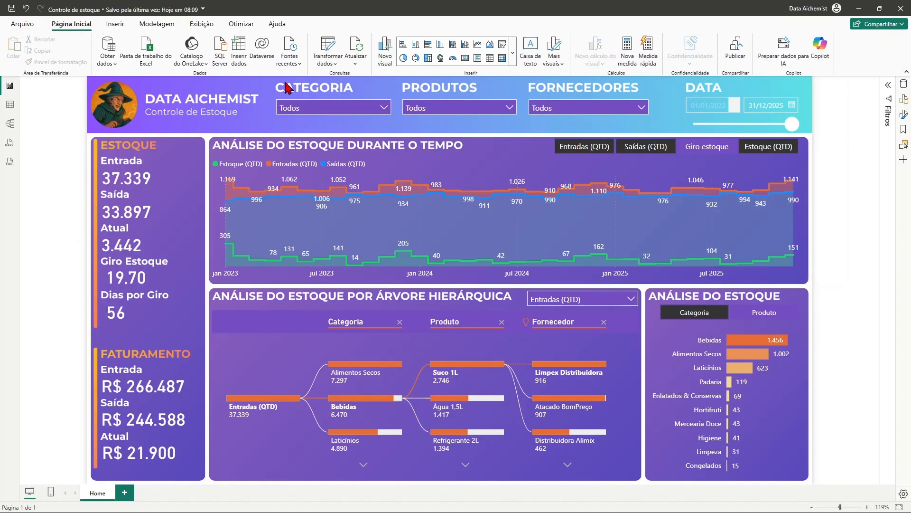
Step: Check the category filter options and show only Entradas (QTD) and Saídas (QTD) in the stock-over-time chart
{"action": "left_click", "coordinate": [354, 112]}
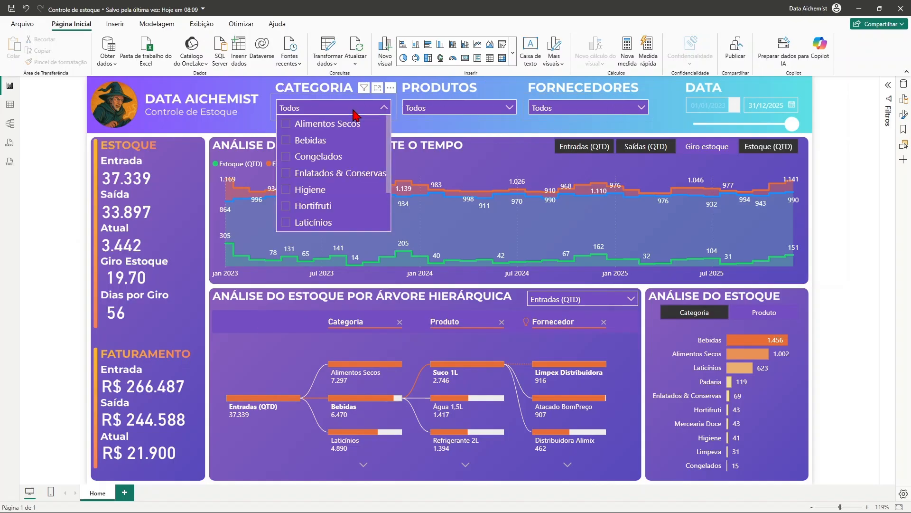
{"action": "left_click", "coordinate": [353, 112]}
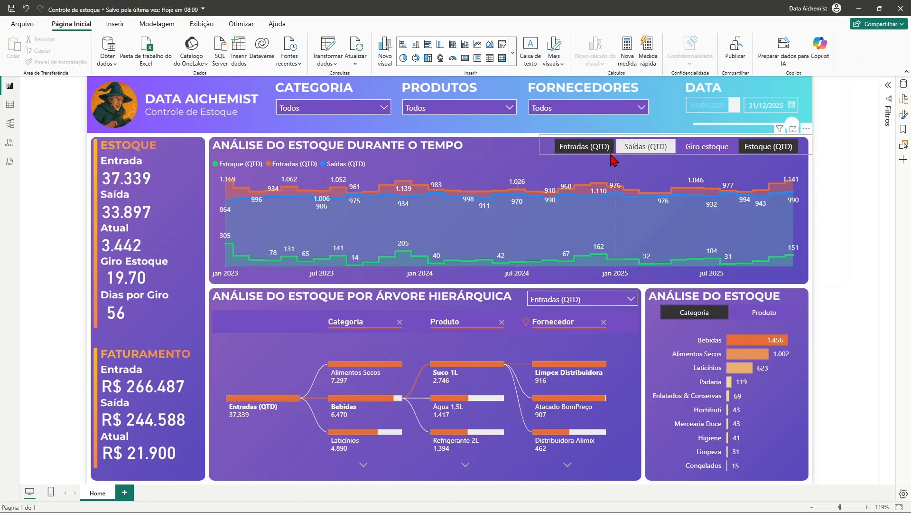
{"action": "left_click", "coordinate": [657, 151]}
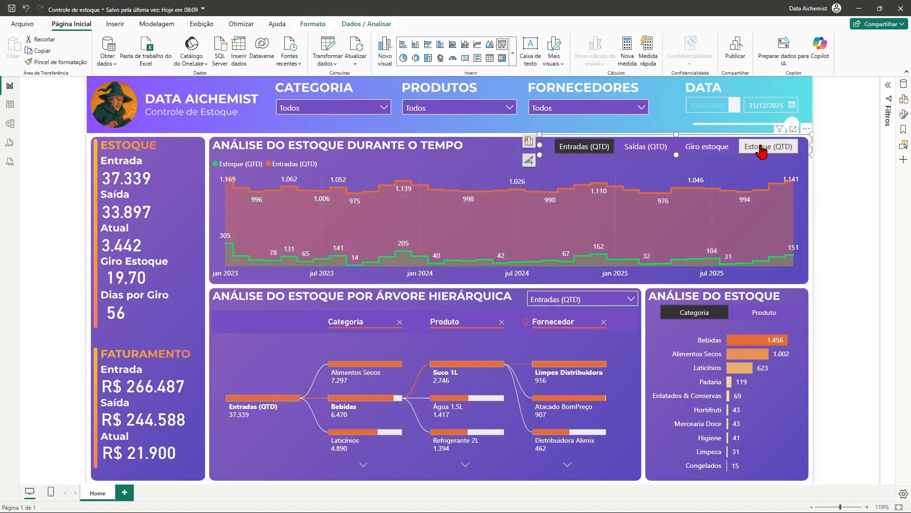
{"action": "left_click", "coordinate": [760, 148]}
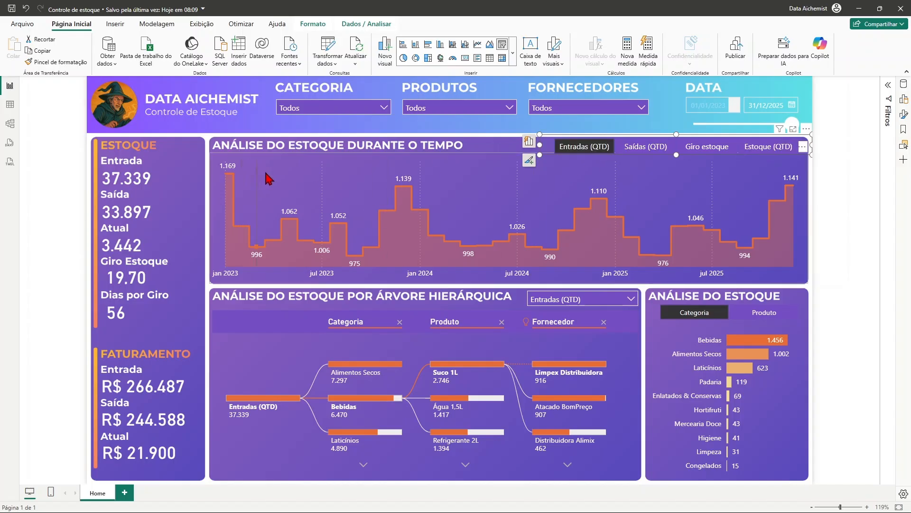
{"action": "left_click", "coordinate": [660, 152]}
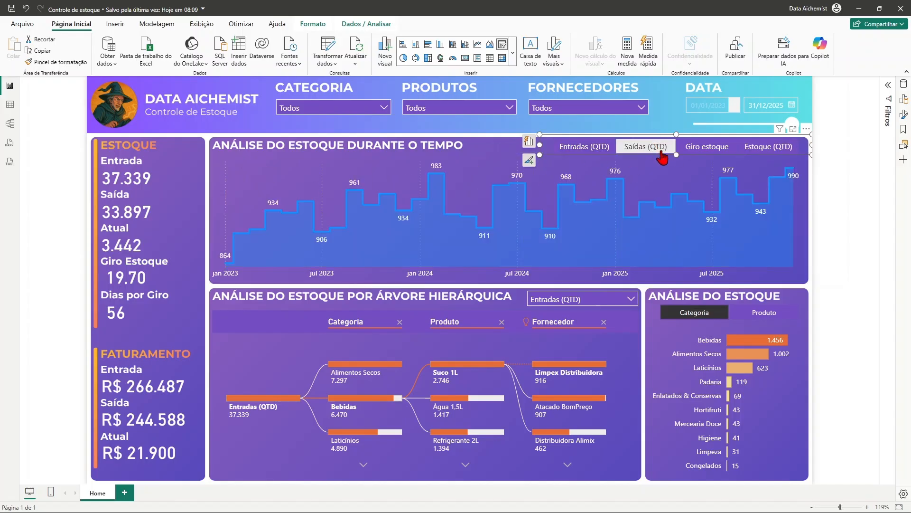
{"action": "left_click", "coordinate": [593, 151]}
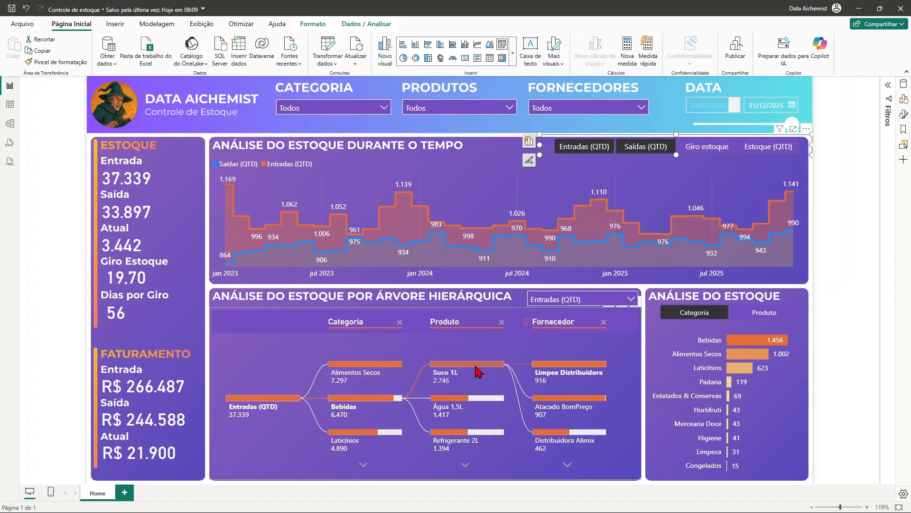
Step: Switch the hierarchical tree's measure to Estoque and examine its product and supplier branches
{"action": "left_click", "coordinate": [603, 300]}
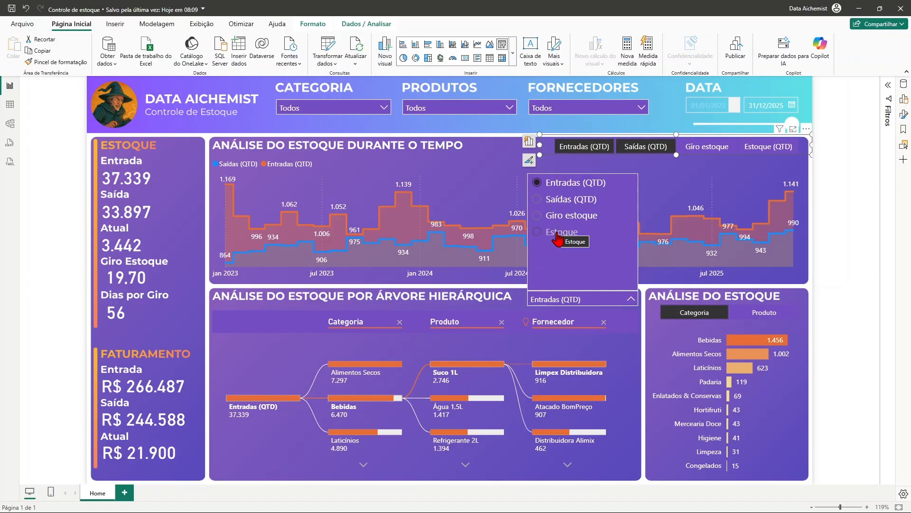
{"action": "left_click", "coordinate": [535, 234]}
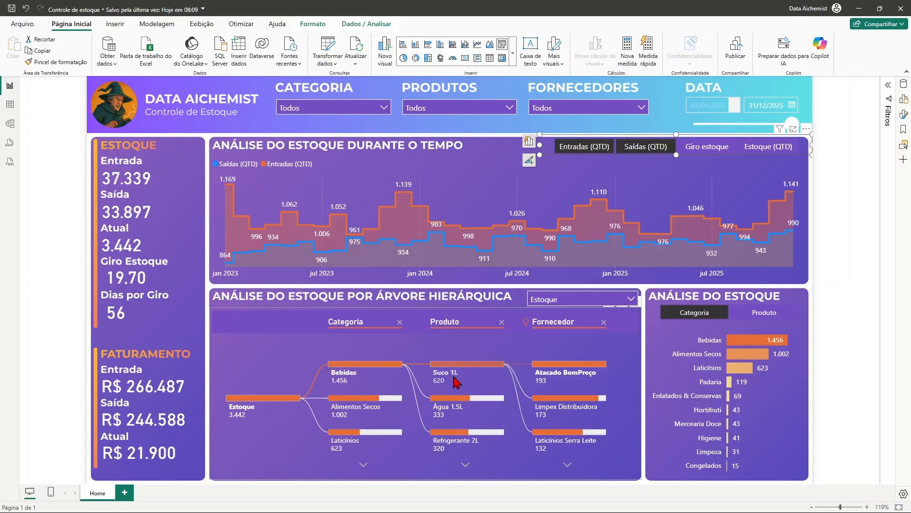
{"action": "mouse_move", "coordinate": [462, 382]}
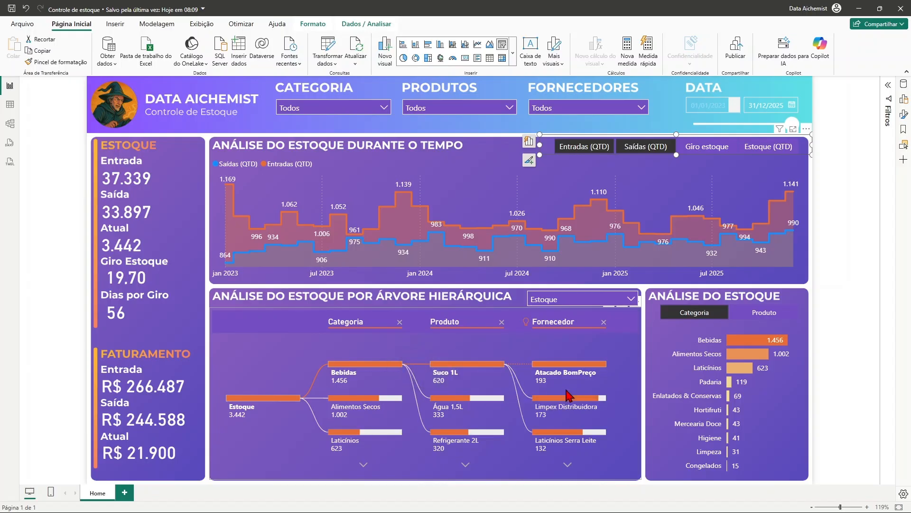
{"action": "mouse_move", "coordinate": [575, 375]}
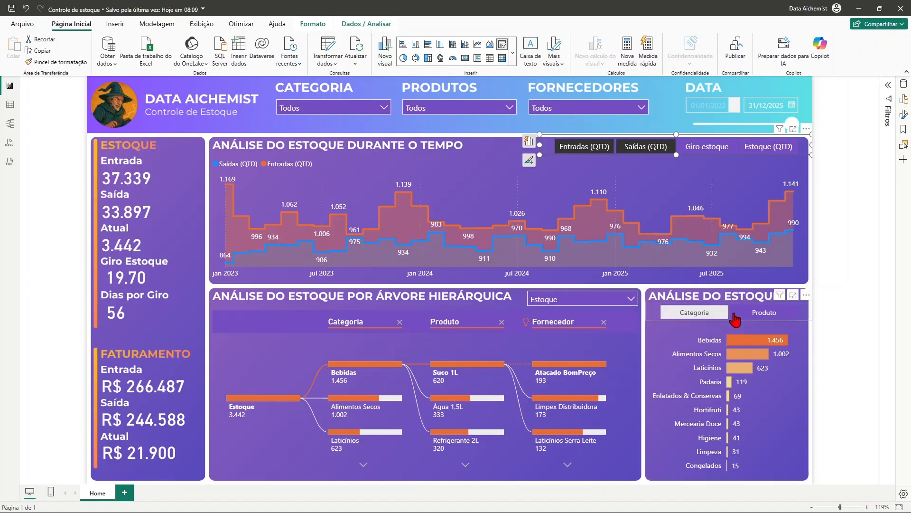
Step: View the stock bar chart by Produto and again by Categoria, and minimize the finished dashboard to reach the blank Estoque report
{"action": "left_click", "coordinate": [758, 319]}
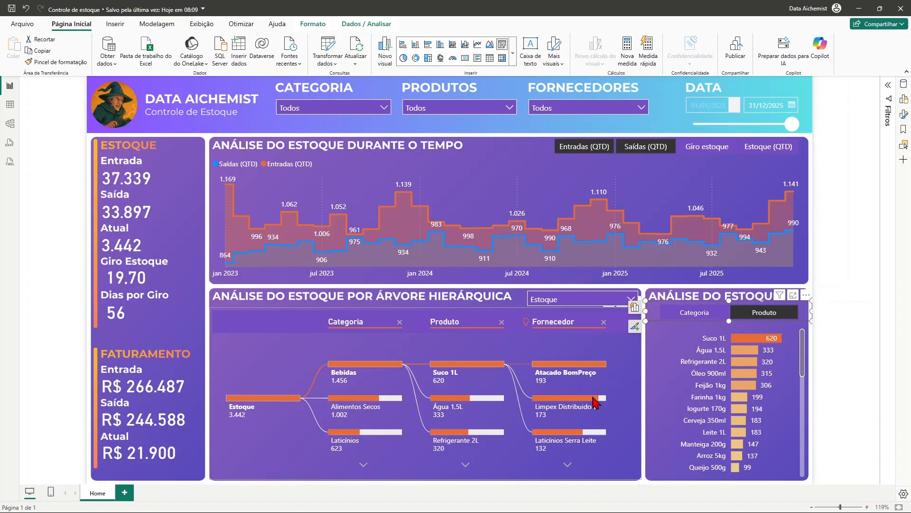
{"action": "left_click", "coordinate": [693, 317]}
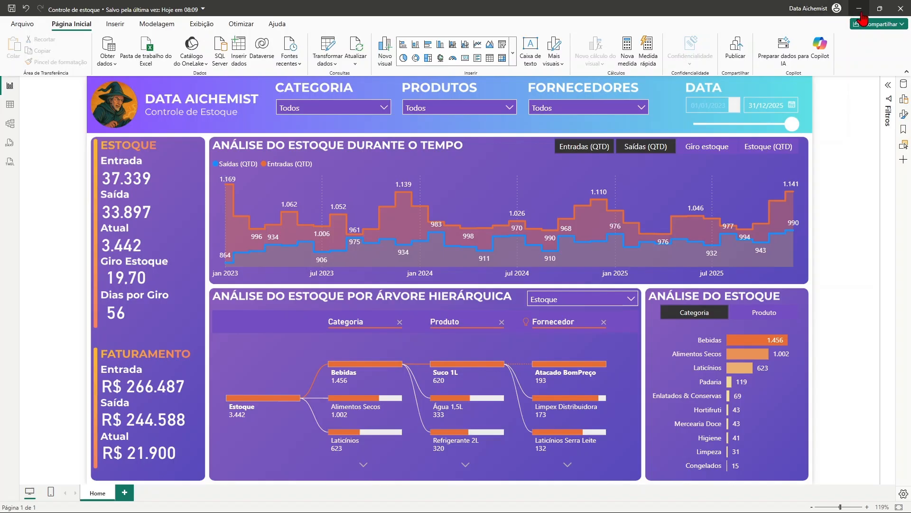
{"action": "left_click", "coordinate": [859, 11]}
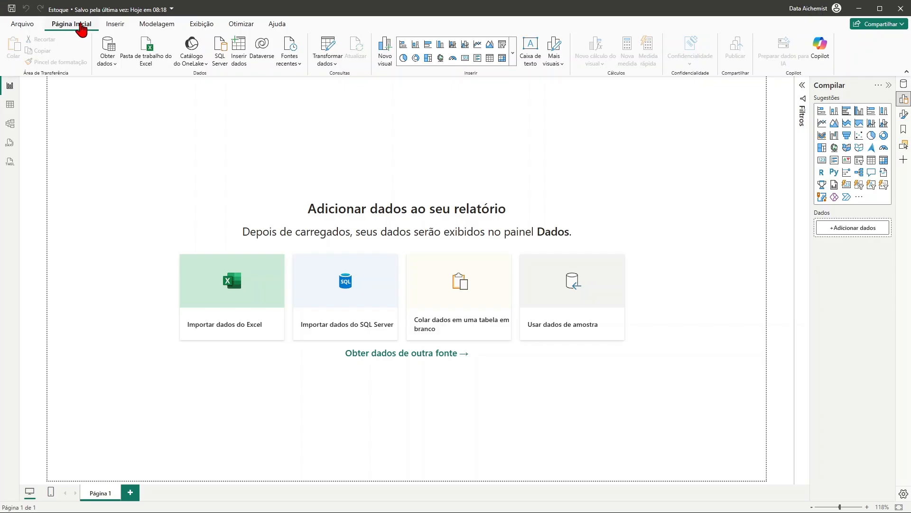
Step: Connect to the Excel workbook Base Estoque .xlsx in the desktop folder Base de dados and open its Base_Estoque table for transformation
{"action": "left_click", "coordinate": [111, 64]}
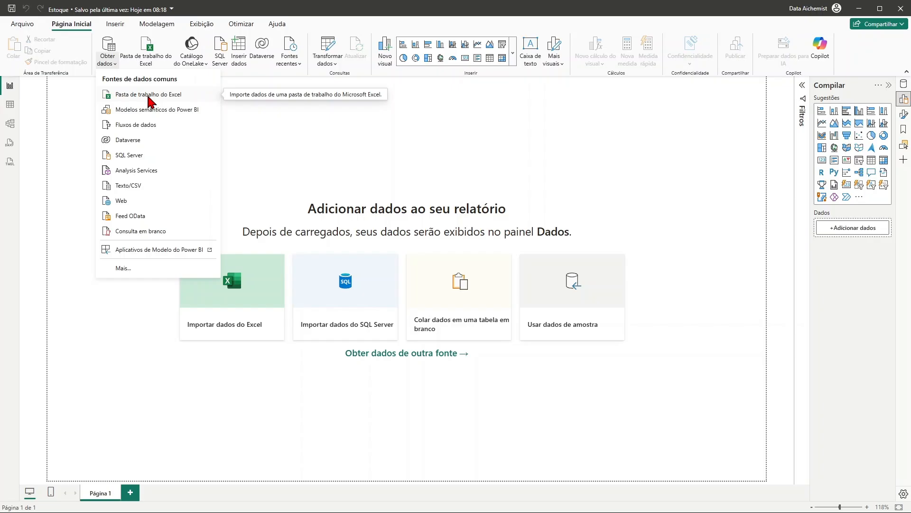
{"action": "left_click", "coordinate": [150, 96]}
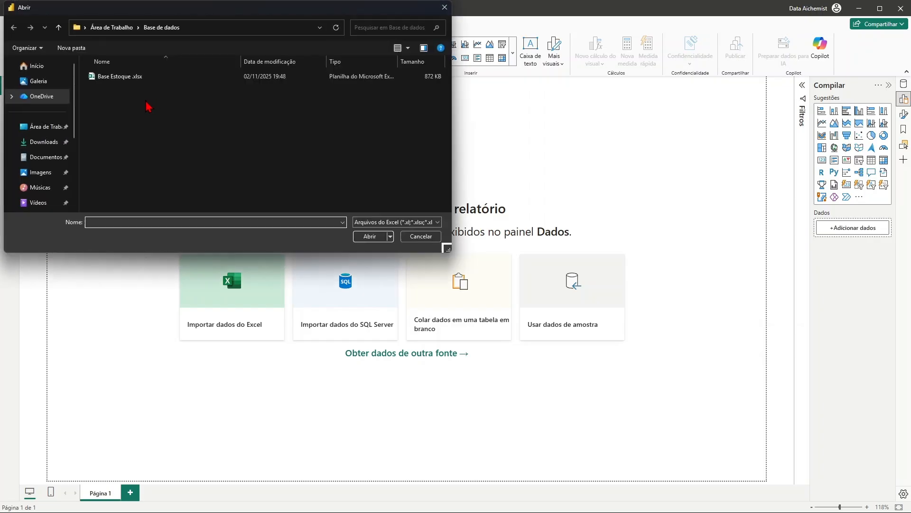
{"action": "left_click", "coordinate": [43, 127]}
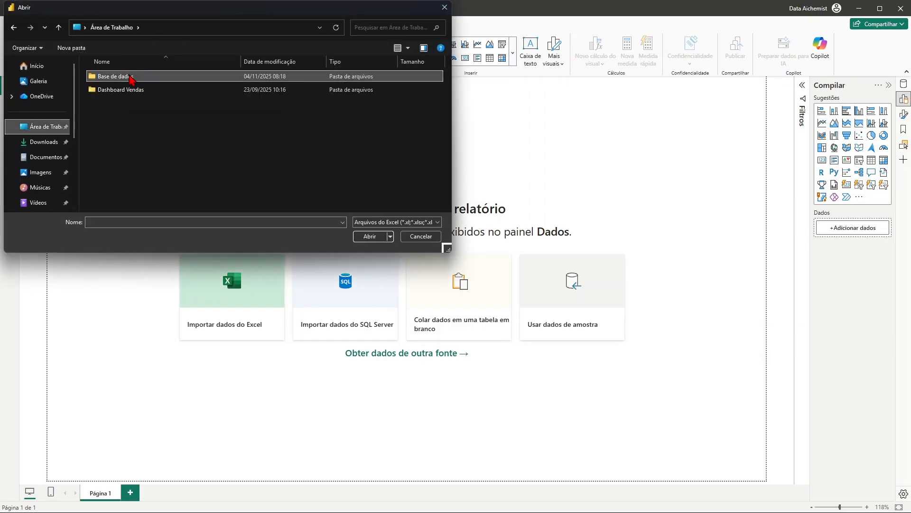
{"action": "double_click", "coordinate": [128, 81]}
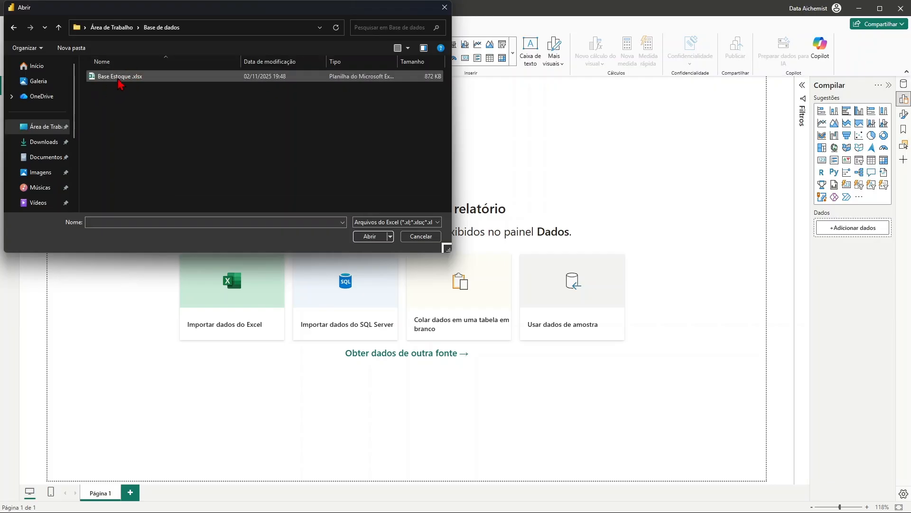
{"action": "left_click", "coordinate": [119, 78]}
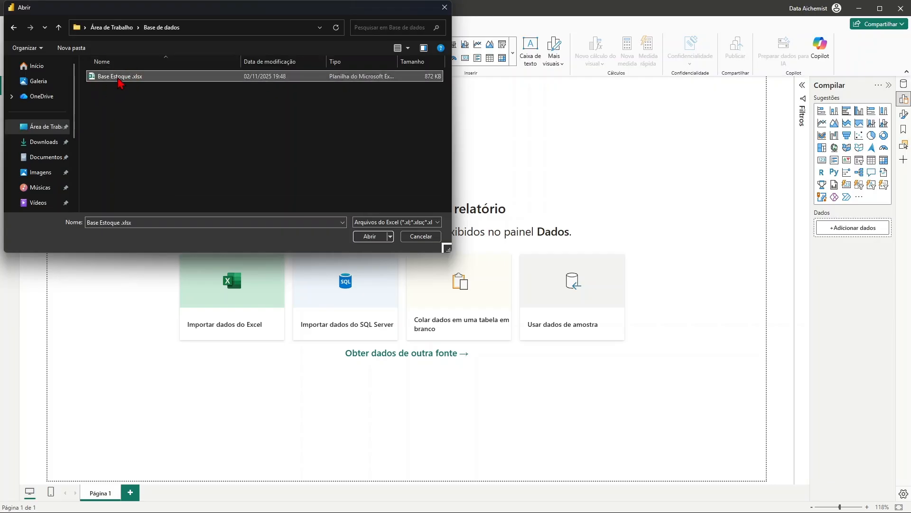
{"action": "left_click", "coordinate": [379, 237]}
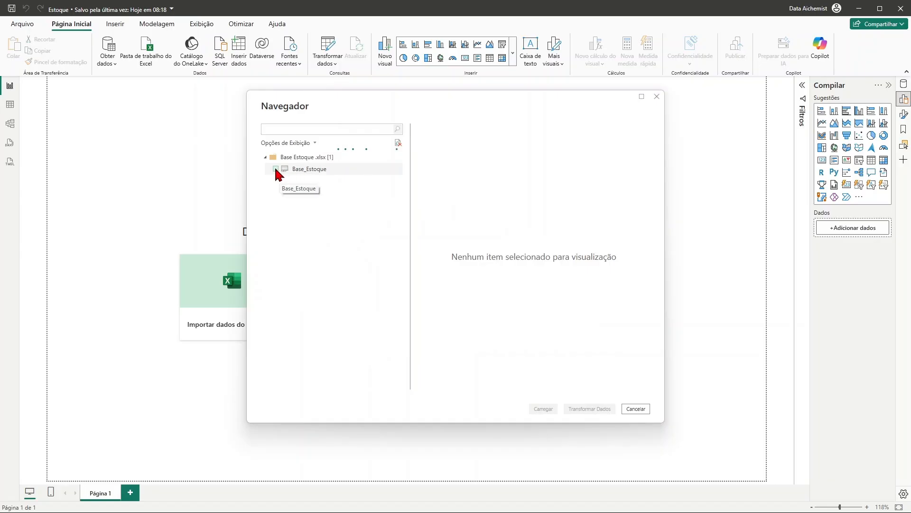
{"action": "left_click", "coordinate": [275, 169]}
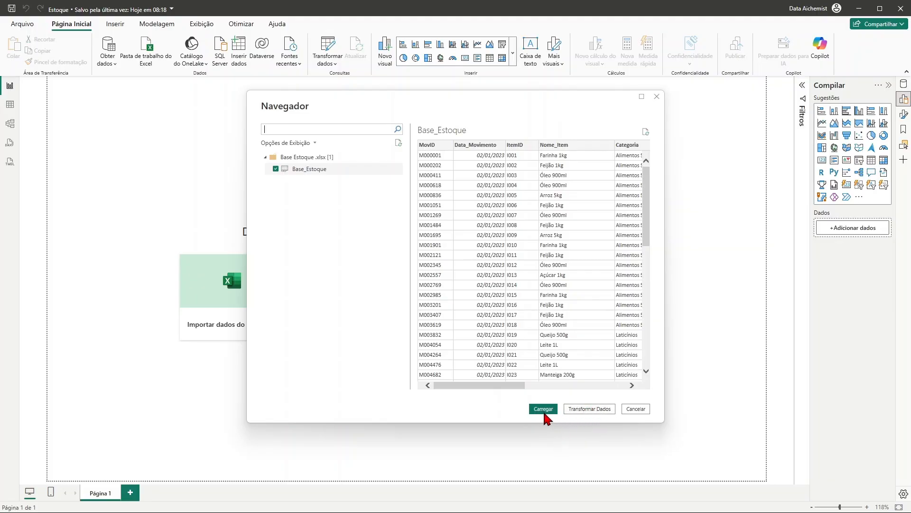
{"action": "left_click", "coordinate": [588, 409]}
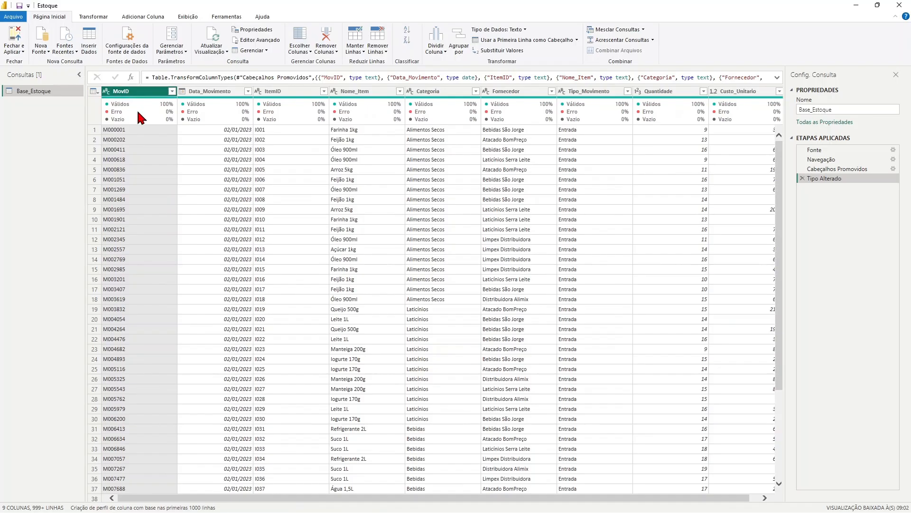
Step: Check the column quality summary and the data types available for the Data_Movimento column
{"action": "mouse_move", "coordinate": [140, 116]}
{"action": "left_click", "coordinate": [181, 92]}
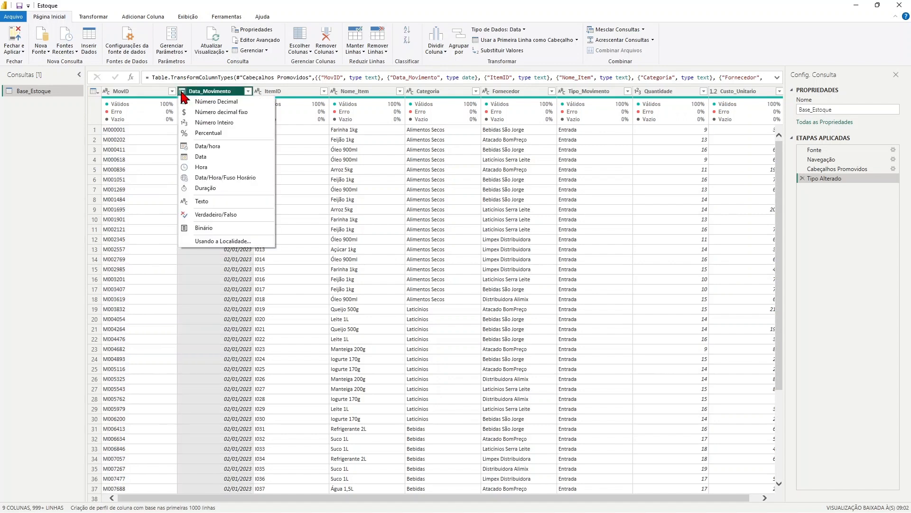
{"action": "left_click", "coordinate": [230, 92]}
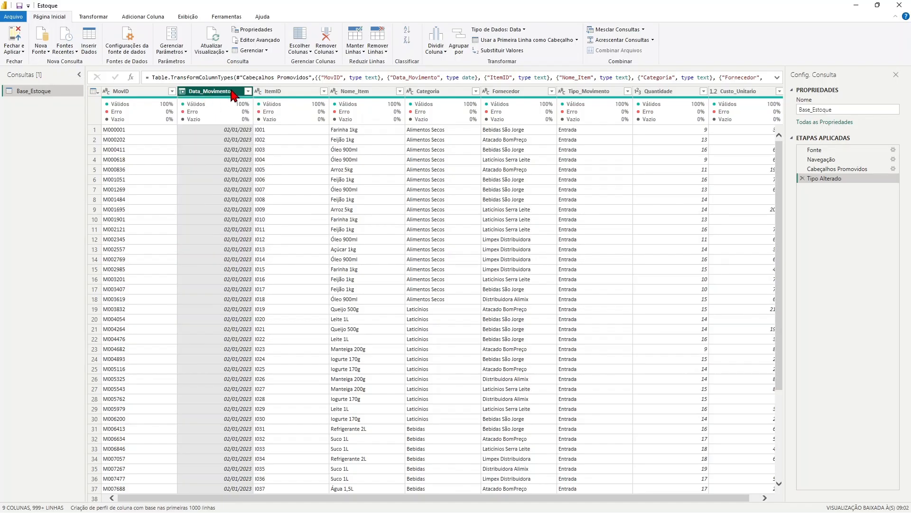
Step: Rename the Data_Movimento column as Data
{"action": "double_click", "coordinate": [232, 92]}
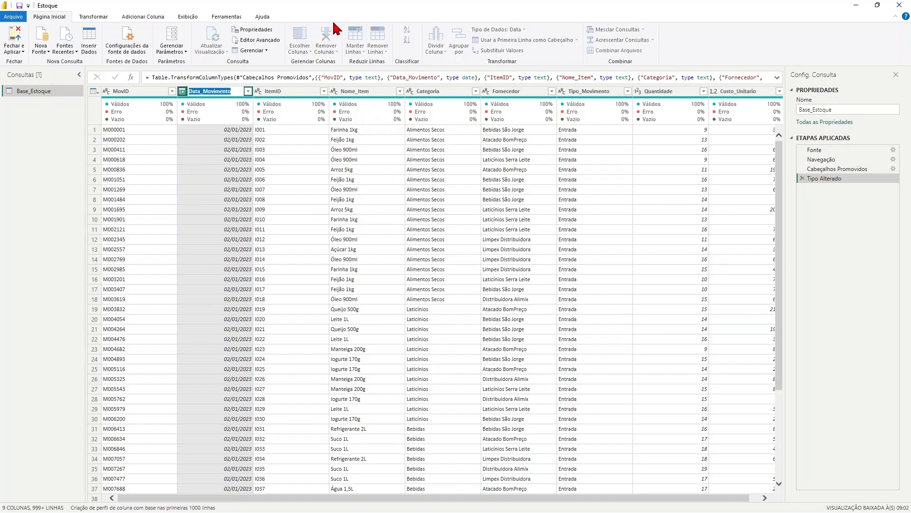
{"action": "key", "text": "End"}
{"action": "key", "text": "BackSpace"}
{"action": "key", "text": "BackSpace"}
{"action": "key", "text": "BackSpace"}
{"action": "key", "text": "BackSpace"}
{"action": "key", "text": "BackSpace"}
{"action": "key", "text": "BackSpace"}
{"action": "key", "text": "BackSpace"}
{"action": "key", "text": "BackSpace"}
{"action": "key", "text": "BackSpace"}
{"action": "key", "text": "BackSpace"}
{"action": "key", "text": "Return"}
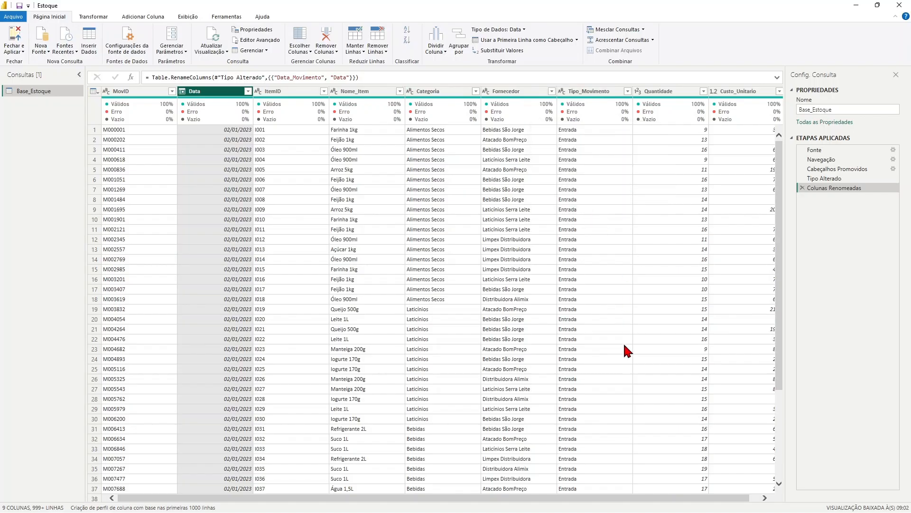
Step: Rename the Nome_Item column as Produto
{"action": "scroll", "coordinate": [641, 499], "scroll_direction": "right", "scroll_amount": 1}
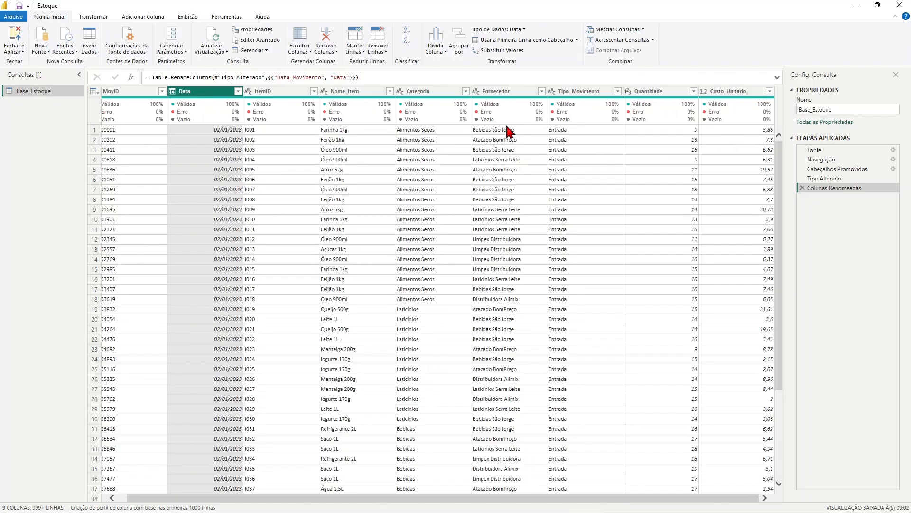
{"action": "double_click", "coordinate": [344, 94]}
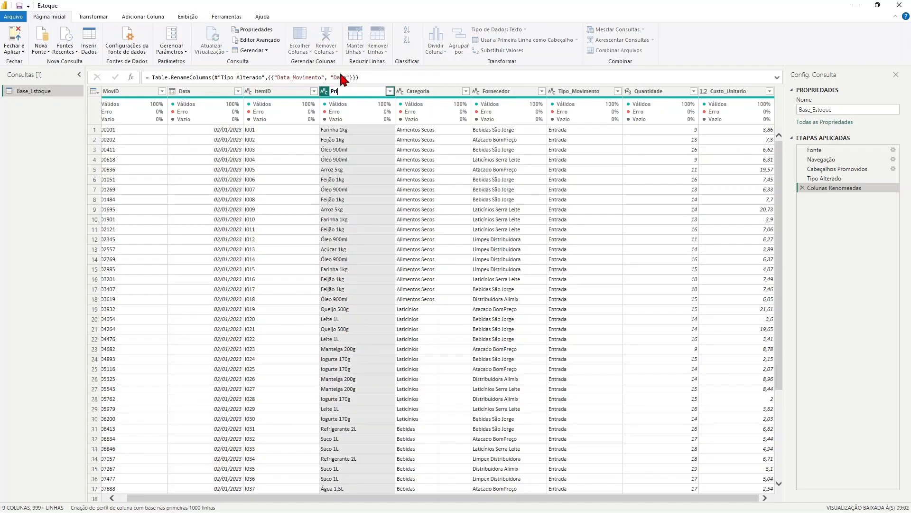
{"action": "type", "text": "Produto"}
{"action": "key", "text": "Return"}
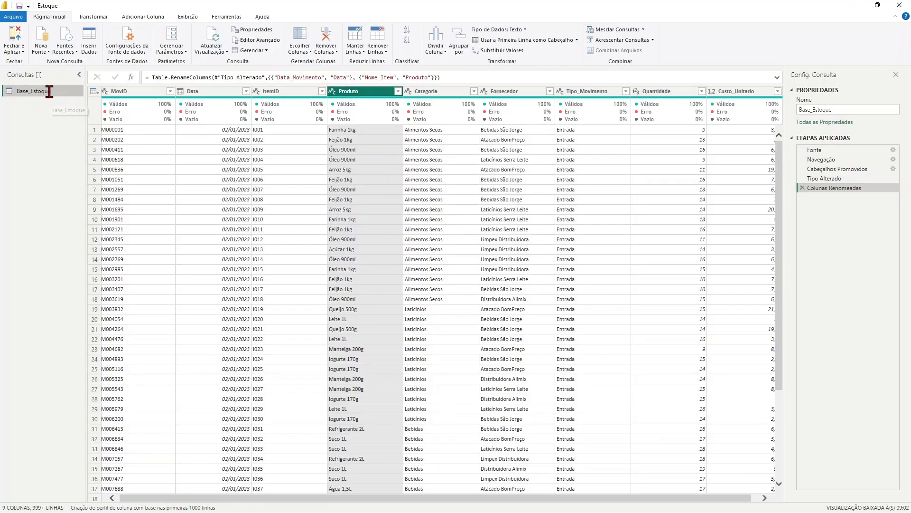
Step: Close the query editor and apply the Base_Estoque changes to the report
{"action": "double_click", "coordinate": [49, 92]}
{"action": "left_click", "coordinate": [53, 138]}
{"action": "left_click", "coordinate": [22, 52]}
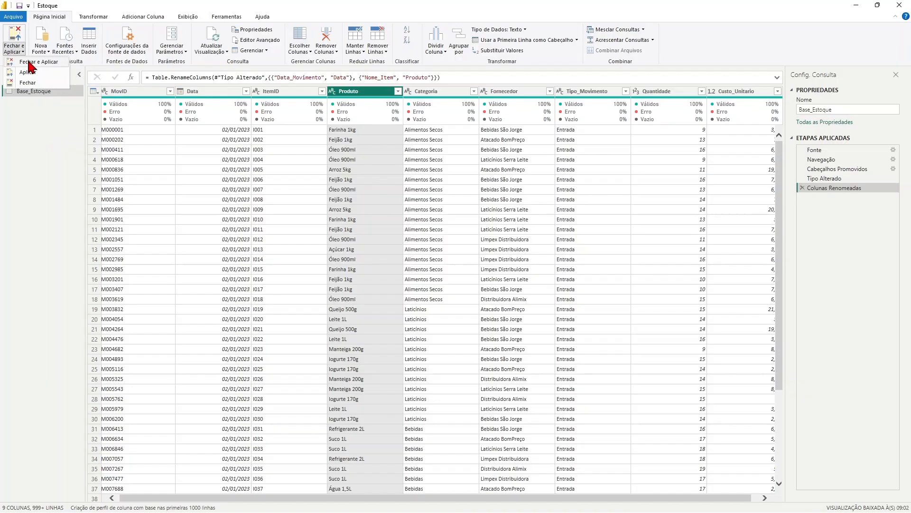
{"action": "left_click", "coordinate": [28, 82]}
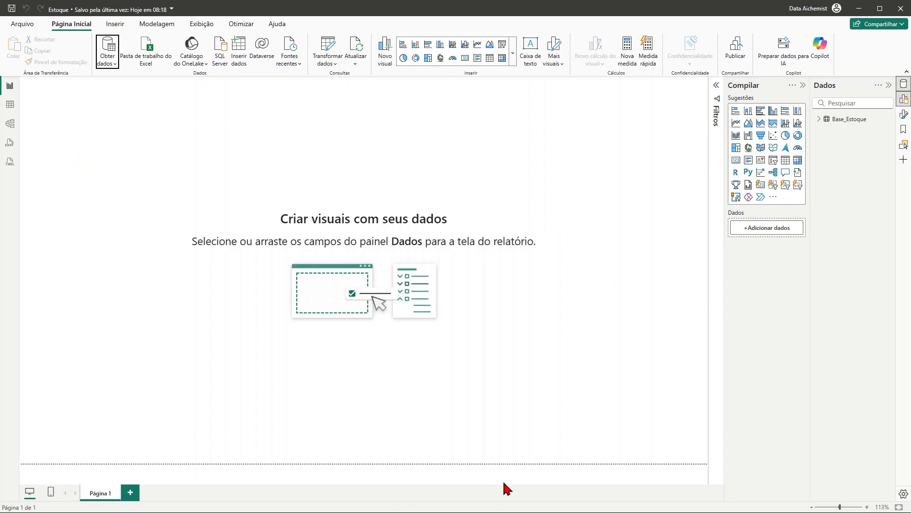
Step: Show the Base_Estoque table's data and format its Data column as Short Date (*14/03/2001)
{"action": "left_click", "coordinate": [819, 119]}
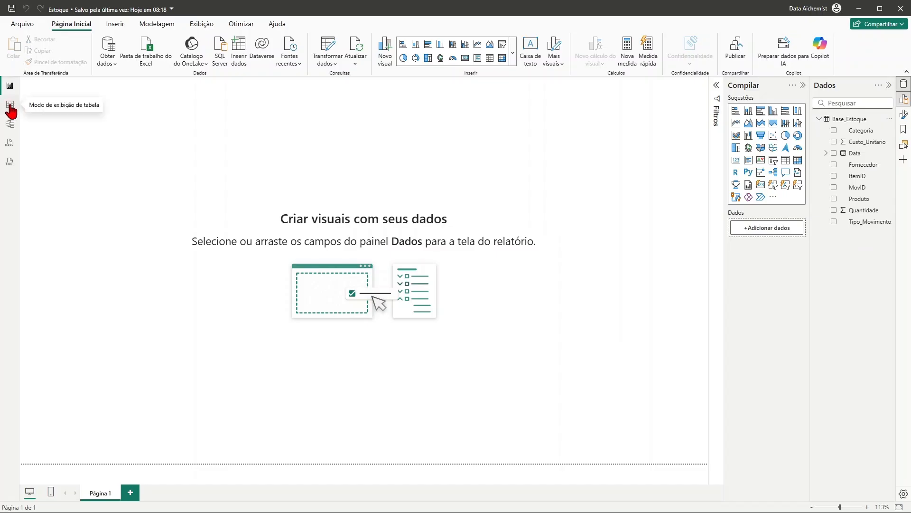
{"action": "left_click", "coordinate": [10, 107]}
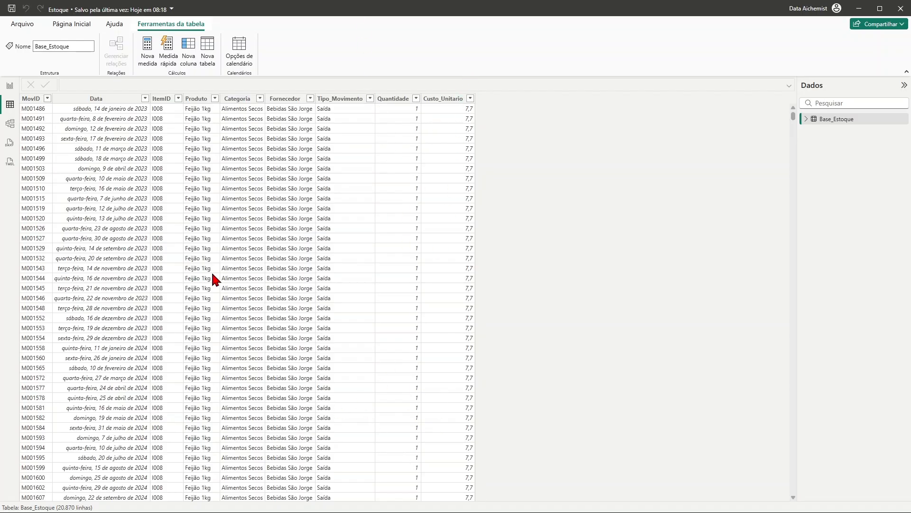
{"action": "left_click", "coordinate": [103, 100]}
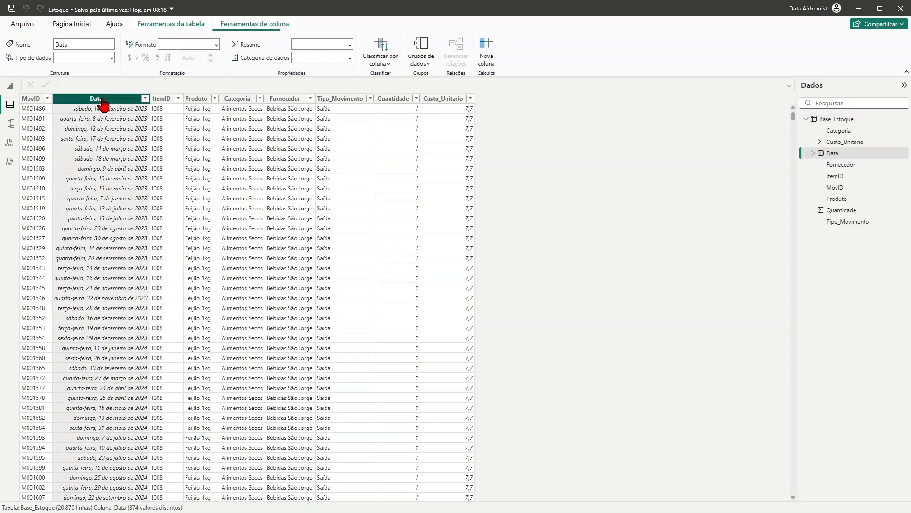
{"action": "left_click", "coordinate": [215, 45]}
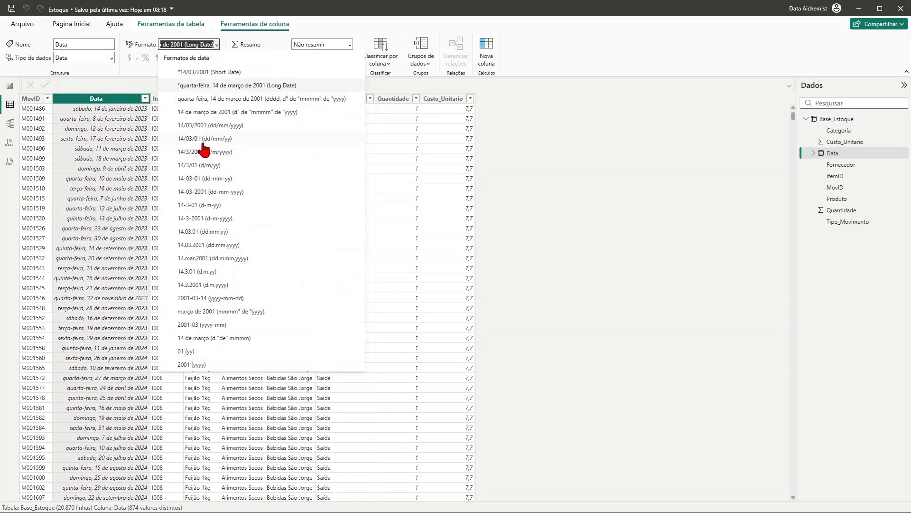
{"action": "left_click", "coordinate": [202, 72]}
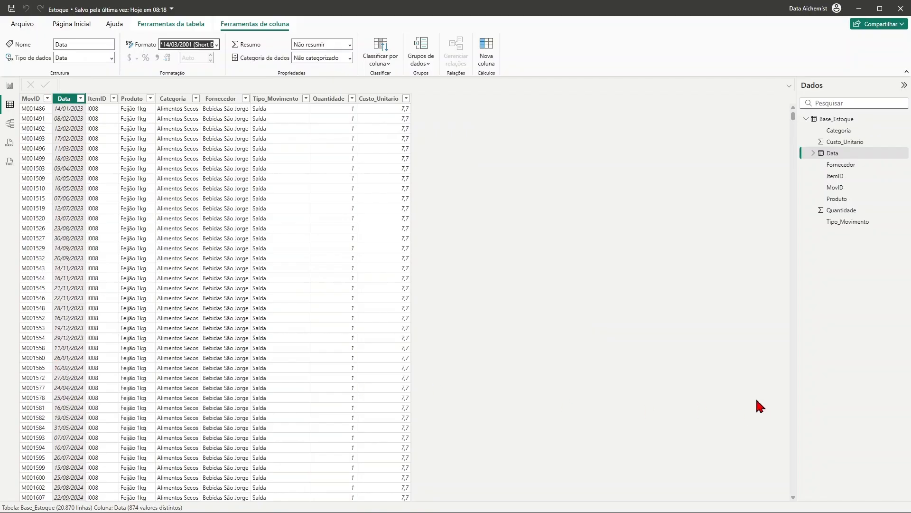
{"action": "left_click", "coordinate": [10, 90]}
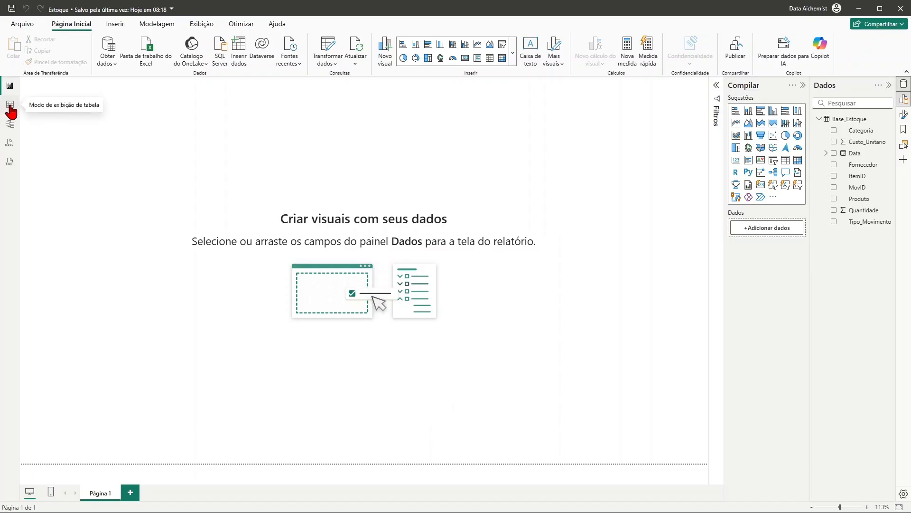
{"action": "left_click", "coordinate": [10, 110]}
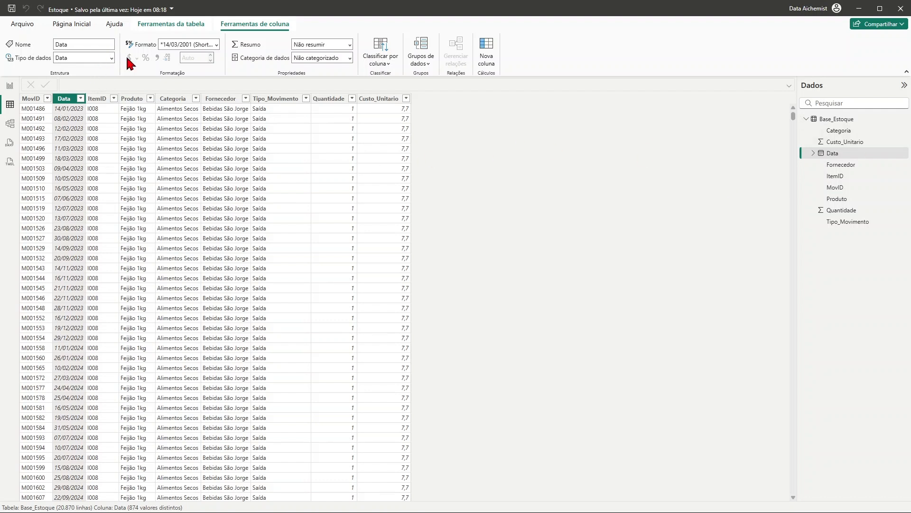
{"action": "left_click", "coordinate": [10, 86]}
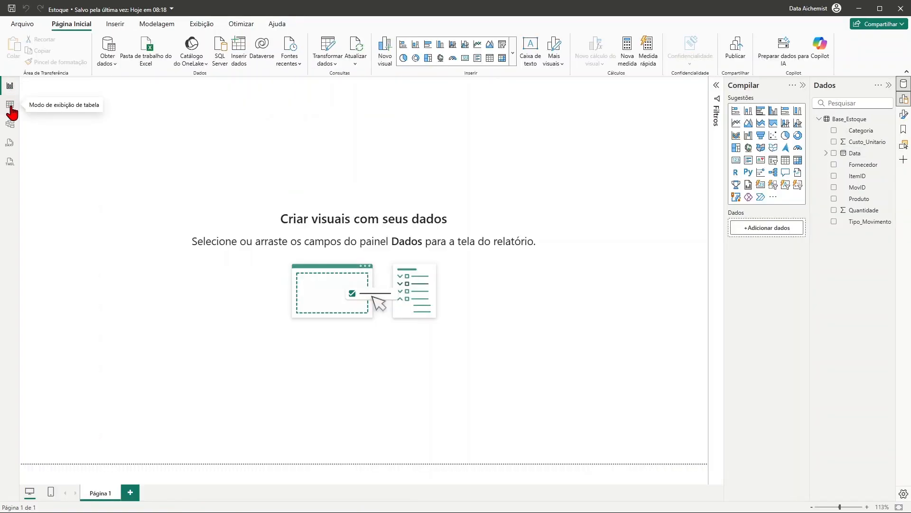
{"action": "left_click", "coordinate": [10, 110]}
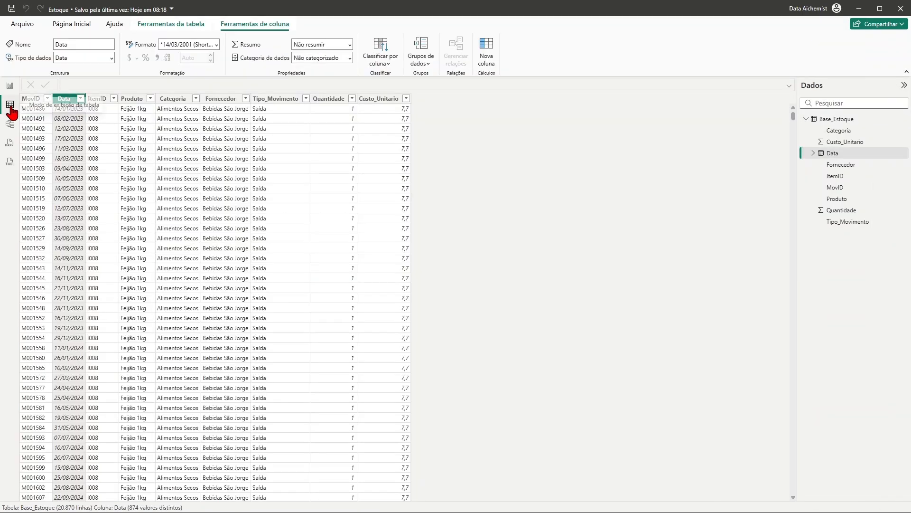
Step: Create a calculated table with the formula Calendario = CALENDARAUTO()
{"action": "left_click", "coordinate": [172, 24]}
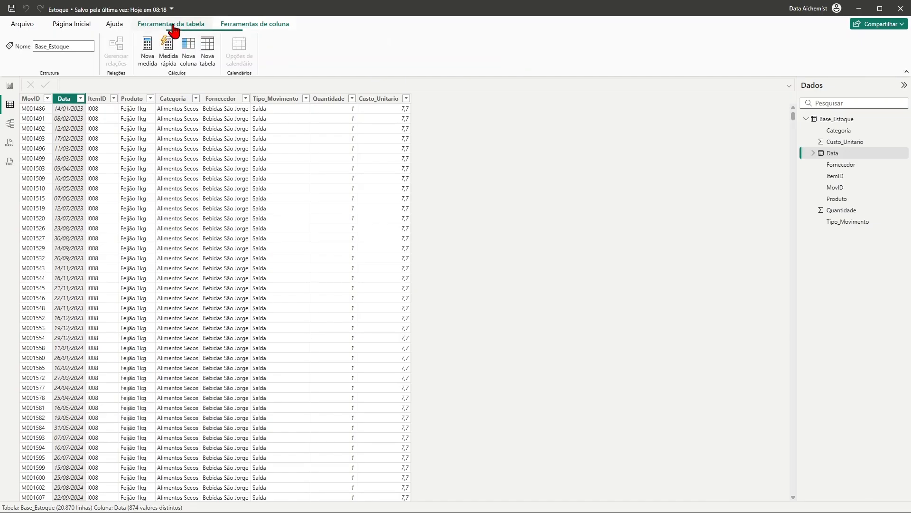
{"action": "left_click", "coordinate": [207, 63]}
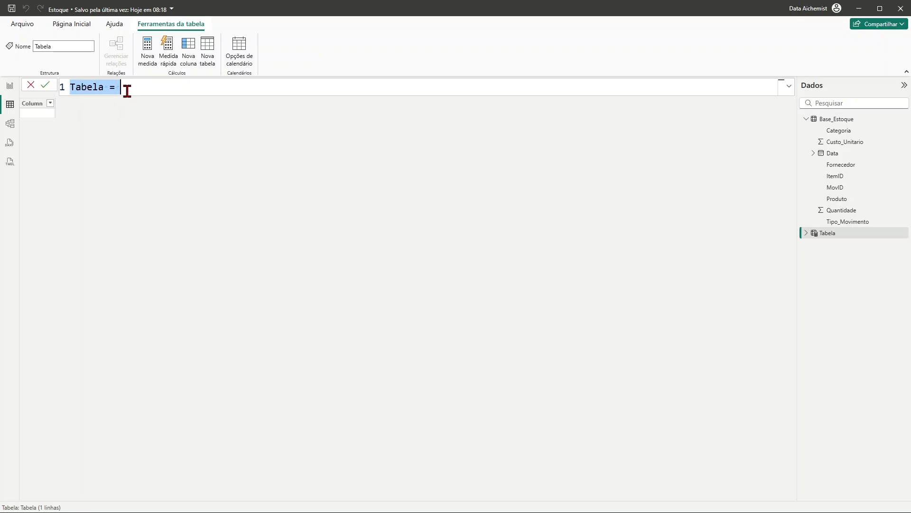
{"action": "type", "text": "Ca"}
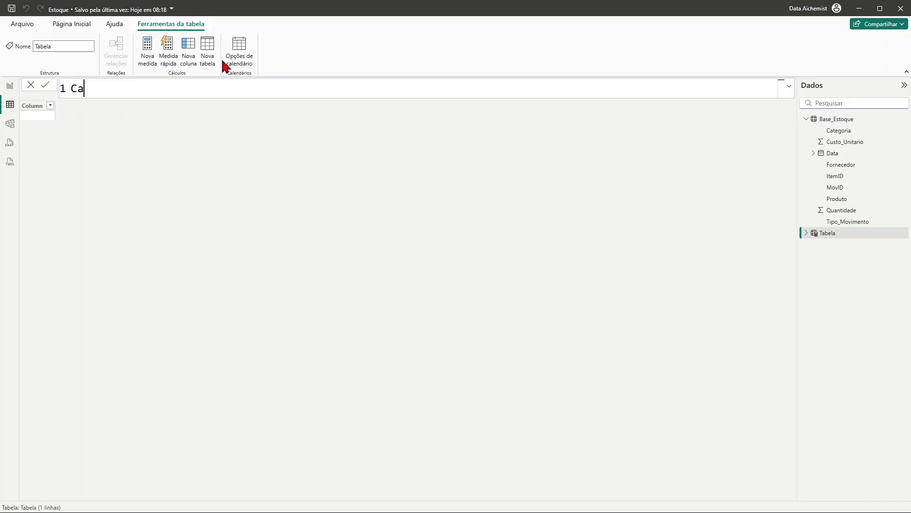
{"action": "type", "text": "lendario = "}
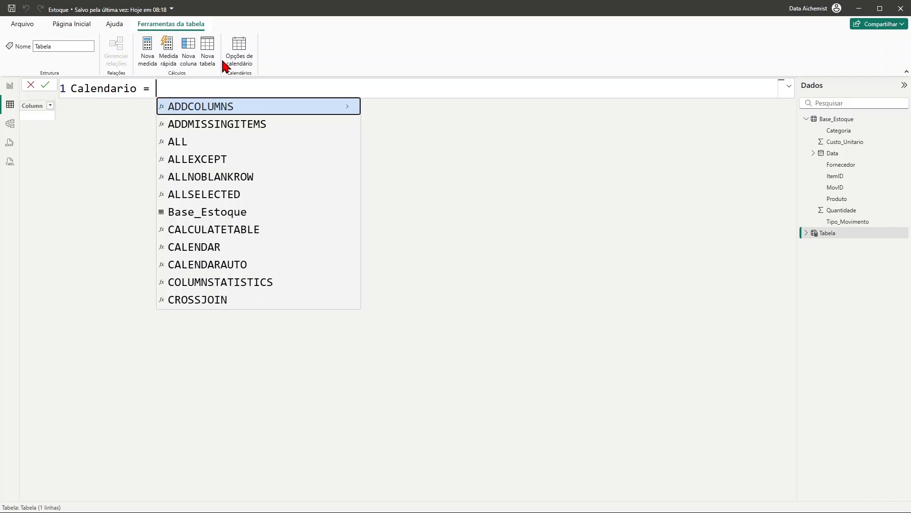
{"action": "type", "text": "cale"}
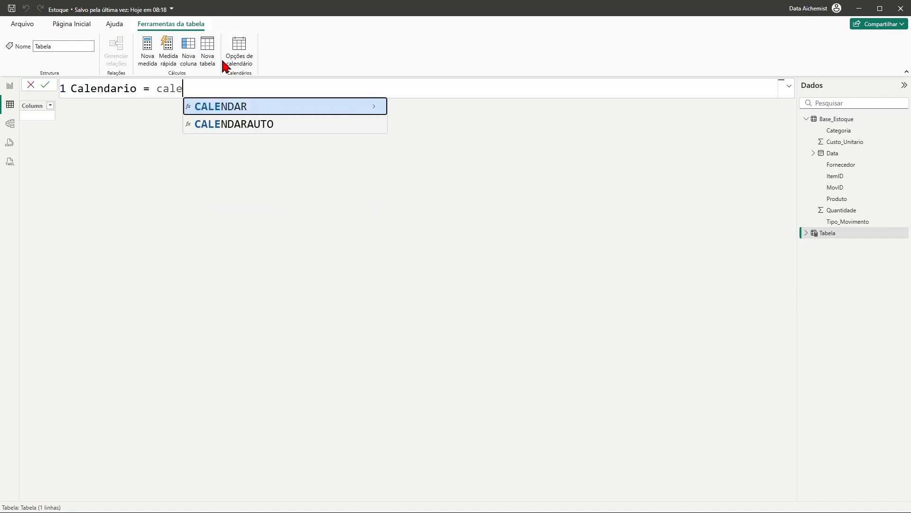
{"action": "key", "text": "Down"}
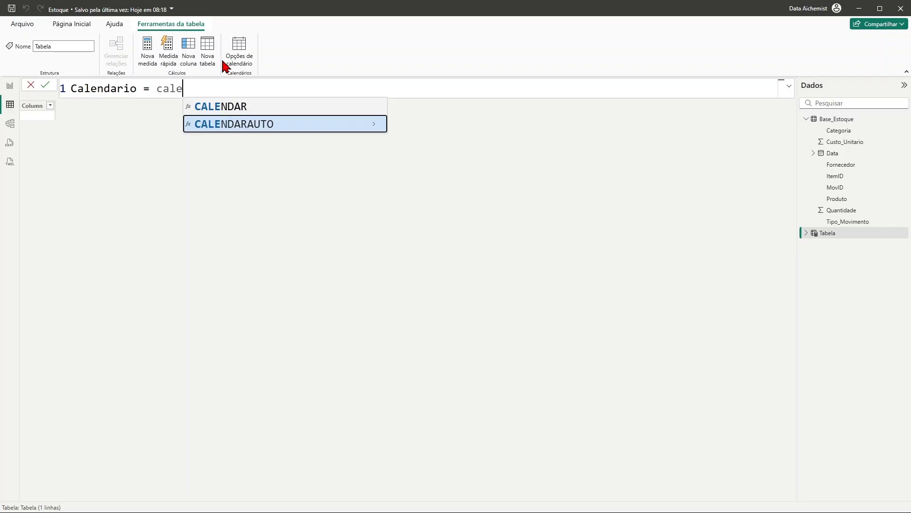
{"action": "key", "text": "Tab"}
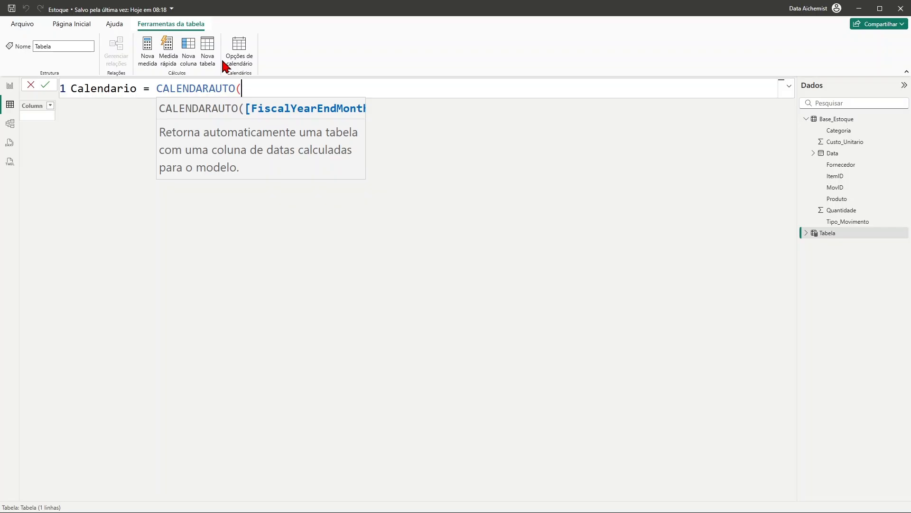
{"action": "type", "text": ")"}
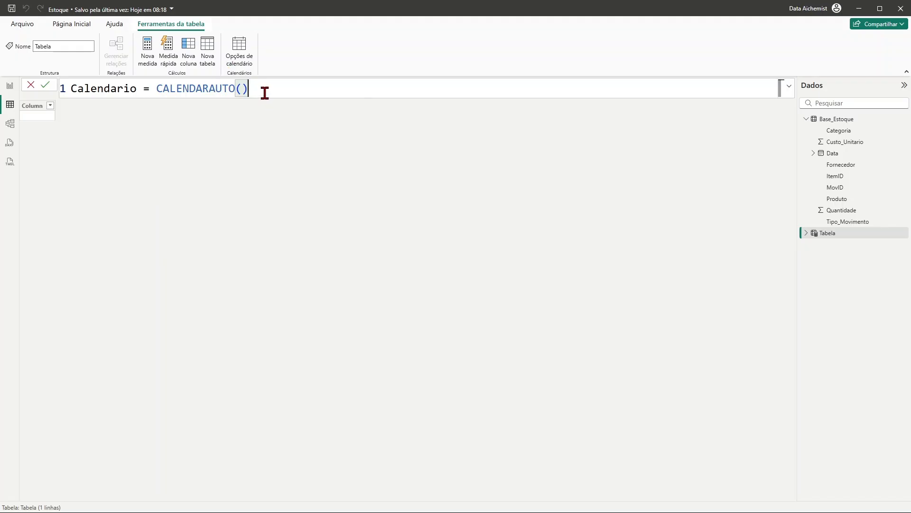
{"action": "key", "text": "Return"}
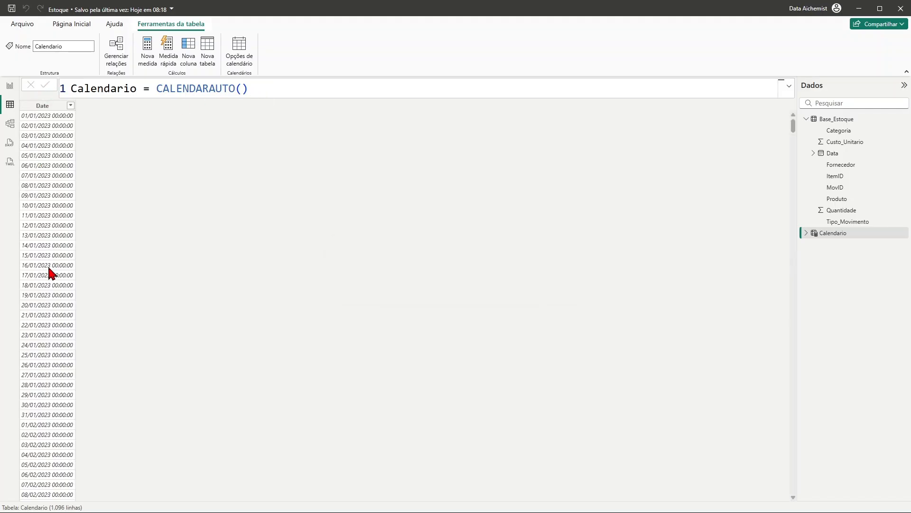
Step: Rename the Calendario table's Date column as Data and format it as Short Date (*14/03/2001)
{"action": "double_click", "coordinate": [49, 105]}
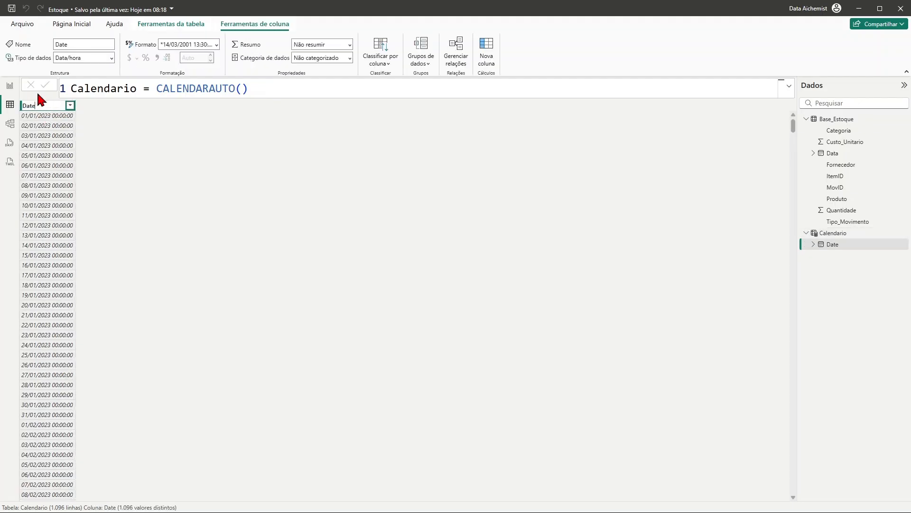
{"action": "key", "text": "Return"}
{"action": "left_click", "coordinate": [216, 45]}
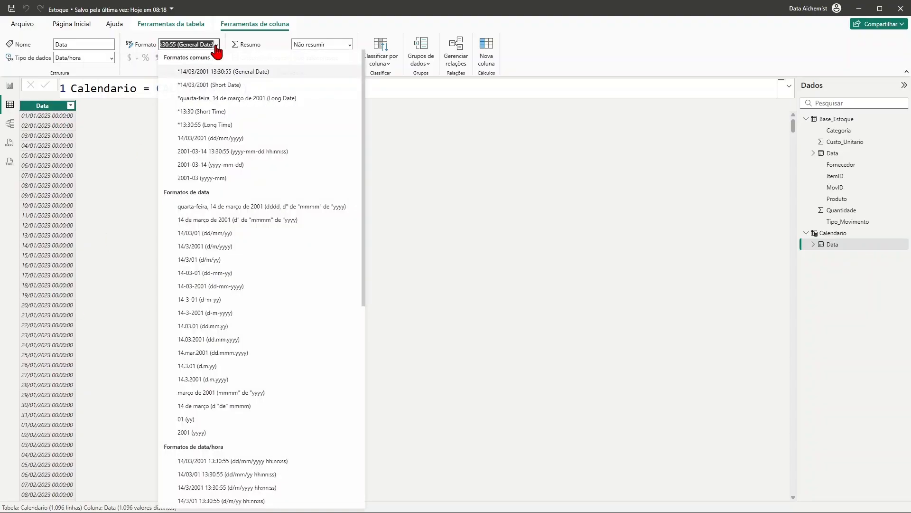
{"action": "left_click", "coordinate": [222, 86]}
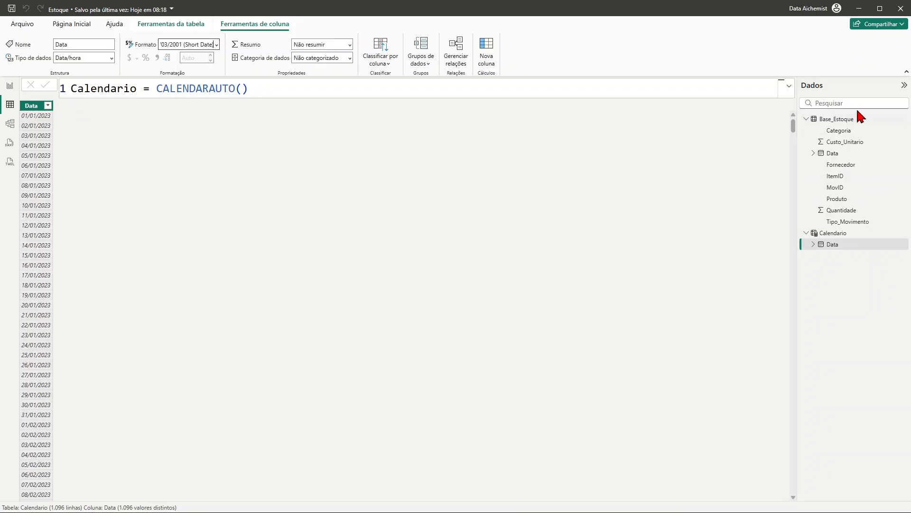
Step: Show the data model diagram and move the Calendario table farther away from Base_Estoque
{"action": "left_click", "coordinate": [10, 124]}
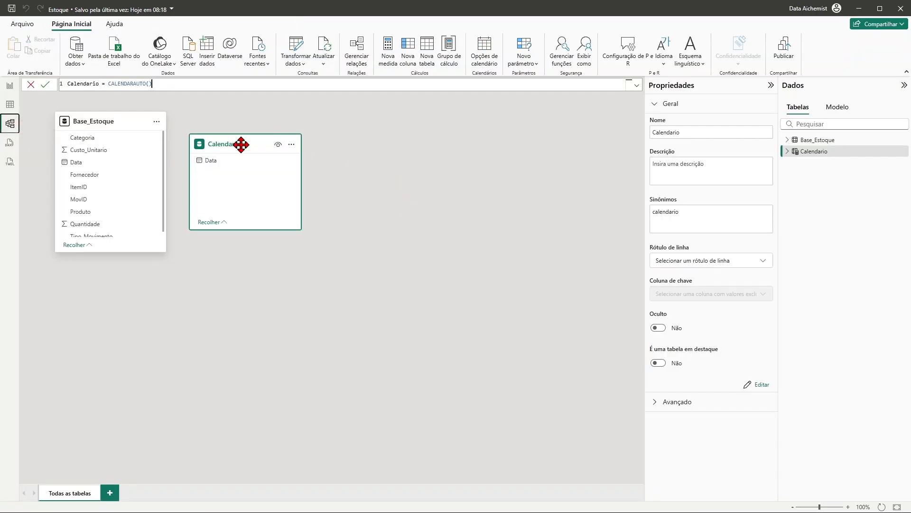
{"action": "left_click_drag", "start_coordinate": [255, 150], "coordinate": [302, 150]}
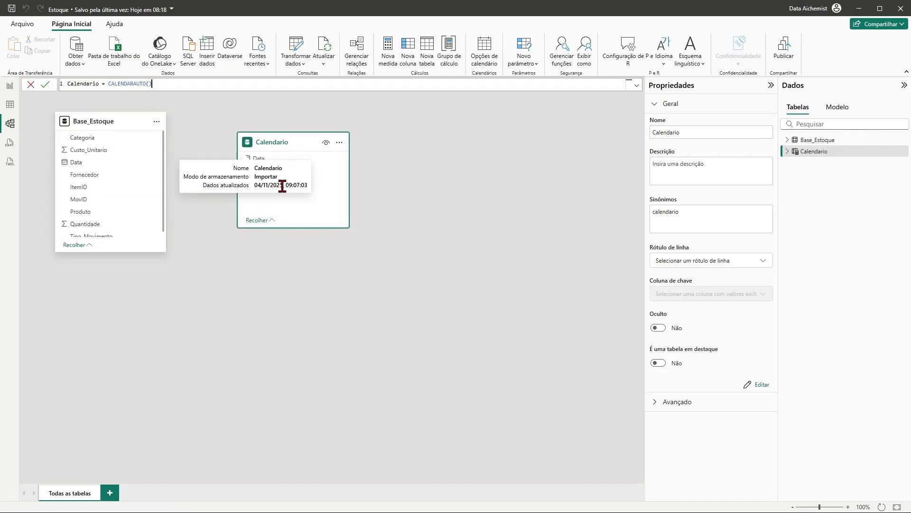
{"action": "left_click", "coordinate": [240, 280]}
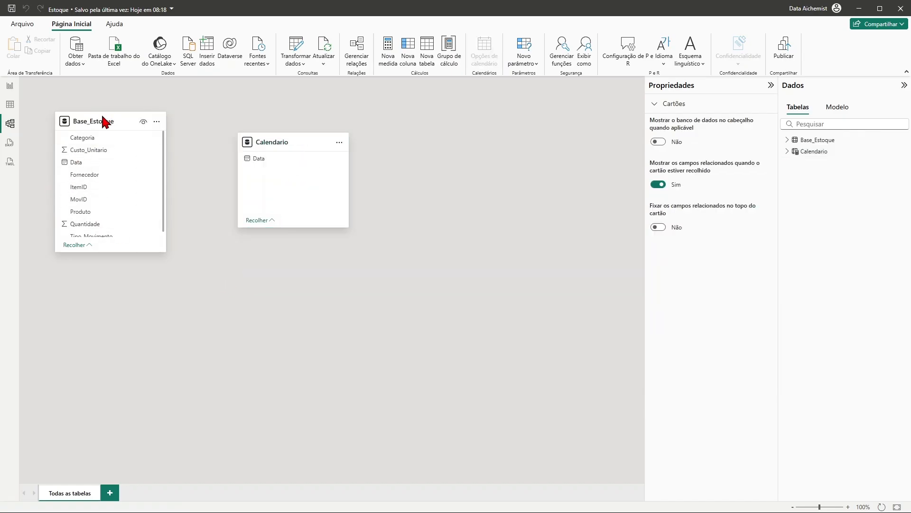
Step: Create an active many-to-one, single-direction relationship from Base_Estoque's Data to Calendario's Data, and align the Calendario table level with Base_Estoque
{"action": "left_click", "coordinate": [75, 165]}
{"action": "left_click_drag", "start_coordinate": [76, 164], "coordinate": [277, 162]}
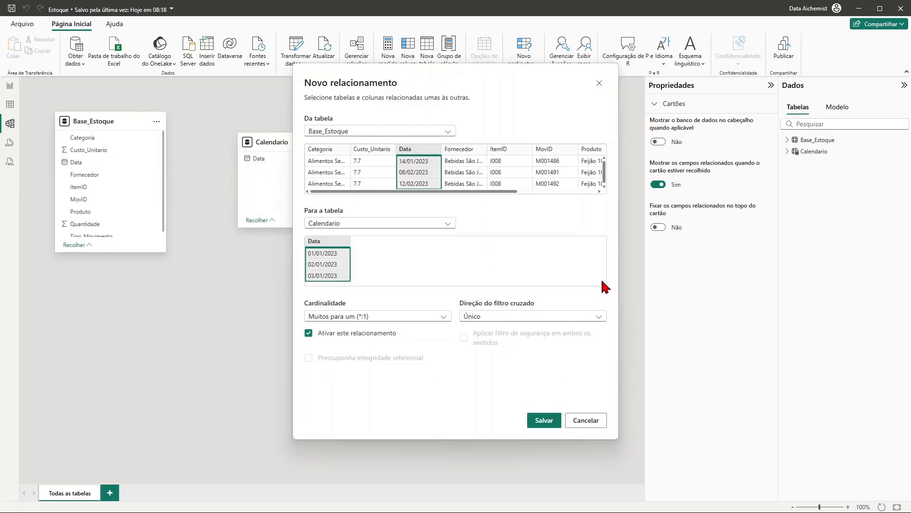
{"action": "left_click", "coordinate": [544, 422]}
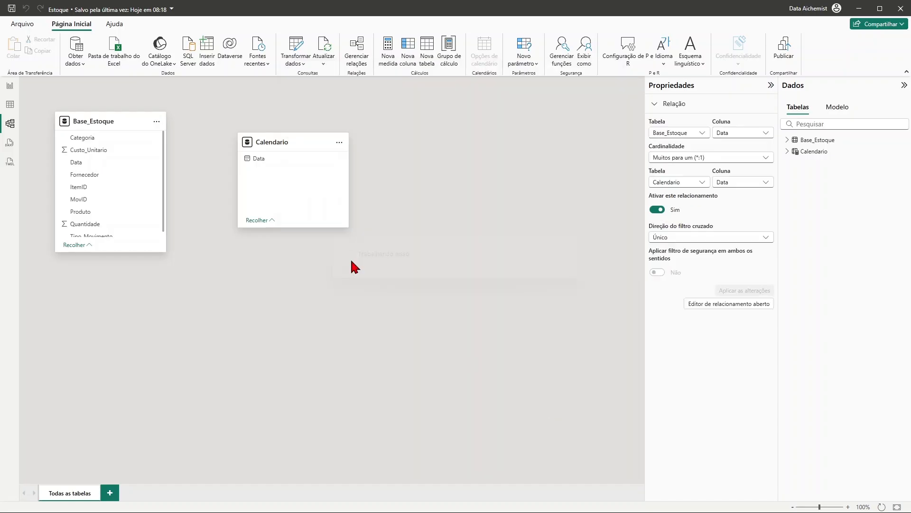
{"action": "left_click_drag", "start_coordinate": [291, 140], "coordinate": [332, 124]}
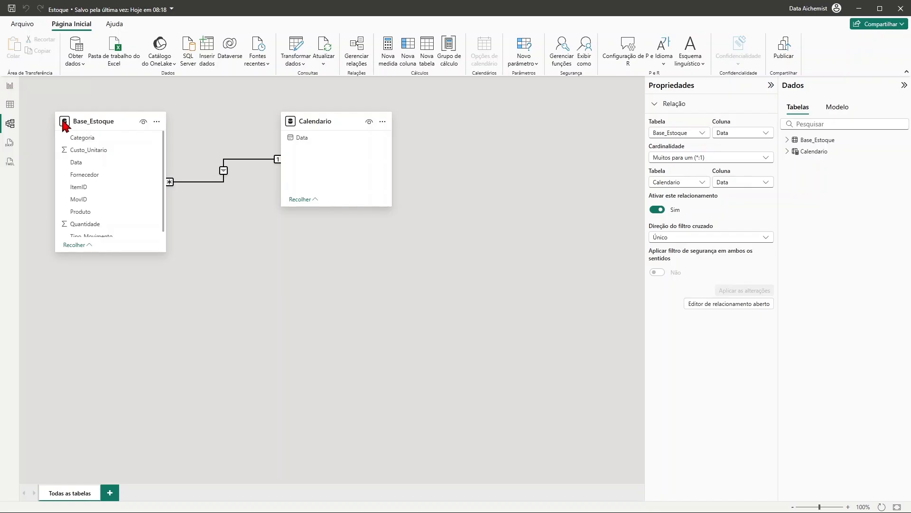
Step: Return to the report page, load an empty manually entered table named Medidas, and expand its field list
{"action": "left_click", "coordinate": [10, 86]}
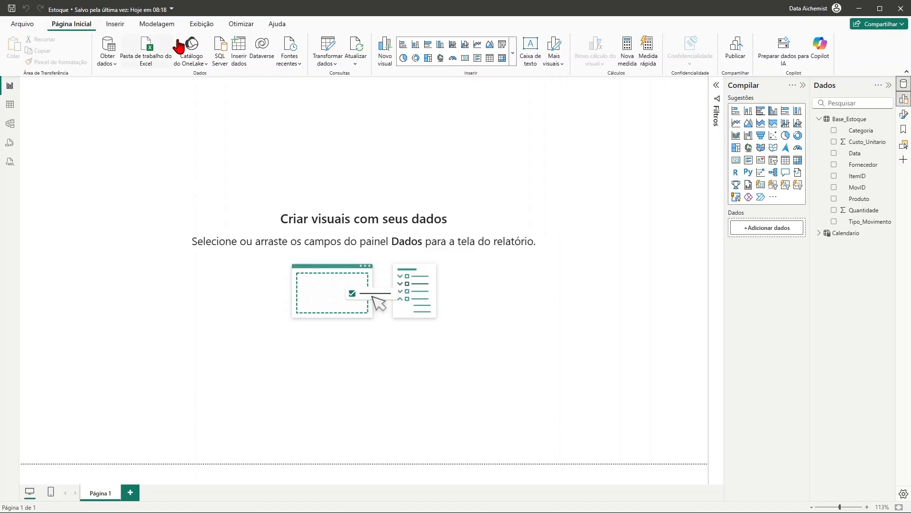
{"action": "left_click", "coordinate": [242, 65]}
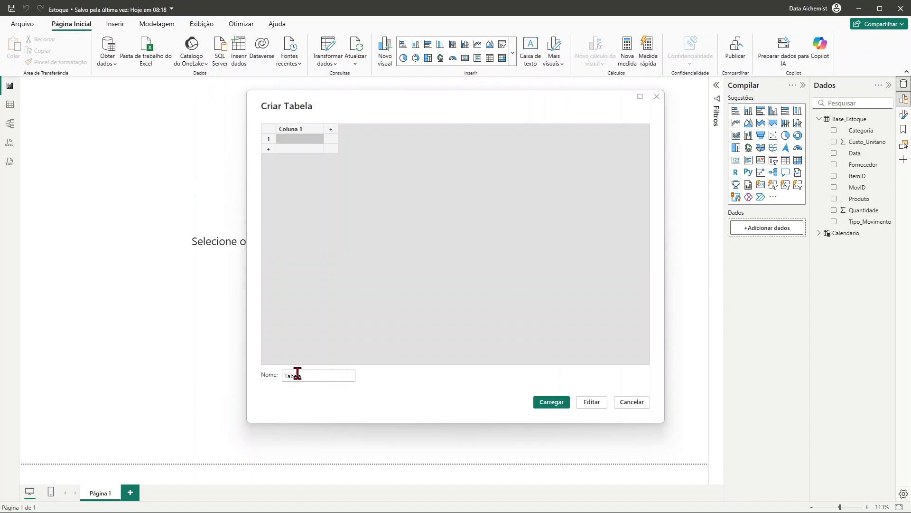
{"action": "double_click", "coordinate": [301, 379]}
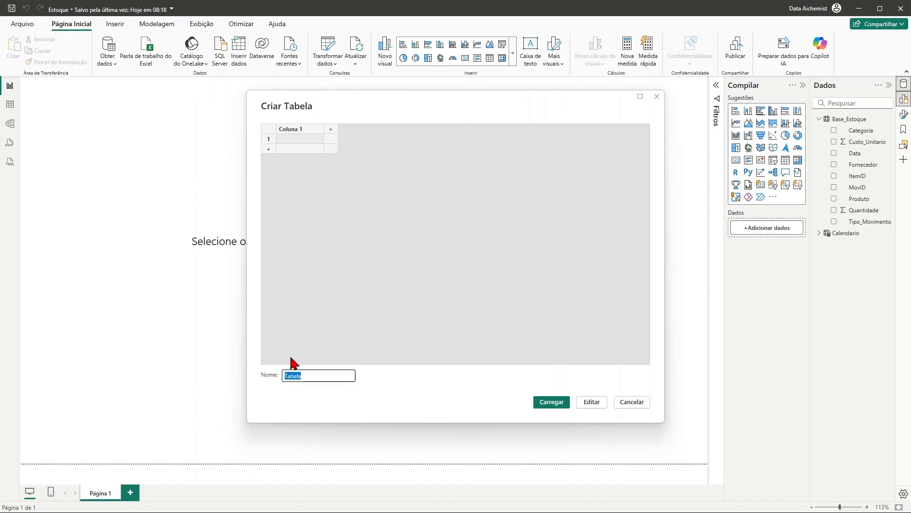
{"action": "type", "text": "Medidas"}
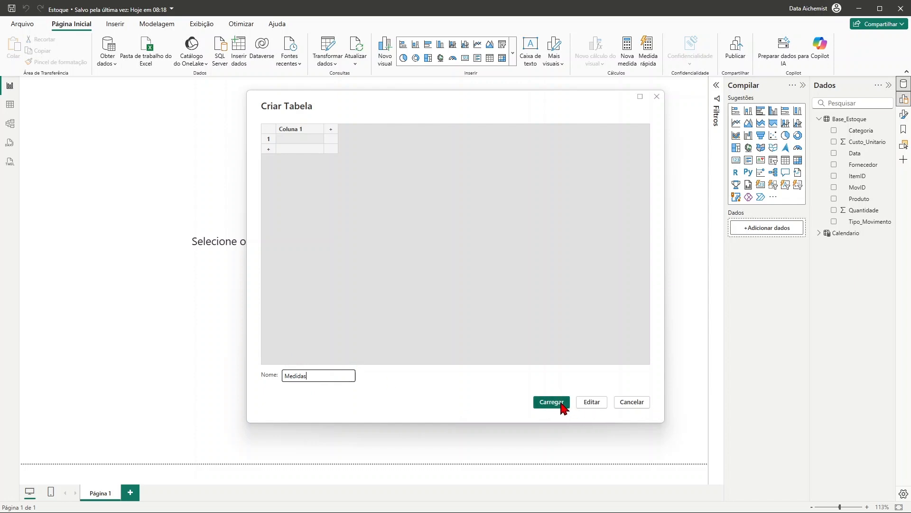
{"action": "left_click", "coordinate": [562, 404]}
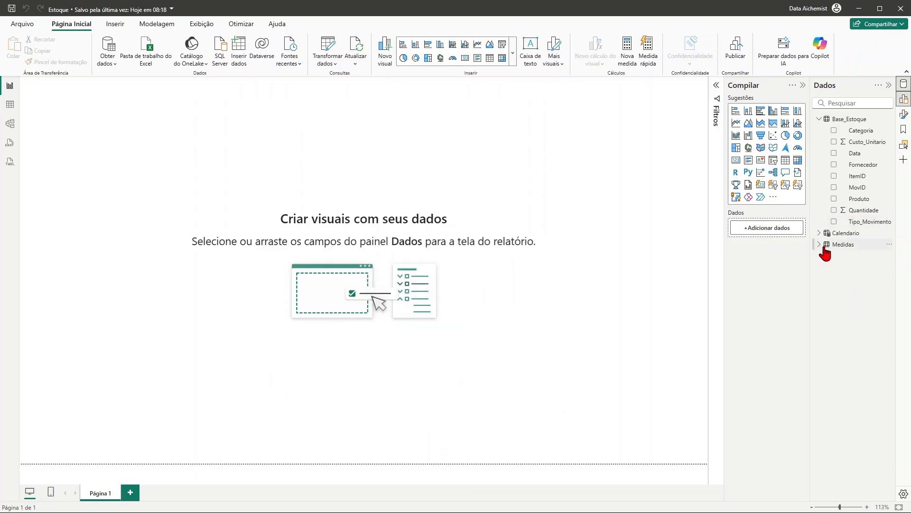
{"action": "left_click", "coordinate": [818, 244]}
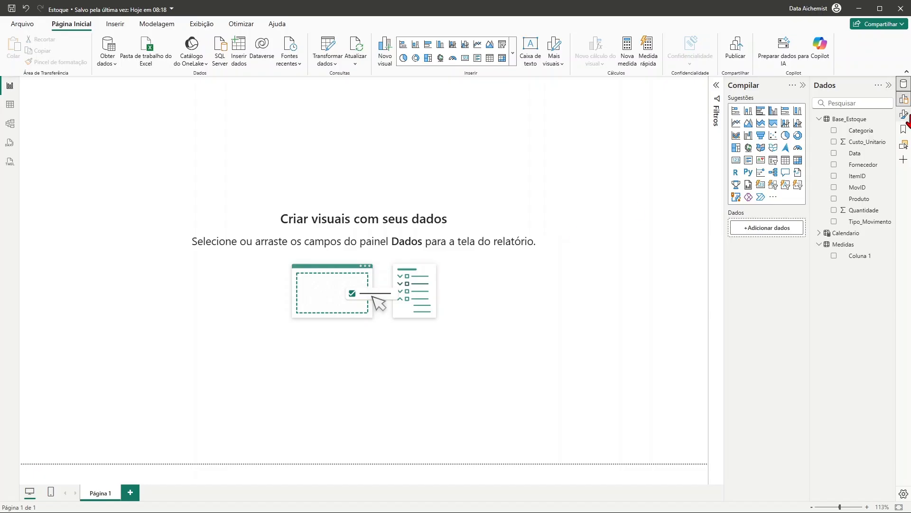
Step: Set Tela de fundo.png from the Base de dados folder as the report page's canvas background image
{"action": "left_click", "coordinate": [905, 116]}
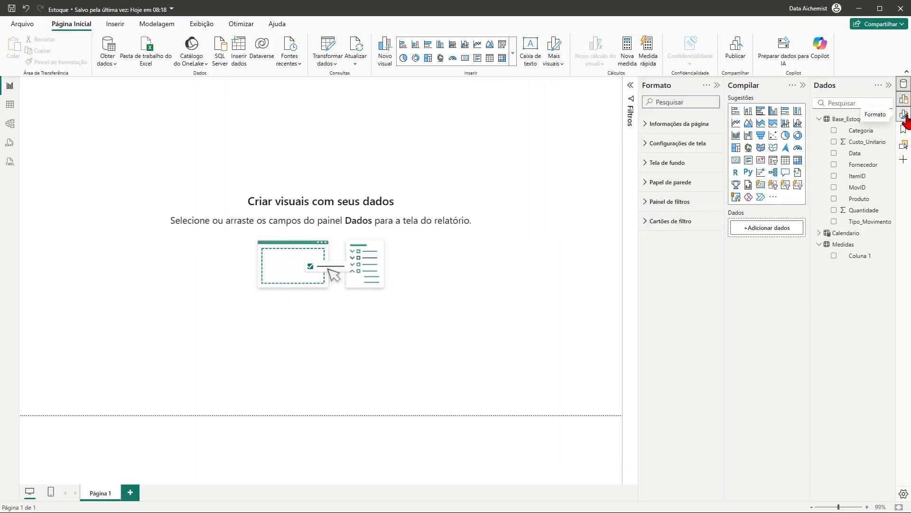
{"action": "left_click", "coordinate": [647, 166]}
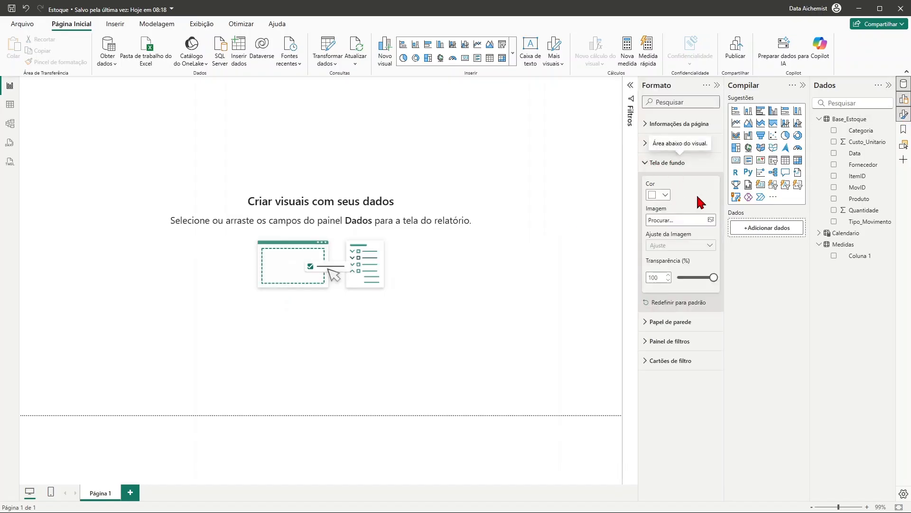
{"action": "left_click", "coordinate": [675, 221]}
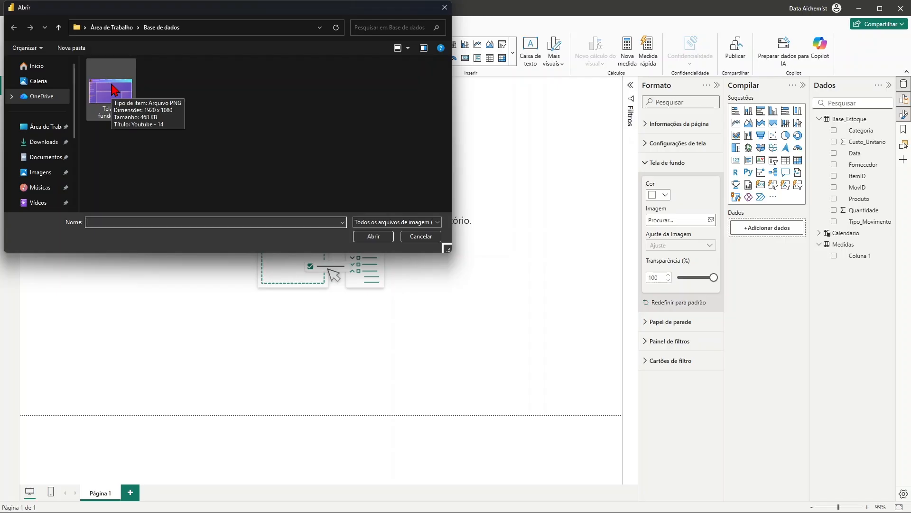
{"action": "left_click", "coordinate": [115, 89]}
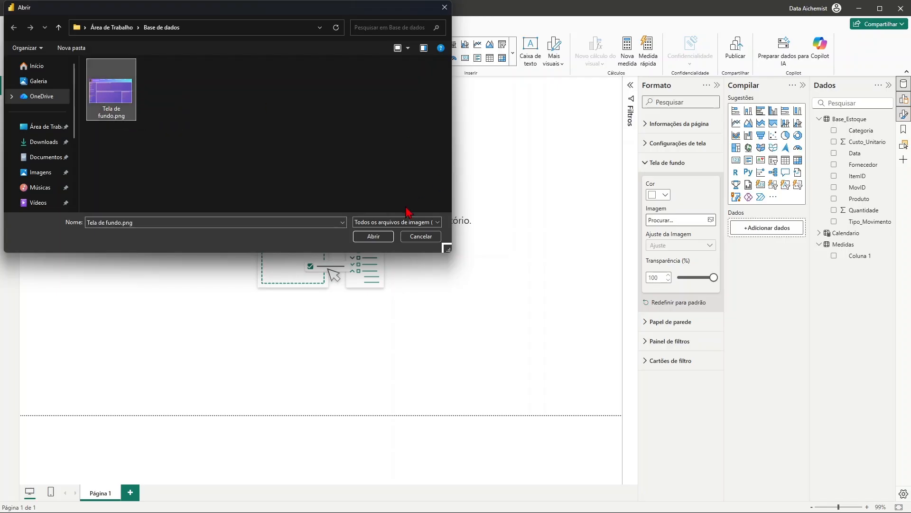
{"action": "left_click", "coordinate": [374, 236]}
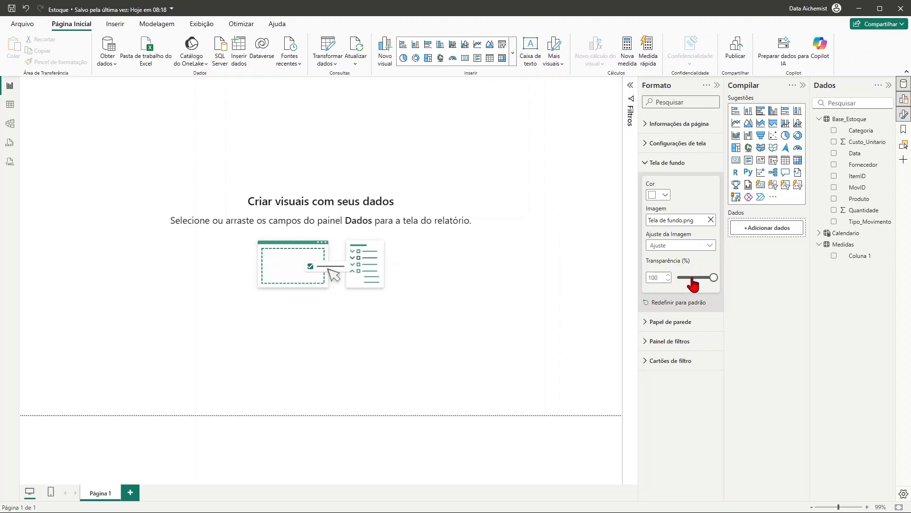
Step: Set the canvas background image to 0% transparency and the Alongar fit, and collapse the formatting and visual-building panes
{"action": "left_click_drag", "start_coordinate": [715, 283], "coordinate": [662, 285]}
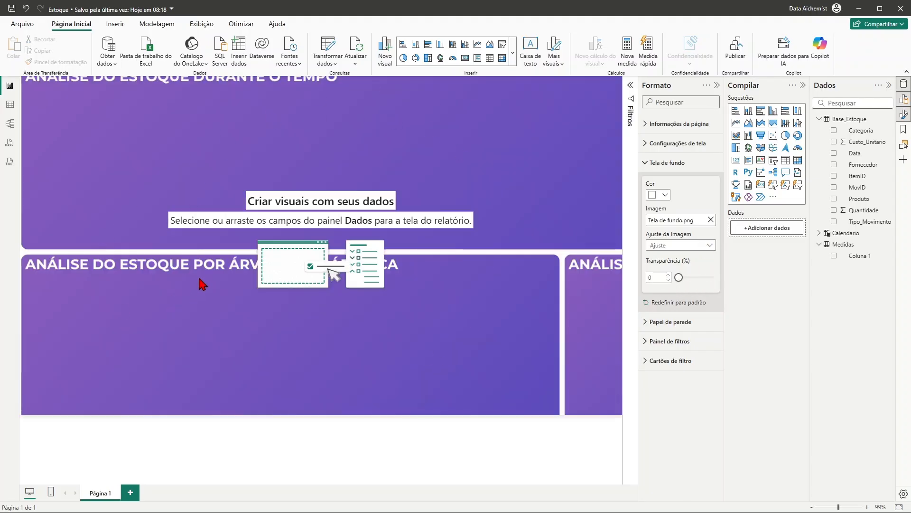
{"action": "left_click", "coordinate": [674, 246]}
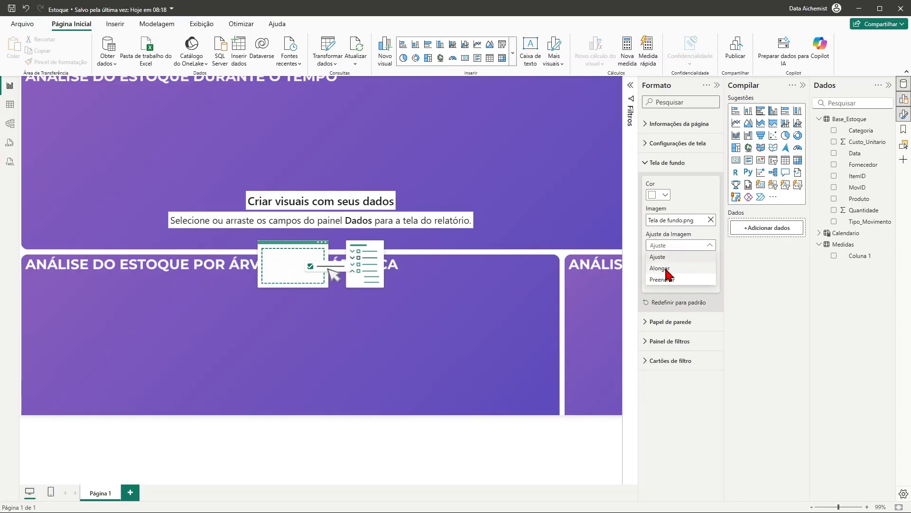
{"action": "left_click", "coordinate": [664, 268]}
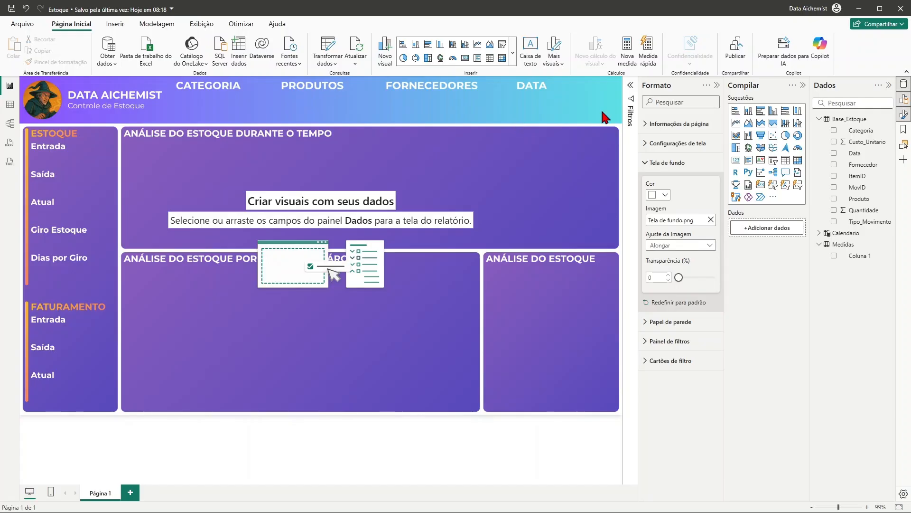
{"action": "left_click", "coordinate": [717, 86]}
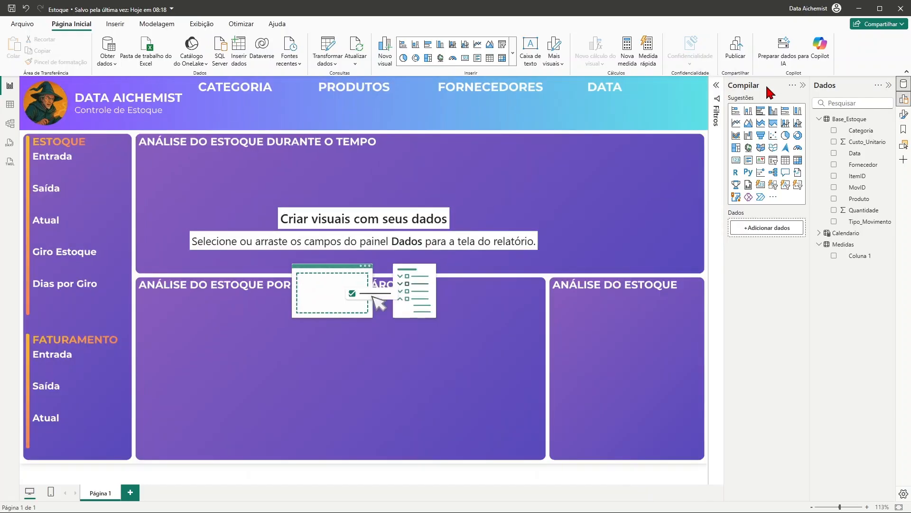
{"action": "left_click", "coordinate": [802, 87]}
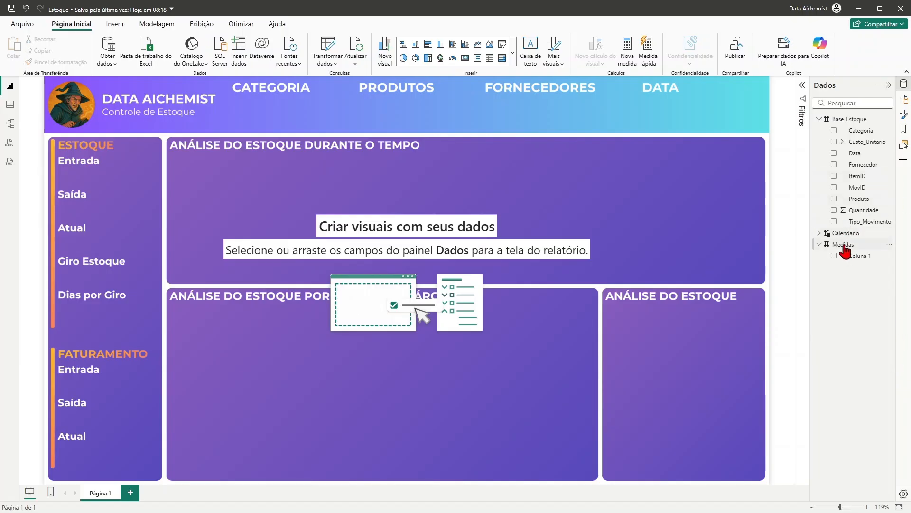
Step: Create a new measure named Entradas (QTD) in the Medidas table and begin its expression on a second line
{"action": "right_click", "coordinate": [844, 250]}
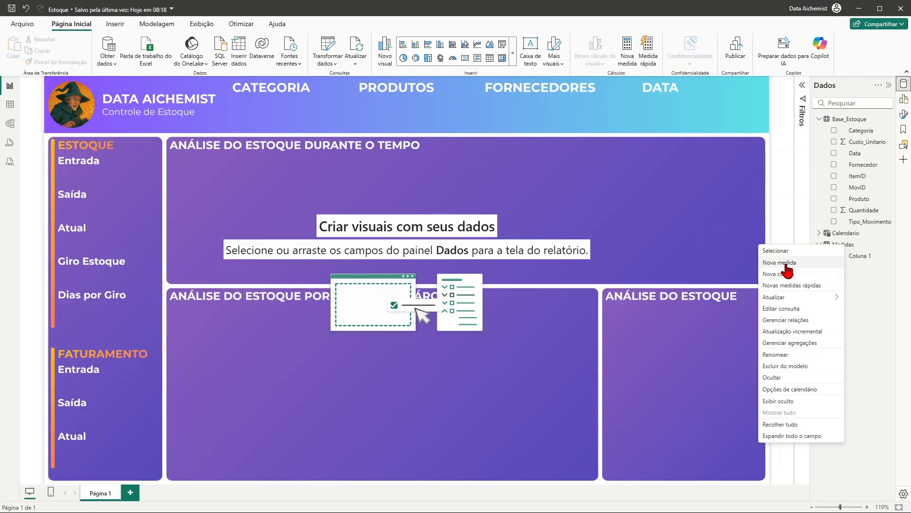
{"action": "left_click", "coordinate": [784, 272]}
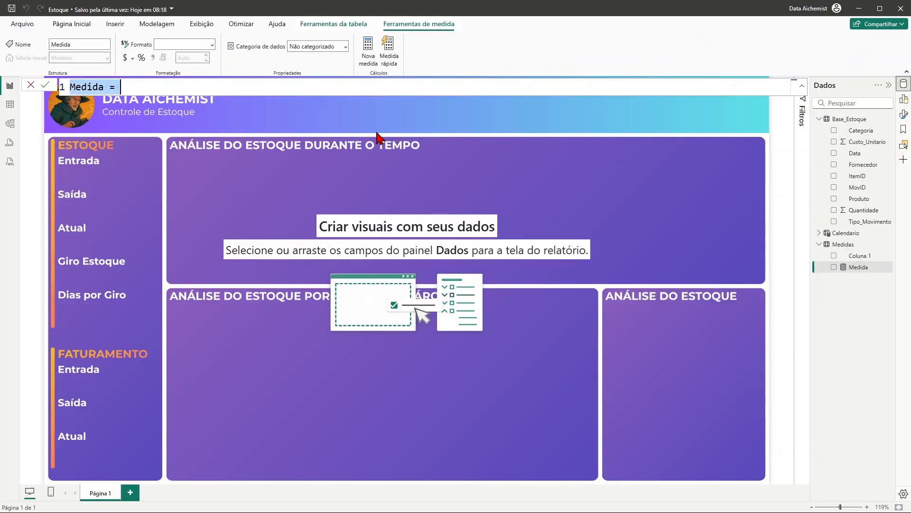
{"action": "type", "text": "E"}
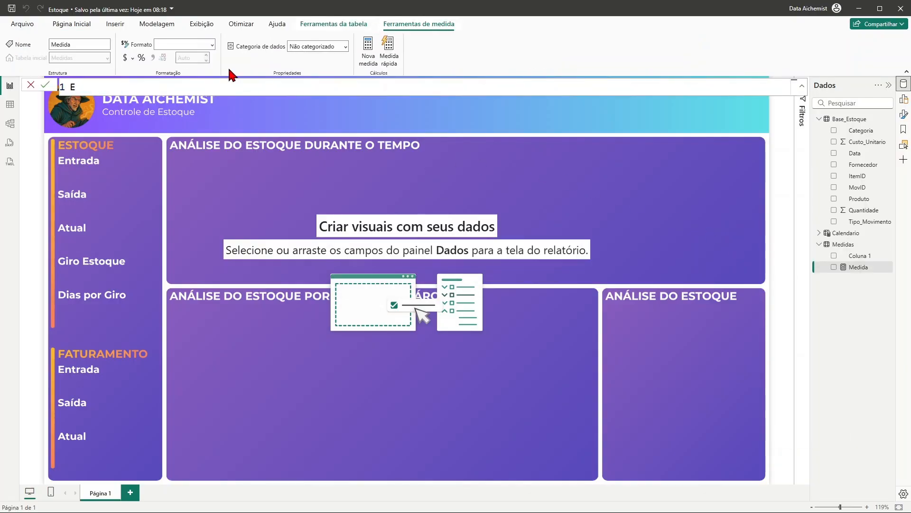
{"action": "type", "text": "ntradas ()"}
{"action": "key", "text": "Left"}
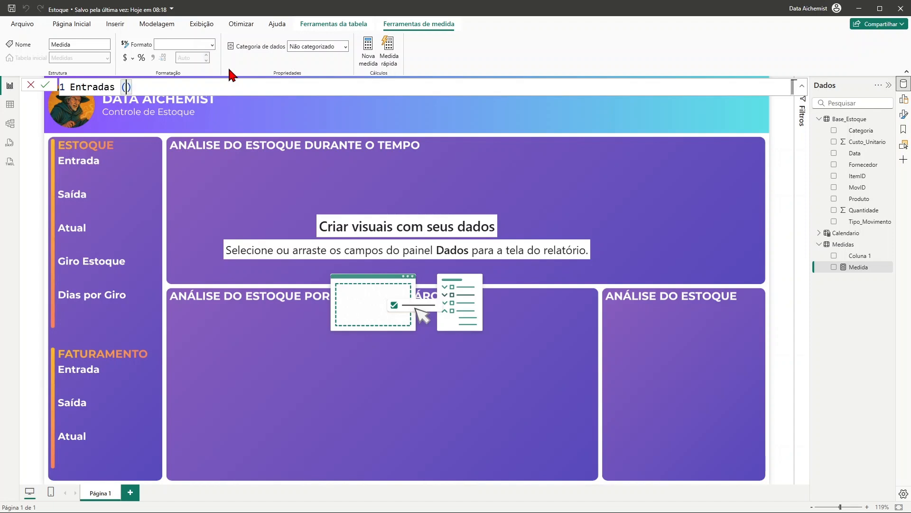
{"action": "type", "text": "QTD) ="}
{"action": "key", "text": "shift+Return"}
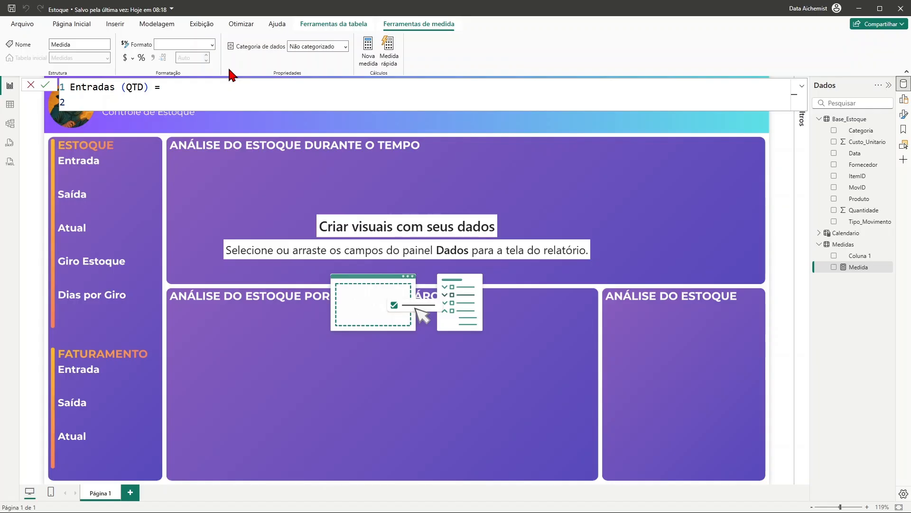
Step: Begin the measure's expression with CALCULATE over SUM(Base_Estoque[Quantidade])
{"action": "type", "text": "calc"}
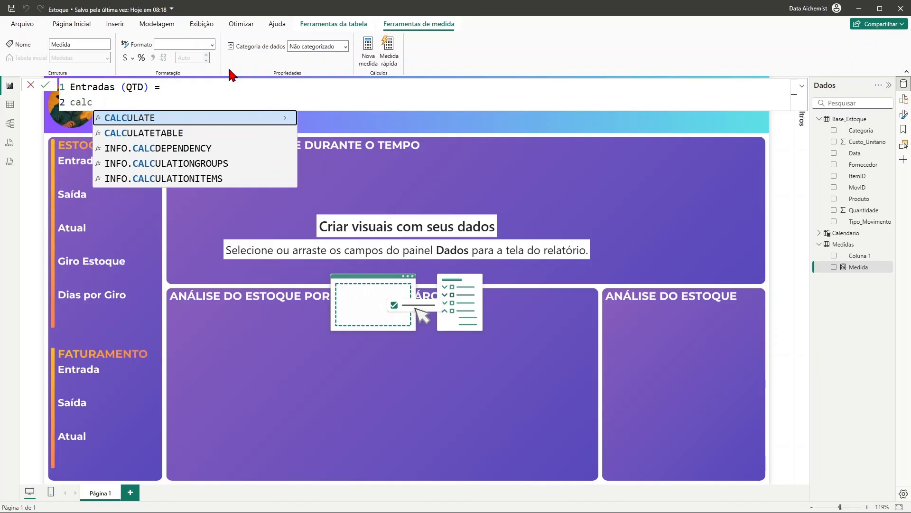
{"action": "key", "text": "Tab"}
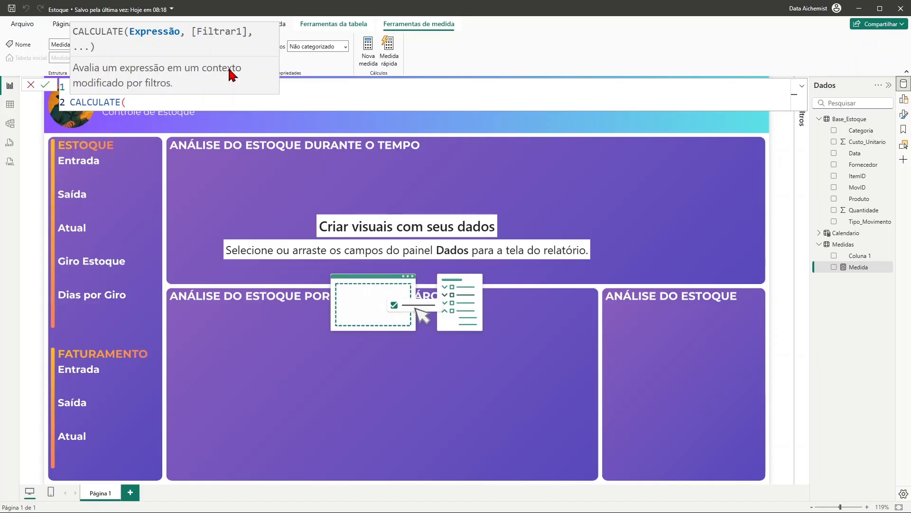
{"action": "type", "text": "su"}
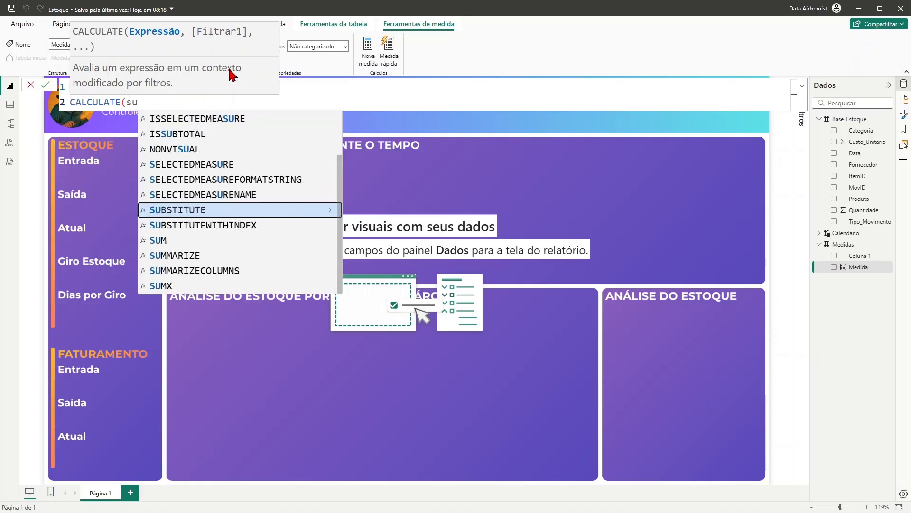
{"action": "type", "text": "m"}
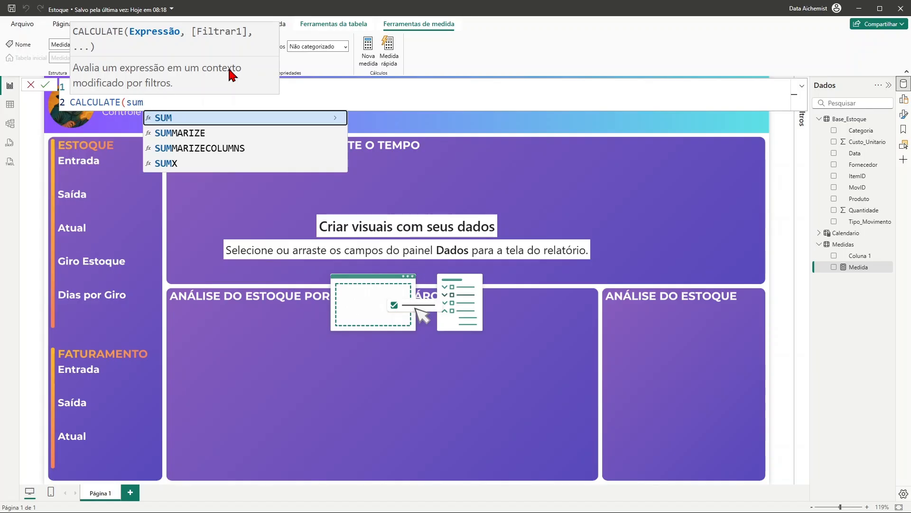
{"action": "key", "text": "Tab"}
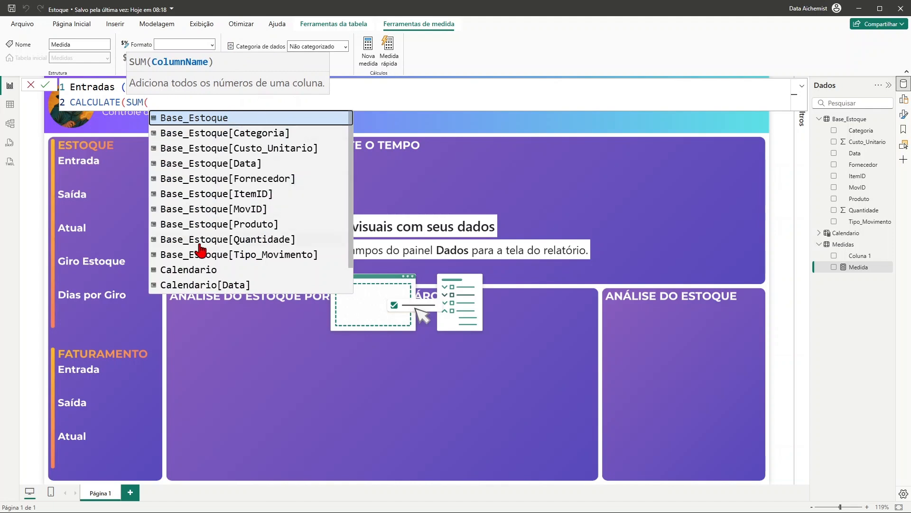
{"action": "left_click", "coordinate": [288, 245]}
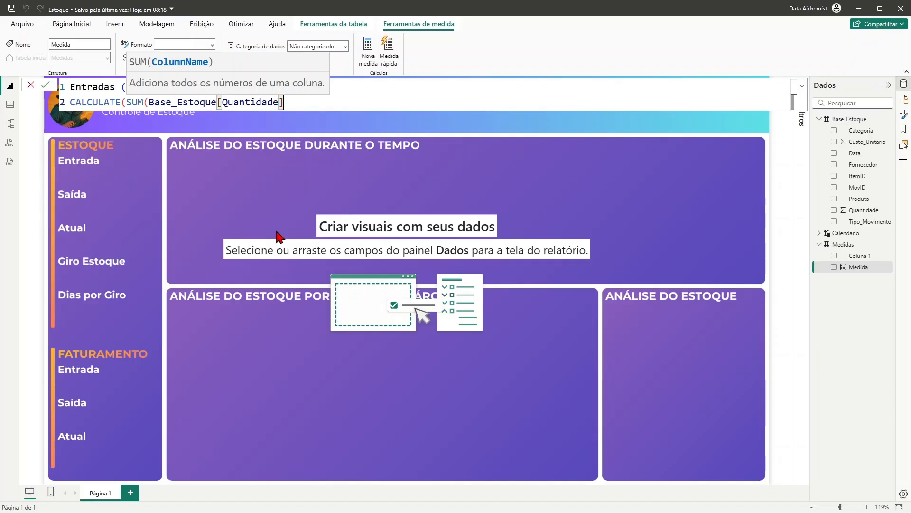
{"action": "type", "text": ")"}
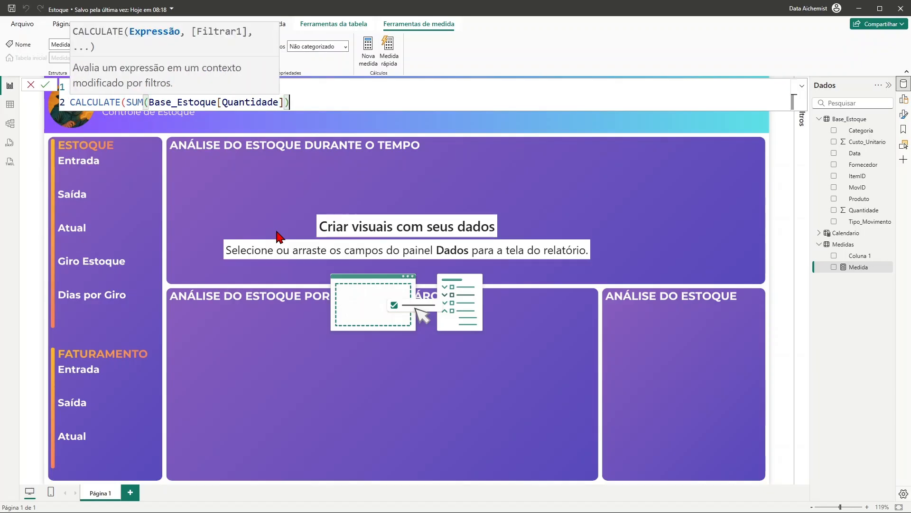
Step: Add the filter Base_Estoque[Tipo_Movimento] = "Entrada" as CALCULATE's second argument and close the function
{"action": "type", "text": ","}
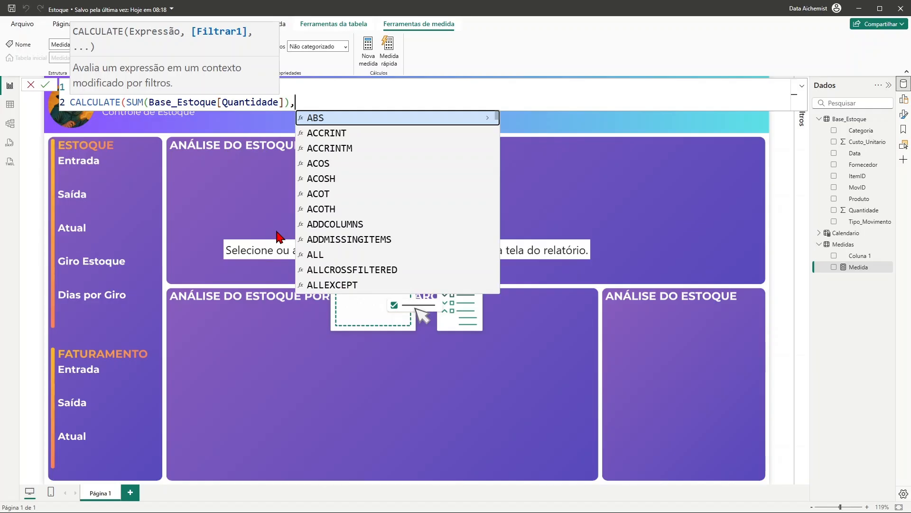
{"action": "type", "text": "ba"}
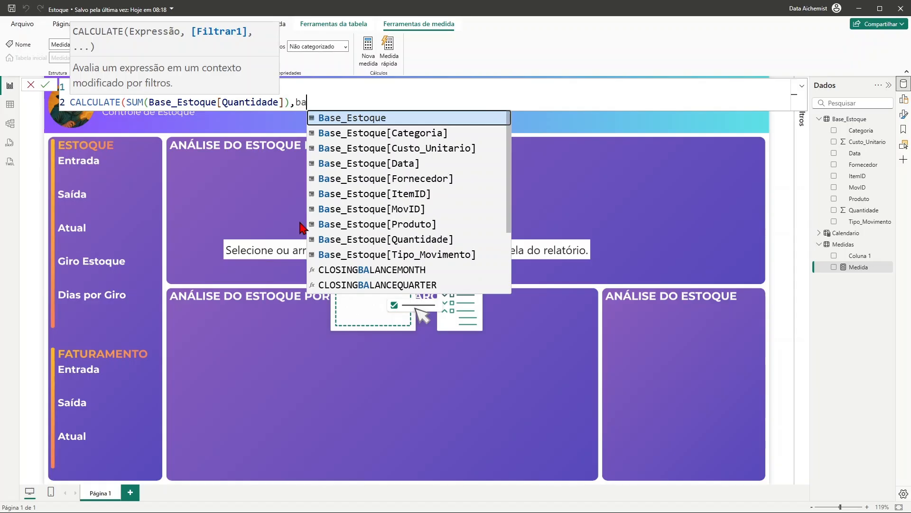
{"action": "left_click", "coordinate": [393, 258]}
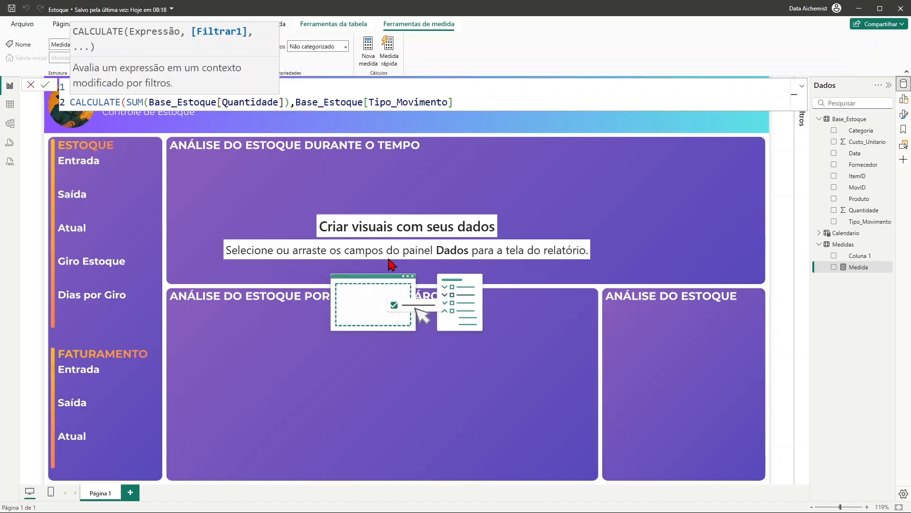
{"action": "type", "text": "="}
{"action": "type", "text": "\"Entrada\")"}
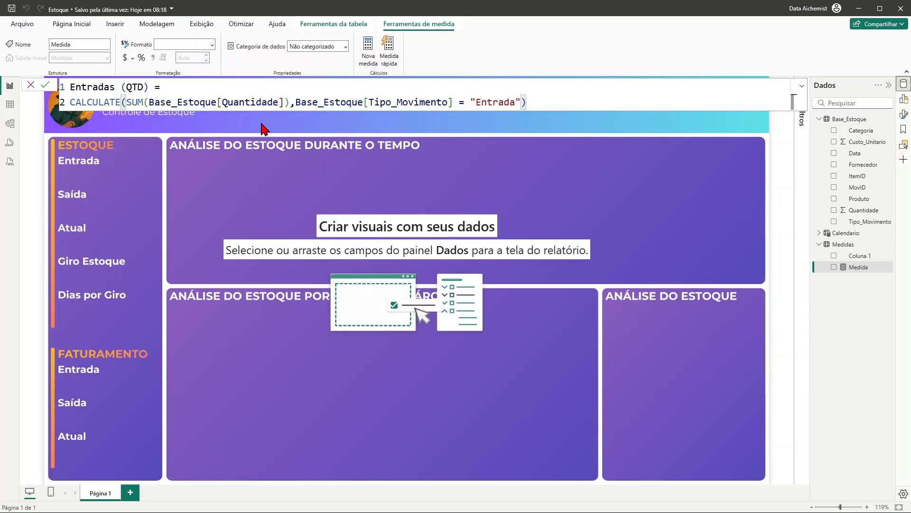
Step: Split the Entradas (QTD) formula so the SUM, the filter and the closing parenthesis each have their own line, and commit the measure
{"action": "left_click", "coordinate": [126, 102]}
{"action": "key", "text": "shift+Return"}
{"action": "left_click", "coordinate": [261, 117]}
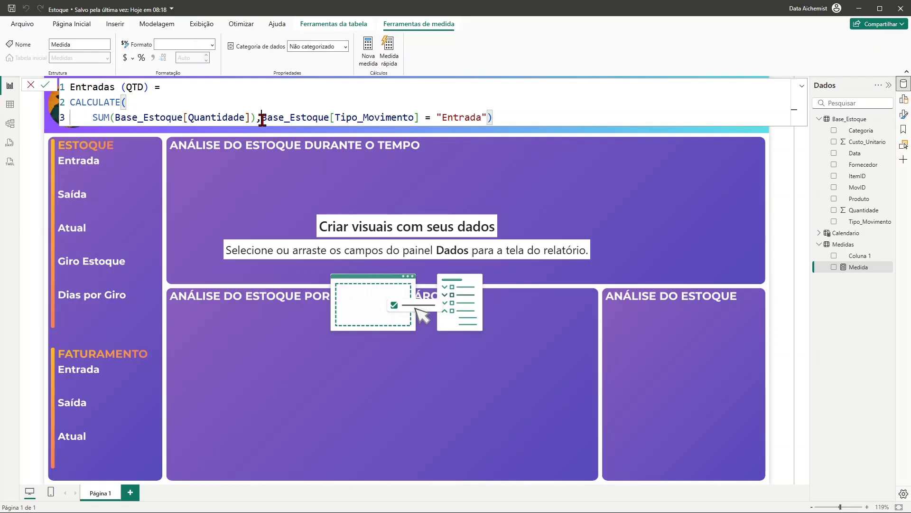
{"action": "key", "text": "shift+Return"}
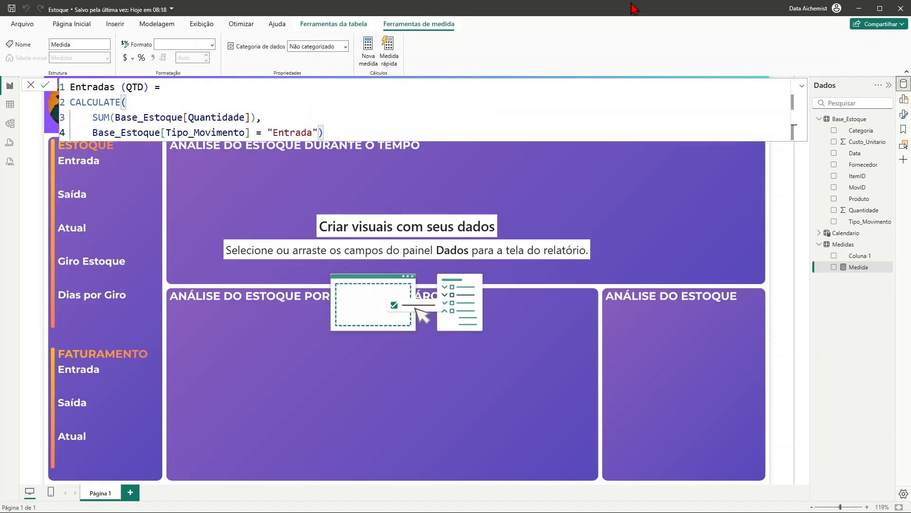
{"action": "key", "text": "shift+Return"}
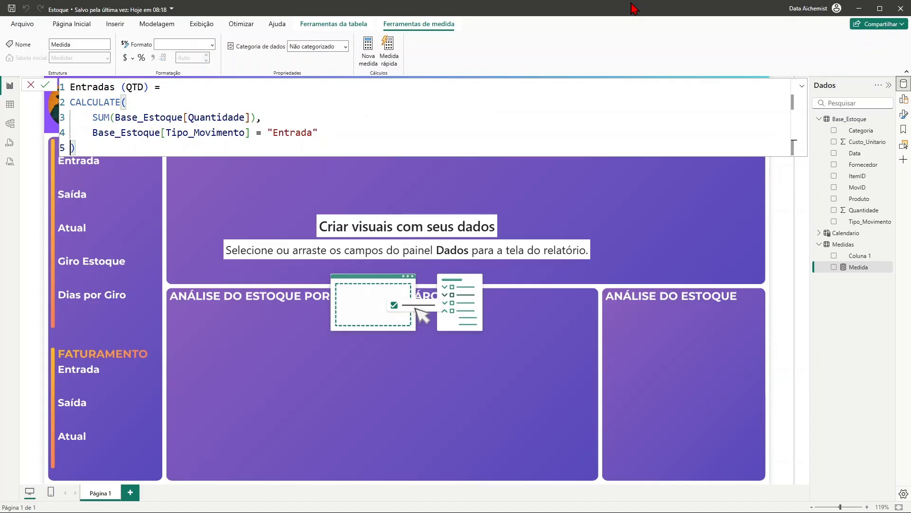
{"action": "left_click", "coordinate": [259, 116]}
{"action": "type", "text": ","}
{"action": "left_click", "coordinate": [158, 149]}
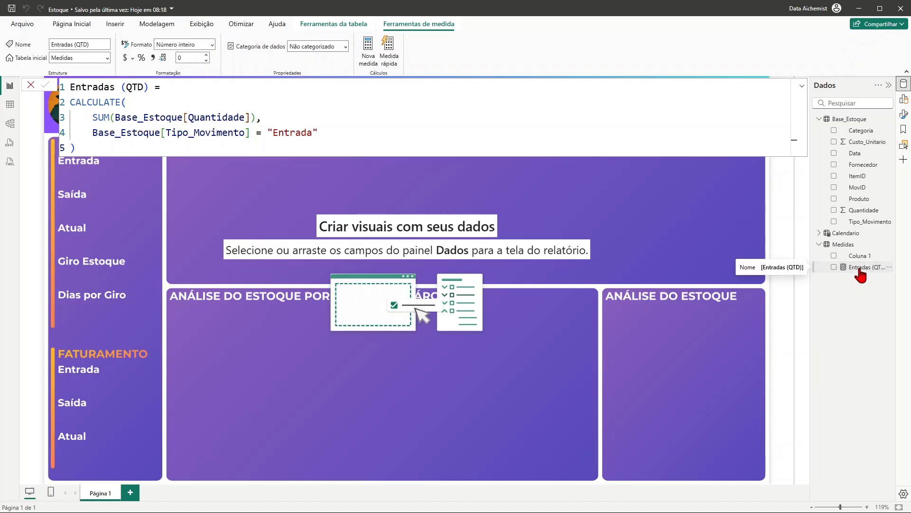
Step: Place the Entradas (QTD) measure as a card in the ANÁLISE DO ESTOQUE DURANTE O TEMPO area and reduce the card's height
{"action": "left_click_drag", "start_coordinate": [860, 275], "coordinate": [291, 232]}
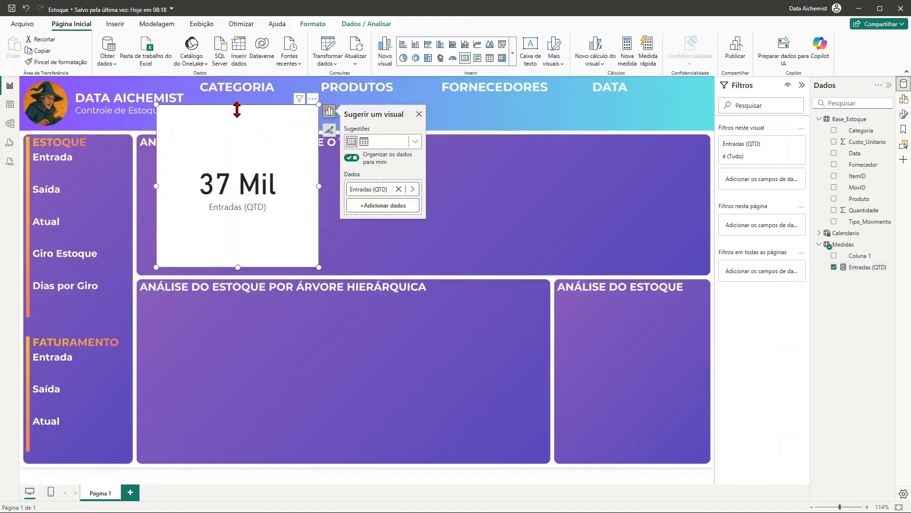
{"action": "left_click_drag", "start_coordinate": [237, 109], "coordinate": [243, 174]}
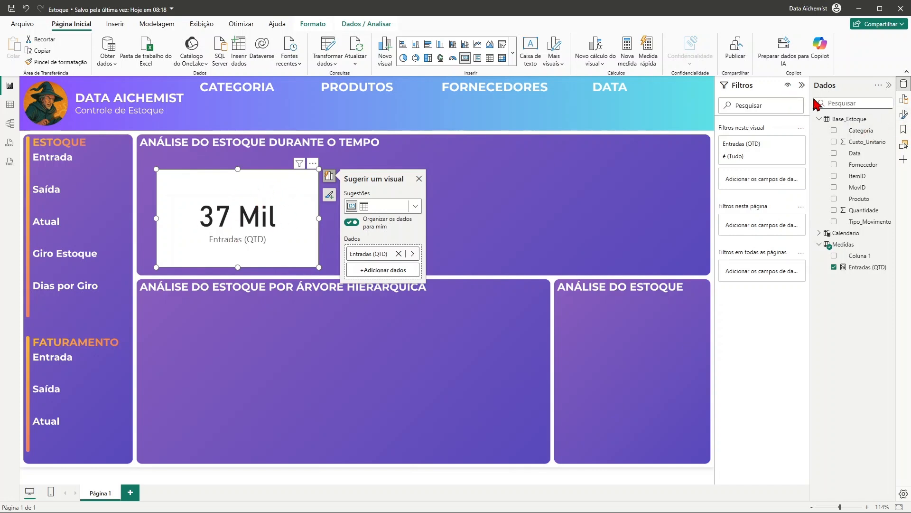
Step: Format the card's callout value with font size 25, display units Nenhum and 0 decimal places, collapsing the filters pane
{"action": "left_click", "coordinate": [904, 115]}
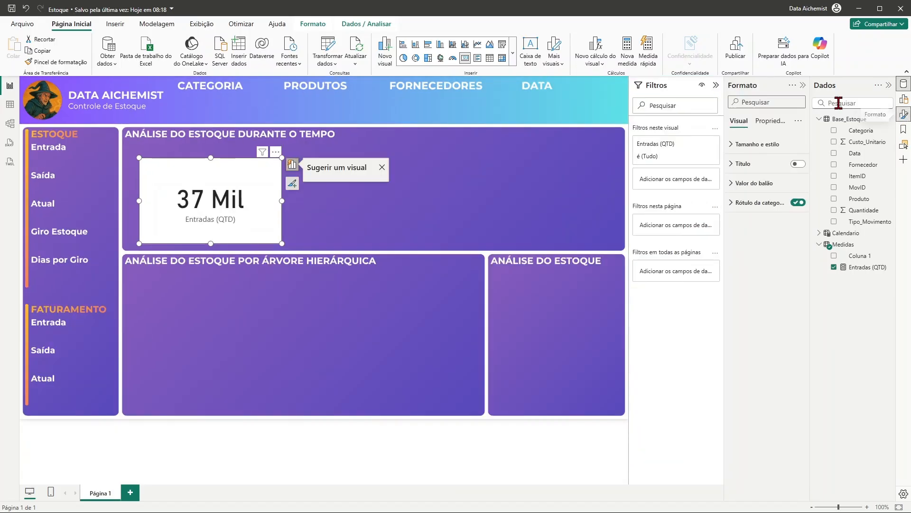
{"action": "left_click", "coordinate": [716, 86]}
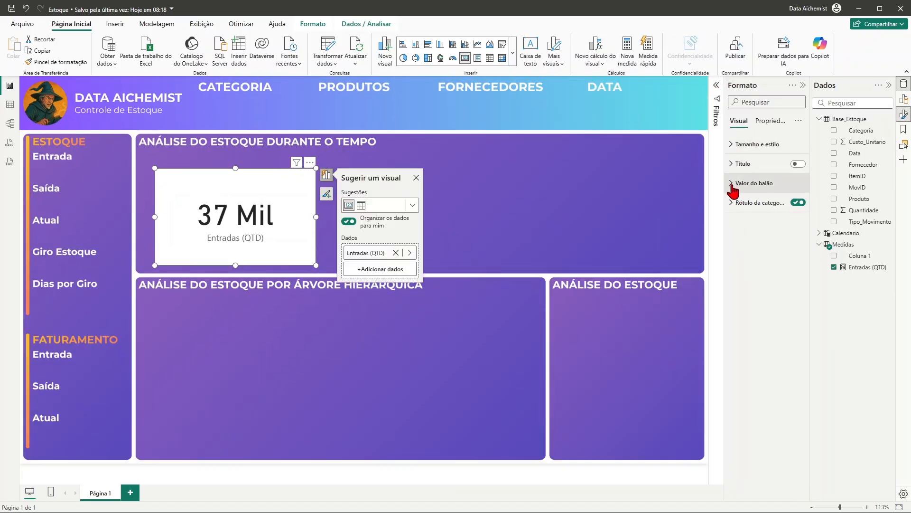
{"action": "left_click", "coordinate": [740, 183]}
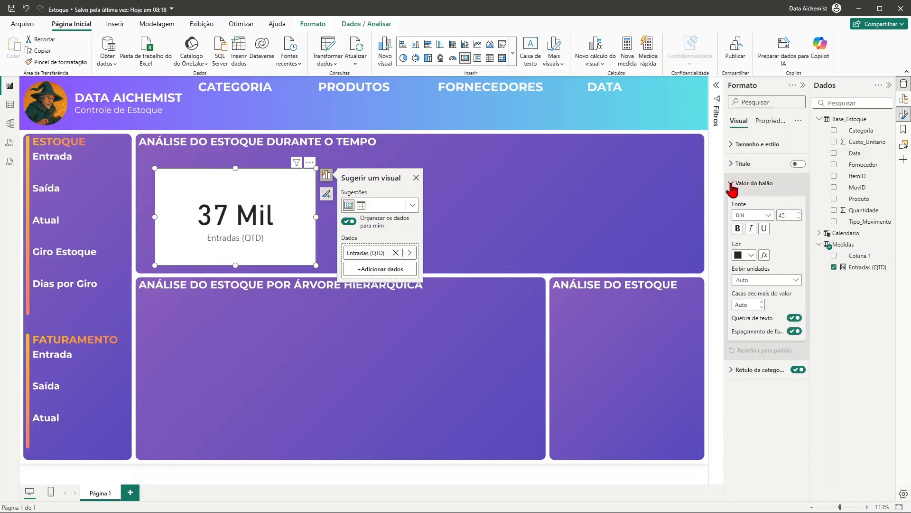
{"action": "left_click", "coordinate": [788, 215]}
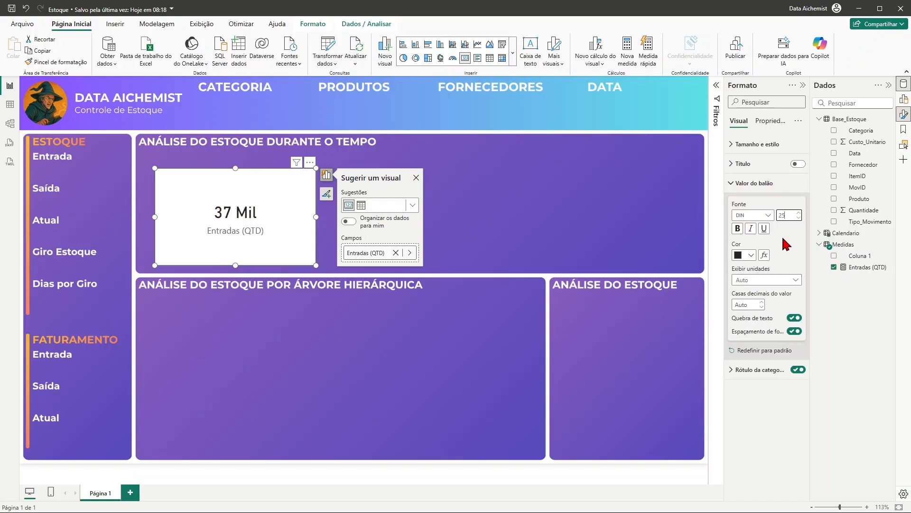
{"action": "left_click", "coordinate": [761, 280]}
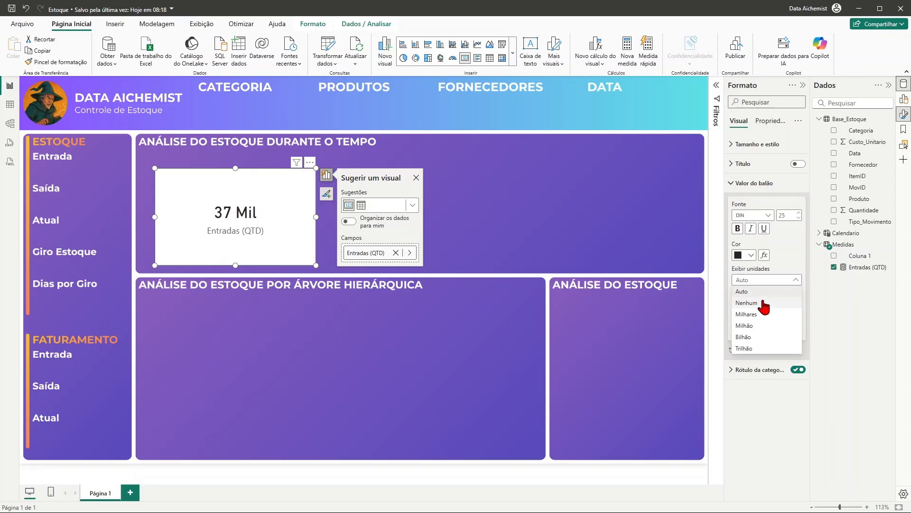
{"action": "left_click", "coordinate": [759, 307]}
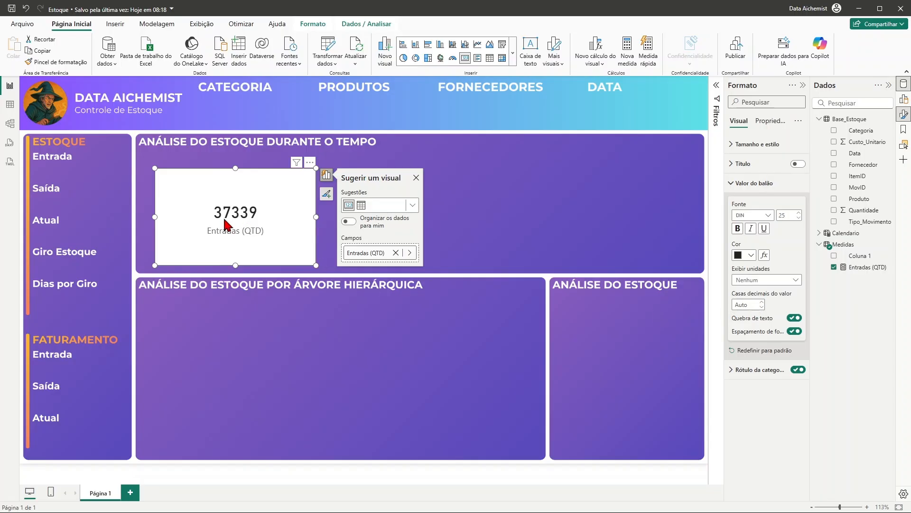
{"action": "left_click", "coordinate": [756, 304]}
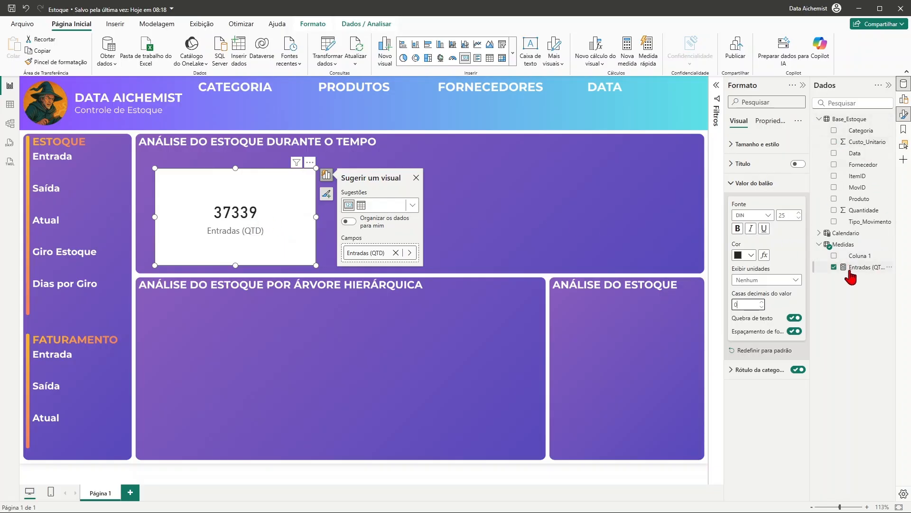
Step: Apply the thousands separator to the Entradas (QTD) measure and close the formula editor
{"action": "left_click", "coordinate": [864, 269]}
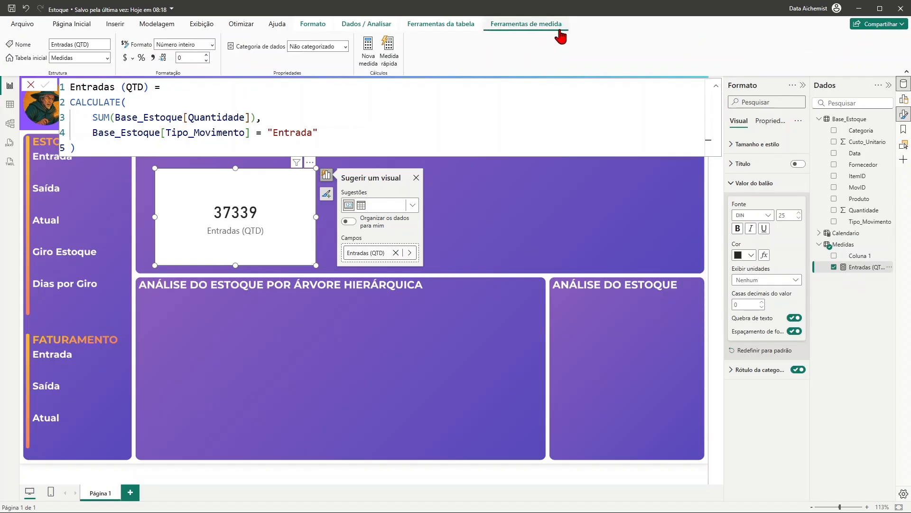
{"action": "left_click", "coordinate": [153, 58]}
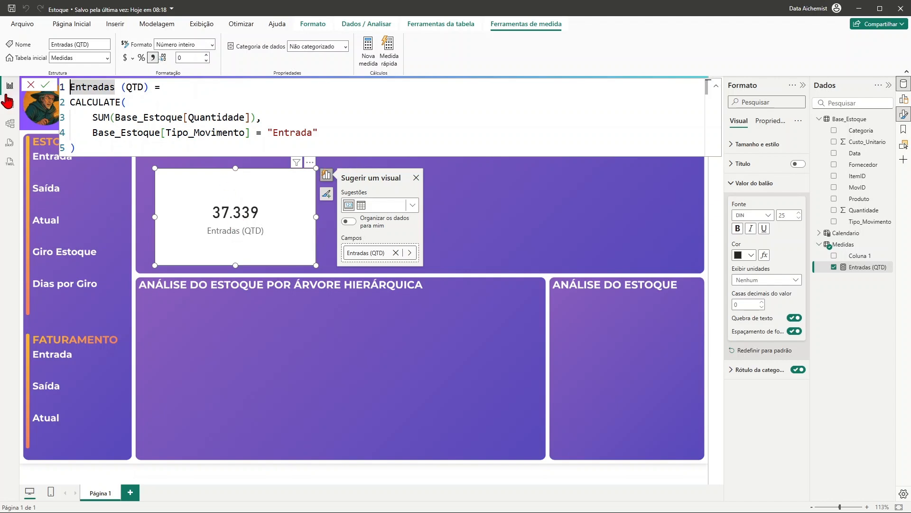
{"action": "left_click", "coordinate": [32, 86]}
{"action": "left_click", "coordinate": [29, 86]}
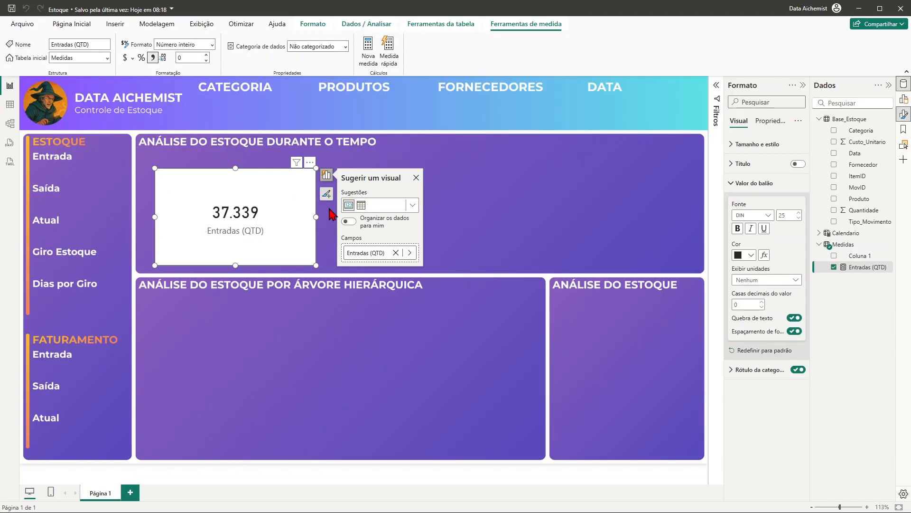
Step: Turn off the category label and the background (Tela de fundo) of the Entradas (QTD) card
{"action": "left_click", "coordinate": [798, 370]}
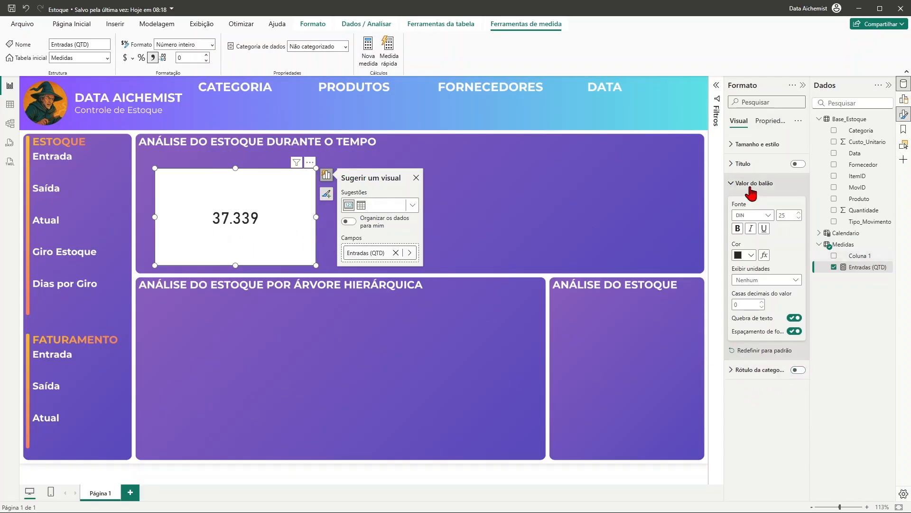
{"action": "left_click", "coordinate": [731, 184]}
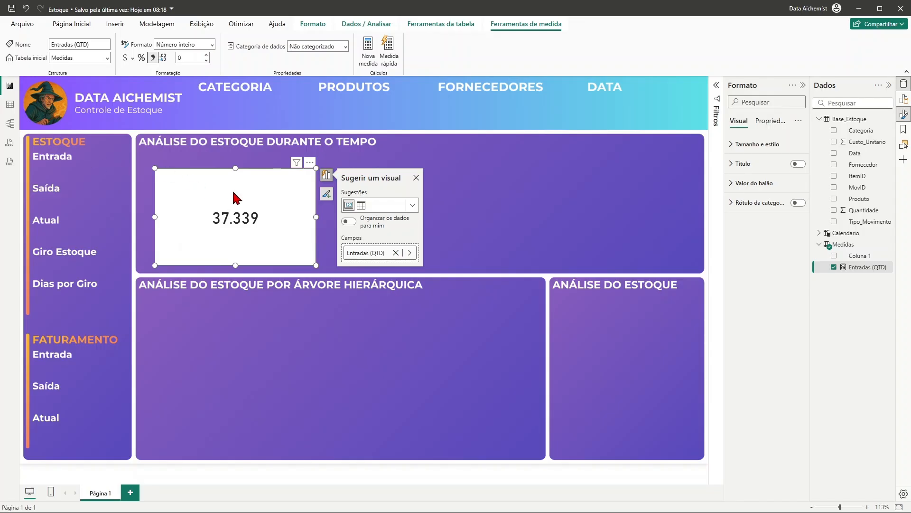
{"action": "left_click", "coordinate": [732, 145]}
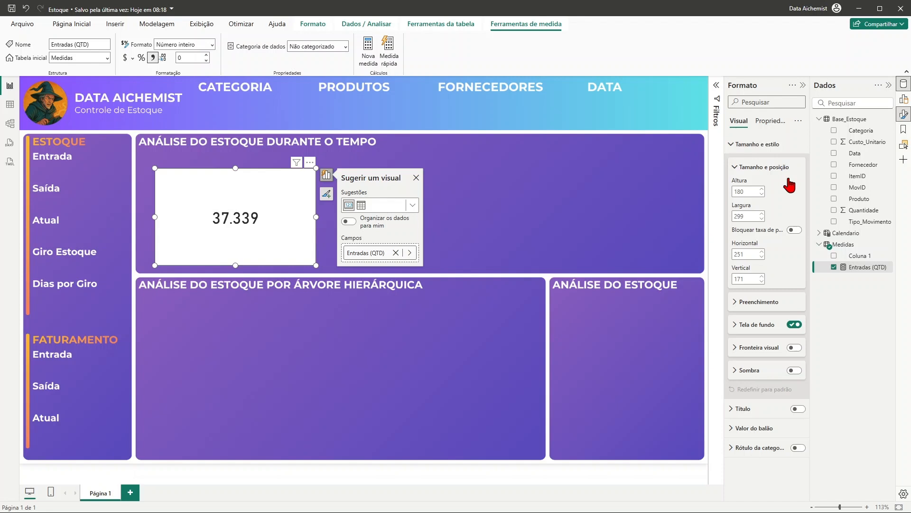
{"action": "left_click", "coordinate": [794, 325]}
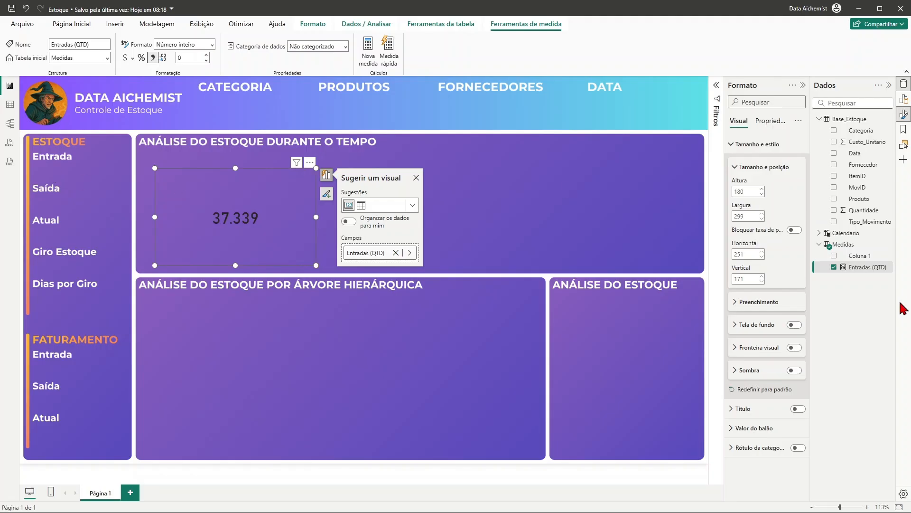
{"action": "left_click", "coordinate": [733, 144]}
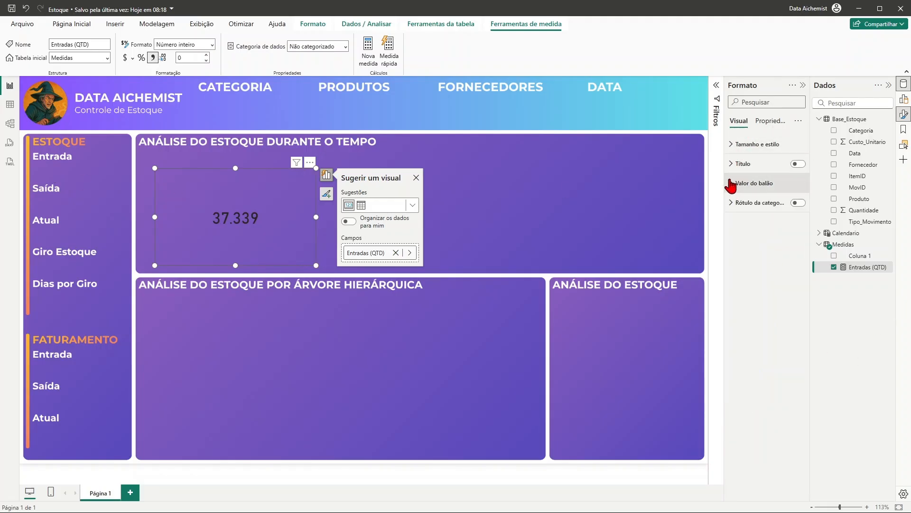
Step: Set the colour of the card's callout value to white (Branco)
{"action": "left_click", "coordinate": [733, 185]}
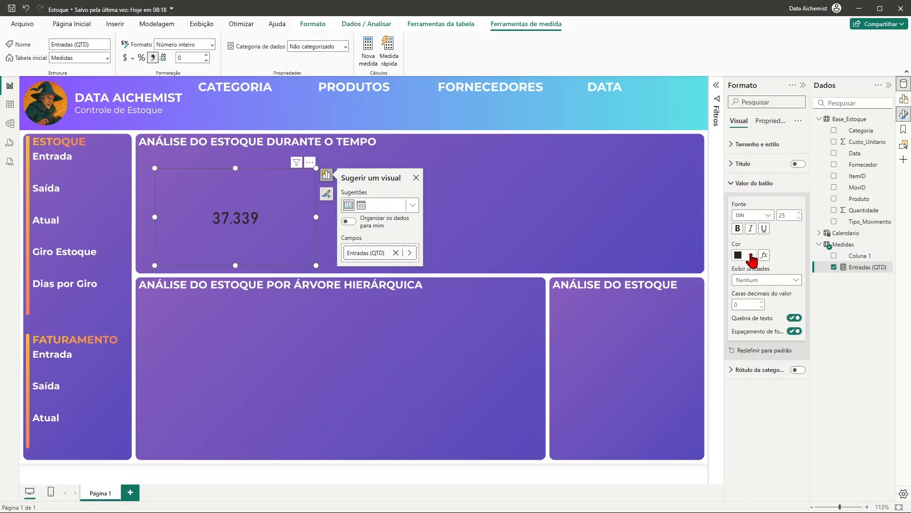
{"action": "left_click", "coordinate": [747, 256]}
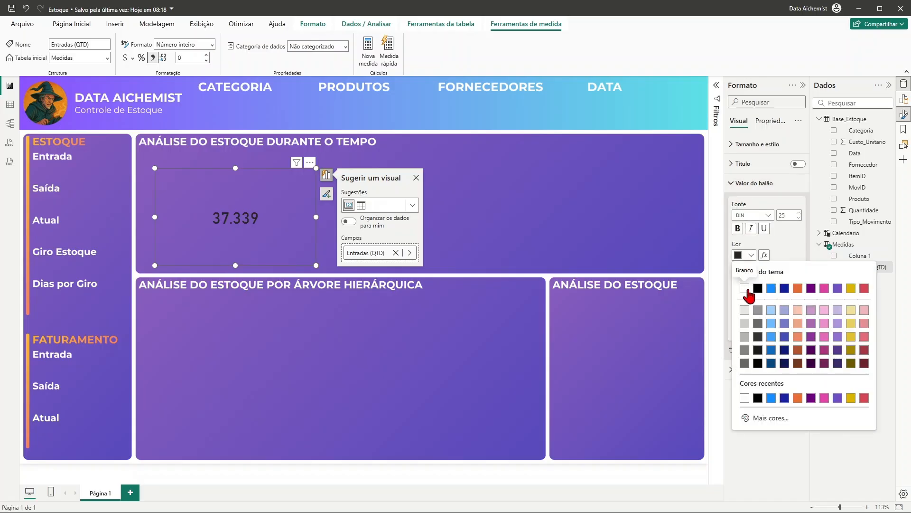
{"action": "left_click", "coordinate": [744, 288]}
Step: Shrink the Entradas (QTD) card, place it under the Entrada label in the ESTOQUE section, and nudge it into alignment
{"action": "left_click_drag", "start_coordinate": [237, 169], "coordinate": [63, 173]}
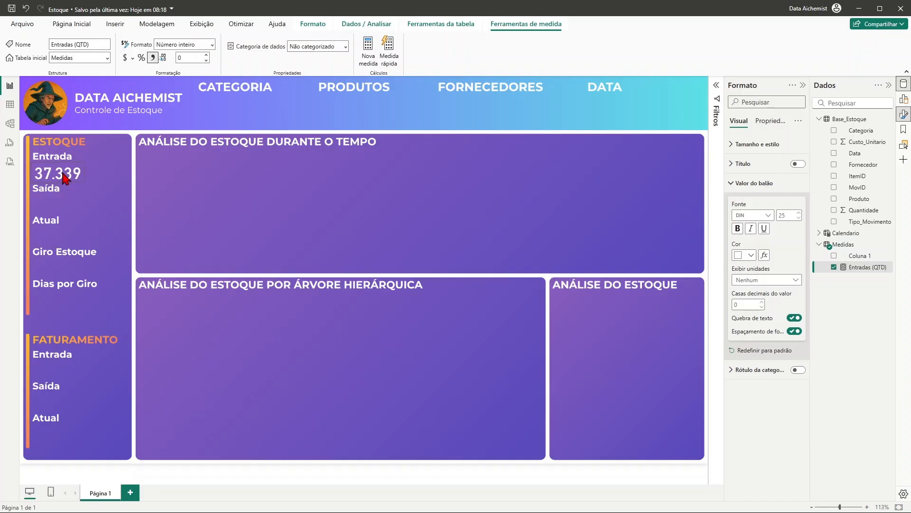
{"action": "left_click", "coordinate": [65, 178]}
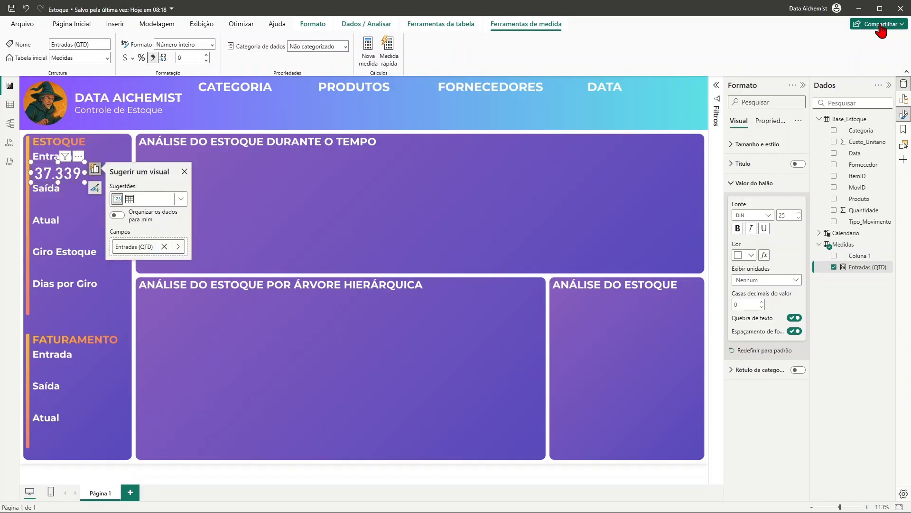
{"action": "key", "text": "Left"}
{"action": "key", "text": "Left"}
{"action": "key", "text": "Left"}
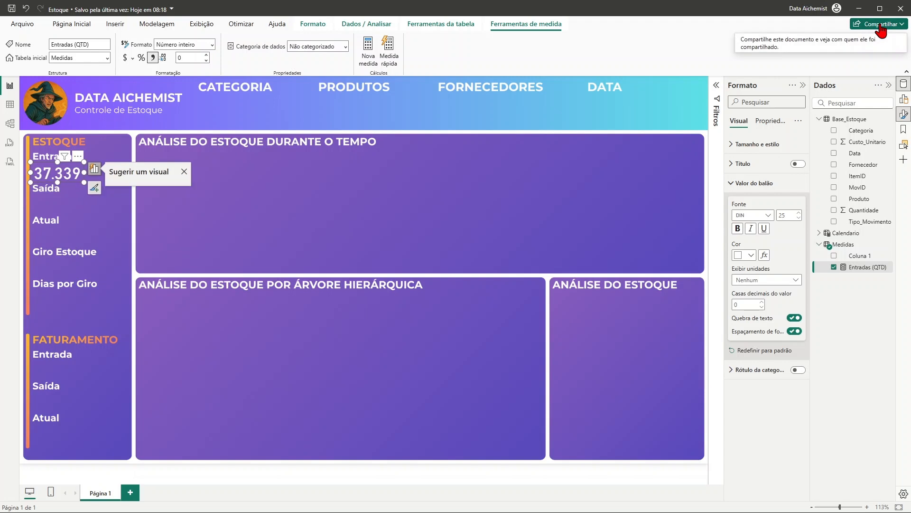
{"action": "key", "text": "Up"}
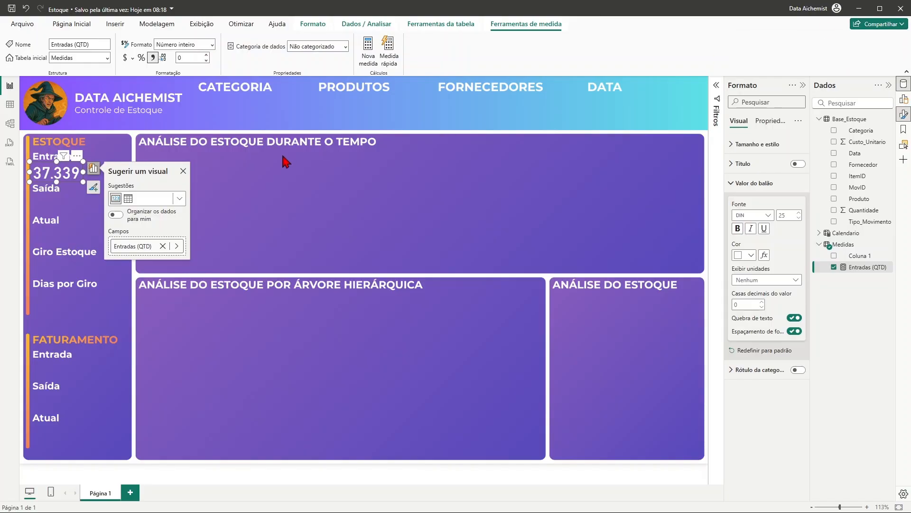
{"action": "left_click", "coordinate": [297, 192]}
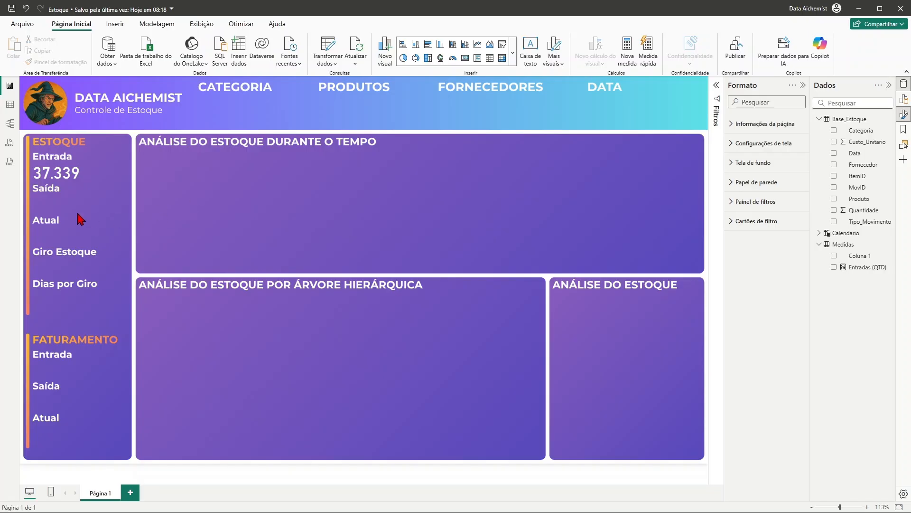
Step: Copy the full Entradas (QTD) formula into a new measure in the Medidas table
{"action": "left_click", "coordinate": [868, 268]}
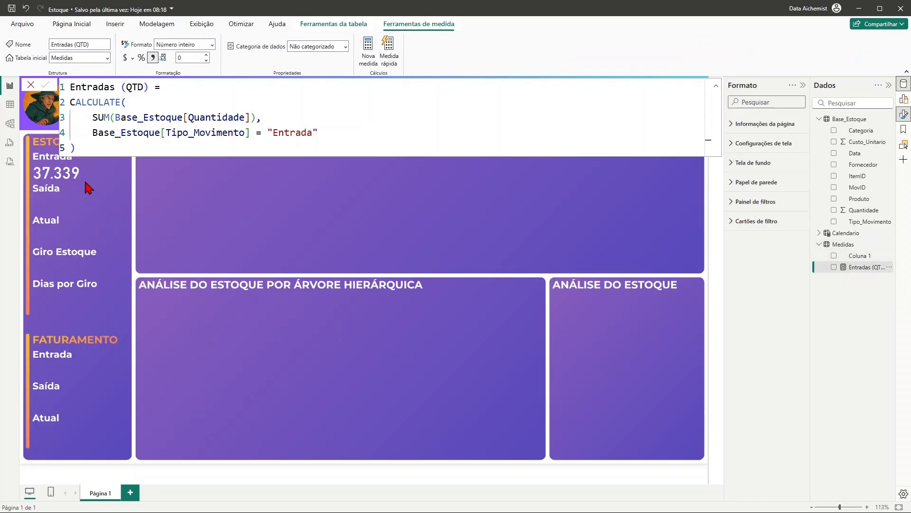
{"action": "left_click", "coordinate": [76, 148]}
{"action": "left_click_drag", "start_coordinate": [77, 150], "coordinate": [38, 90]}
{"action": "key", "text": "ctrl+c"}
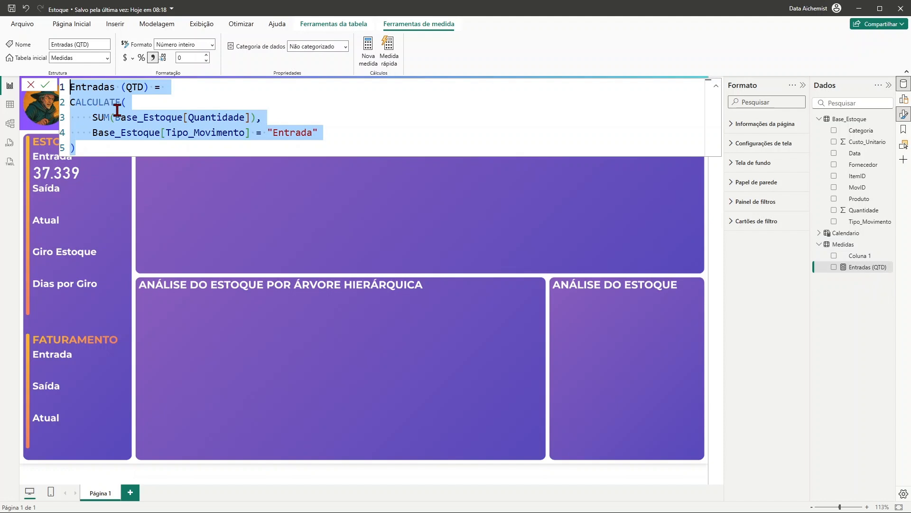
{"action": "left_click", "coordinate": [844, 323]}
{"action": "left_click", "coordinate": [851, 244]}
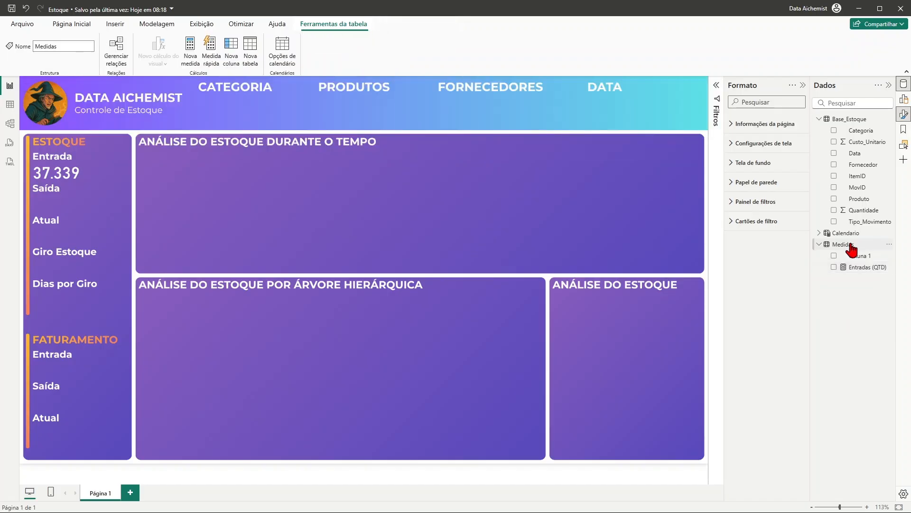
{"action": "right_click", "coordinate": [852, 247]}
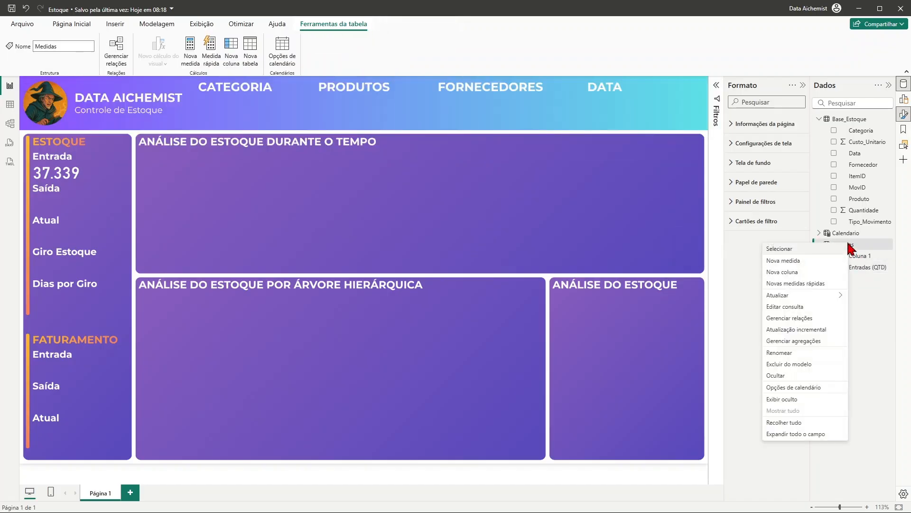
{"action": "left_click", "coordinate": [798, 263]}
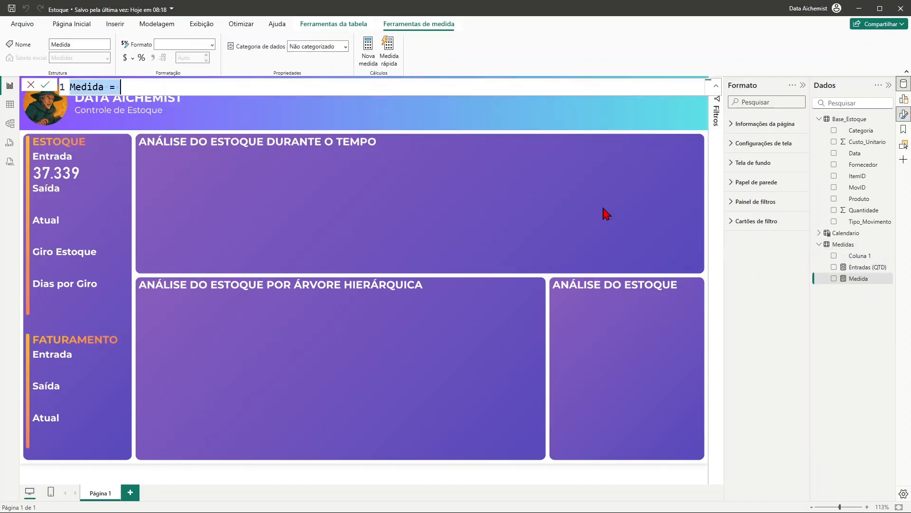
{"action": "key", "text": "ctrl+v"}
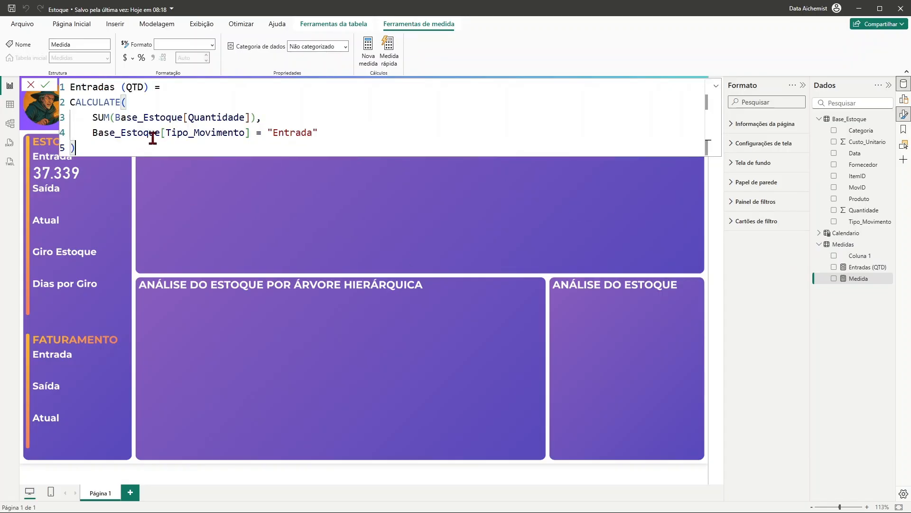
Step: Change the copied formula's filter value to "Saída", rename the measure Saída (QTD), and commit it
{"action": "left_click_drag", "start_coordinate": [273, 134], "coordinate": [314, 134]}
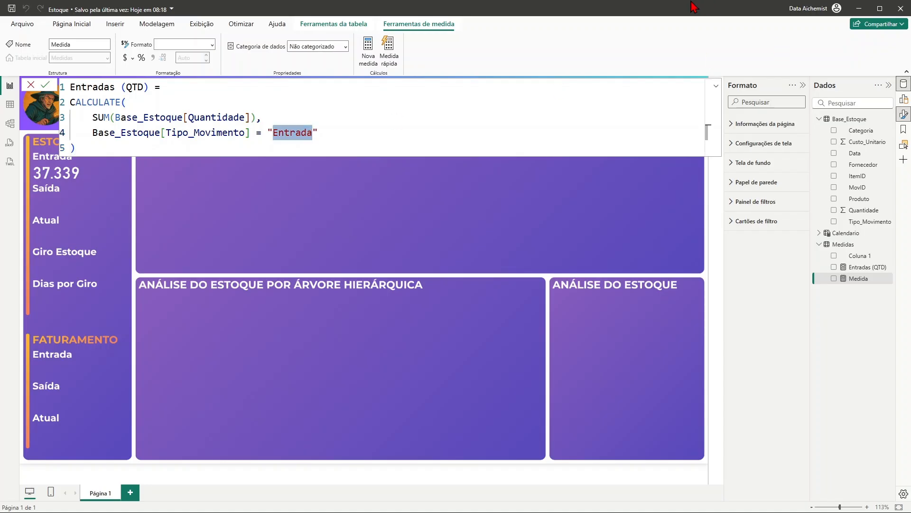
{"action": "type", "text": "Saí"}
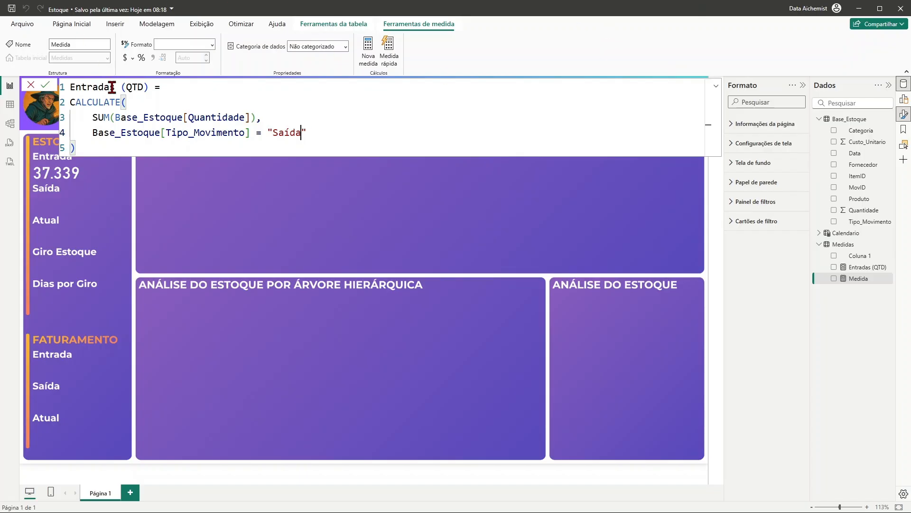
{"action": "left_click_drag", "start_coordinate": [115, 87], "coordinate": [70, 87]}
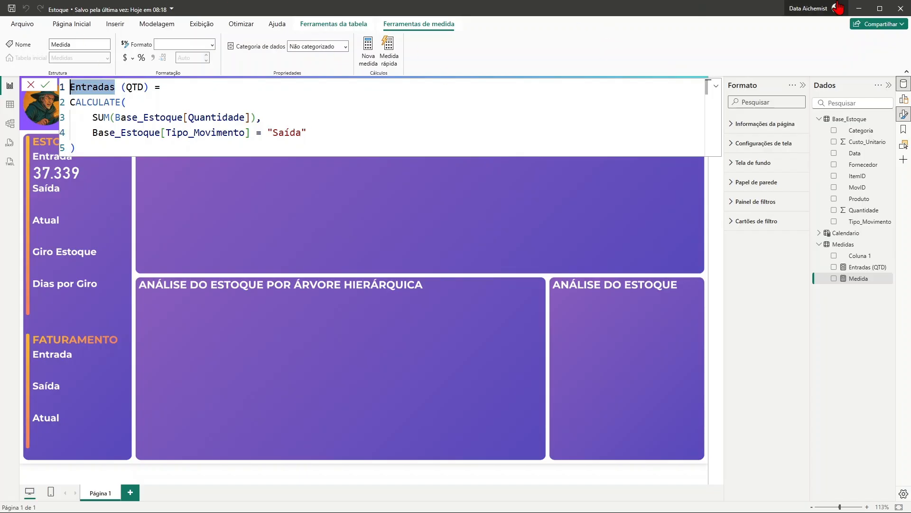
{"action": "key", "text": "BackSpace"}
{"action": "type", "text": "S"}
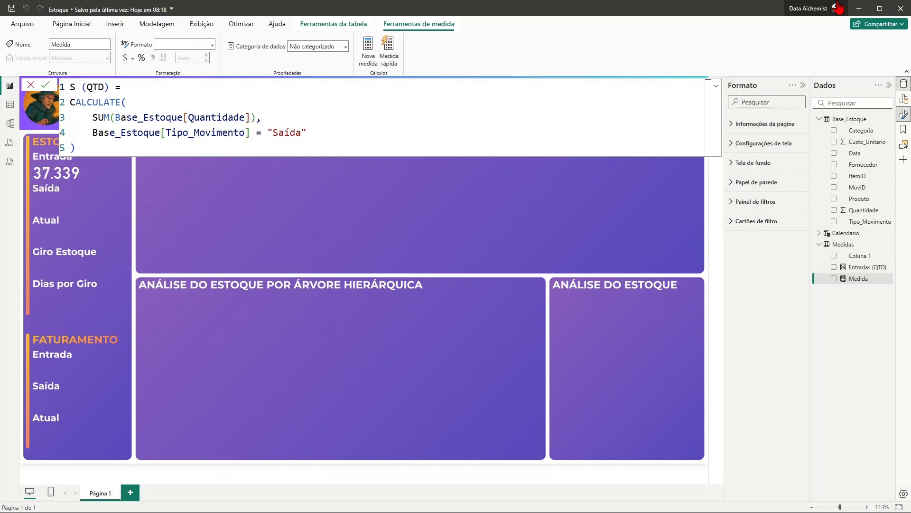
{"action": "type", "text": "aída"}
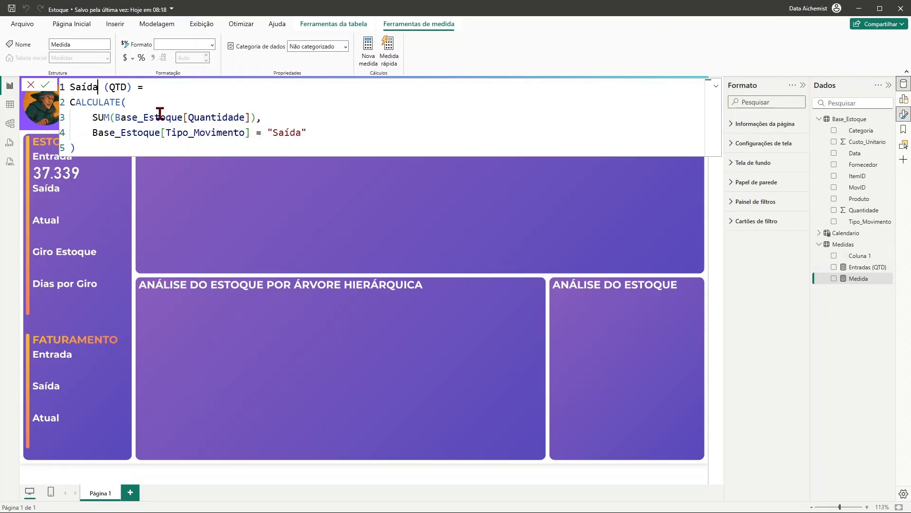
{"action": "left_click", "coordinate": [185, 144]}
{"action": "key", "text": "Return"}
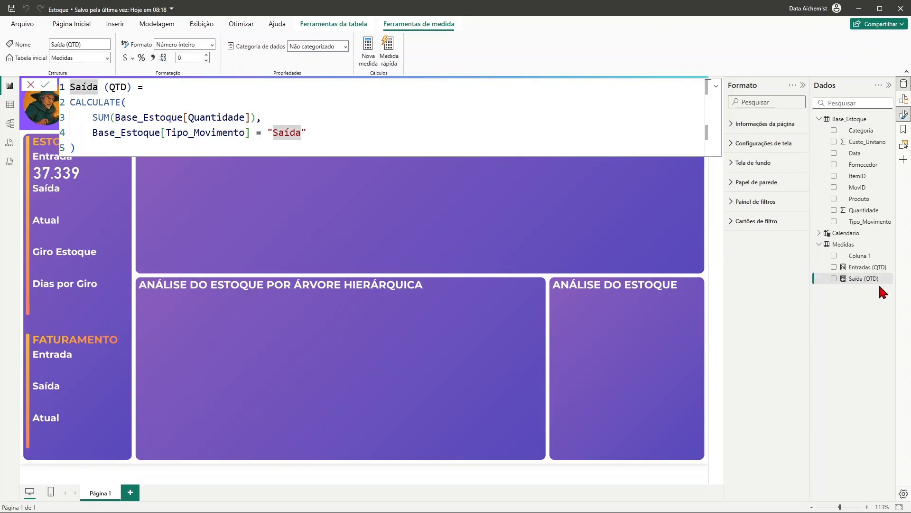
Step: Duplicate the Entradas (QTD) card and place the copy in the ANÁLISE DO ESTOQUE DURANTE O TEMPO area
{"action": "left_click", "coordinate": [69, 179]}
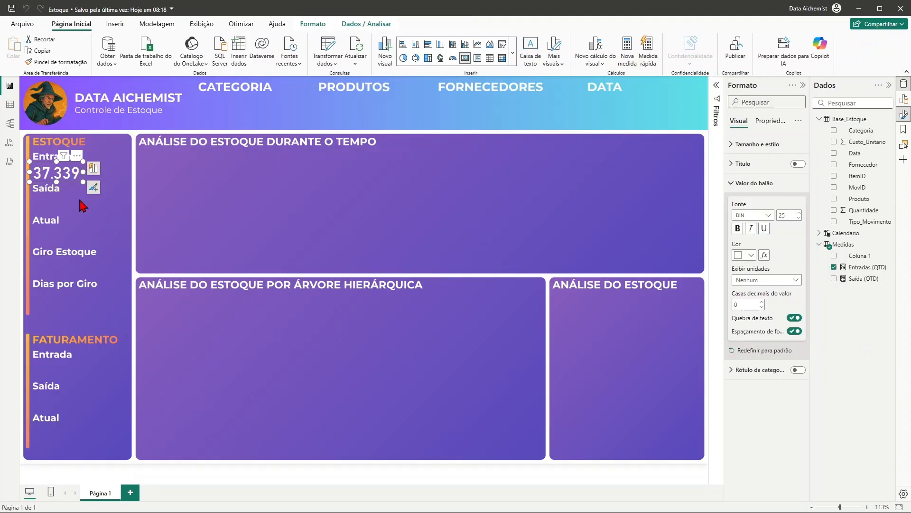
{"action": "left_click", "coordinate": [79, 201]}
{"action": "left_click", "coordinate": [73, 177]}
{"action": "key", "text": "ctrl+v"}
{"action": "left_click_drag", "start_coordinate": [65, 175], "coordinate": [199, 199]}
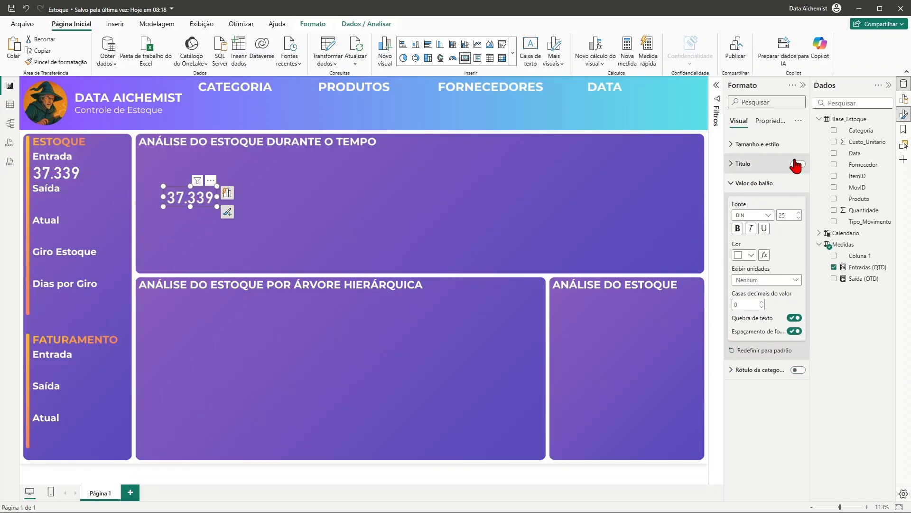
Step: Replace the Entradas (QTD) field of the duplicated card with the Saída (QTD) measure
{"action": "left_click", "coordinate": [905, 108]}
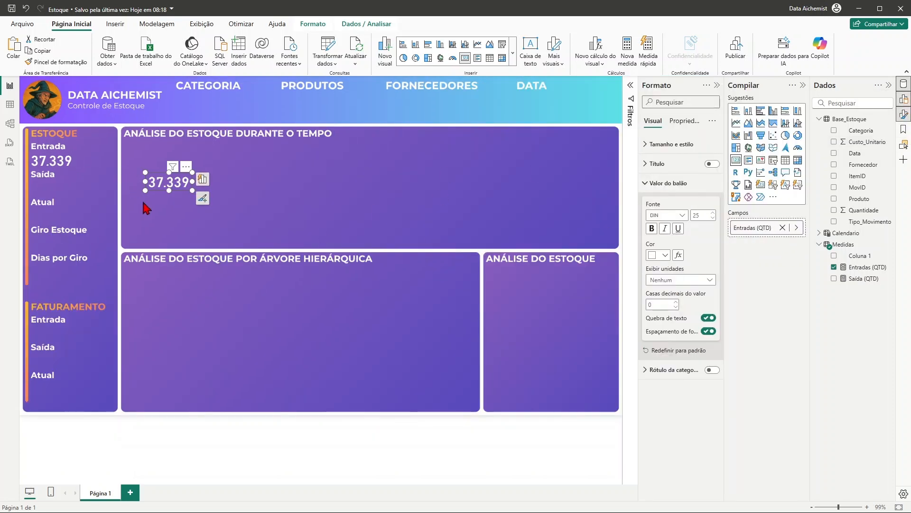
{"action": "left_click", "coordinate": [782, 228]}
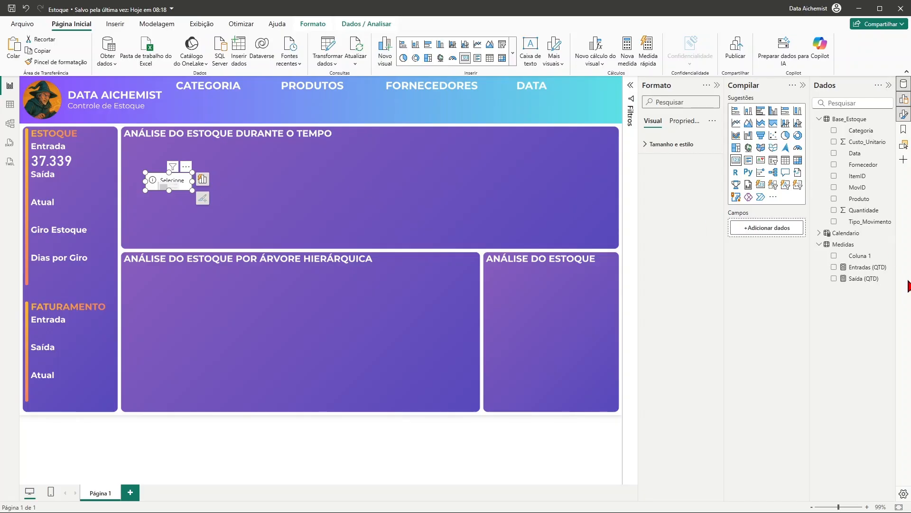
{"action": "left_click_drag", "start_coordinate": [861, 280], "coordinate": [773, 230]}
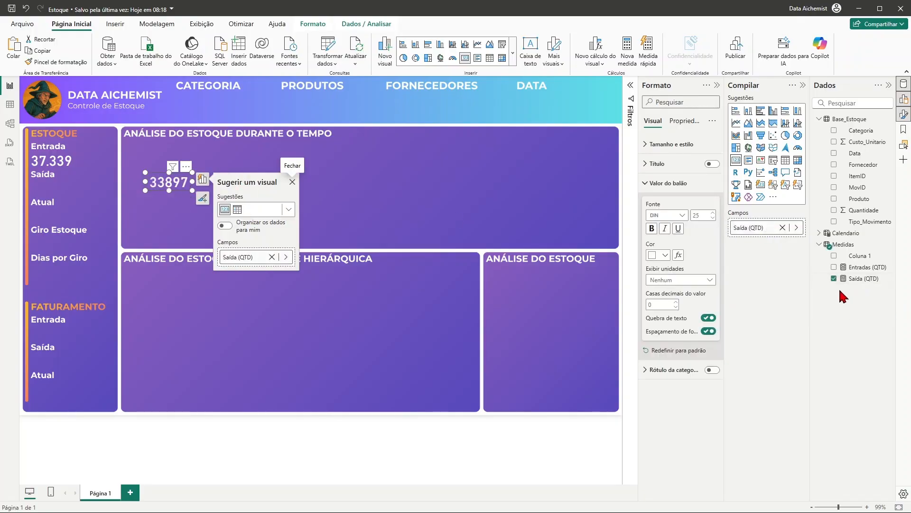
Step: Apply the thousands separator to the Saída (QTD) measure and close its formula editor
{"action": "left_click", "coordinate": [862, 280]}
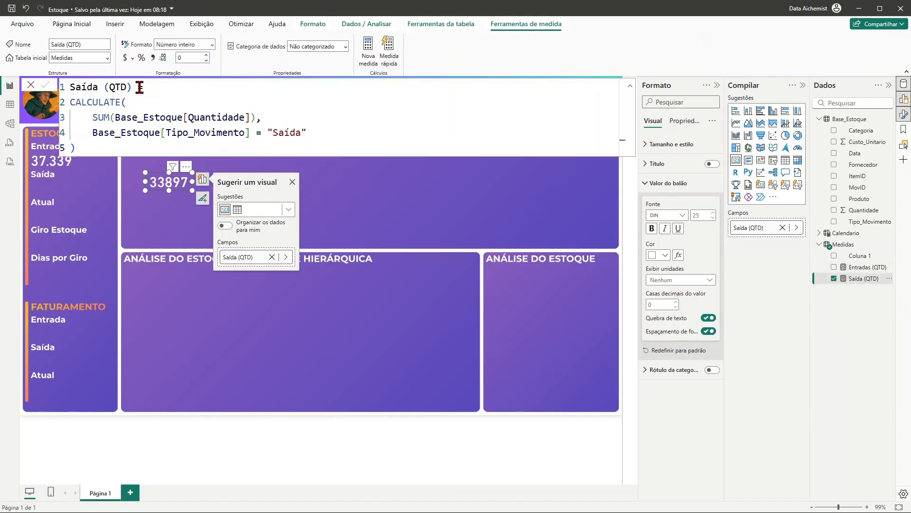
{"action": "left_click", "coordinate": [153, 58]}
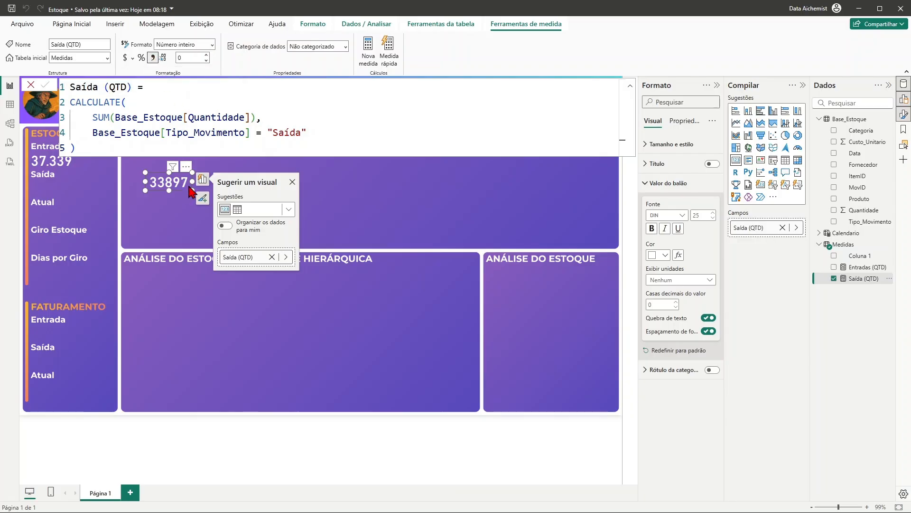
{"action": "left_click", "coordinate": [31, 87]}
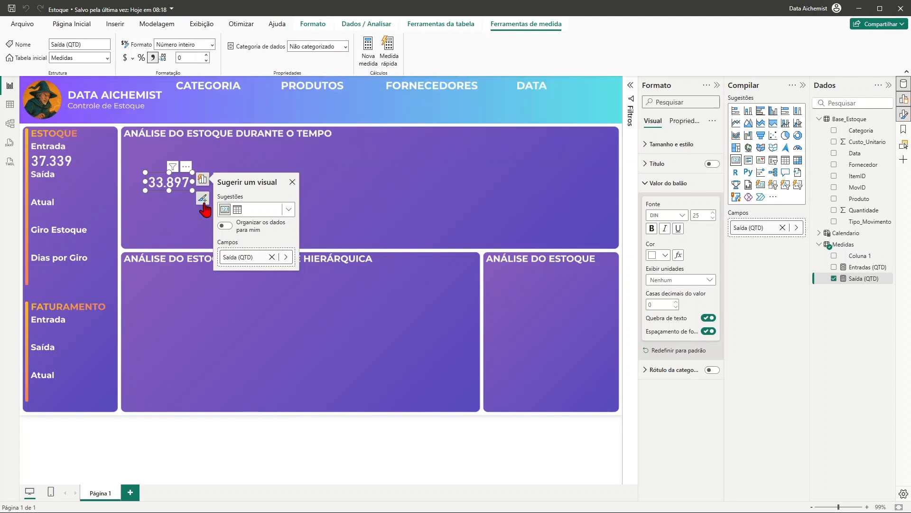
Step: Position the Saída (QTD) card beneath the Saída label in the ESTOQUE area and collapse the formatting and visual-building panes
{"action": "left_click", "coordinate": [331, 190]}
{"action": "left_click_drag", "start_coordinate": [176, 185], "coordinate": [59, 187]}
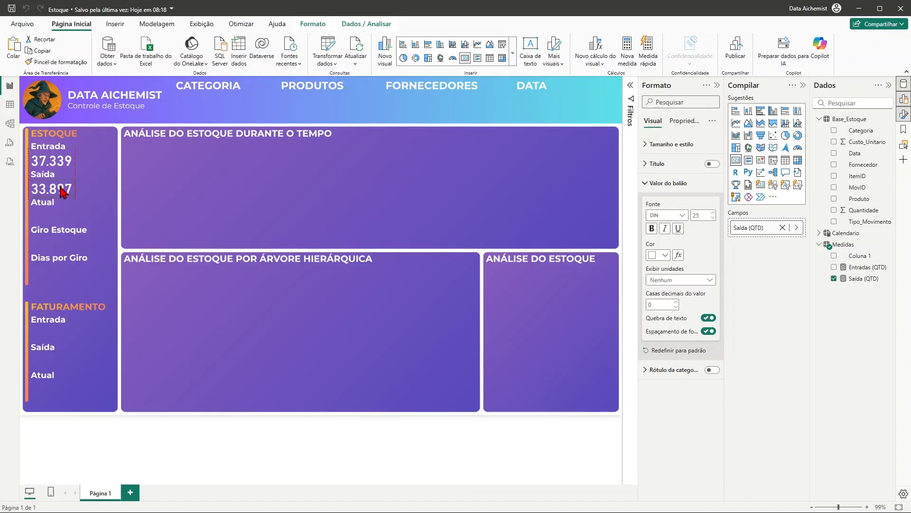
{"action": "left_click_drag", "start_coordinate": [59, 186], "coordinate": [59, 189]}
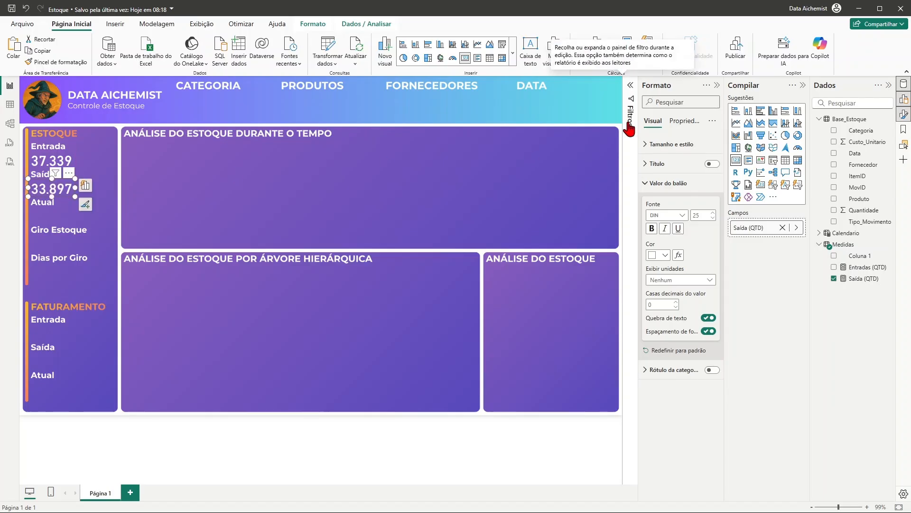
{"action": "left_click", "coordinate": [545, 189]}
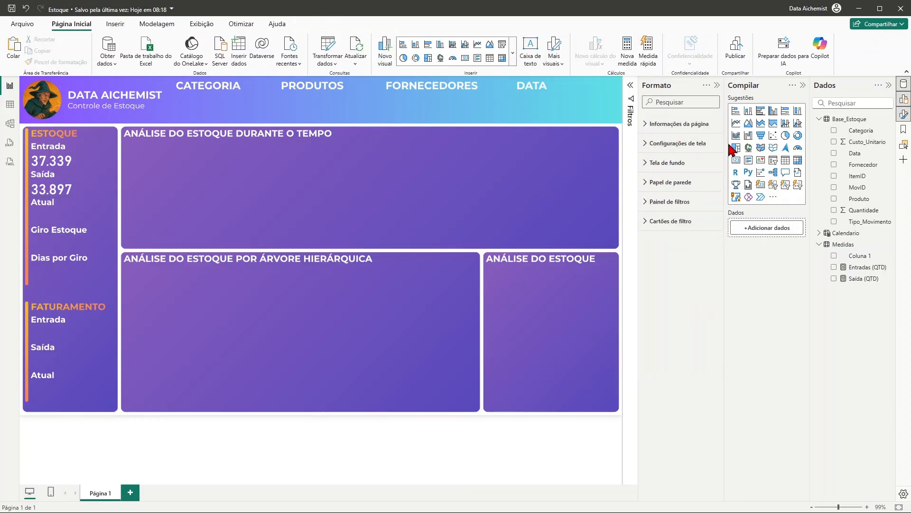
{"action": "left_click", "coordinate": [717, 85]}
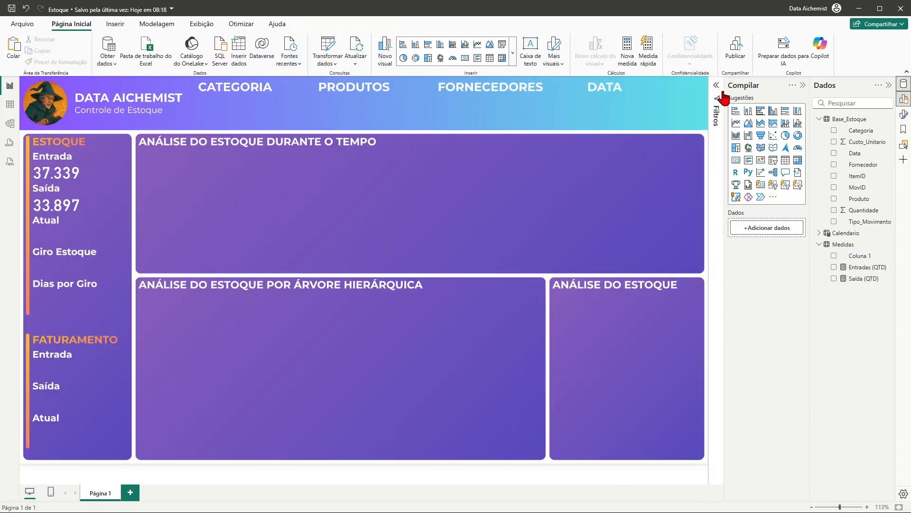
{"action": "left_click", "coordinate": [802, 85]}
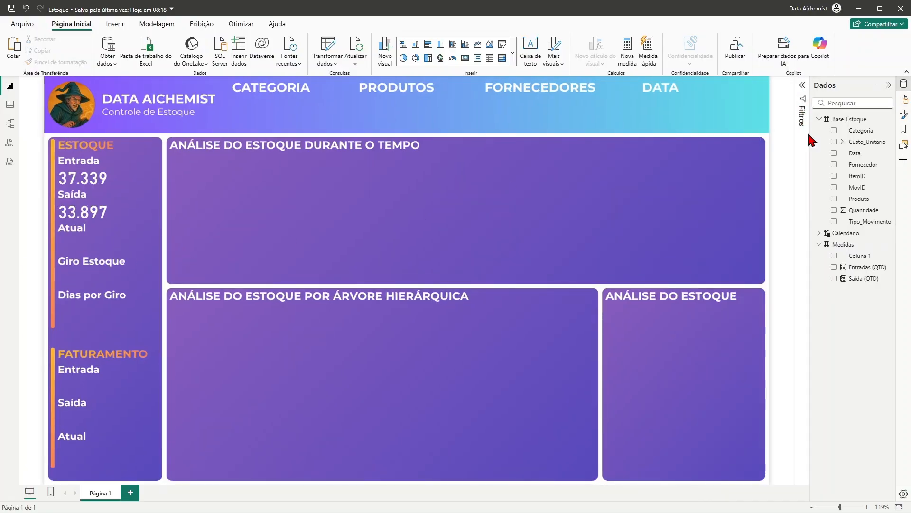
Step: Create a measure in the Medidas table with the formula Estoque = [Entradas (QTD)] - [Saída (QTD)]
{"action": "right_click", "coordinate": [850, 246]}
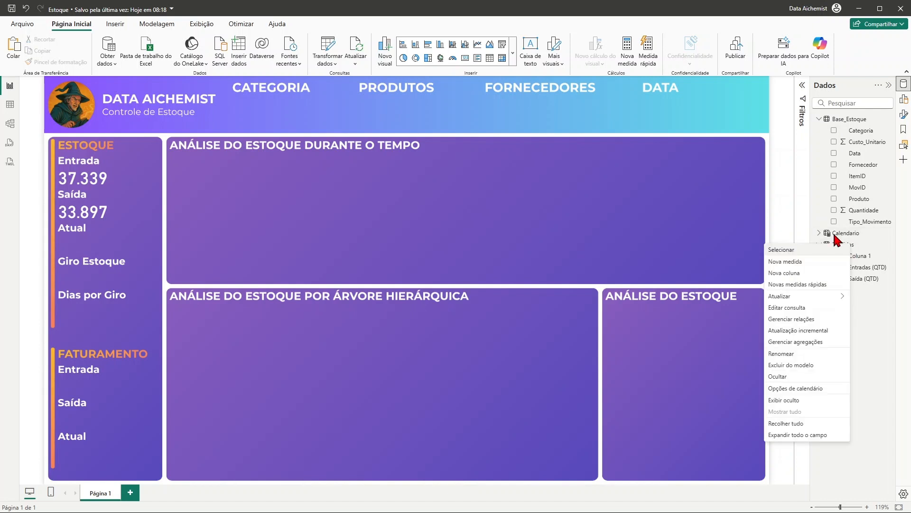
{"action": "left_click", "coordinate": [802, 262]}
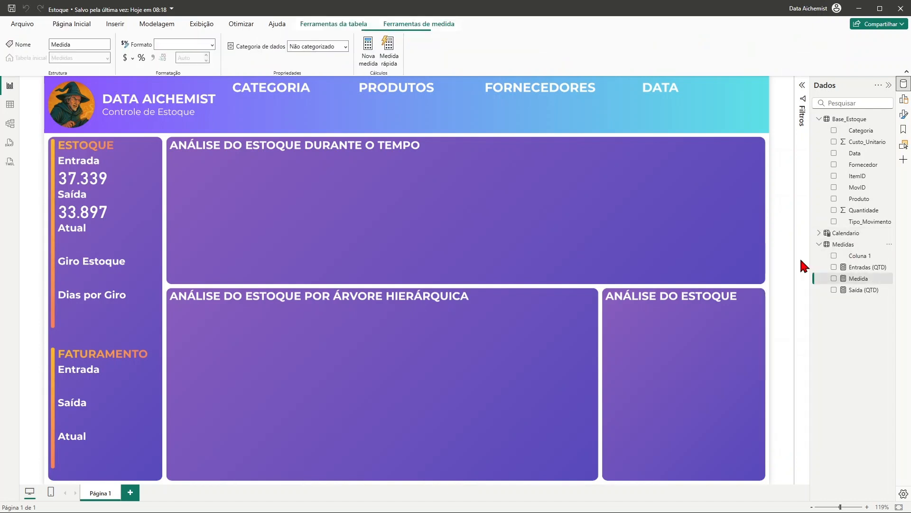
{"action": "type", "text": "Estoque ="}
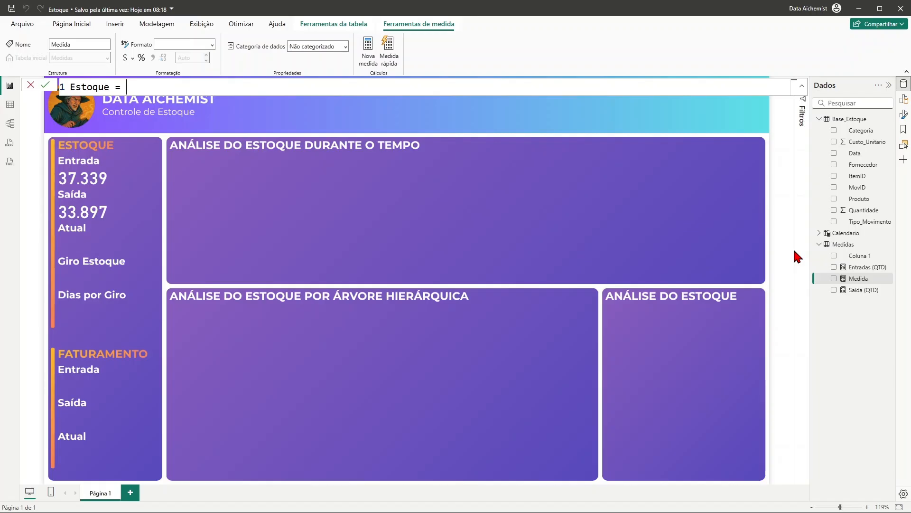
{"action": "type", "text": "entr"}
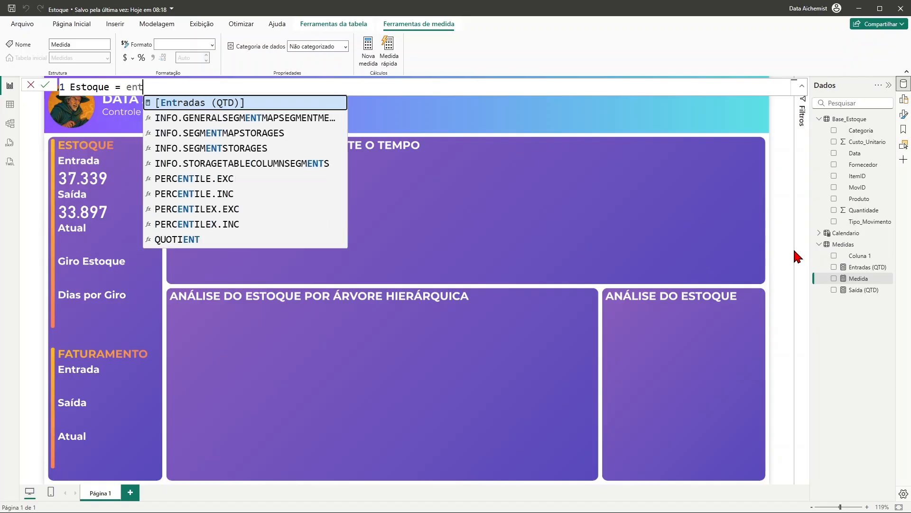
{"action": "left_click", "coordinate": [200, 110]}
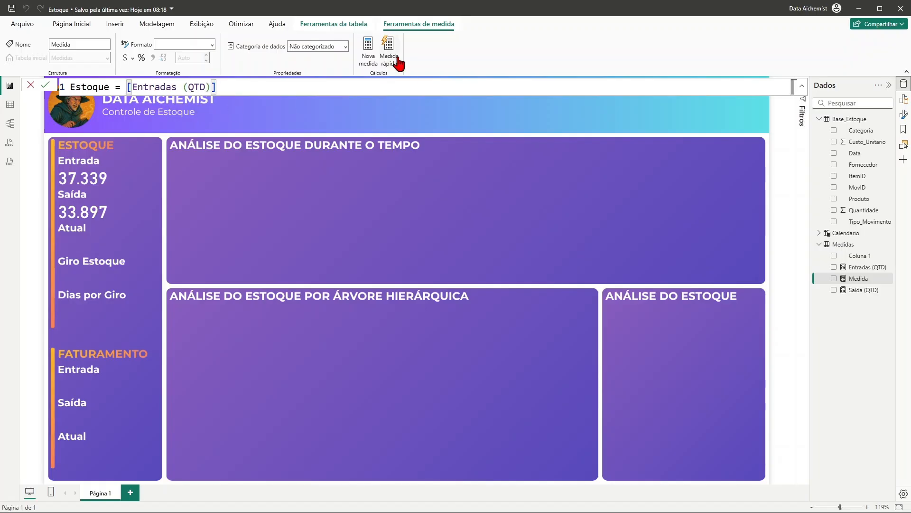
{"action": "type", "text": "sa"}
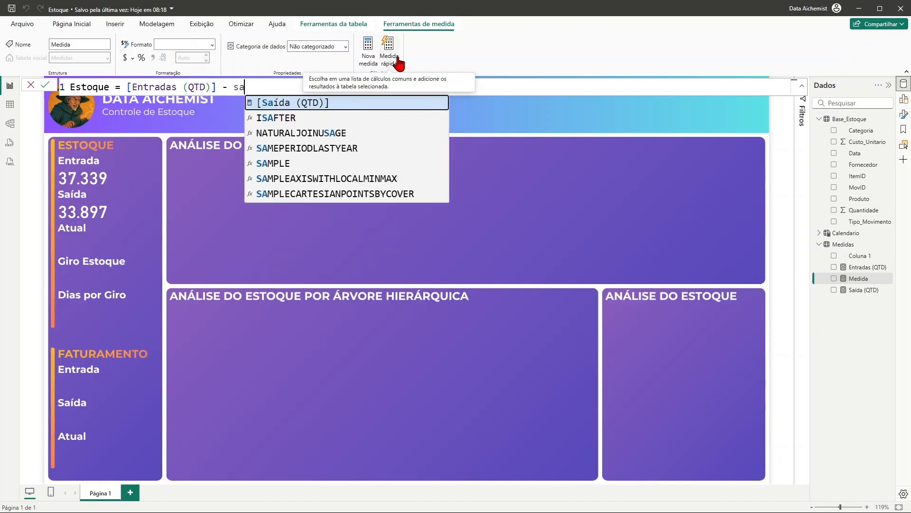
{"action": "left_click", "coordinate": [323, 109]}
{"action": "key", "text": "Return"}
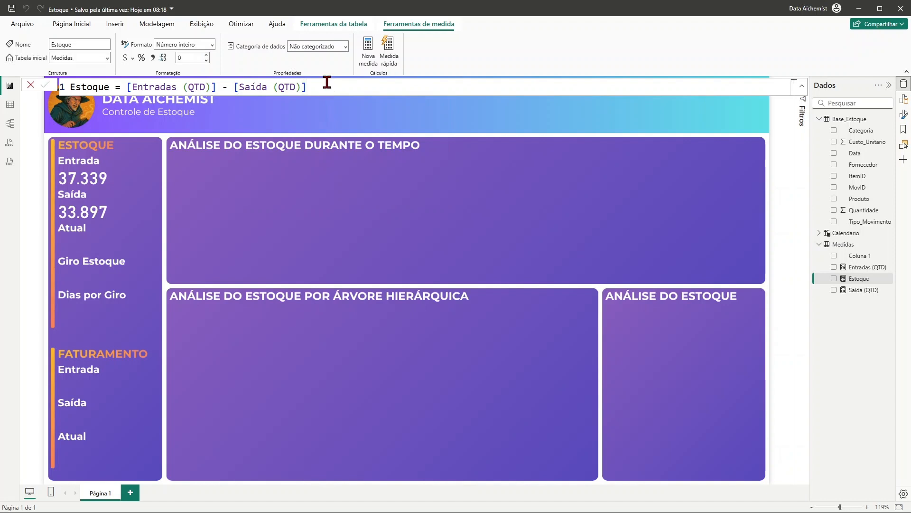
Step: Duplicate the Saída (QTD) card, place the copy in the ANÁLISE DO ESTOQUE DURANTE O TEMPO area, and show its field settings
{"action": "left_click", "coordinate": [93, 216]}
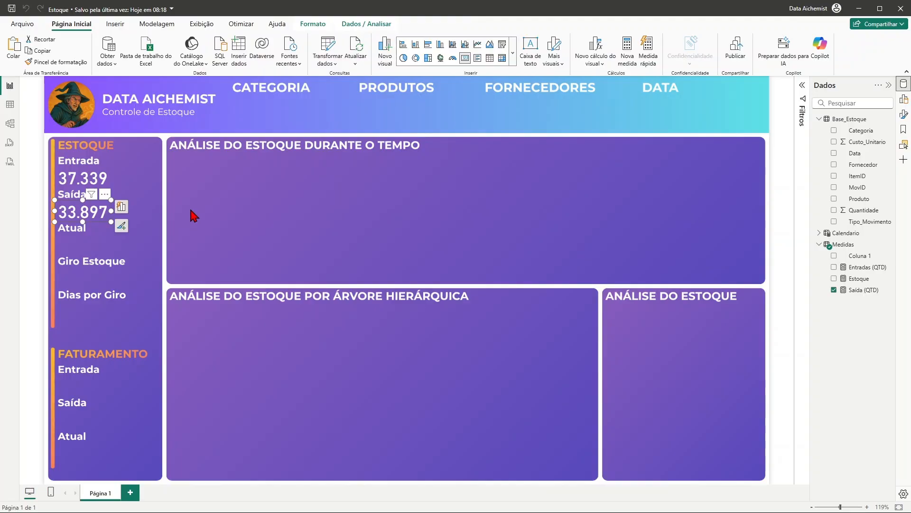
{"action": "left_click_drag", "start_coordinate": [83, 212], "coordinate": [429, 240]}
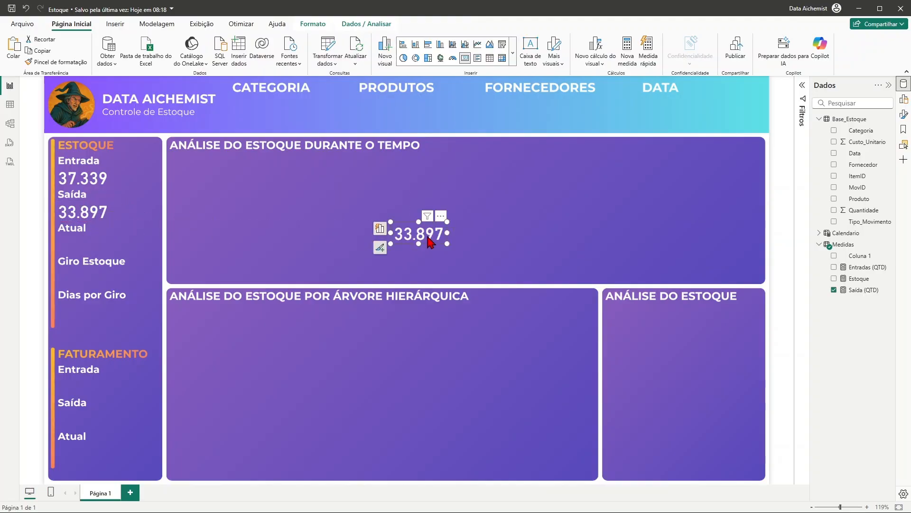
{"action": "left_click", "coordinate": [904, 99]}
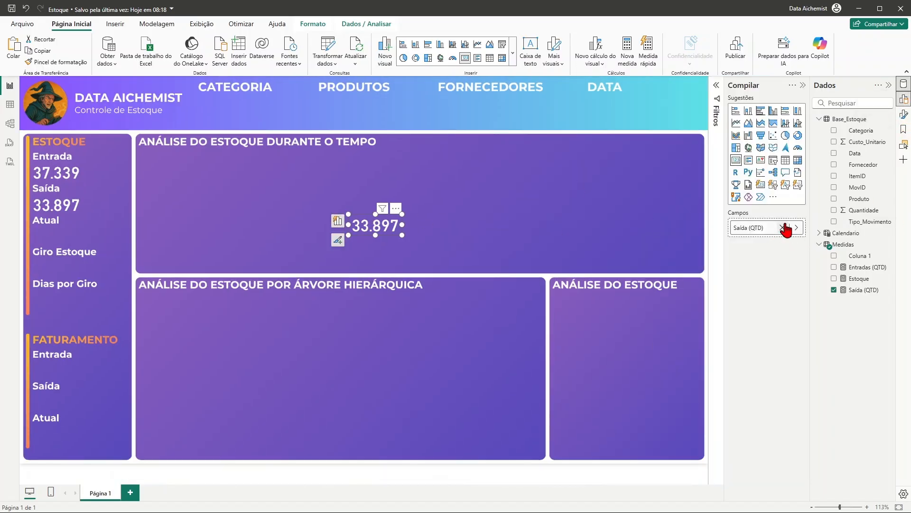
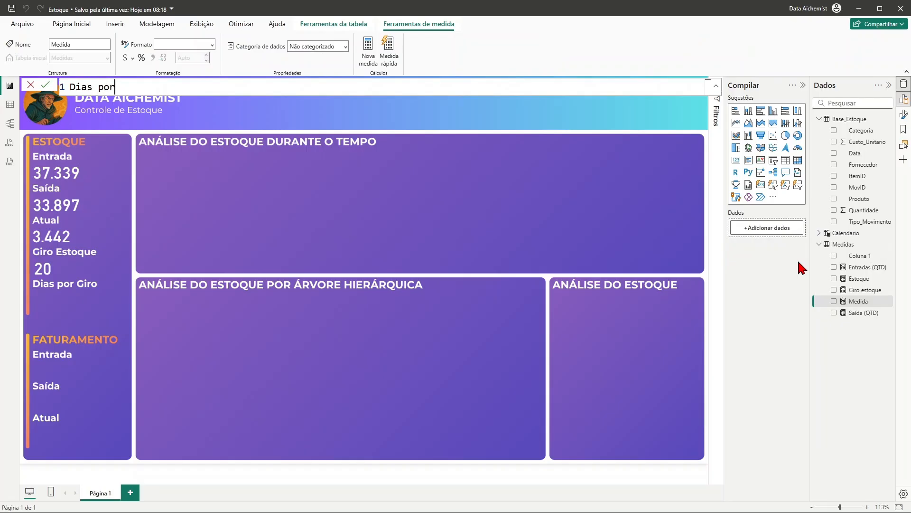
Step: Name the new measure Dias por giro de estoque and declare a variable DiasPeriodo in its formula
{"action": "type", "text": "o de estoque"}
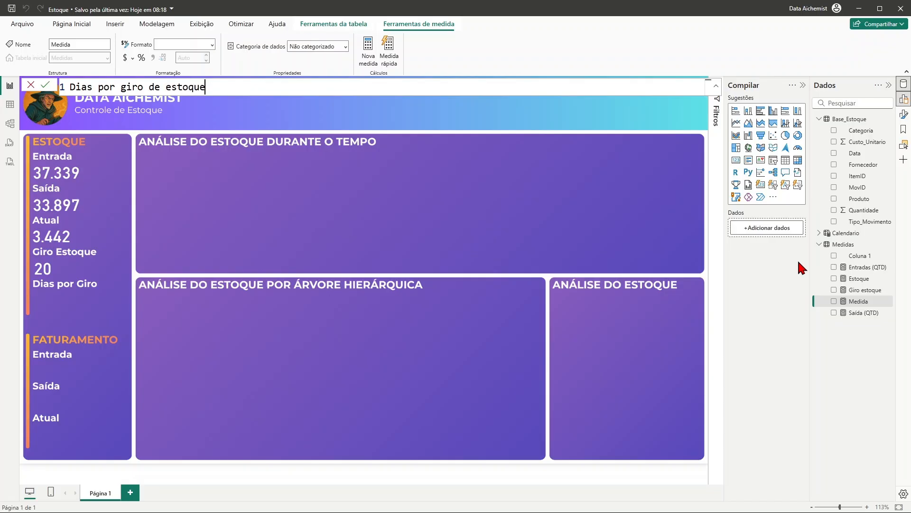
{"action": "type", "text": " ="}
{"action": "key", "text": "shift+Return"}
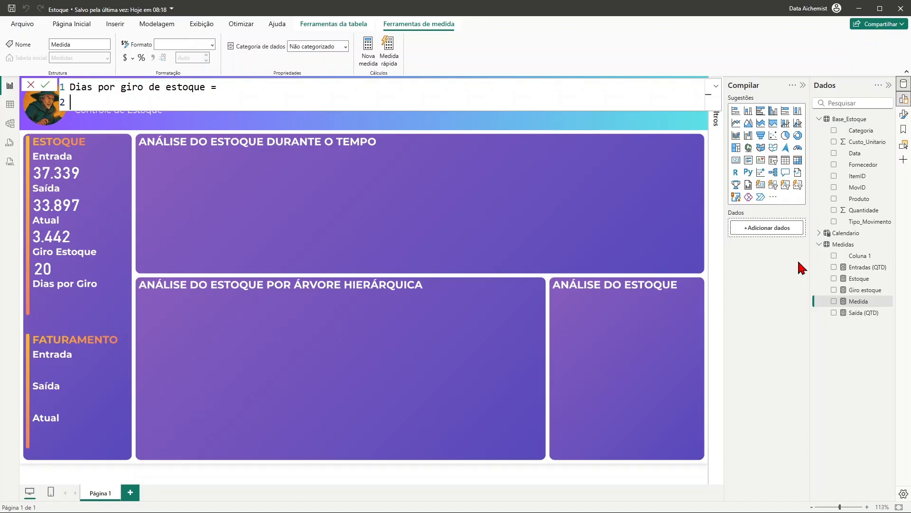
{"action": "type", "text": "VA"}
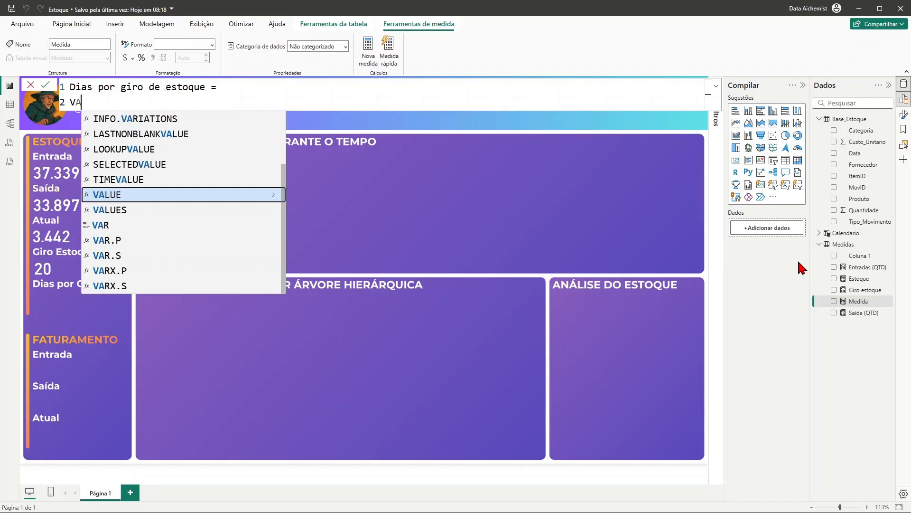
{"action": "type", "text": "R"}
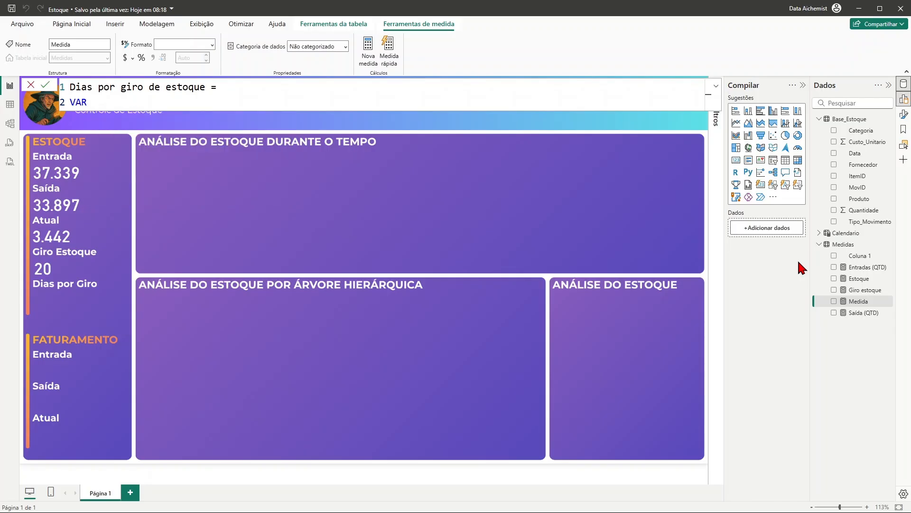
{"action": "type", "text": "DiasPeriodo ="}
{"action": "key", "text": "shift+Return"}
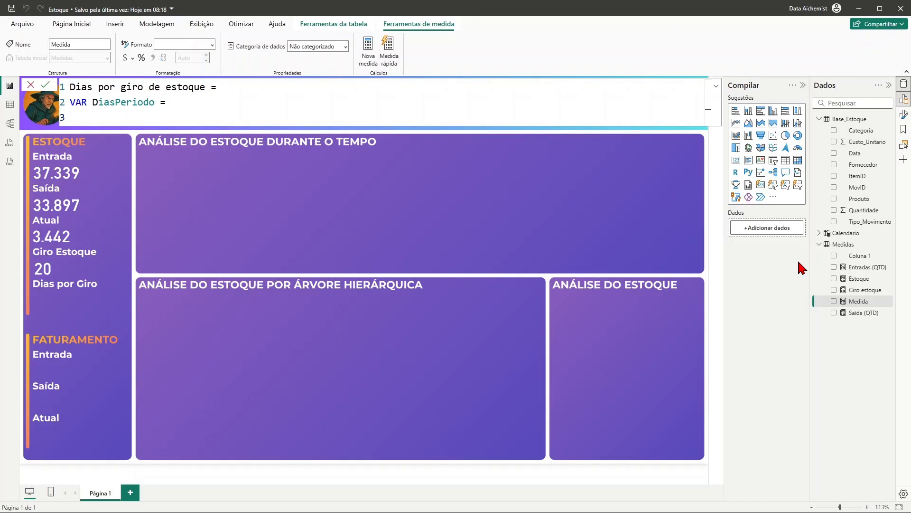
Step: Define the DiasPeriodo variable with a DATEDIFF function whose start date is MIN(Calendario[Data])
{"action": "type", "text": "date"}
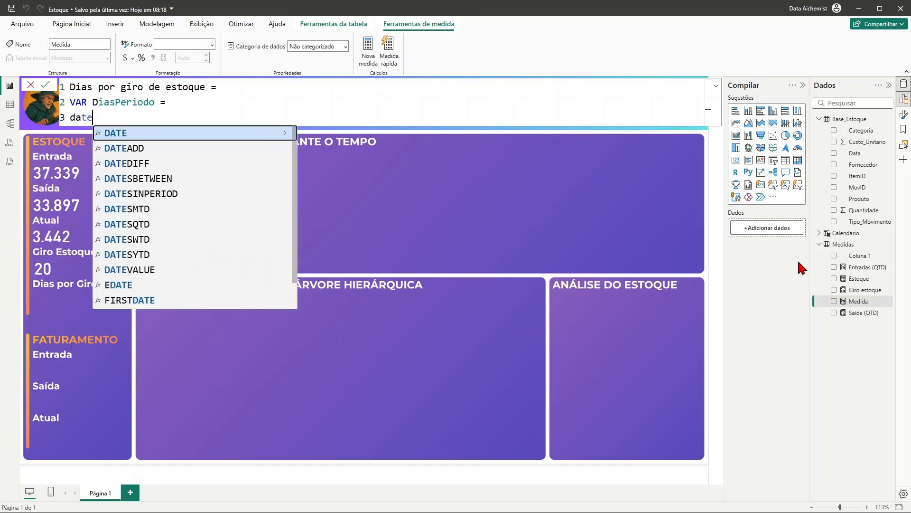
{"action": "key", "text": "Down"}
{"action": "key", "text": "Down"}
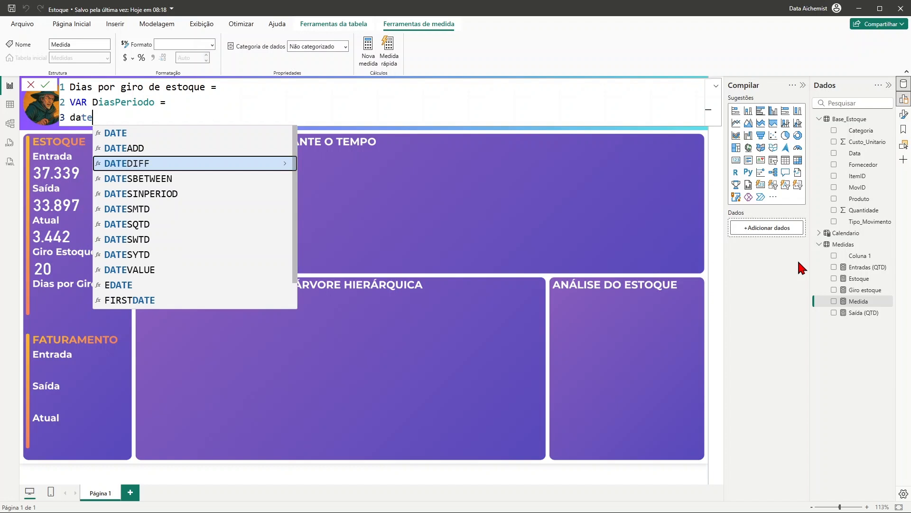
{"action": "key", "text": "Tab"}
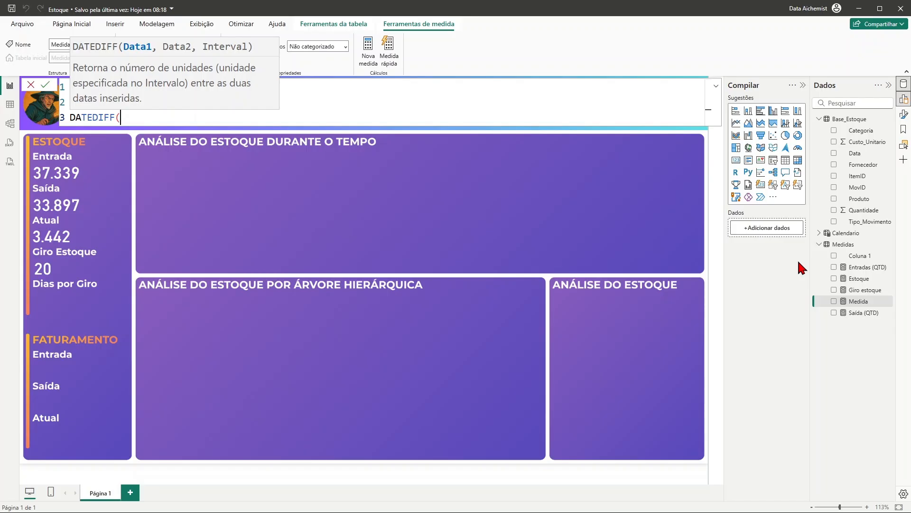
{"action": "type", "text": "mi"}
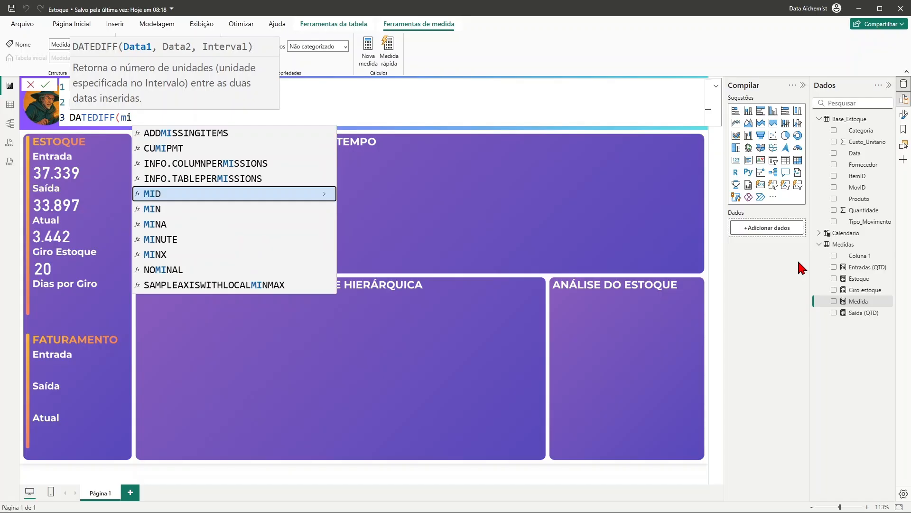
{"action": "type", "text": "n"}
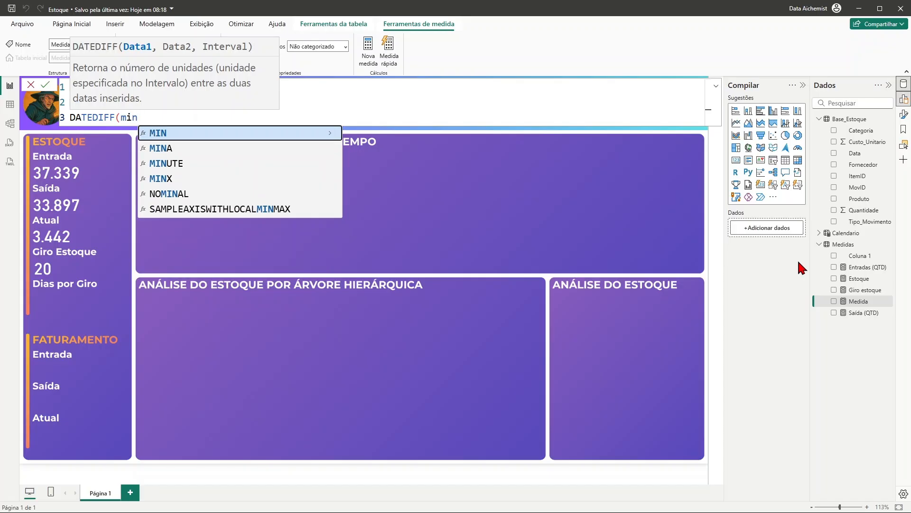
{"action": "key", "text": "Tab"}
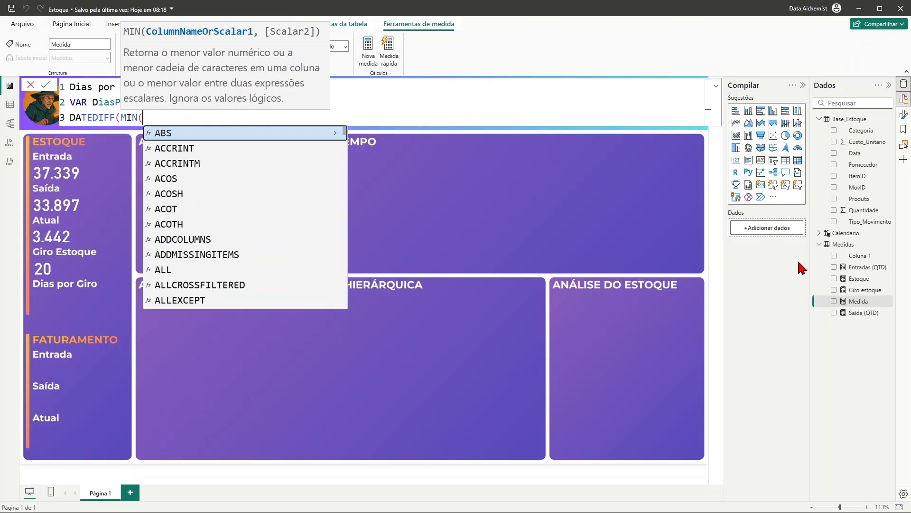
{"action": "type", "text": "cal"}
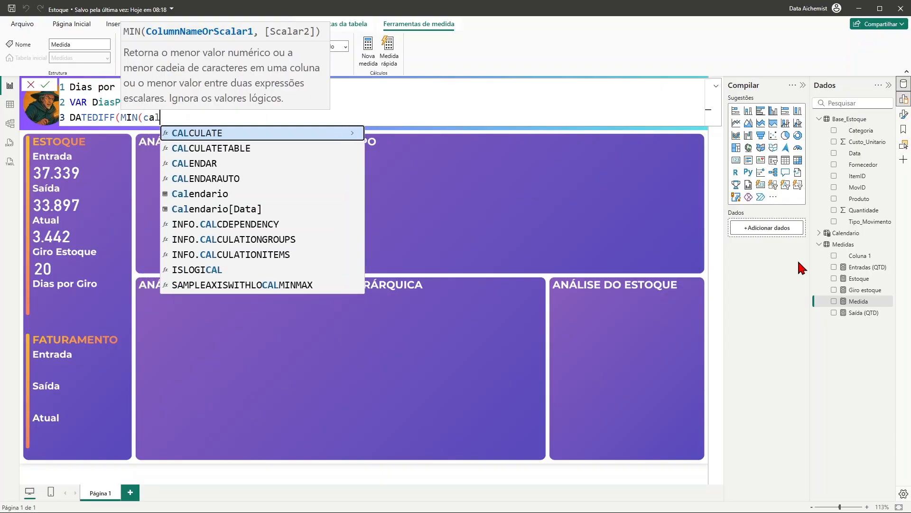
{"action": "type", "text": "e"}
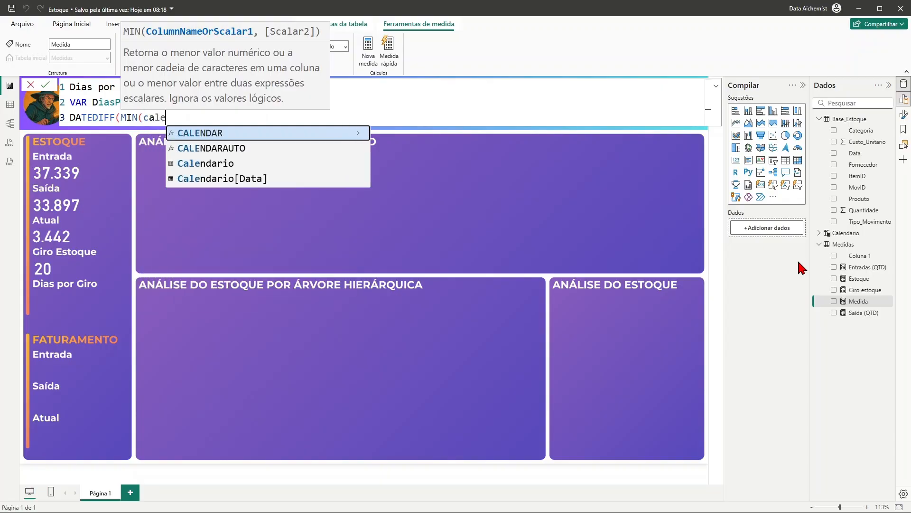
{"action": "left_click", "coordinate": [254, 179]}
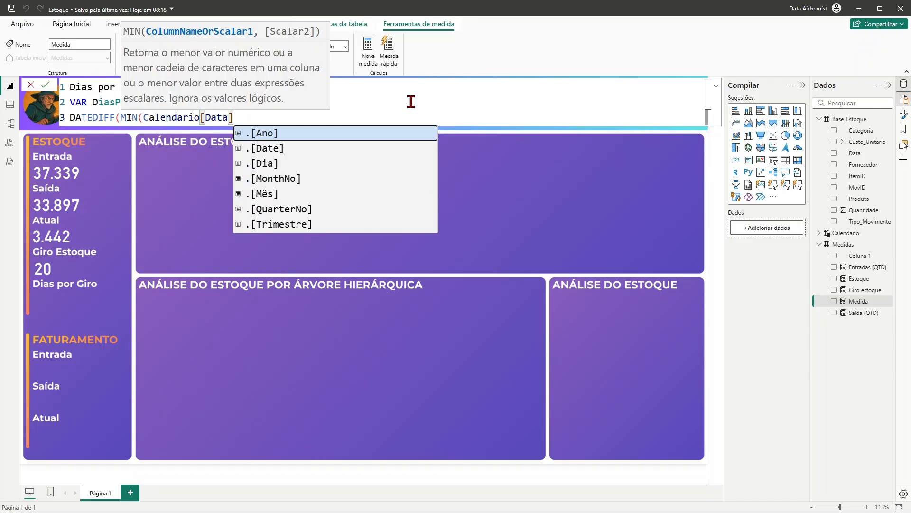
{"action": "type", "text": ")"}
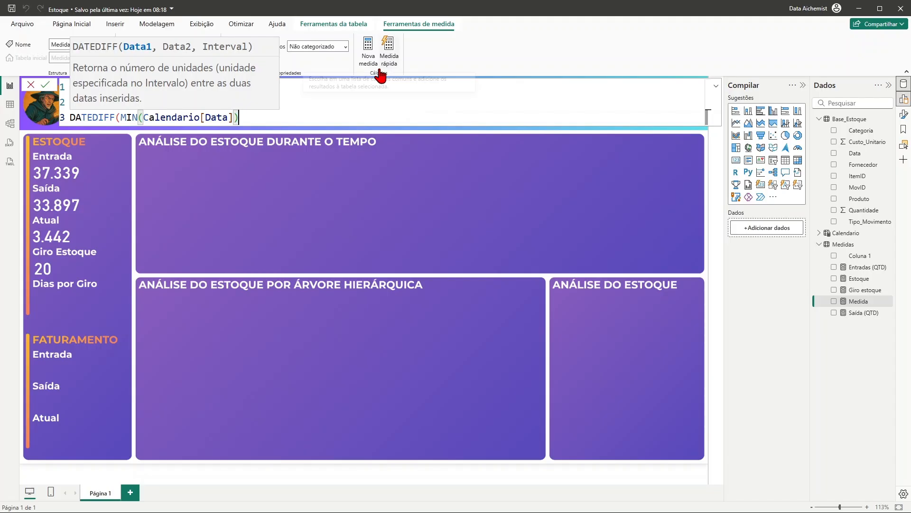
Step: Set the end date of the DATEDIFF function in DiasPeriodo to MAX(Calendario[Data])
{"action": "type", "text": ","}
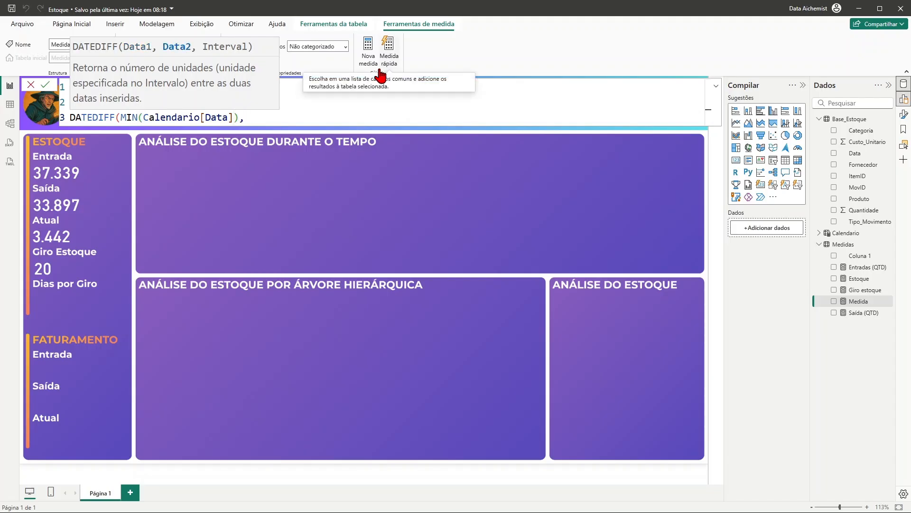
{"action": "type", "text": " max"}
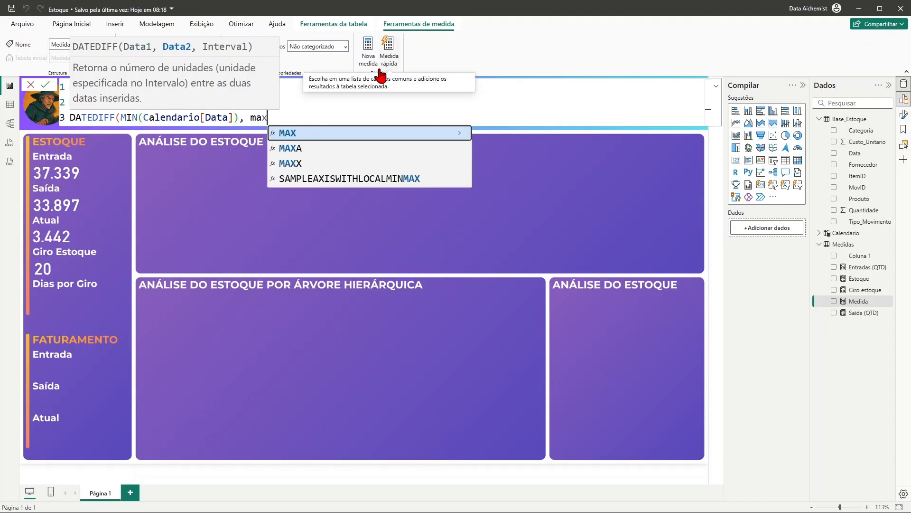
{"action": "left_click", "coordinate": [295, 135]}
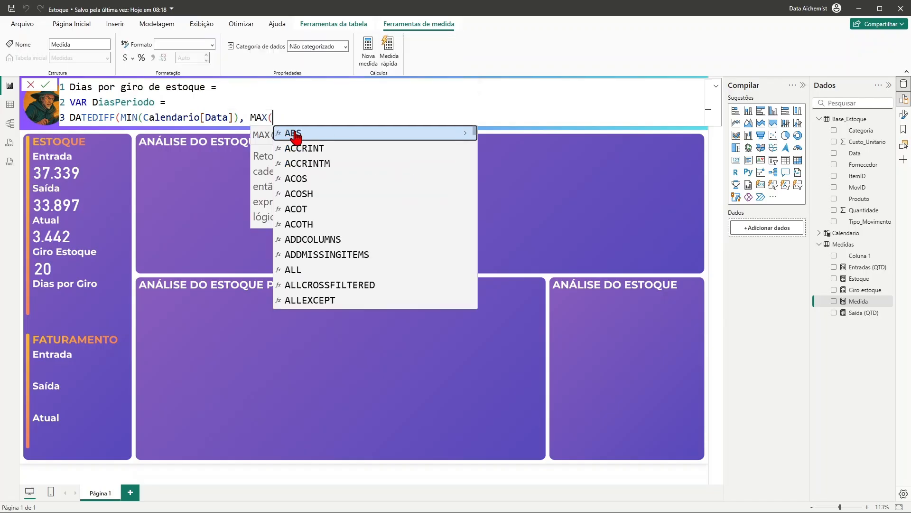
{"action": "type", "text": "cale"}
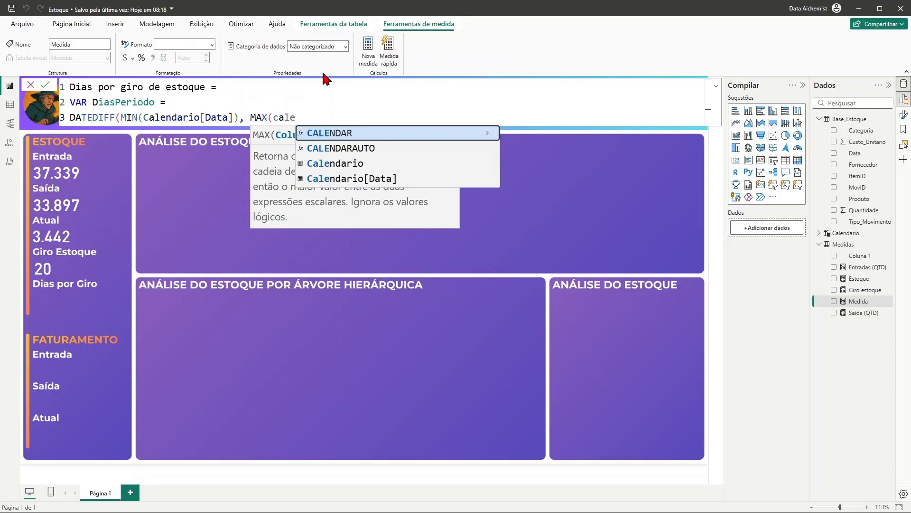
{"action": "left_click", "coordinate": [378, 180]}
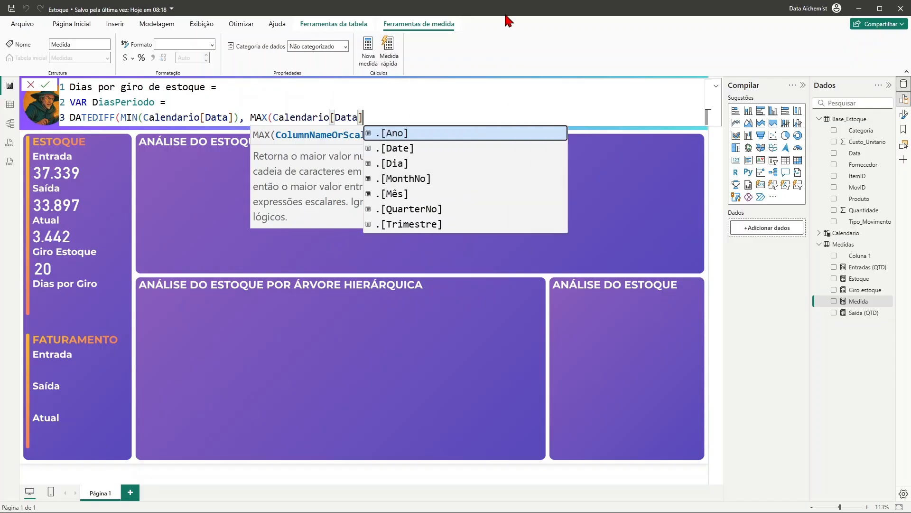
{"action": "type", "text": ")"}
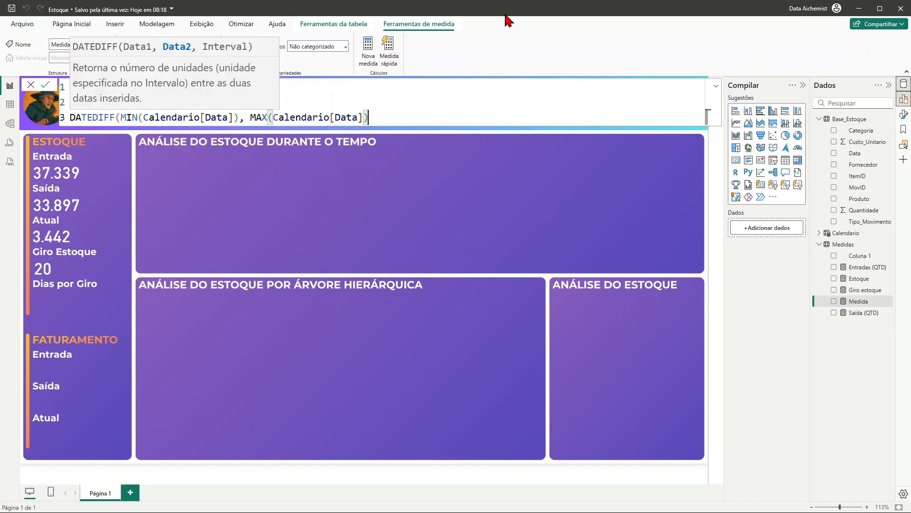
Step: Set the DATEDIFF interval to DAY, close the function and add 1 to its result
{"action": "type", "text": ","}
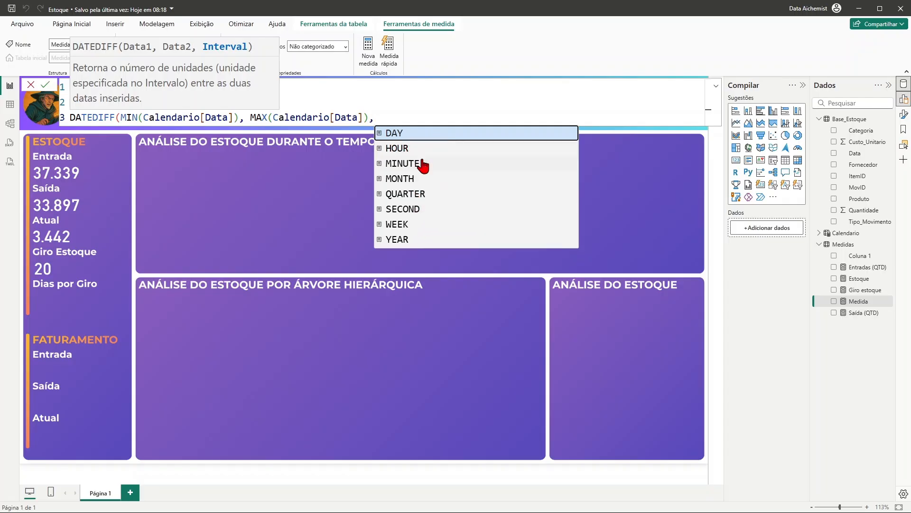
{"action": "left_click", "coordinate": [406, 136]}
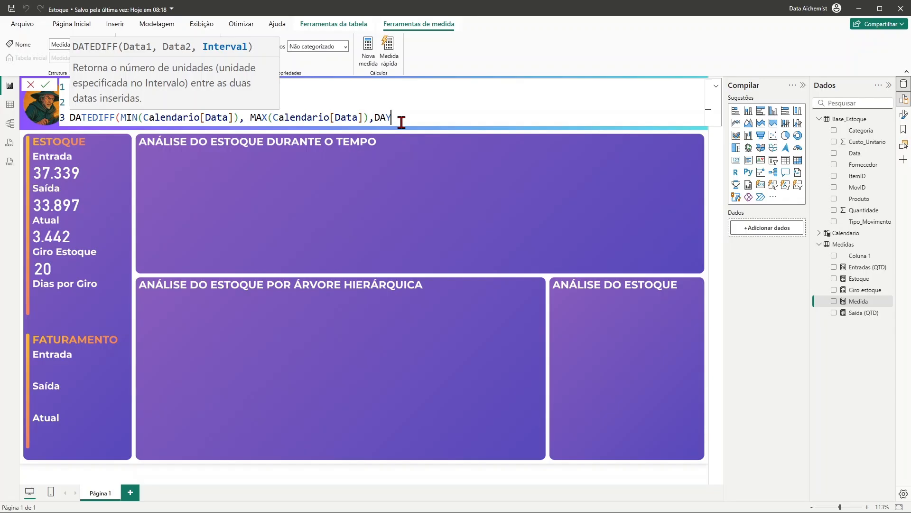
{"action": "type", "text": ")"}
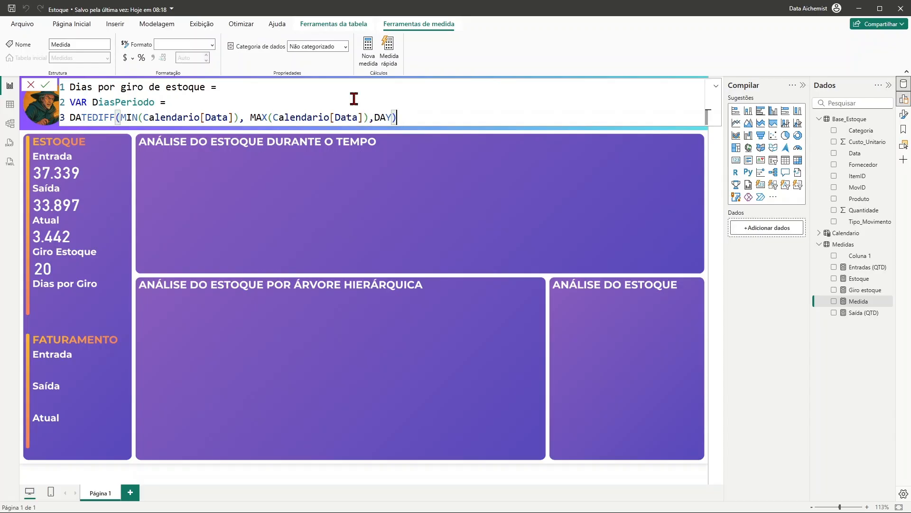
{"action": "type", "text": " + 1"}
{"action": "key", "text": "shift+Return"}
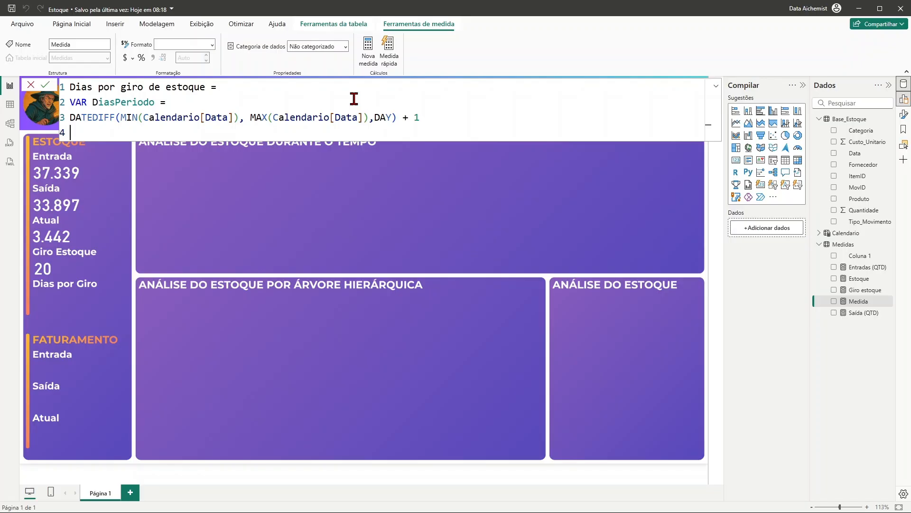
Step: Add a RETURN clause to the measure with a DIVIDE function that uses DiasPeriodo as numerator
{"action": "type", "text": "R"}
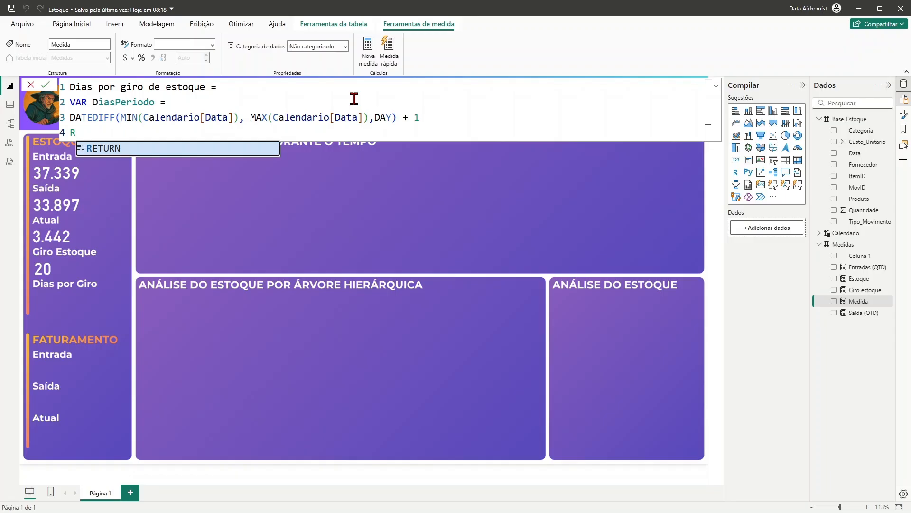
{"action": "key", "text": "Tab"}
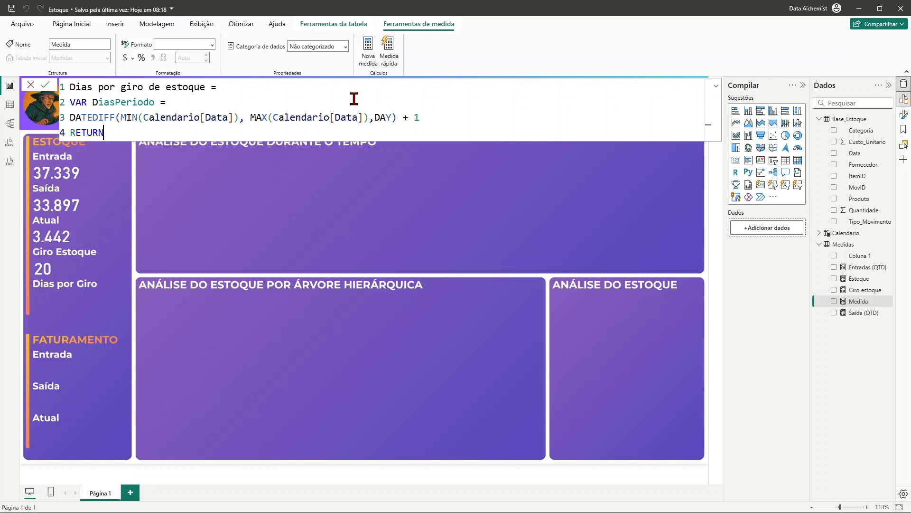
{"action": "key", "text": "Return"}
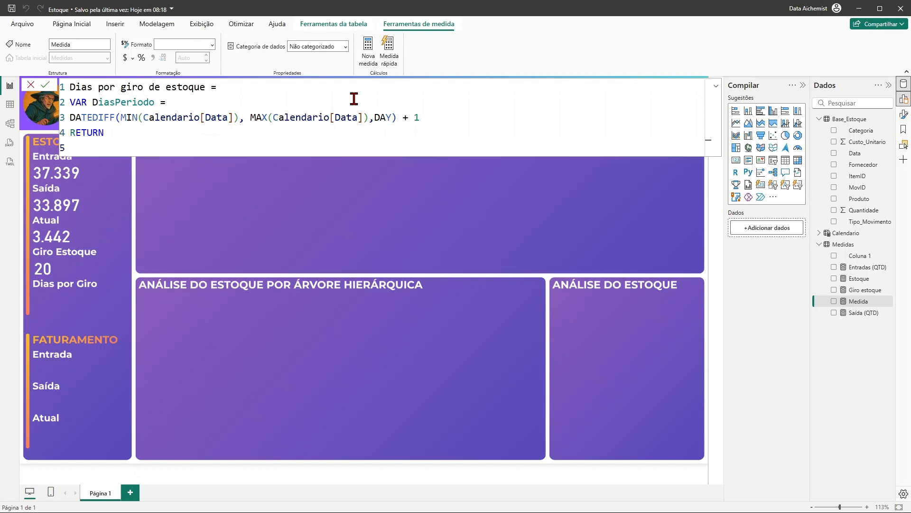
{"action": "type", "text": "div"}
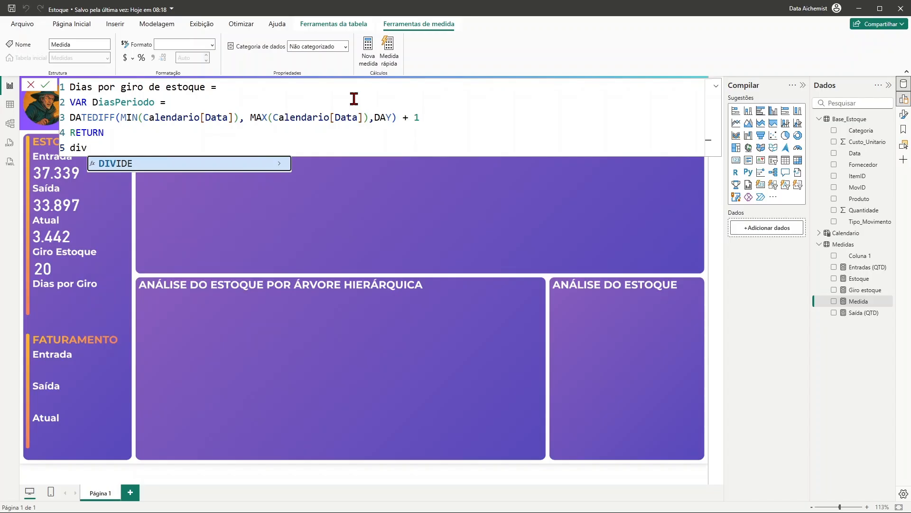
{"action": "key", "text": "Tab"}
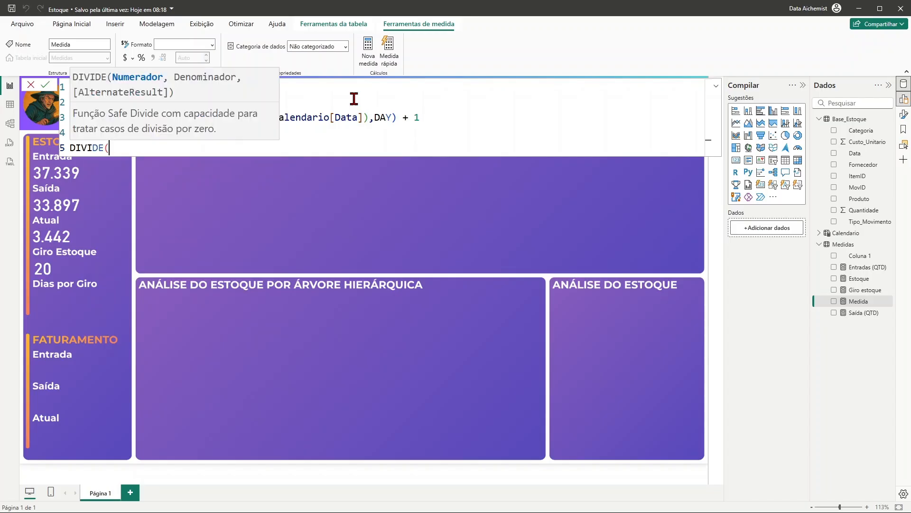
{"action": "type", "text": "dia"}
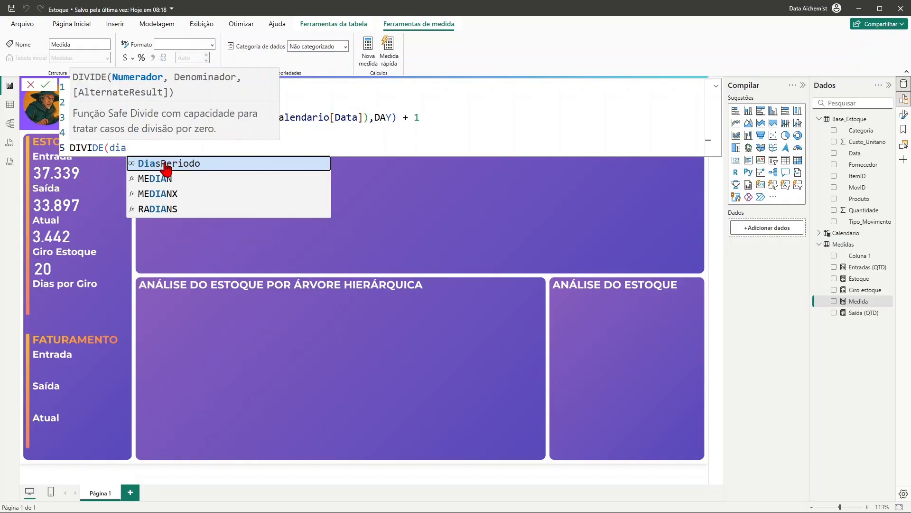
{"action": "left_click", "coordinate": [193, 167]}
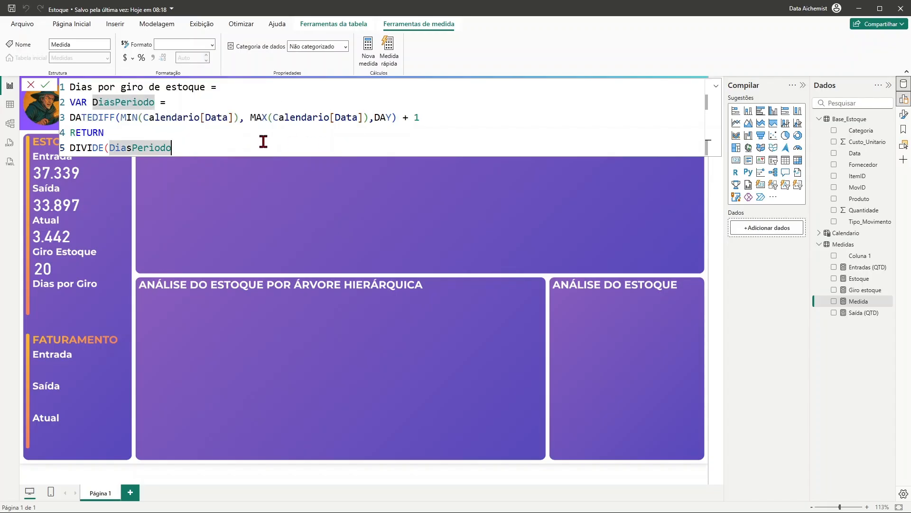
Step: Complete the DIVIDE function with [Giro estoque] as denominator and 0 as alternate result, and commit the measure
{"action": "type", "text": ","}
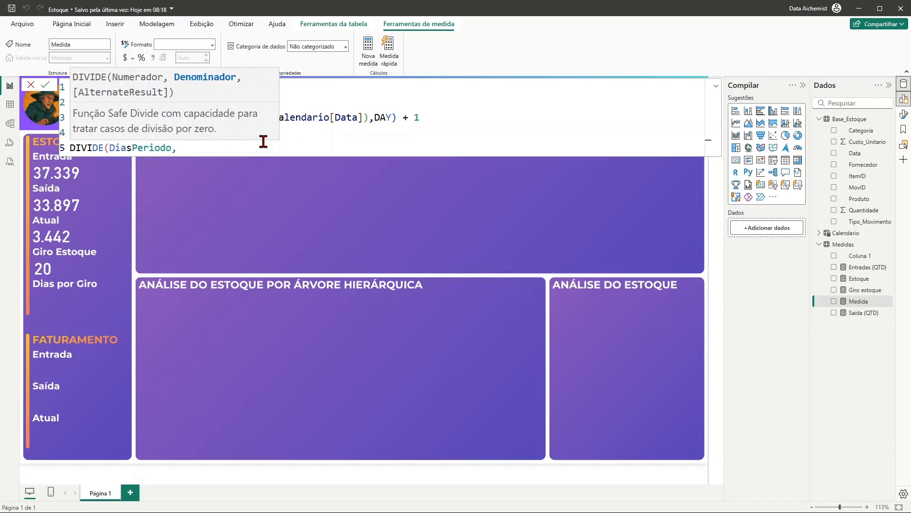
{"action": "key", "text": "BackSpace"}
{"action": "type", "text": "gir"}
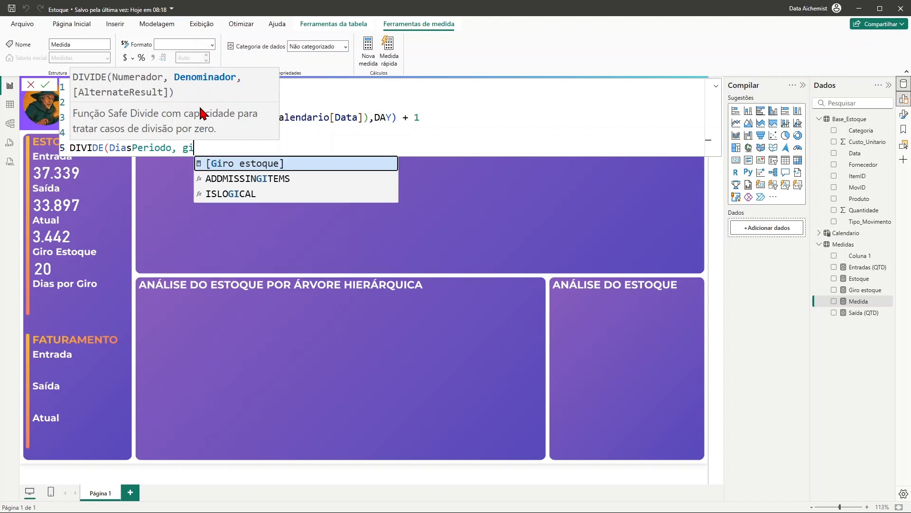
{"action": "left_click", "coordinate": [243, 165]}
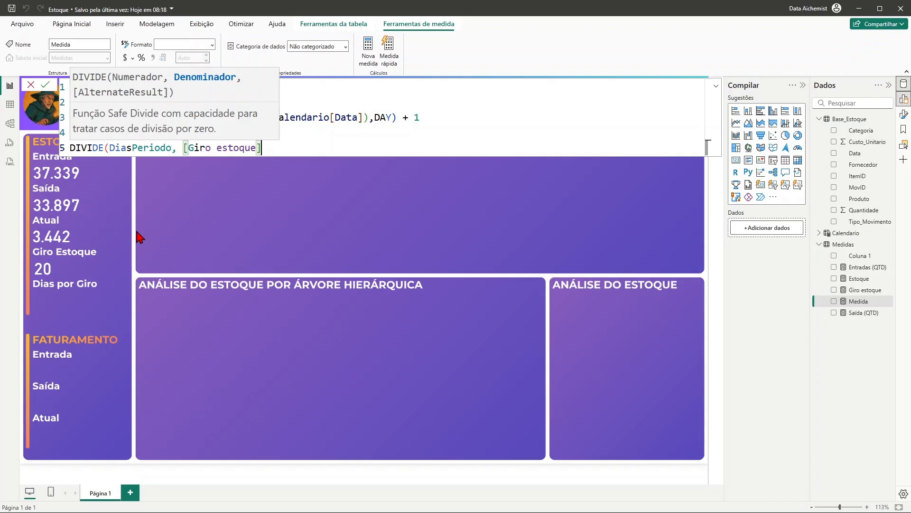
{"action": "type", "text": ", "}
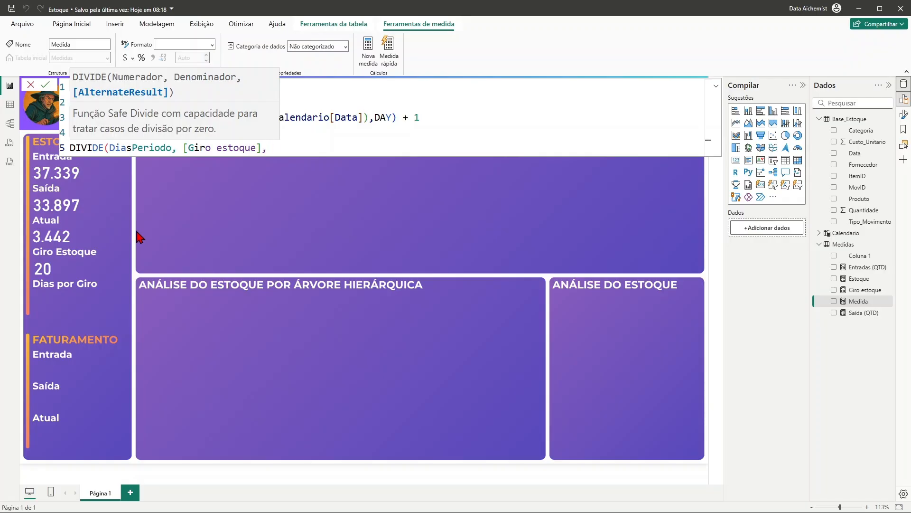
{"action": "type", "text": "0)"}
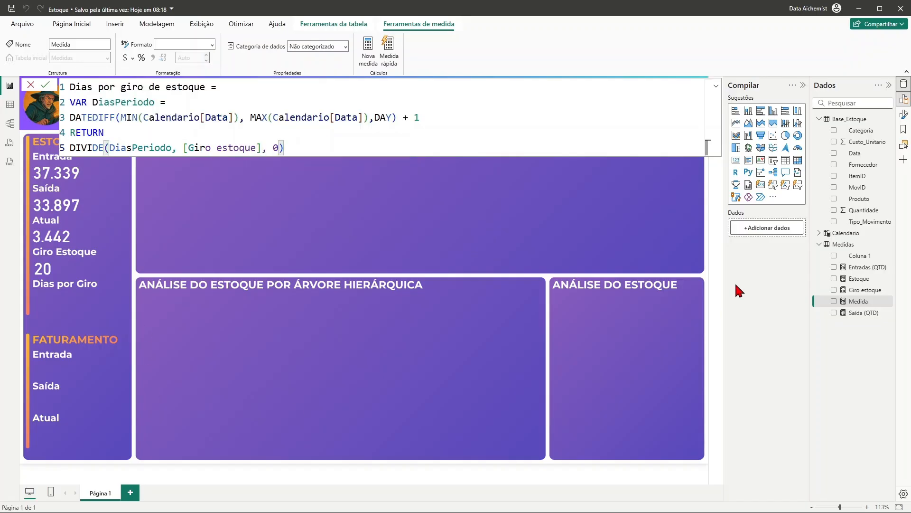
{"action": "key", "text": "Return"}
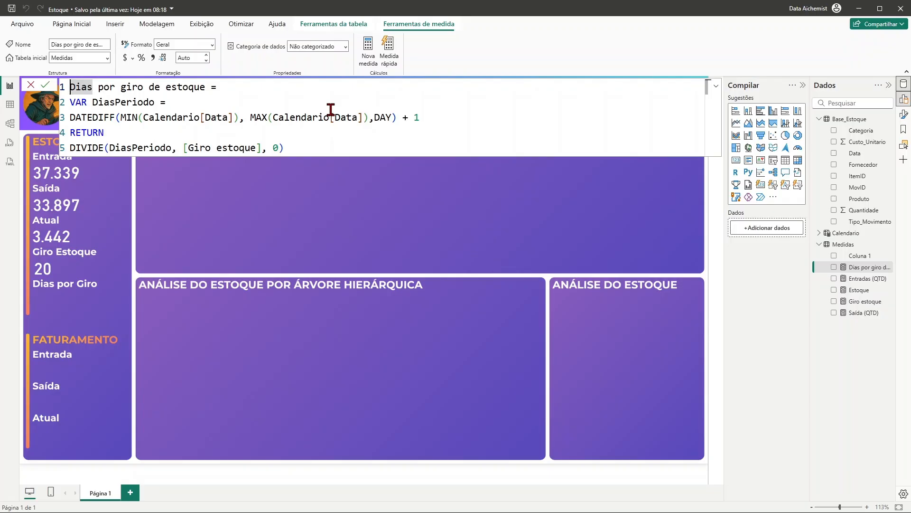
{"action": "left_click", "coordinate": [314, 150]}
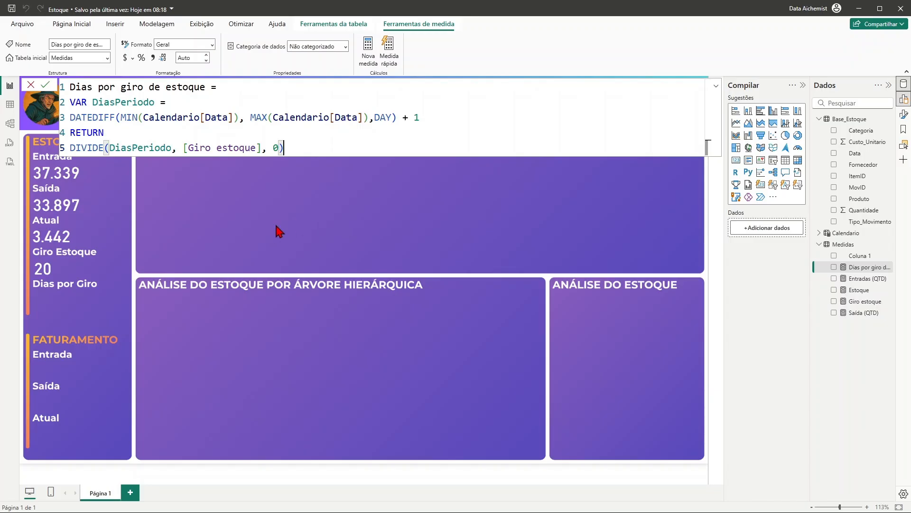
{"action": "left_click", "coordinate": [293, 228]}
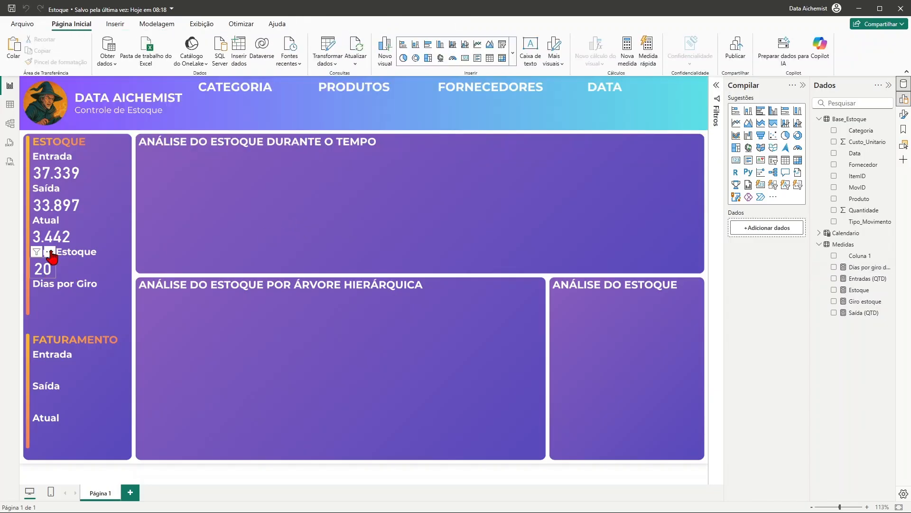
Step: Duplicate the Giro estoque card and replace the copy's field with the Dias por giro de estoque measure
{"action": "left_click", "coordinate": [44, 269]}
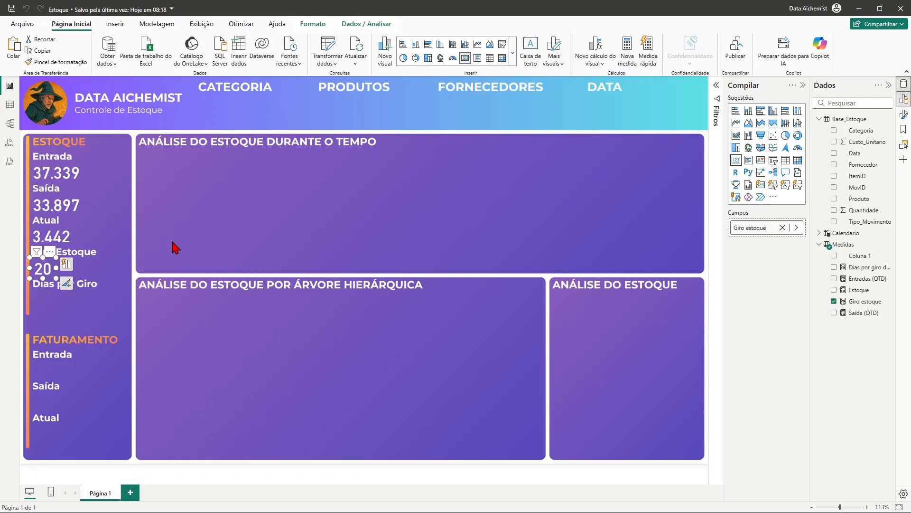
{"action": "left_click_drag", "start_coordinate": [56, 279], "coordinate": [342, 252]}
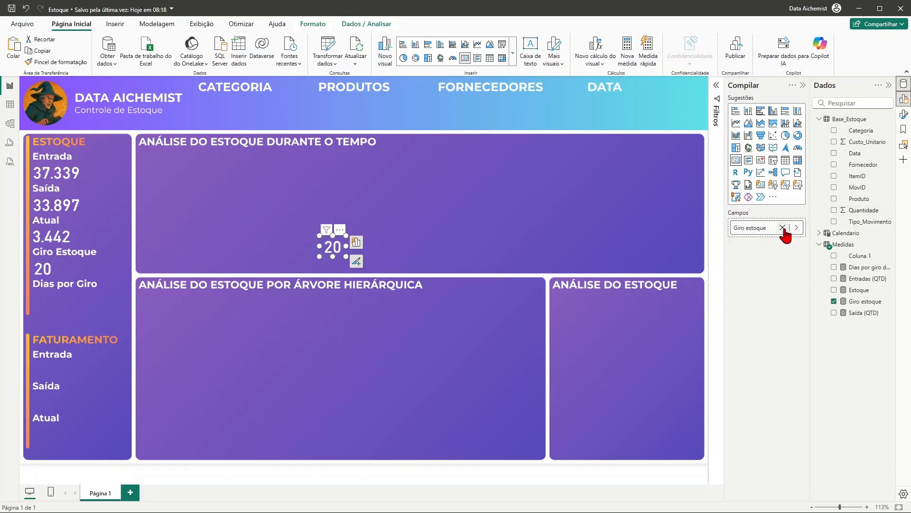
{"action": "left_click", "coordinate": [782, 228]}
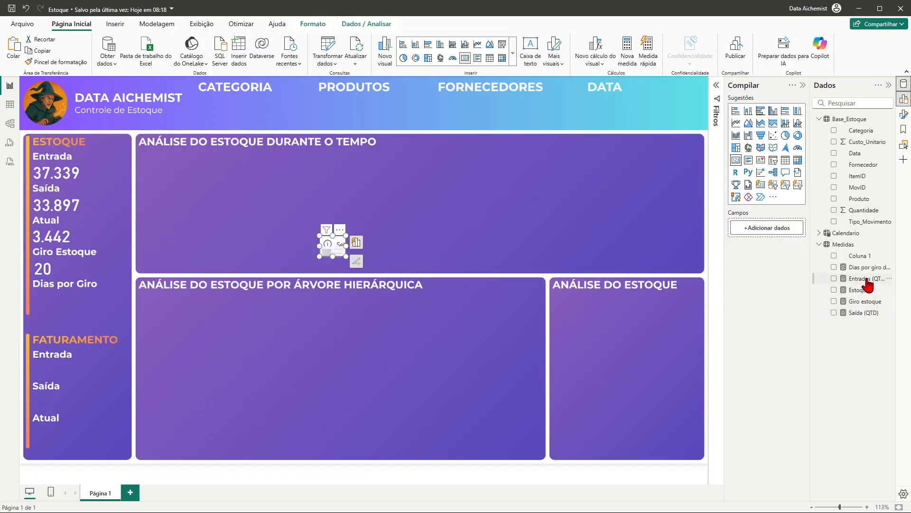
{"action": "left_click_drag", "start_coordinate": [863, 267], "coordinate": [775, 233]}
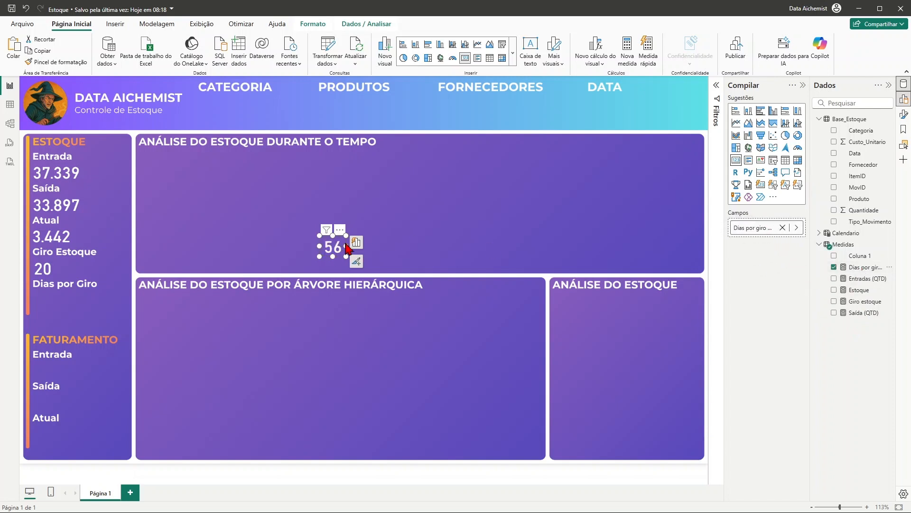
Step: Place the Dias por giro de estoque card under the Dias por Giro label and fine-tune its vertical position
{"action": "left_click_drag", "start_coordinate": [342, 248], "coordinate": [46, 301]}
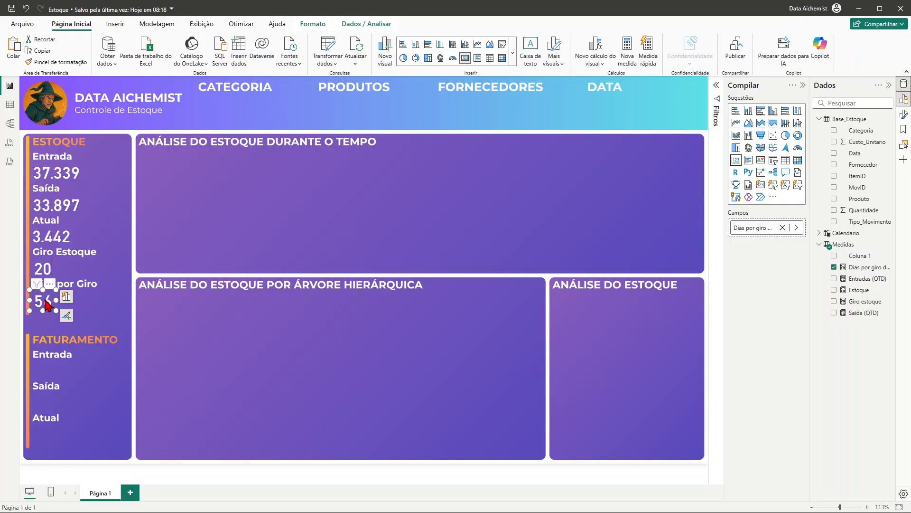
{"action": "key", "text": "Up"}
{"action": "key", "text": "Up"}
{"action": "key", "text": "Up"}
{"action": "key", "text": "Up"}
{"action": "key", "text": "Up"}
{"action": "key", "text": "Up"}
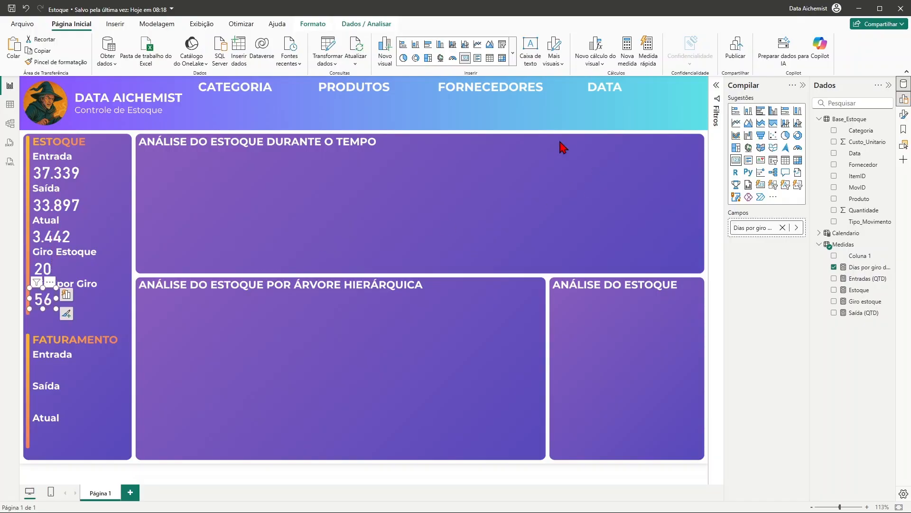
{"action": "key", "text": "Down"}
{"action": "key", "text": "Down"}
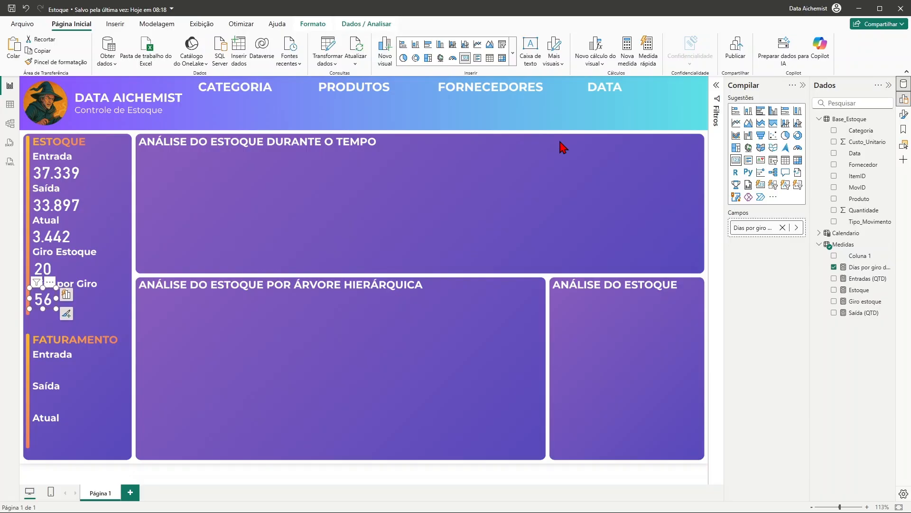
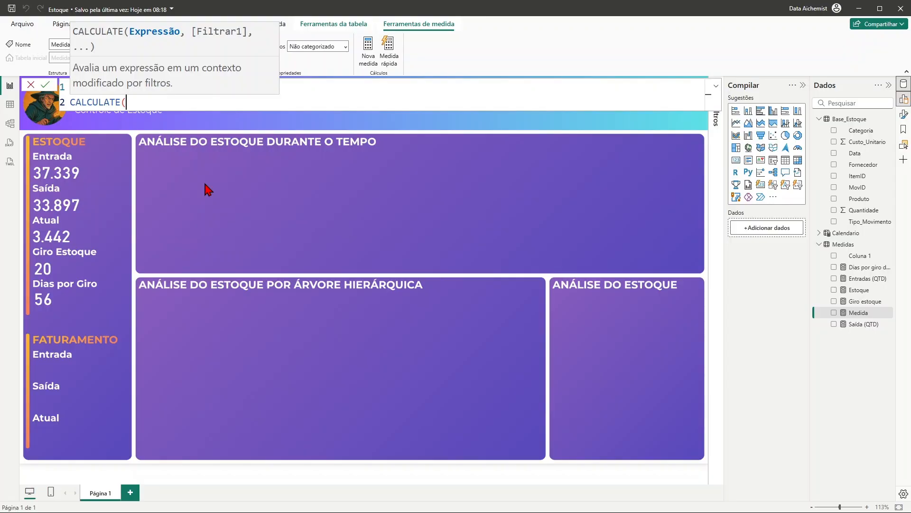
Step: Insert a SUMX function on a new line as the expression of CALCULATE in the R$ Entrada measure
{"action": "key", "text": "shift+Return"}
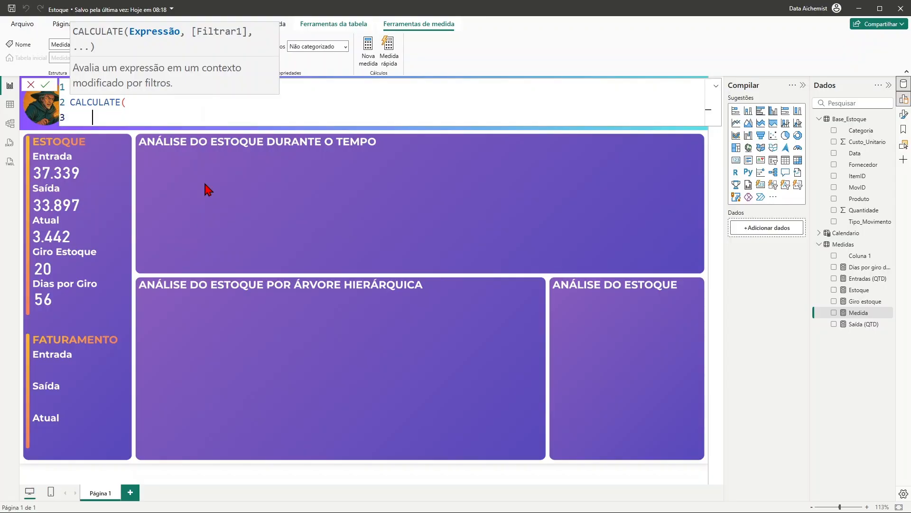
{"action": "type", "text": "su"}
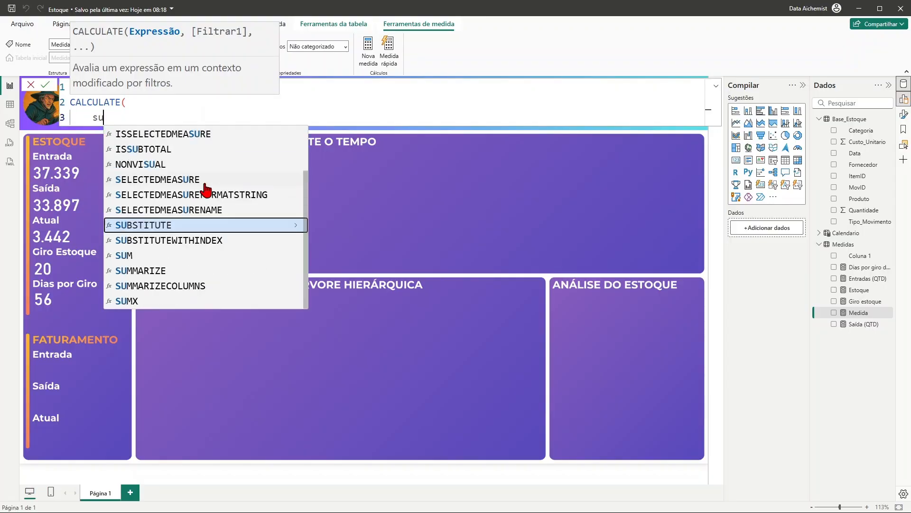
{"action": "type", "text": "m"}
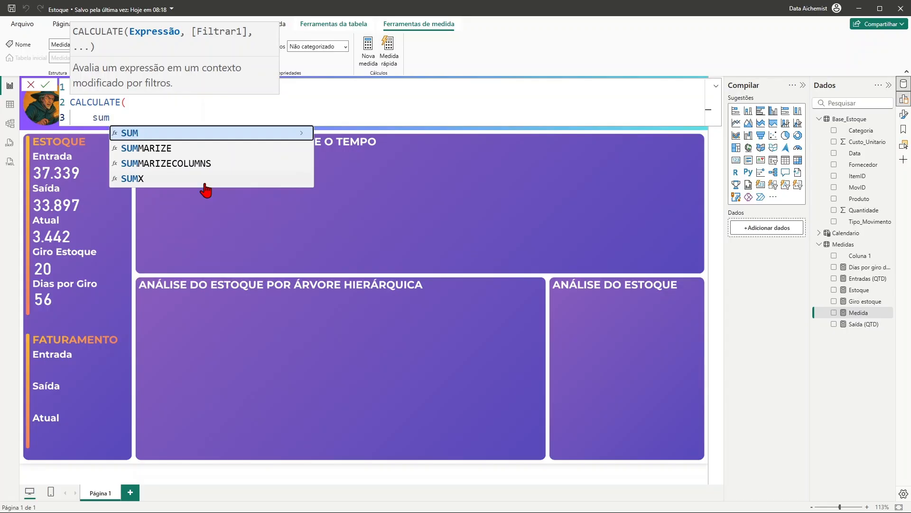
{"action": "type", "text": "x"}
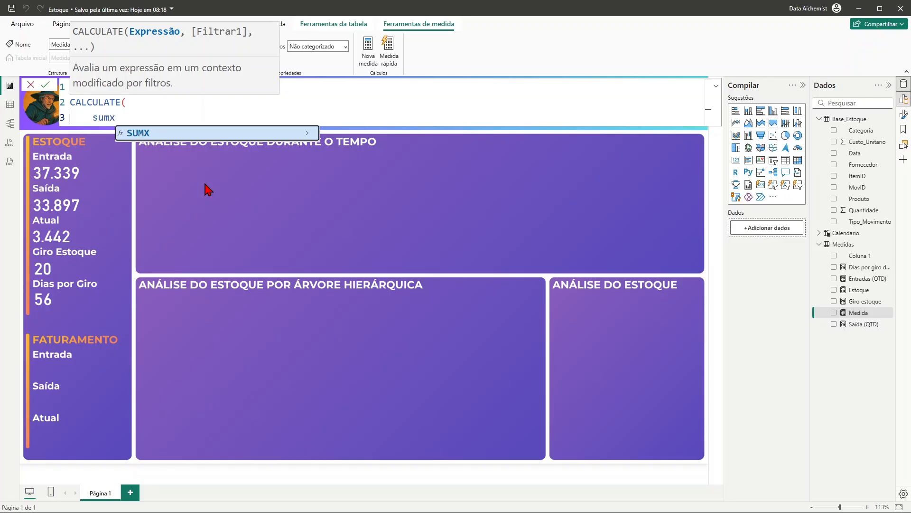
{"action": "key", "text": "Tab"}
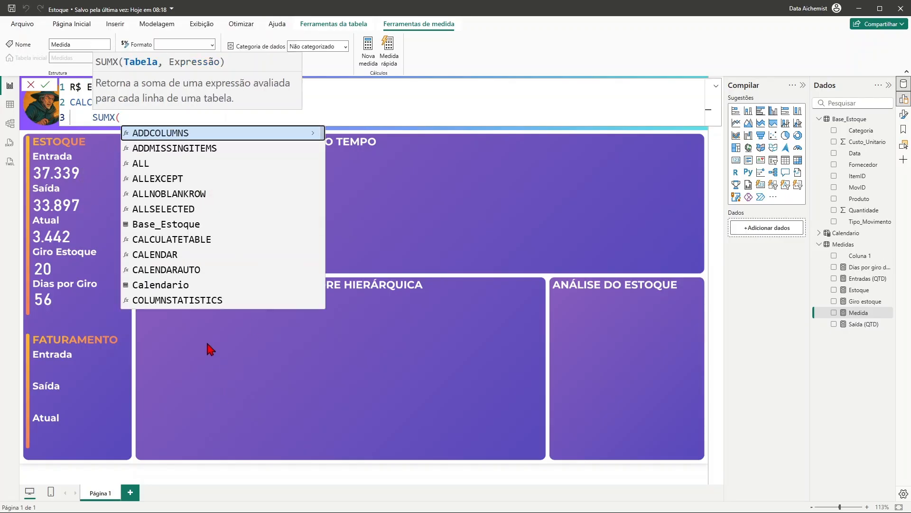
{"action": "left_click", "coordinate": [255, 361]}
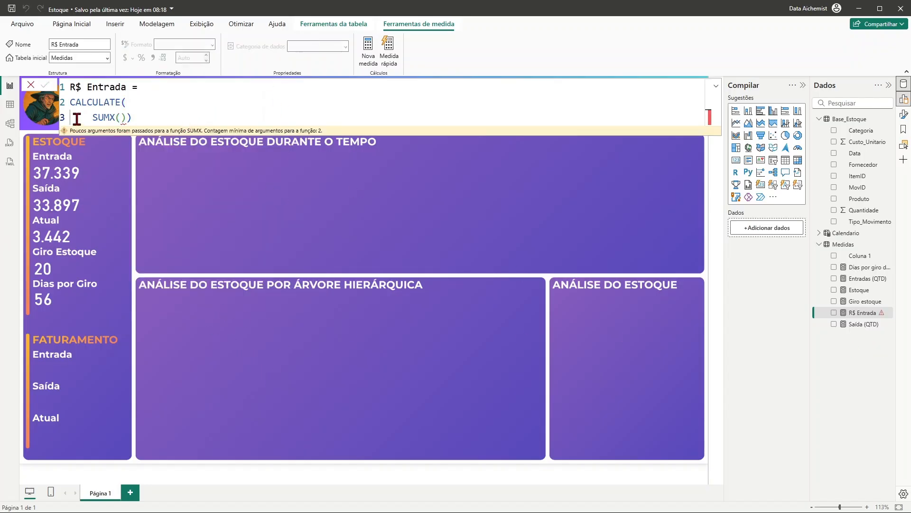
Step: Examine the Quantidade and Custo_Unitario columns of the Base_Estoque table in table view, and return to the report
{"action": "left_click", "coordinate": [10, 108]}
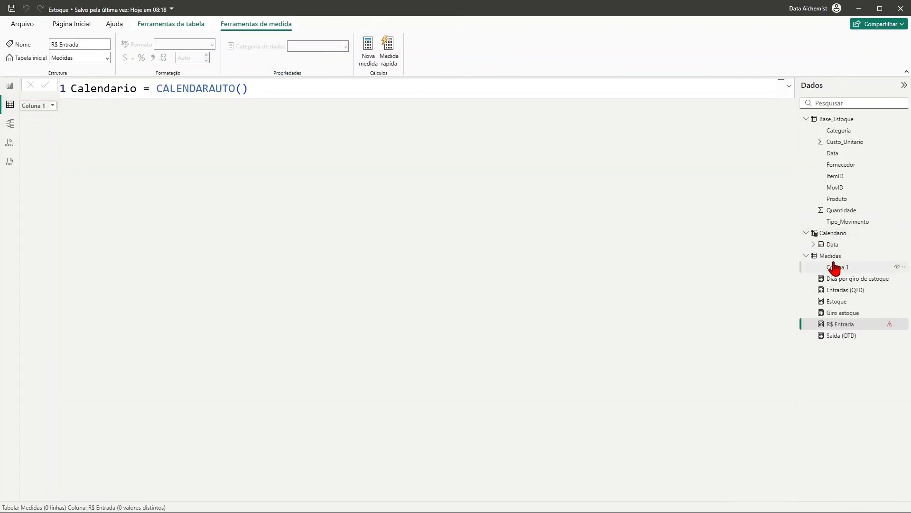
{"action": "left_click", "coordinate": [835, 121]}
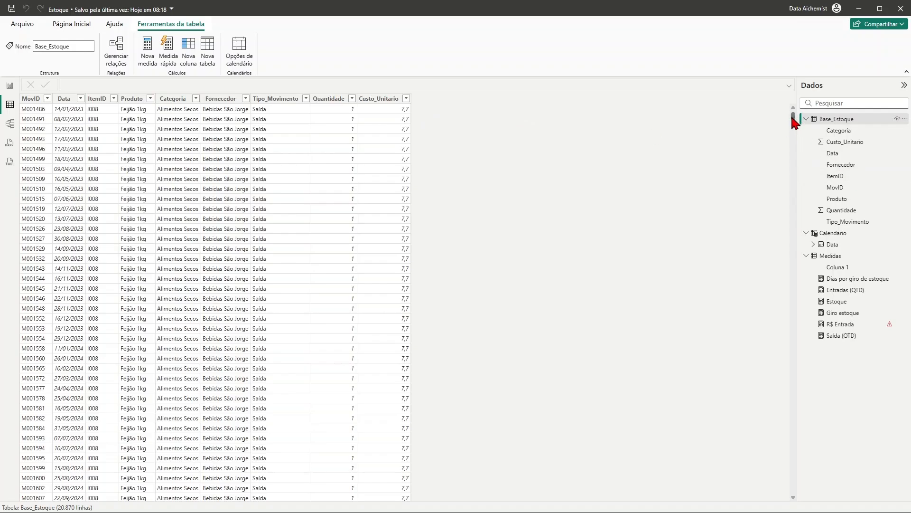
{"action": "left_click_drag", "start_coordinate": [794, 119], "coordinate": [780, 249]}
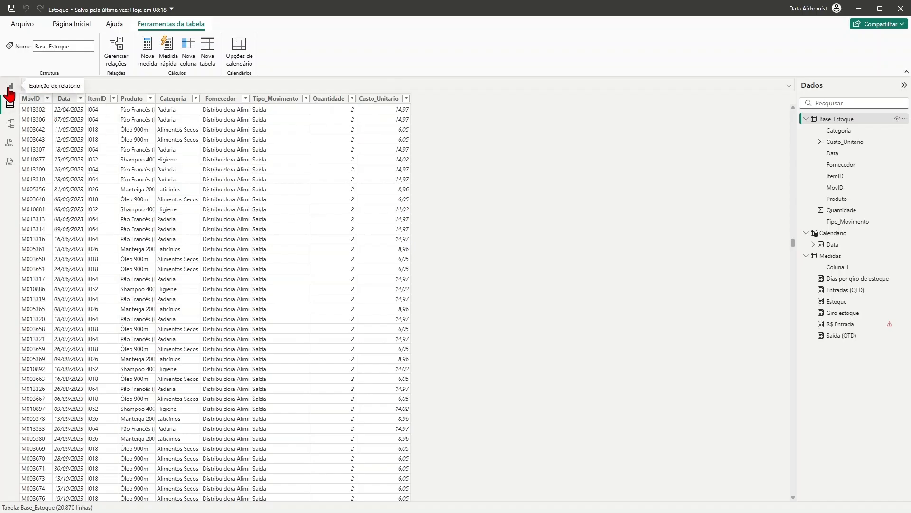
{"action": "left_click", "coordinate": [339, 98]}
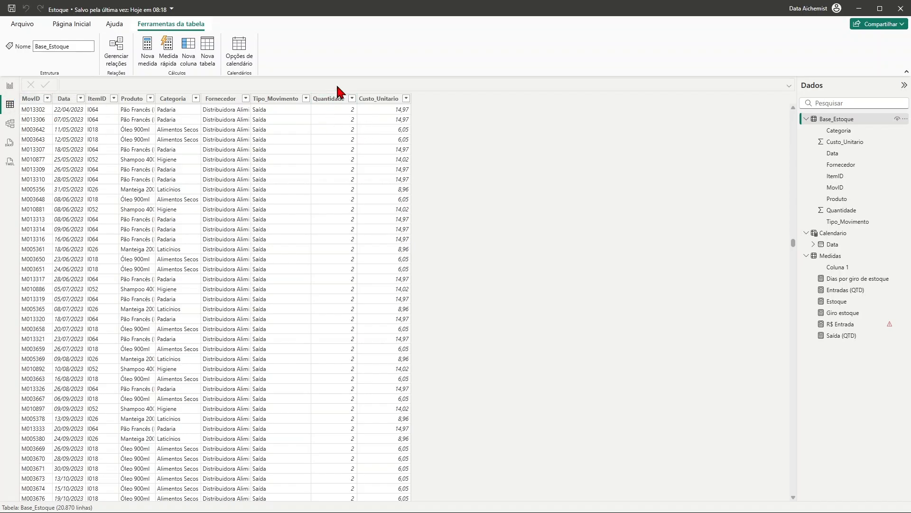
{"action": "left_click", "coordinate": [9, 88]}
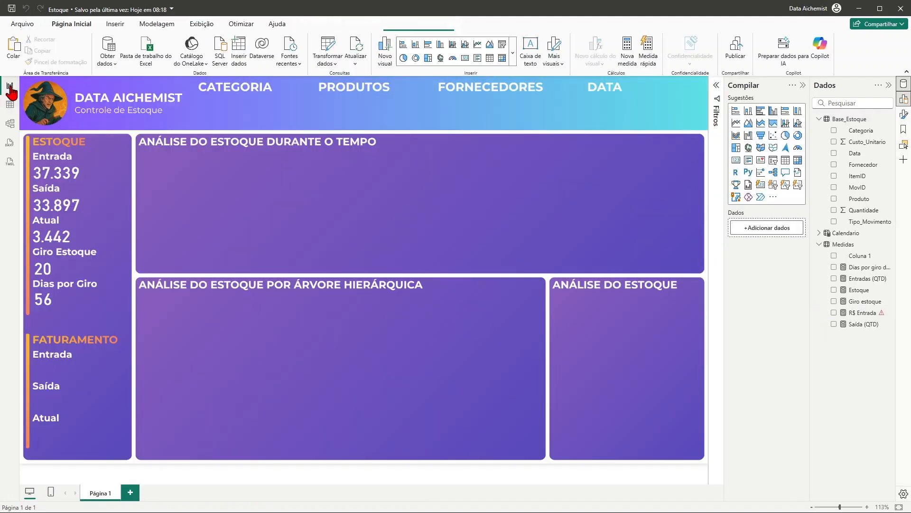
Step: Reopen the R$ Entrada formula, remove the closing parentheses after SUMX and enter Base_Estoque as its table argument
{"action": "left_click", "coordinate": [863, 313]}
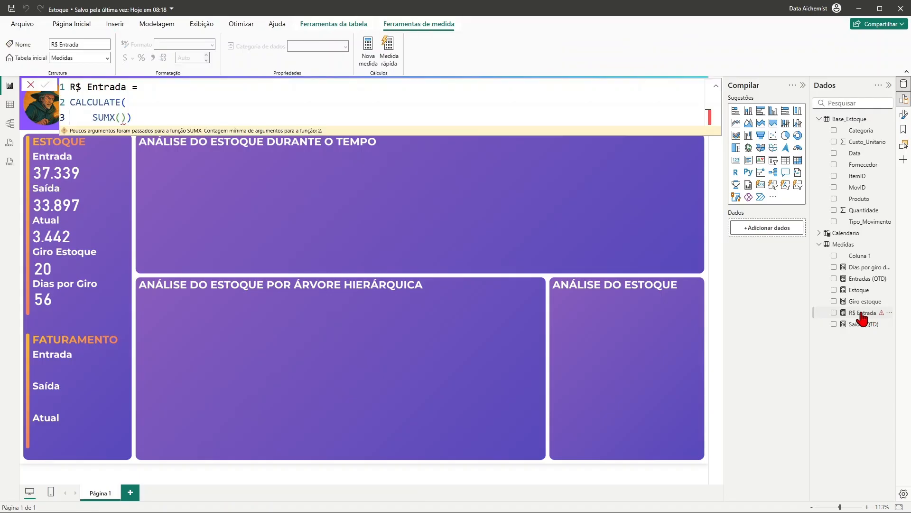
{"action": "left_click", "coordinate": [132, 117]}
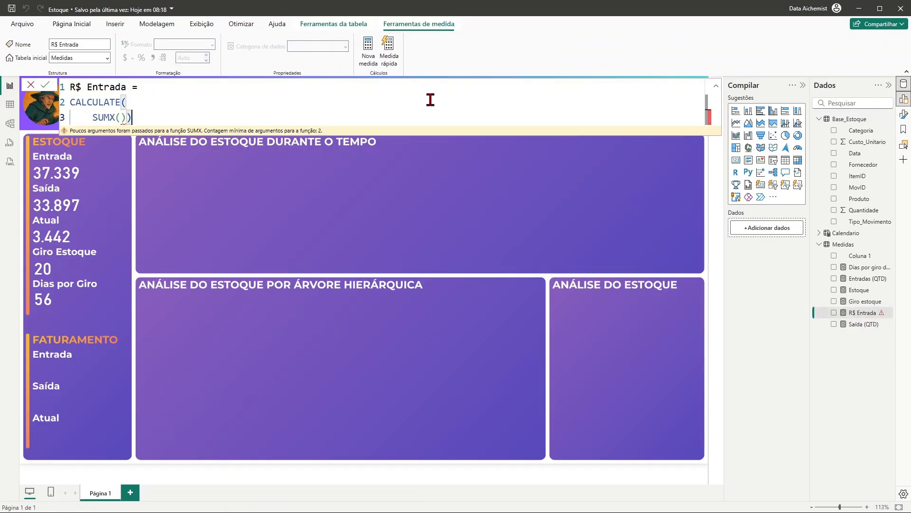
{"action": "key", "text": "BackSpace"}
{"action": "key", "text": "BackSpace"}
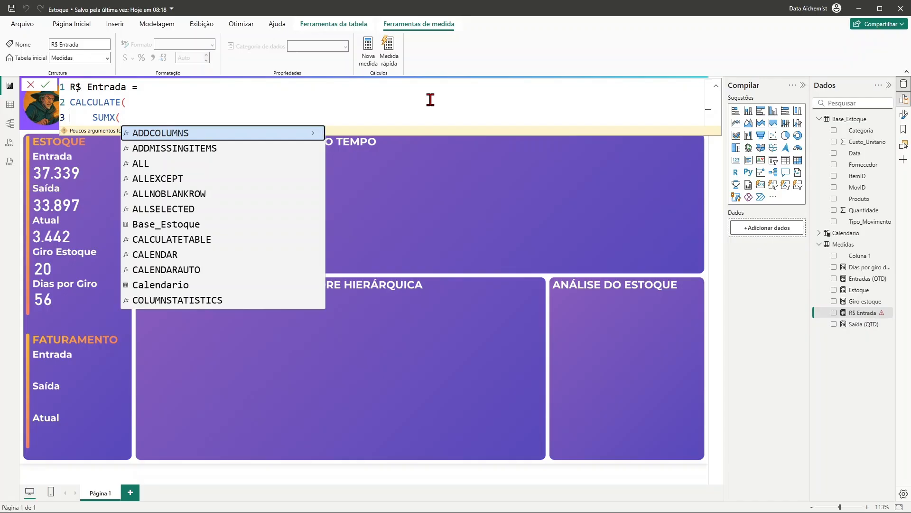
{"action": "type", "text": "ba"}
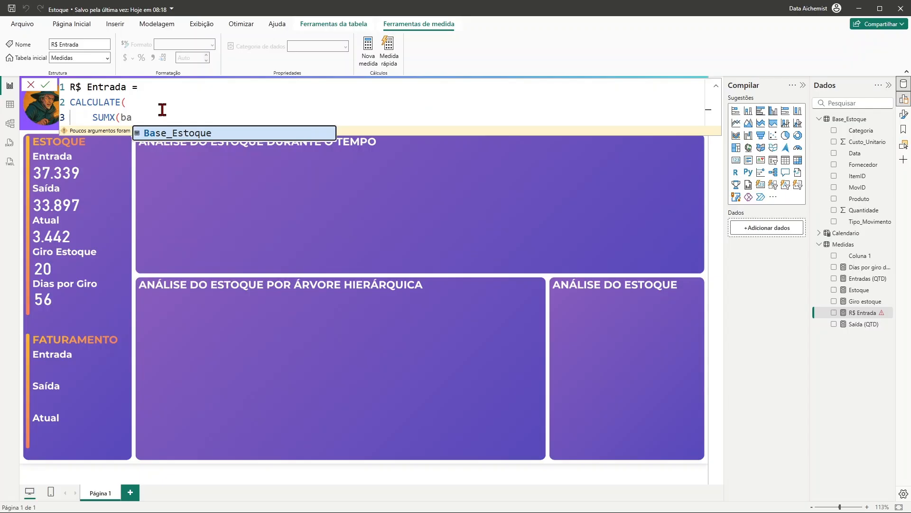
{"action": "left_click", "coordinate": [175, 133]}
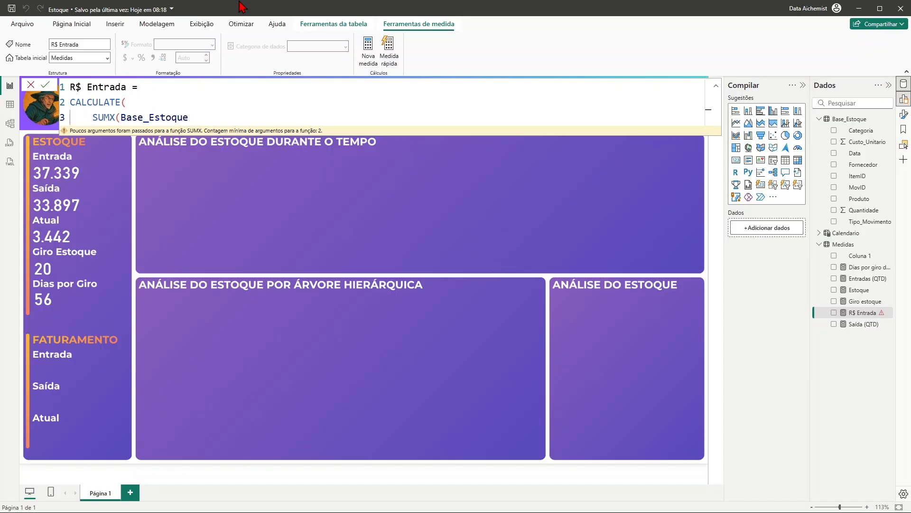
{"action": "type", "text": ","}
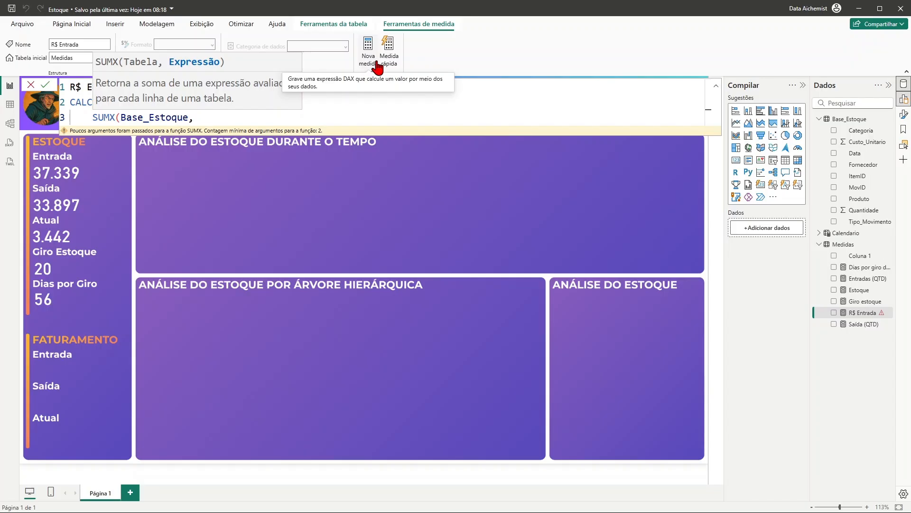
Step: Complete the SUMX function with the expression Base_Estoque[Quantidade]*Base_Estoque[Custo_Unitario]
{"action": "type", "text": "bas"}
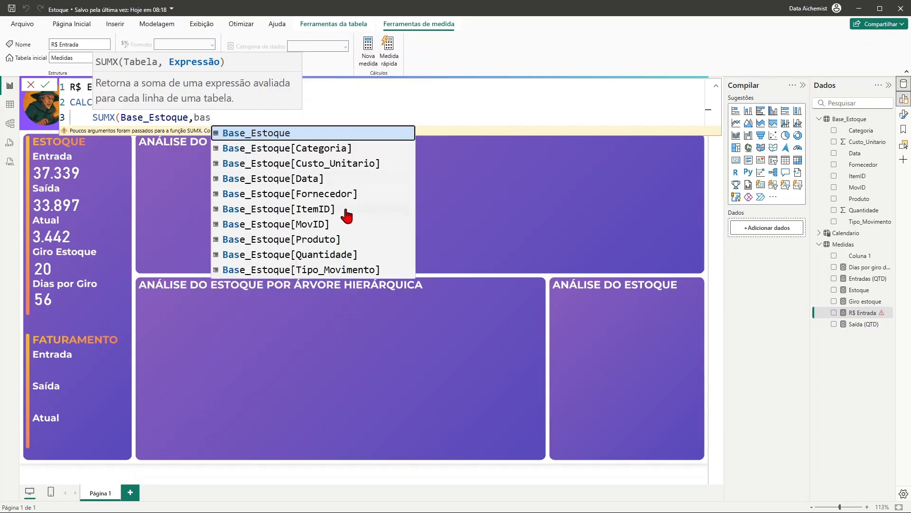
{"action": "left_click", "coordinate": [326, 258]}
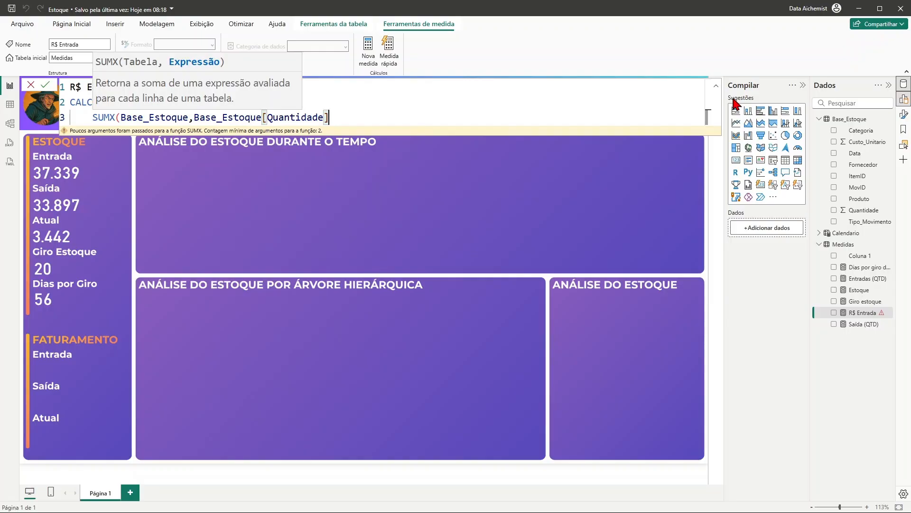
{"action": "type", "text": "*bas"}
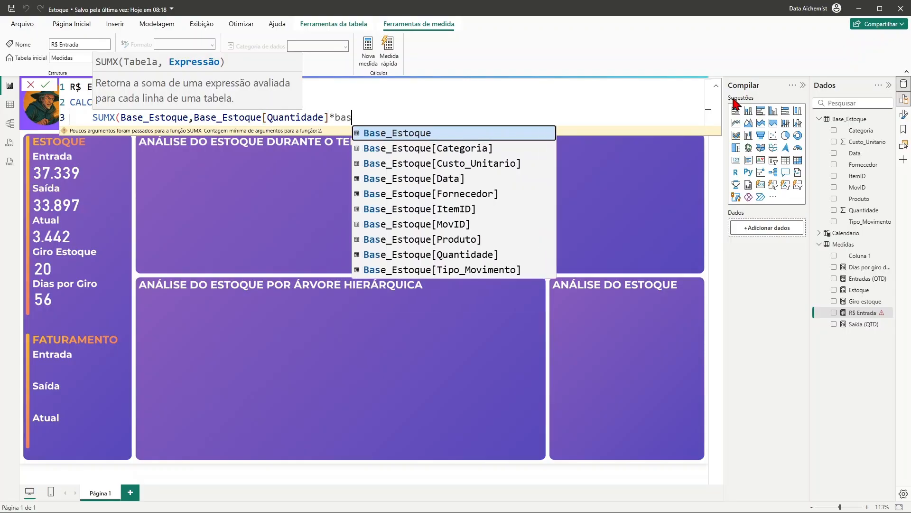
{"action": "left_click", "coordinate": [483, 163]}
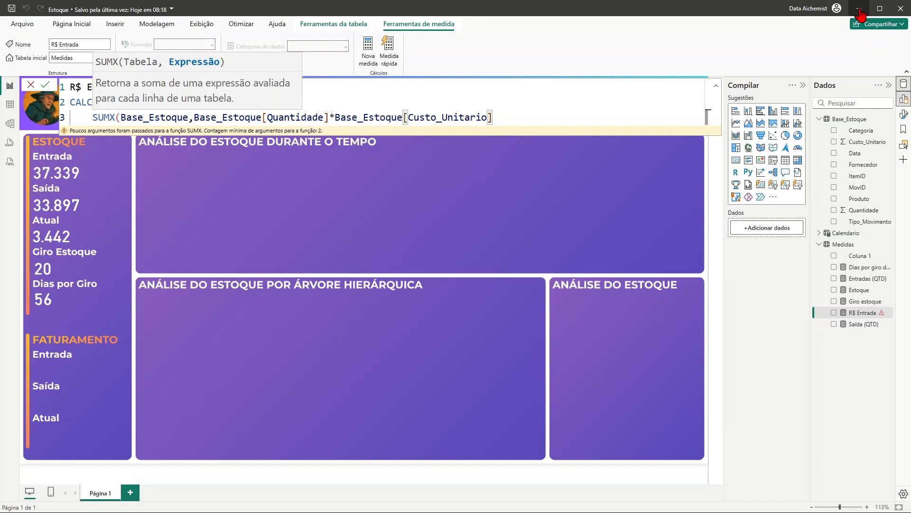
{"action": "type", "text": ")"}
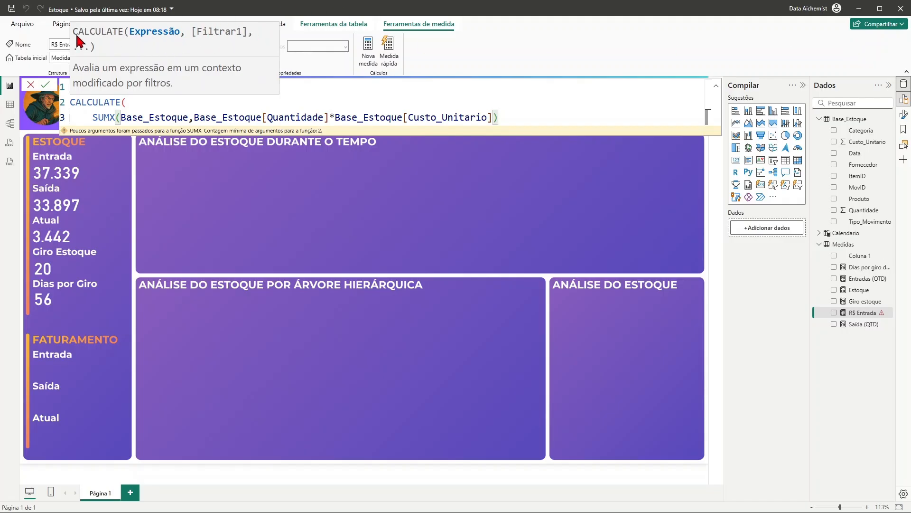
Step: Add the filter Base_Estoque[Tipo_Movimento] = "Entrada" on a new line, close CALCULATE and commit the R$ Entrada measure
{"action": "type", "text": ","}
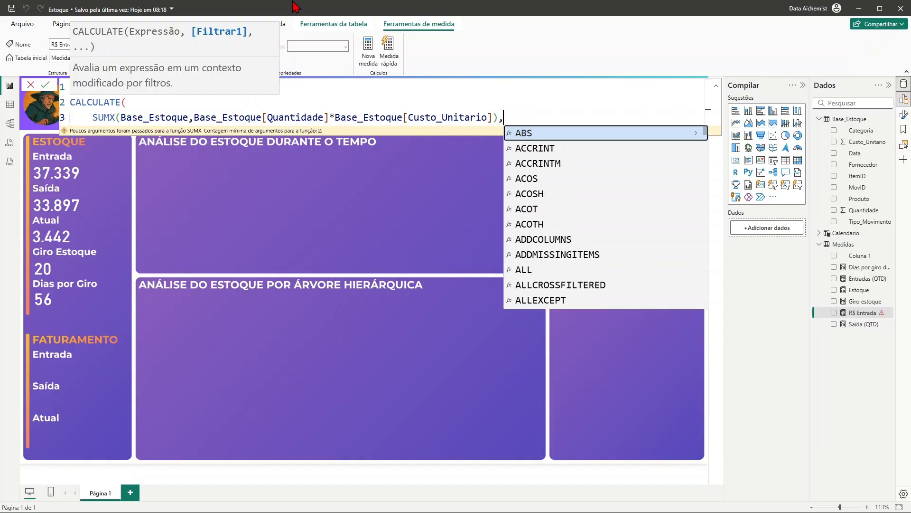
{"action": "key", "text": "shift+Return"}
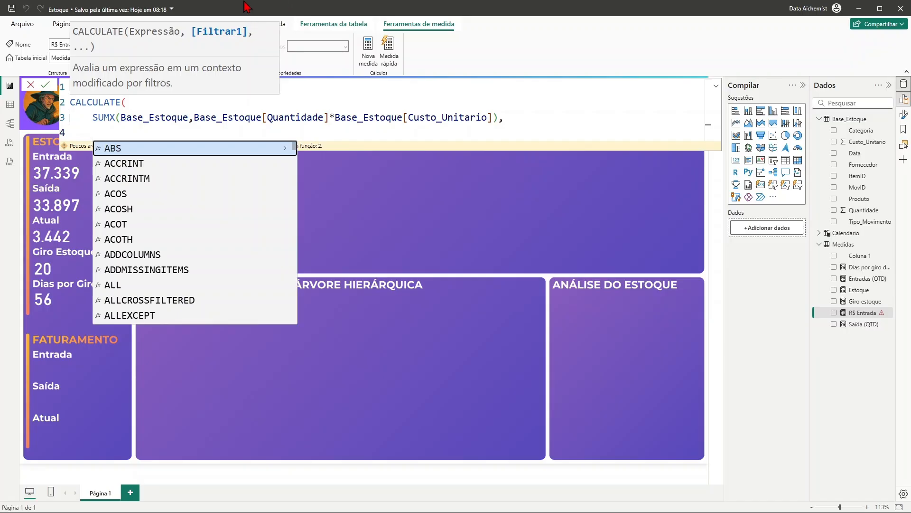
{"action": "type", "text": "bas"}
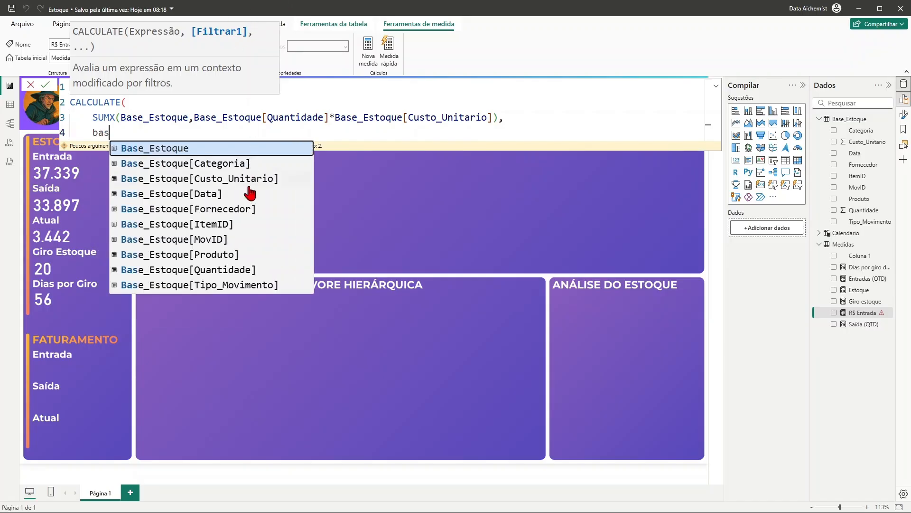
{"action": "left_click", "coordinate": [248, 285]}
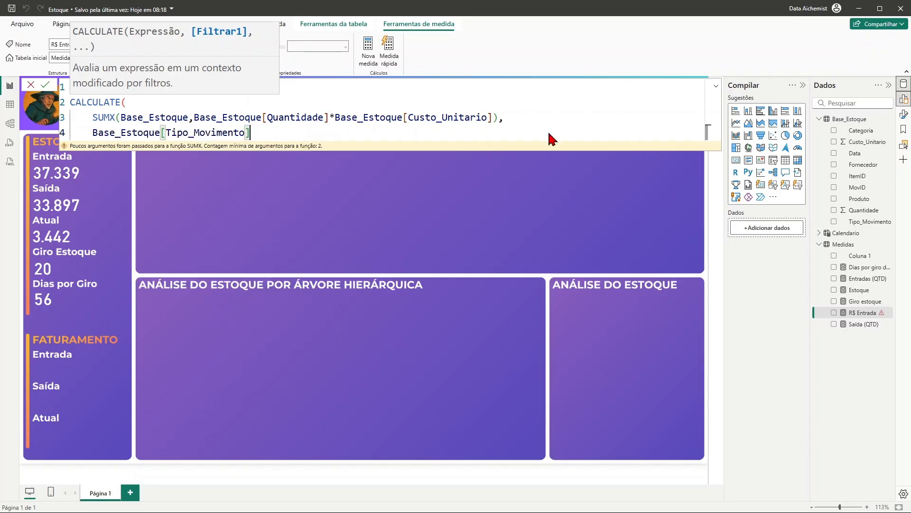
{"action": "type", "text": "= \"Entra"}
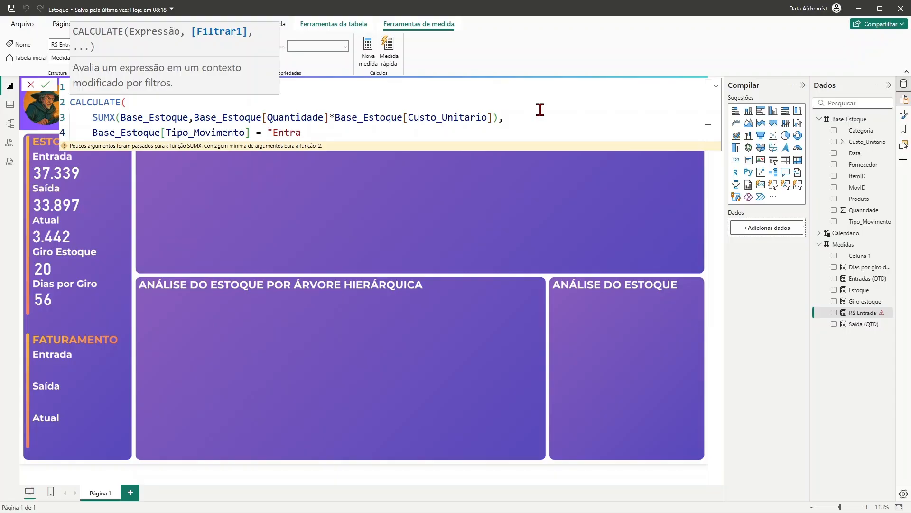
{"action": "type", "text": "da\""}
{"action": "key", "text": "shift+Return"}
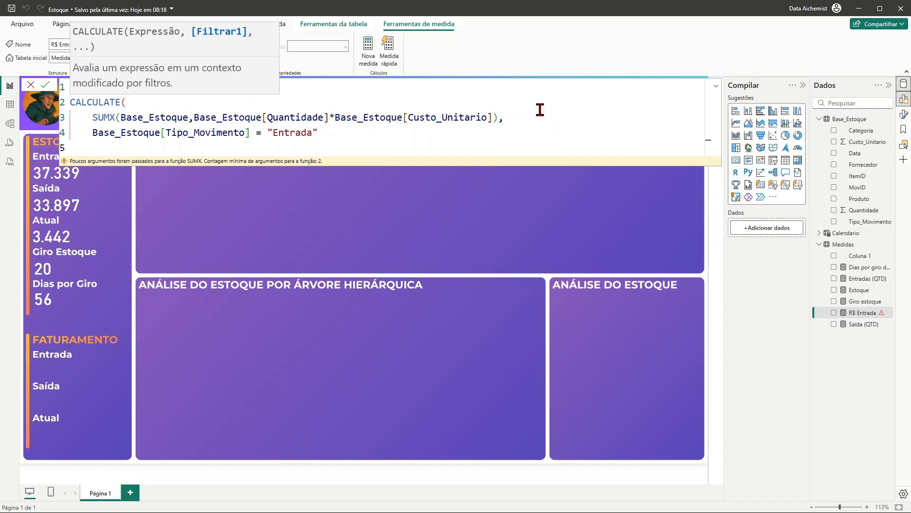
{"action": "type", "text": ")"}
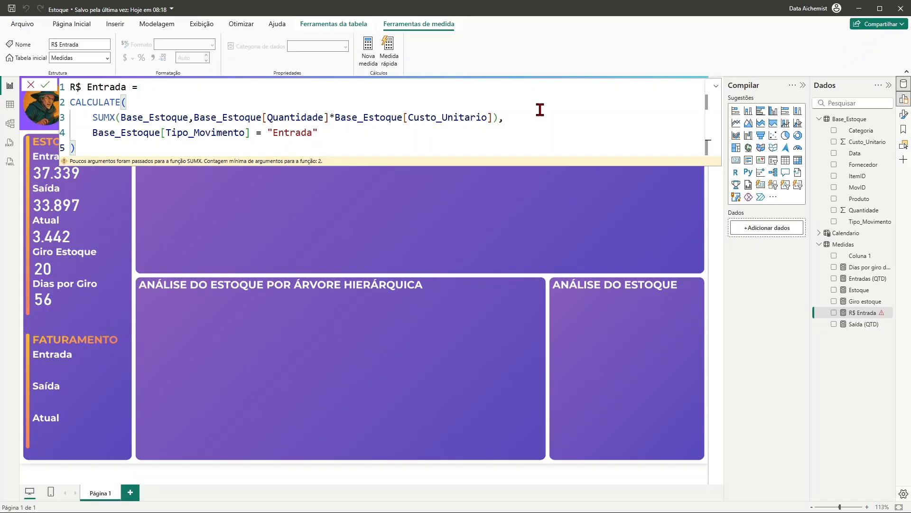
{"action": "key", "text": "Return"}
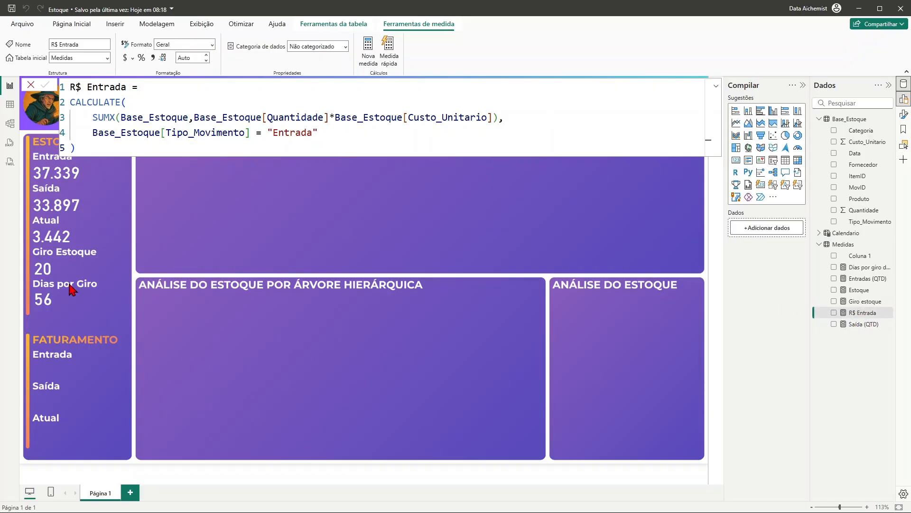
Step: Copy the Entrada card from the ESTOQUE section to below Entrada under FATURAMENTO, and replace the copy's field with R$ Entrada
{"action": "left_click", "coordinate": [124, 301]}
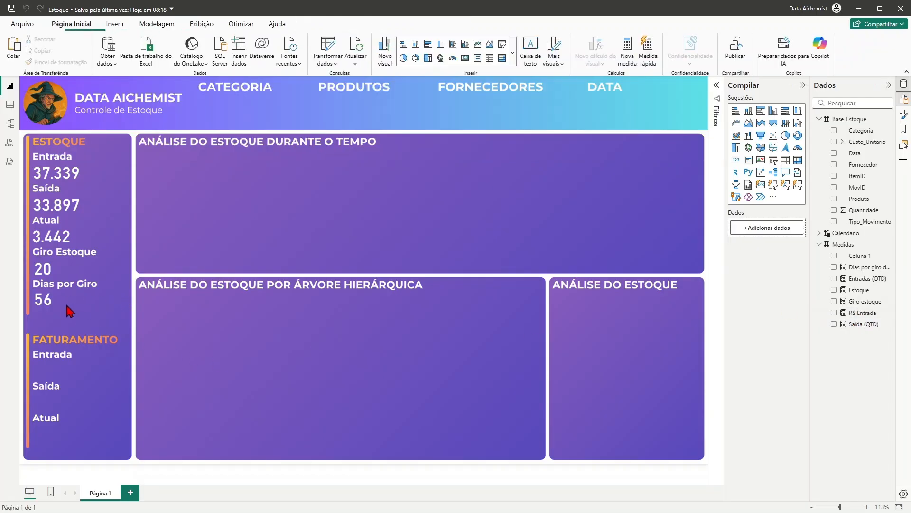
{"action": "left_click", "coordinate": [68, 176]}
{"action": "key", "text": "ctrl+c"}
{"action": "key", "text": "ctrl+v"}
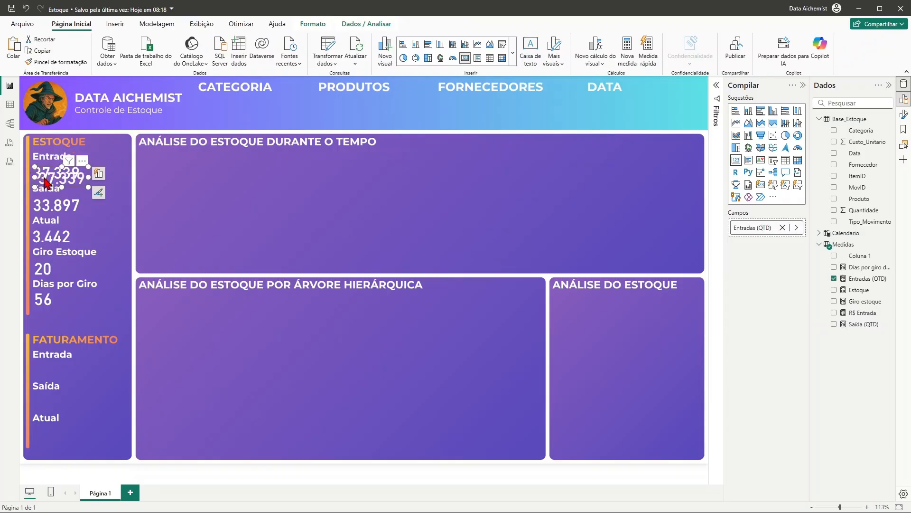
{"action": "left_click_drag", "start_coordinate": [58, 177], "coordinate": [57, 375]}
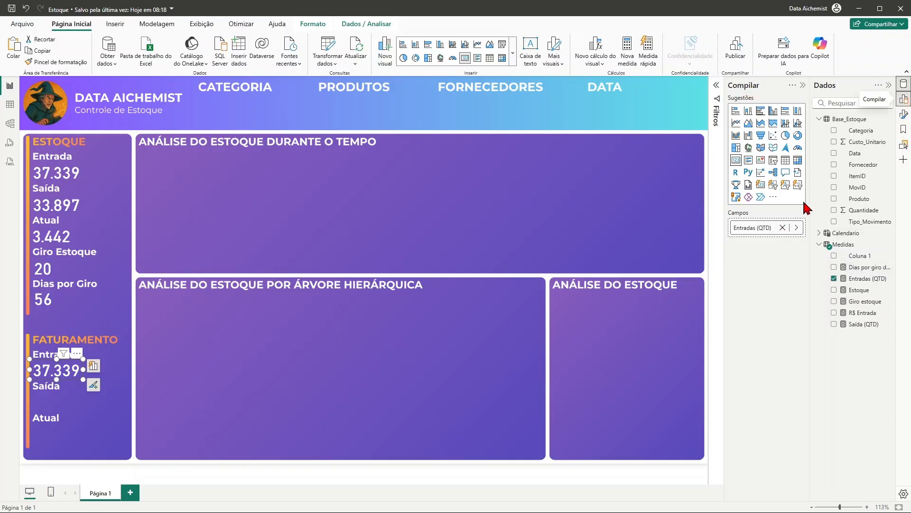
{"action": "left_click", "coordinate": [782, 227]}
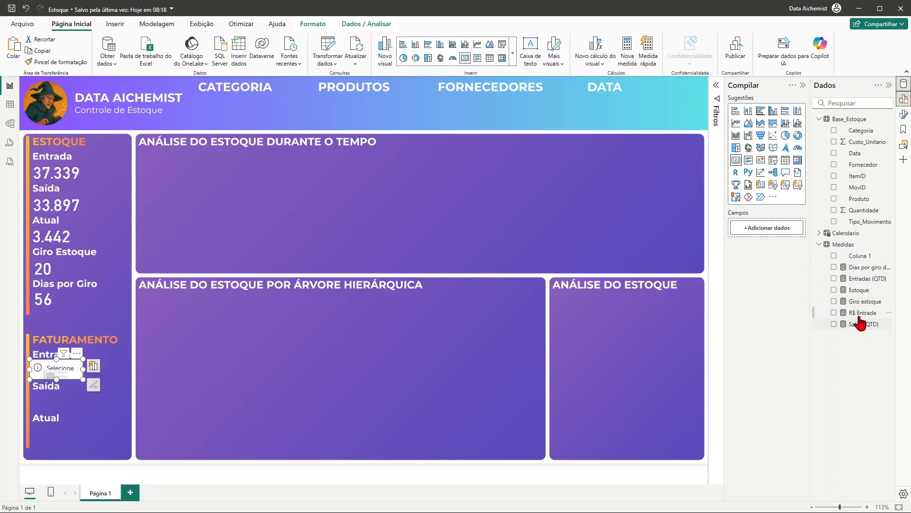
{"action": "left_click_drag", "start_coordinate": [862, 313], "coordinate": [776, 232]}
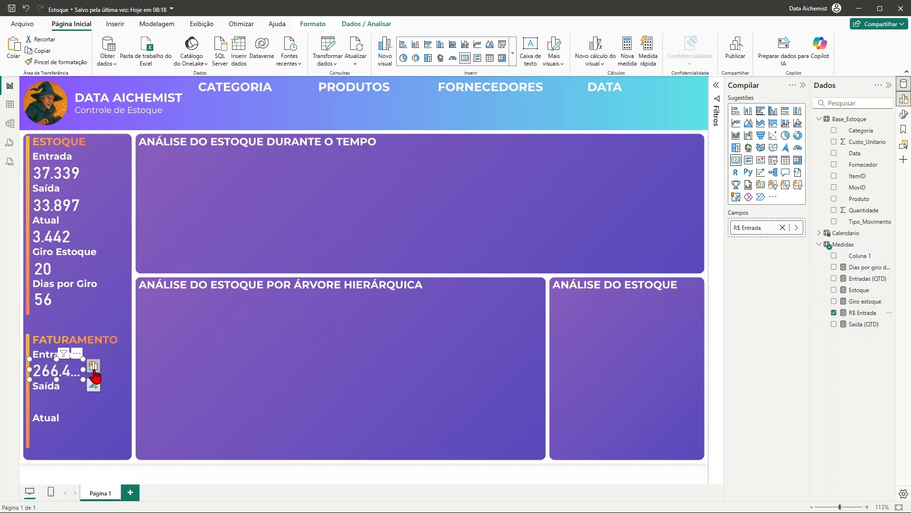
Step: Format the R$ Entrada measure as R$ Português (Brasil) currency and widen its FATURAMENTO card to fit the full value
{"action": "left_click_drag", "start_coordinate": [83, 369], "coordinate": [102, 372]}
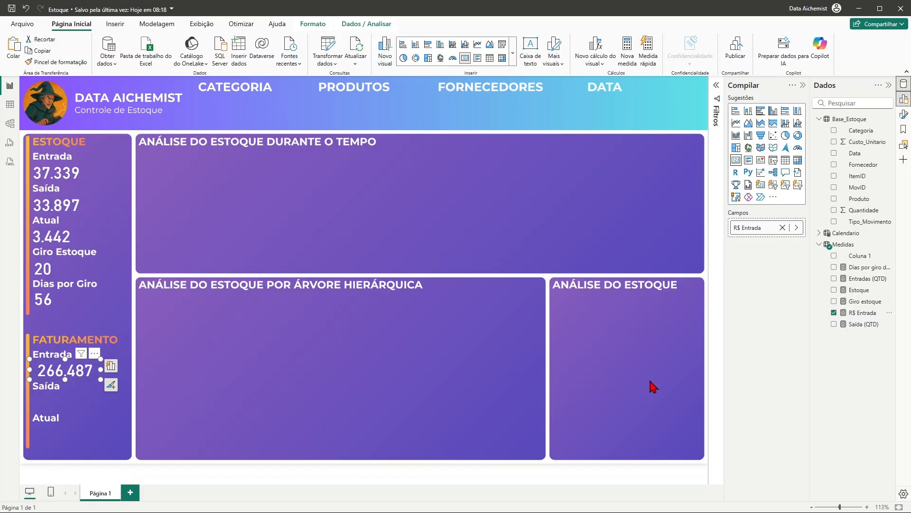
{"action": "left_click", "coordinate": [863, 315]}
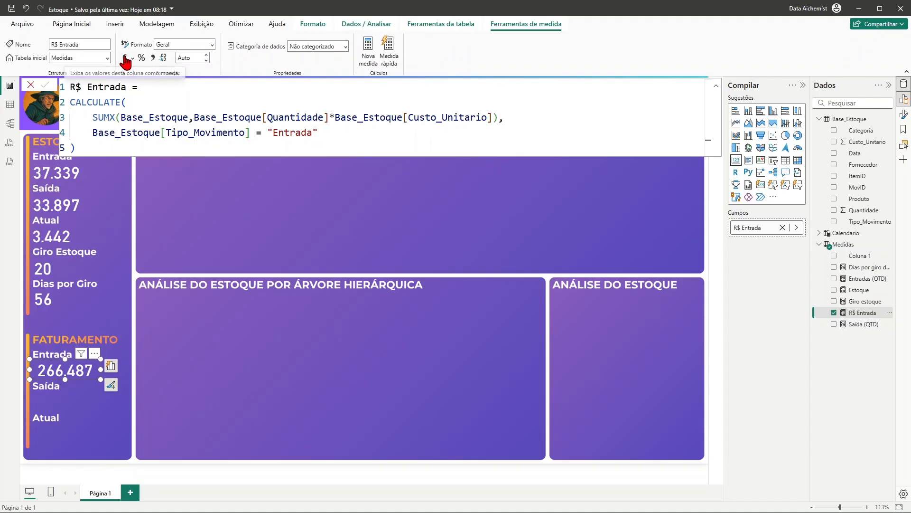
{"action": "left_click", "coordinate": [126, 58]}
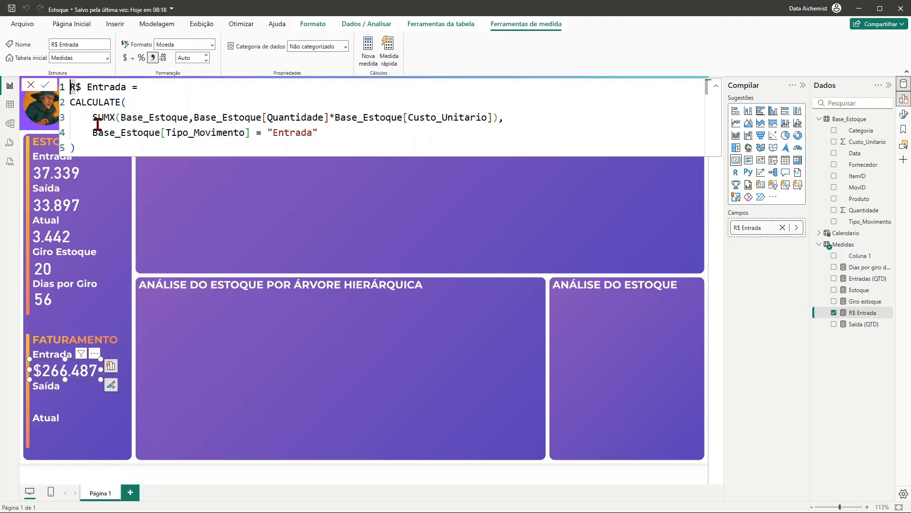
{"action": "left_click", "coordinate": [133, 59]}
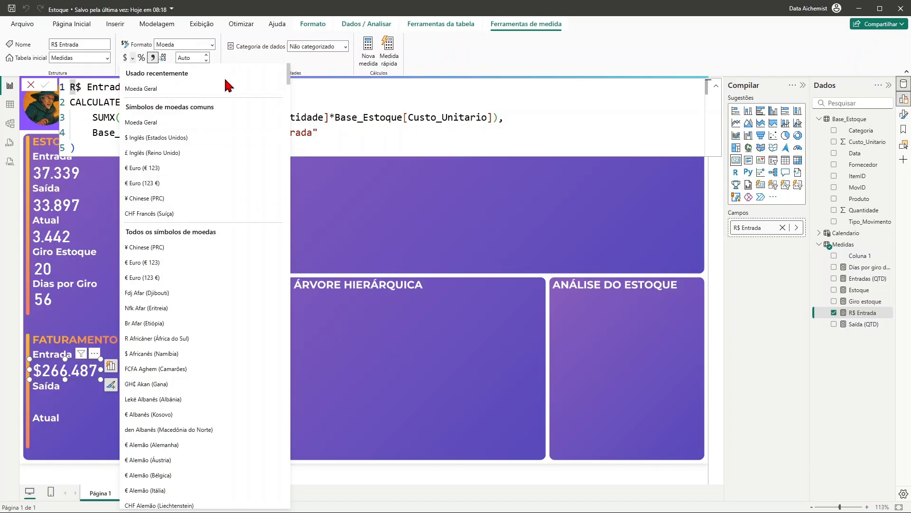
{"action": "left_click_drag", "start_coordinate": [287, 80], "coordinate": [290, 427]}
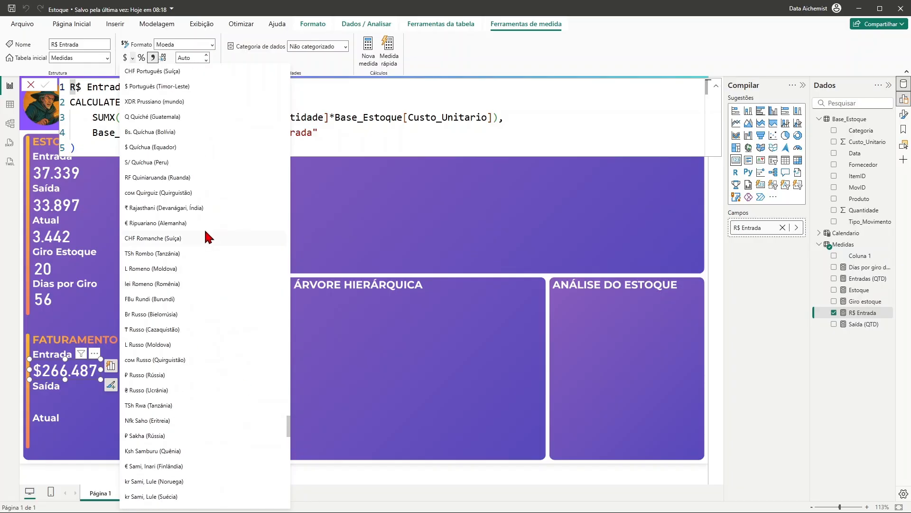
{"action": "scroll", "coordinate": [193, 163], "scroll_direction": "up", "scroll_amount": 3}
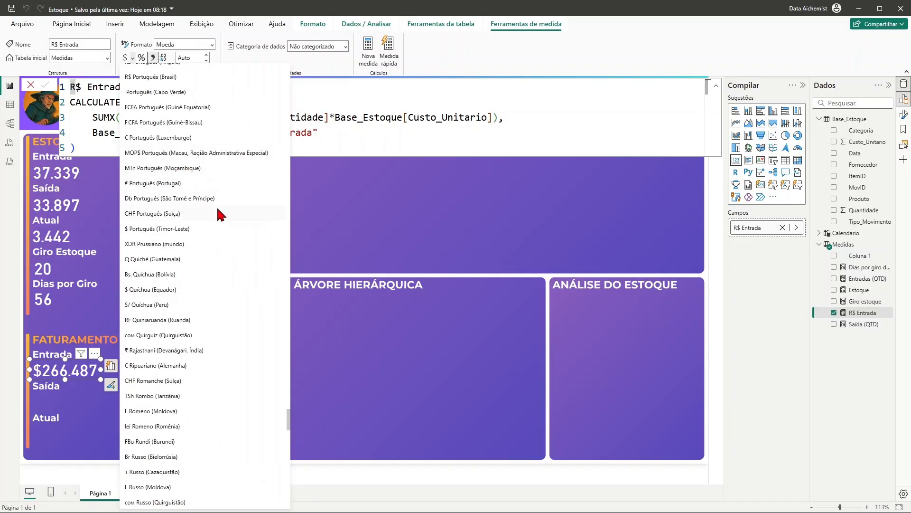
{"action": "scroll", "coordinate": [209, 199], "scroll_direction": "up", "scroll_amount": 1}
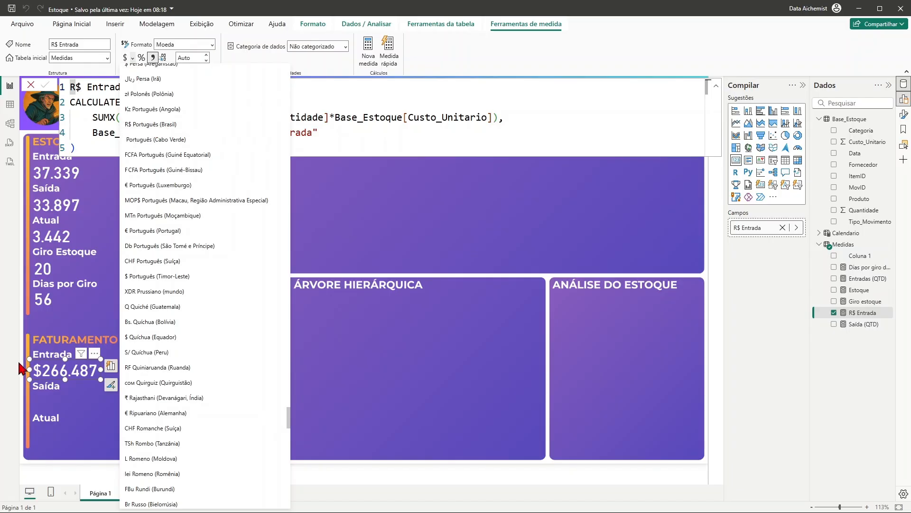
{"action": "left_click", "coordinate": [149, 124]}
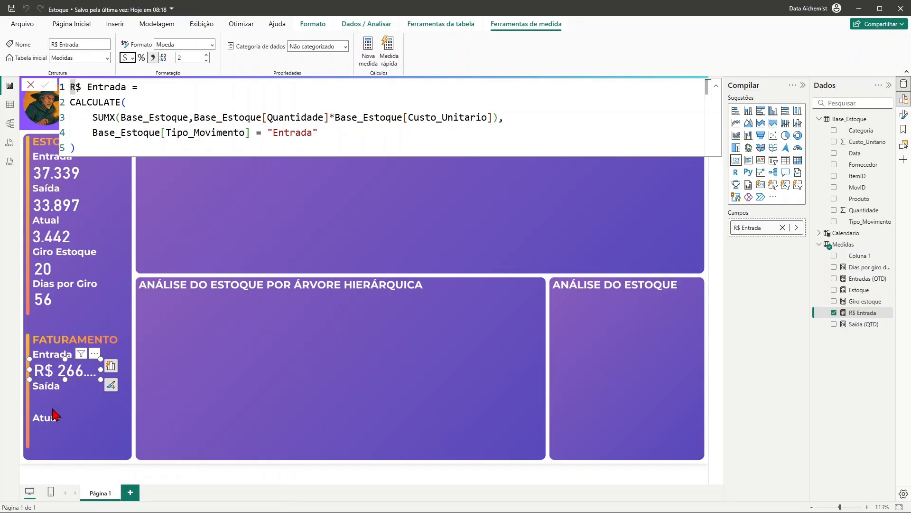
{"action": "left_click_drag", "start_coordinate": [101, 369], "coordinate": [114, 374]}
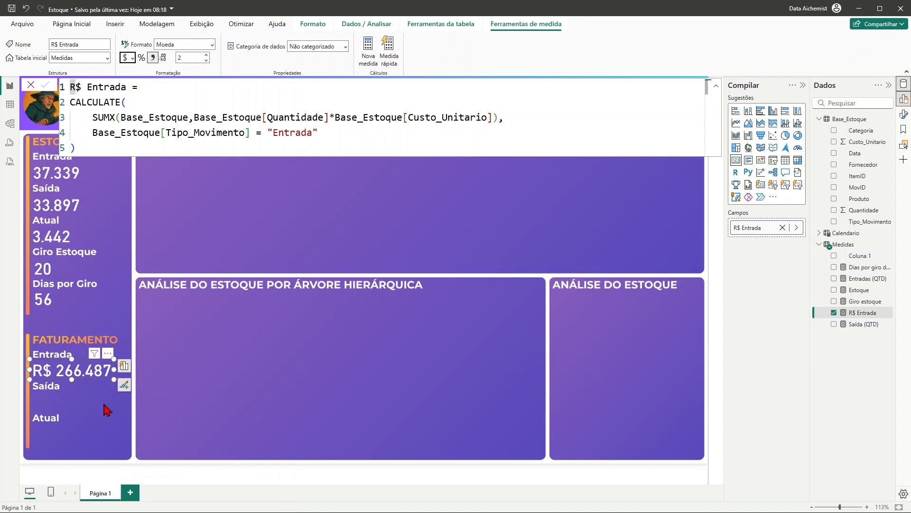
{"action": "left_click", "coordinate": [106, 423]}
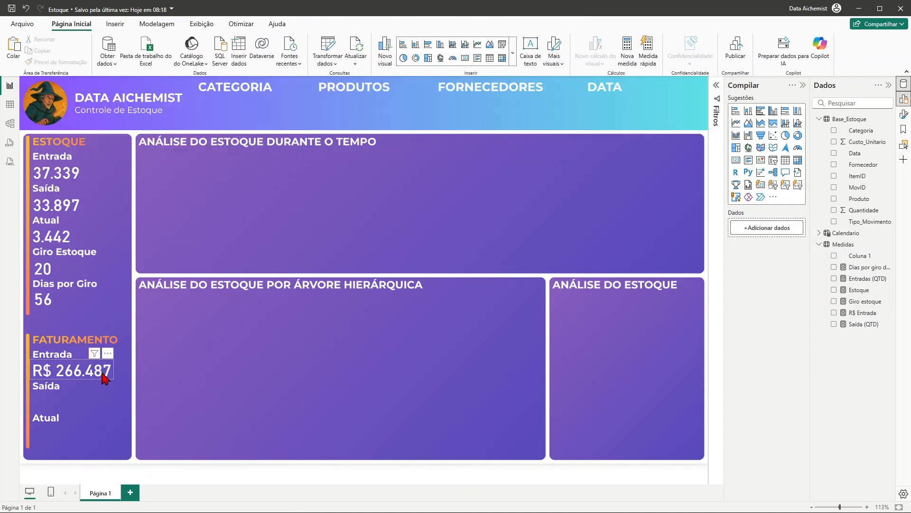
Step: Copy the entire R$ Entrada formula and paste it into a new measure in the Medidas table
{"action": "left_click", "coordinate": [865, 315]}
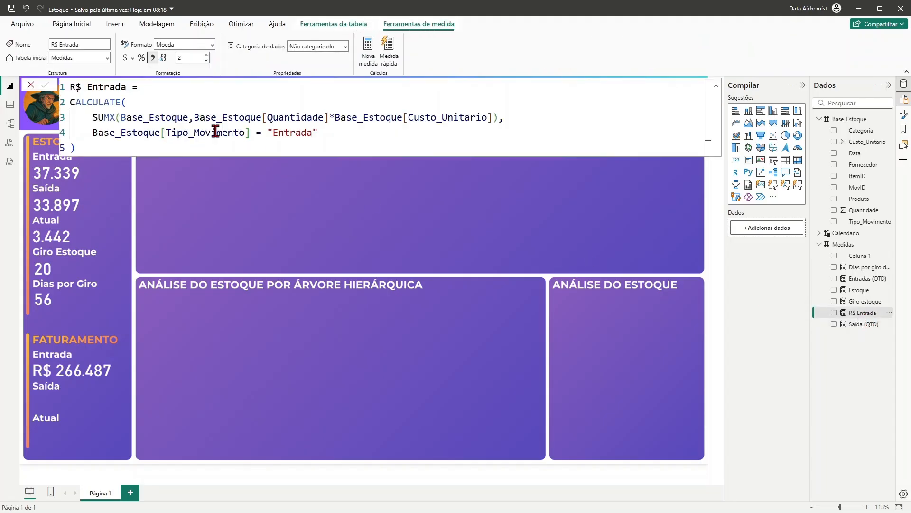
{"action": "left_click_drag", "start_coordinate": [75, 149], "coordinate": [41, 88]}
{"action": "key", "text": "ctrl+c"}
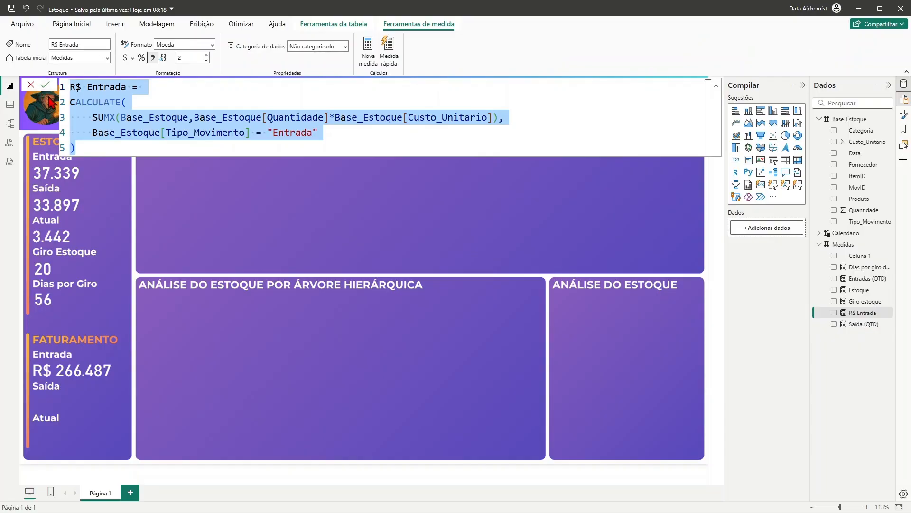
{"action": "left_click", "coordinate": [466, 230]}
{"action": "right_click", "coordinate": [845, 246]}
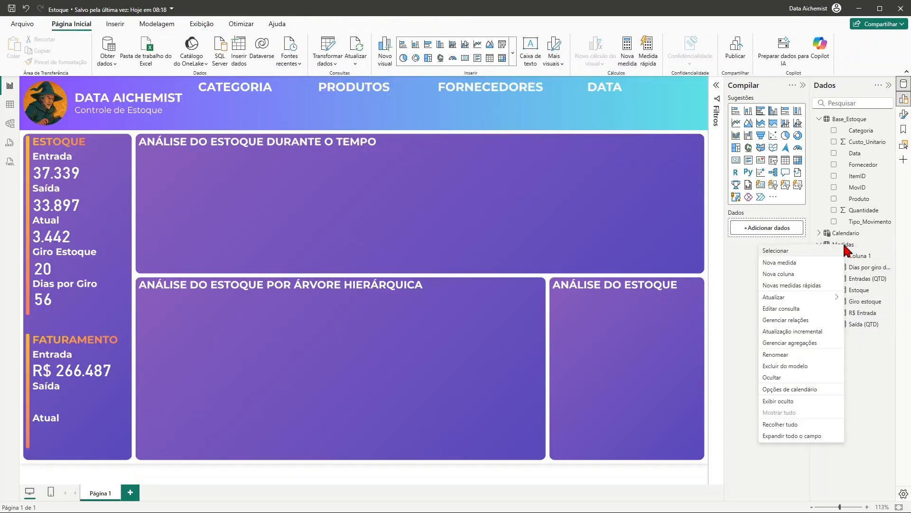
{"action": "left_click", "coordinate": [797, 264]}
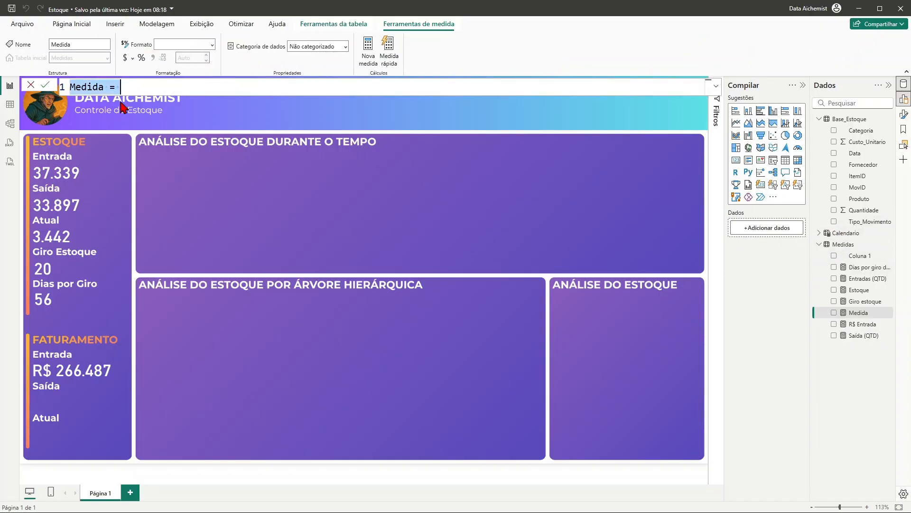
{"action": "key", "text": "ctrl+v"}
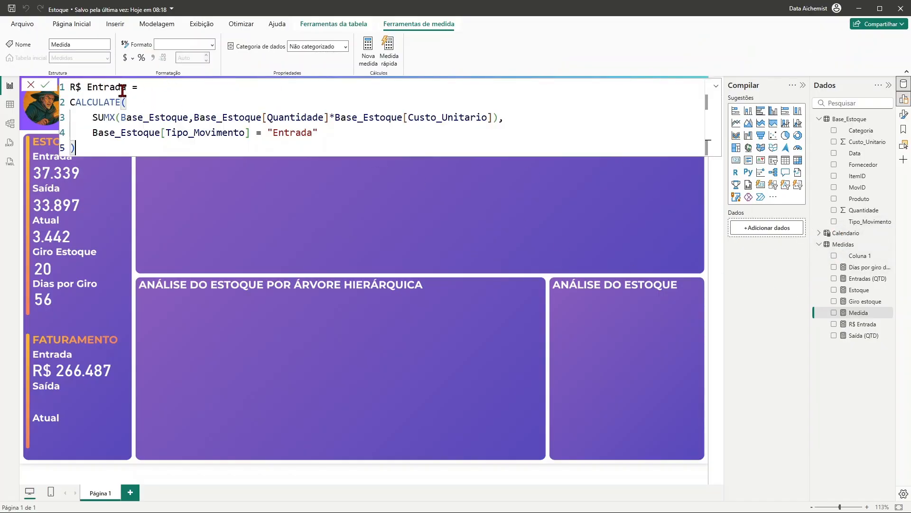
Step: Rename the pasted measure R$ Saída, change its Tipo_Movimento filter to "Saída" and commit it
{"action": "left_click_drag", "start_coordinate": [127, 86], "coordinate": [89, 86]}
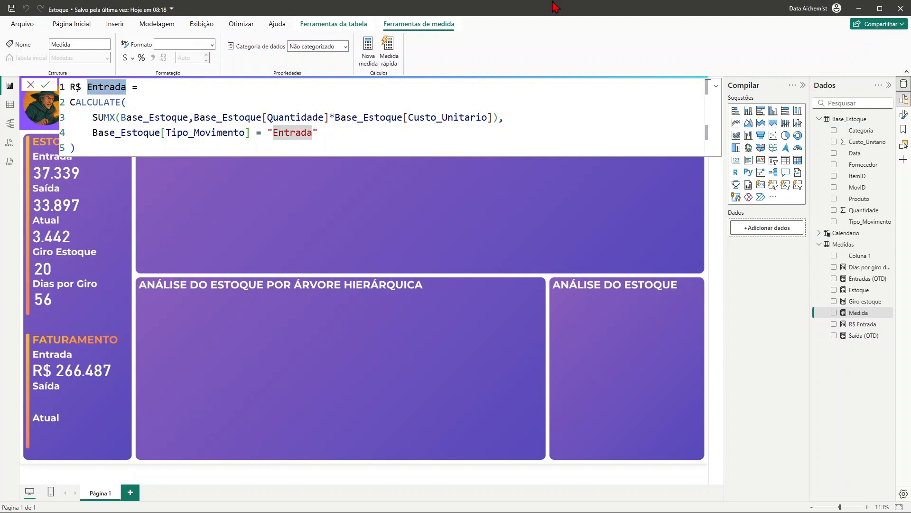
{"action": "type", "text": "Saí"}
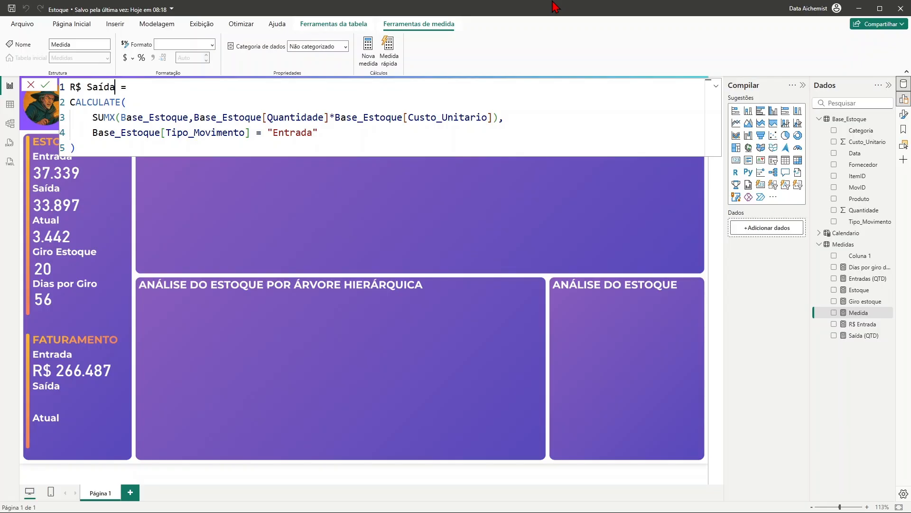
{"action": "left_click_drag", "start_coordinate": [274, 132], "coordinate": [312, 132]}
{"action": "type", "text": "Sa"}
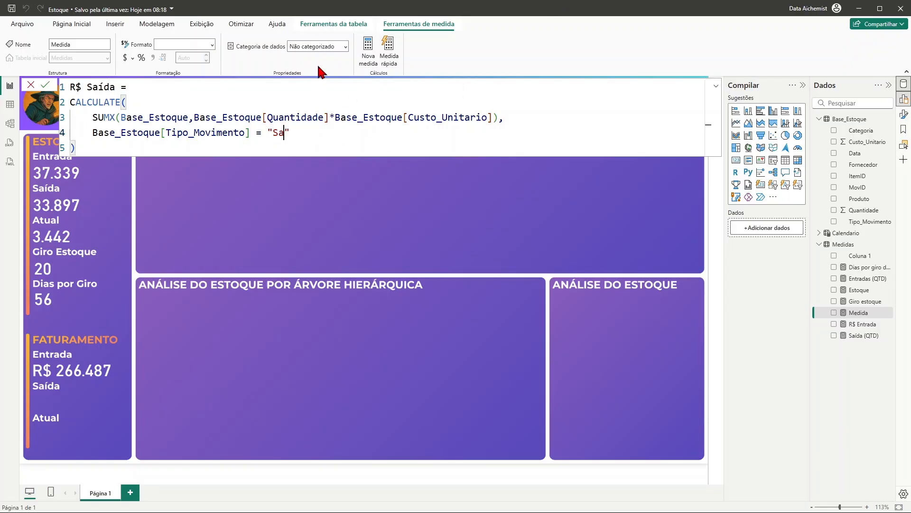
{"action": "type", "text": "ída"}
{"action": "left_click", "coordinate": [217, 148]}
{"action": "key", "text": "Return"}
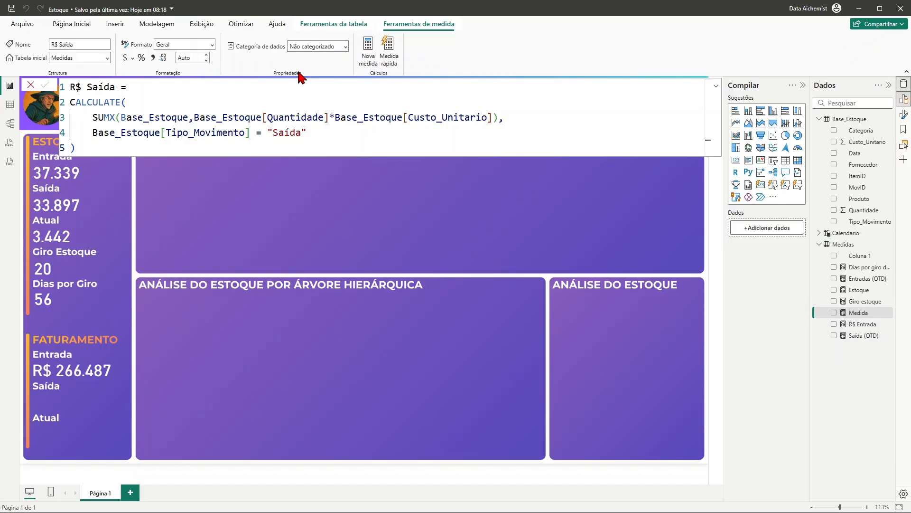
Step: Duplicate the R$ Entrada card, place the copy below Saída under FATURAMENTO, and replace its field with R$ Saída
{"action": "left_click", "coordinate": [110, 377]}
{"action": "key", "text": "ctrl+c"}
{"action": "key", "text": "ctrl+v"}
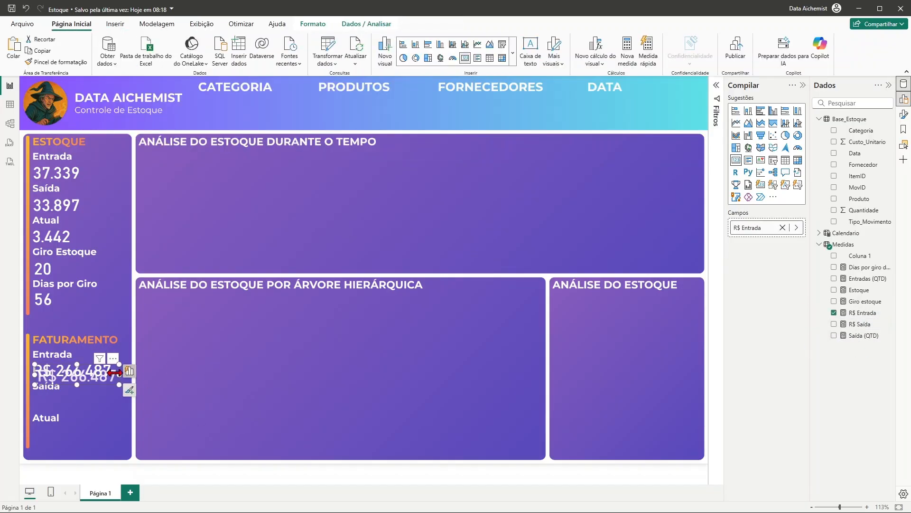
{"action": "left_click_drag", "start_coordinate": [102, 373], "coordinate": [98, 401]}
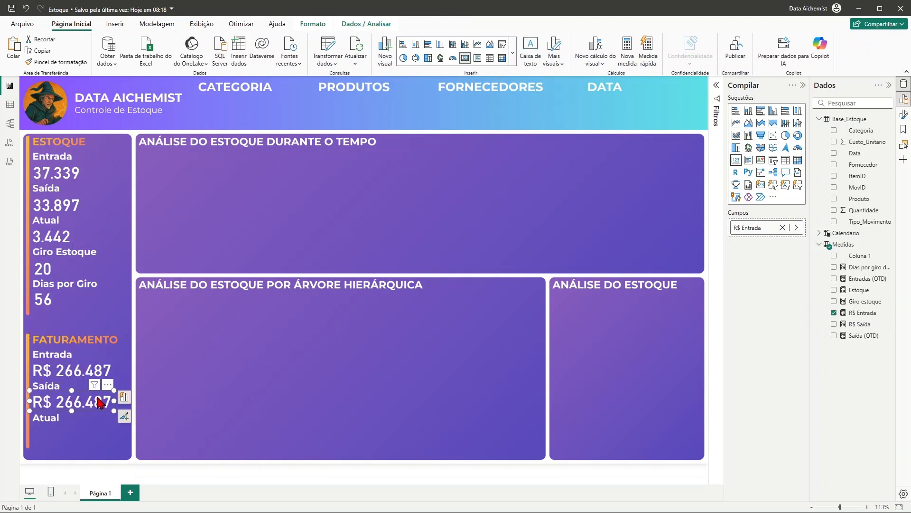
{"action": "left_click", "coordinate": [782, 227]}
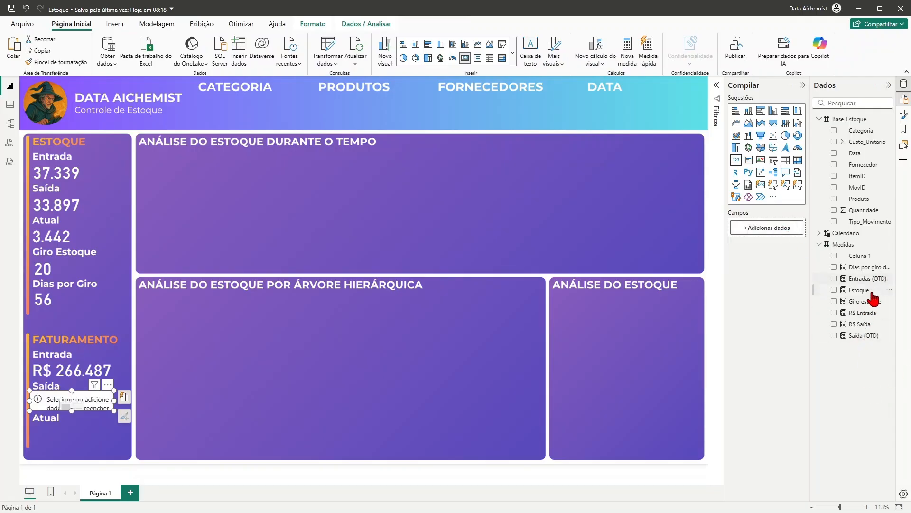
{"action": "left_click_drag", "start_coordinate": [872, 324], "coordinate": [769, 228]}
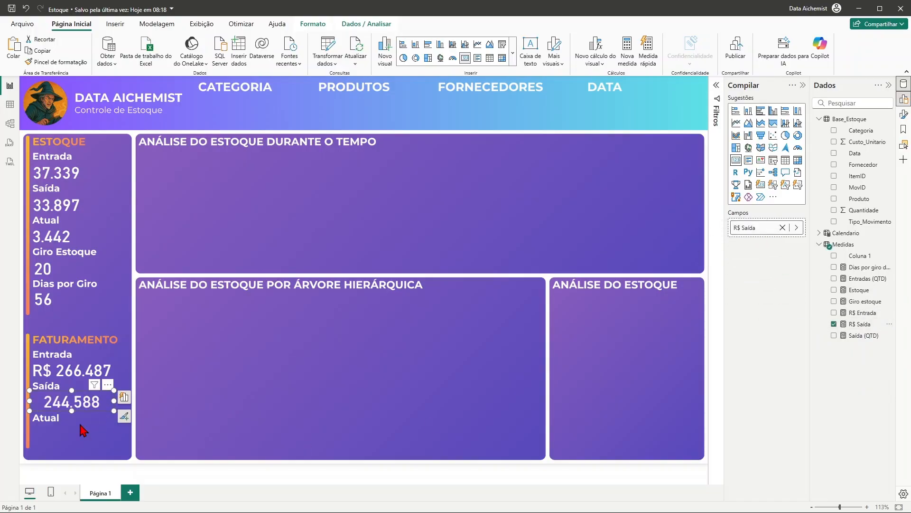
Step: Format the R$ Saída measure as R$ Português (Brasil) currency and widen its card to fit the full value
{"action": "left_click", "coordinate": [860, 324]}
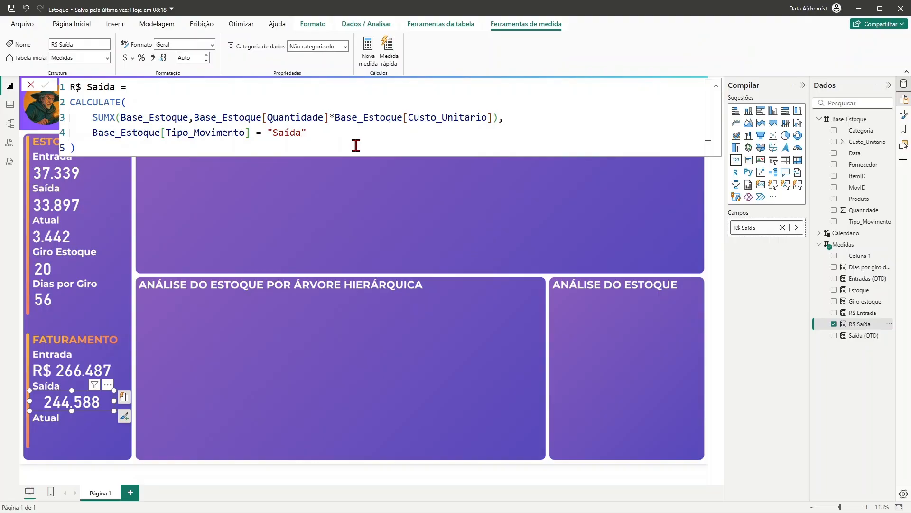
{"action": "left_click", "coordinate": [133, 58]}
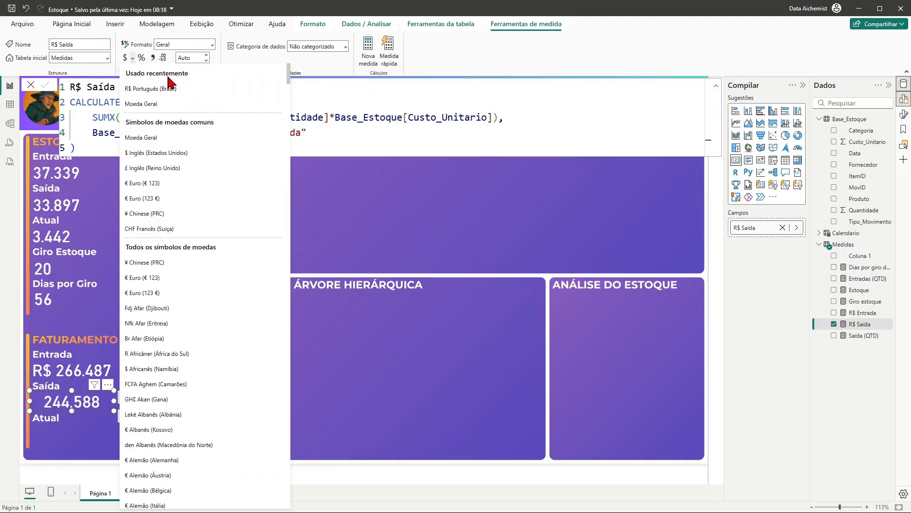
{"action": "left_click", "coordinate": [148, 89]}
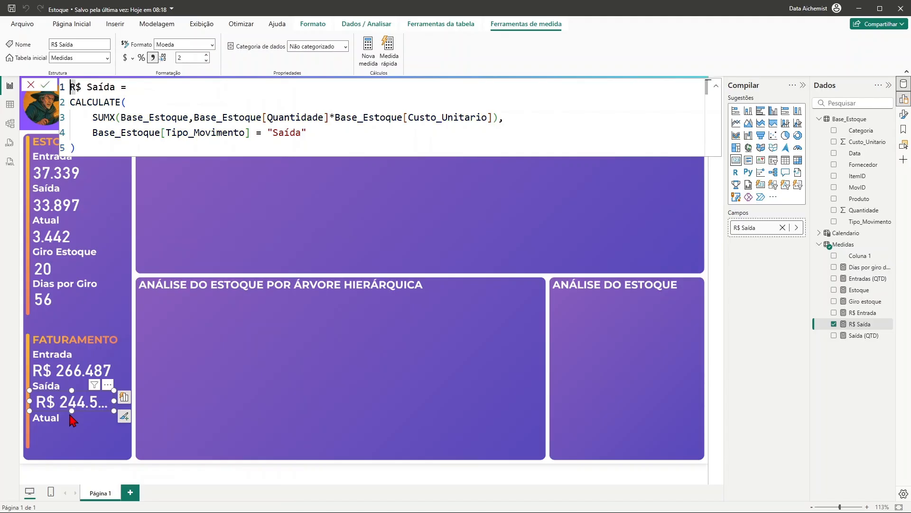
{"action": "left_click_drag", "start_coordinate": [114, 401], "coordinate": [120, 408]}
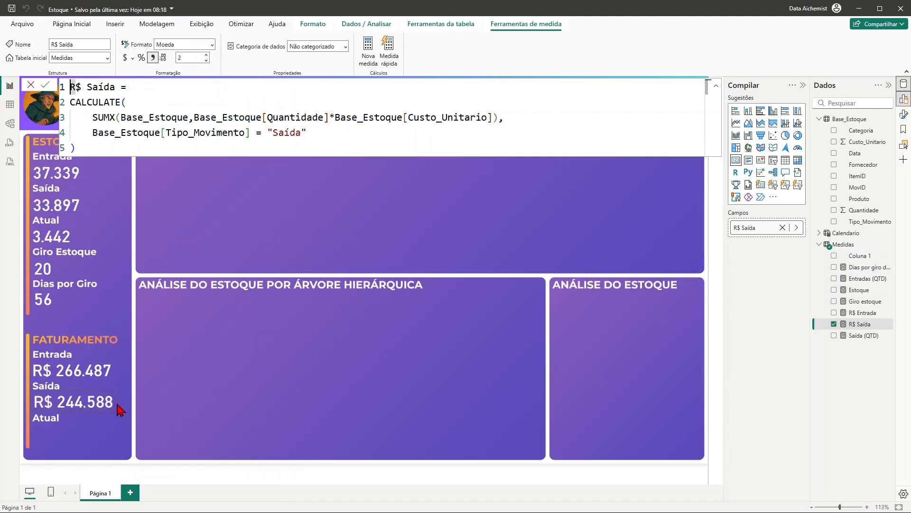
{"action": "left_click", "coordinate": [118, 402]}
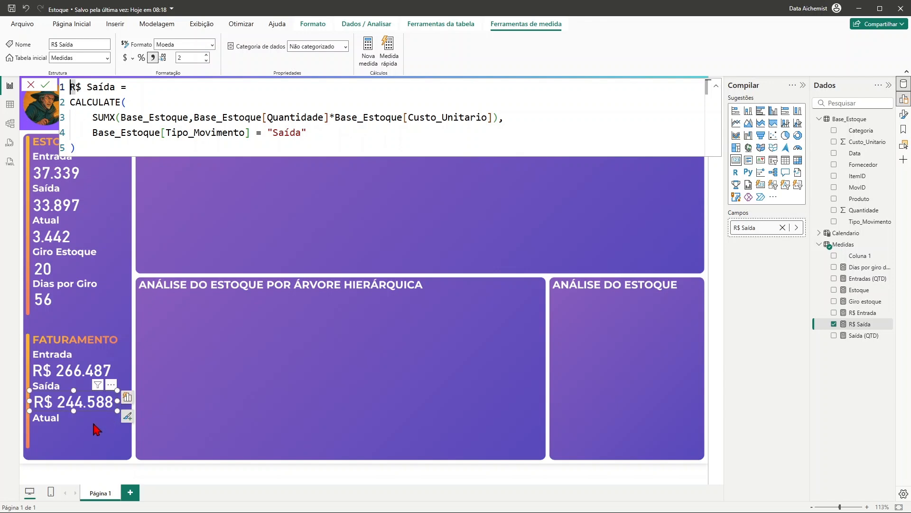
{"action": "left_click", "coordinate": [73, 439]}
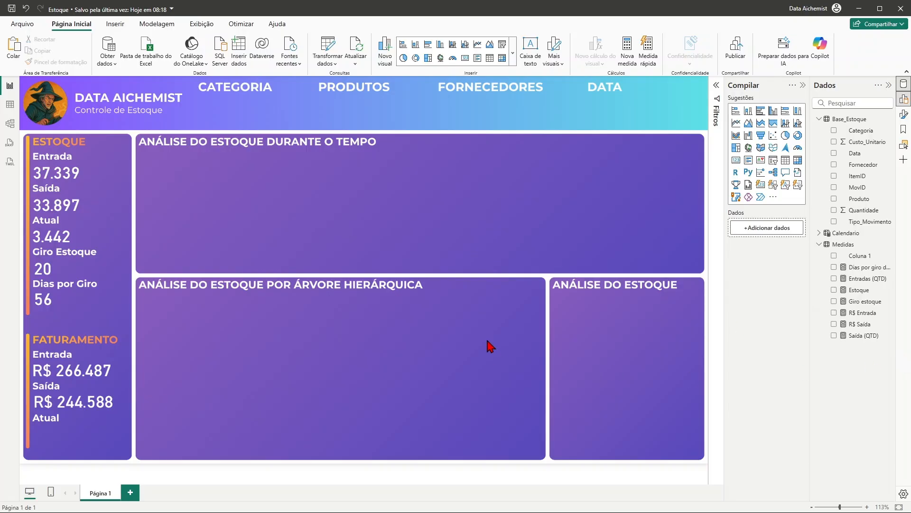
Step: Create a measure R$ Estoque = [R$ Entrada] - [R$ Saída] in the Medidas table and commit it
{"action": "right_click", "coordinate": [848, 246]}
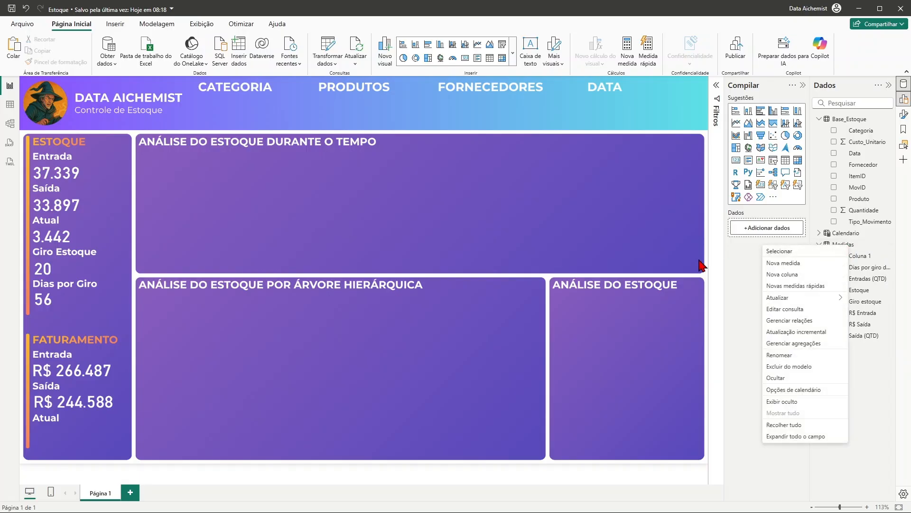
{"action": "left_click", "coordinate": [802, 263]}
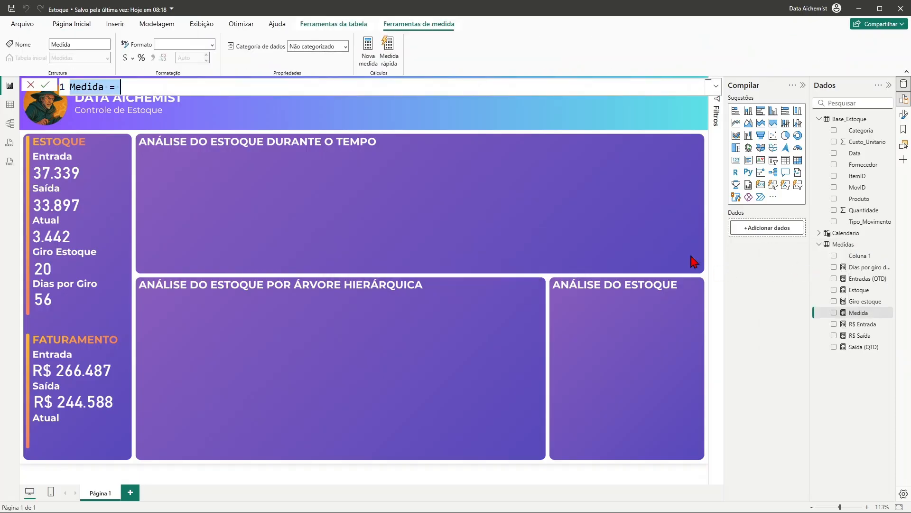
{"action": "type", "text": "R$ Estoque"}
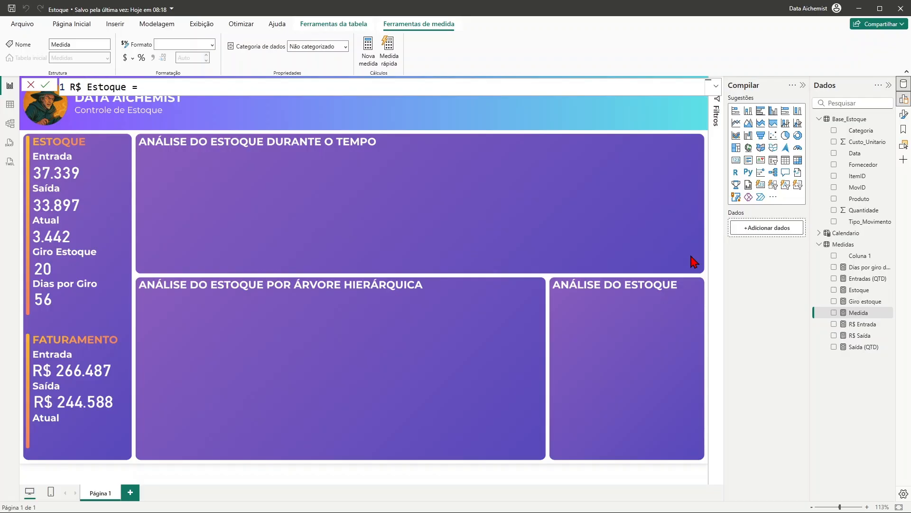
{"action": "type", "text": "ent"}
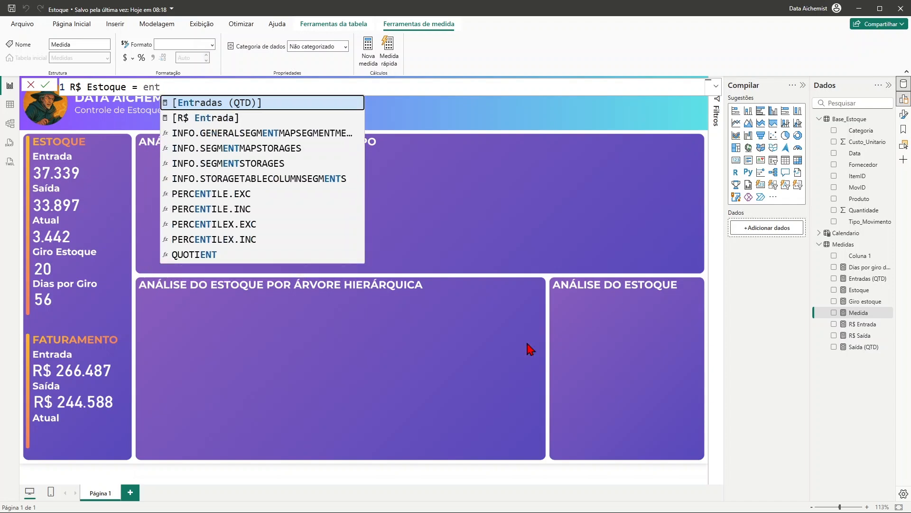
{"action": "left_click", "coordinate": [216, 119]}
{"action": "type", "text": "- "}
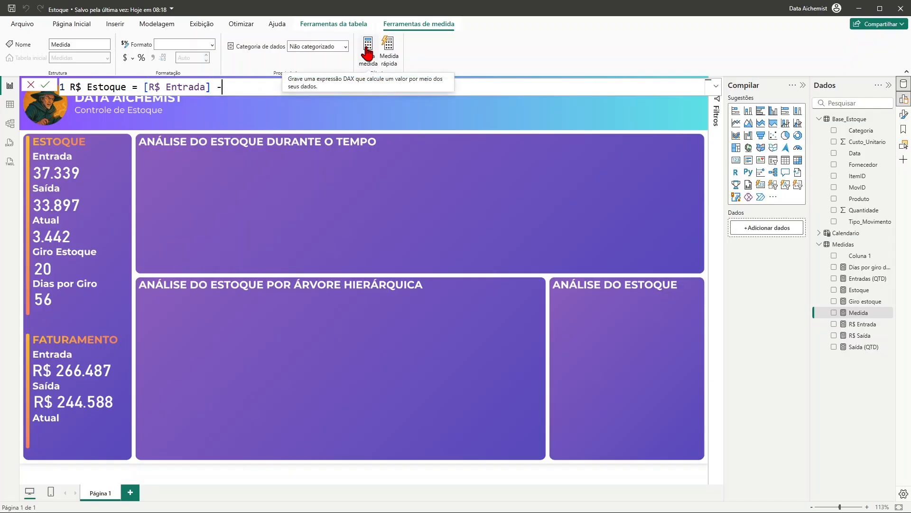
{"action": "type", "text": "sai"}
{"action": "key", "text": "BackSpace"}
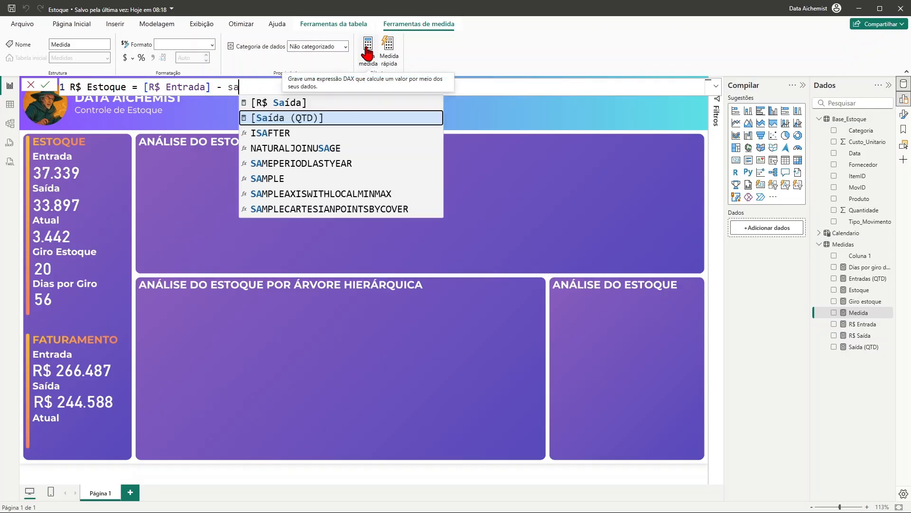
{"action": "left_click", "coordinate": [305, 105]}
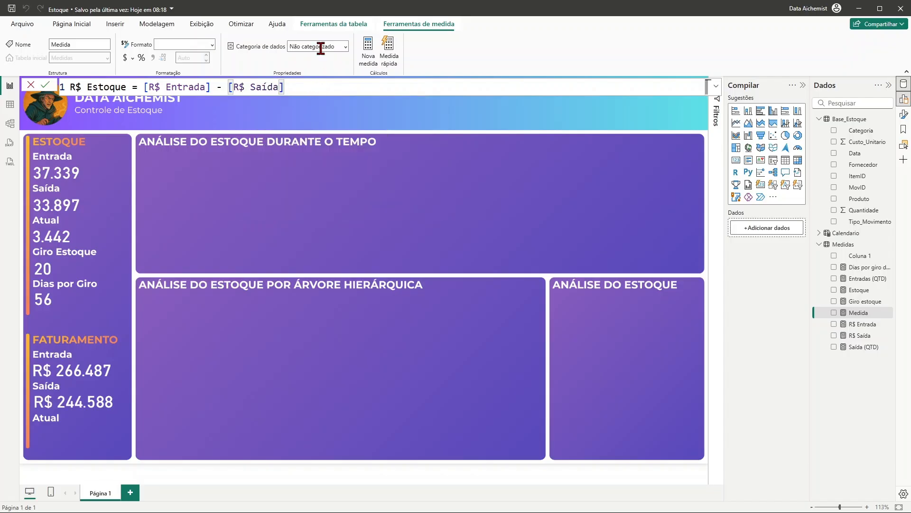
{"action": "key", "text": "Return"}
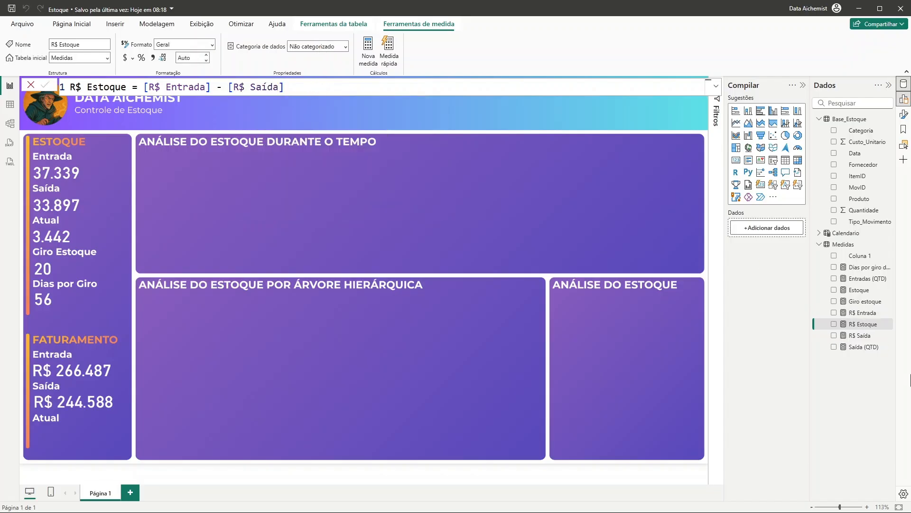
Step: Duplicate the R$ Saída card, place the copy below Atual under FATURAMENTO, and replace its field with R$ Estoque
{"action": "left_click", "coordinate": [64, 413]}
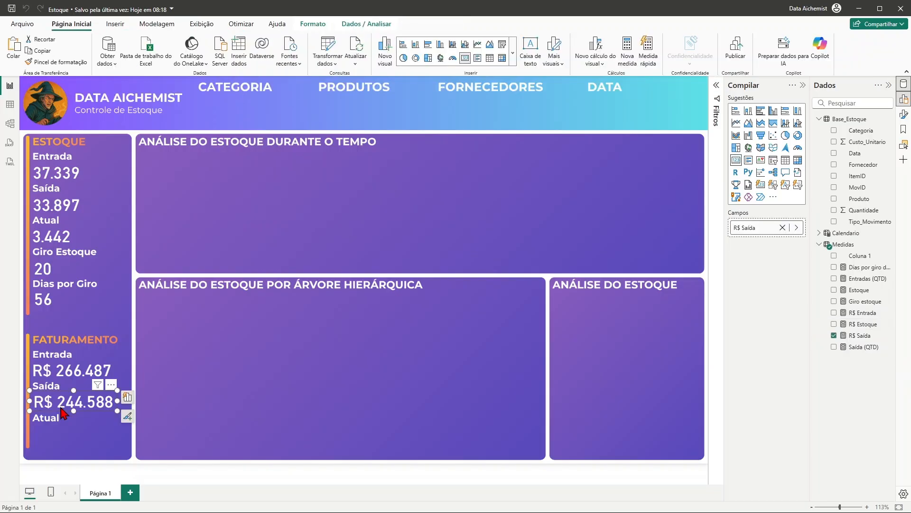
{"action": "key", "text": "ctrl+c"}
{"action": "key", "text": "ctrl+v"}
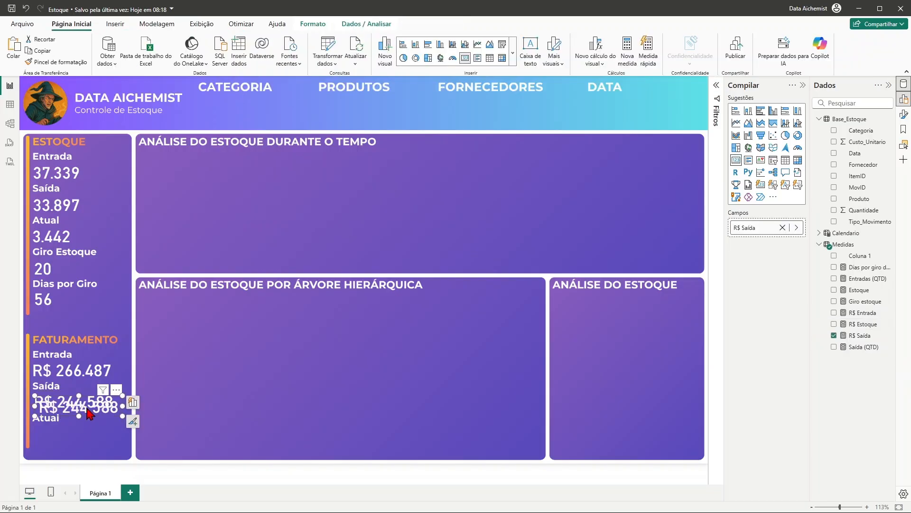
{"action": "left_click_drag", "start_coordinate": [87, 413], "coordinate": [87, 439]}
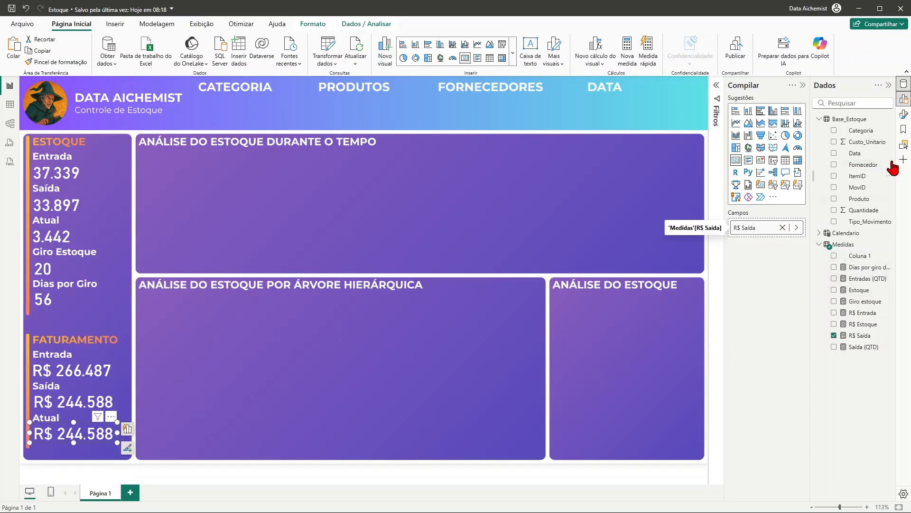
{"action": "left_click", "coordinate": [783, 228]}
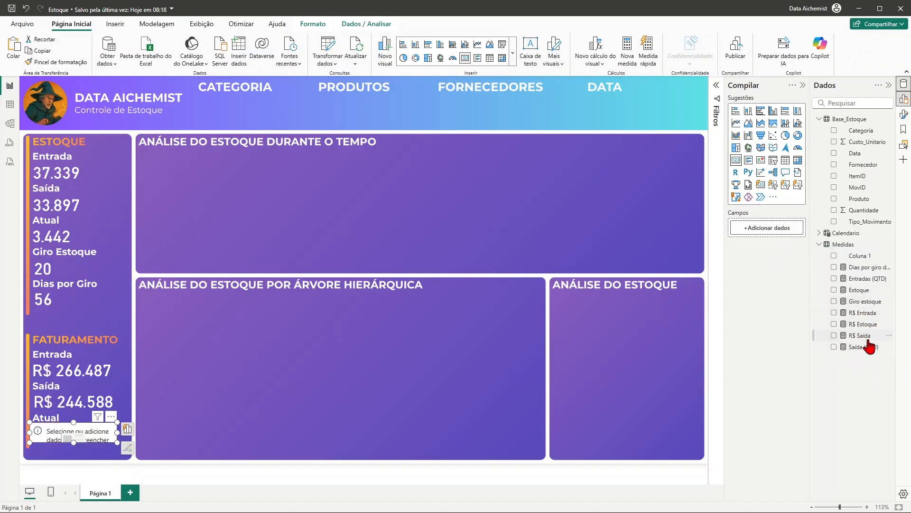
{"action": "left_click_drag", "start_coordinate": [870, 327], "coordinate": [776, 235]}
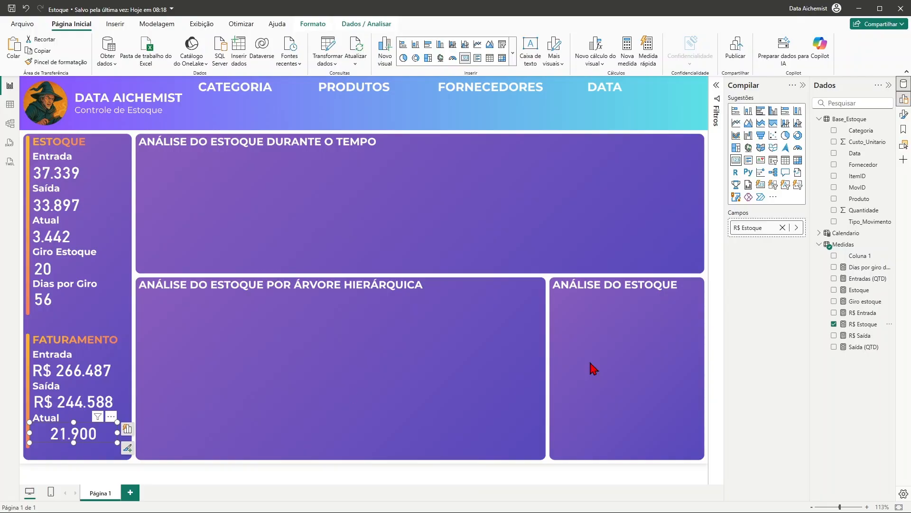
Step: Format the R$ Estoque measure as R$ Português (Brasil) currency and narrow its card to line up with the cards above
{"action": "left_click", "coordinate": [863, 325]}
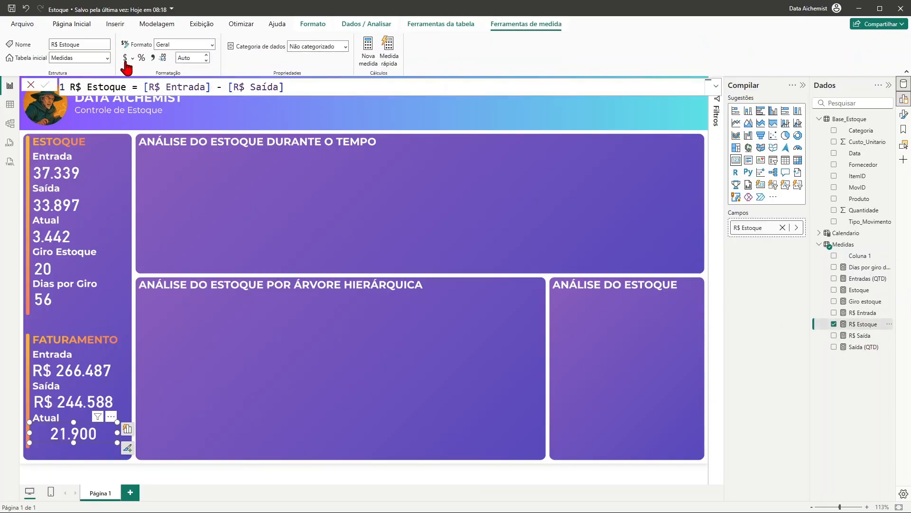
{"action": "left_click", "coordinate": [133, 58]}
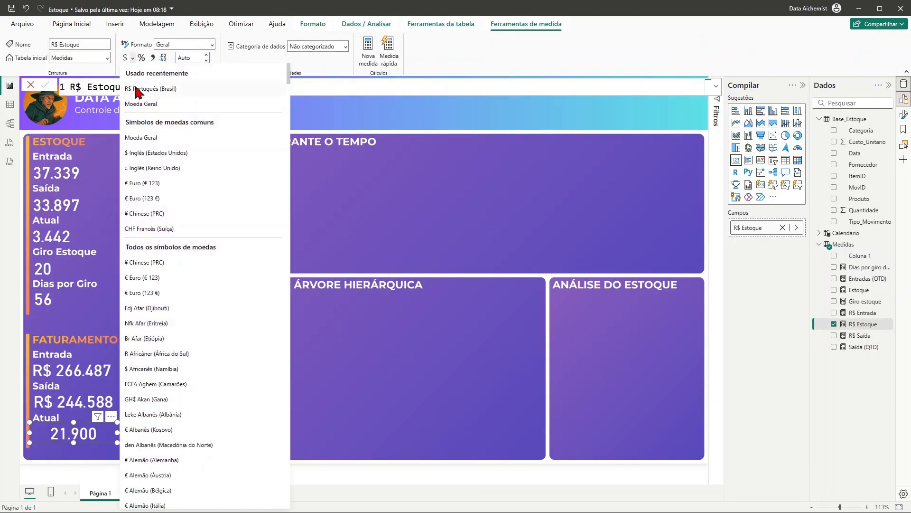
{"action": "left_click", "coordinate": [150, 91]}
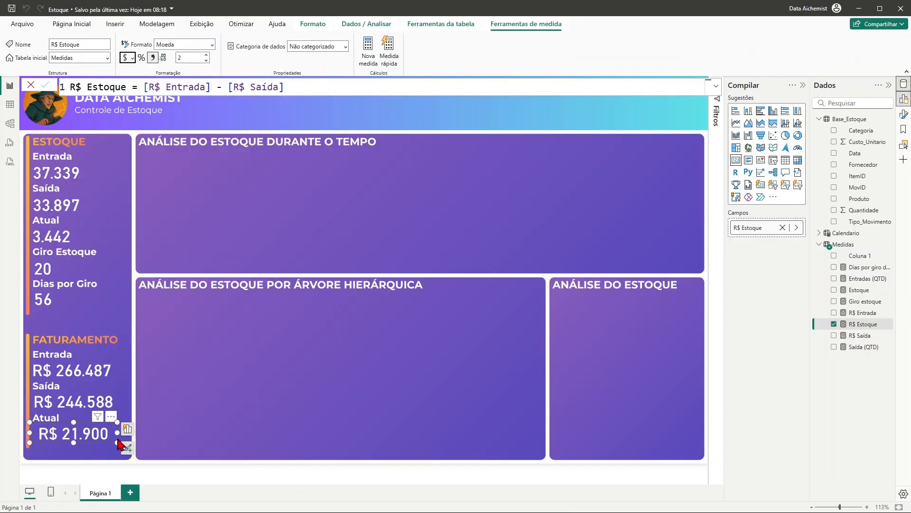
{"action": "left_click_drag", "start_coordinate": [115, 432], "coordinate": [104, 433]}
{"action": "left_click", "coordinate": [276, 377]}
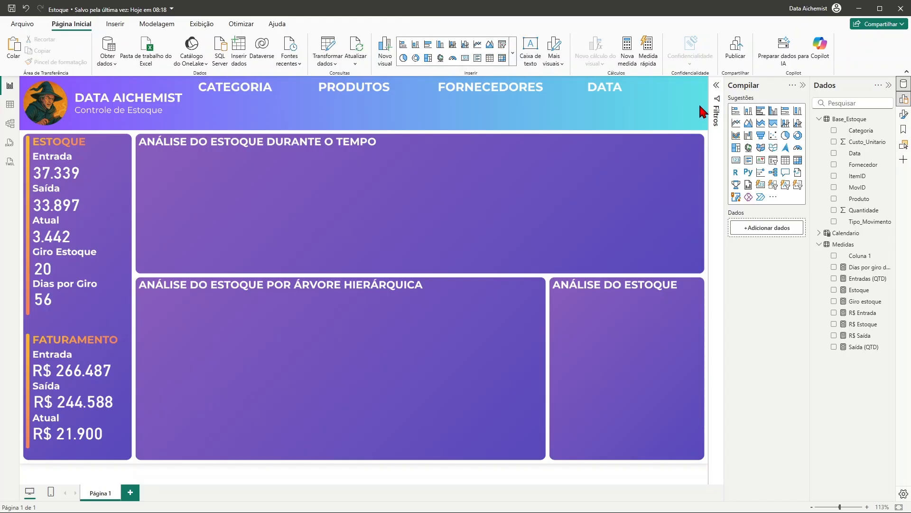
Step: Insert a slicer over the central area, fill it with the Categoria field, and enlarge it to about 368 wide by 329 high
{"action": "left_click", "coordinate": [513, 59]}
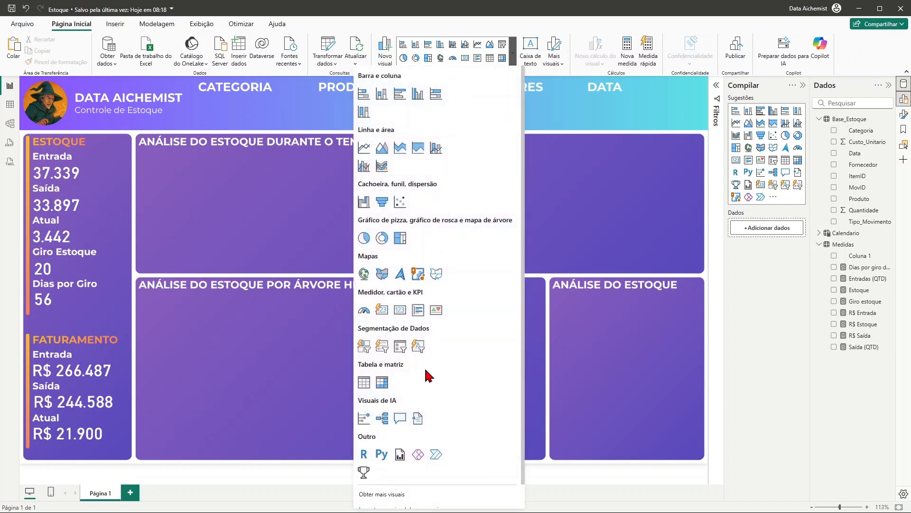
{"action": "scroll", "coordinate": [454, 270], "scroll_direction": "down", "scroll_amount": 2}
{"action": "scroll", "coordinate": [451, 266], "scroll_direction": "up", "scroll_amount": 2}
{"action": "left_click", "coordinate": [502, 48]}
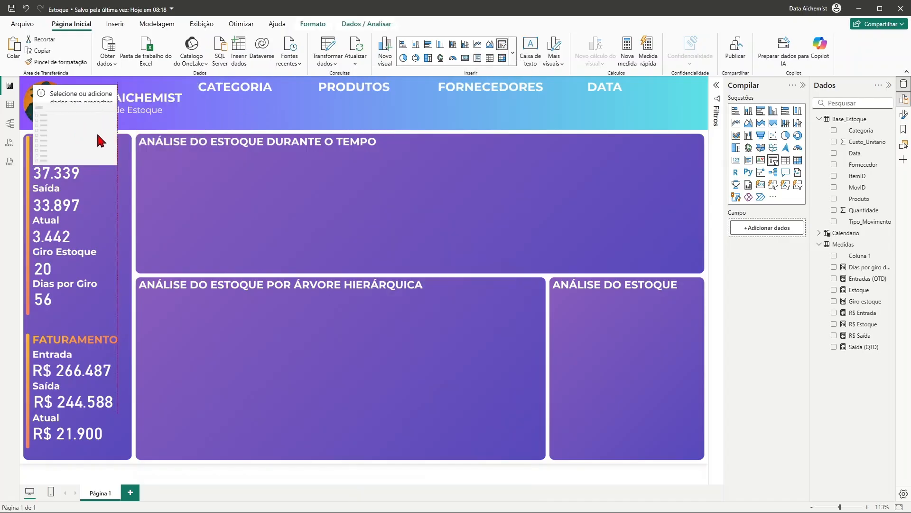
{"action": "left_click_drag", "start_coordinate": [111, 124], "coordinate": [439, 213]}
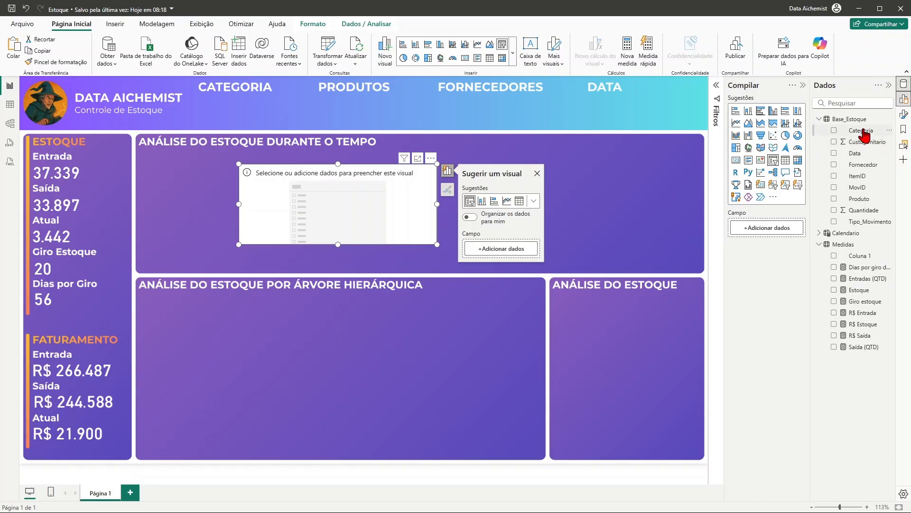
{"action": "left_click_drag", "start_coordinate": [864, 134], "coordinate": [362, 211]}
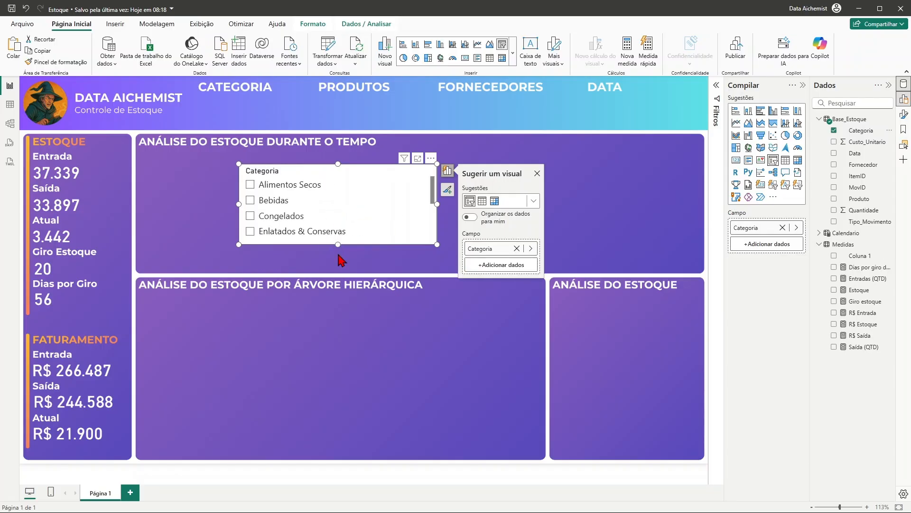
{"action": "left_click_drag", "start_coordinate": [339, 256], "coordinate": [332, 342]}
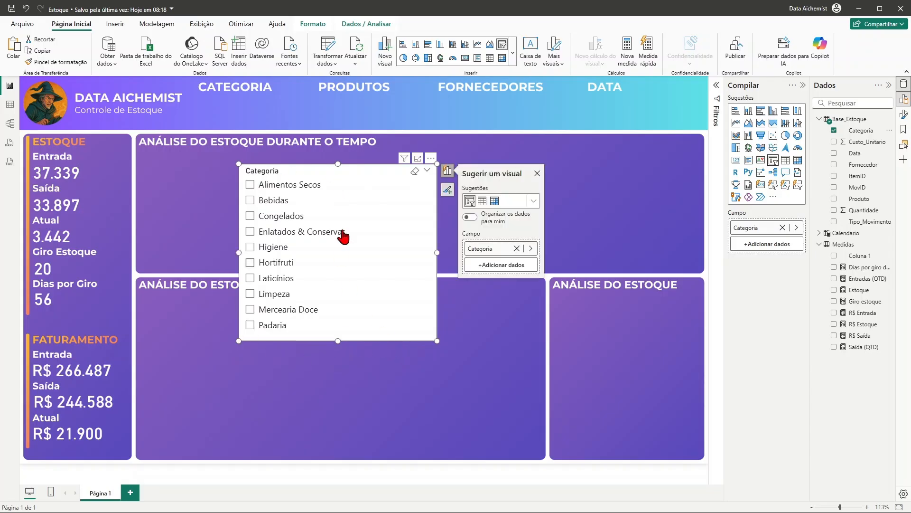
Step: Set the Categoria slicer's style to Suspenso after trying Bloco, and check its expanded list of categories
{"action": "left_click", "coordinate": [803, 85]}
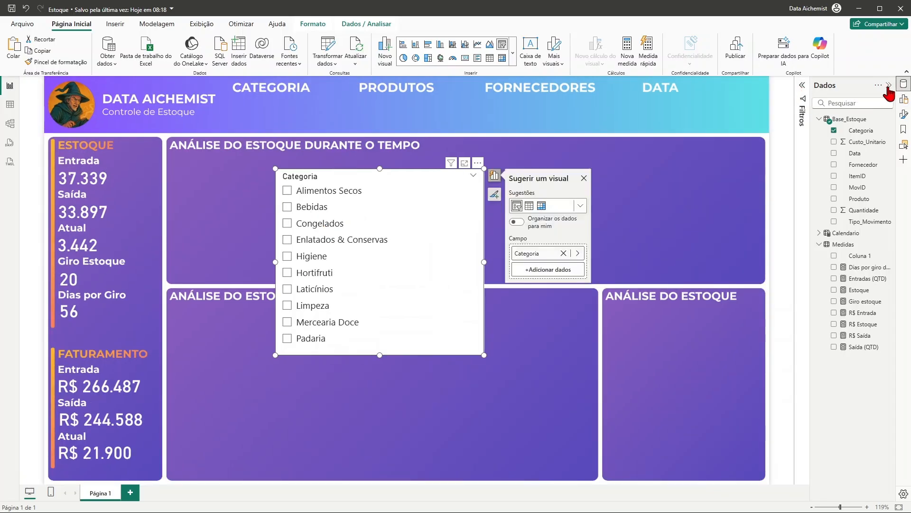
{"action": "left_click", "coordinate": [889, 86]}
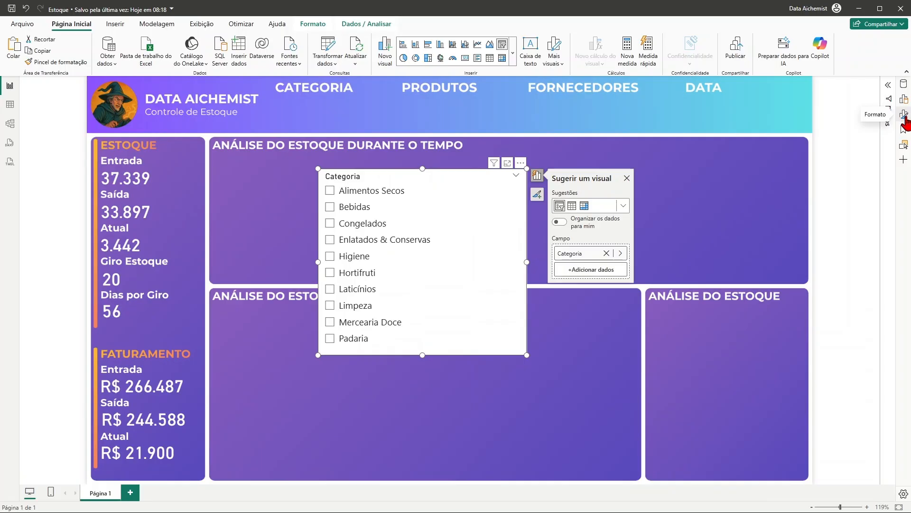
{"action": "left_click", "coordinate": [904, 115]}
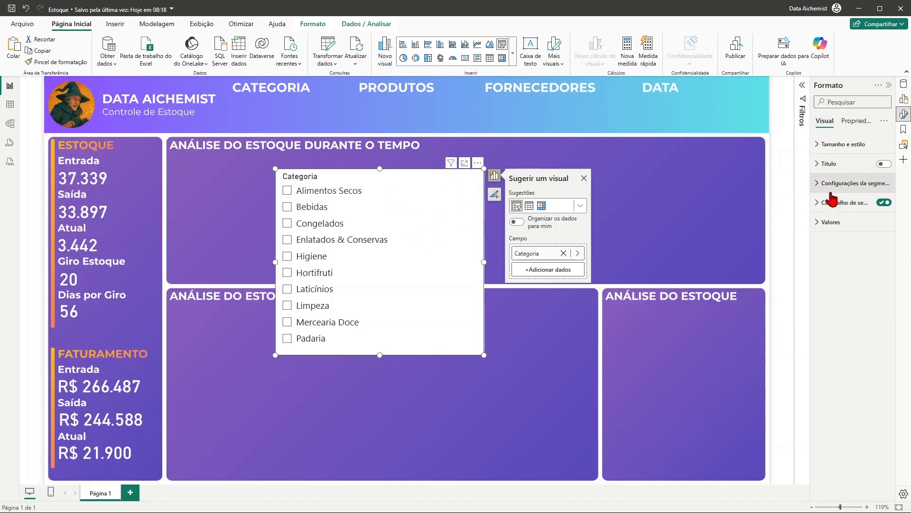
{"action": "left_click", "coordinate": [818, 186]}
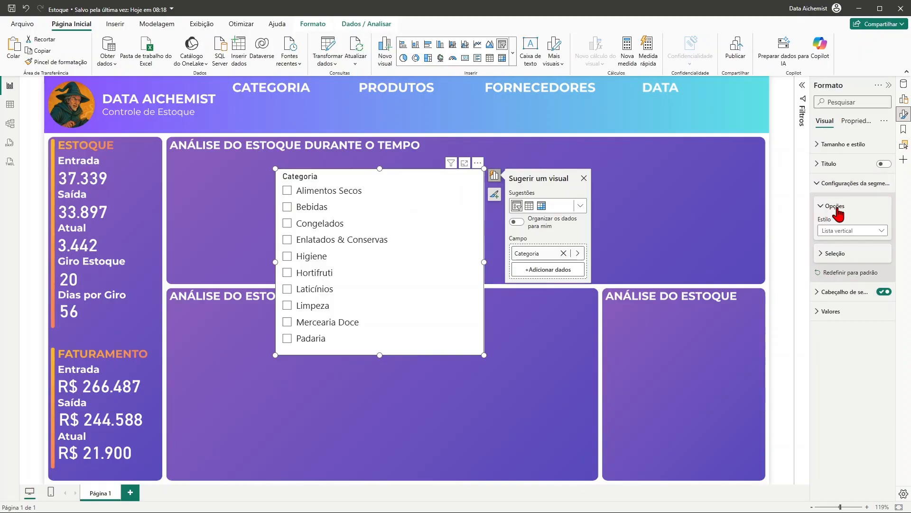
{"action": "left_click", "coordinate": [870, 232]}
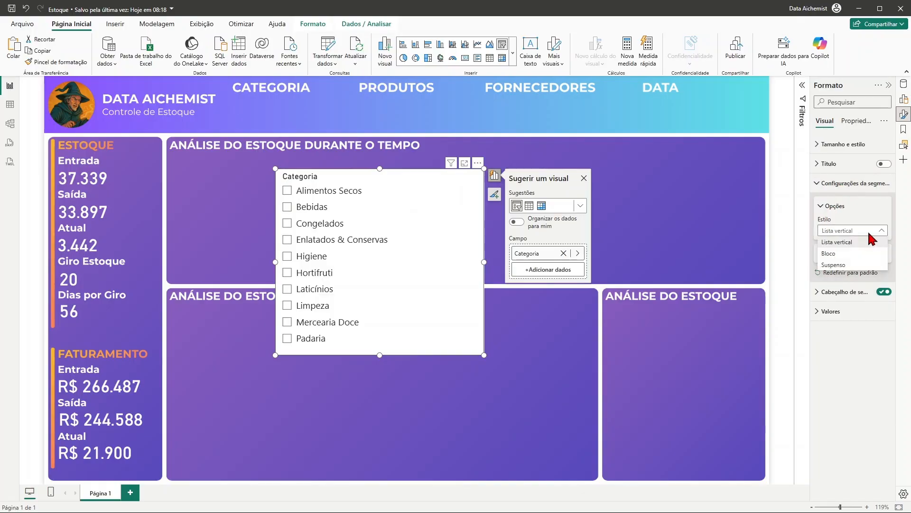
{"action": "left_click", "coordinate": [842, 254]}
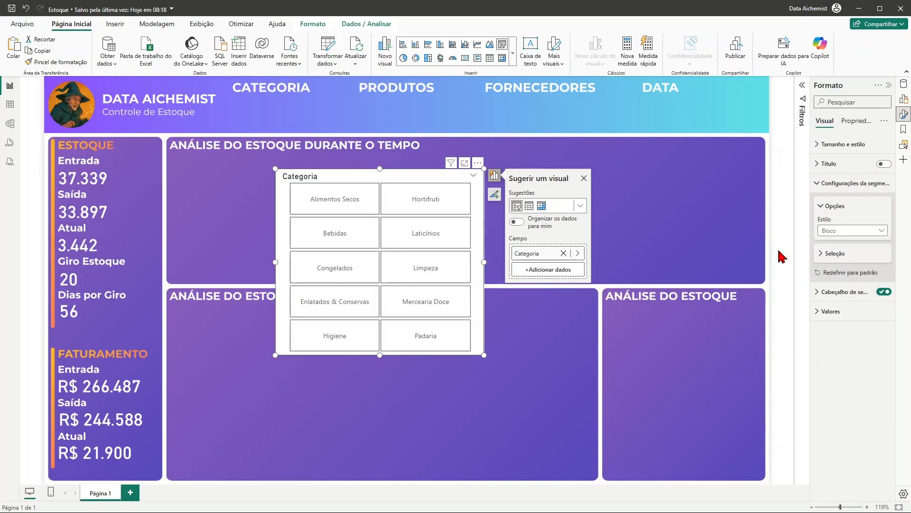
{"action": "left_click", "coordinate": [839, 232]}
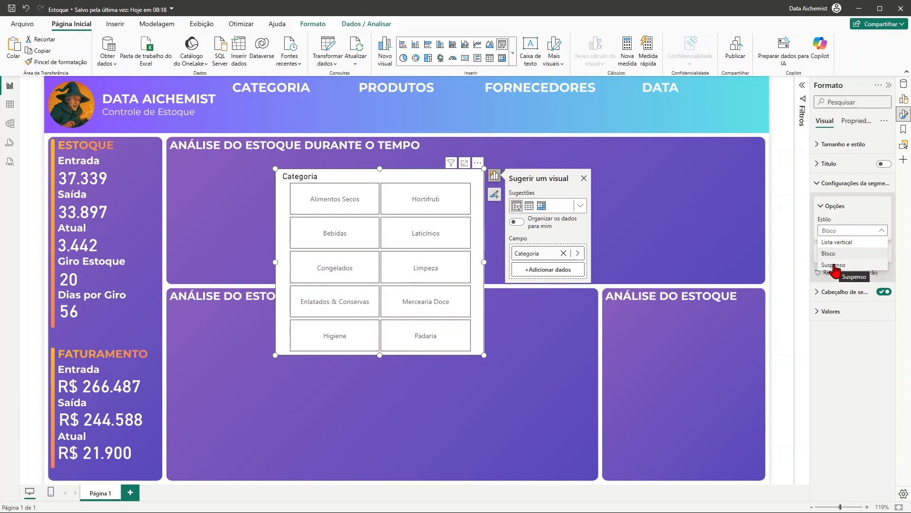
{"action": "left_click", "coordinate": [831, 264]}
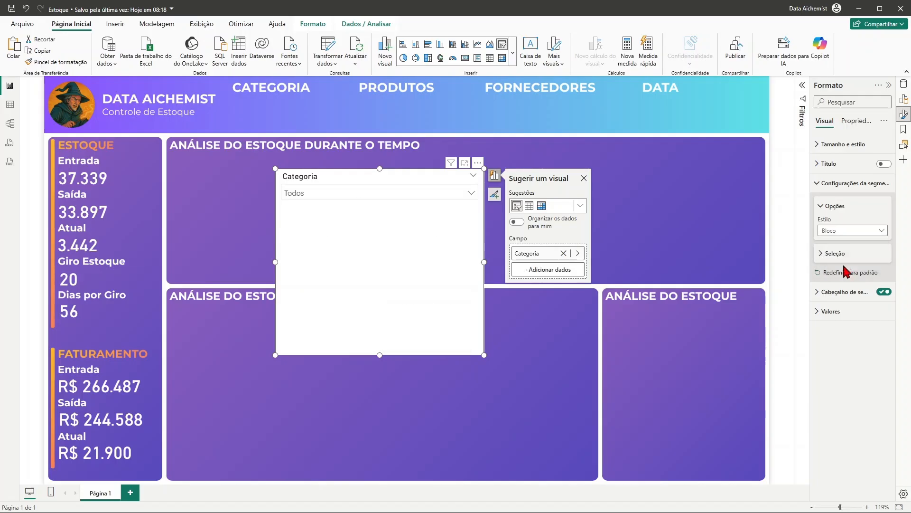
{"action": "left_click", "coordinate": [471, 194]}
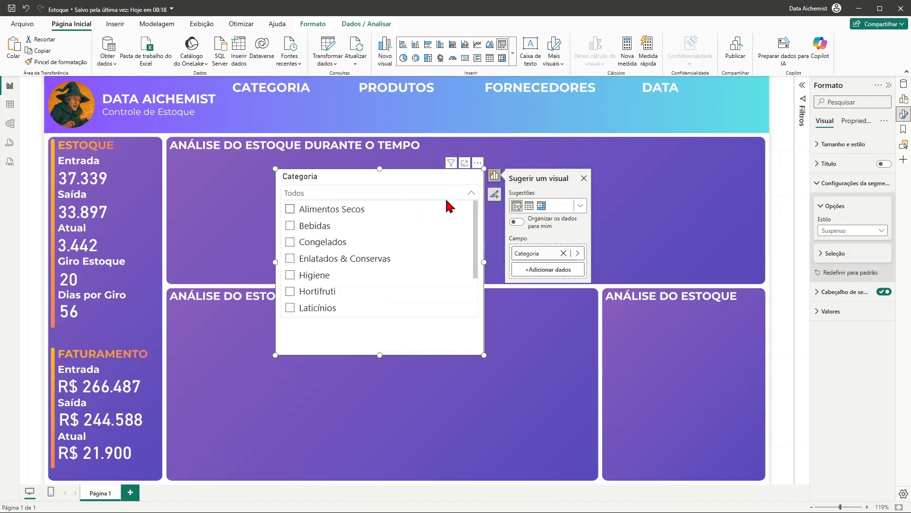
{"action": "left_click", "coordinate": [470, 194]}
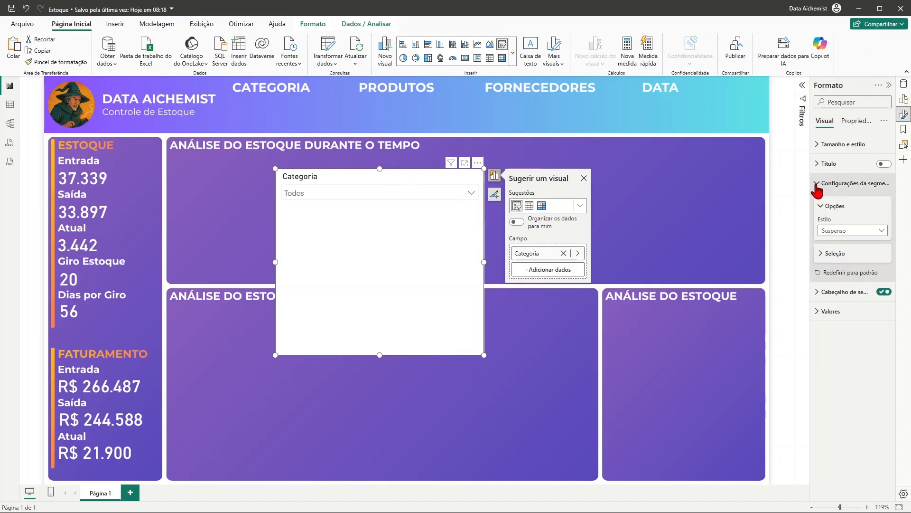
Step: Turn off the Categoria slicer's background (Tela de fundo)
{"action": "left_click", "coordinate": [822, 186]}
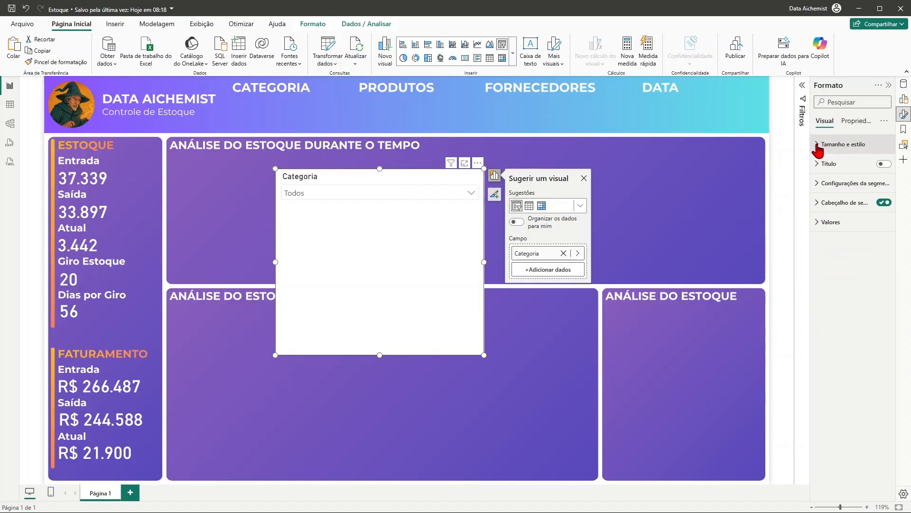
{"action": "left_click", "coordinate": [818, 145]}
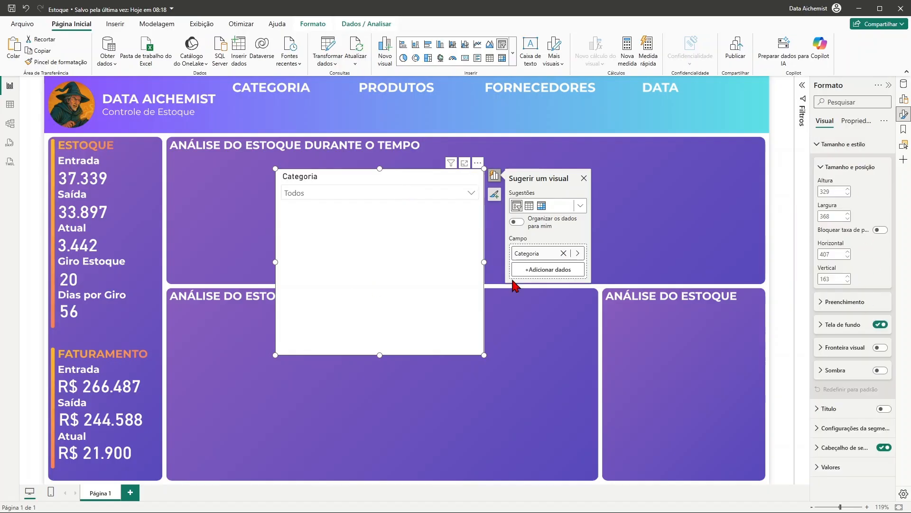
{"action": "left_click", "coordinate": [884, 324]}
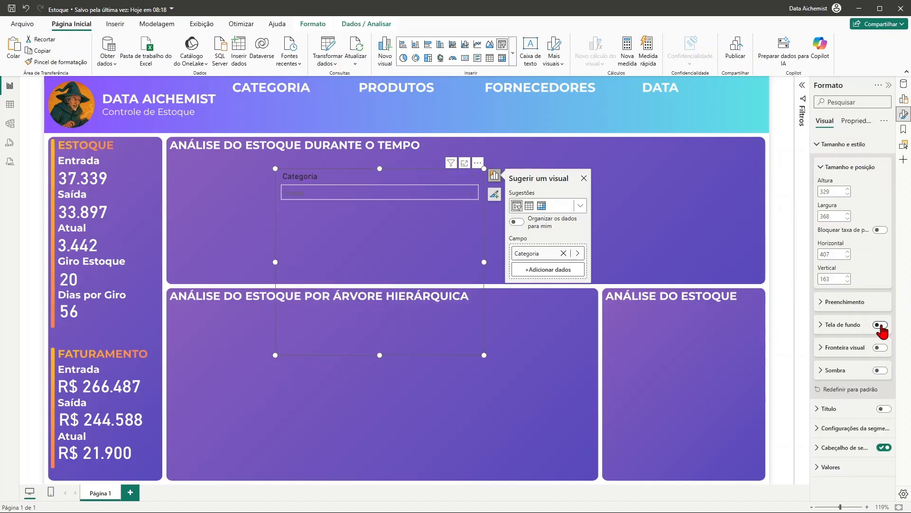
Step: Reduce the Categoria slicer's height to about 82 and turn off its header (Cabeçalho de segmentação)
{"action": "left_click_drag", "start_coordinate": [379, 354], "coordinate": [378, 272]}
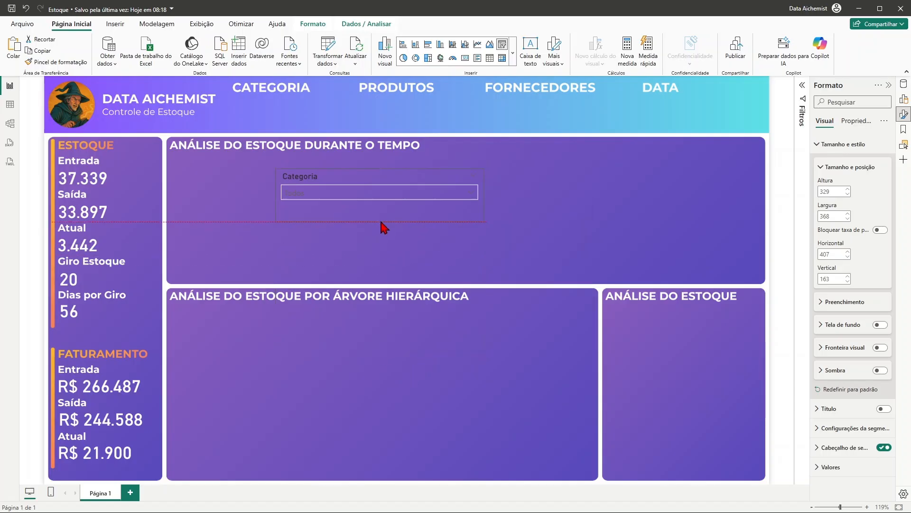
{"action": "left_click_drag", "start_coordinate": [381, 214], "coordinate": [381, 214]}
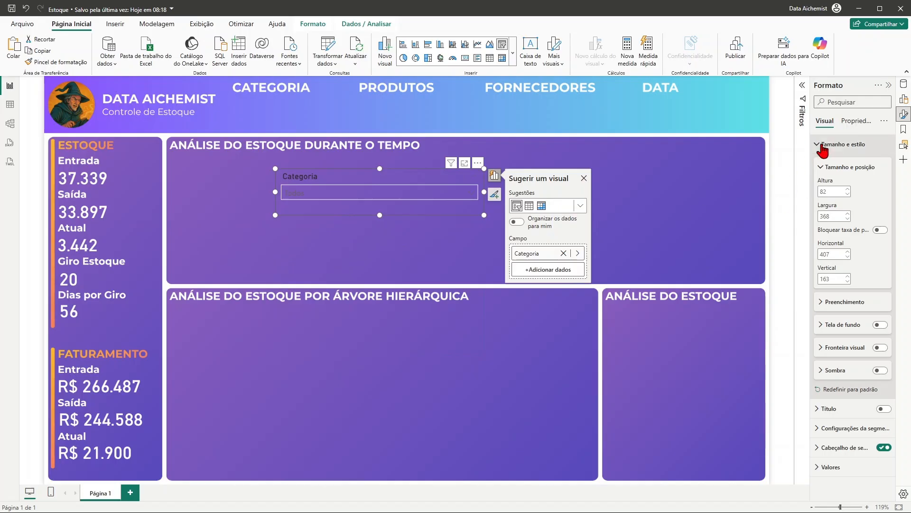
{"action": "left_click", "coordinate": [825, 144]}
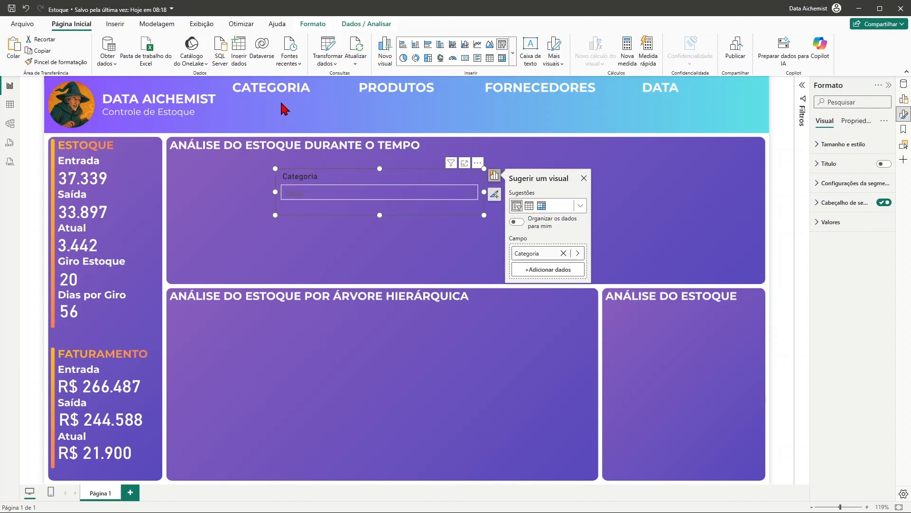
{"action": "left_click", "coordinate": [884, 203]}
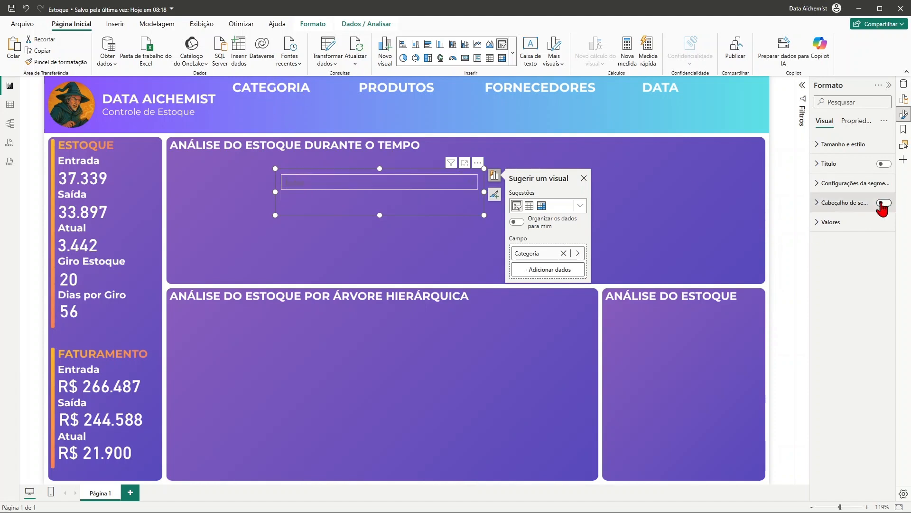
Step: Set the font colour of the Categoria slicer's values to white (Branco) and check the expanded list
{"action": "left_click", "coordinate": [819, 223]}
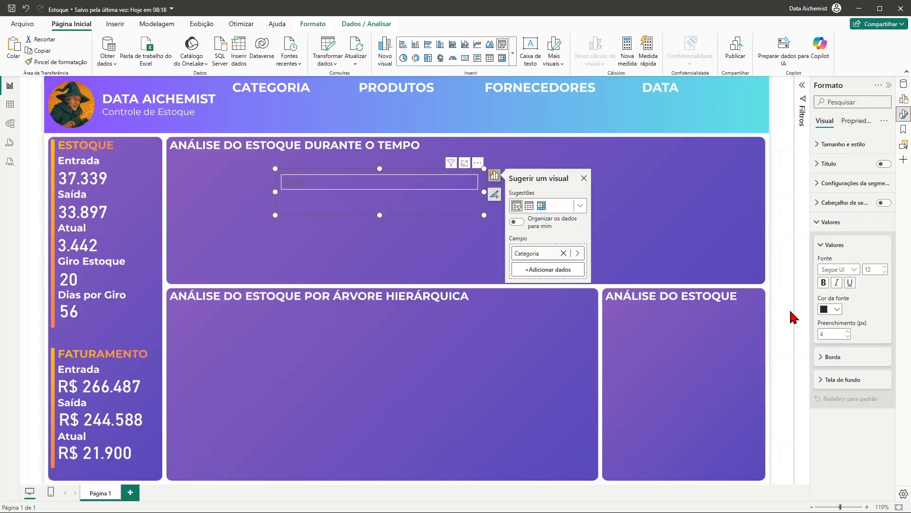
{"action": "left_click", "coordinate": [839, 311]}
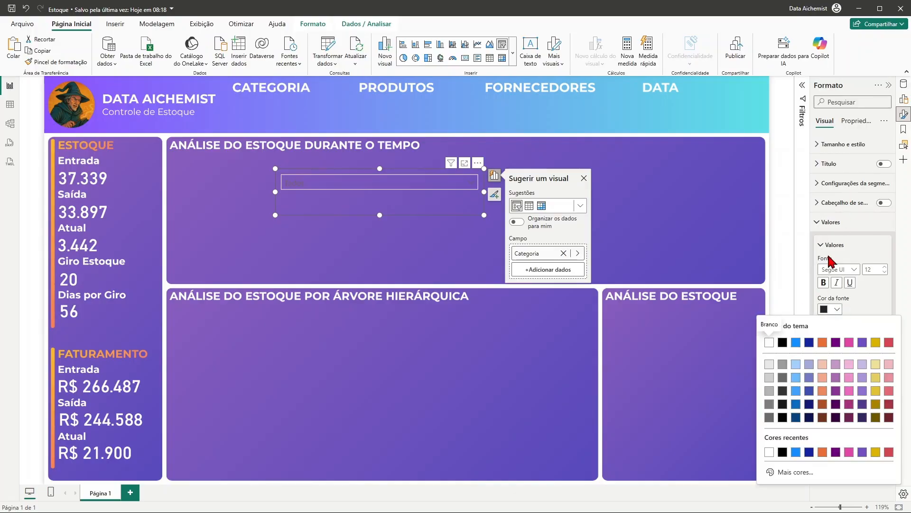
{"action": "left_click", "coordinate": [769, 343]}
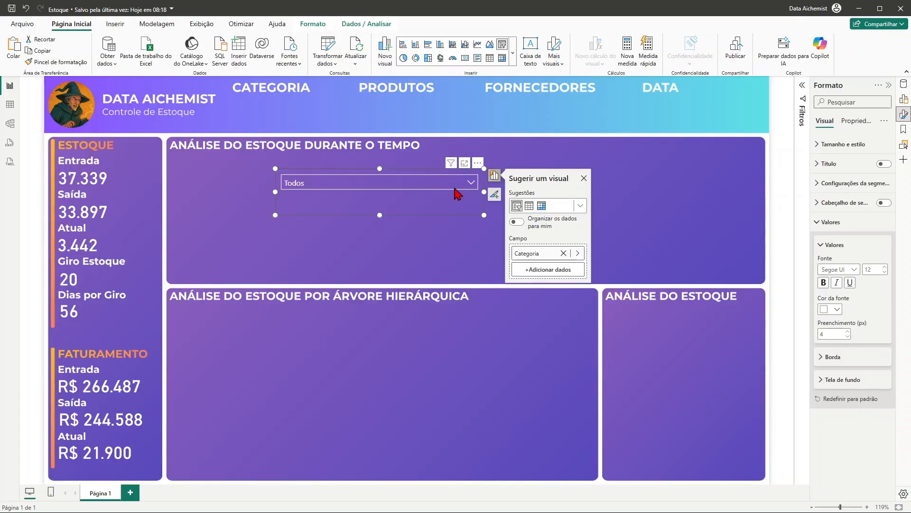
{"action": "left_click", "coordinate": [471, 183]}
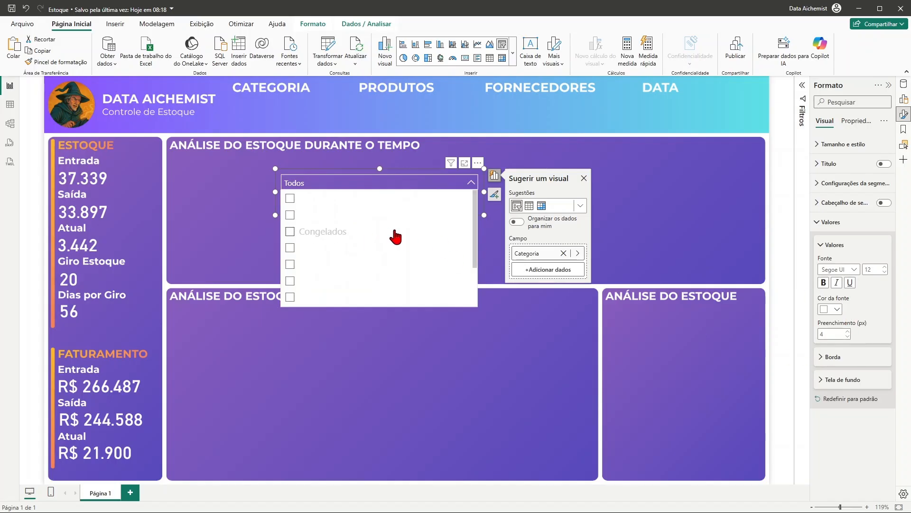
Step: Set the background colour of the Categoria slicer's values to violet after trying dark purple, and check the expanded list
{"action": "left_click", "coordinate": [820, 380]}
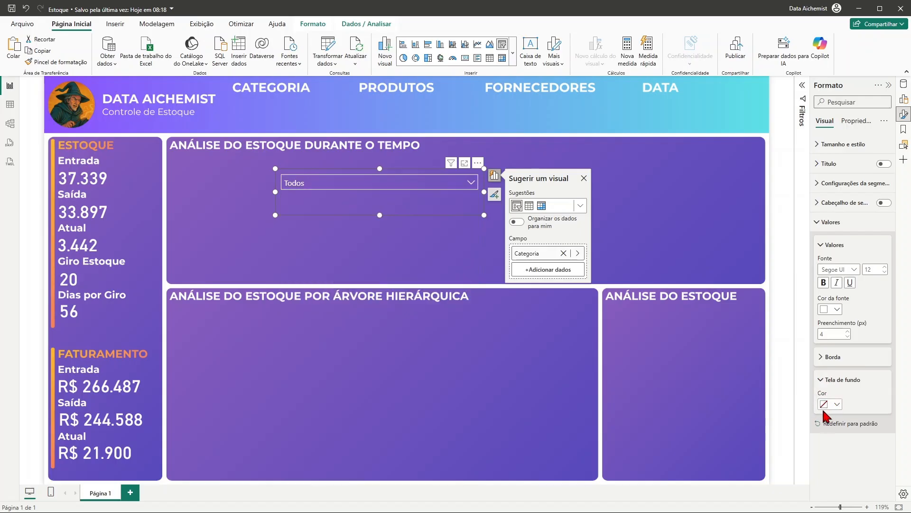
{"action": "left_click", "coordinate": [837, 404]}
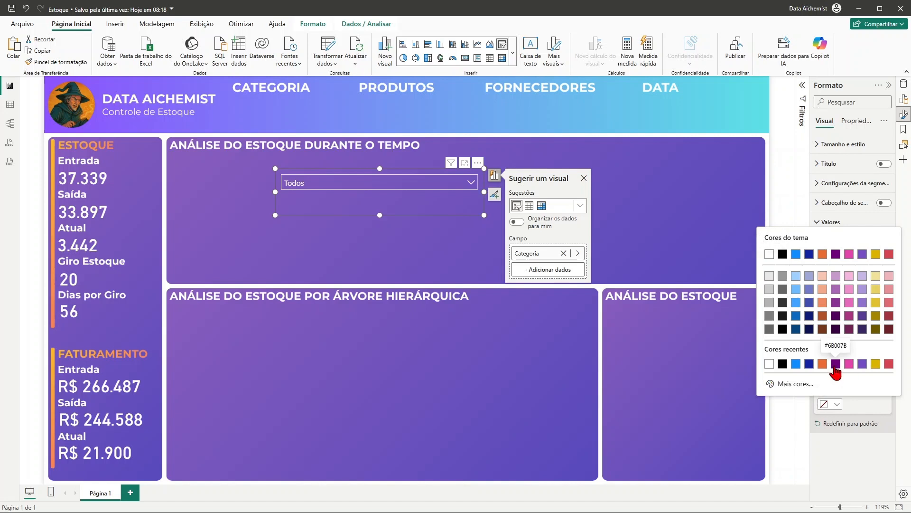
{"action": "left_click", "coordinate": [837, 364]}
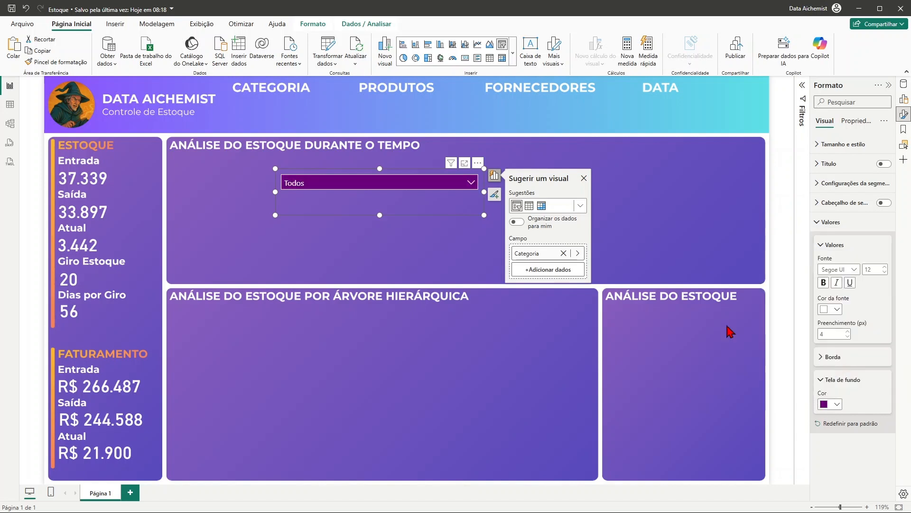
{"action": "left_click", "coordinate": [831, 403]}
{"action": "left_click", "coordinate": [866, 370]}
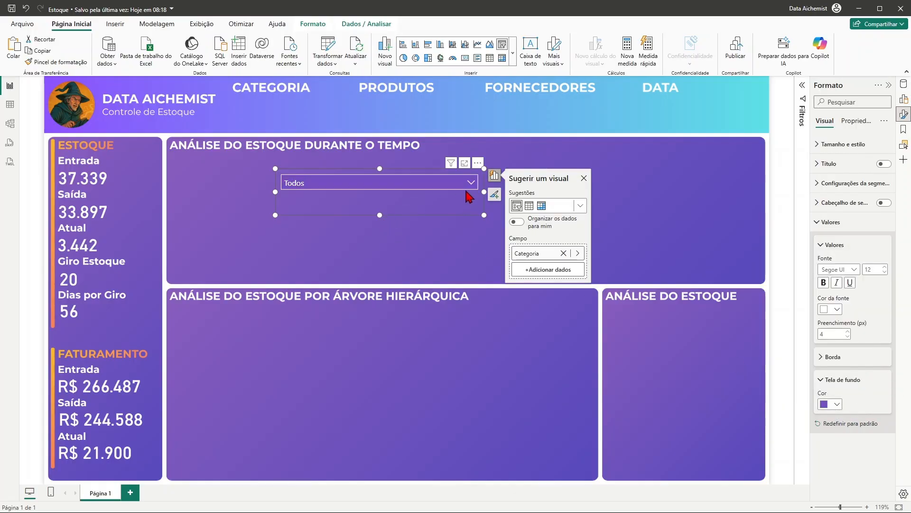
{"action": "left_click", "coordinate": [471, 183]}
{"action": "left_click", "coordinate": [472, 184]}
{"action": "left_click", "coordinate": [419, 238]}
{"action": "left_click", "coordinate": [383, 196]}
Step: Shrink the Categoria slicer to fit around its dropdown box and align it directly beneath the CATEGORIA heading in the page banner
{"action": "left_click_drag", "start_coordinate": [380, 215], "coordinate": [392, 189]}
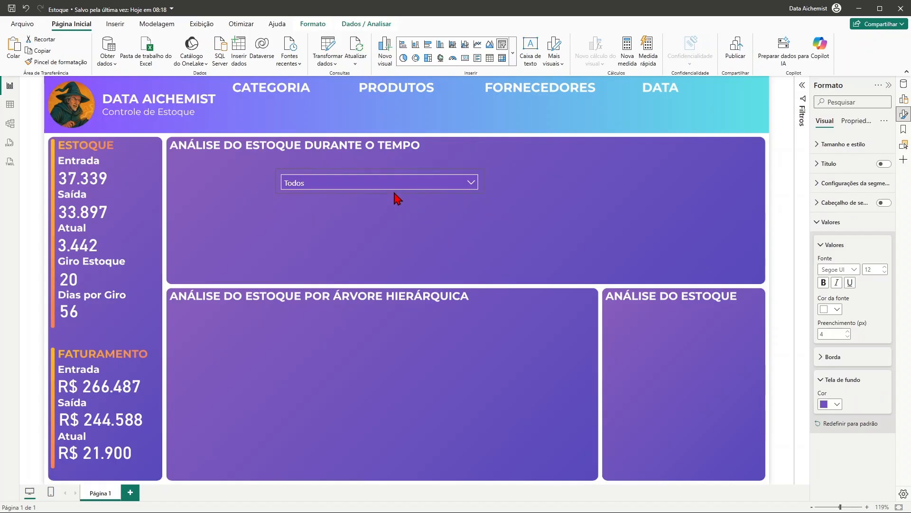
{"action": "left_click_drag", "start_coordinate": [480, 182], "coordinate": [292, 98]}
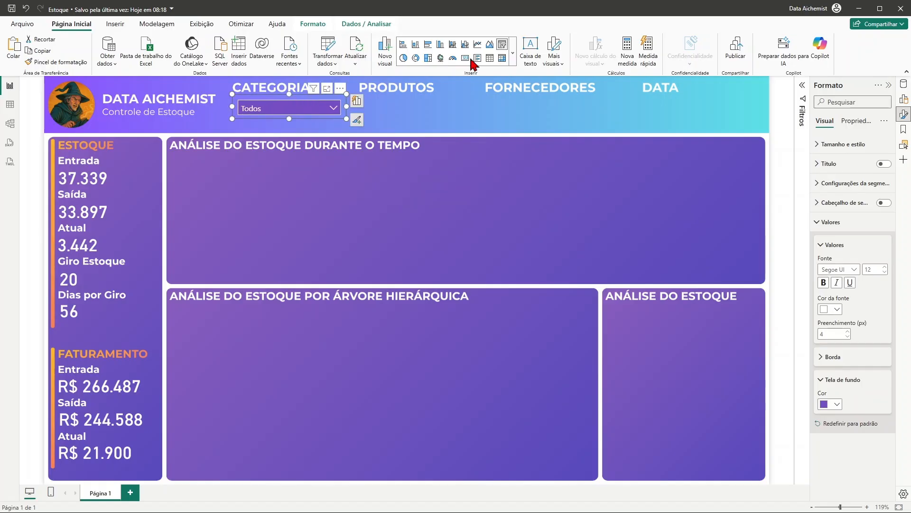
{"action": "key", "text": "Left"}
{"action": "key", "text": "Left"}
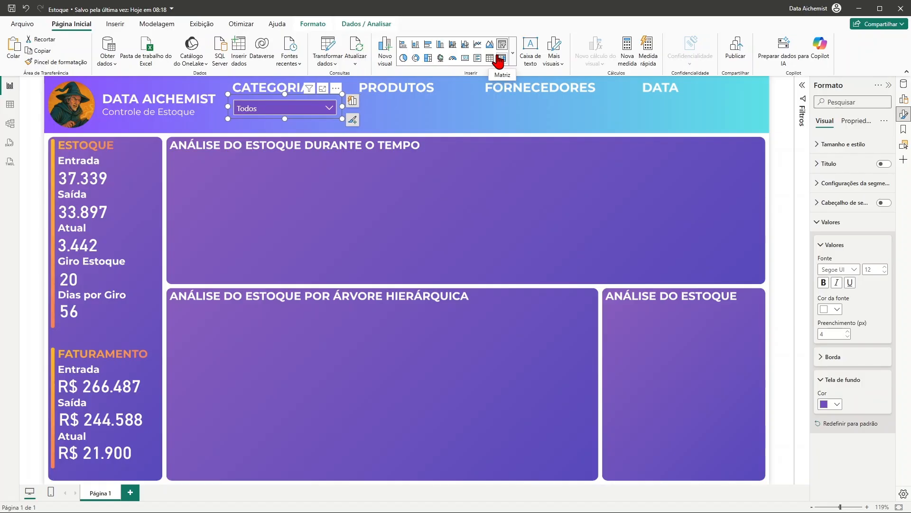
{"action": "key", "text": "Up"}
{"action": "key", "text": "Up"}
{"action": "key", "text": "Up"}
{"action": "key", "text": "Up"}
{"action": "key", "text": "Up"}
{"action": "key", "text": "Up"}
{"action": "key", "text": "Left"}
{"action": "key", "text": "Left"}
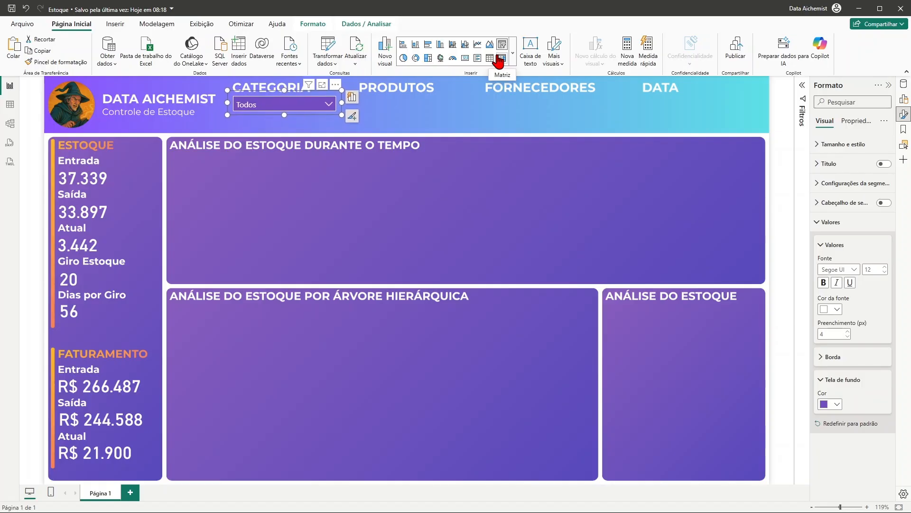
{"action": "key", "text": "Down"}
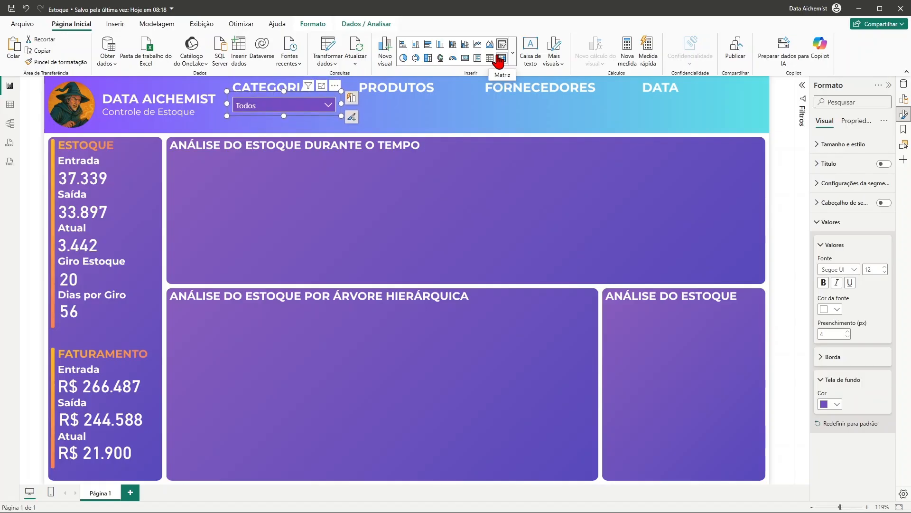
{"action": "key", "text": "Right"}
{"action": "key", "text": "Right"}
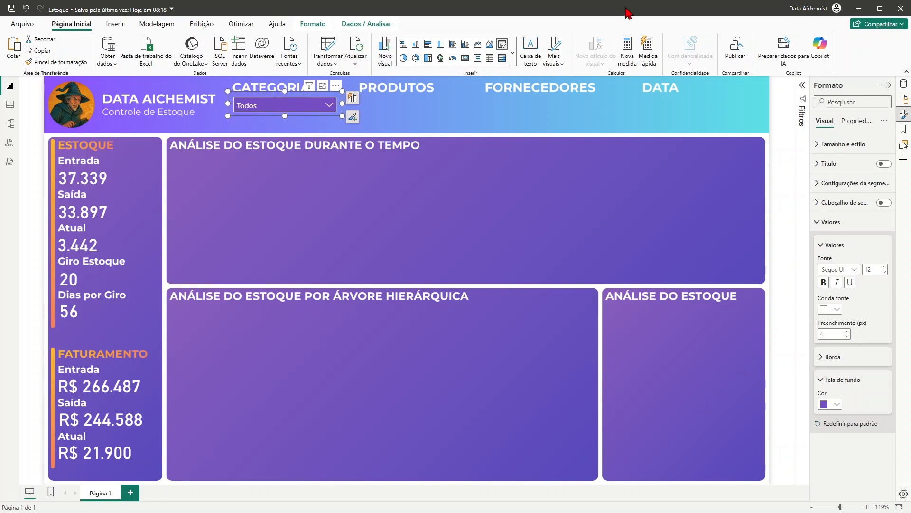
{"action": "left_click", "coordinate": [400, 100]}
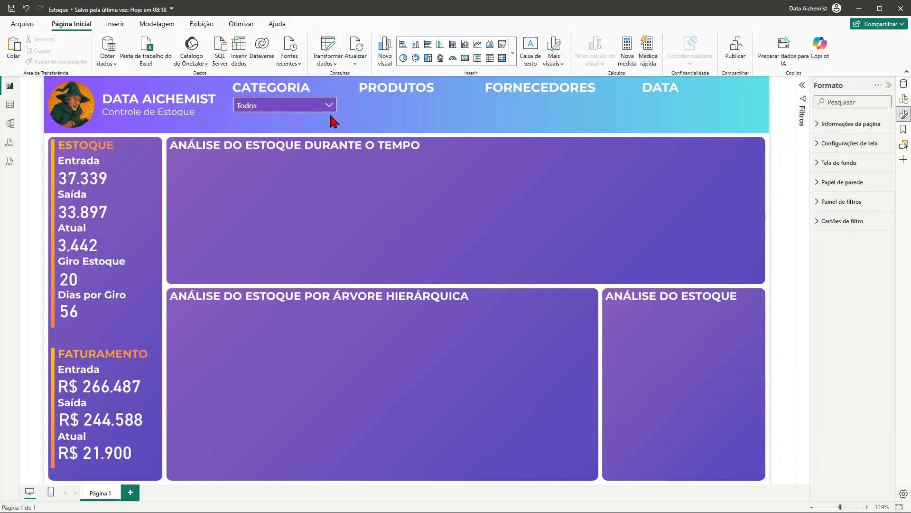
{"action": "left_click", "coordinate": [330, 113]}
{"action": "left_click", "coordinate": [354, 187]}
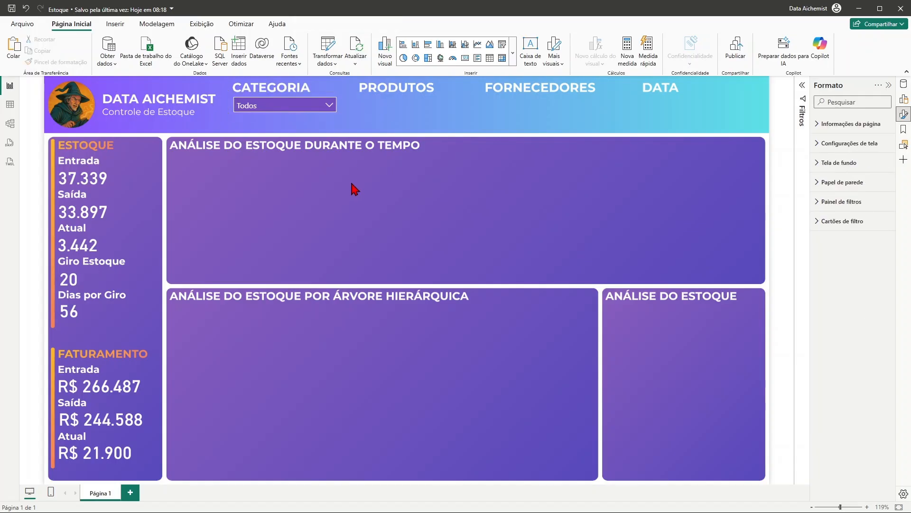
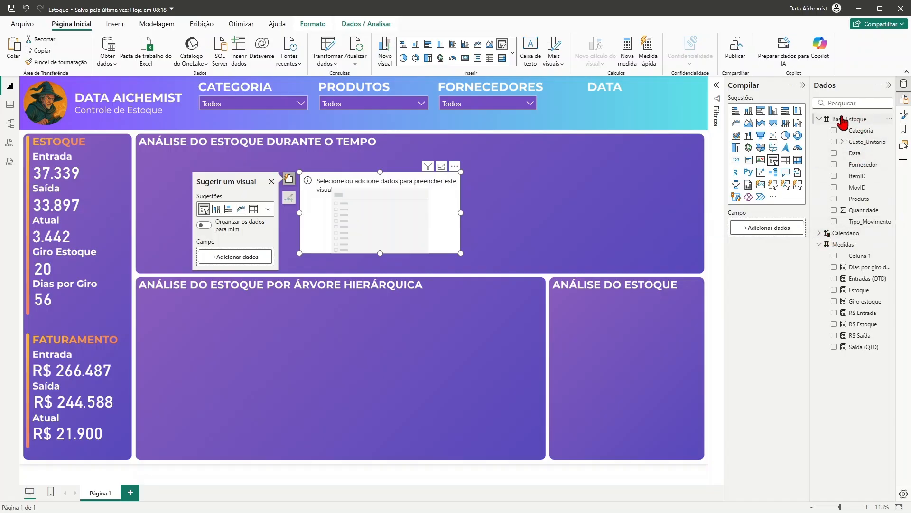
Step: Fill the new empty slicer with the Data field from the Calendario table
{"action": "left_click", "coordinate": [828, 234]}
{"action": "left_click_drag", "start_coordinate": [854, 245], "coordinate": [395, 220]}
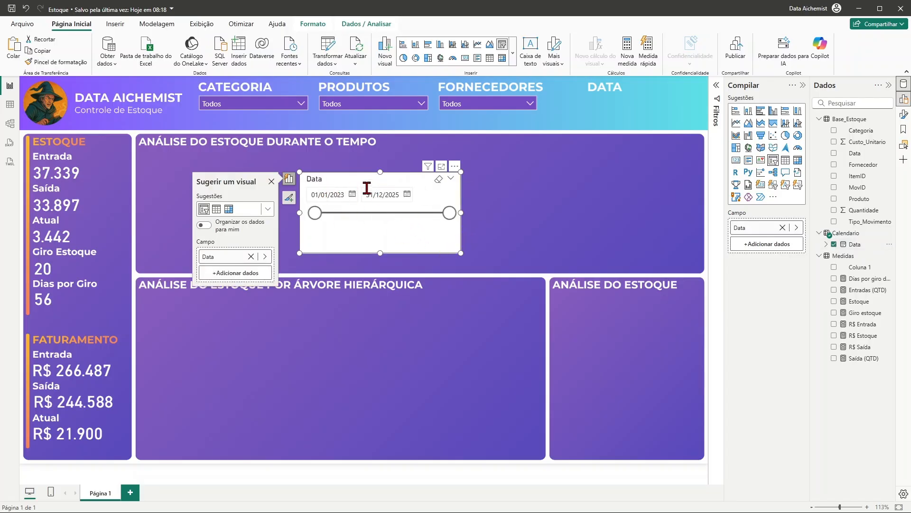
{"action": "left_click", "coordinate": [427, 234]}
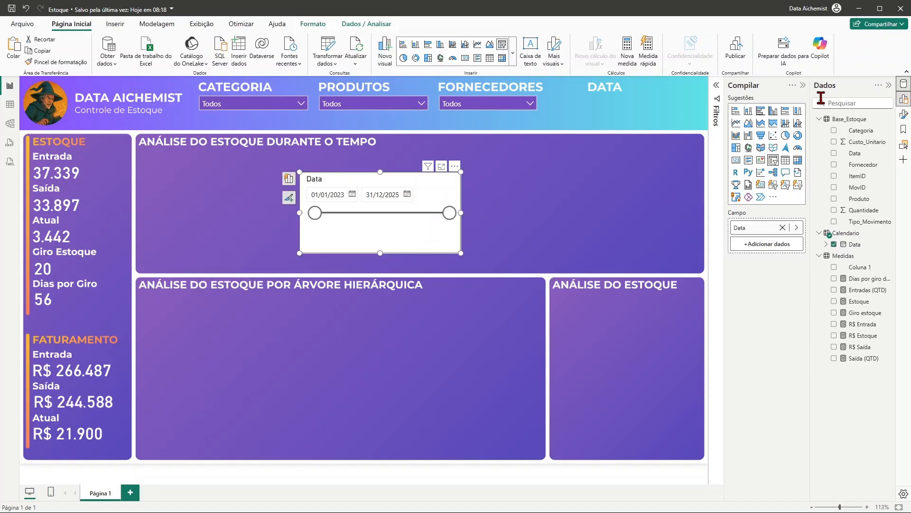
Step: Turn off the Data slicer's background (Tela de fundo) in its size and style formatting
{"action": "left_click", "coordinate": [904, 116]}
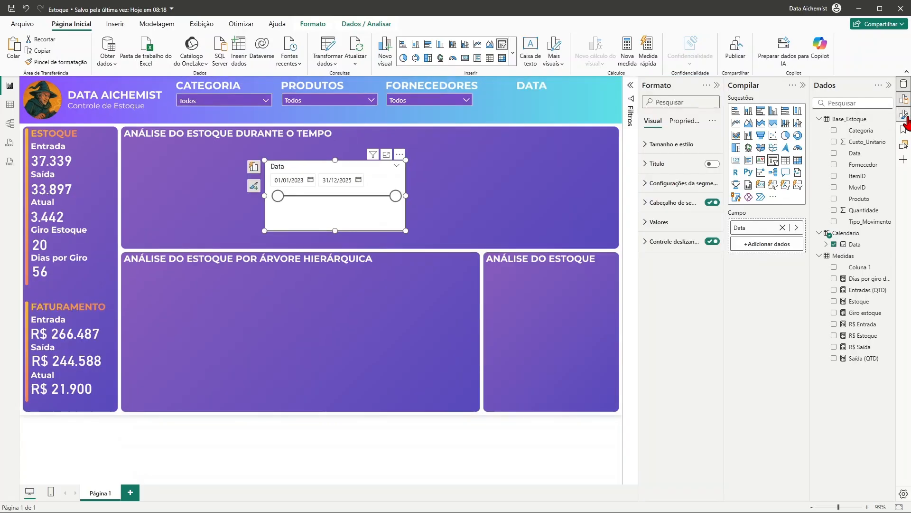
{"action": "left_click", "coordinate": [647, 145]}
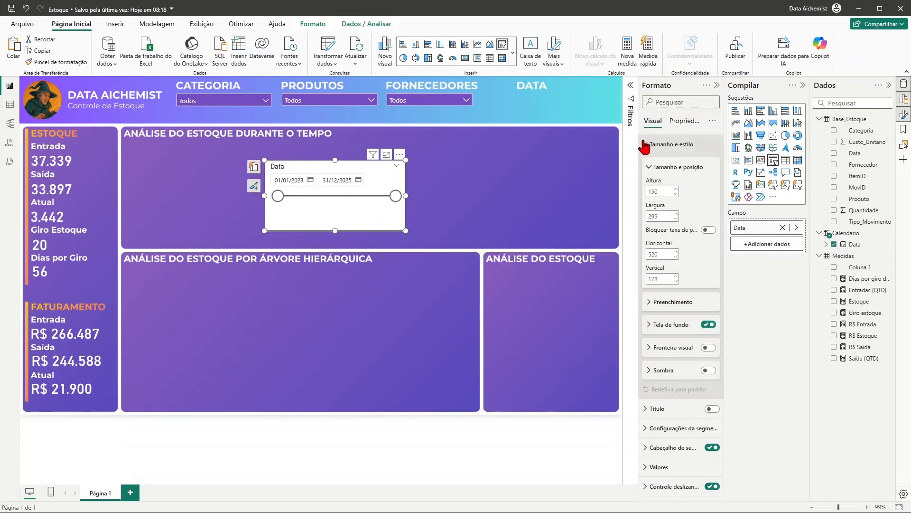
{"action": "left_click", "coordinate": [709, 325]}
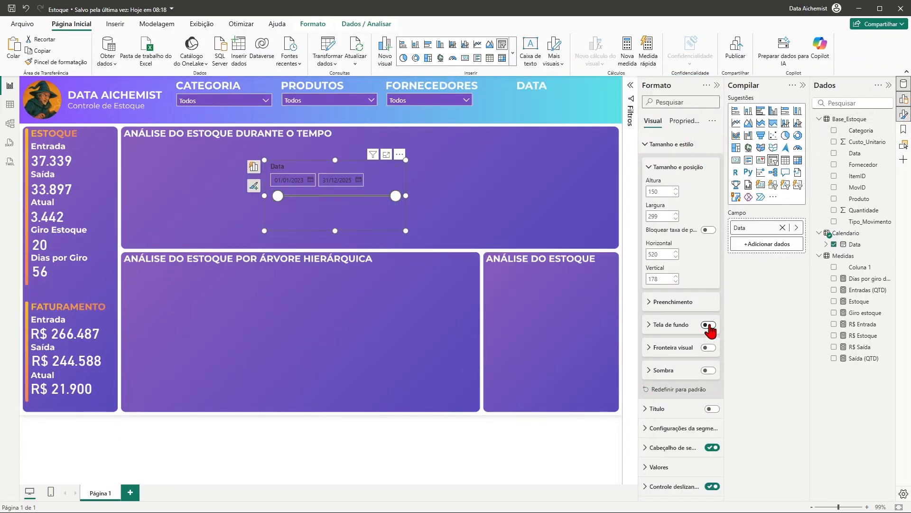
{"action": "left_click", "coordinate": [648, 145]}
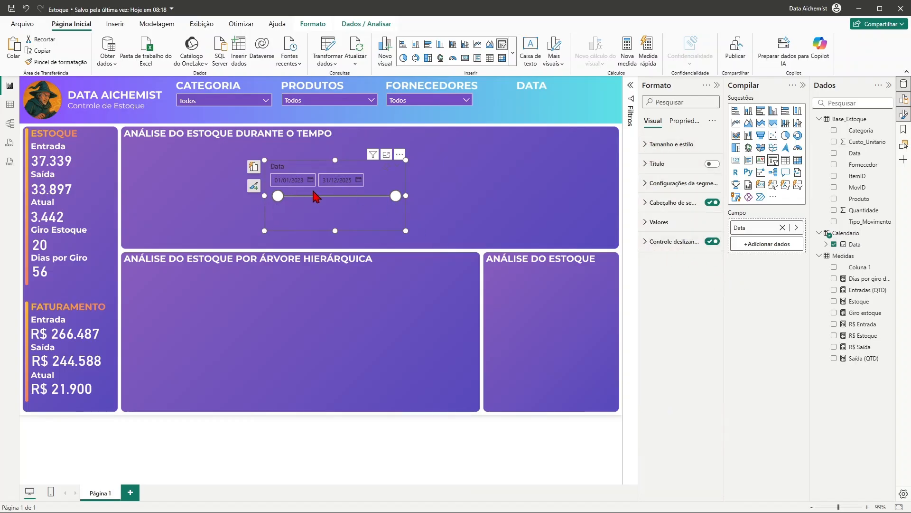
Step: Set the colour of the Data slicer's sliding control (Controle deslizante) to white
{"action": "left_click", "coordinate": [646, 242]}
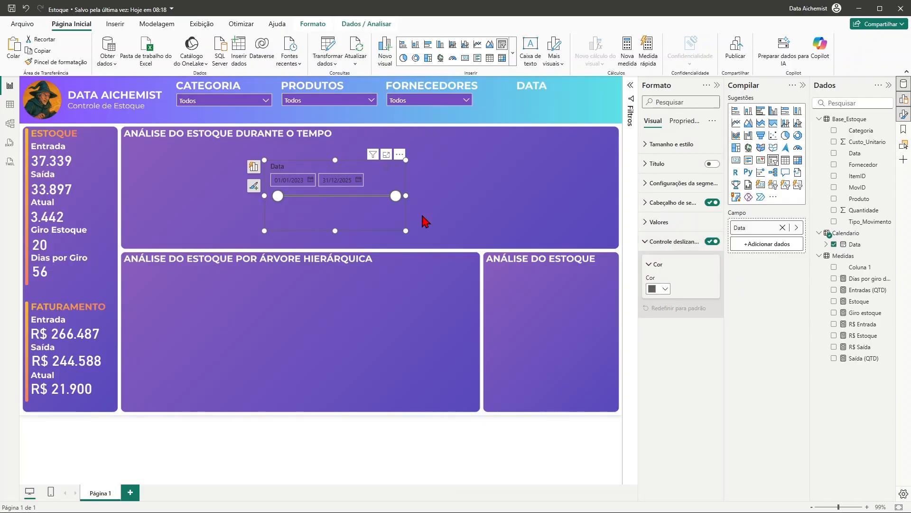
{"action": "left_click", "coordinate": [665, 288]}
{"action": "left_click", "coordinate": [662, 325]}
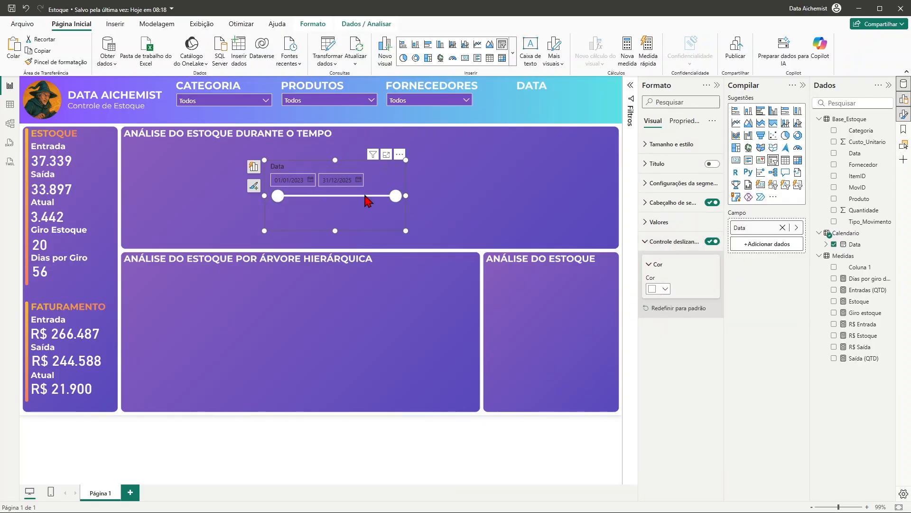
{"action": "left_click", "coordinate": [646, 242]}
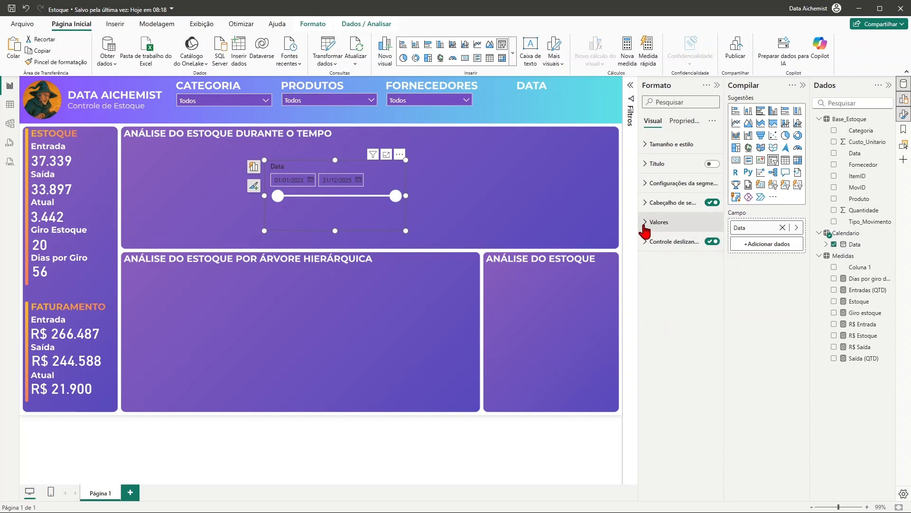
Step: Set the font colour of the Data slicer's values to white and turn off its header
{"action": "left_click", "coordinate": [646, 223]}
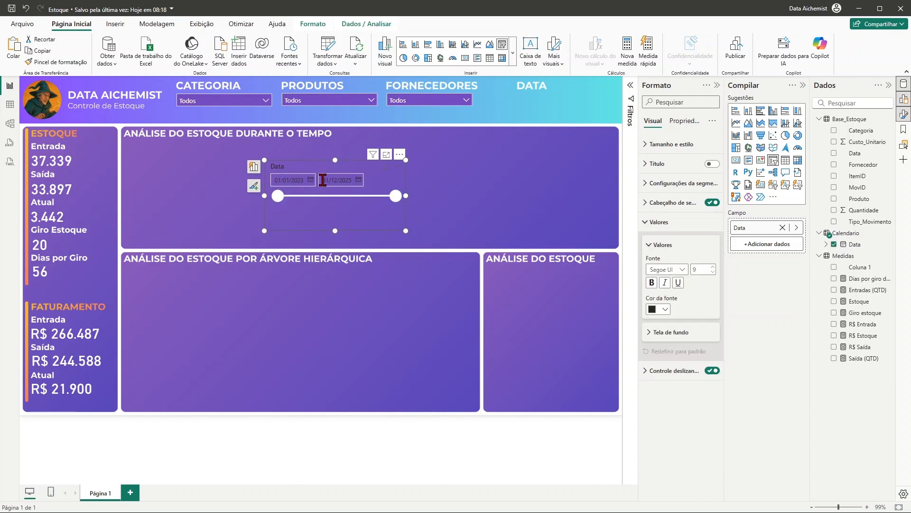
{"action": "left_click", "coordinate": [665, 309]}
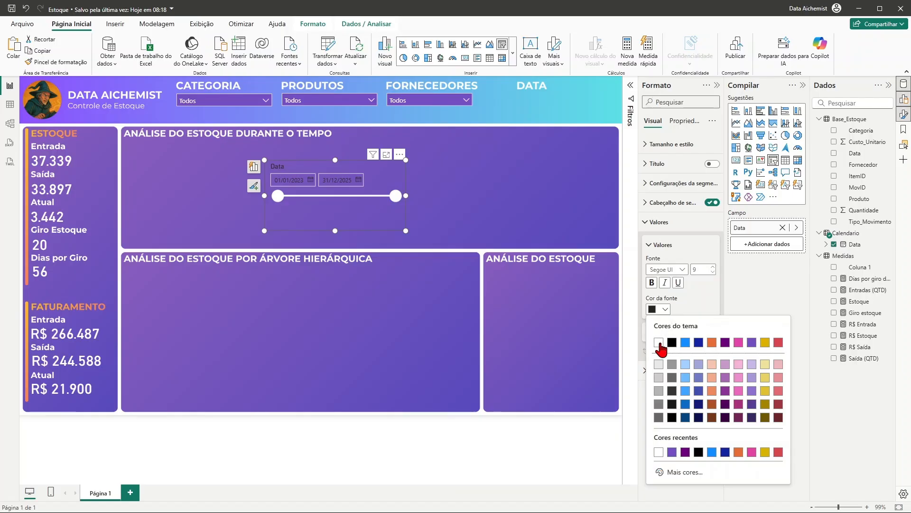
{"action": "left_click", "coordinate": [659, 342]}
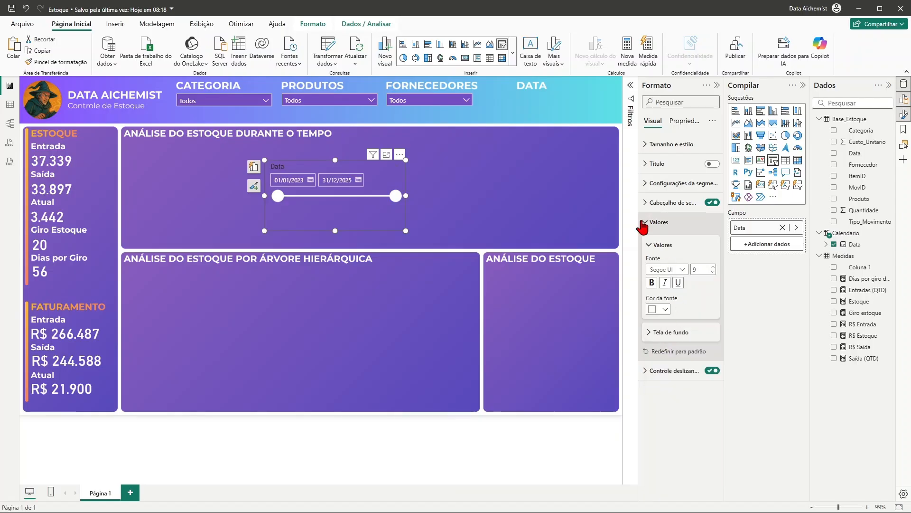
{"action": "left_click", "coordinate": [645, 222]}
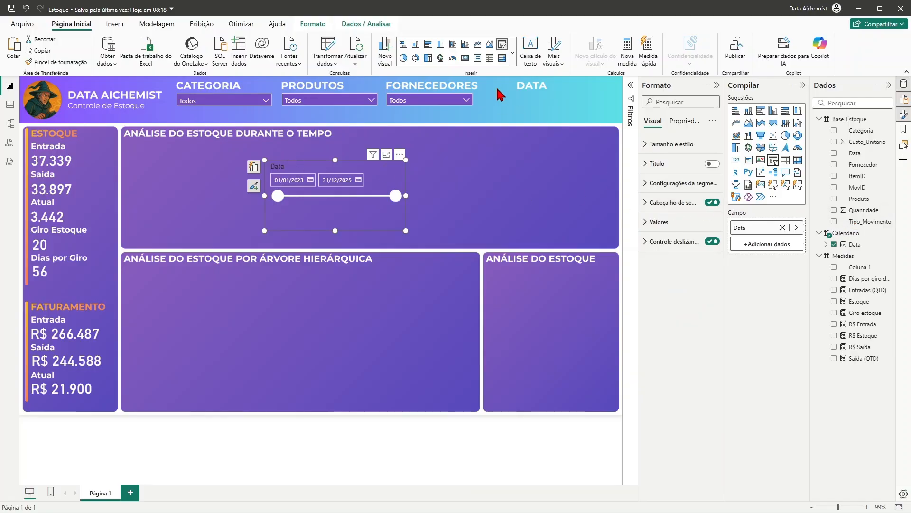
{"action": "left_click", "coordinate": [714, 203]}
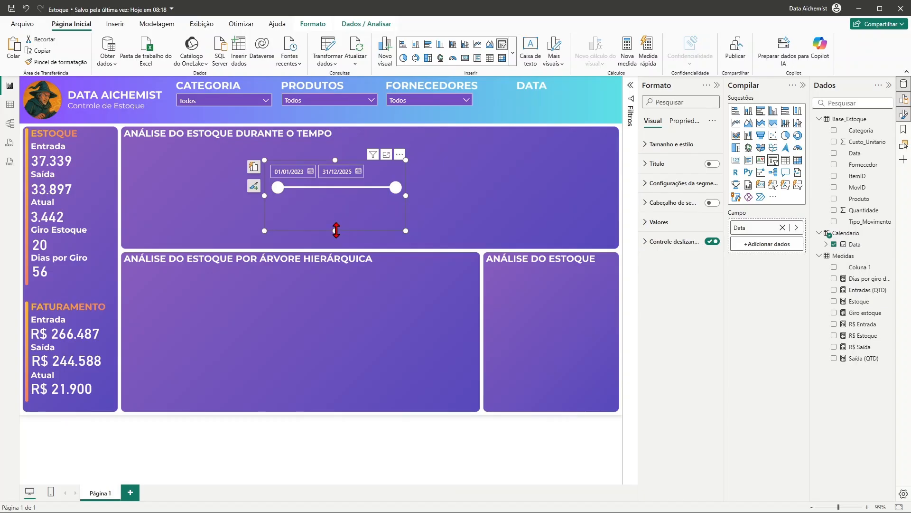
Step: Shrink the Data slicer to fit its dates and sliding control, and place it under the DATA heading in the header
{"action": "mouse_move", "coordinate": [353, 198]}
{"action": "left_mouse_down"}
{"action": "mouse_move", "coordinate": [373, 188]}
{"action": "mouse_move", "coordinate": [365, 193]}
{"action": "left_mouse_up"}
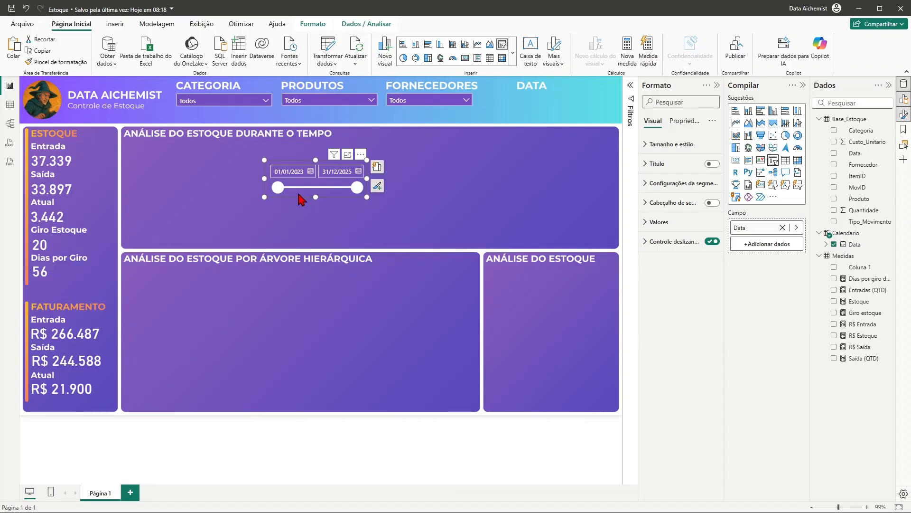
{"action": "left_click_drag", "start_coordinate": [300, 195], "coordinate": [547, 120]}
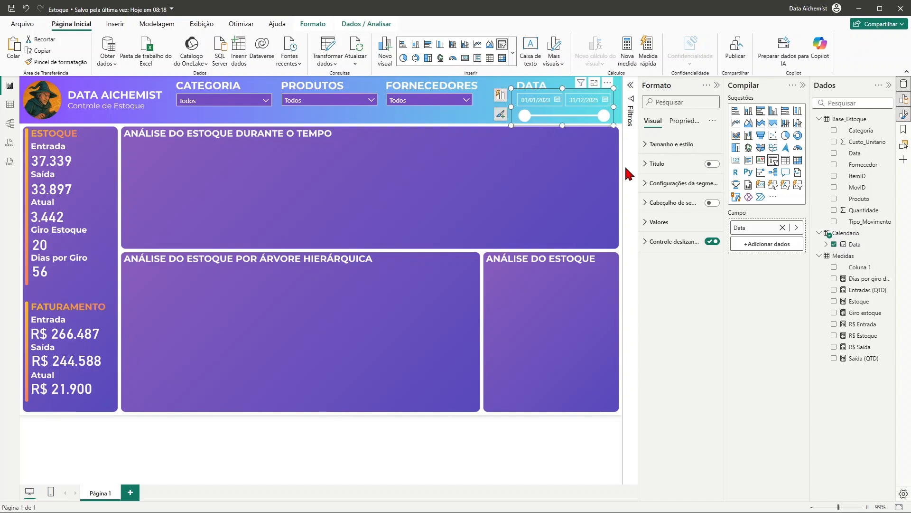
{"action": "left_click", "coordinate": [489, 115]}
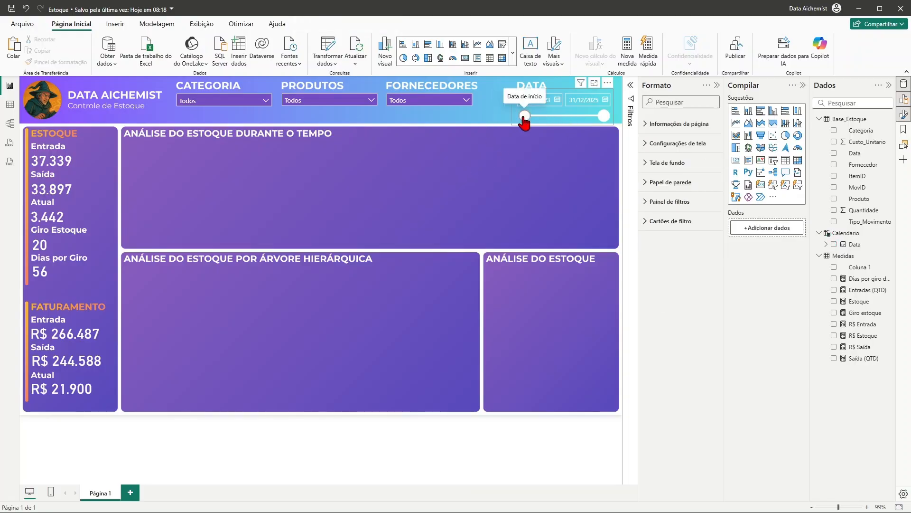
Step: Test the Data slicer with start date 29/04/2023 and end date 24/06/2025, restoring the full range after each trial
{"action": "left_click_drag", "start_coordinate": [524, 115], "coordinate": [533, 116]}
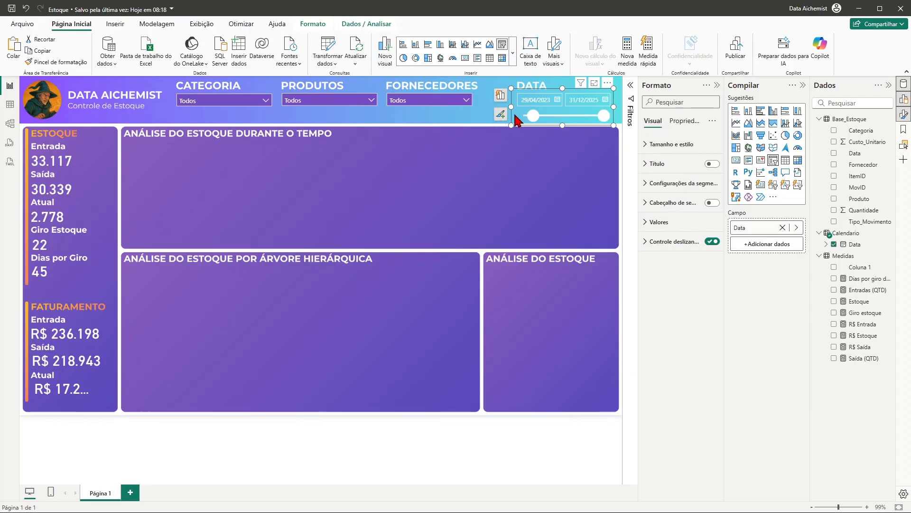
{"action": "mouse_move", "coordinate": [532, 117]}
{"action": "left_mouse_down"}
{"action": "mouse_move", "coordinate": [554, 119]}
{"action": "mouse_move", "coordinate": [525, 116]}
{"action": "left_mouse_up"}
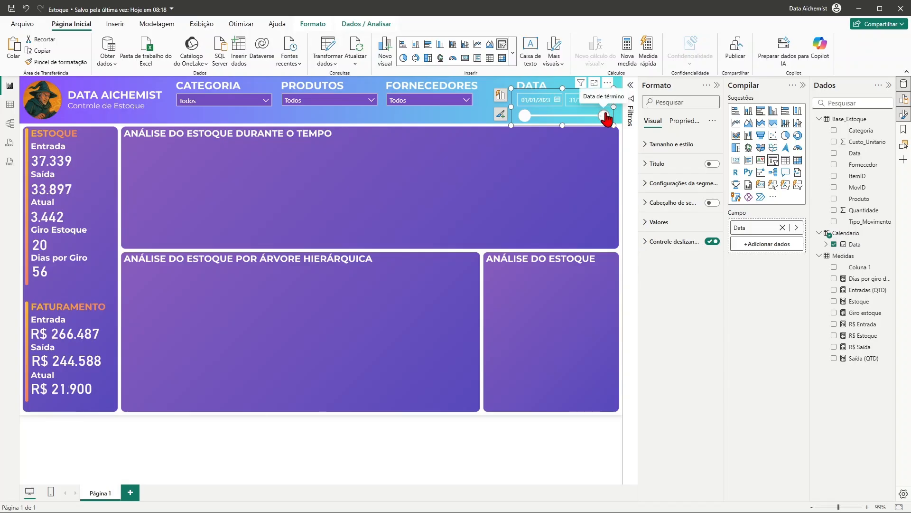
{"action": "left_click_drag", "start_coordinate": [603, 115], "coordinate": [590, 116]}
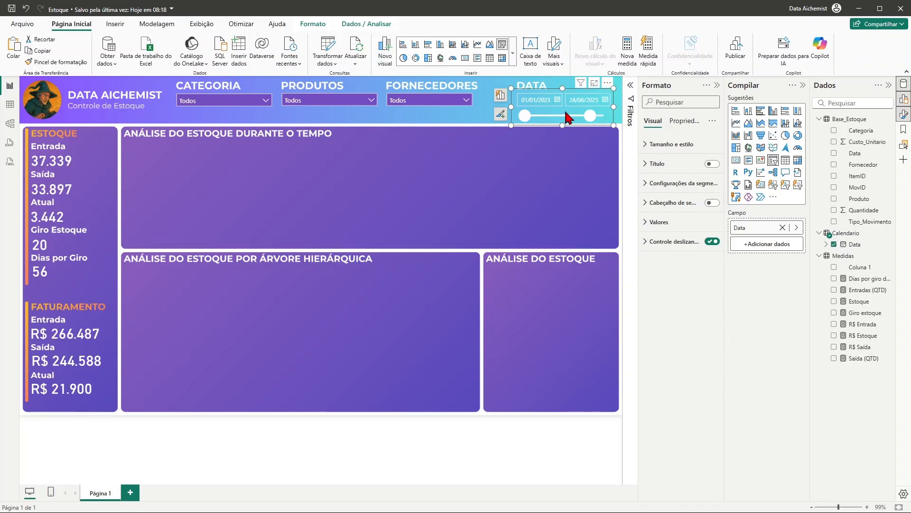
{"action": "left_click", "coordinate": [605, 100]}
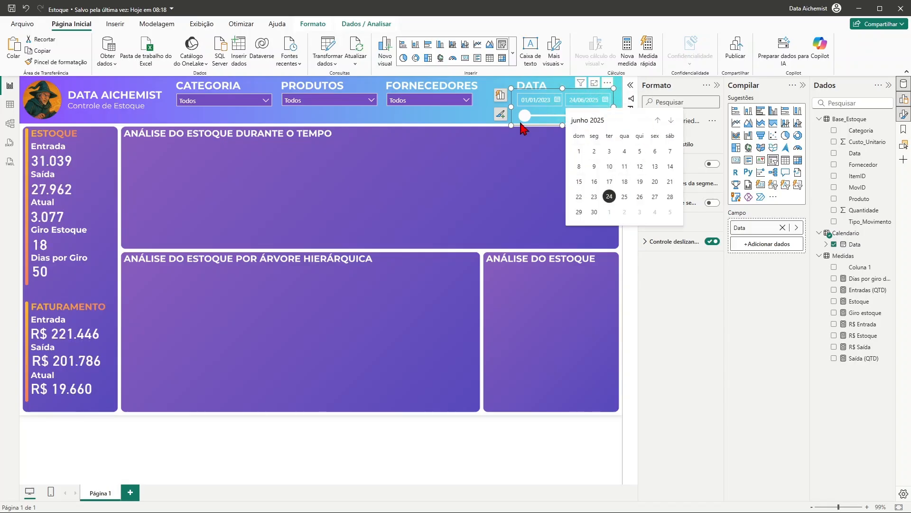
{"action": "left_click", "coordinate": [546, 126]}
{"action": "left_click_drag", "start_coordinate": [590, 116], "coordinate": [614, 137]}
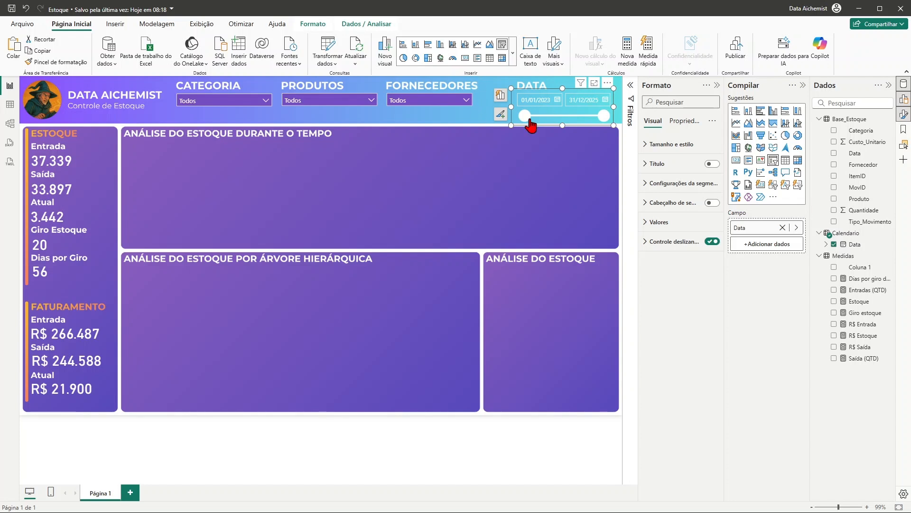
{"action": "left_click_drag", "start_coordinate": [528, 115], "coordinate": [533, 115]}
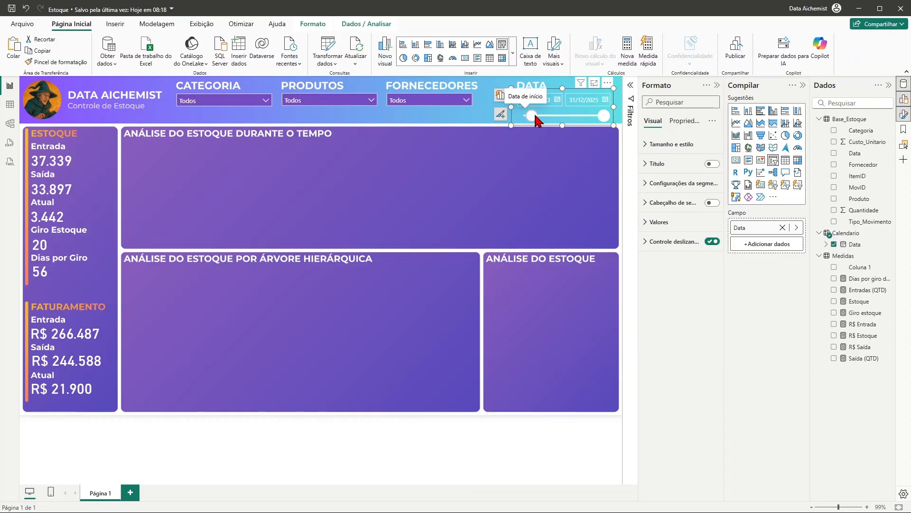
{"action": "left_click_drag", "start_coordinate": [534, 115], "coordinate": [503, 116]}
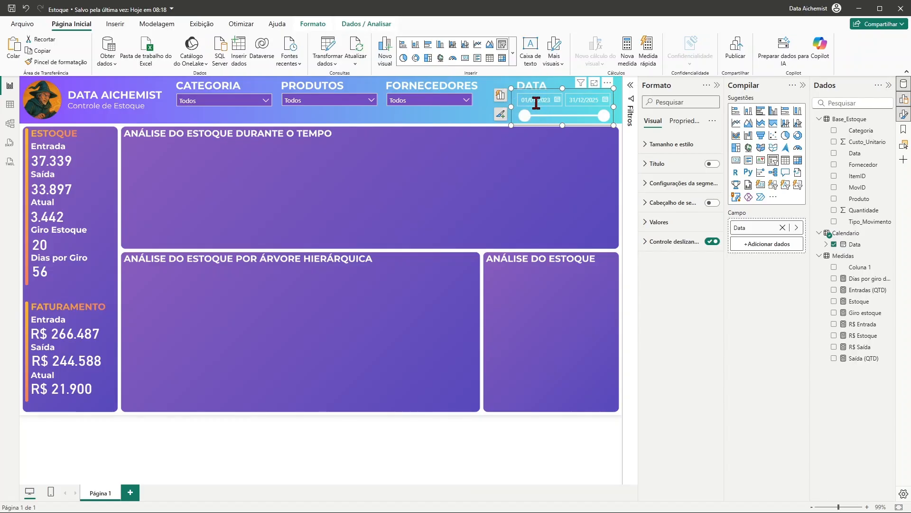
{"action": "left_click", "coordinate": [488, 119]}
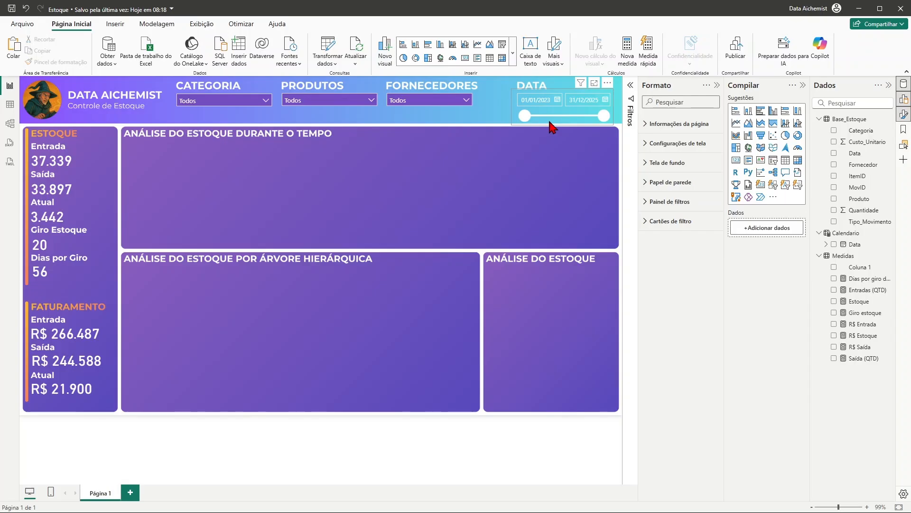
Step: Set the Data slicer's style to Antes after comparing it with Entre, and try out its end-date control
{"action": "left_click", "coordinate": [551, 123]}
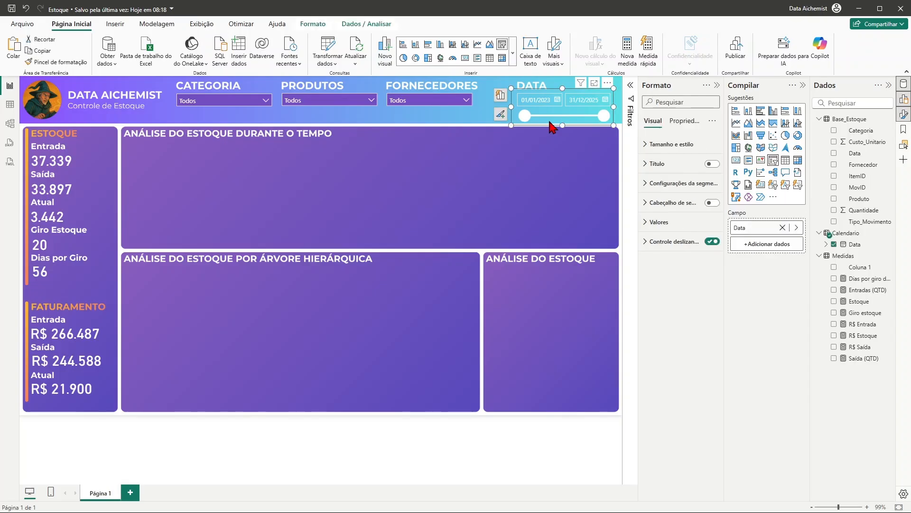
{"action": "left_click", "coordinate": [646, 185]}
{"action": "left_click", "coordinate": [694, 231]}
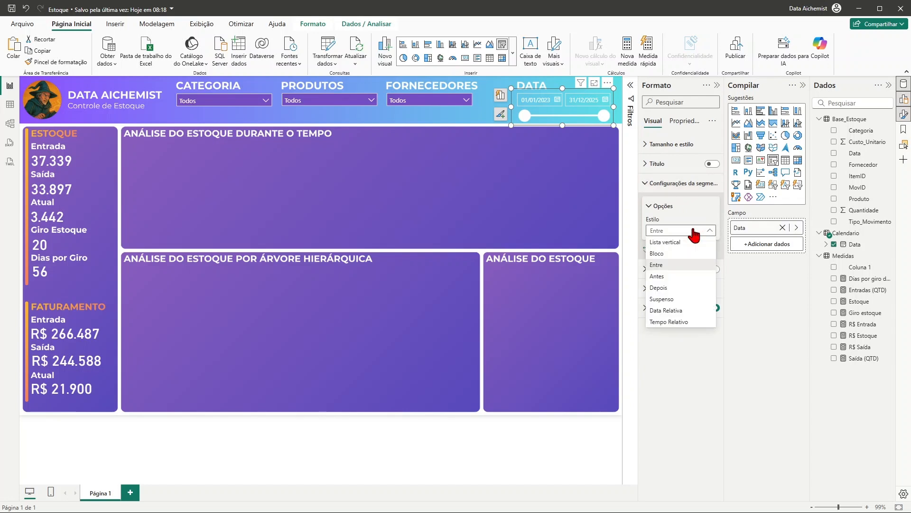
{"action": "left_click", "coordinate": [664, 276]}
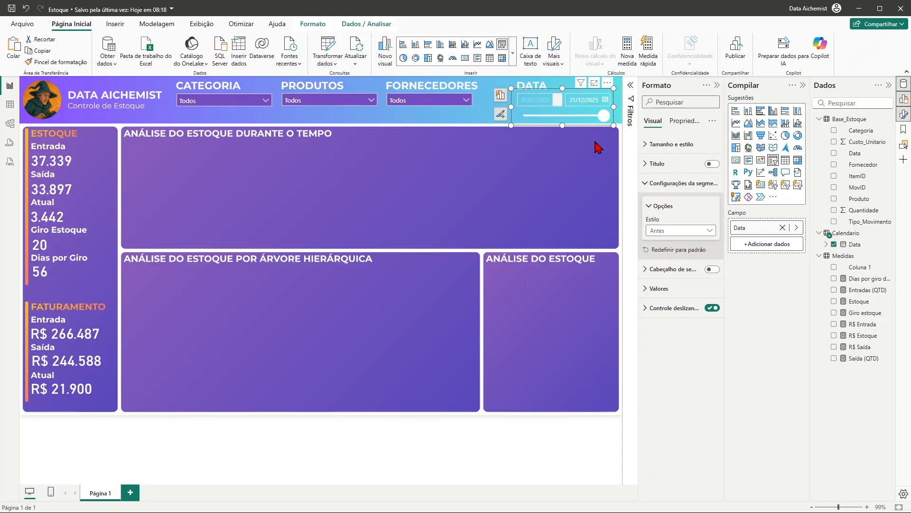
{"action": "left_click", "coordinate": [664, 231]}
{"action": "left_click", "coordinate": [667, 264]}
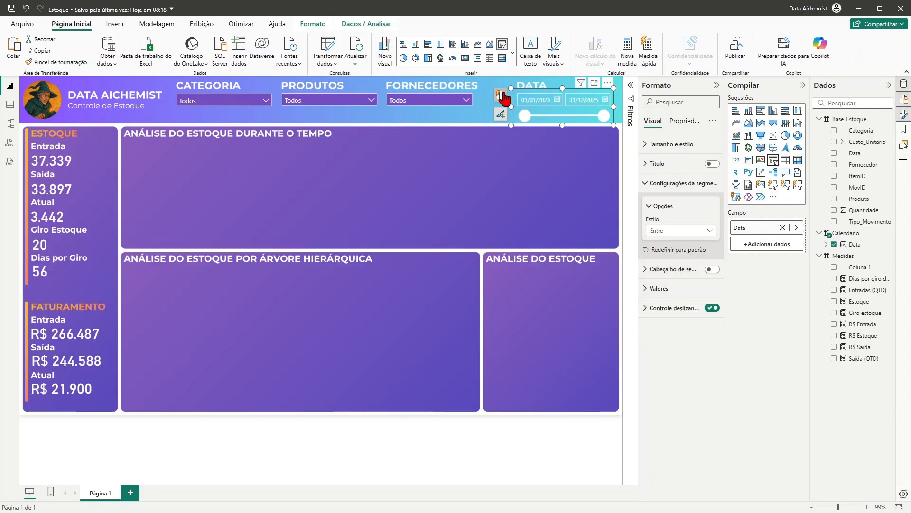
{"action": "left_click", "coordinate": [689, 230]}
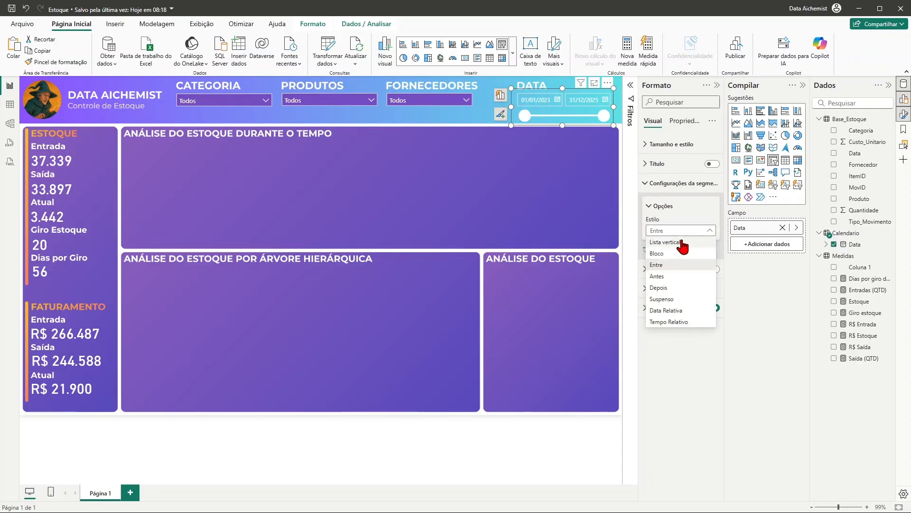
{"action": "left_click", "coordinate": [666, 276]}
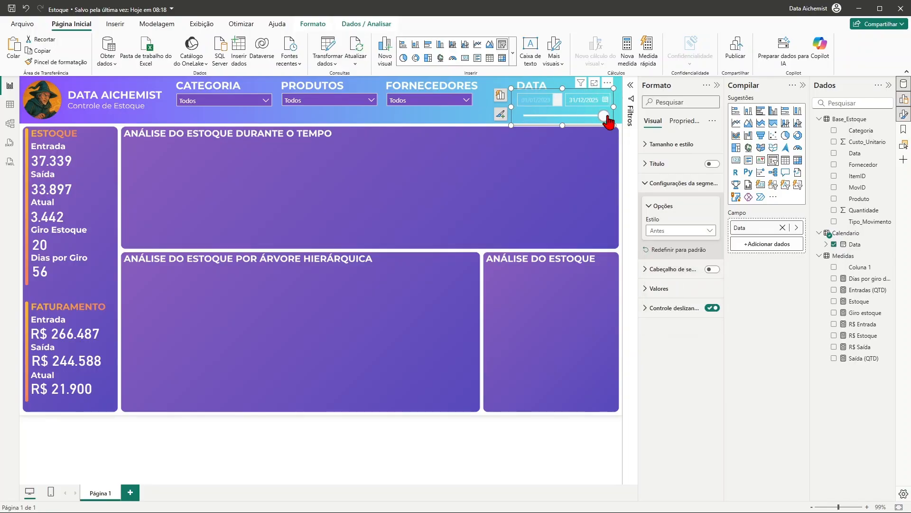
{"action": "mouse_move", "coordinate": [604, 116]}
{"action": "left_mouse_down"}
{"action": "mouse_move", "coordinate": [576, 117]}
{"action": "mouse_move", "coordinate": [604, 116]}
{"action": "left_mouse_up"}
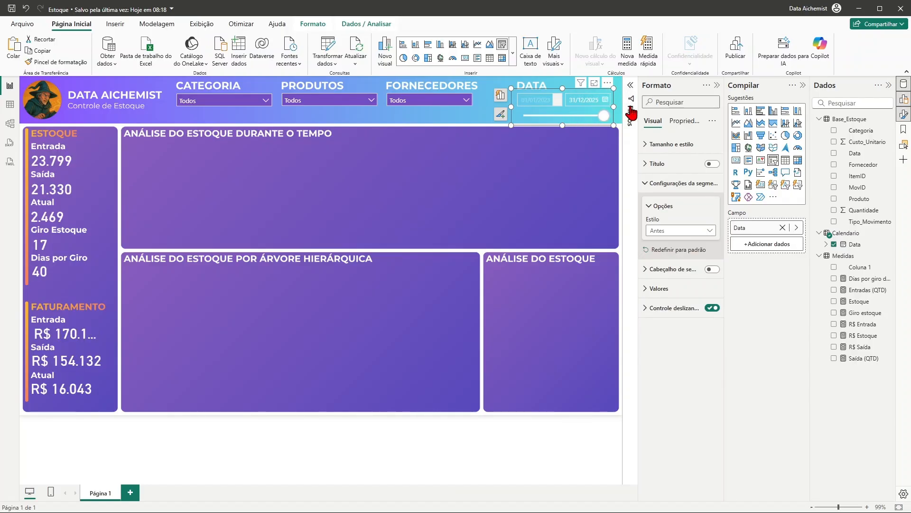
{"action": "left_click", "coordinate": [480, 127]}
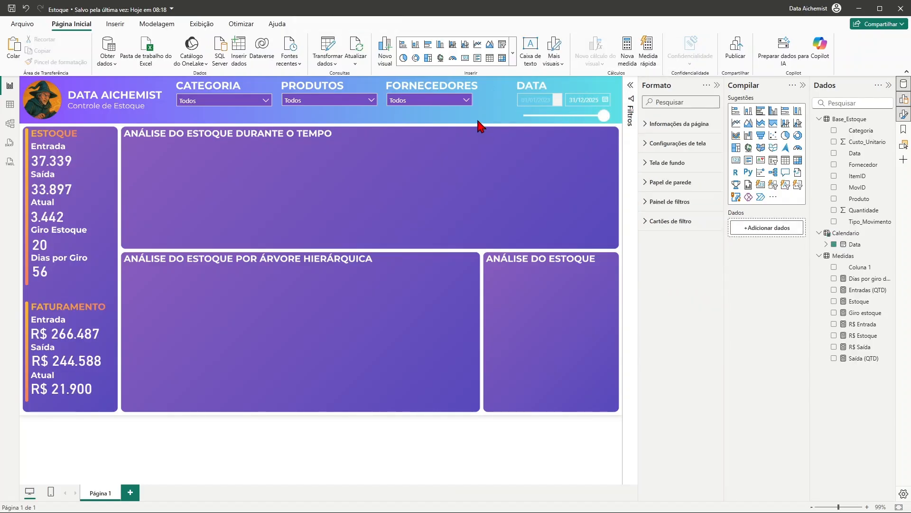
Step: Insert an area chart and align it with the upper-left corner of the Análise do Estoque Durante o Tempo panel, below its title
{"action": "left_click", "coordinate": [716, 87]}
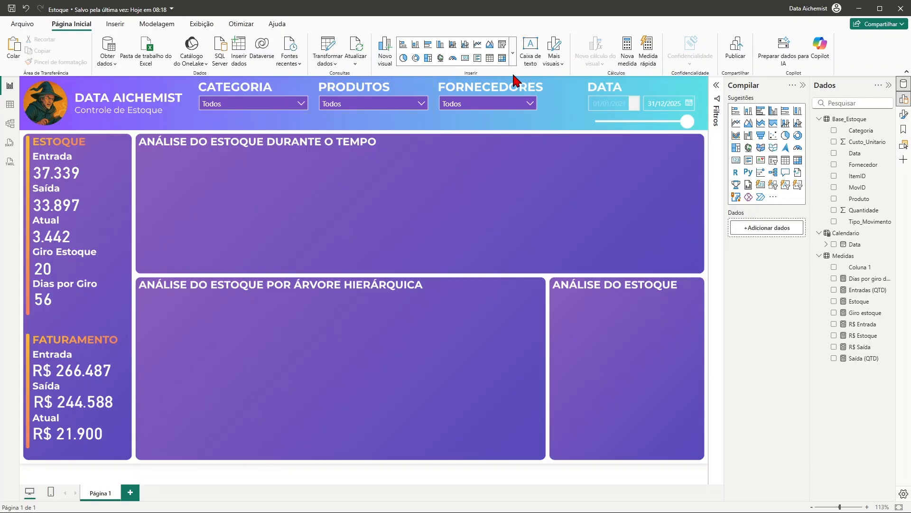
{"action": "left_click", "coordinate": [491, 51]}
{"action": "left_click_drag", "start_coordinate": [66, 119], "coordinate": [172, 186]}
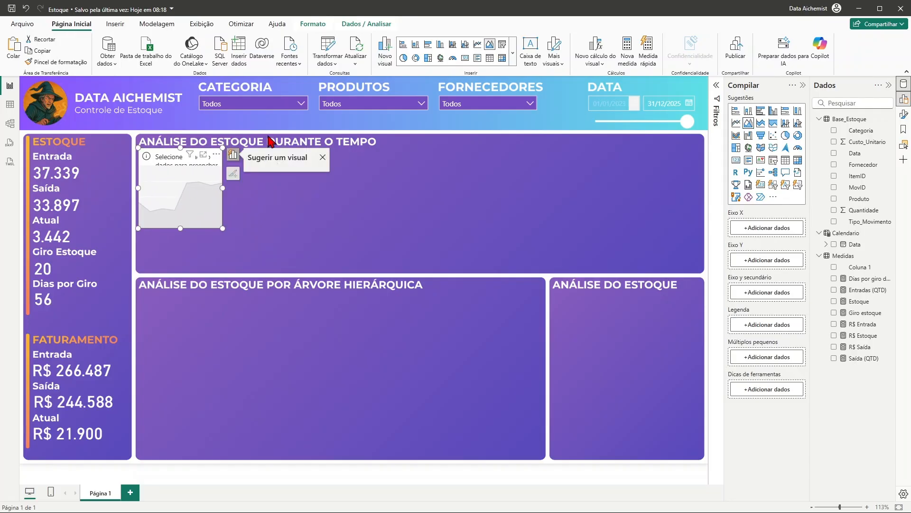
{"action": "key", "text": "Left"}
{"action": "key", "text": "Left"}
{"action": "key", "text": "Left"}
{"action": "key", "text": "Left"}
{"action": "key", "text": "Up"}
{"action": "key", "text": "Up"}
{"action": "key", "text": "Up"}
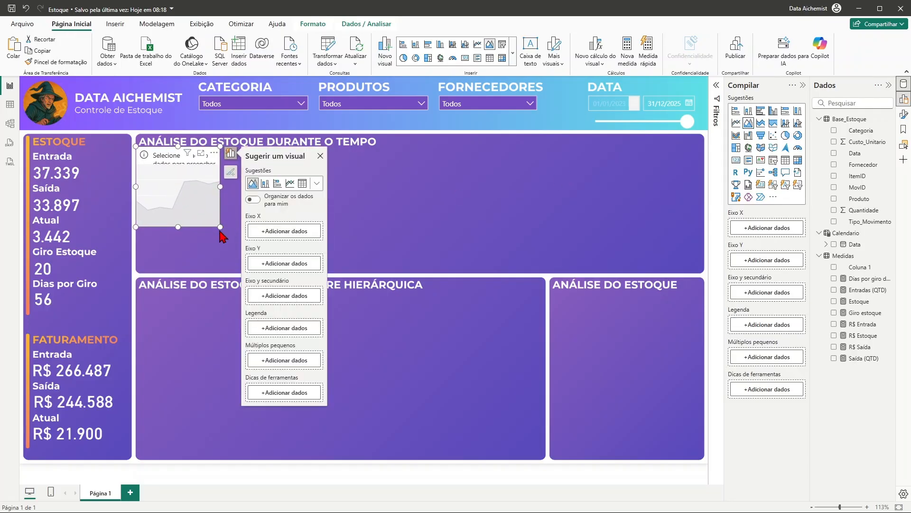
Step: Enlarge the empty area chart to fill the panel below its title, and dismiss the visual suggestions
{"action": "left_click_drag", "start_coordinate": [218, 226], "coordinate": [705, 280]}
{"action": "left_click_drag", "start_coordinate": [705, 277], "coordinate": [703, 271]}
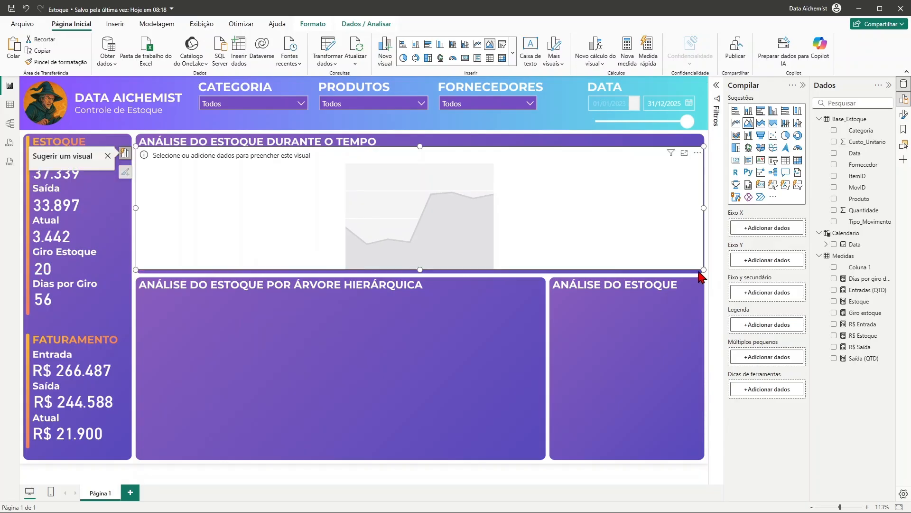
{"action": "left_click_drag", "start_coordinate": [420, 268], "coordinate": [422, 273]}
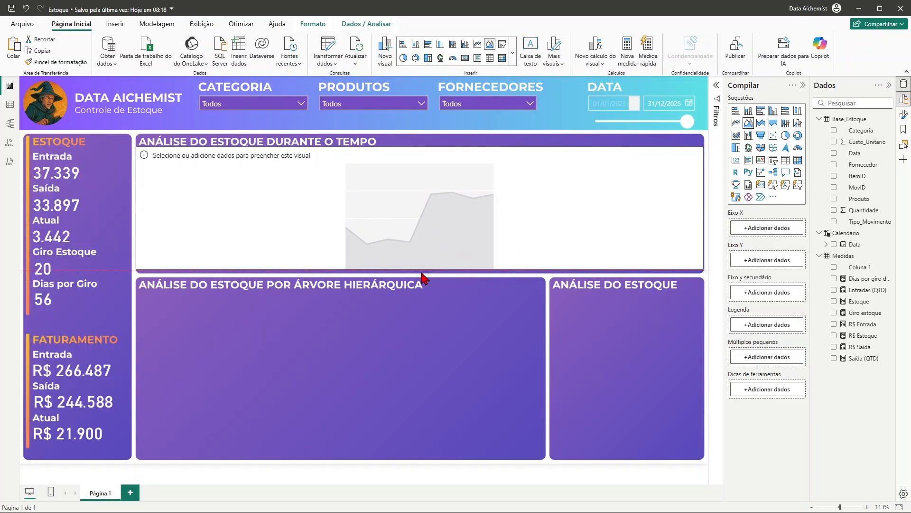
{"action": "left_click", "coordinate": [422, 272]}
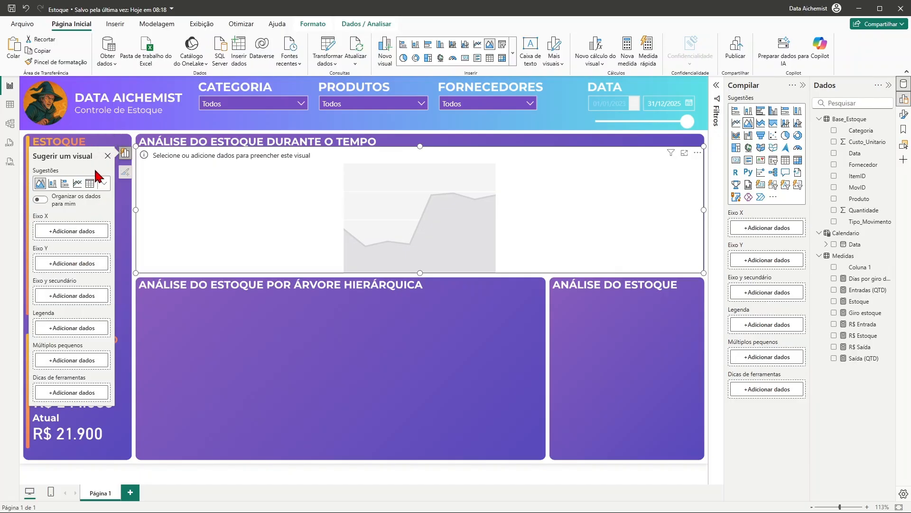
{"action": "left_click", "coordinate": [108, 156]}
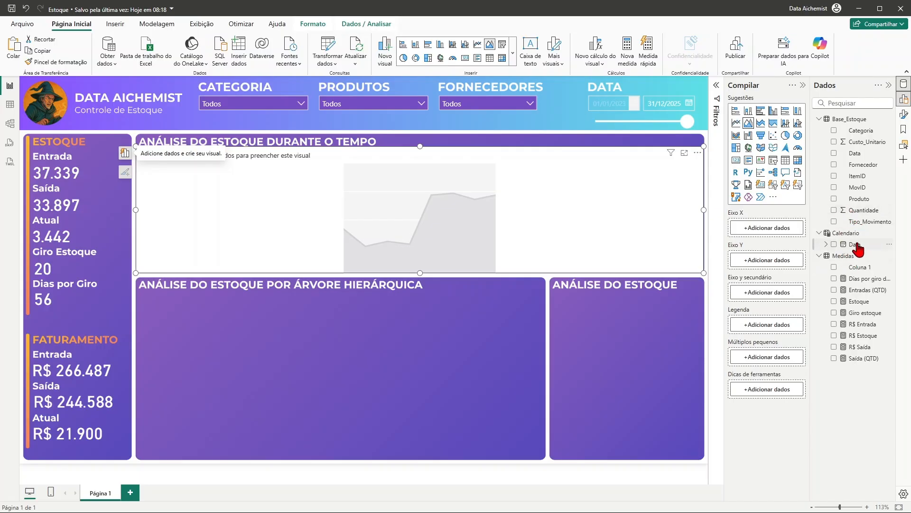
Step: Assign the Calendario table's Data field to the area chart's X axis and the Entradas (QTD) measure to its Y axis
{"action": "left_click_drag", "start_coordinate": [858, 248], "coordinate": [770, 234]}
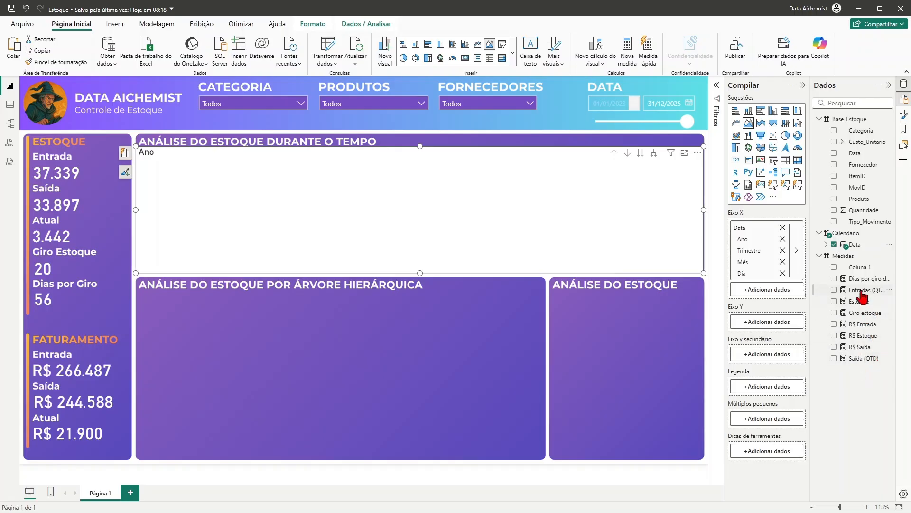
{"action": "left_click_drag", "start_coordinate": [864, 290], "coordinate": [777, 325]}
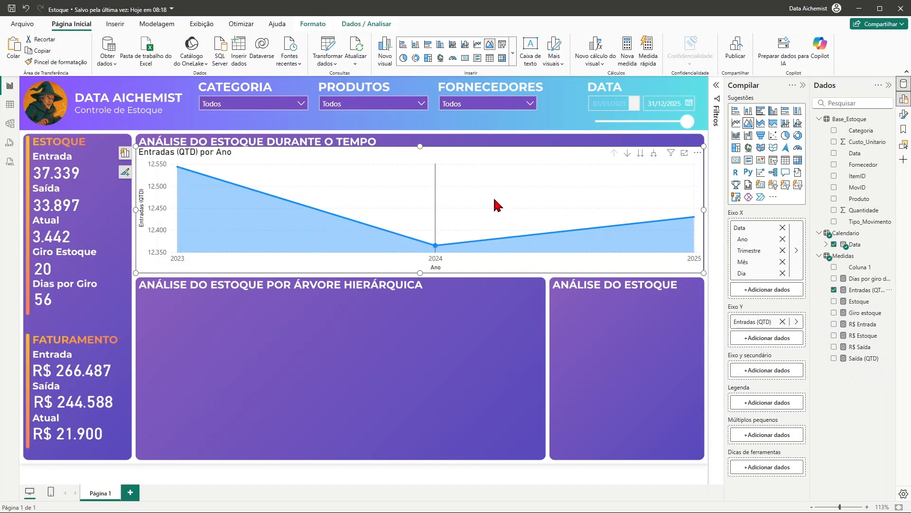
{"action": "mouse_move", "coordinate": [497, 205]}
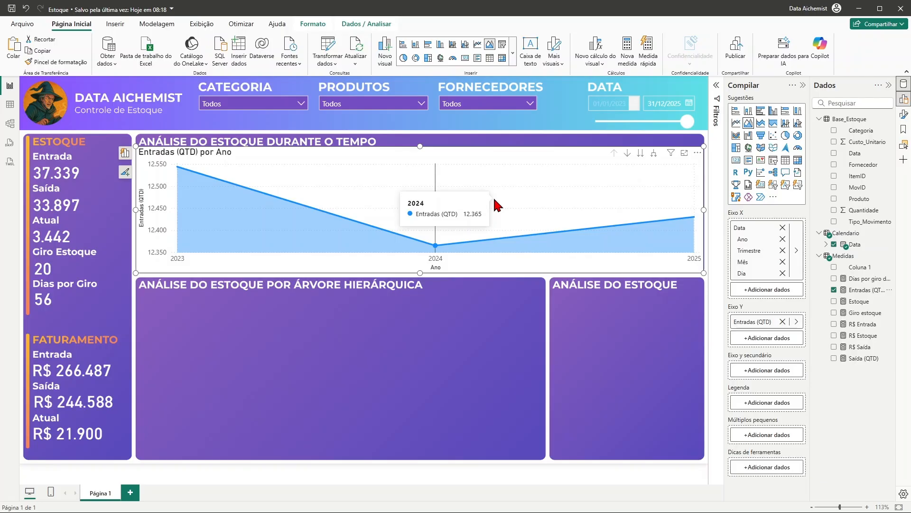
Step: Expand the area chart's date hierarchy by two levels, from year down to month
{"action": "left_click", "coordinate": [654, 154]}
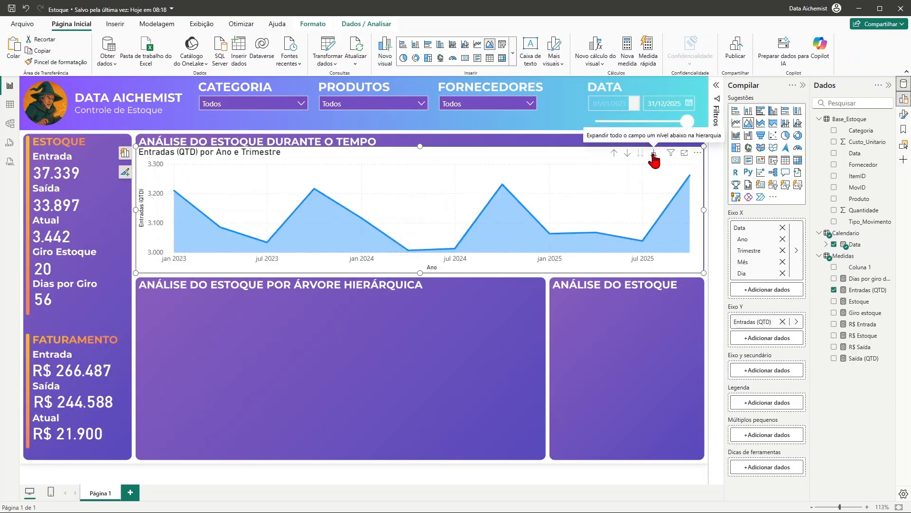
{"action": "mouse_move", "coordinate": [497, 216]}
{"action": "left_click", "coordinate": [654, 154]}
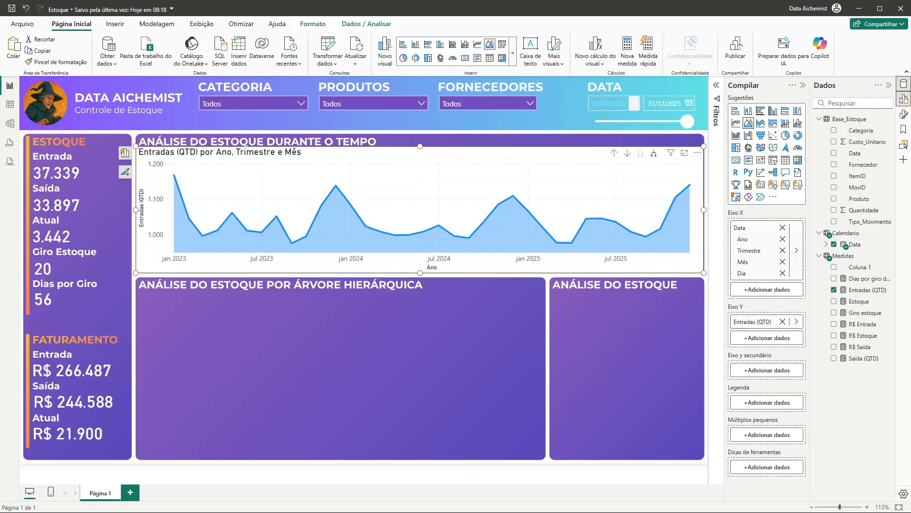
Step: Switch to the finished Controle de estoque report and examine how its Entradas (QTD) and Saídas (QTD) selector changes the time chart
{"action": "left_click_drag", "start_coordinate": [1, 118], "coordinate": [612, 92]}
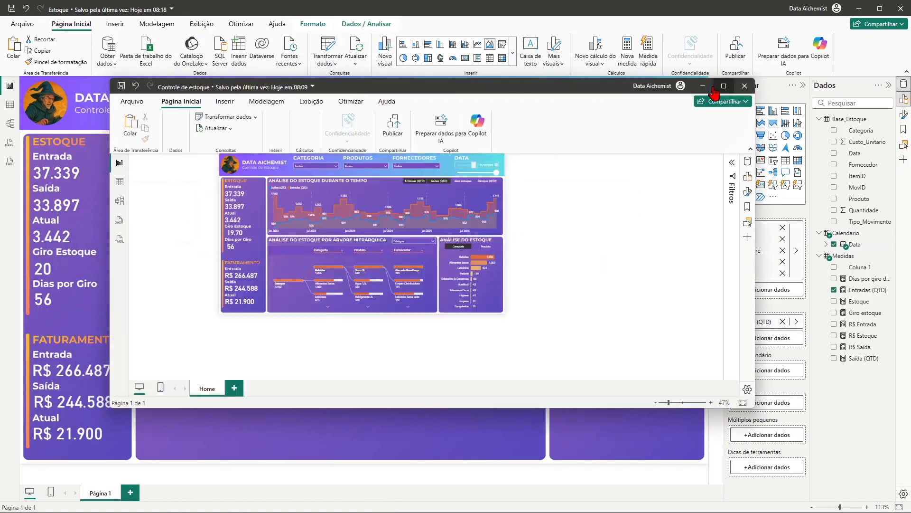
{"action": "left_click", "coordinate": [723, 85]}
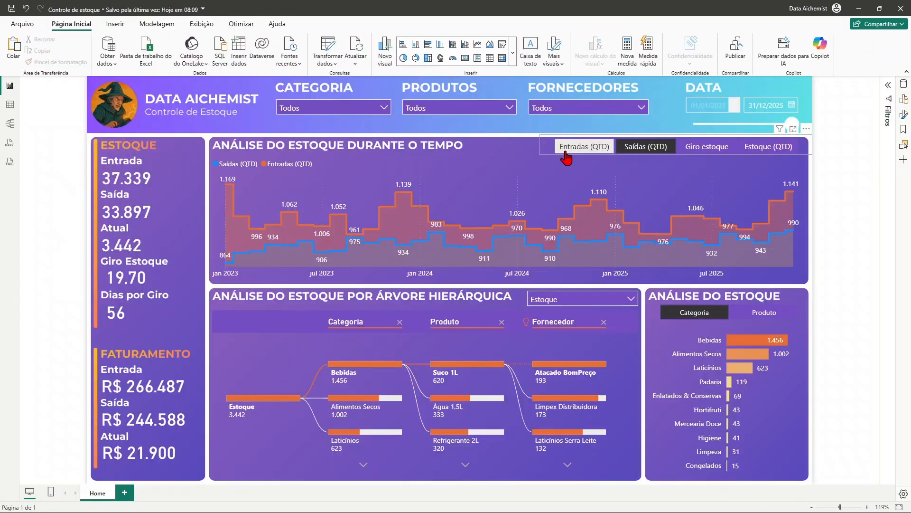
{"action": "left_click", "coordinate": [568, 151]}
{"action": "left_click", "coordinate": [639, 150]}
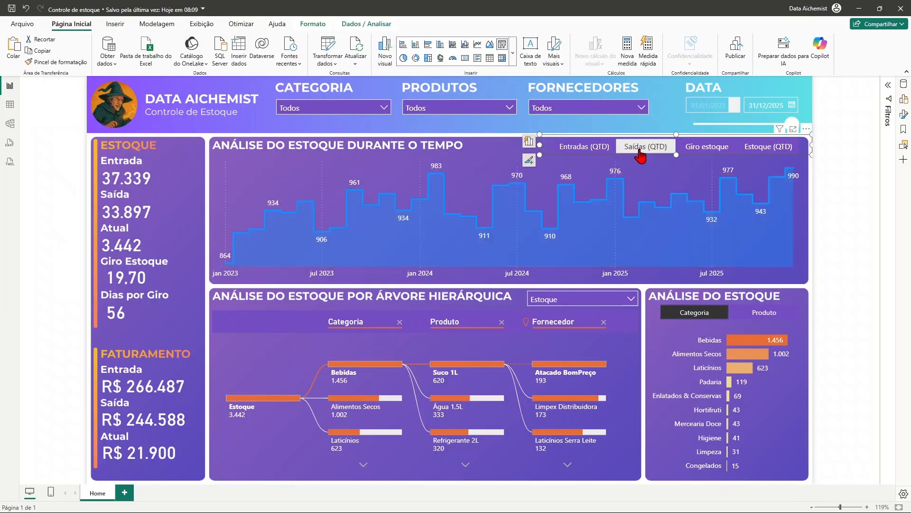
{"action": "left_click", "coordinate": [608, 151]}
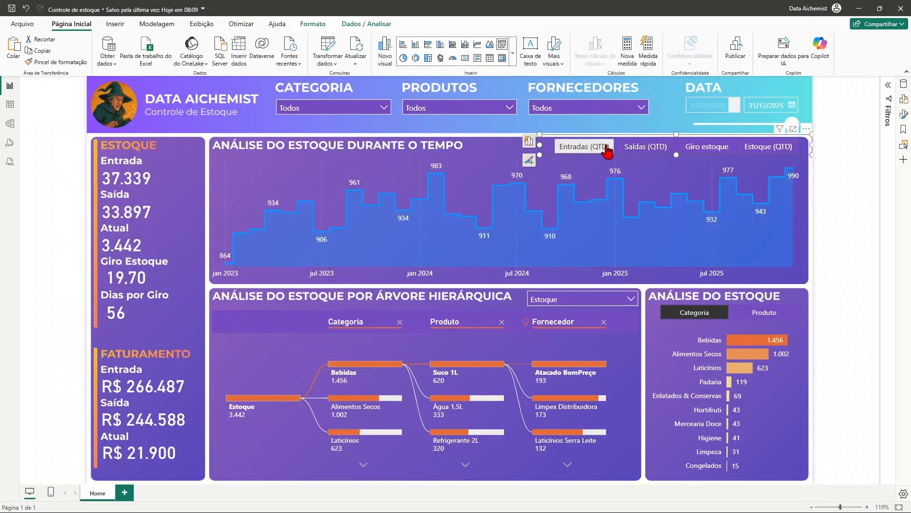
Step: Compare the Saídas (QTD) and Entradas (QTD) views of the finished report's time chart
{"action": "left_click", "coordinate": [659, 154]}
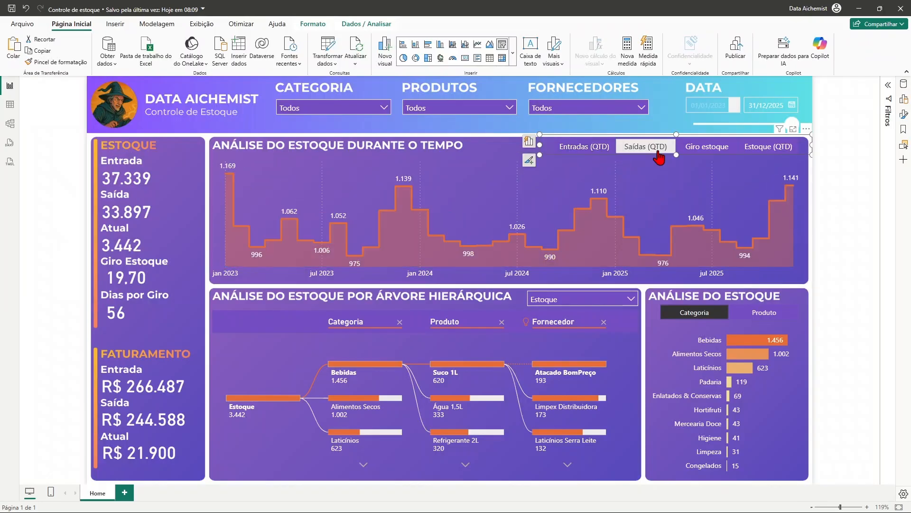
{"action": "left_click", "coordinate": [601, 148]}
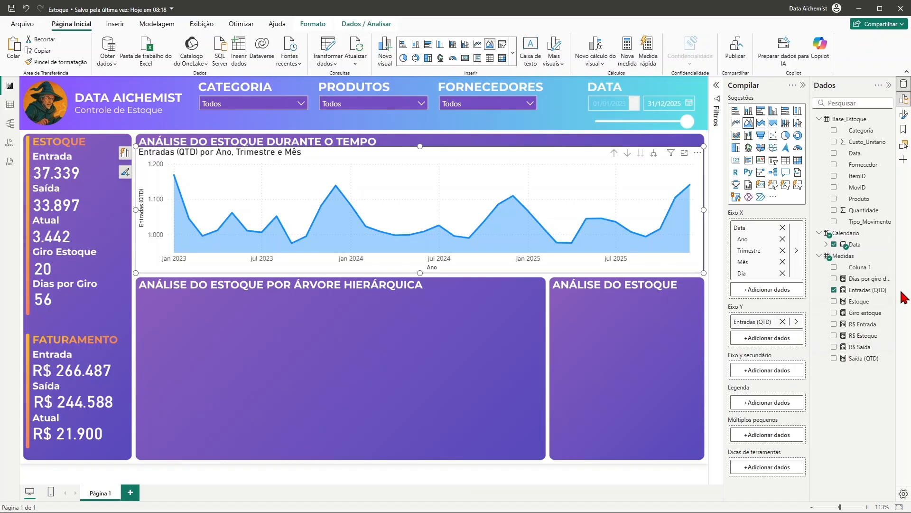
Step: Try the Saída (QTD) measure as a second series on the Estoque report area chart's Y axis, and remove it again
{"action": "left_click_drag", "start_coordinate": [856, 366], "coordinate": [773, 340]}
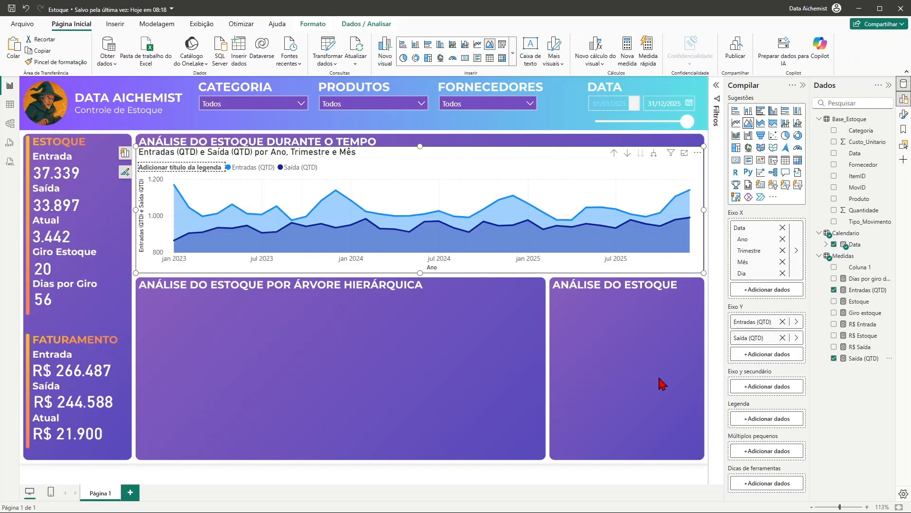
{"action": "left_click", "coordinate": [782, 337]}
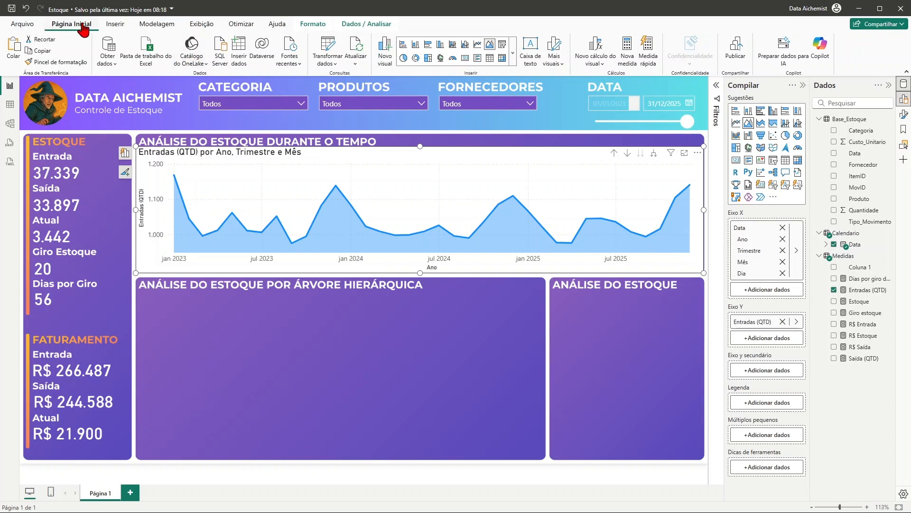
Step: Start a new fields parameter and name it Análise de tempo
{"action": "left_click", "coordinate": [164, 28]}
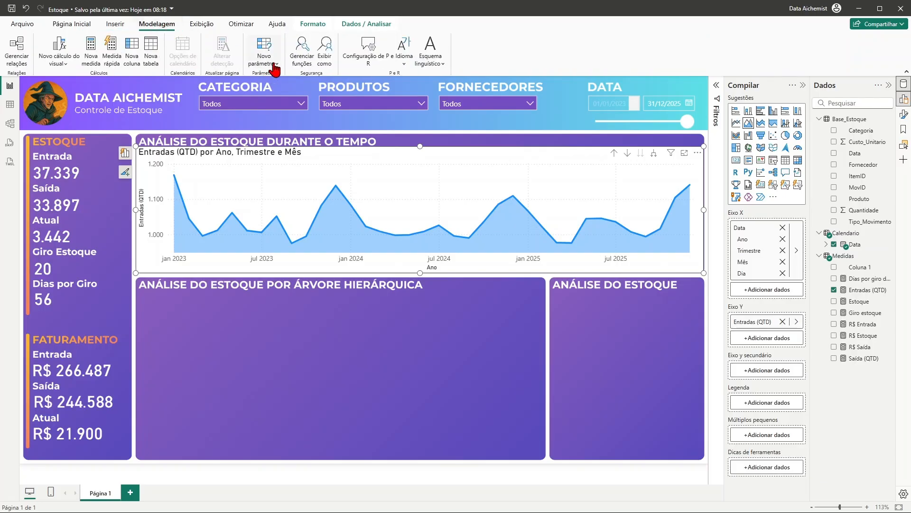
{"action": "left_click", "coordinate": [271, 67]}
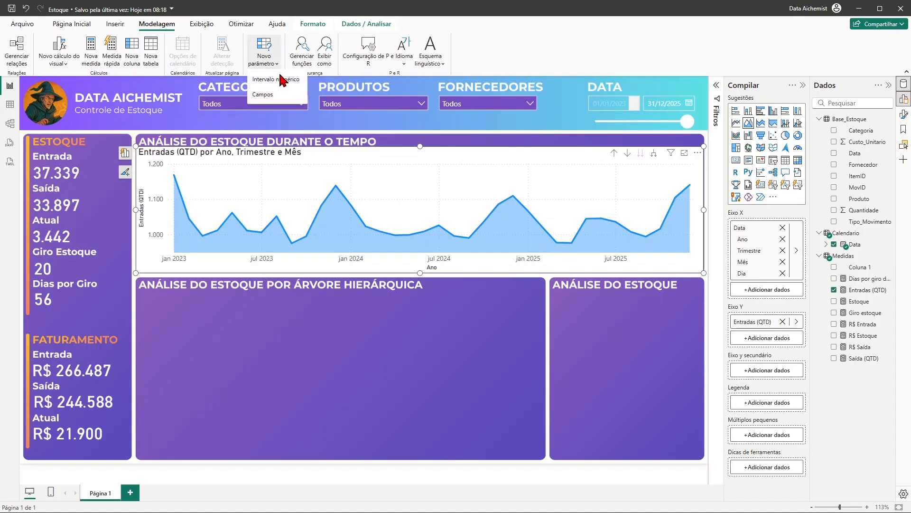
{"action": "left_click", "coordinate": [275, 98]}
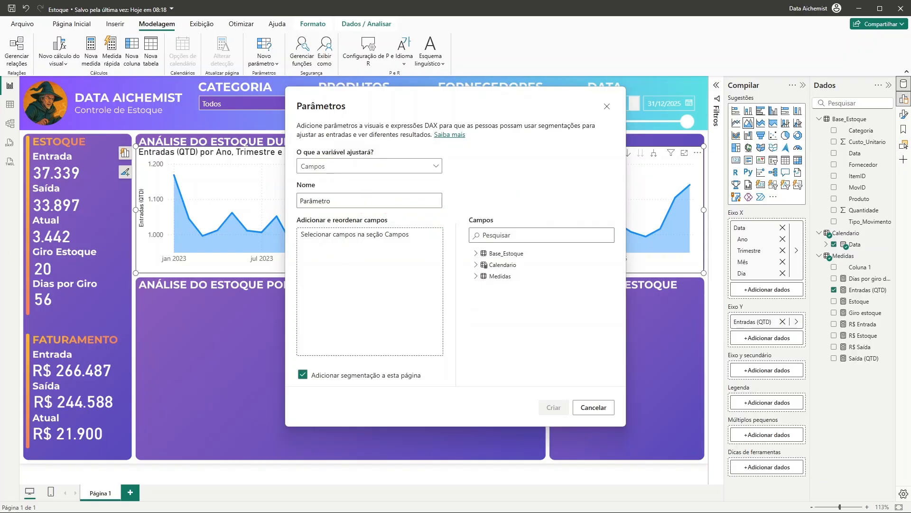
{"action": "left_click", "coordinate": [323, 167]}
{"action": "left_click", "coordinate": [317, 194]}
{"action": "double_click", "coordinate": [351, 199]}
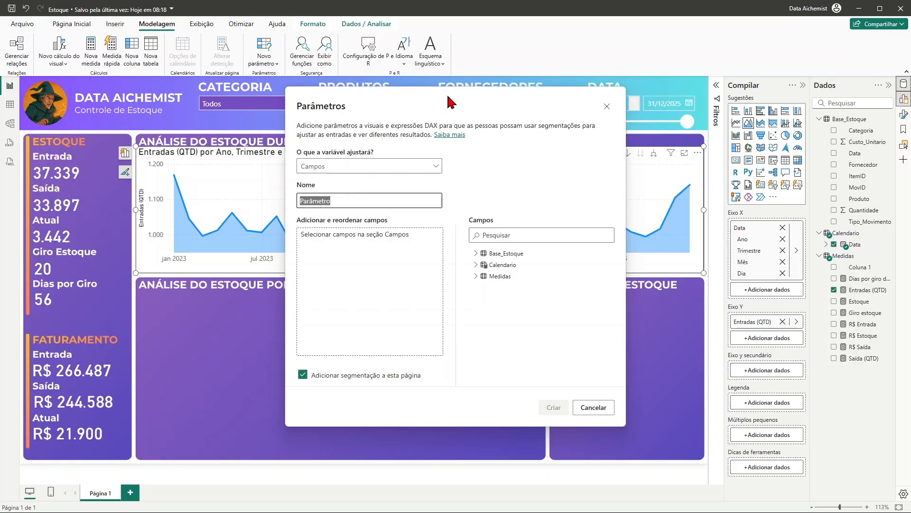
{"action": "type", "text": "A"}
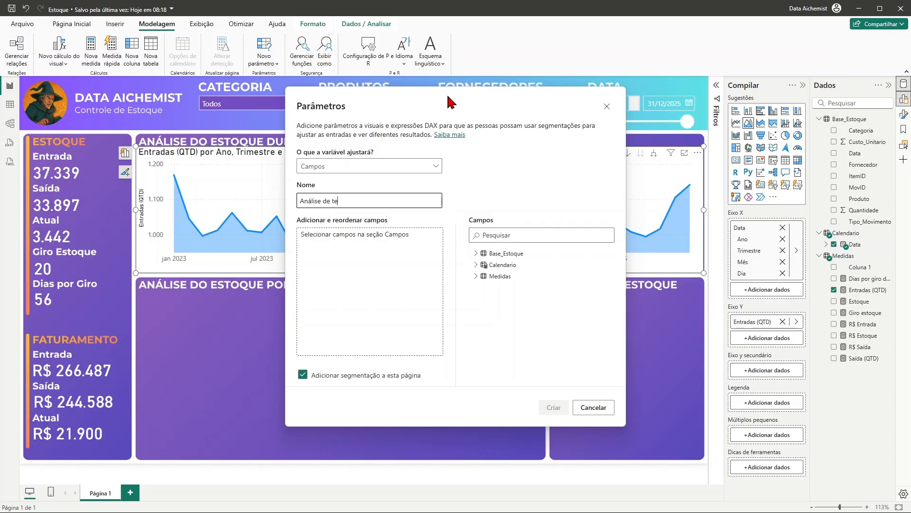
{"action": "type", "text": "nálise de te"}
{"action": "key", "text": "BackSpace"}
{"action": "type", "text": "empo"}
Step: Add the Entradas (QTD) measure from the Medidas table to the parameter's fields
{"action": "left_click", "coordinate": [369, 245]}
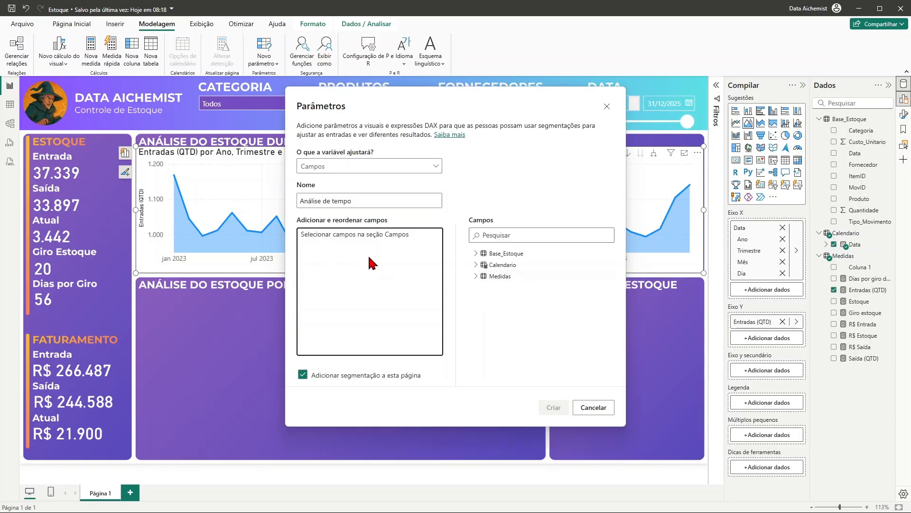
{"action": "left_click", "coordinate": [475, 277]}
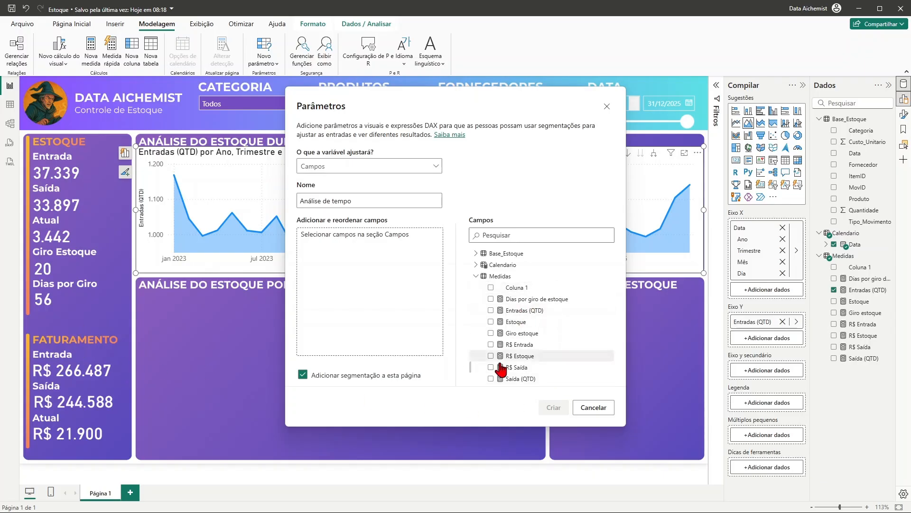
{"action": "left_click", "coordinate": [491, 310]}
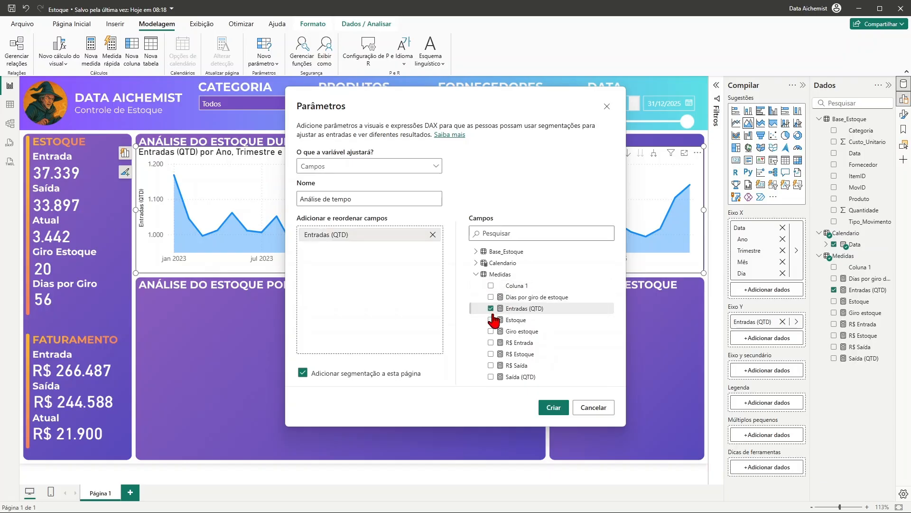
Step: Add Saída (QTD), Estoque and Giro estoque to the Análise de tempo field parameter and create it with its page slicer
{"action": "left_click", "coordinate": [491, 377]}
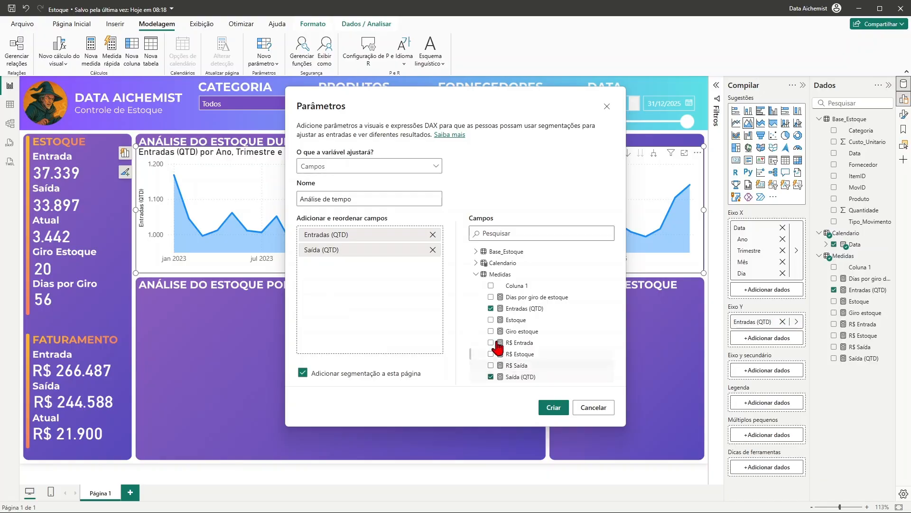
{"action": "left_click", "coordinate": [491, 320]}
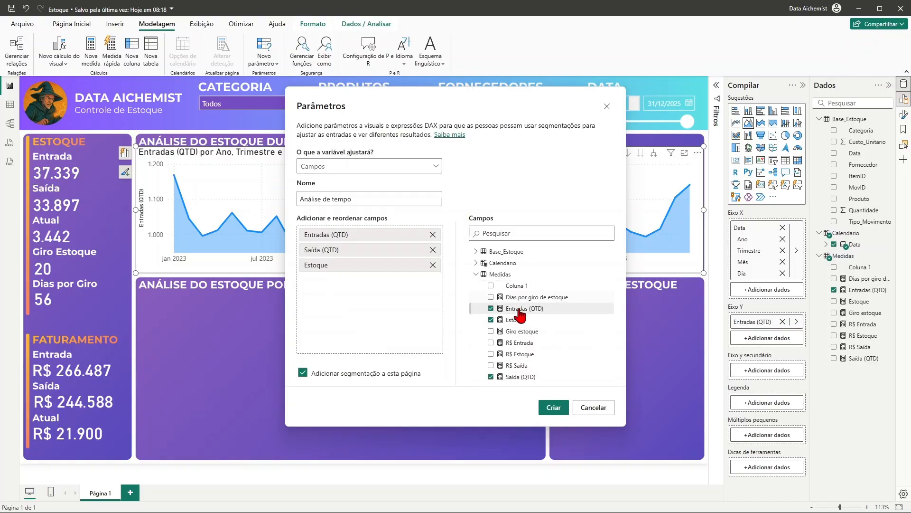
{"action": "left_click", "coordinate": [491, 331]}
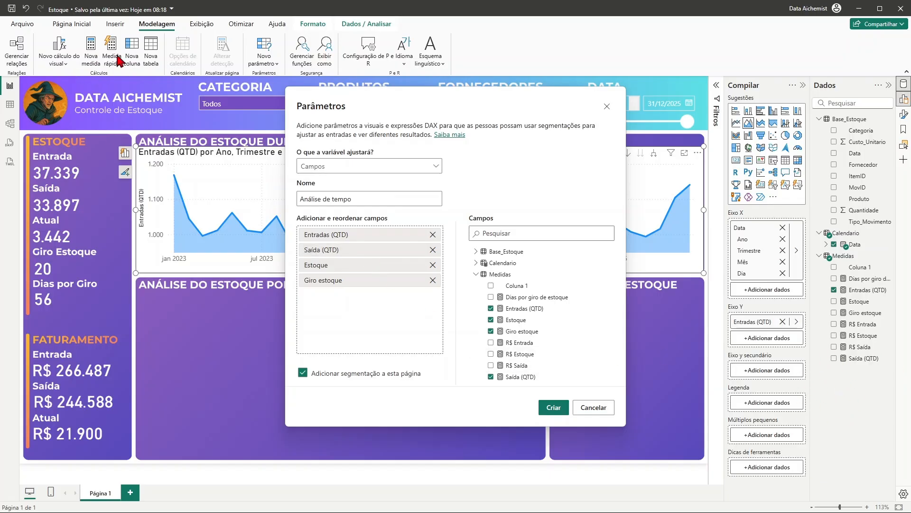
{"action": "left_click", "coordinate": [555, 409]}
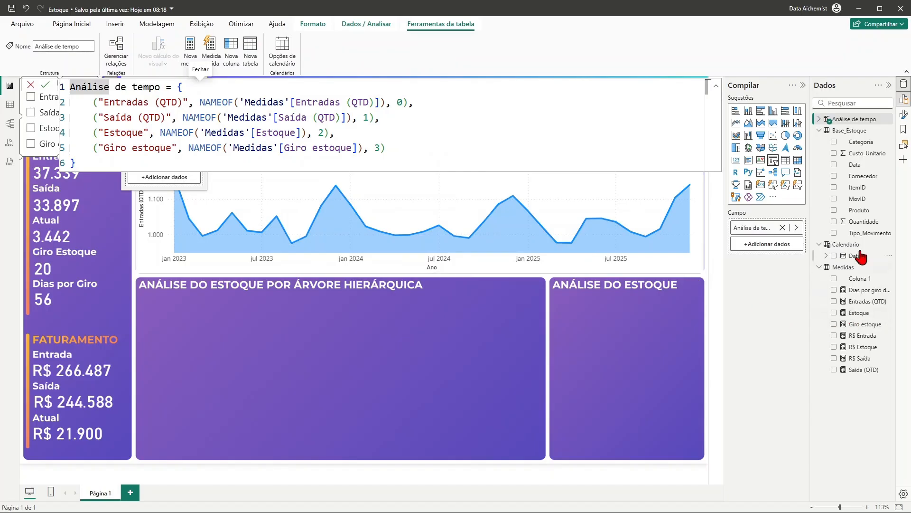
Step: Move the Análise de tempo slicer onto the hierarchical tree area and resize it so all four options show
{"action": "left_click", "coordinate": [818, 119]}
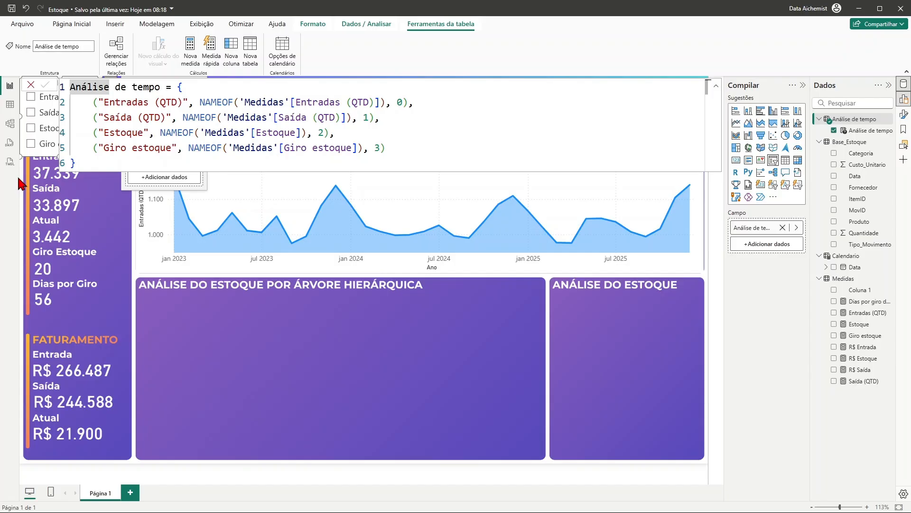
{"action": "left_click", "coordinate": [366, 394]}
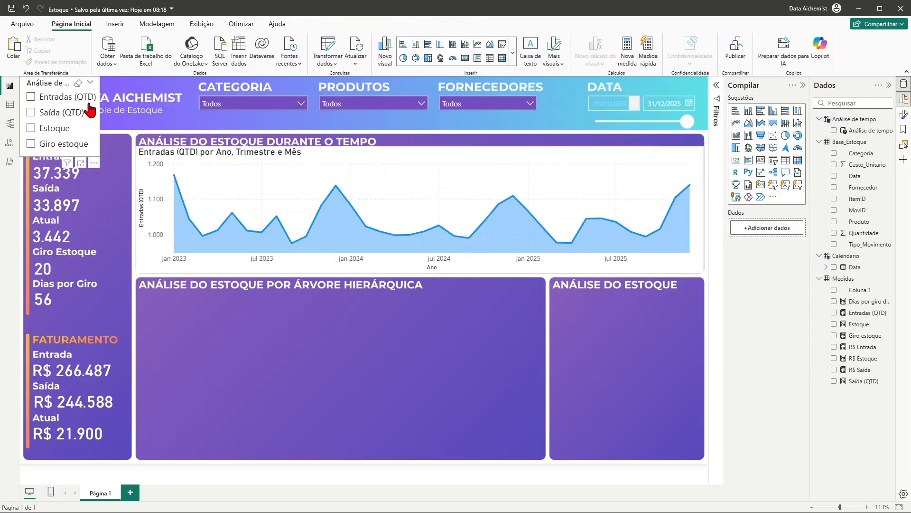
{"action": "left_click", "coordinate": [64, 77]}
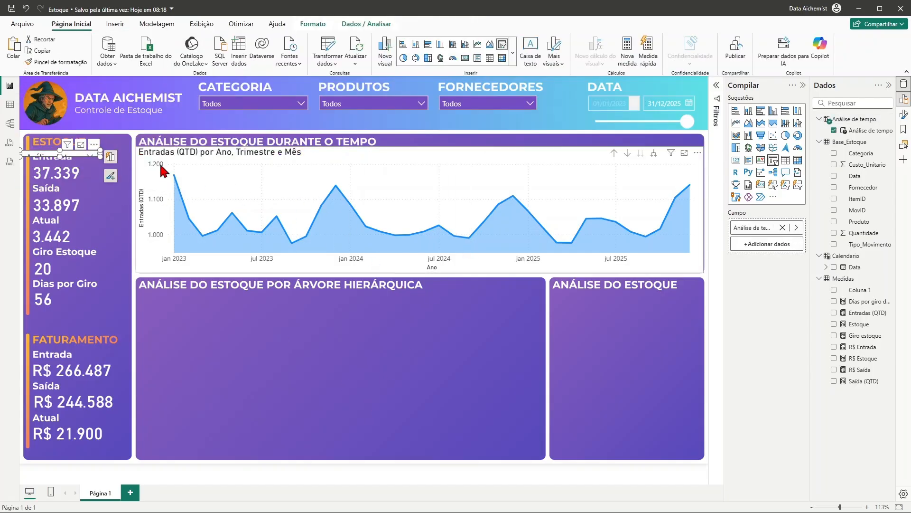
{"action": "left_click_drag", "start_coordinate": [60, 150], "coordinate": [372, 328]}
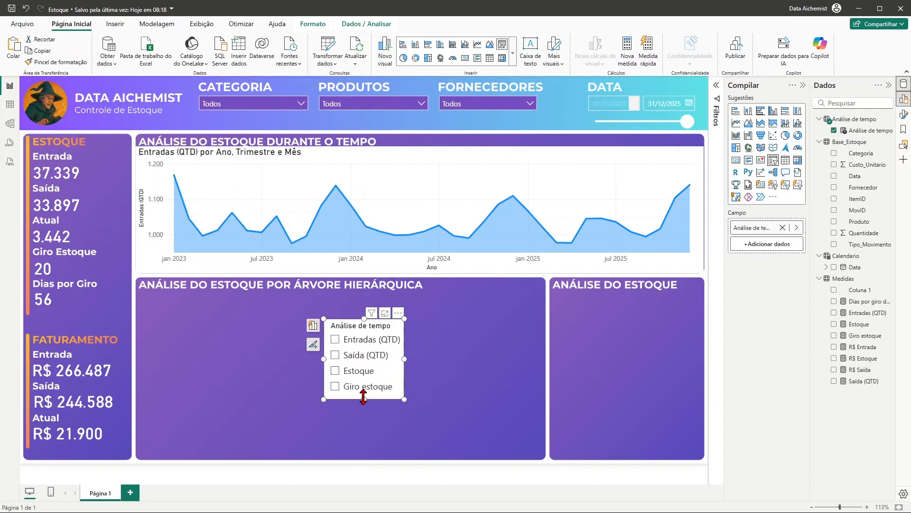
{"action": "left_click_drag", "start_coordinate": [363, 396], "coordinate": [378, 420]}
{"action": "left_click_drag", "start_coordinate": [404, 370], "coordinate": [463, 371]}
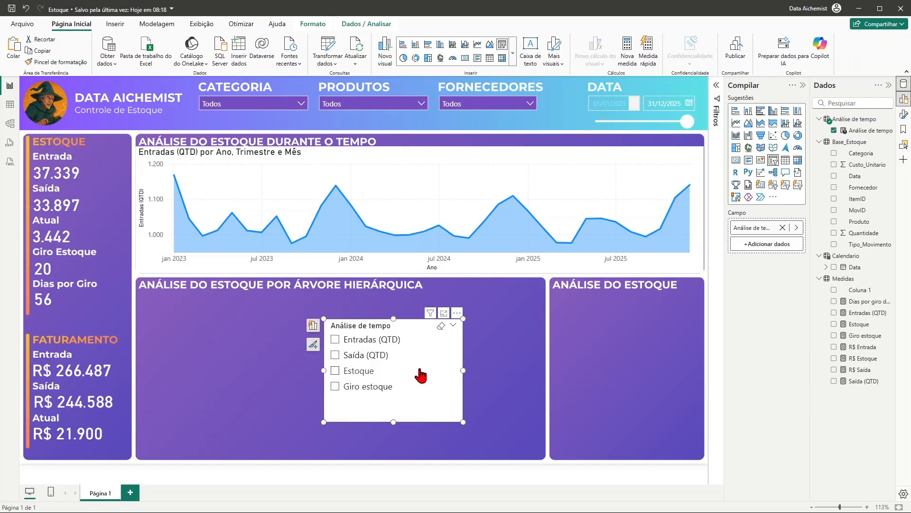
{"action": "left_click_drag", "start_coordinate": [393, 318], "coordinate": [393, 335]}
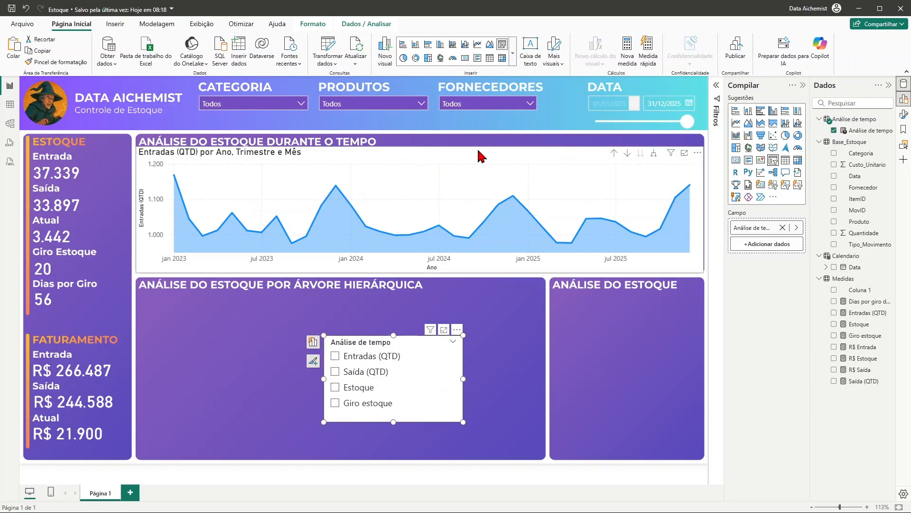
Step: Replace Entradas (QTD) with the Análise de tempo parameter on the area chart's Y axis
{"action": "left_click", "coordinate": [496, 160]}
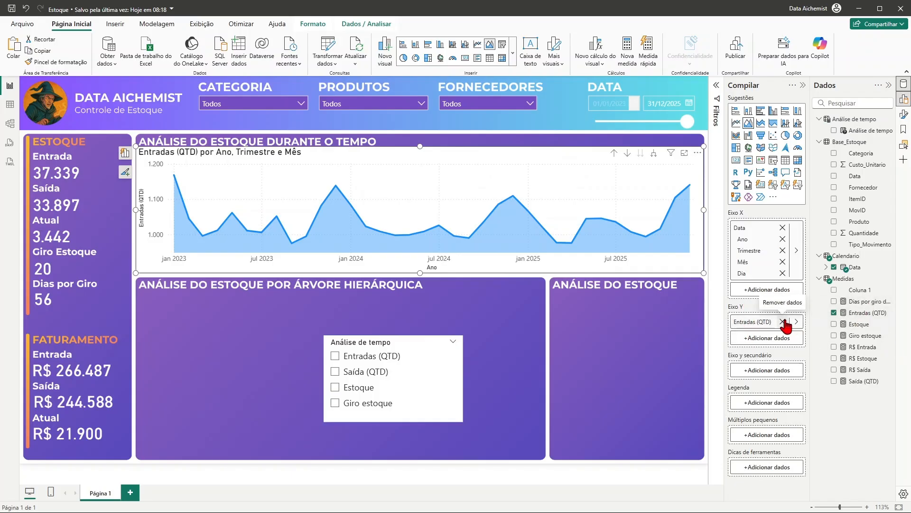
{"action": "left_click", "coordinate": [782, 322]}
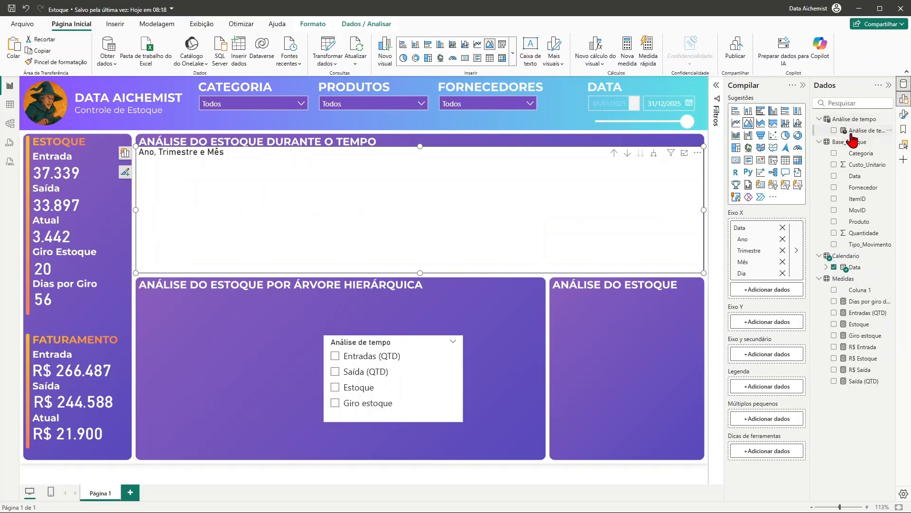
{"action": "left_click", "coordinate": [862, 137]}
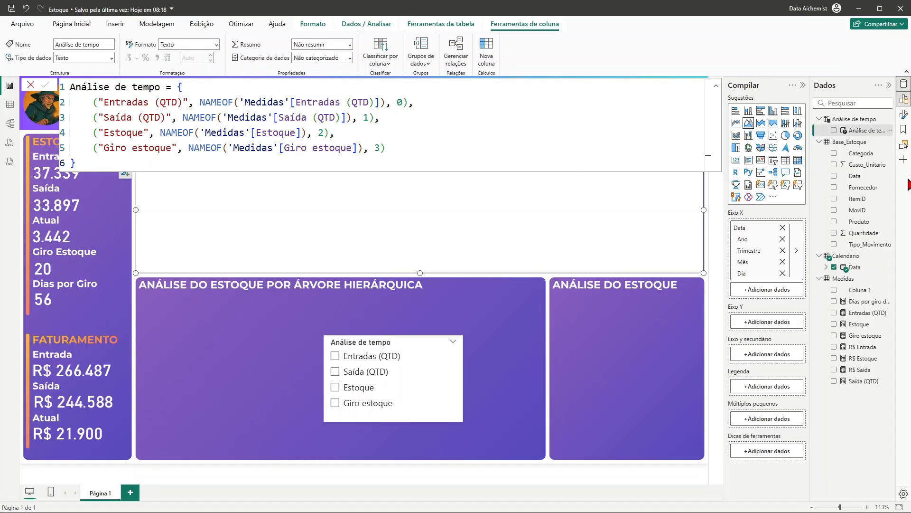
{"action": "left_click_drag", "start_coordinate": [862, 135], "coordinate": [766, 323]}
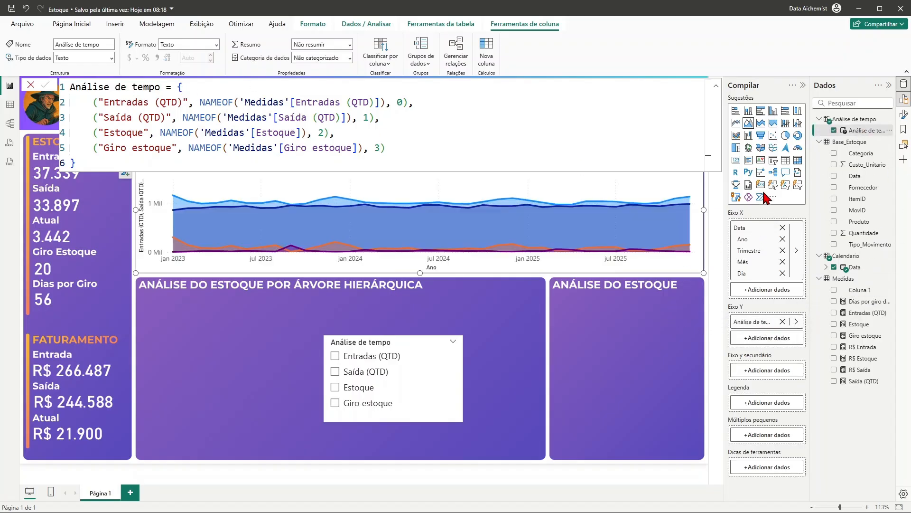
{"action": "left_click", "coordinate": [716, 90]}
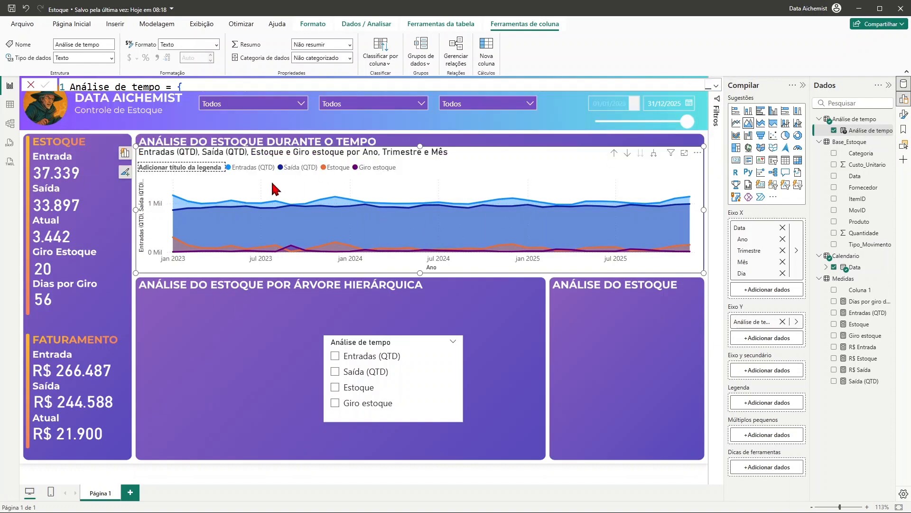
Step: Test the Análise de tempo slicer on the area chart with single measures and with several measures combined
{"action": "left_click", "coordinate": [336, 357]}
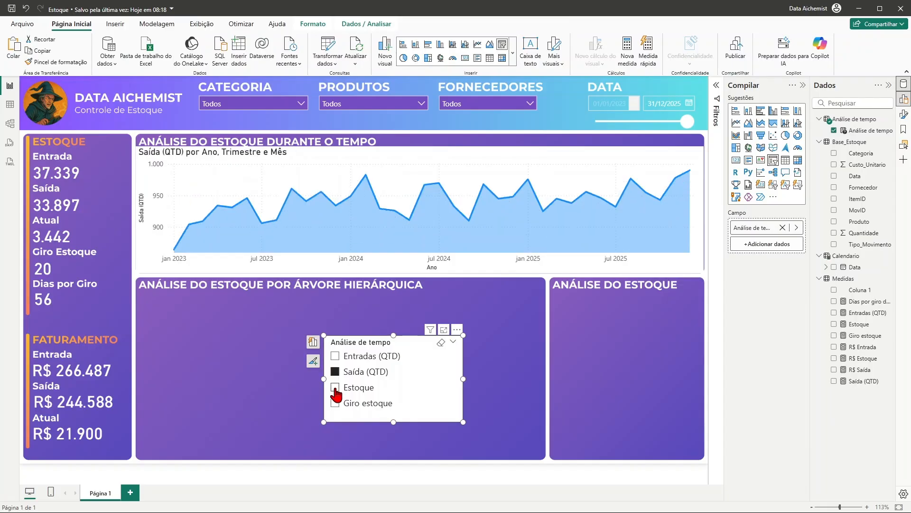
{"action": "left_click", "coordinate": [335, 388]}
{"action": "left_click", "coordinate": [334, 357]}
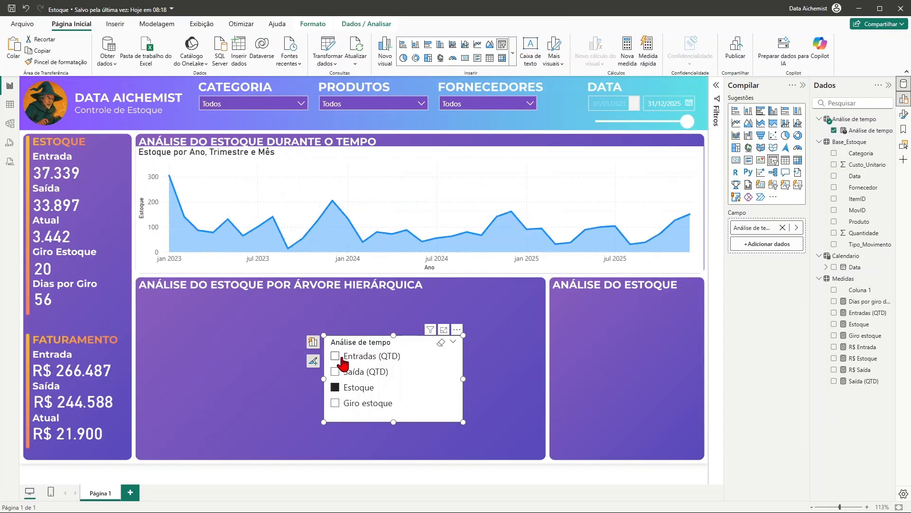
{"action": "left_click", "coordinate": [335, 372], "text": "ctrl"}
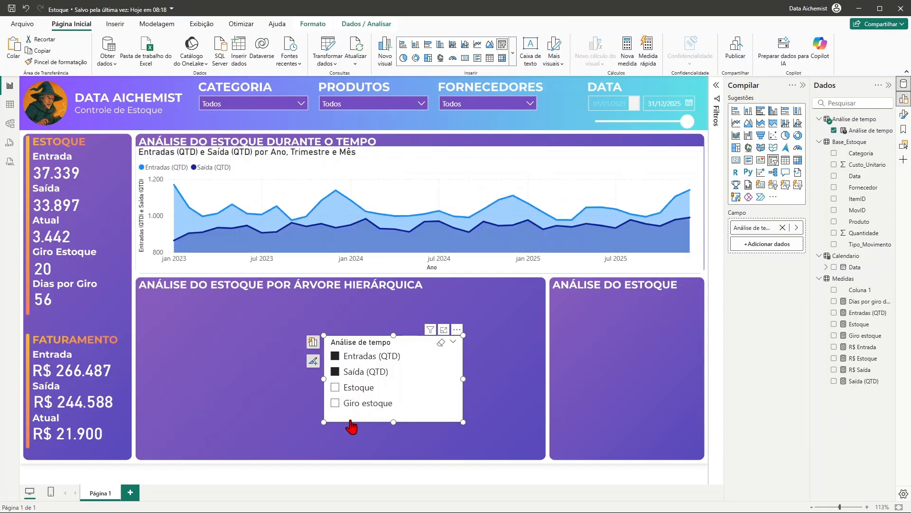
{"action": "left_click", "coordinate": [335, 388], "text": "ctrl"}
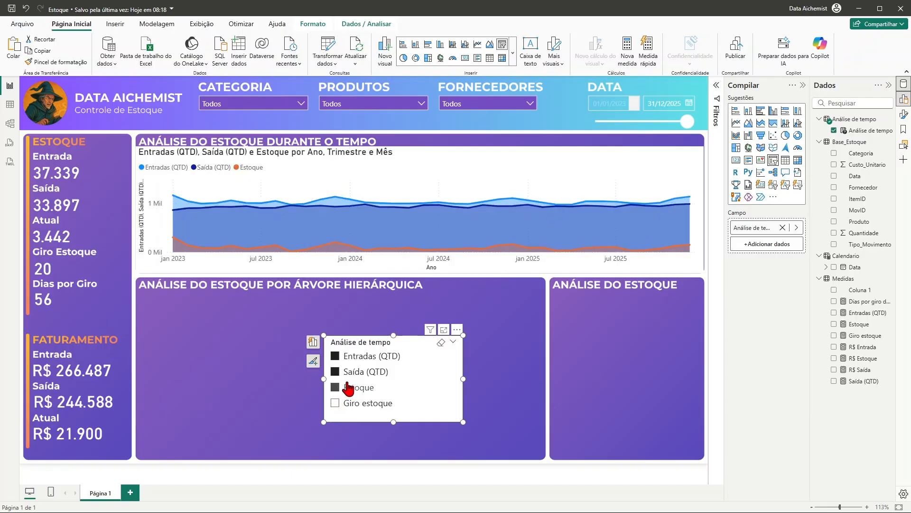
{"action": "left_click", "coordinate": [335, 400], "text": "ctrl"}
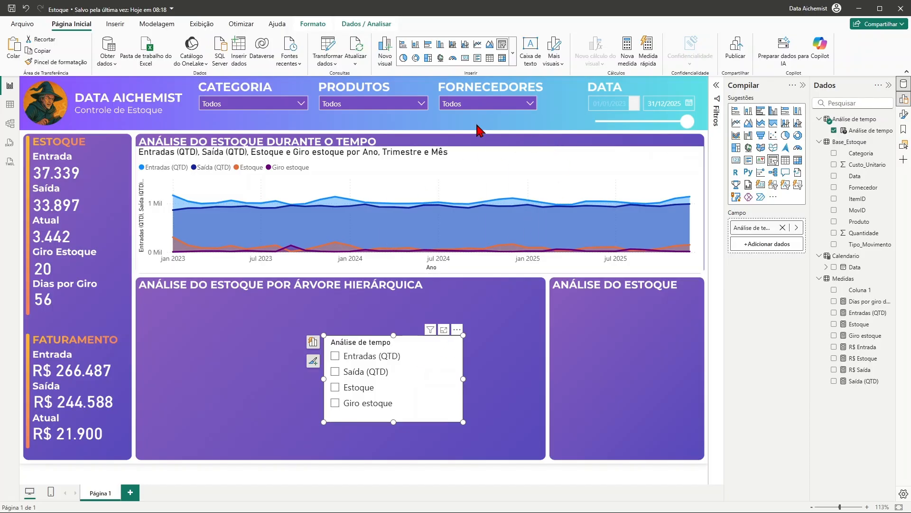
{"action": "left_click", "coordinate": [488, 140]}
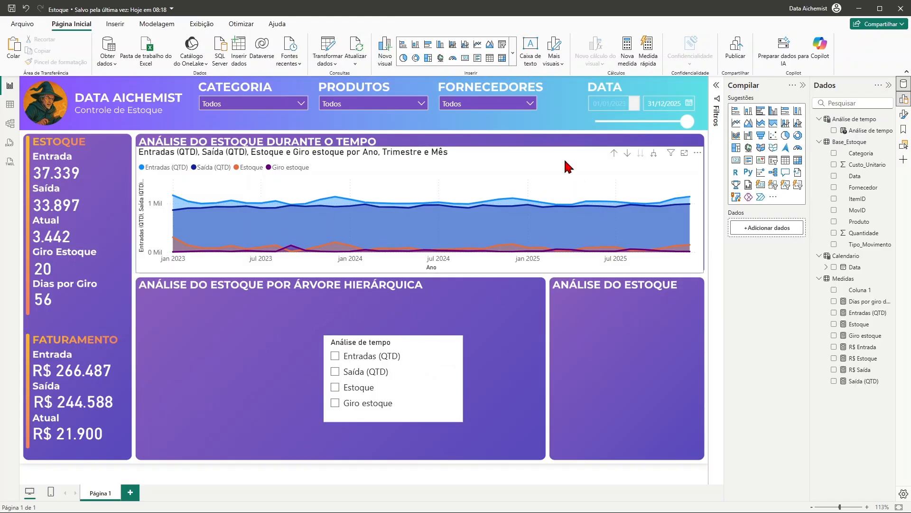
Step: Turn off the area chart's title and its background
{"action": "left_click", "coordinate": [531, 156]}
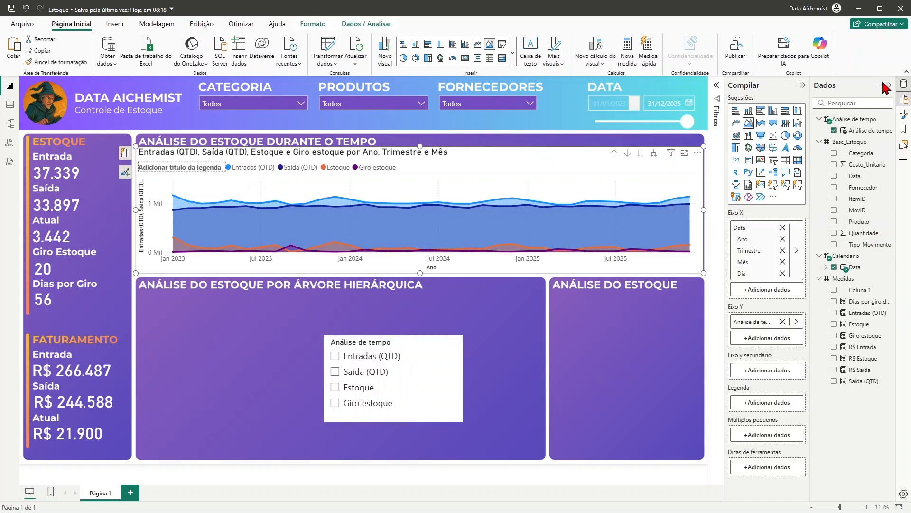
{"action": "left_click", "coordinate": [801, 84]}
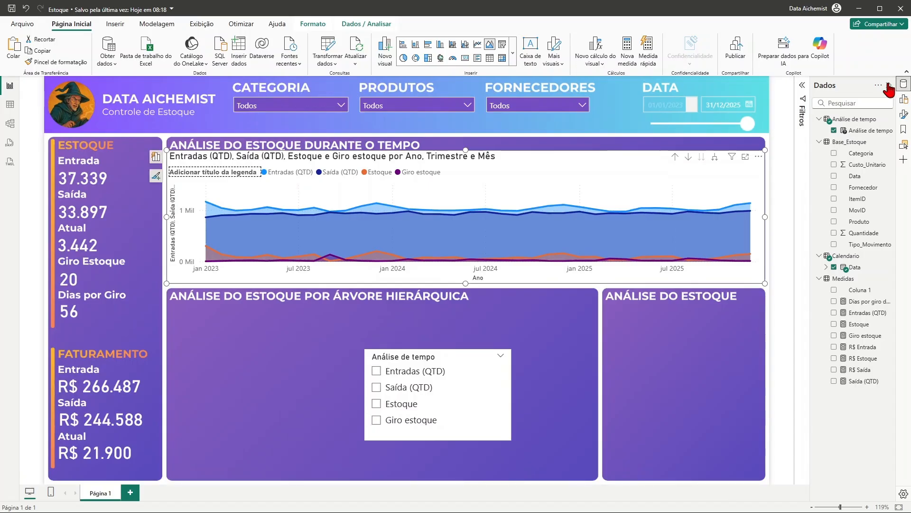
{"action": "left_click", "coordinate": [889, 86]}
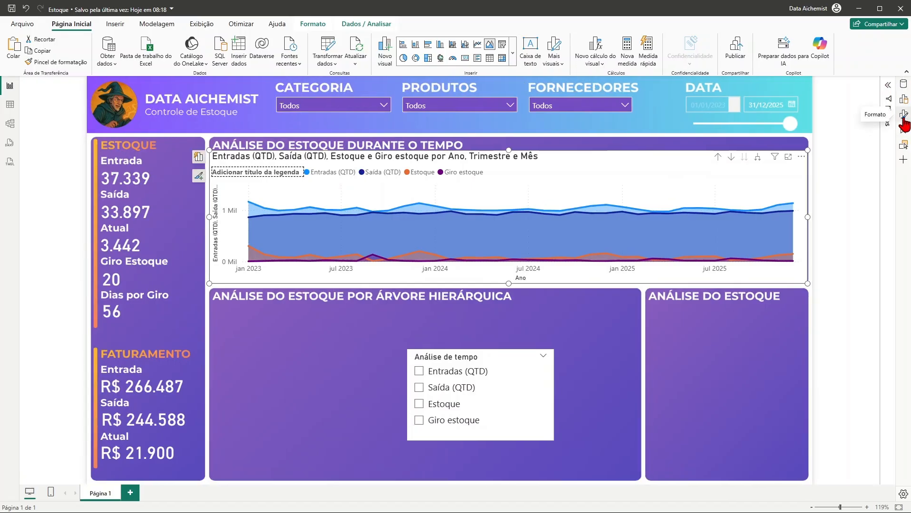
{"action": "left_click", "coordinate": [904, 116]}
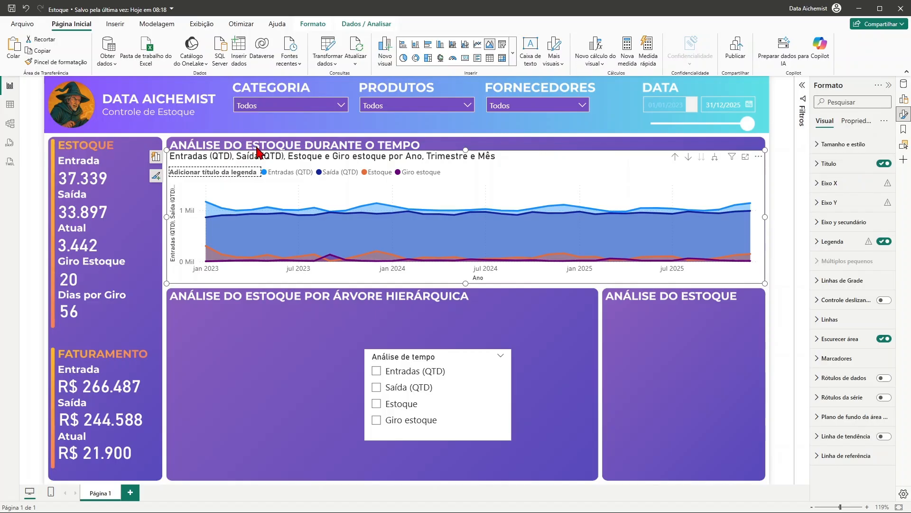
{"action": "left_click", "coordinate": [884, 163]}
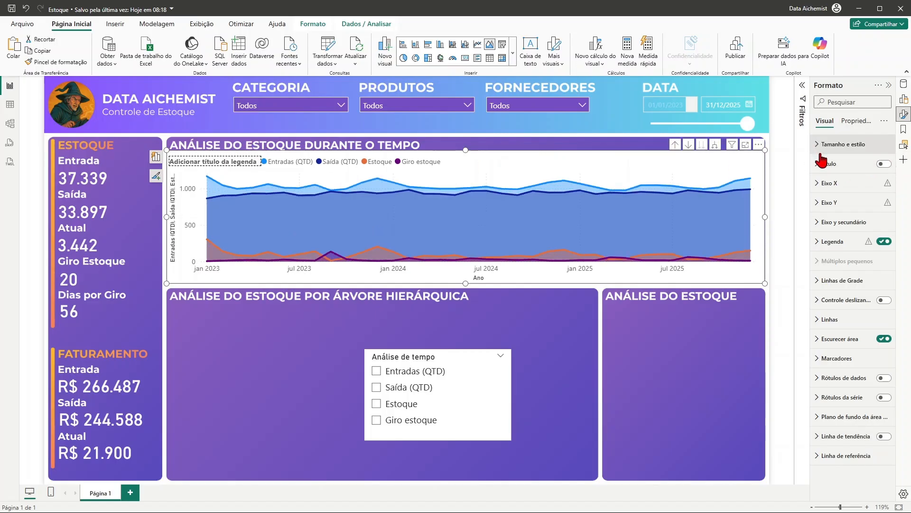
{"action": "left_click", "coordinate": [826, 144]}
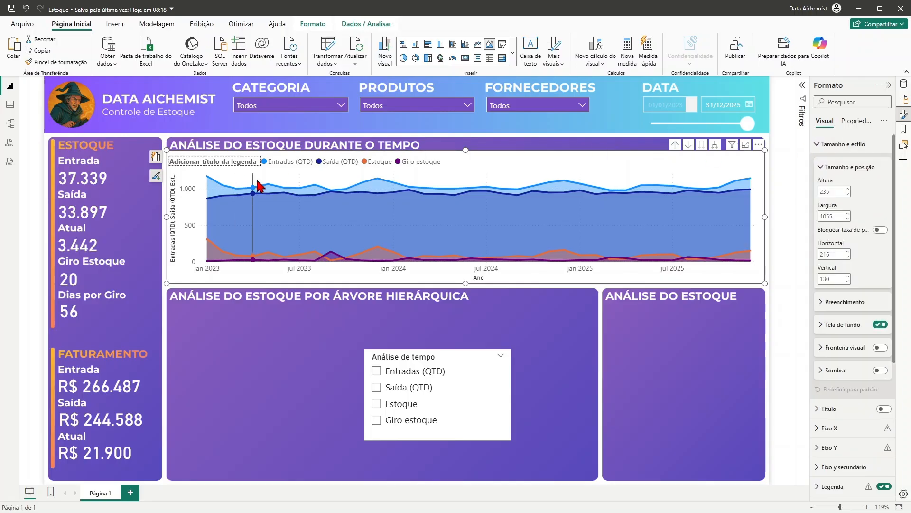
{"action": "left_click", "coordinate": [881, 324]}
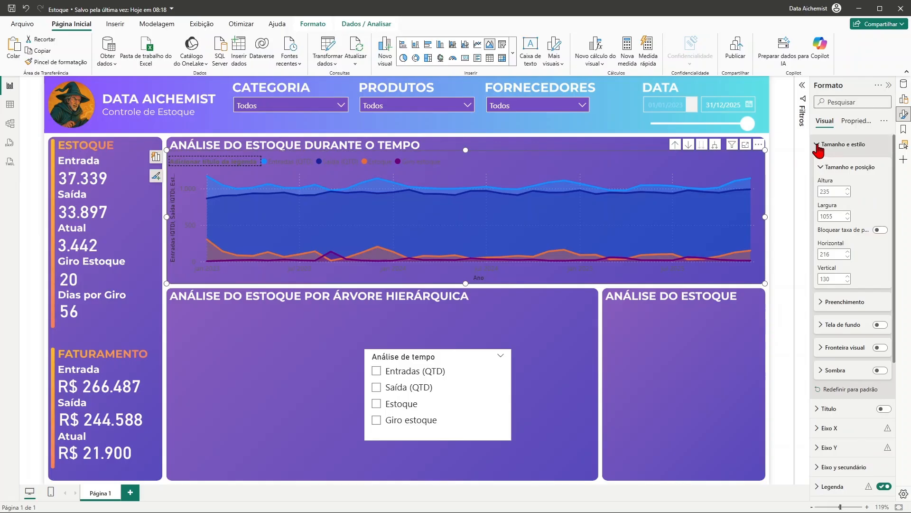
{"action": "left_click", "coordinate": [818, 145]}
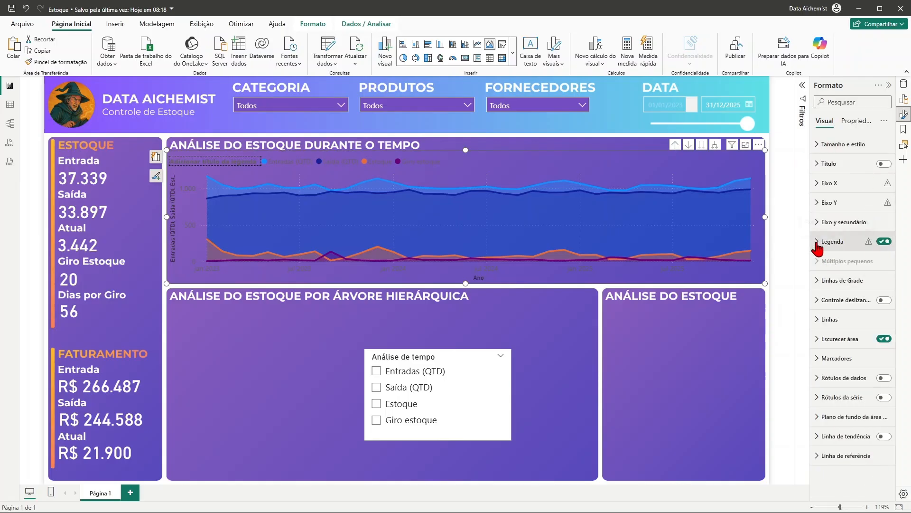
Step: Set the area chart's legend text color to white and turn off the legend title
{"action": "left_click", "coordinate": [817, 243]}
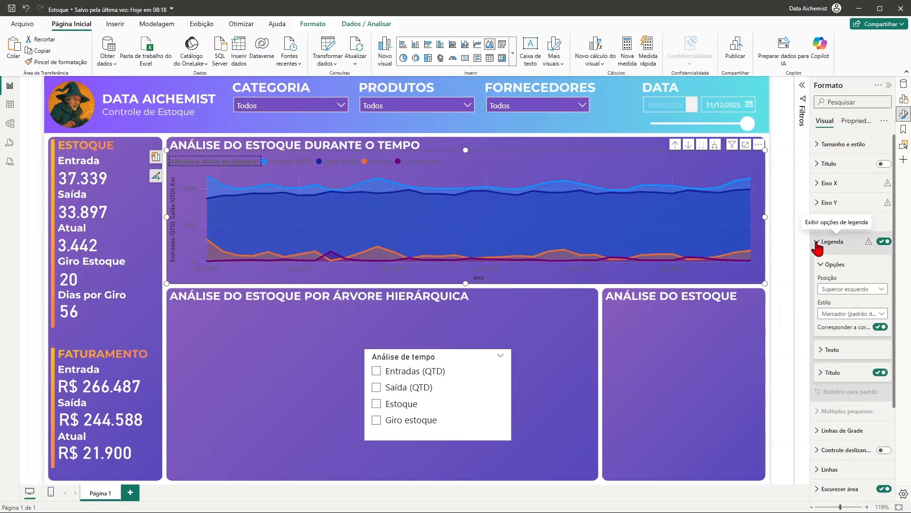
{"action": "left_click", "coordinate": [824, 350]}
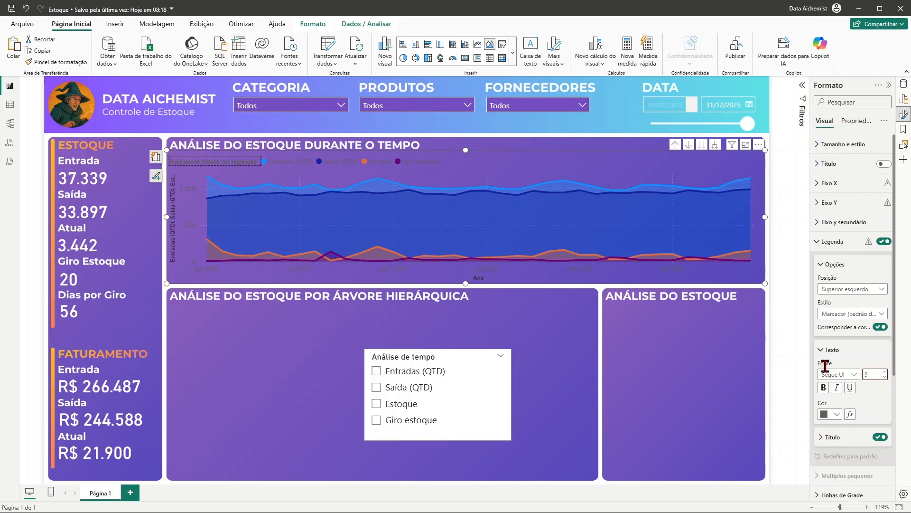
{"action": "left_click", "coordinate": [833, 413]}
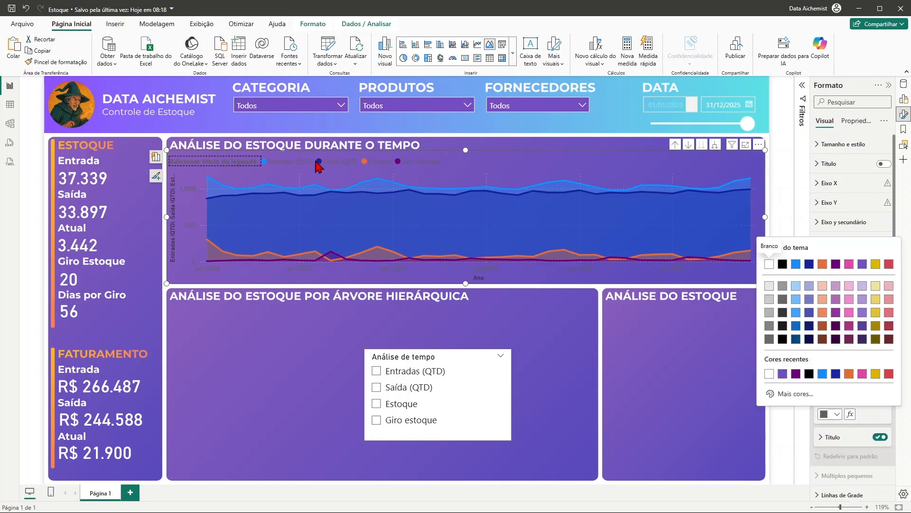
{"action": "left_click", "coordinate": [769, 374]}
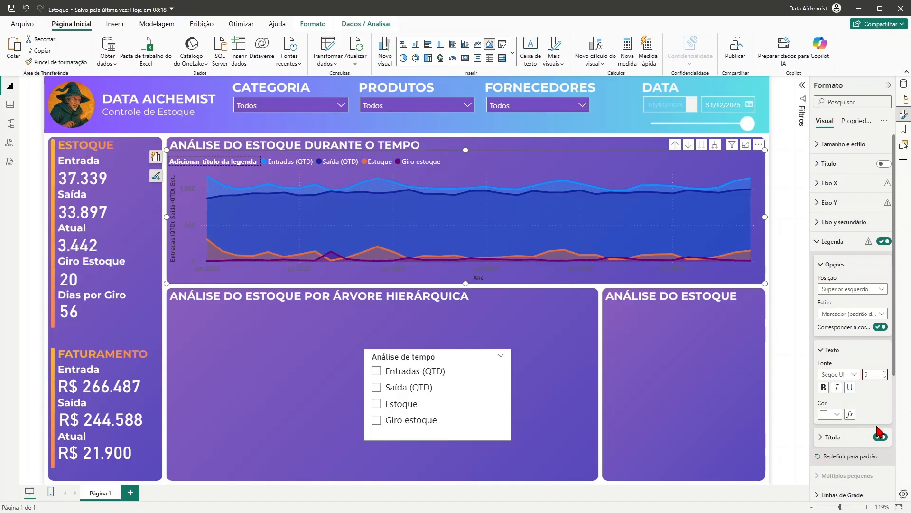
{"action": "left_click", "coordinate": [880, 437]}
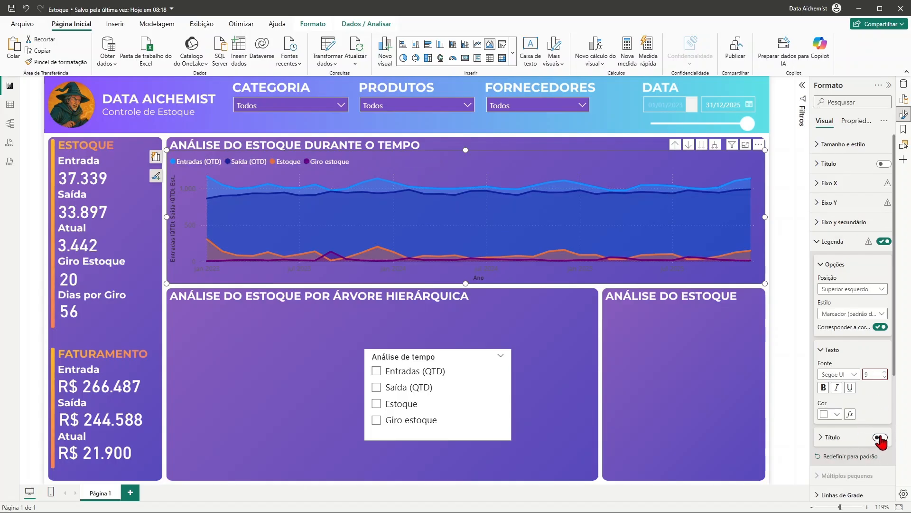
{"action": "left_click", "coordinate": [817, 242]}
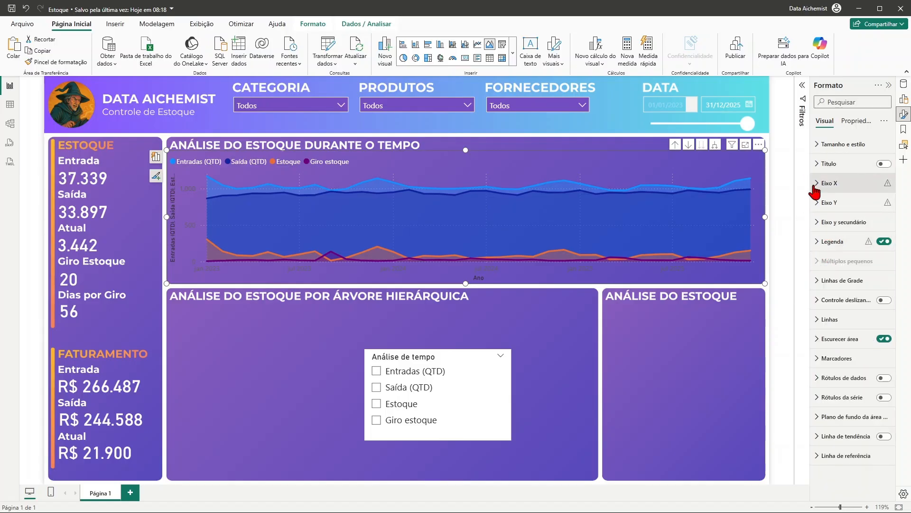
Step: Set the area chart's X-axis values to white and turn off the X-axis title
{"action": "left_click", "coordinate": [817, 186]}
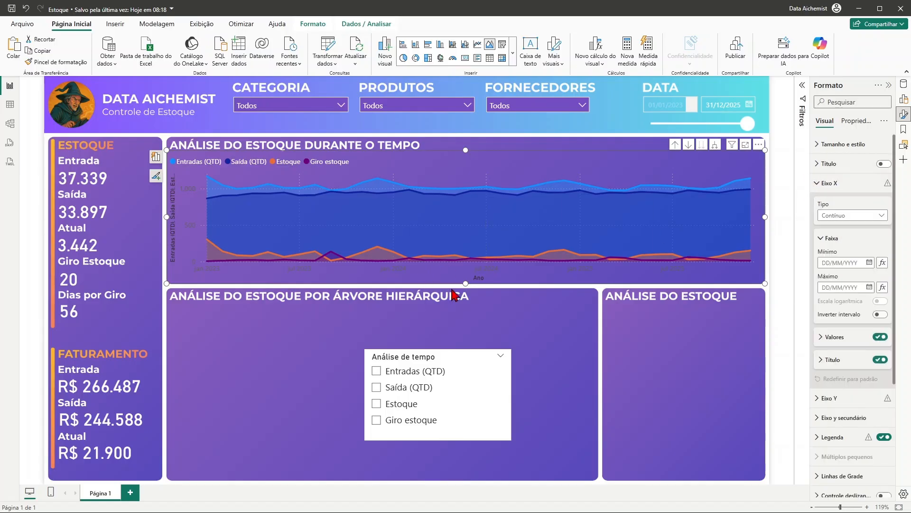
{"action": "left_click", "coordinate": [821, 337]}
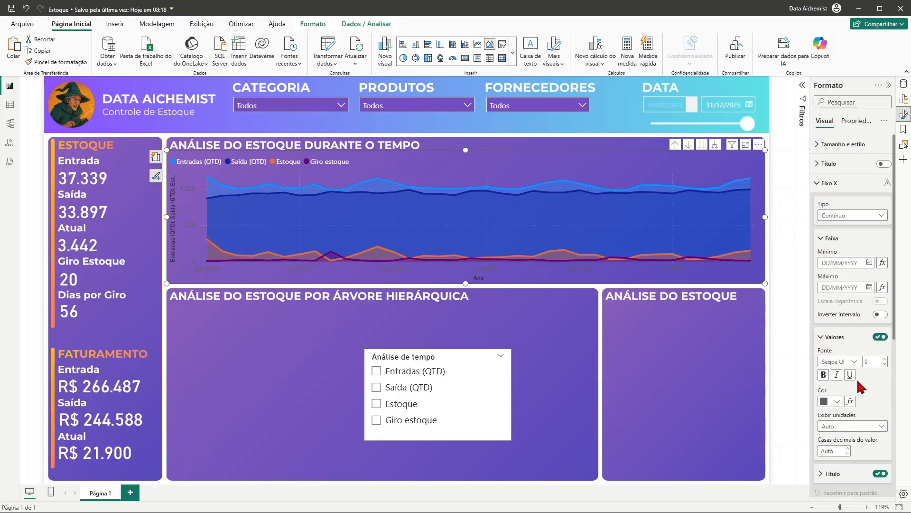
{"action": "left_click", "coordinate": [835, 404]}
{"action": "left_click", "coordinate": [771, 366]}
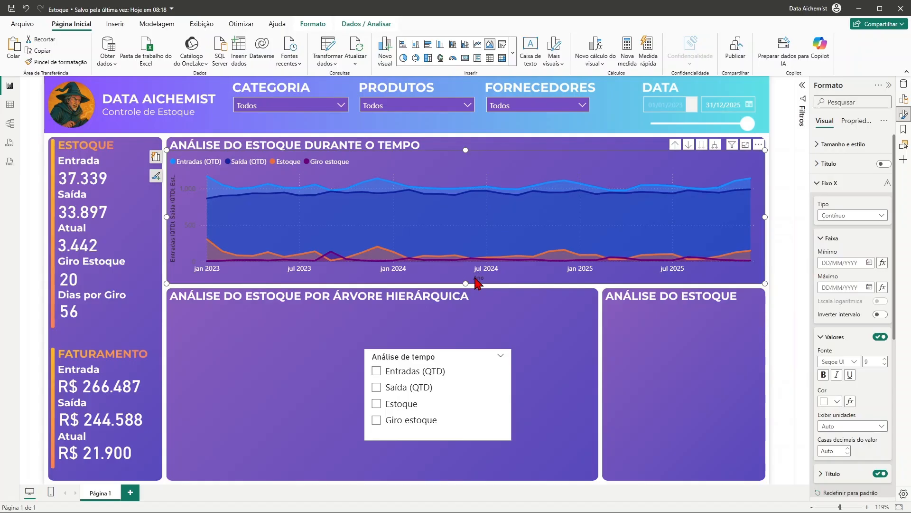
{"action": "left_click", "coordinate": [881, 474]}
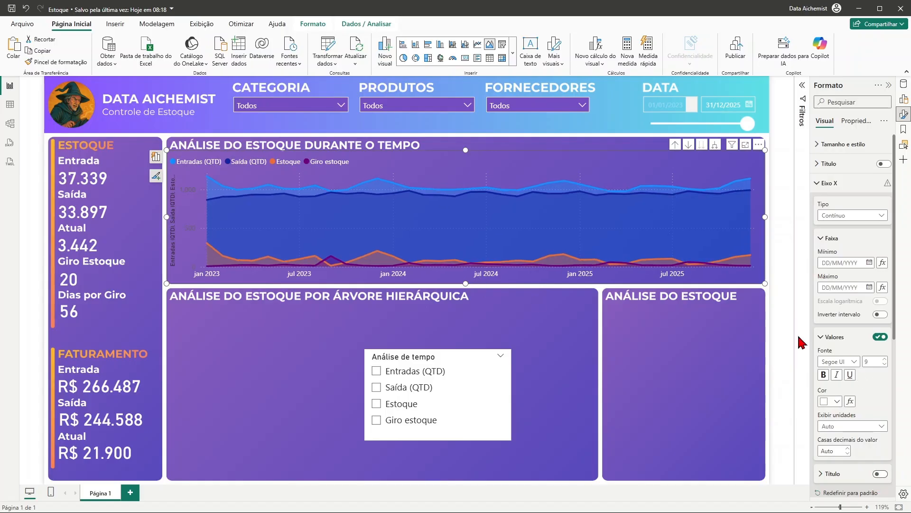
{"action": "left_click", "coordinate": [817, 183]}
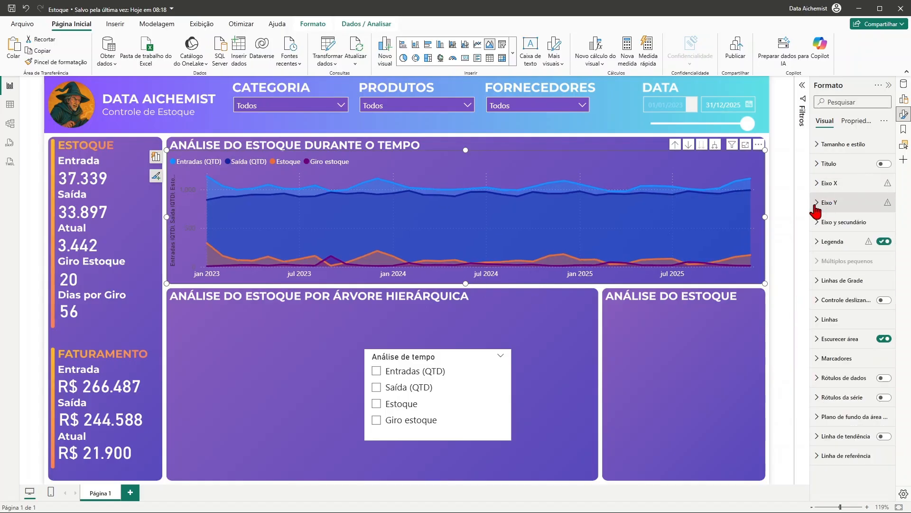
Step: Turn off both the values and the title of the area chart's Y axis
{"action": "left_click", "coordinate": [817, 203]}
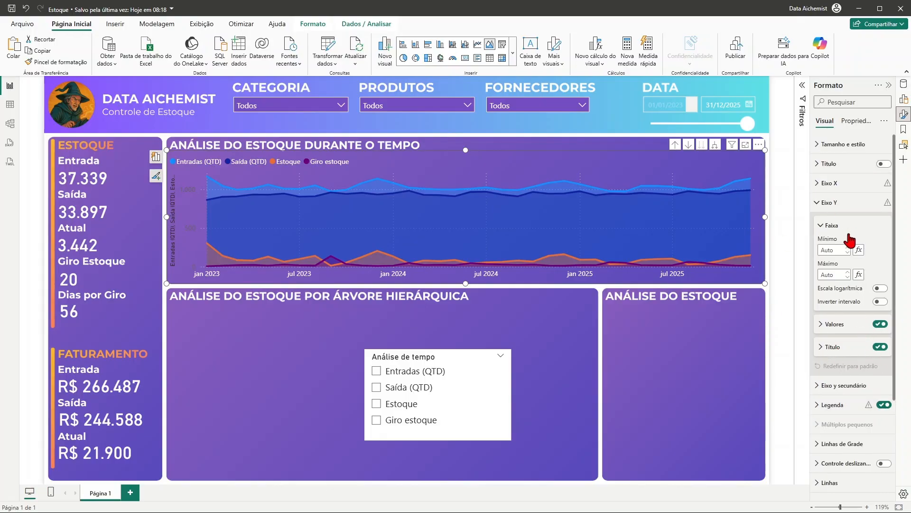
{"action": "left_click", "coordinate": [881, 326]}
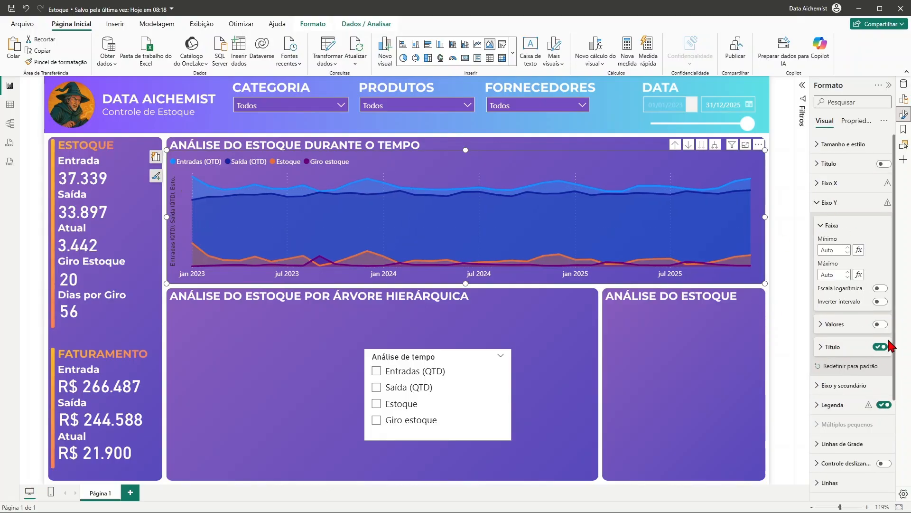
{"action": "left_click", "coordinate": [881, 348]}
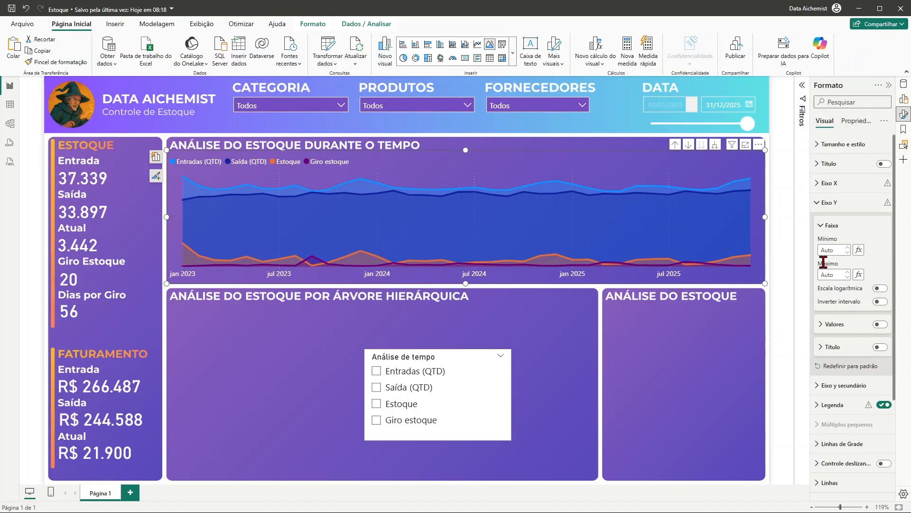
{"action": "left_click", "coordinate": [816, 203]}
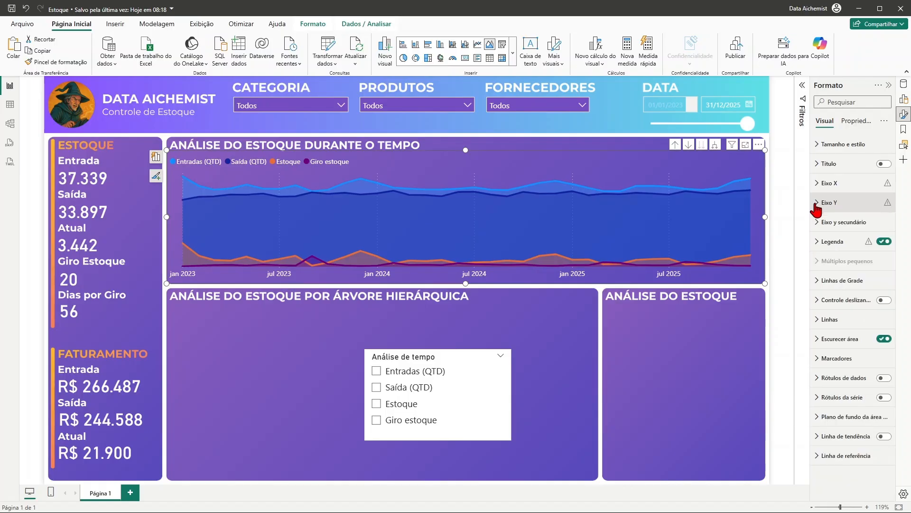
Step: With Entradas (QTD) and Saída (QTD) selected in the Análise de tempo slicer, turn on the area chart's data labels with white value text
{"action": "left_click", "coordinate": [377, 373]}
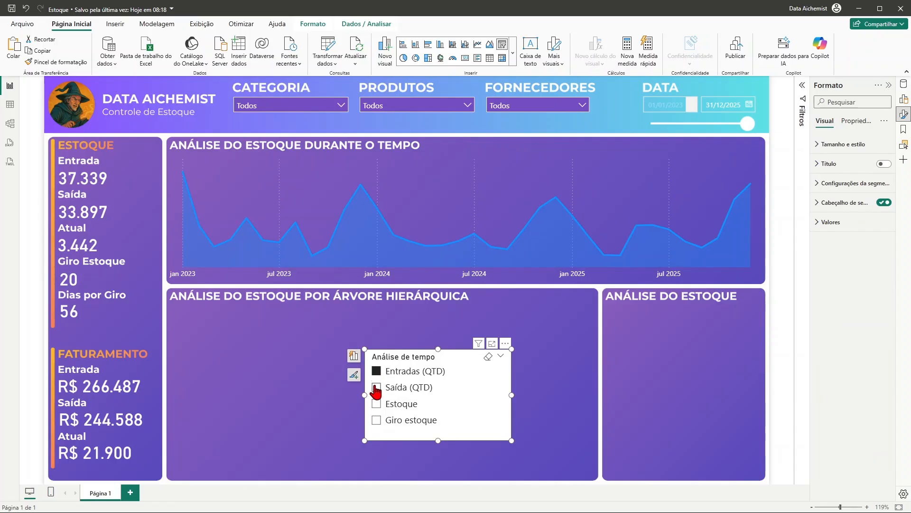
{"action": "left_click", "coordinate": [377, 388]}
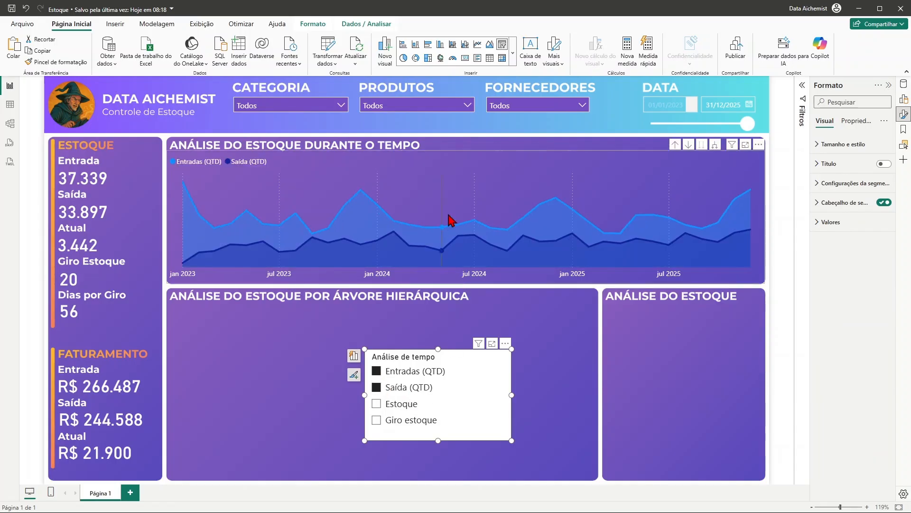
{"action": "left_click", "coordinate": [496, 164]}
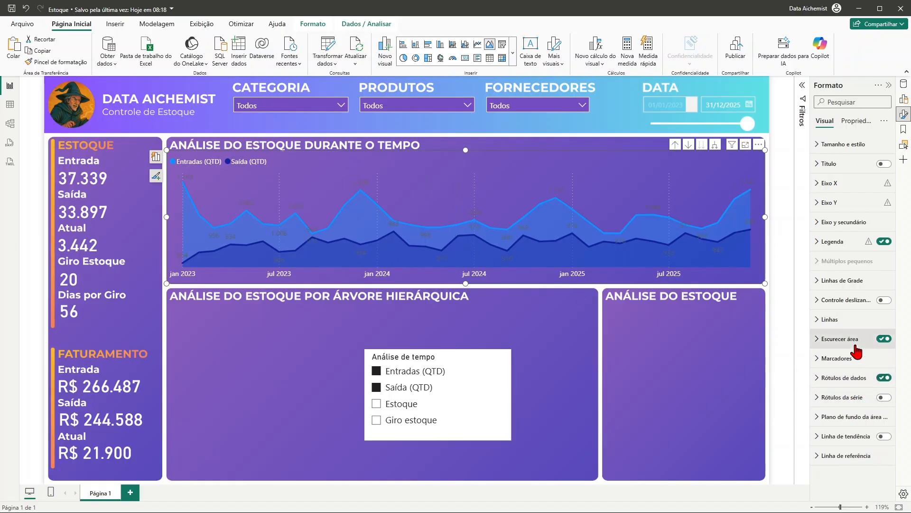
{"action": "left_click", "coordinate": [817, 380]}
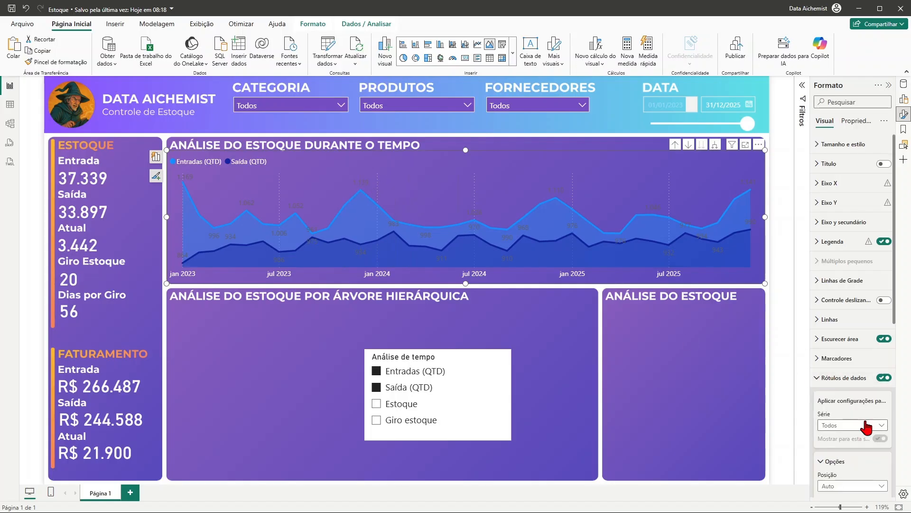
{"action": "scroll", "coordinate": [854, 418], "scroll_direction": "down", "scroll_amount": 4}
{"action": "left_click", "coordinate": [831, 451]}
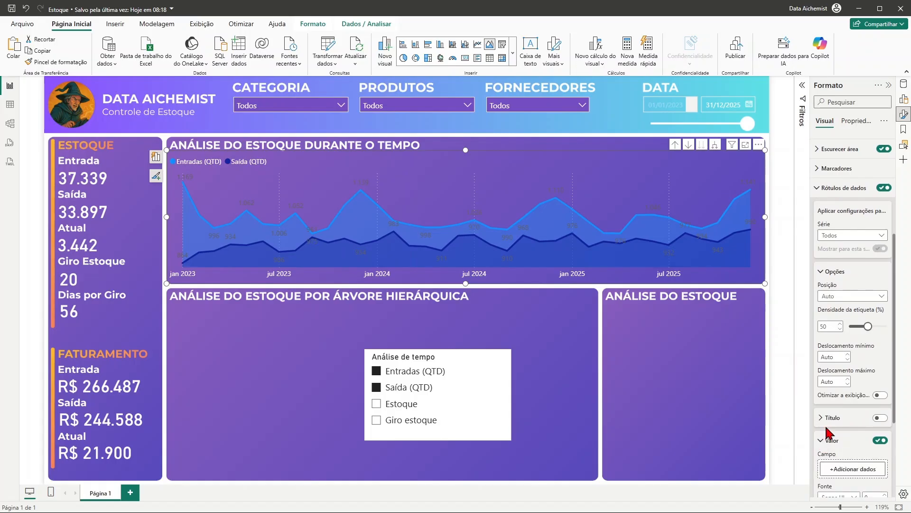
{"action": "scroll", "coordinate": [830, 413], "scroll_direction": "down", "scroll_amount": 2}
{"action": "left_click", "coordinate": [836, 442]}
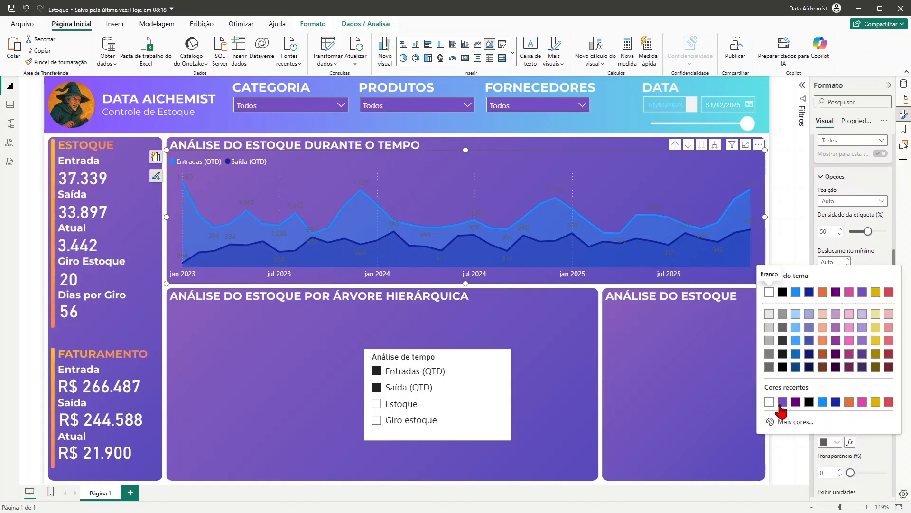
{"action": "left_click", "coordinate": [769, 403]}
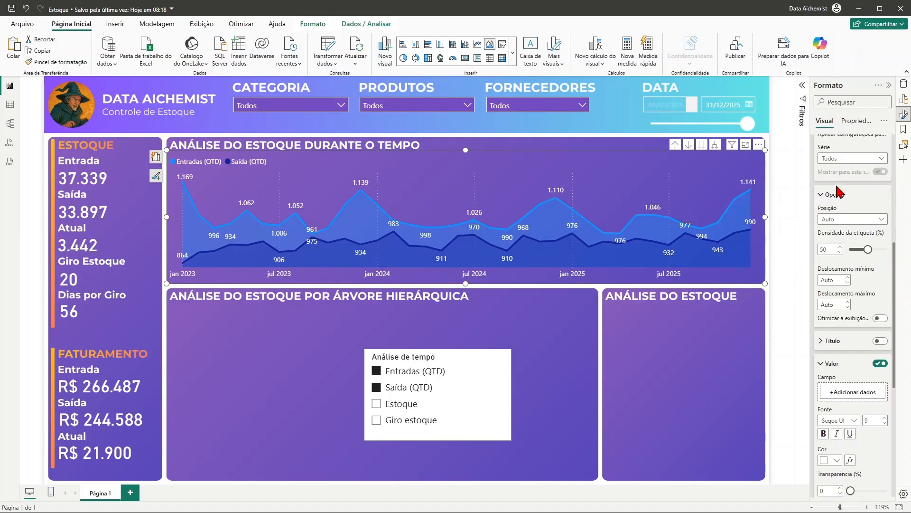
{"action": "scroll", "coordinate": [828, 194], "scroll_direction": "up", "scroll_amount": 2}
{"action": "scroll", "coordinate": [828, 200], "scroll_direction": "up", "scroll_amount": 2}
{"action": "left_click", "coordinate": [817, 198]}
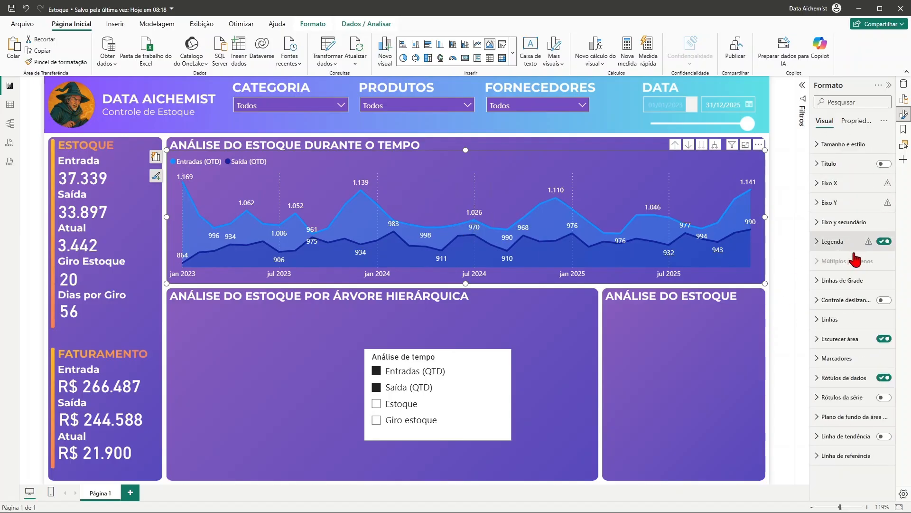
Step: Try Suave interpolation on all the area chart's lines, and set the interpolation type to Etapa
{"action": "left_click", "coordinate": [817, 325]}
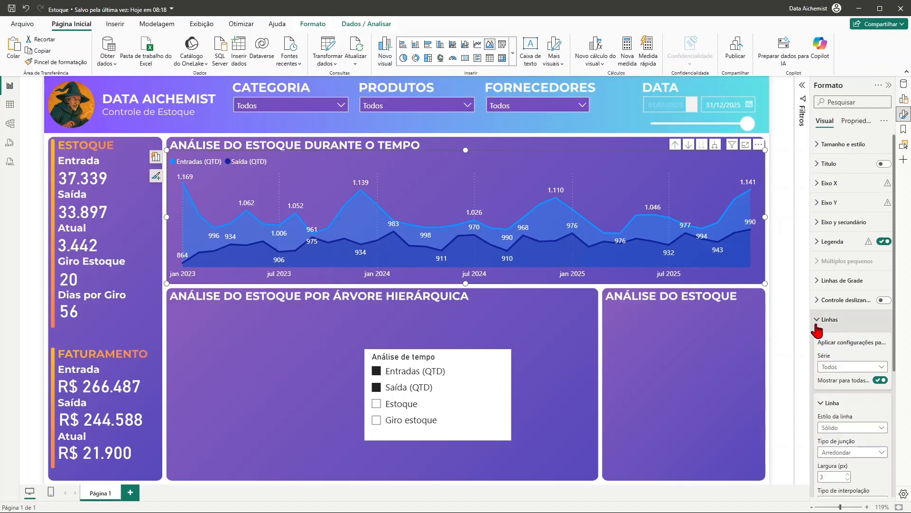
{"action": "scroll", "coordinate": [852, 308], "scroll_direction": "down", "scroll_amount": 1}
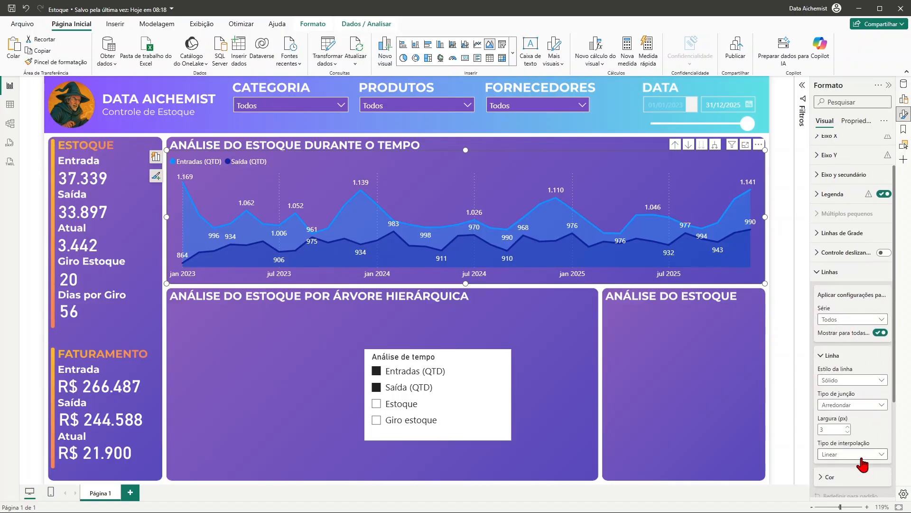
{"action": "scroll", "coordinate": [885, 420], "scroll_direction": "down", "scroll_amount": 1}
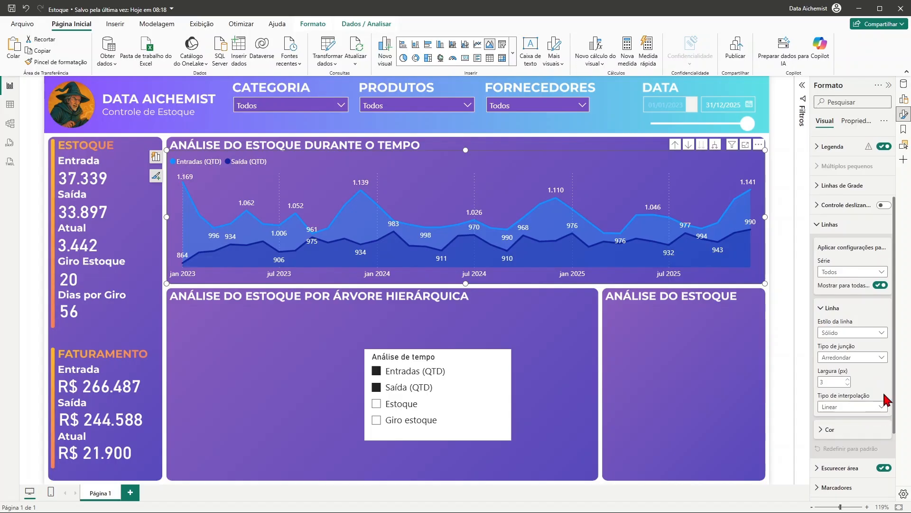
{"action": "left_click", "coordinate": [860, 409]}
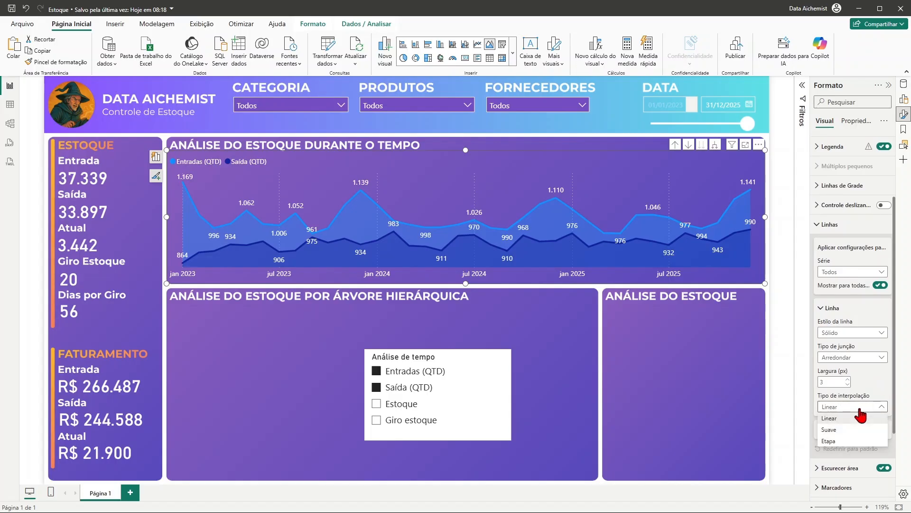
{"action": "left_click", "coordinate": [838, 431]}
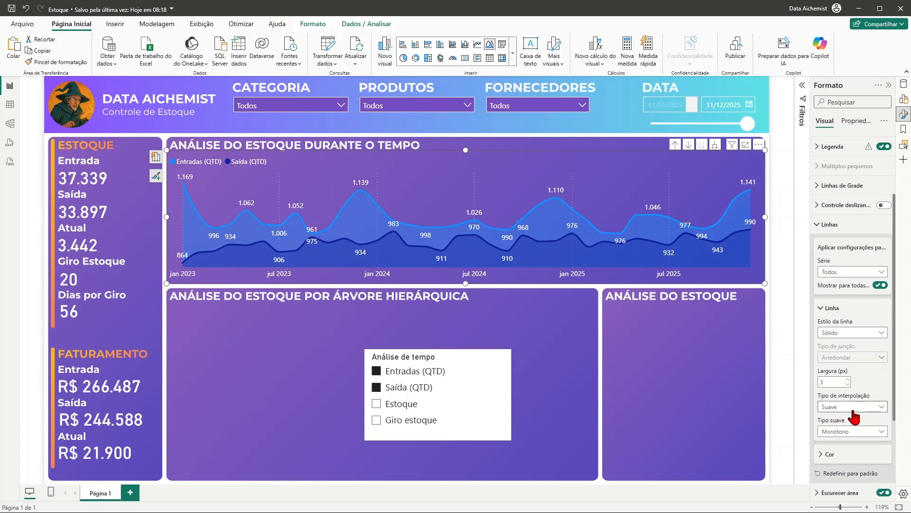
{"action": "left_click", "coordinate": [839, 409]}
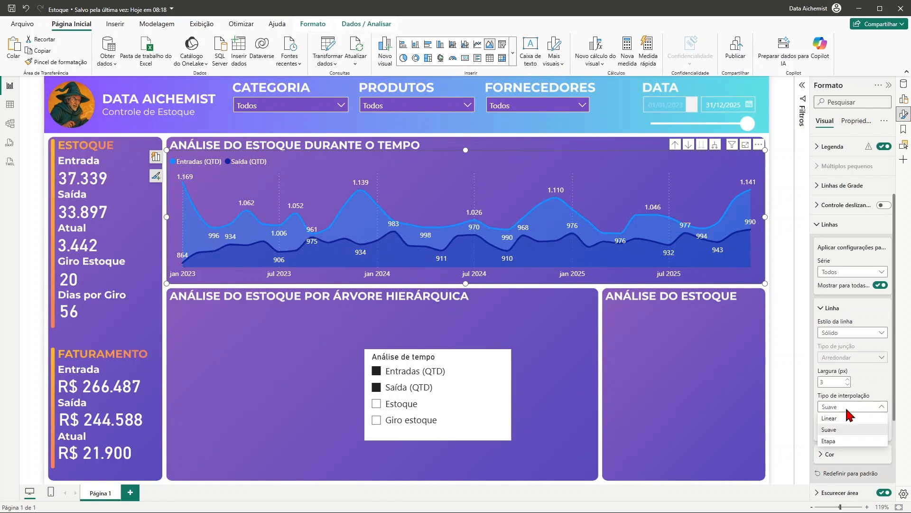
{"action": "left_click", "coordinate": [832, 441]}
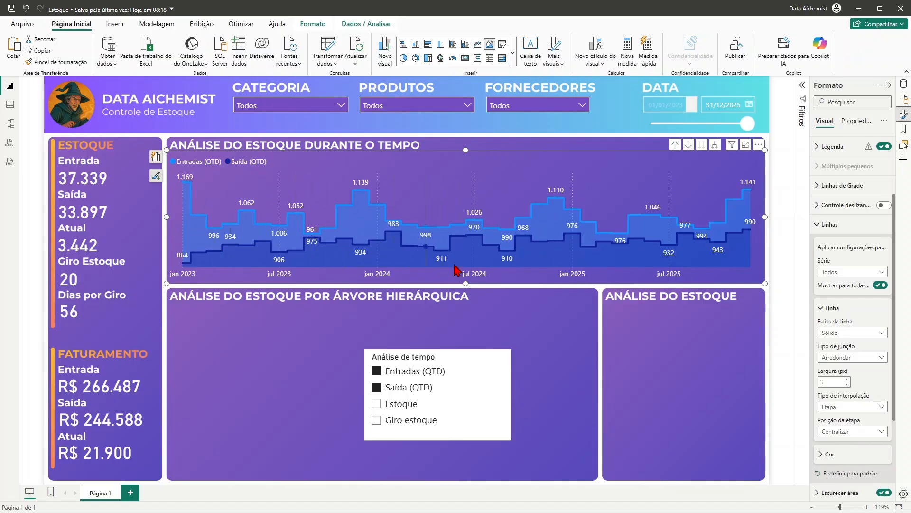
{"action": "mouse_move", "coordinate": [464, 273]}
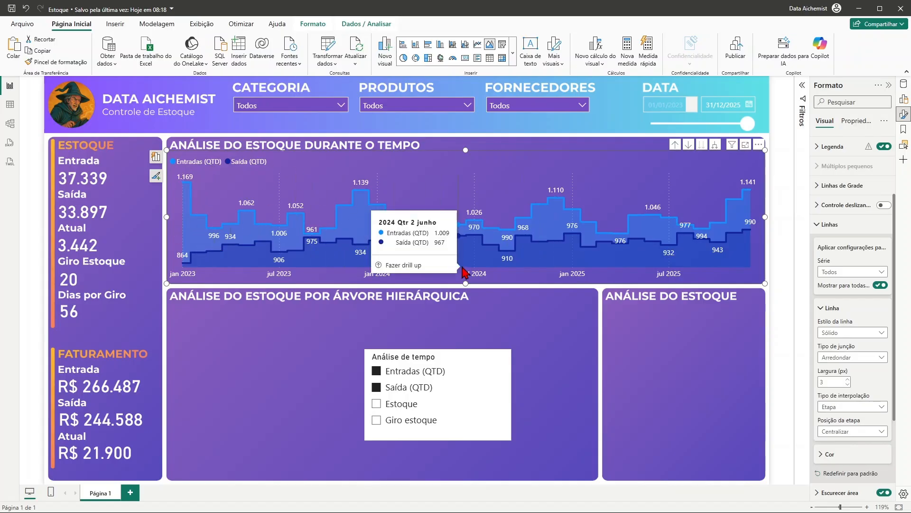
{"action": "left_click", "coordinate": [816, 227]}
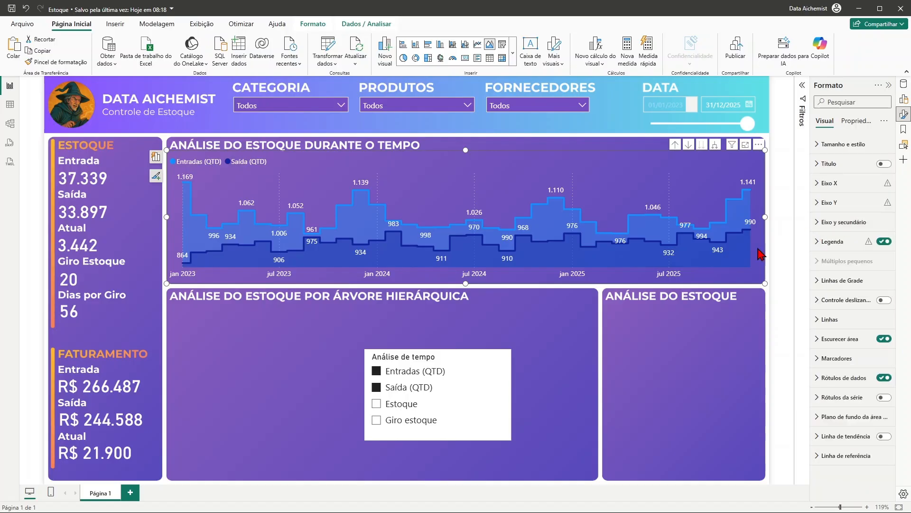
Step: Test the area chart with only Estoque selected in the Análise de tempo slicer, and clear that selection
{"action": "left_click", "coordinate": [376, 404]}
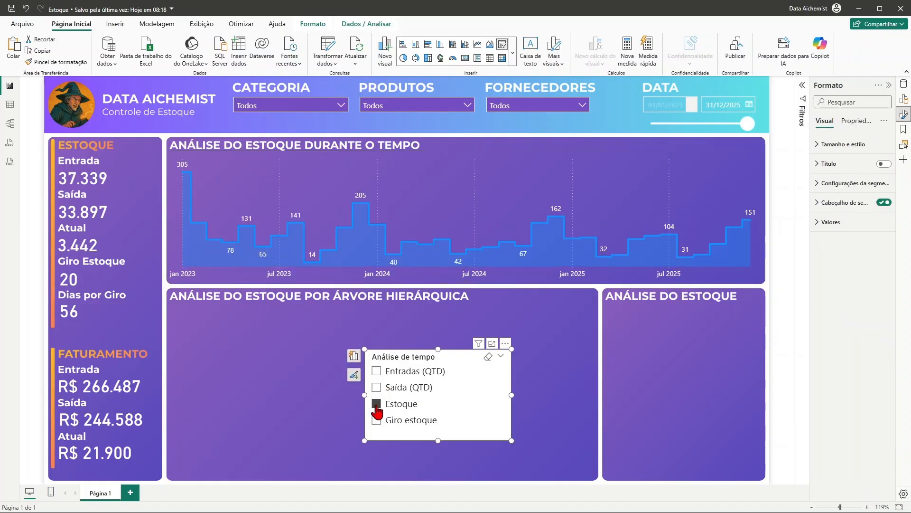
{"action": "left_click", "coordinate": [376, 404]}
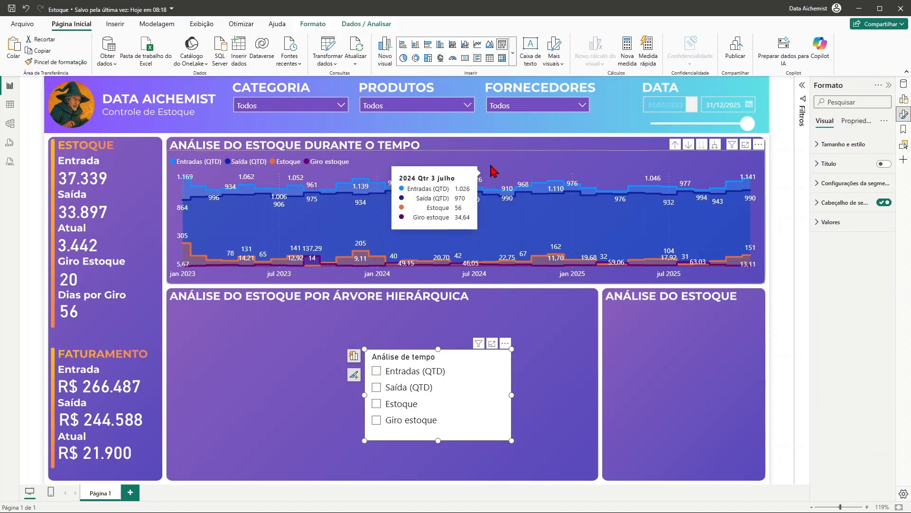
Step: Set the line color of the Entradas (QTD) series in the area chart to the theme's orange
{"action": "left_click", "coordinate": [478, 177]}
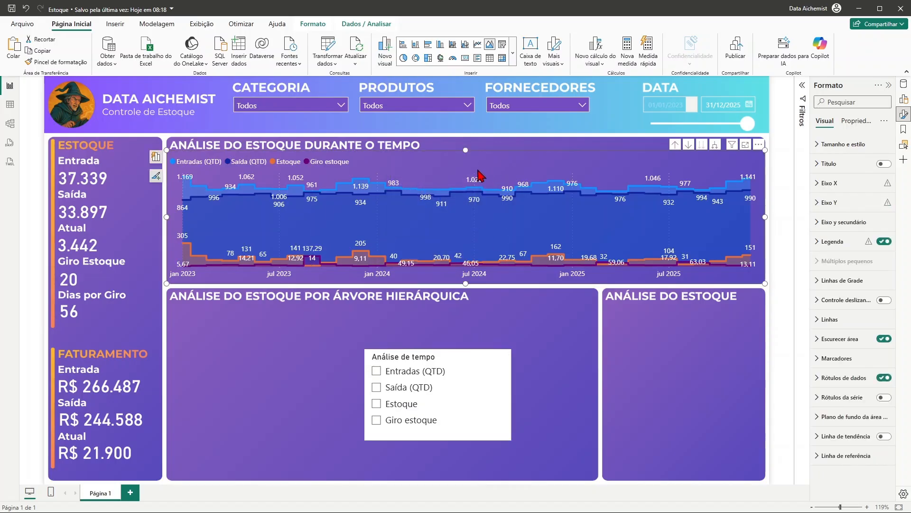
{"action": "left_click", "coordinate": [816, 320]}
{"action": "left_click", "coordinate": [881, 380]}
{"action": "scroll", "coordinate": [857, 299], "scroll_direction": "down", "scroll_amount": 3}
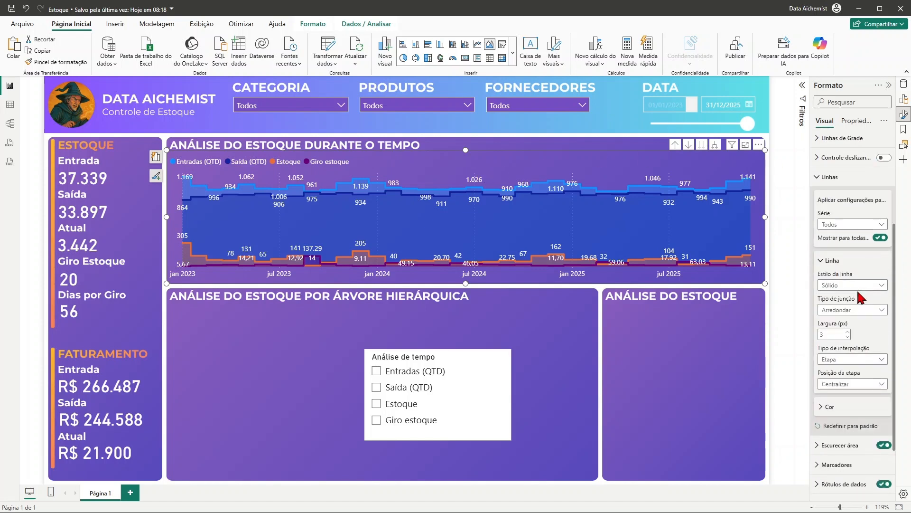
{"action": "left_click", "coordinate": [876, 224]}
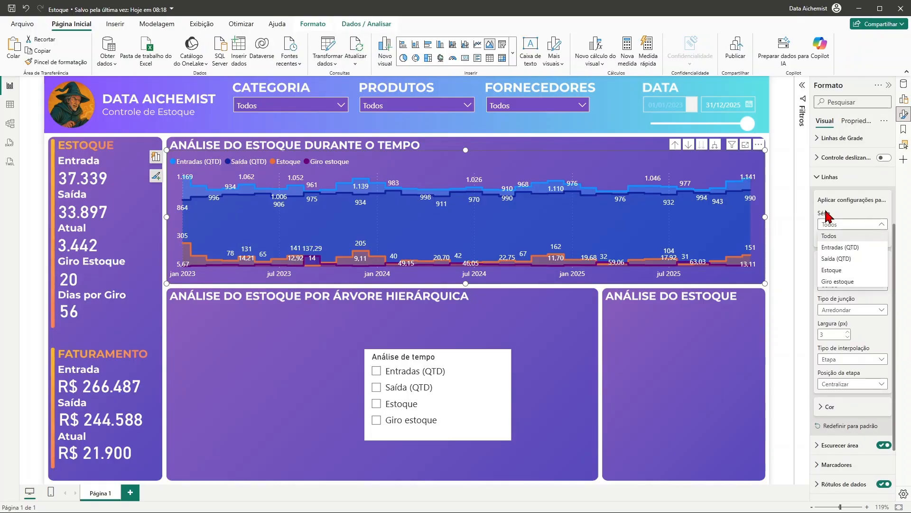
{"action": "left_click", "coordinate": [851, 247]}
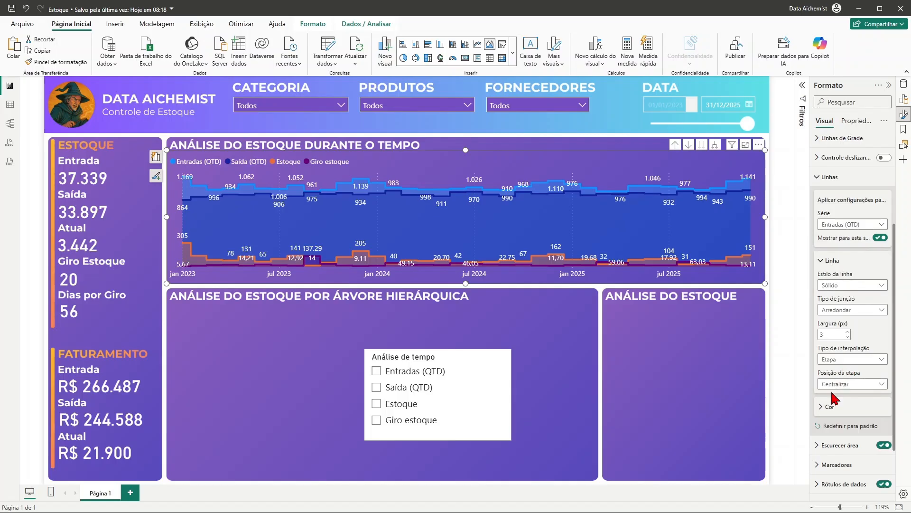
{"action": "left_click", "coordinate": [819, 407]}
{"action": "scroll", "coordinate": [835, 379], "scroll_direction": "down", "scroll_amount": 2}
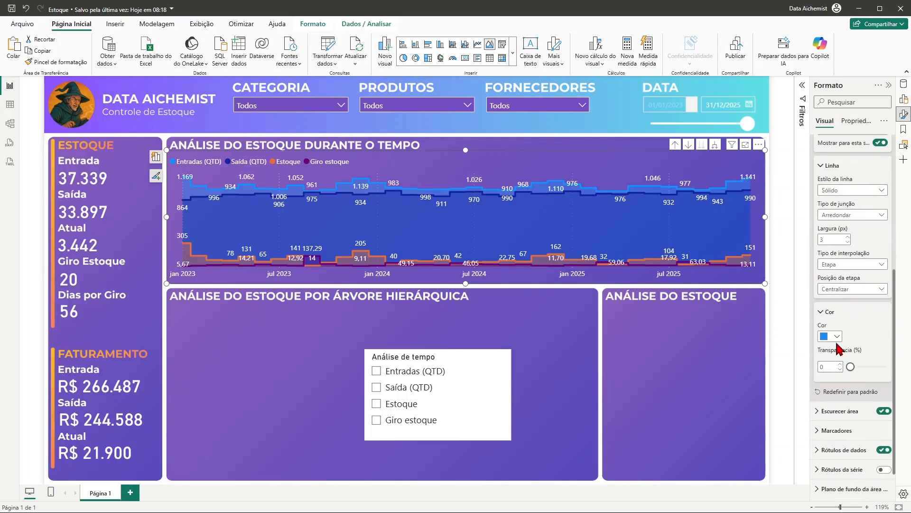
{"action": "left_click", "coordinate": [830, 336]}
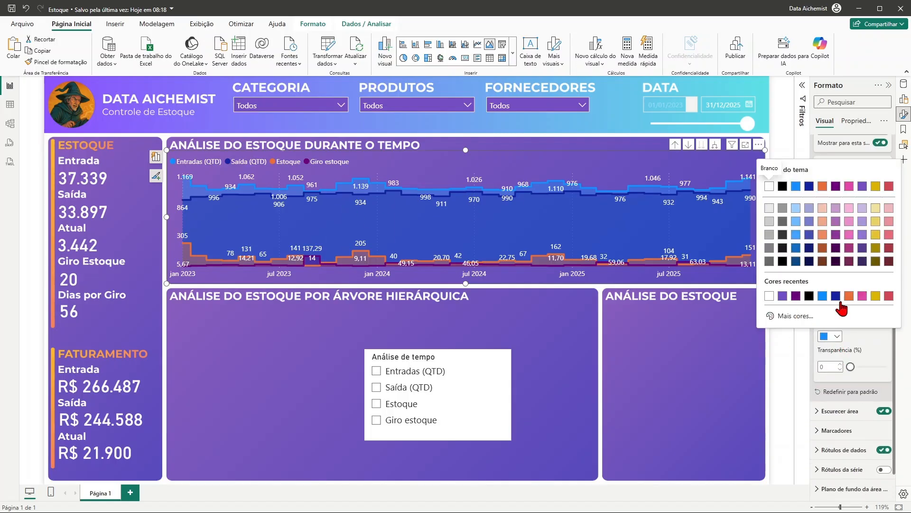
{"action": "left_click", "coordinate": [824, 186]}
{"action": "scroll", "coordinate": [852, 237], "scroll_direction": "up", "scroll_amount": 1}
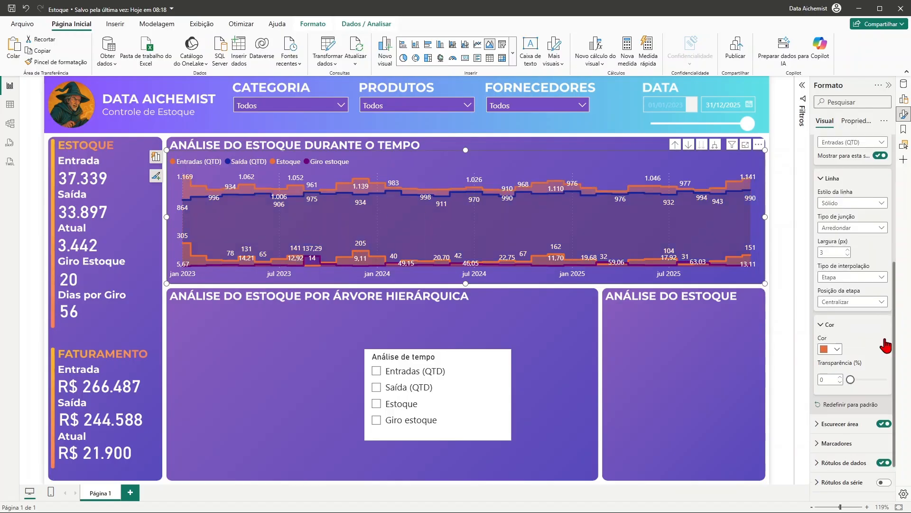
Step: Set the line color of the Saída (QTD) series in the area chart to the theme's light blue
{"action": "left_click", "coordinate": [848, 179]}
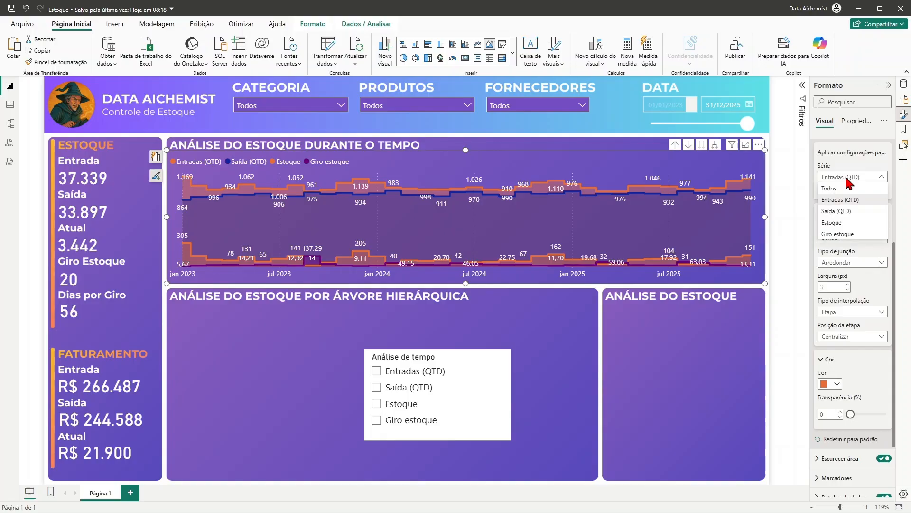
{"action": "left_click", "coordinate": [844, 212]}
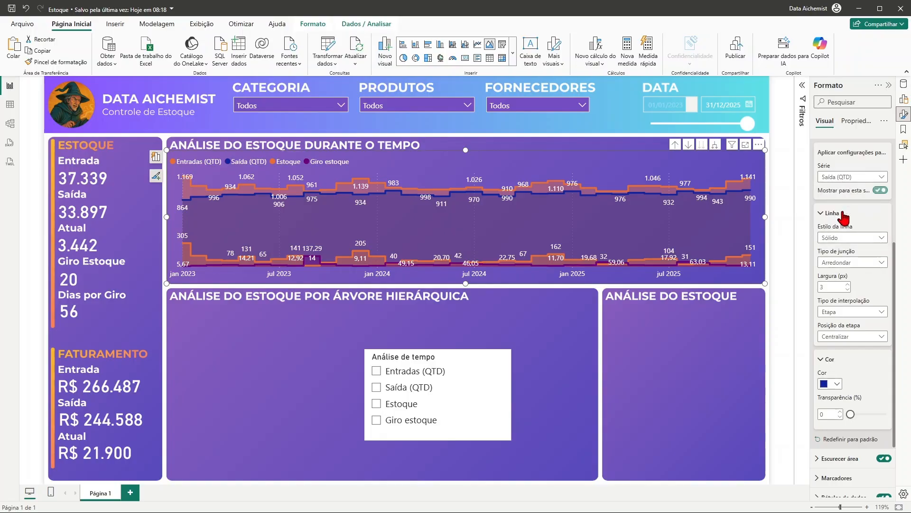
{"action": "left_click", "coordinate": [837, 384]}
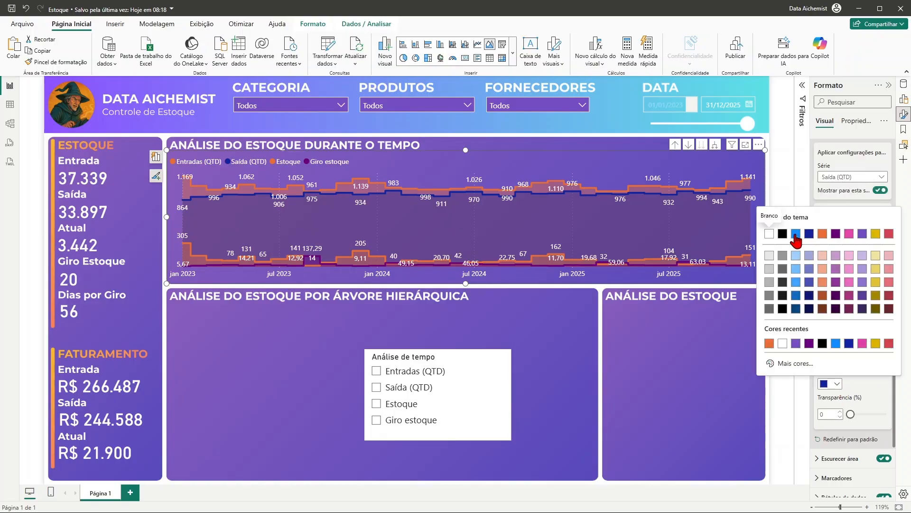
{"action": "left_click", "coordinate": [797, 235]}
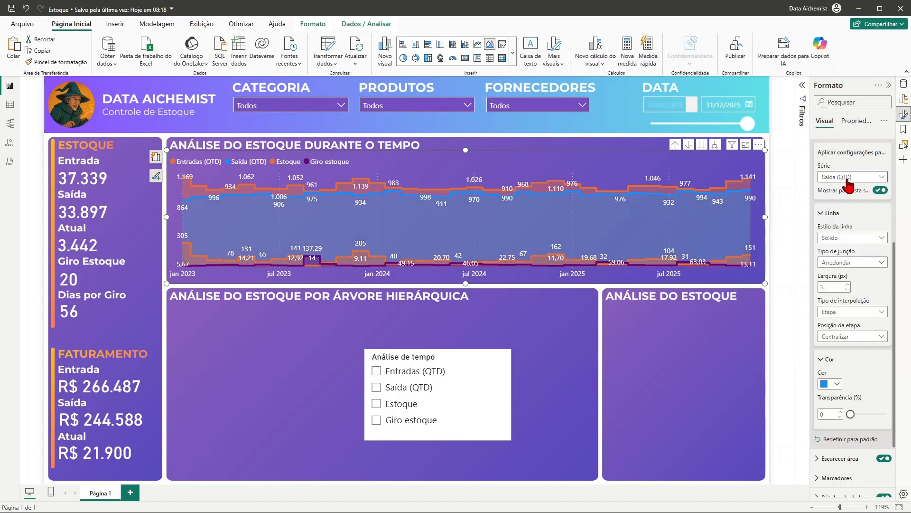
Step: Give the Estoque series in the area chart a custom bright green line color, #2FDF35
{"action": "left_click", "coordinate": [877, 182]}
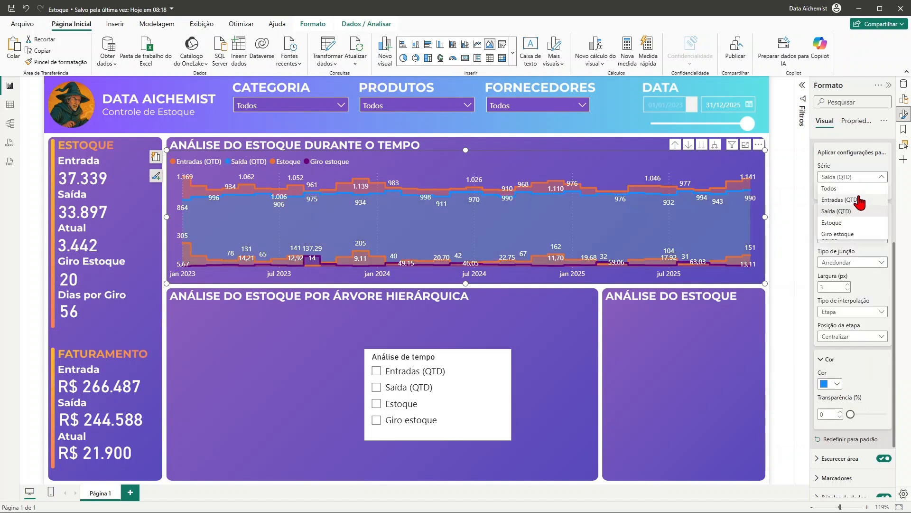
{"action": "left_click", "coordinate": [845, 224]}
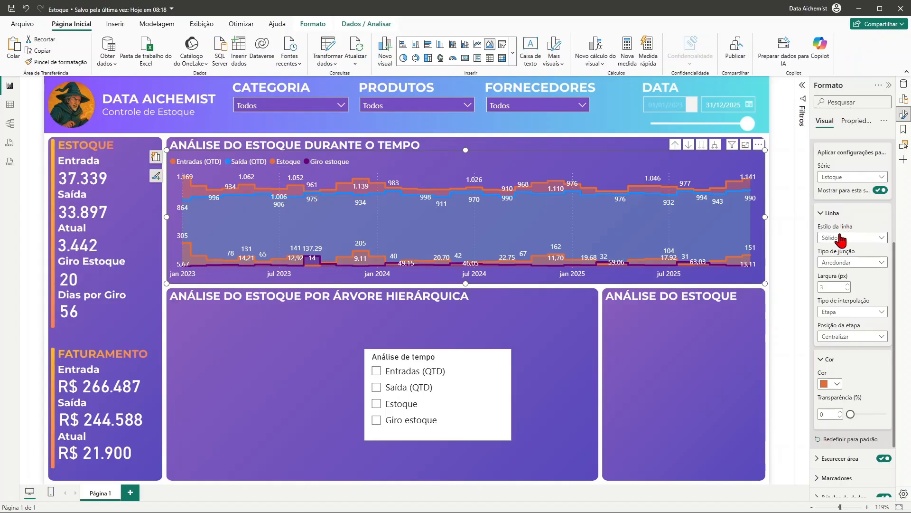
{"action": "left_click", "coordinate": [837, 384]}
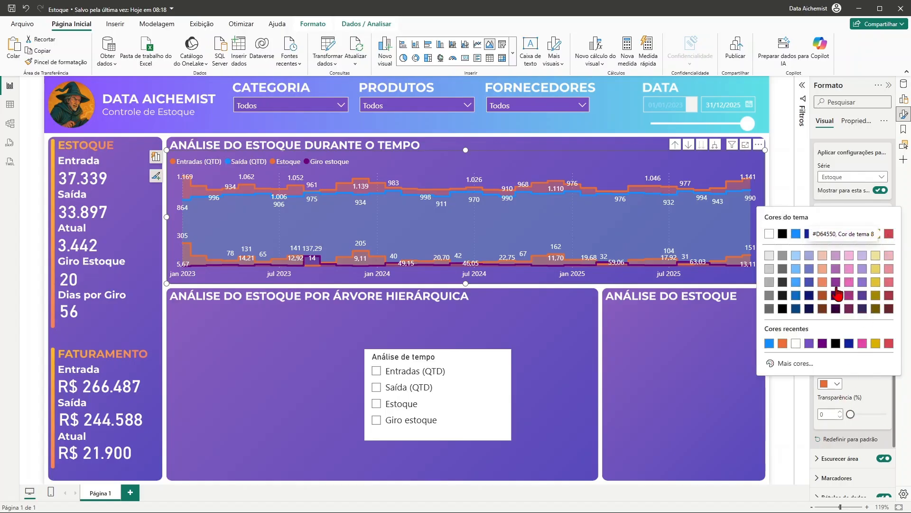
{"action": "left_click", "coordinate": [789, 365]}
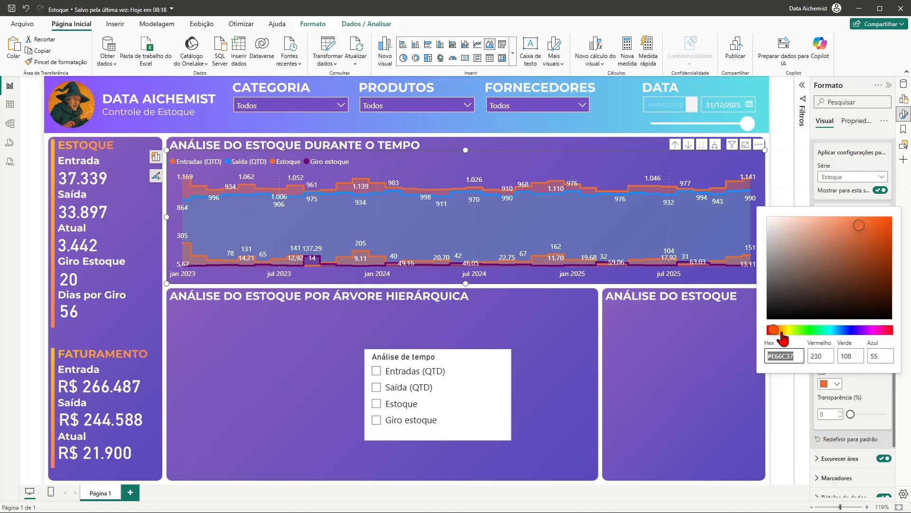
{"action": "mouse_move", "coordinate": [807, 334]}
{"action": "left_mouse_down"}
{"action": "mouse_move", "coordinate": [786, 334]}
{"action": "mouse_move", "coordinate": [806, 334]}
{"action": "left_mouse_up"}
{"action": "mouse_move", "coordinate": [857, 227]}
{"action": "left_mouse_down"}
{"action": "mouse_move", "coordinate": [866, 251]}
{"action": "mouse_move", "coordinate": [864, 236]}
{"action": "left_mouse_up"}
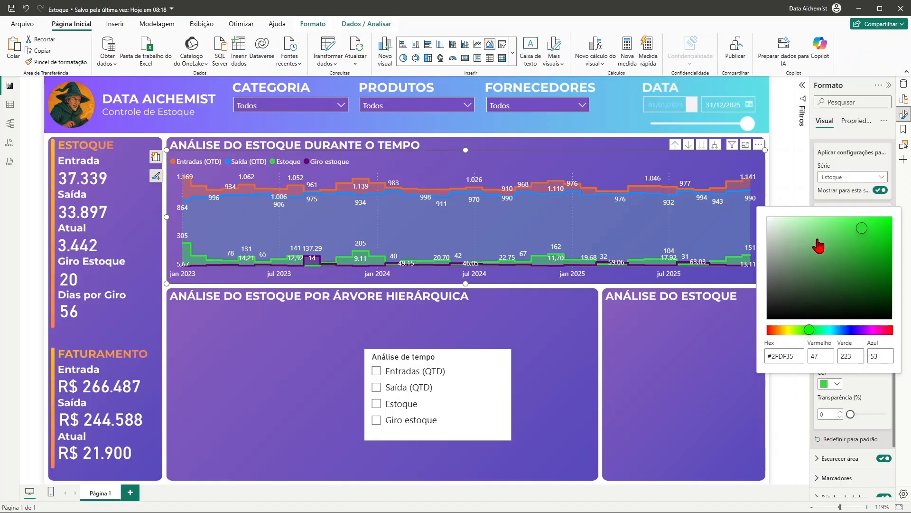
{"action": "left_click", "coordinate": [846, 199]}
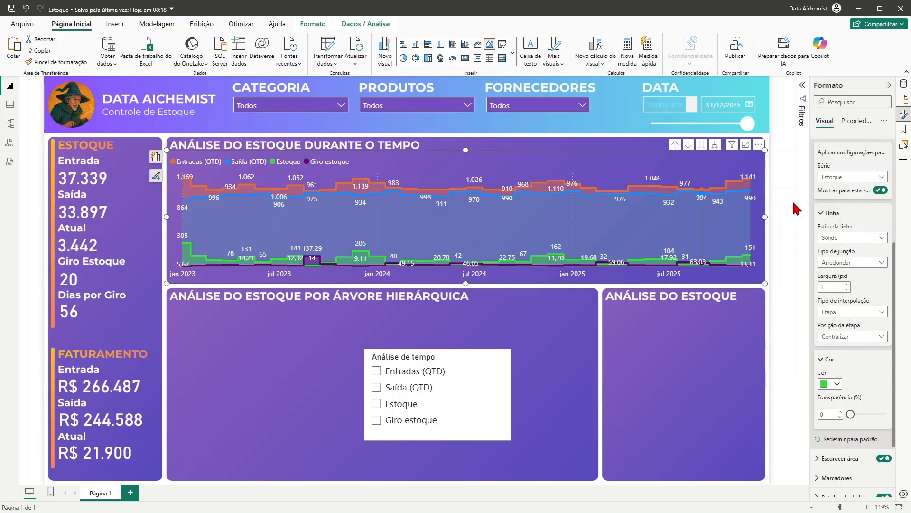
Step: Set the line color of the Giro estoque series in the area chart to the theme's red
{"action": "left_click", "coordinate": [853, 176]}
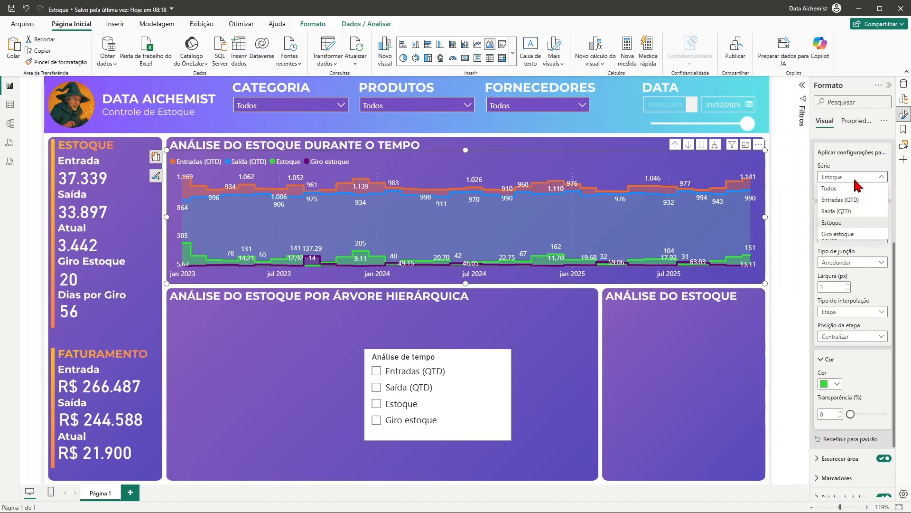
{"action": "left_click", "coordinate": [854, 234]}
{"action": "left_click", "coordinate": [837, 382]}
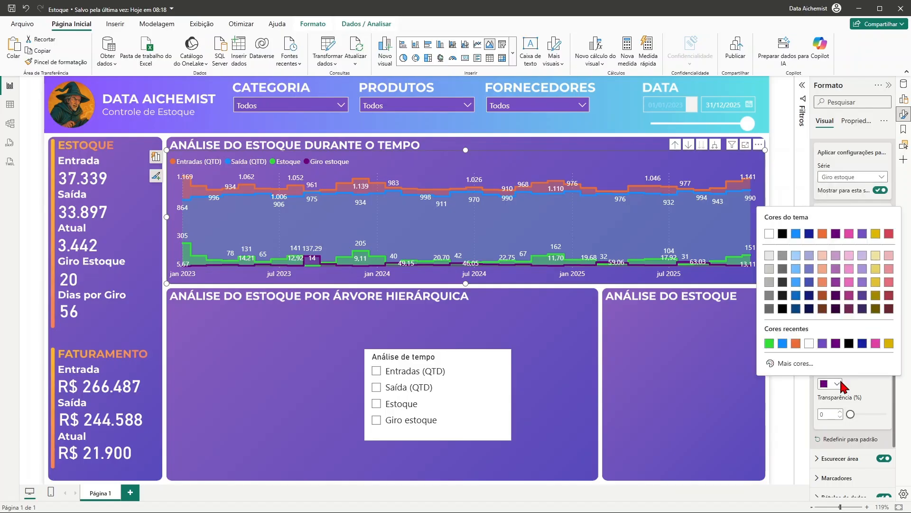
{"action": "left_click", "coordinate": [888, 233]}
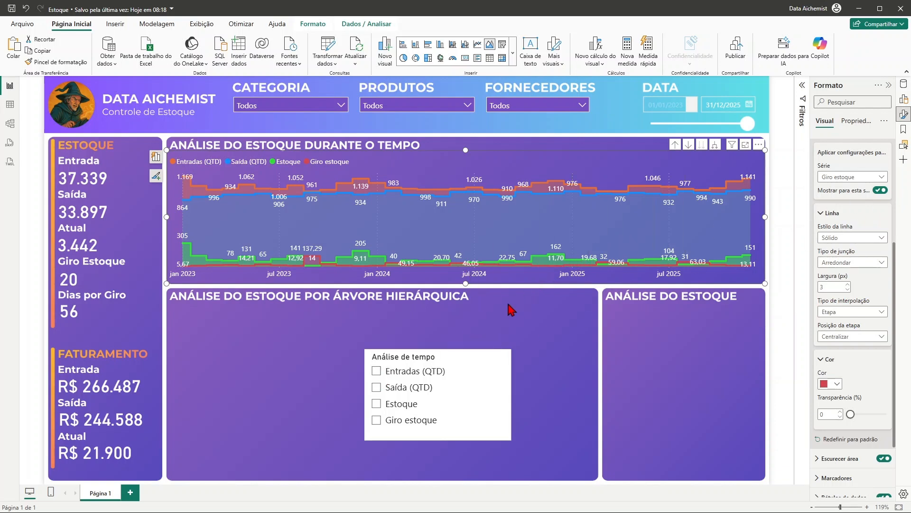
Step: Check each measure's color alone in the area chart through the Análise de tempo slicer, ending with Entradas (QTD) selected
{"action": "left_click", "coordinate": [377, 371]}
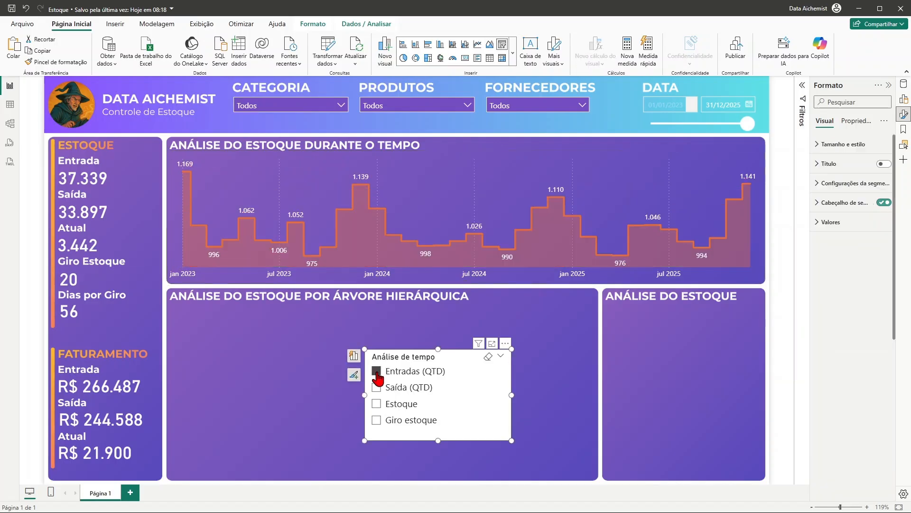
{"action": "left_click", "coordinate": [377, 387]}
{"action": "left_click", "coordinate": [377, 405]}
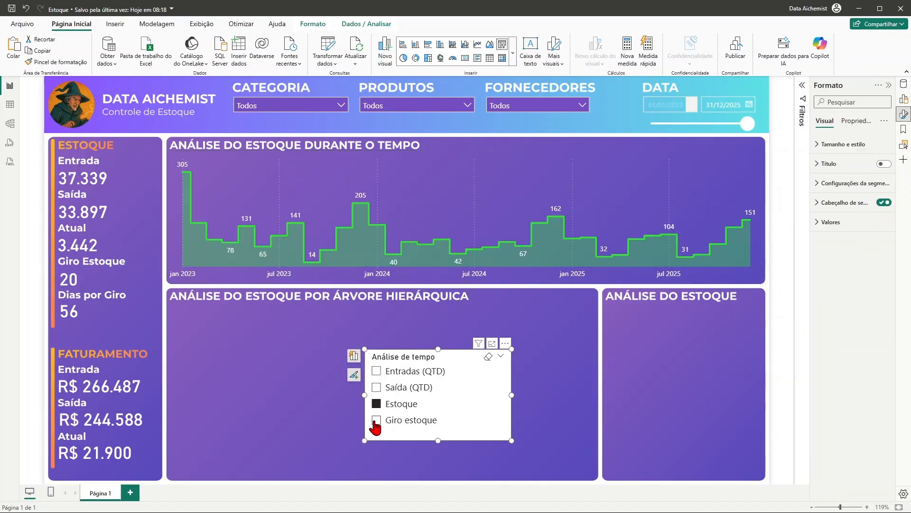
{"action": "left_click", "coordinate": [375, 421]}
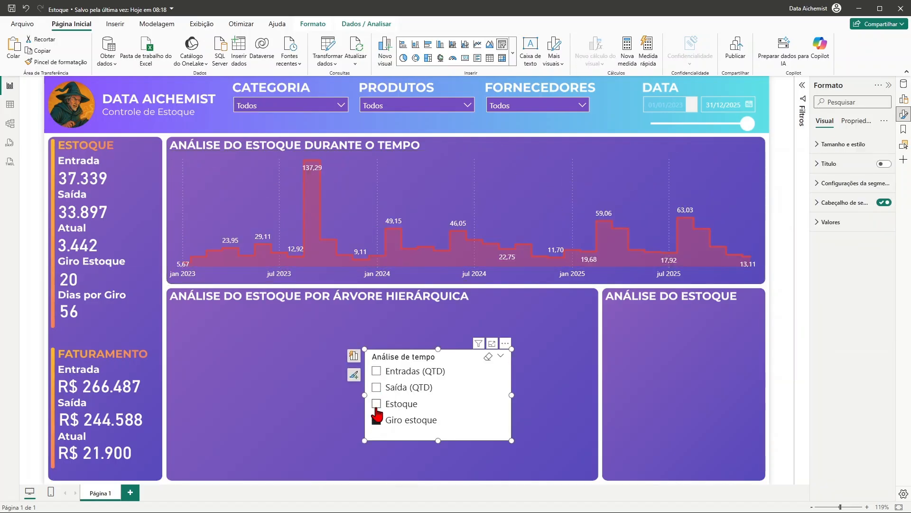
{"action": "left_click", "coordinate": [376, 403]}
{"action": "left_click", "coordinate": [376, 387]}
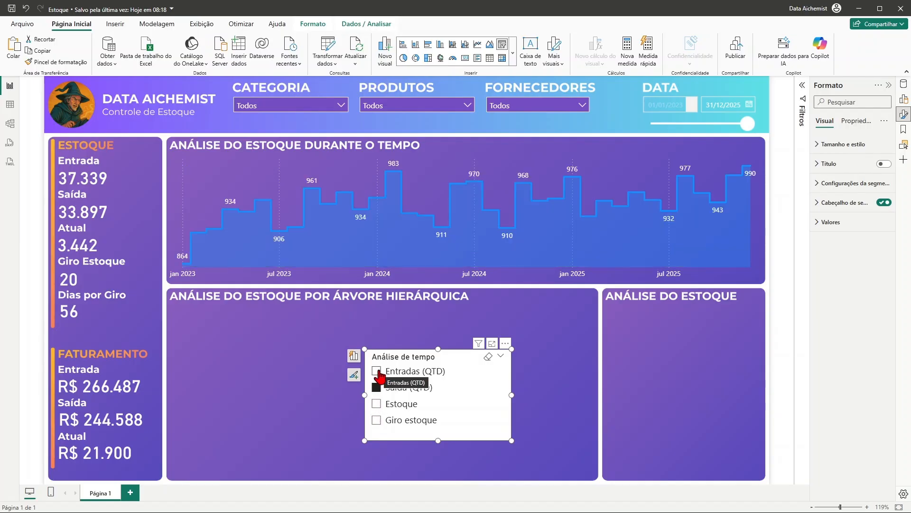
{"action": "left_click", "coordinate": [378, 372]}
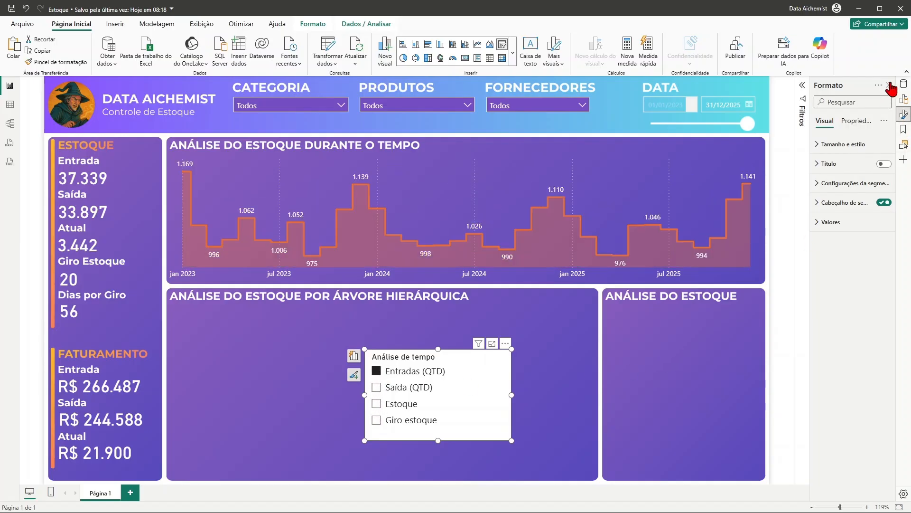
Step: Change the Análise de tempo slicer's style to Bloco and turn off its header
{"action": "left_click", "coordinate": [890, 86]}
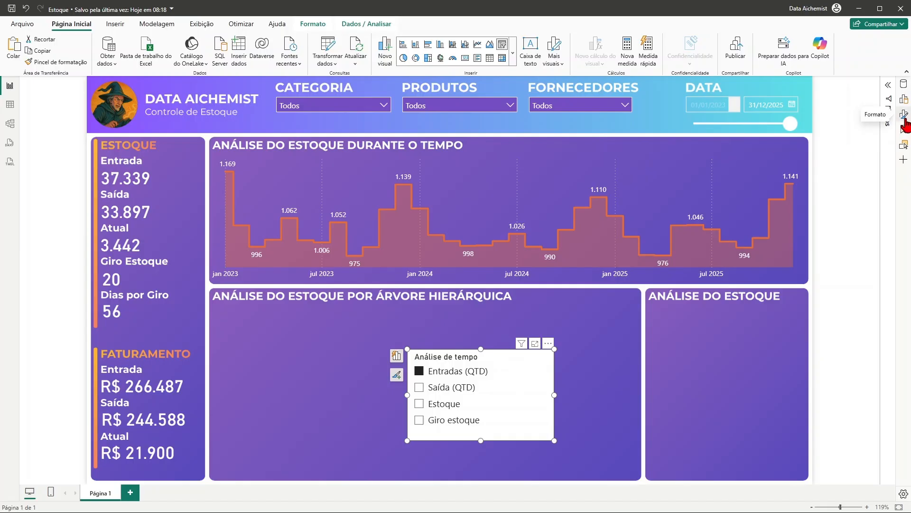
{"action": "left_click", "coordinate": [905, 123]}
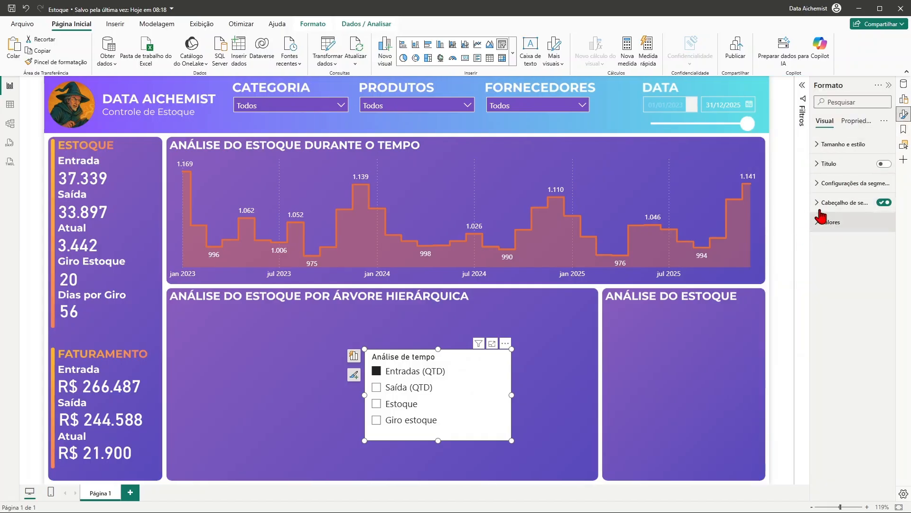
{"action": "left_click", "coordinate": [817, 188]}
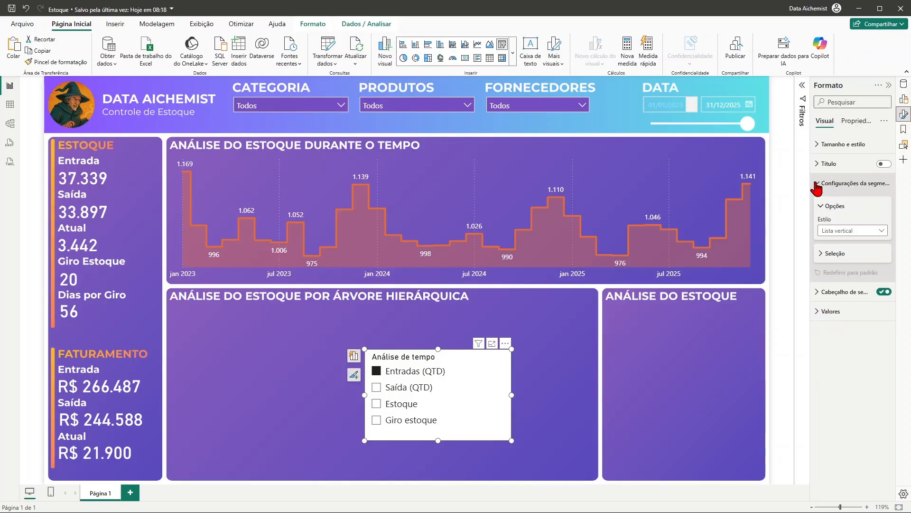
{"action": "left_click", "coordinate": [858, 231]}
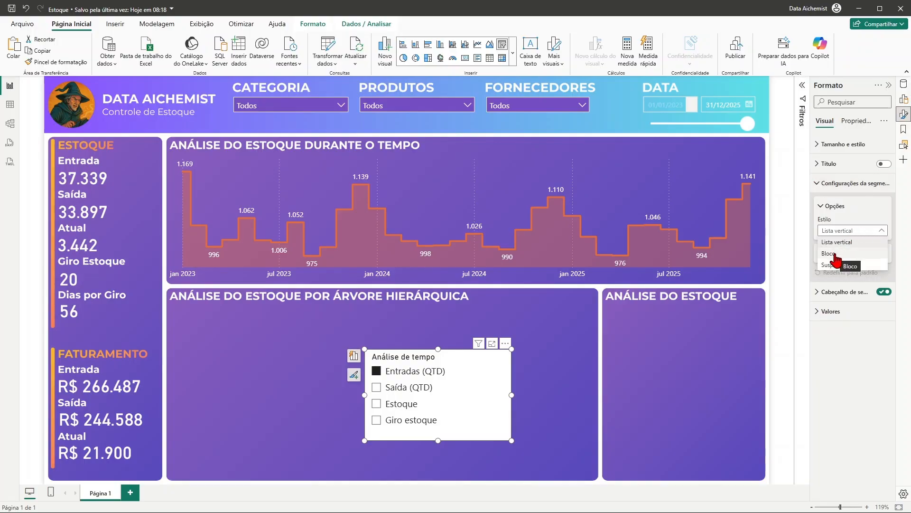
{"action": "left_click", "coordinate": [831, 253]}
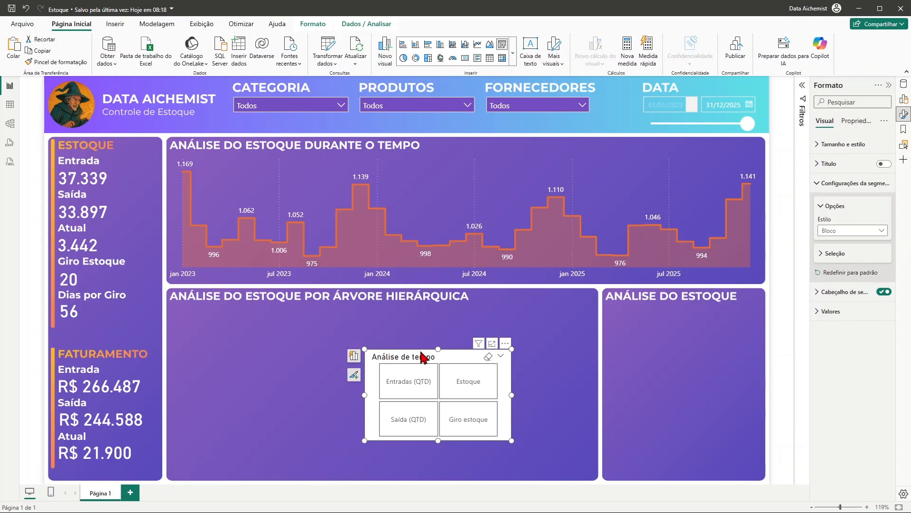
{"action": "left_click", "coordinate": [883, 292]}
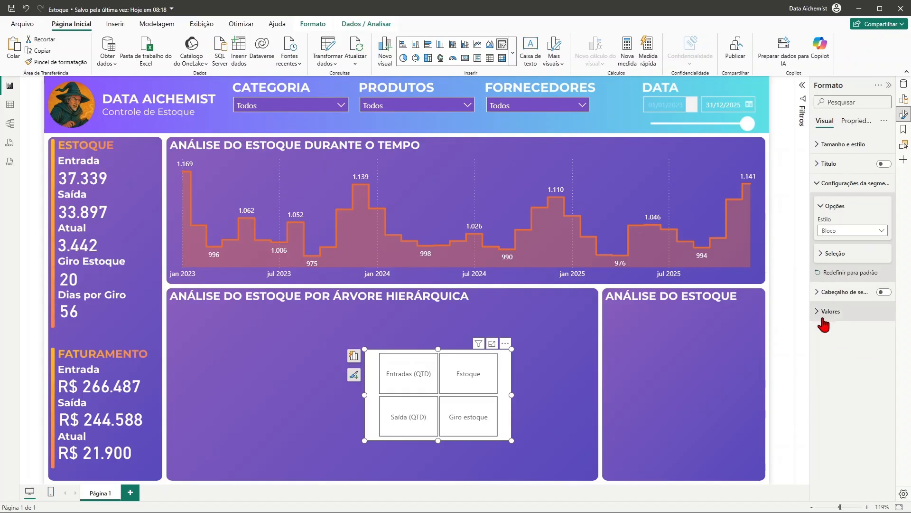
Step: Format the slicer's values with a white font color and the theme's purple as their background
{"action": "left_click", "coordinate": [818, 313]}
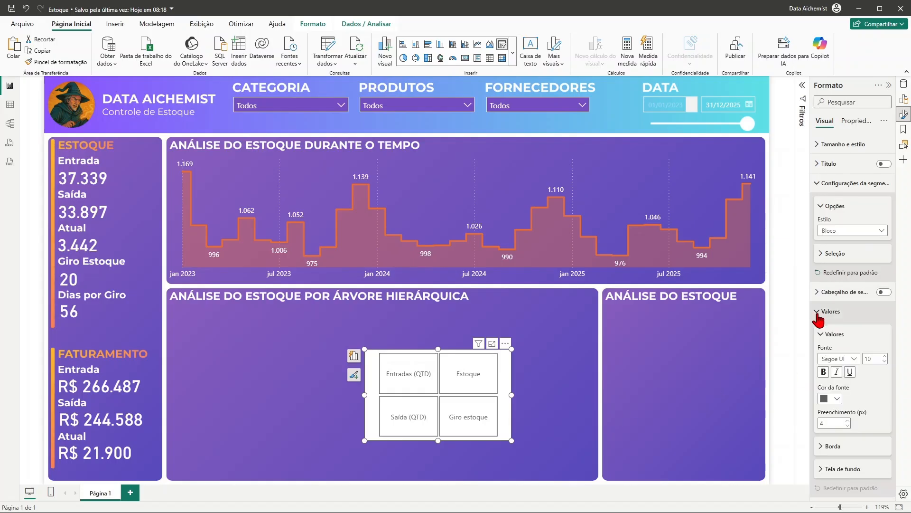
{"action": "left_click", "coordinate": [836, 401]}
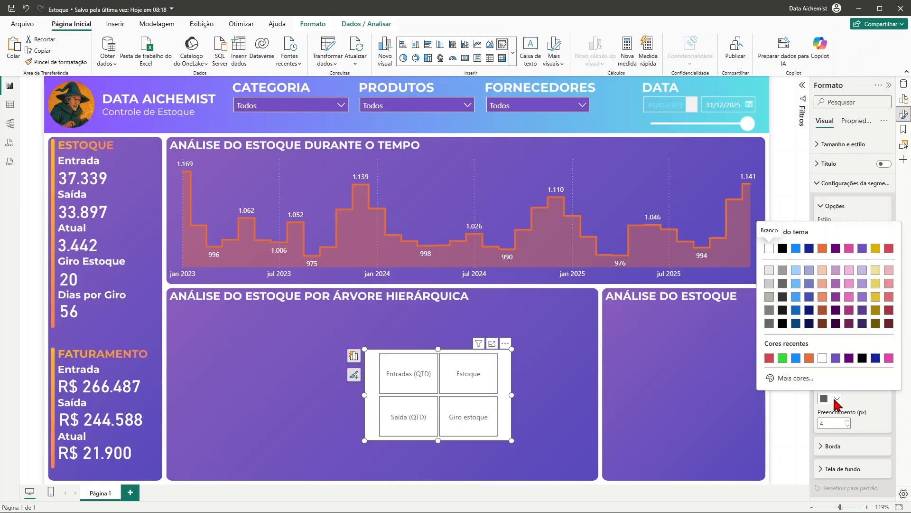
{"action": "left_click", "coordinate": [822, 358]}
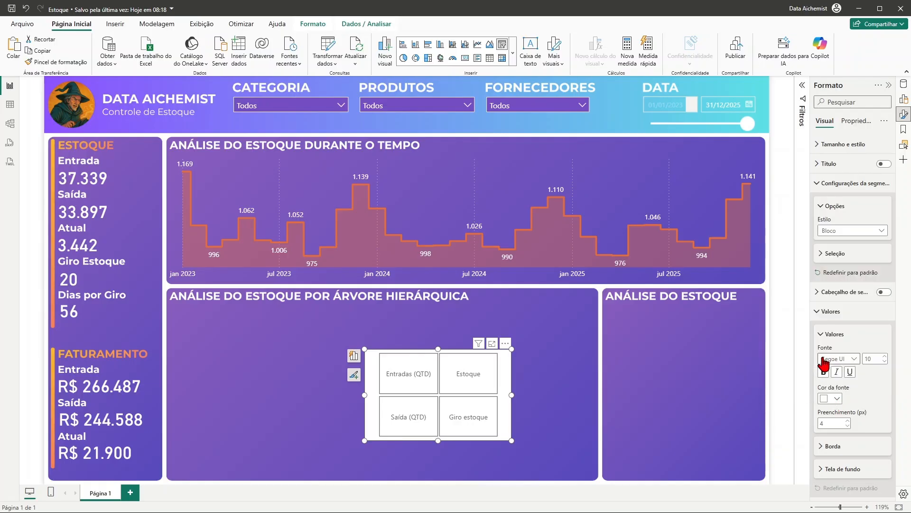
{"action": "left_click", "coordinate": [820, 469]}
{"action": "scroll", "coordinate": [820, 473], "scroll_direction": "down", "scroll_amount": 1}
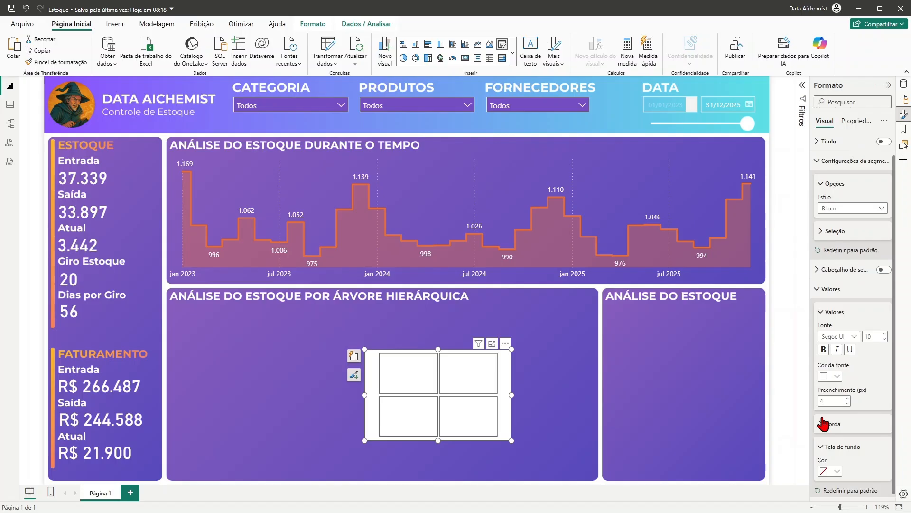
{"action": "left_click", "coordinate": [837, 470]}
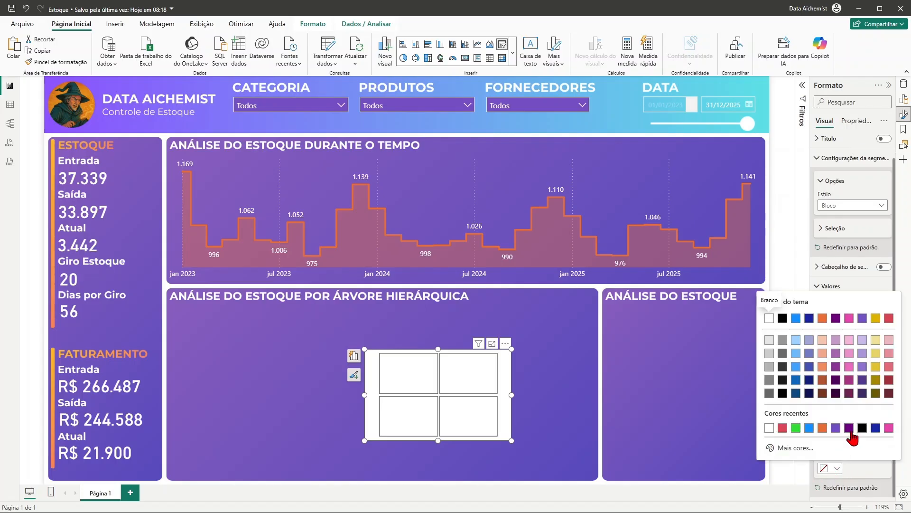
{"action": "left_click", "coordinate": [837, 428]}
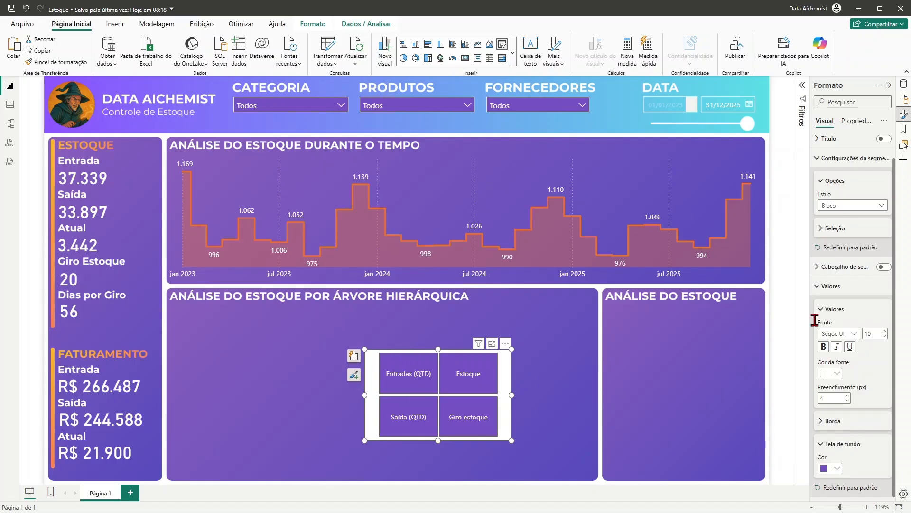
Step: Turn off the overall background (Tela de fundo) of the Análise de tempo slicer
{"action": "left_click", "coordinate": [821, 286]}
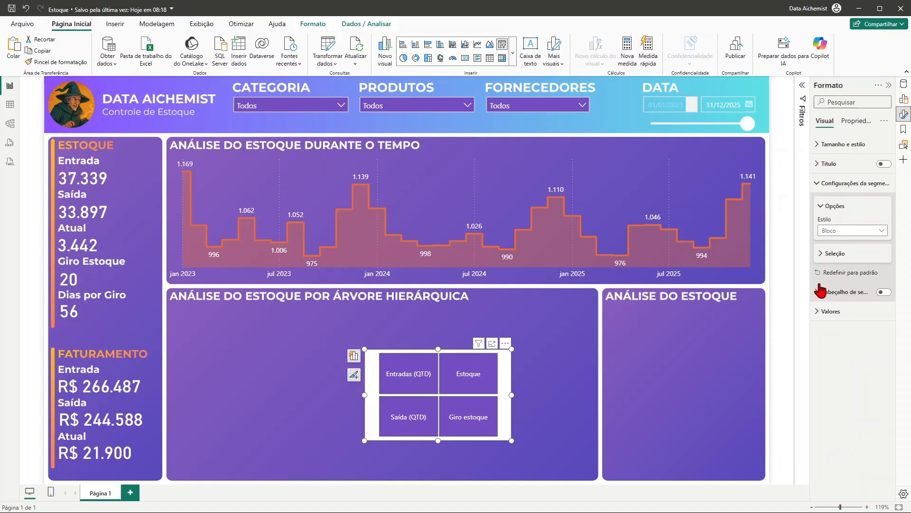
{"action": "left_click", "coordinate": [825, 144]}
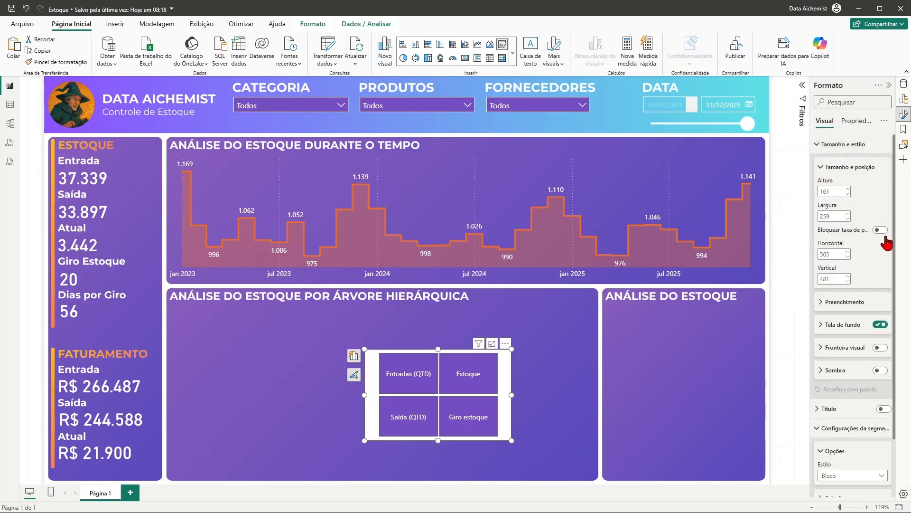
{"action": "left_click", "coordinate": [880, 325]}
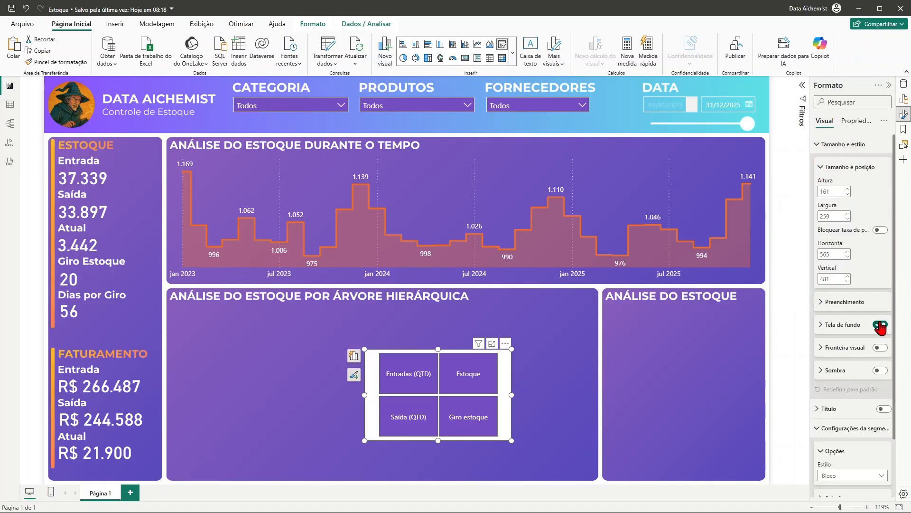
Step: Resize the slicer to about 63 high and 635 wide so its four blocks sit in a single row
{"action": "left_click", "coordinate": [555, 366]}
{"action": "left_click", "coordinate": [507, 375]}
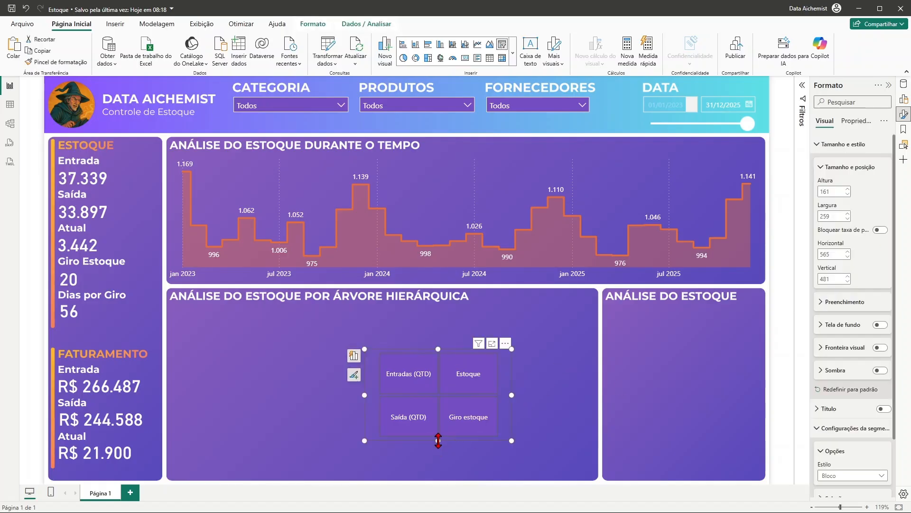
{"action": "left_click_drag", "start_coordinate": [438, 440], "coordinate": [450, 378]}
{"action": "left_click_drag", "start_coordinate": [512, 368], "coordinate": [728, 374]}
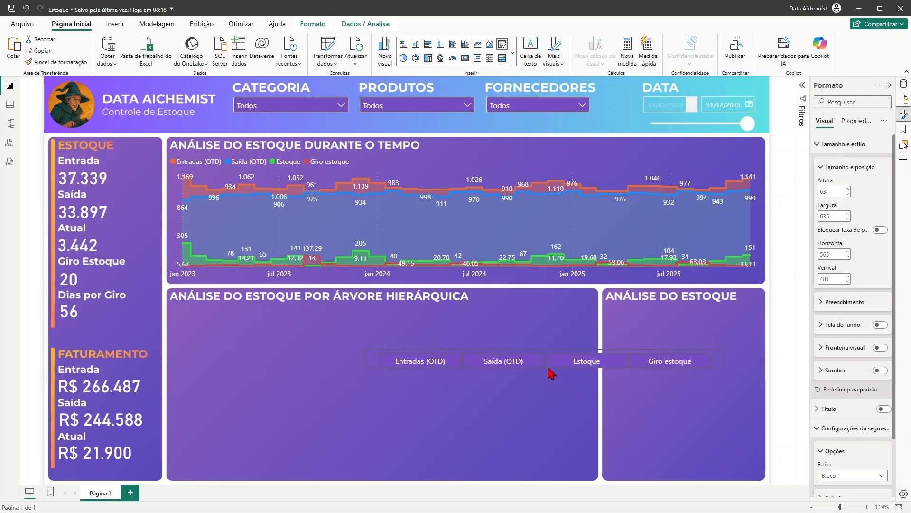
Step: Reduce the height of the Análise de tempo slicer to about 44, keeping its four blocks in one row
{"action": "left_click", "coordinate": [549, 367]}
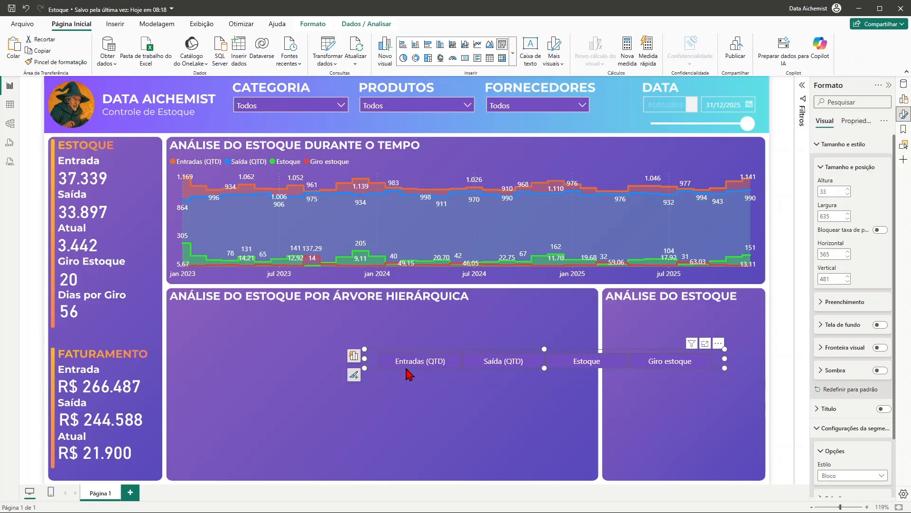
{"action": "left_click", "coordinate": [548, 376]}
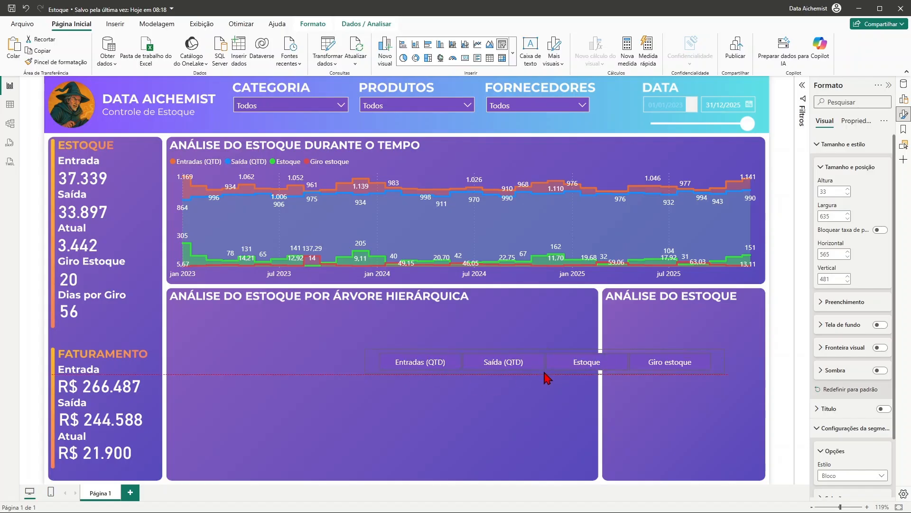
{"action": "left_click", "coordinate": [393, 363]}
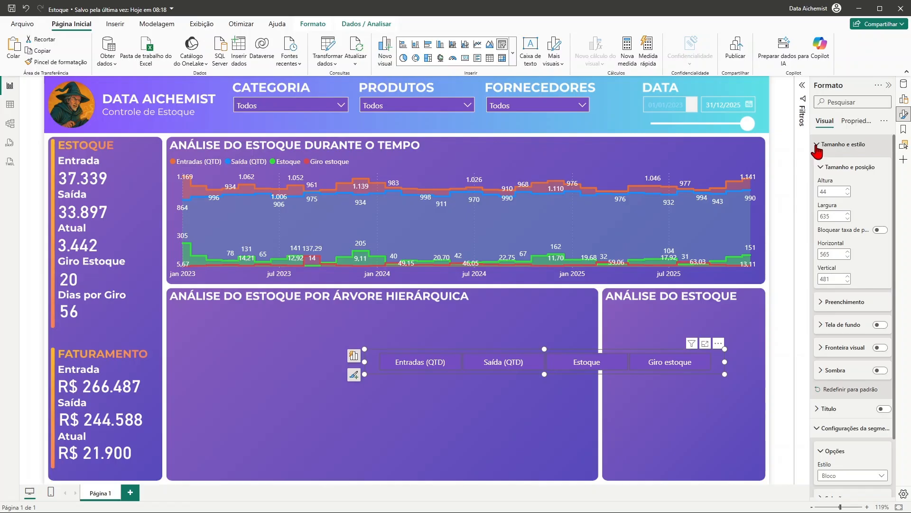
Step: Set the border color of the Análise de tempo slicer's values to the same purple as their background
{"action": "left_click", "coordinate": [817, 144]}
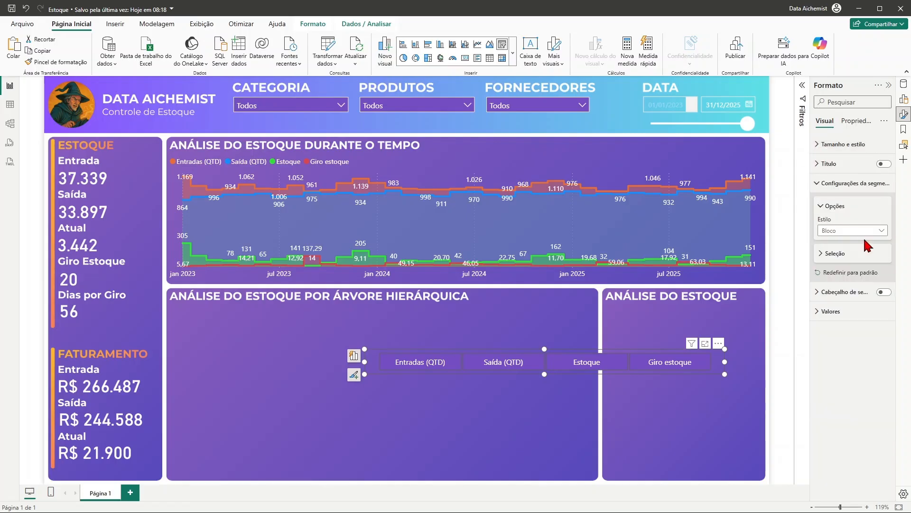
{"action": "left_click", "coordinate": [824, 312]}
{"action": "scroll", "coordinate": [827, 317], "scroll_direction": "down", "scroll_amount": 1}
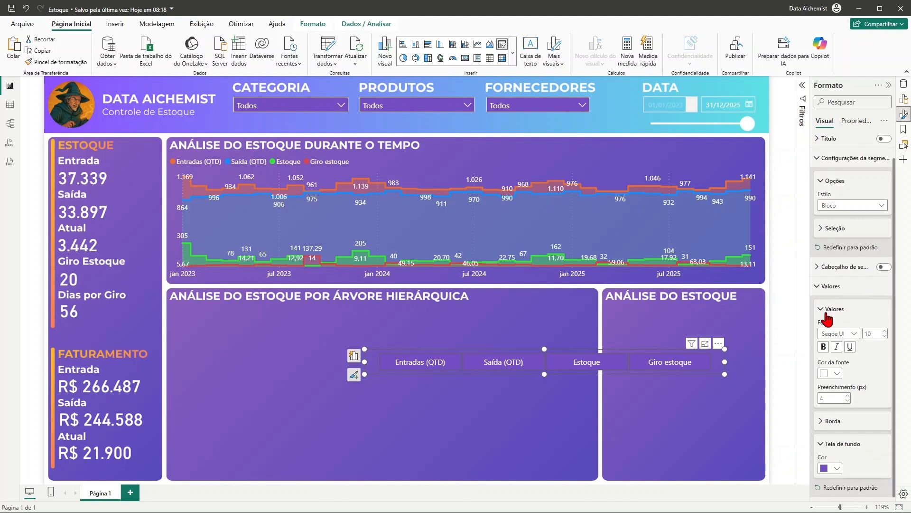
{"action": "left_click", "coordinate": [817, 426]}
{"action": "scroll", "coordinate": [836, 430], "scroll_direction": "down", "scroll_amount": 3}
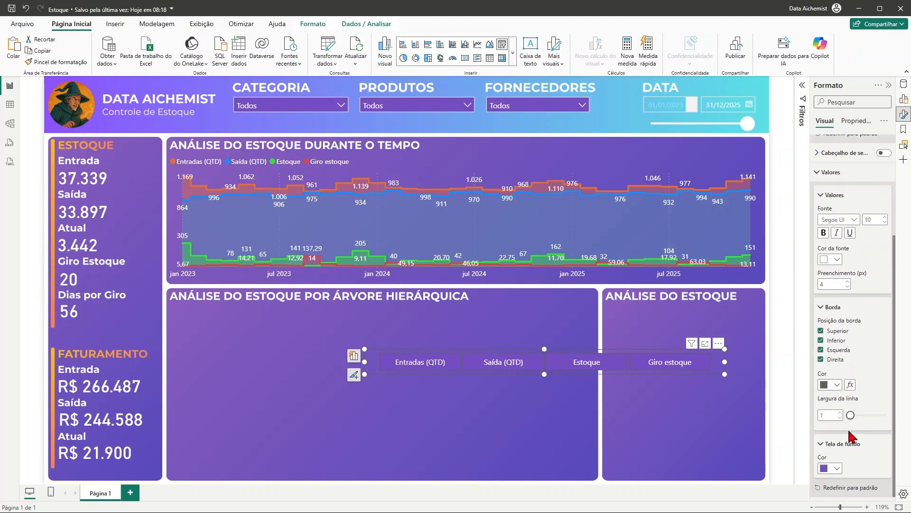
{"action": "left_click", "coordinate": [837, 385]}
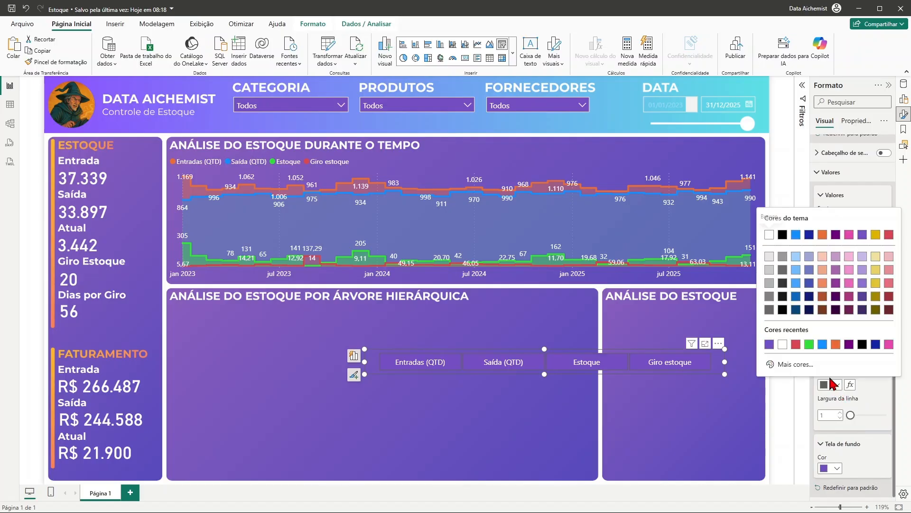
{"action": "left_click", "coordinate": [770, 346]}
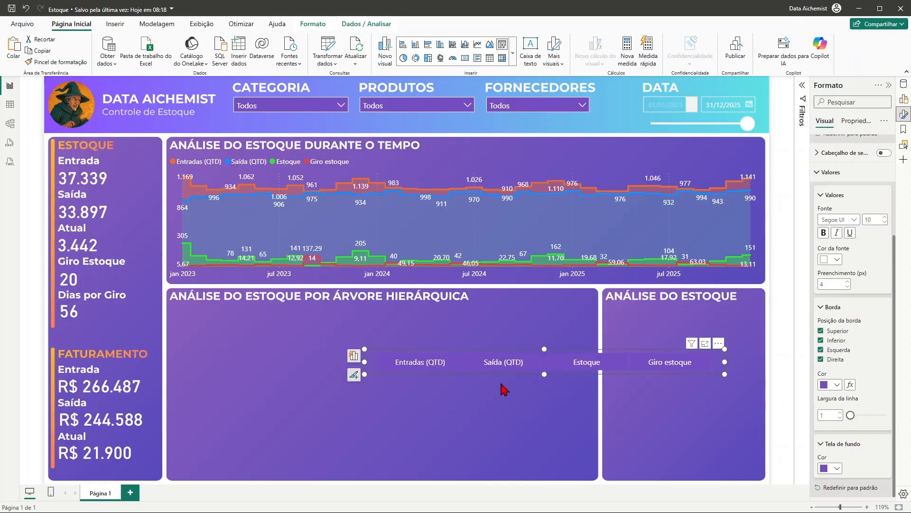
Step: Test the slicer by showing Saída (QTD) and Entradas (QTD) one at a time in the area chart, clearing the selection at the end
{"action": "left_click", "coordinate": [532, 366]}
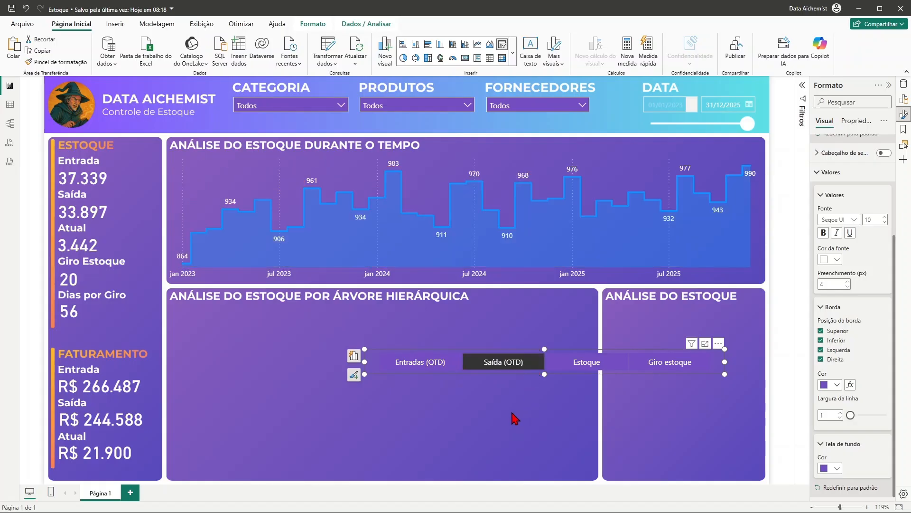
{"action": "left_click", "coordinate": [427, 369]}
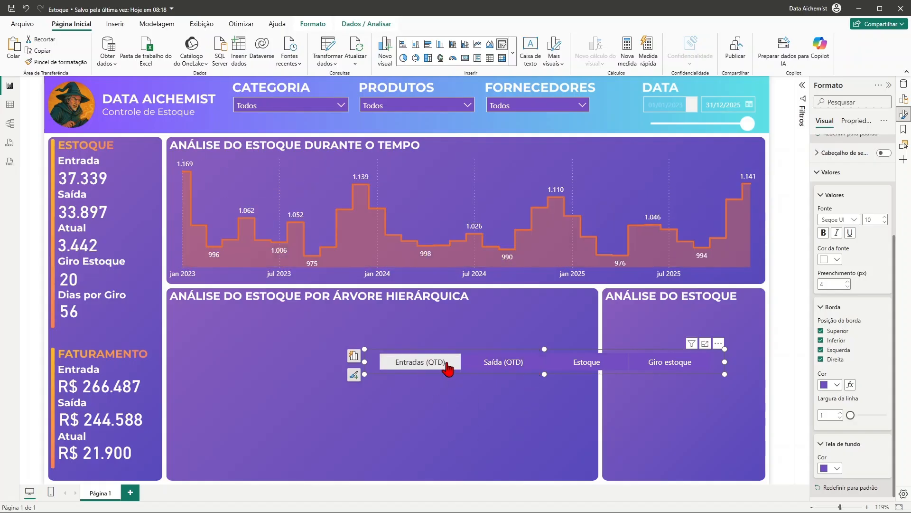
{"action": "left_click", "coordinate": [447, 365]}
Step: Move the slicer into the area chart's header beside the title ANÁLISE DO ESTOQUE DURANTE O TEMPO and shrink it to fit there
{"action": "left_click_drag", "start_coordinate": [527, 351], "coordinate": [575, 142]}
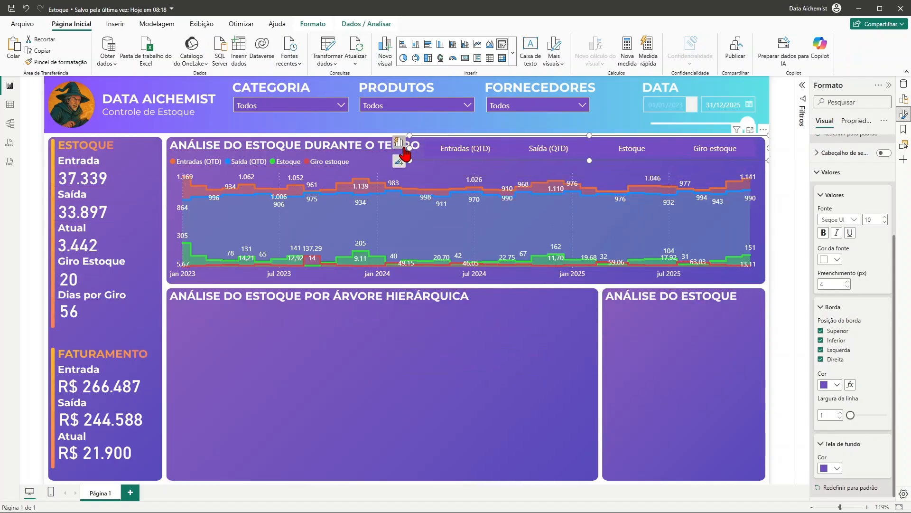
{"action": "left_click_drag", "start_coordinate": [409, 147], "coordinate": [499, 153]}
{"action": "right_click", "coordinate": [460, 145]}
{"action": "left_click", "coordinate": [442, 144]}
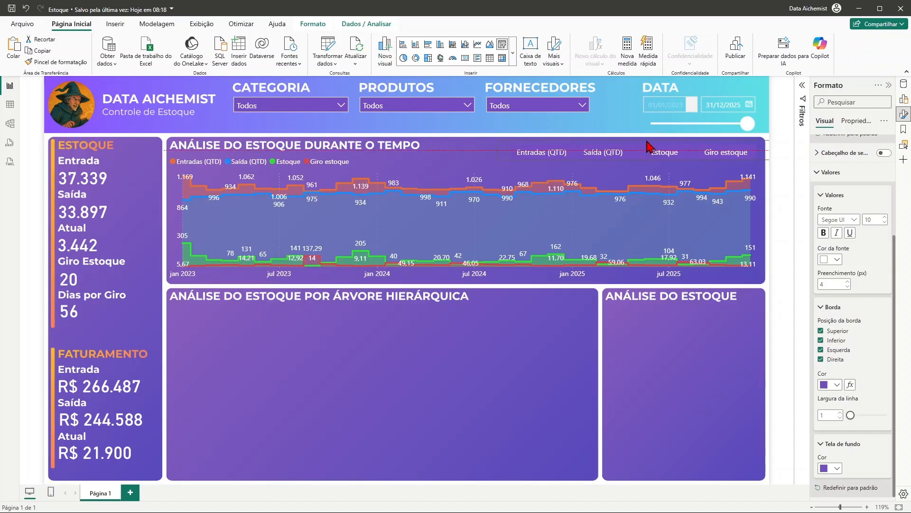
{"action": "left_click", "coordinate": [737, 139]}
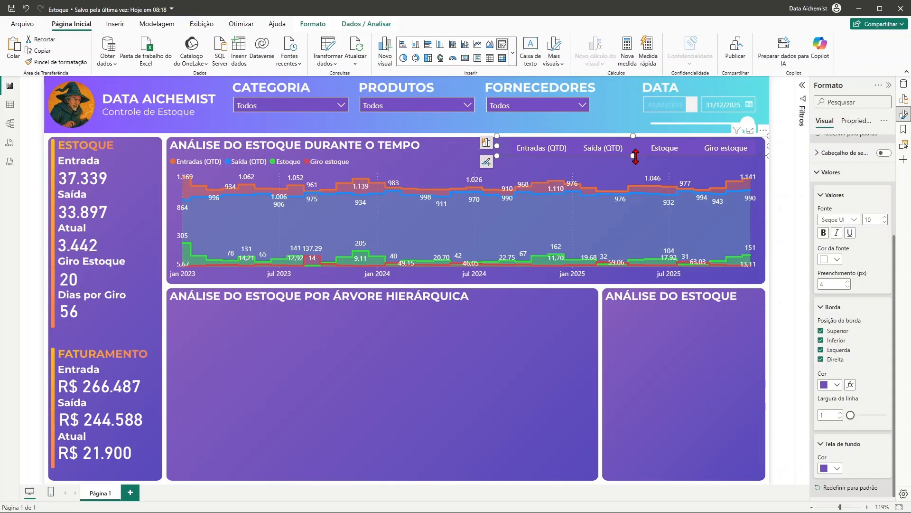
{"action": "left_click_drag", "start_coordinate": [633, 156], "coordinate": [633, 161]}
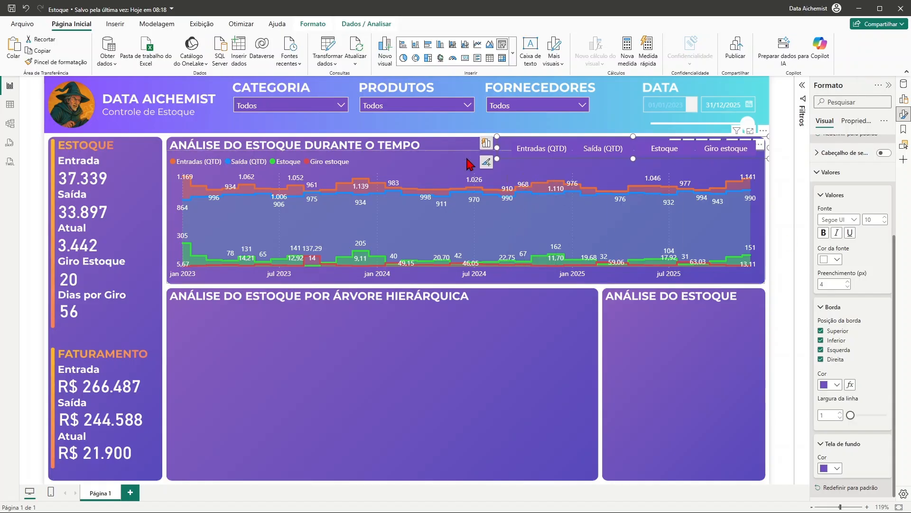
{"action": "left_click", "coordinate": [542, 373]}
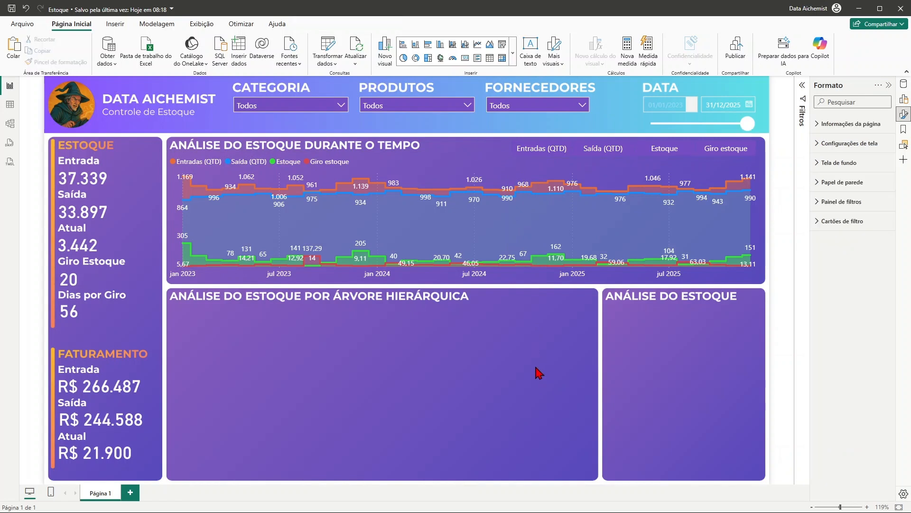
Step: Test the repositioned slicer by switching the area chart between single measures and combining Entradas (QTD) with Saída (QTD), leaving only Entradas (QTD) selected
{"action": "left_click", "coordinate": [519, 151]}
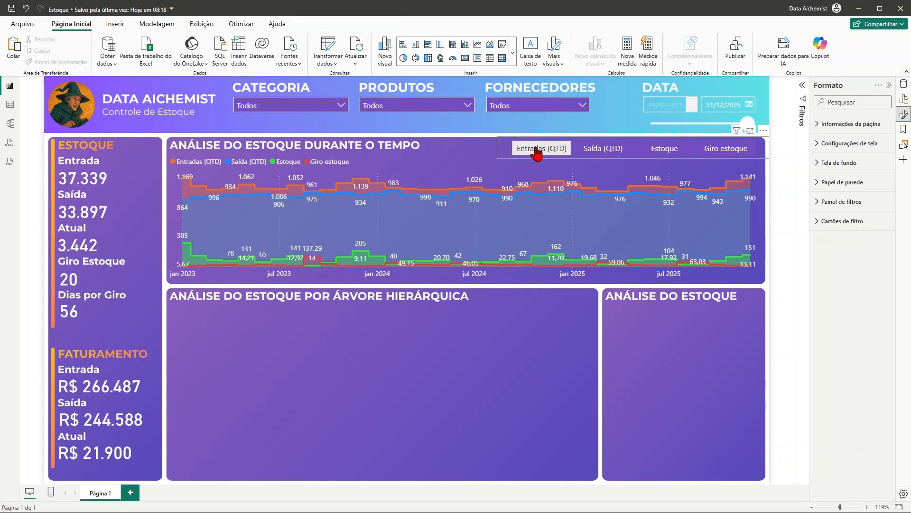
{"action": "left_click", "coordinate": [603, 149]}
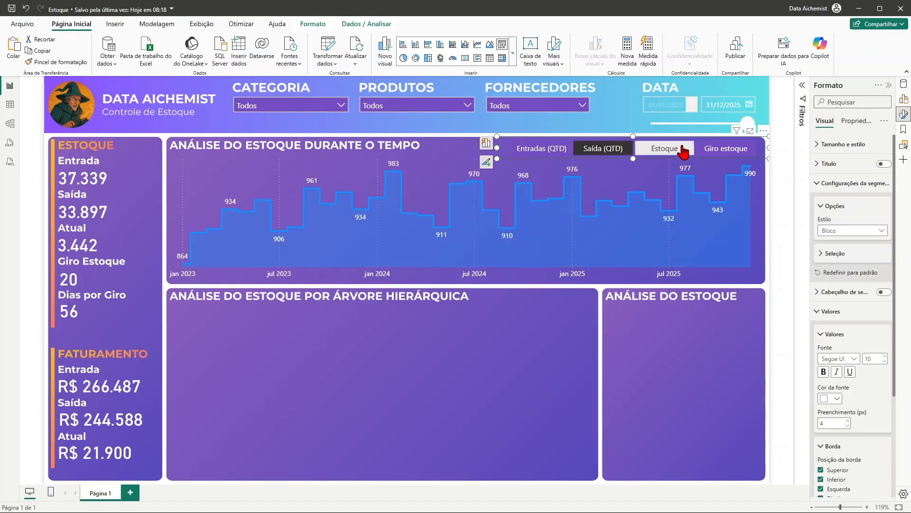
{"action": "left_click", "coordinate": [684, 151]}
{"action": "left_click", "coordinate": [726, 148]}
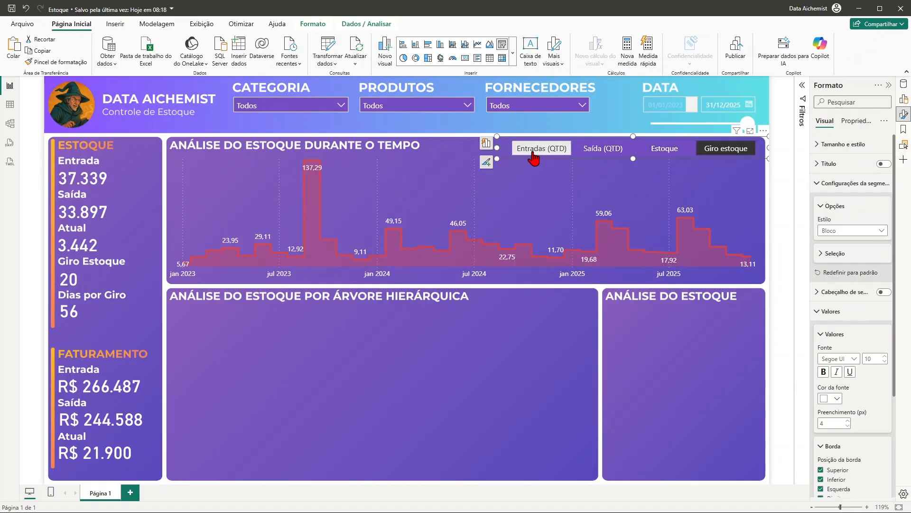
{"action": "left_click", "coordinate": [534, 151]}
{"action": "left_click", "coordinate": [603, 150], "text": "ctrl"}
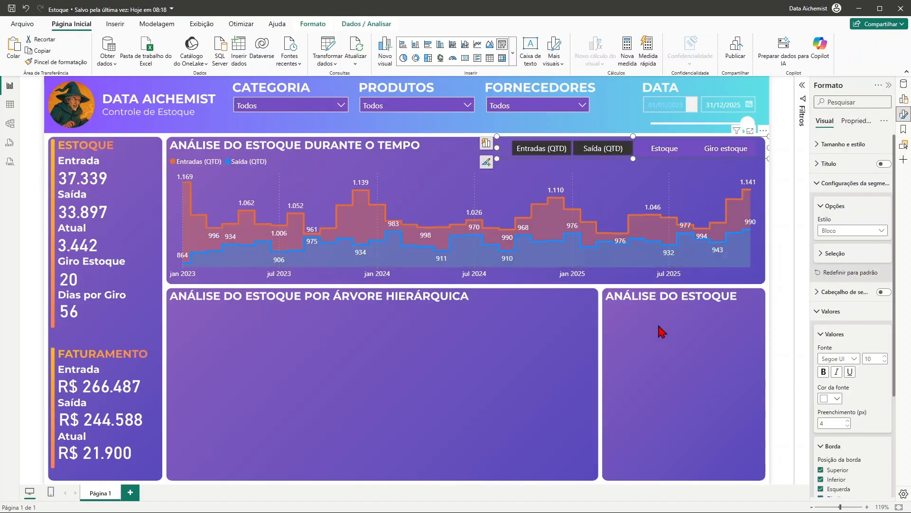
{"action": "left_click", "coordinate": [543, 151]}
{"action": "left_click", "coordinate": [543, 151]}
{"action": "left_click", "coordinate": [593, 151]}
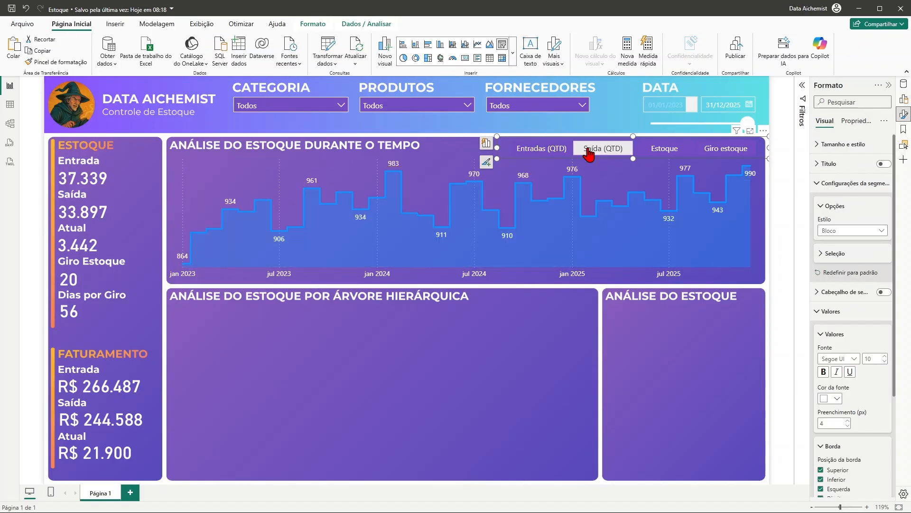
{"action": "left_click", "coordinate": [540, 153]}
{"action": "left_click", "coordinate": [540, 153]}
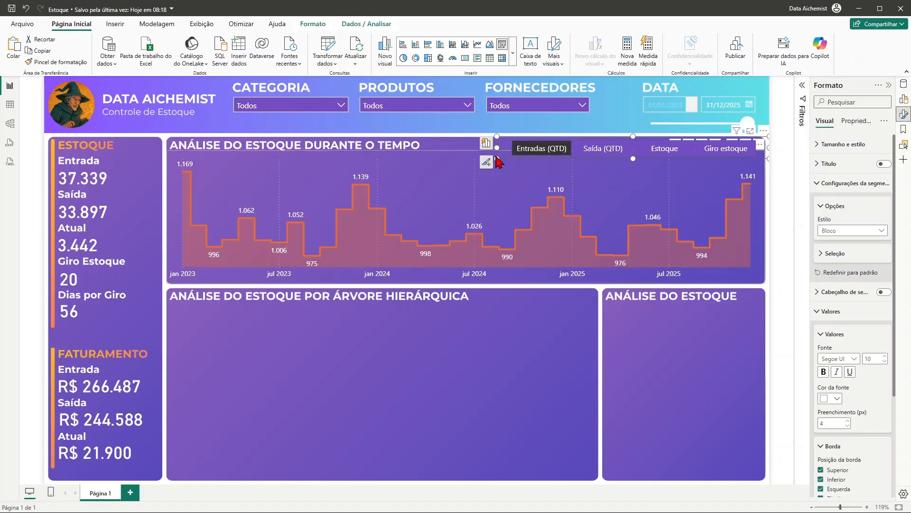
{"action": "left_click", "coordinate": [446, 143]}
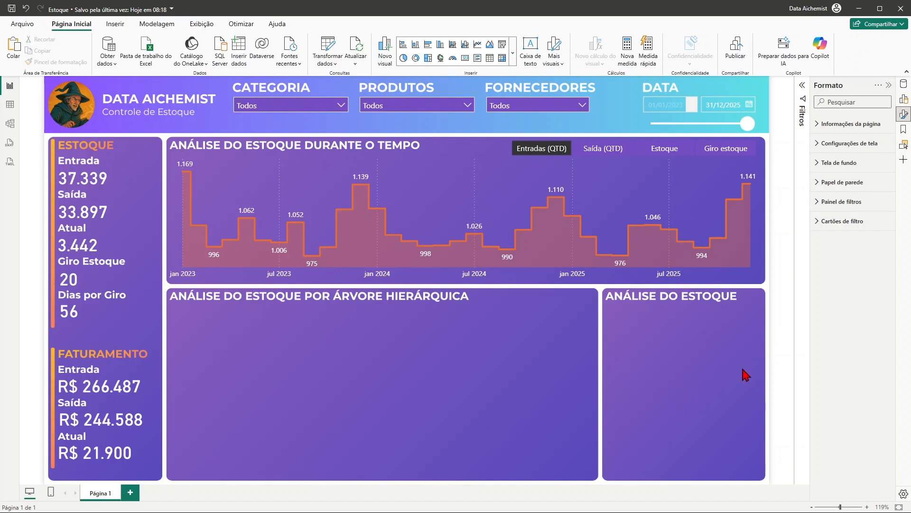
Step: Insert a clustered bar chart and size it to fill the ANÁLISE DO ESTOQUE panel below its title
{"action": "left_click", "coordinate": [428, 47]}
{"action": "left_click_drag", "start_coordinate": [79, 112], "coordinate": [642, 343]}
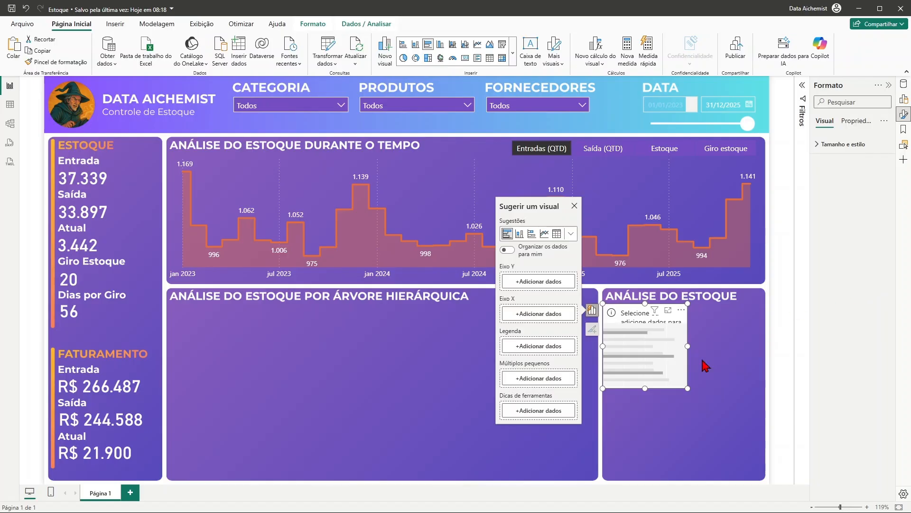
{"action": "left_click_drag", "start_coordinate": [687, 351], "coordinate": [765, 355]}
{"action": "left_click_drag", "start_coordinate": [685, 387], "coordinate": [678, 481]}
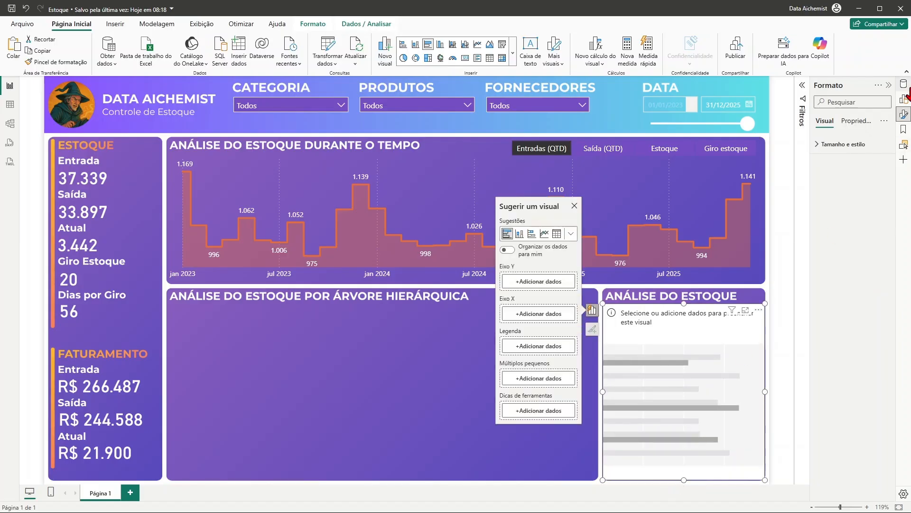
Step: Assign the Estoque measure to the new bar chart's X axis and Categoria from Base_Estoque to its Y axis
{"action": "left_click", "coordinate": [888, 85]}
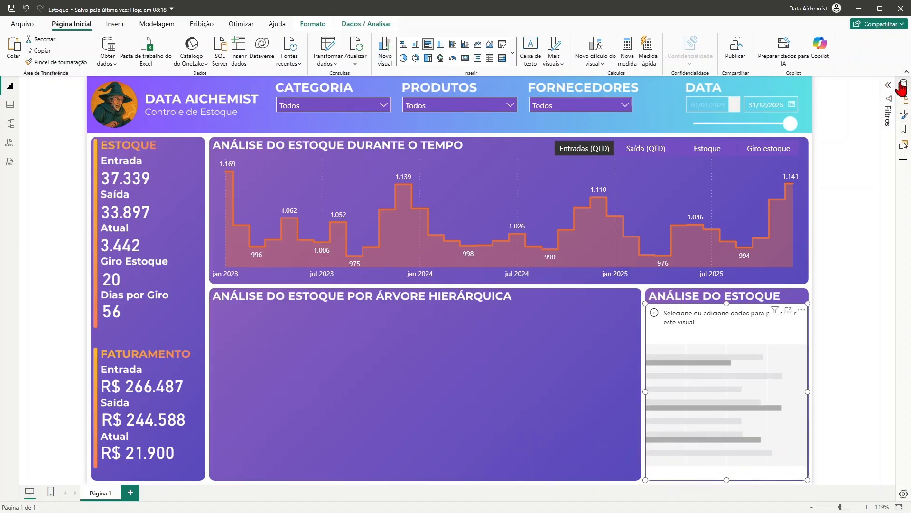
{"action": "left_click", "coordinate": [903, 85]}
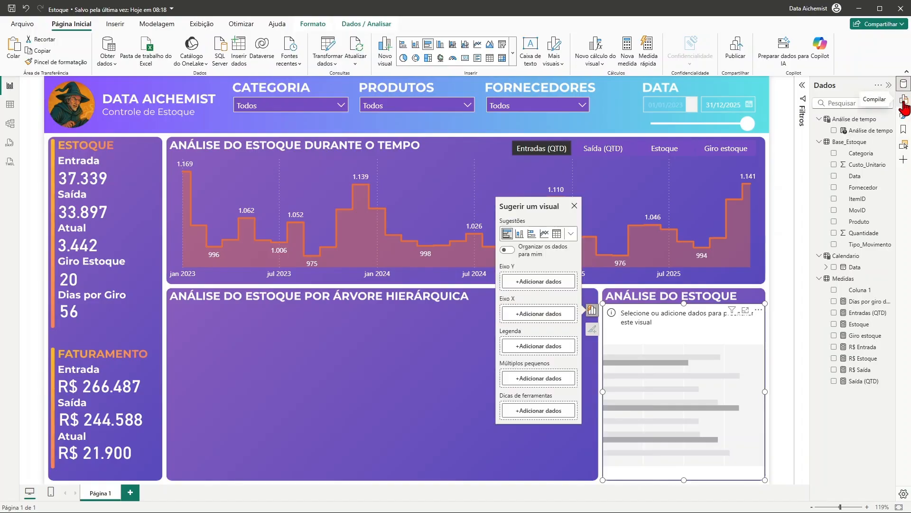
{"action": "left_click", "coordinate": [904, 100]}
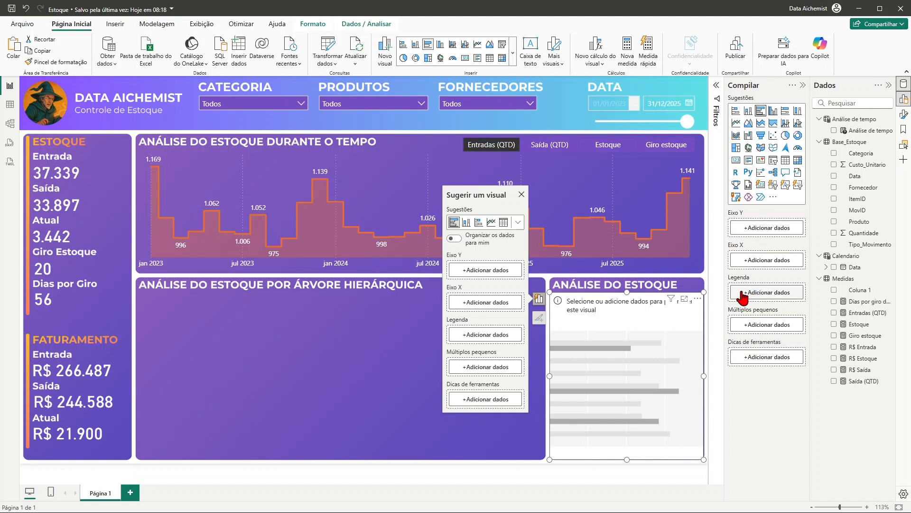
{"action": "left_click", "coordinate": [569, 166]}
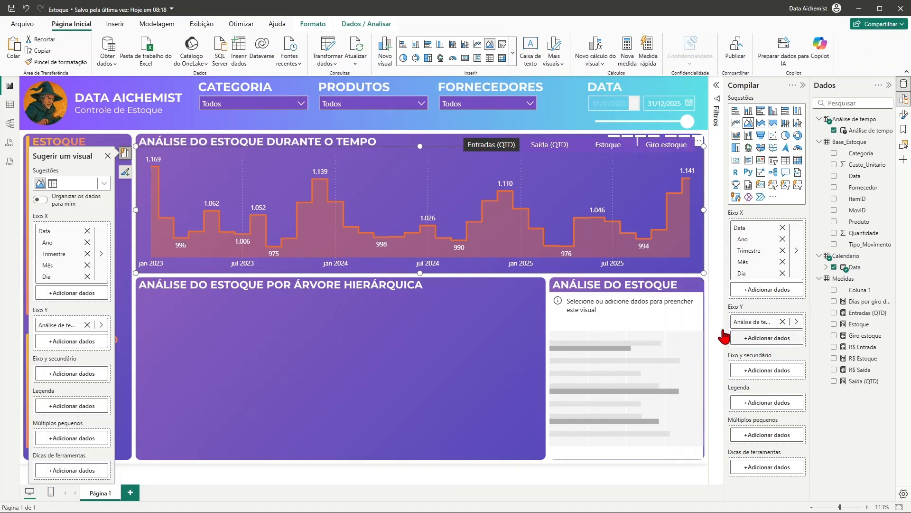
{"action": "left_click", "coordinate": [633, 322]}
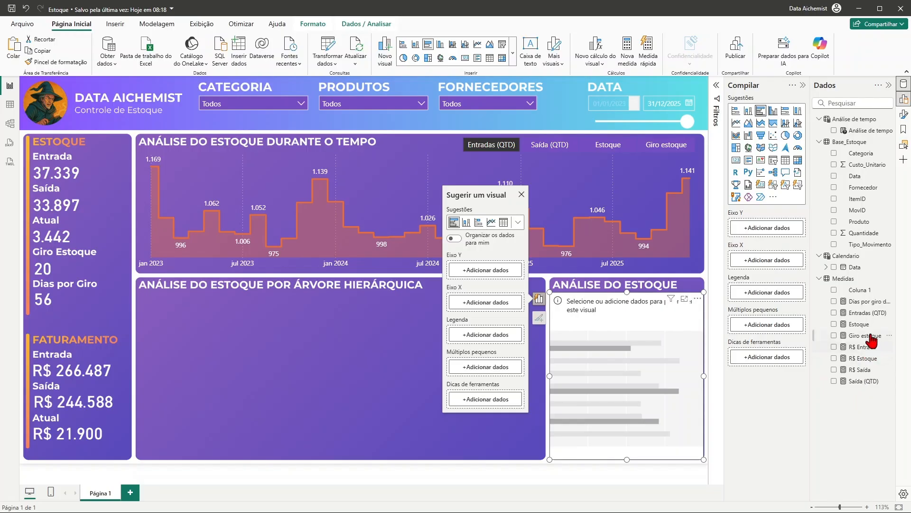
{"action": "left_click_drag", "start_coordinate": [856, 325], "coordinate": [766, 279]}
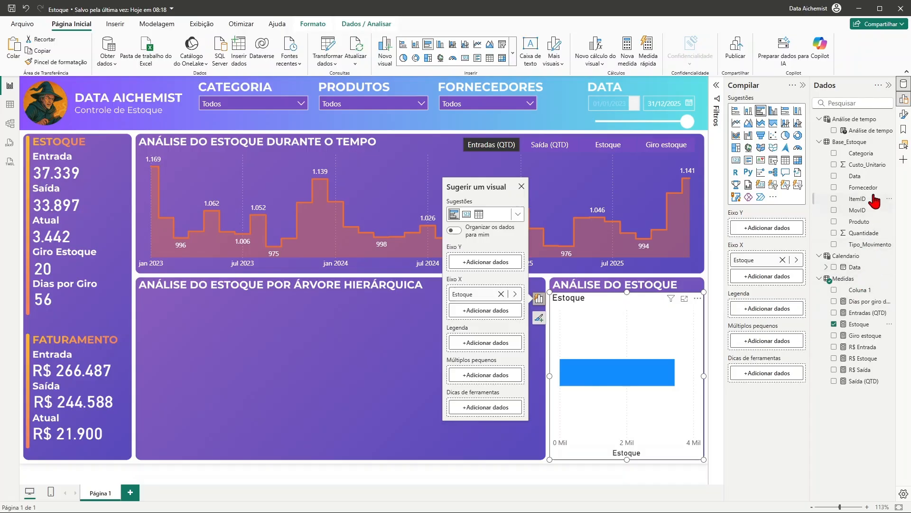
{"action": "left_click_drag", "start_coordinate": [859, 152], "coordinate": [773, 229]}
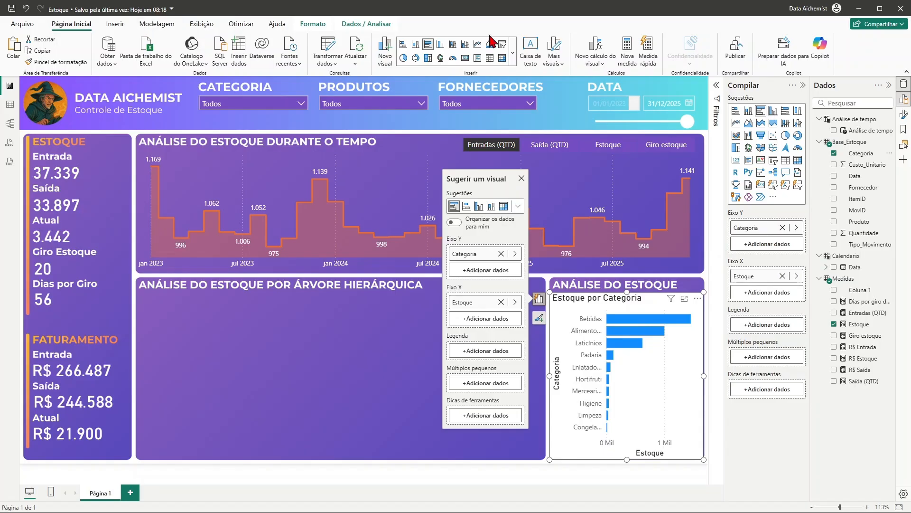
Step: Start a new field parameter and name it Análise de estoque
{"action": "left_click", "coordinate": [157, 24]}
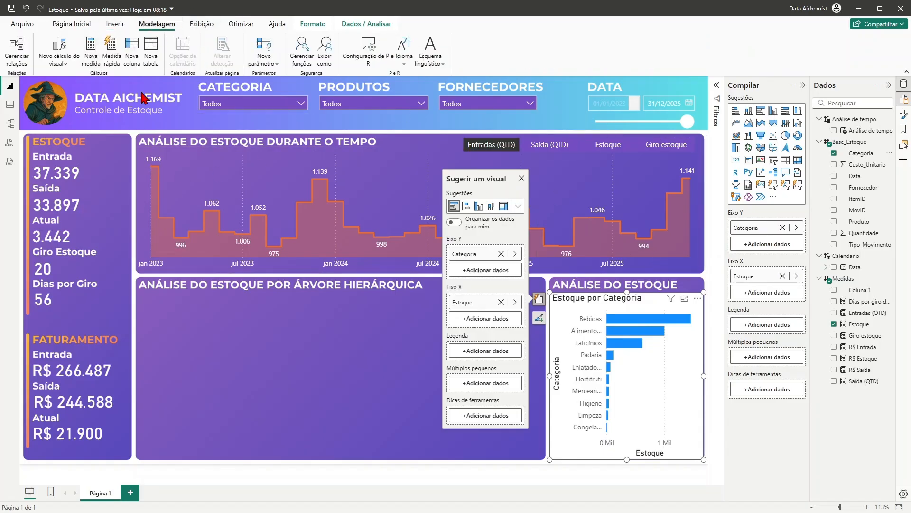
{"action": "left_click", "coordinate": [275, 66]}
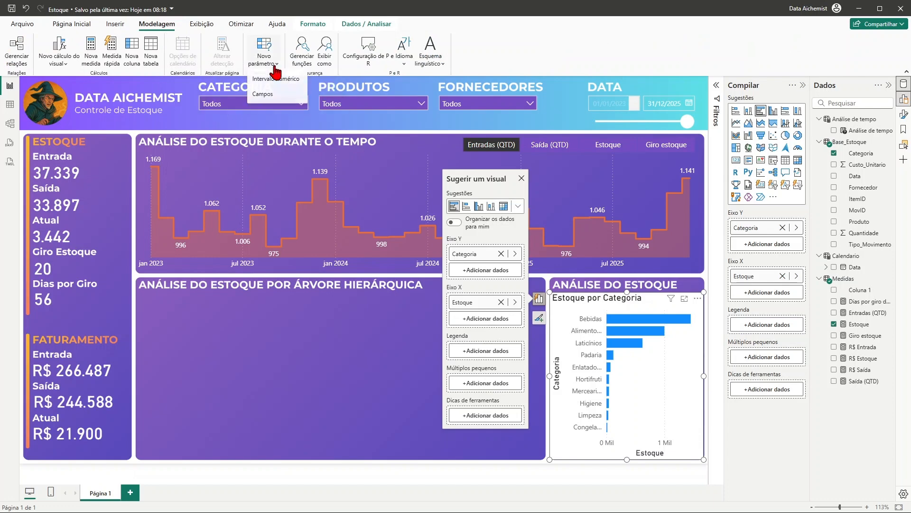
{"action": "left_click", "coordinate": [263, 94]}
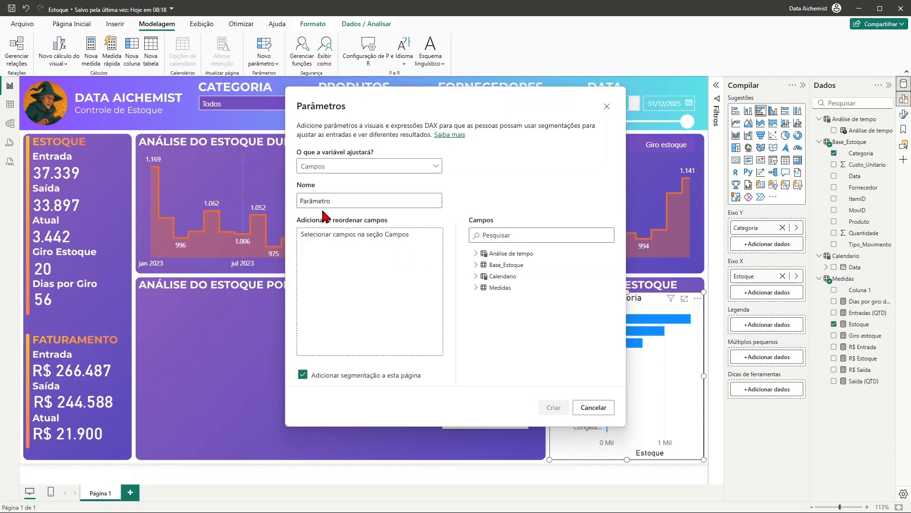
{"action": "left_click", "coordinate": [344, 202]}
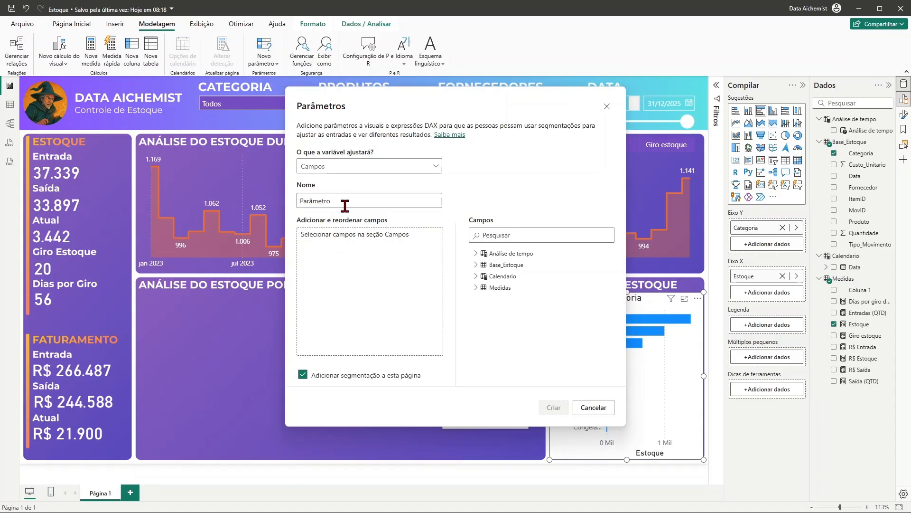
{"action": "double_click", "coordinate": [345, 203]}
{"action": "type", "text": "Análise de estoque"}
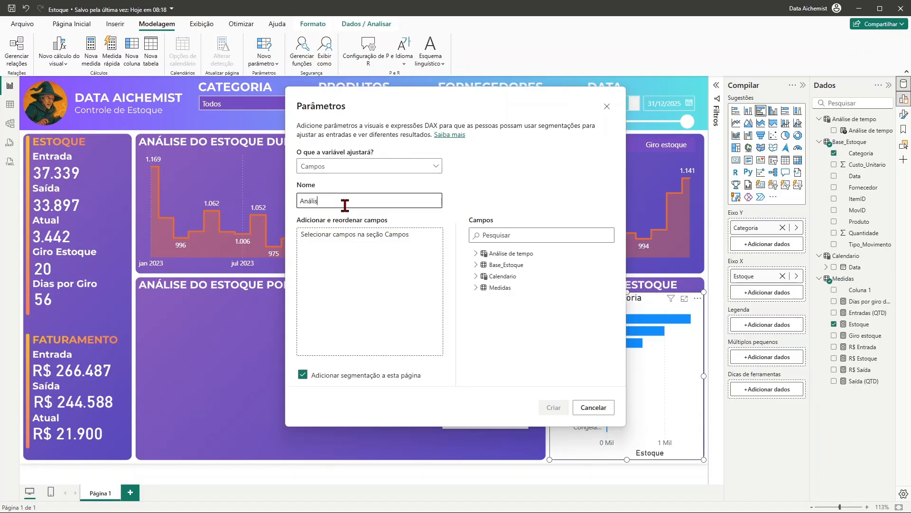
{"action": "left_click", "coordinate": [430, 256]}
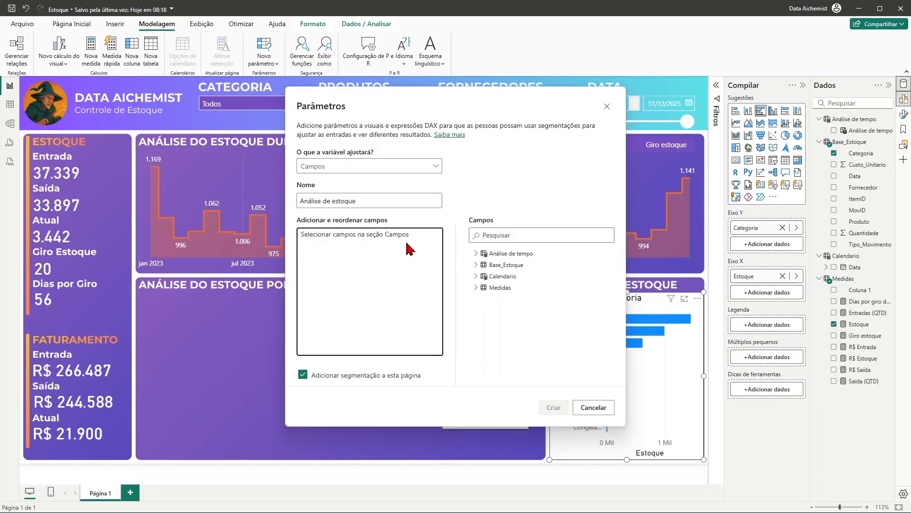
Step: Add Categoria and Produto from Base_Estoque to the parameter and create it with a slicer on the page
{"action": "left_click", "coordinate": [476, 264]}
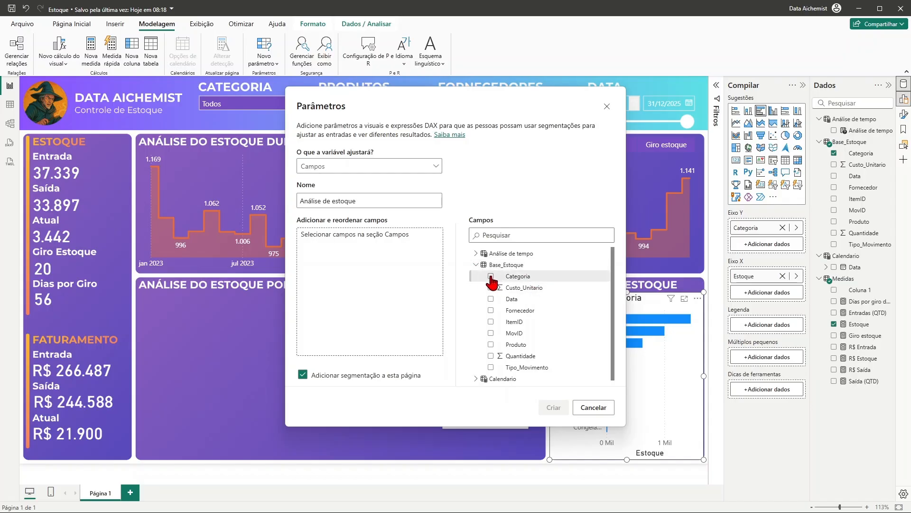
{"action": "left_click", "coordinate": [490, 277]}
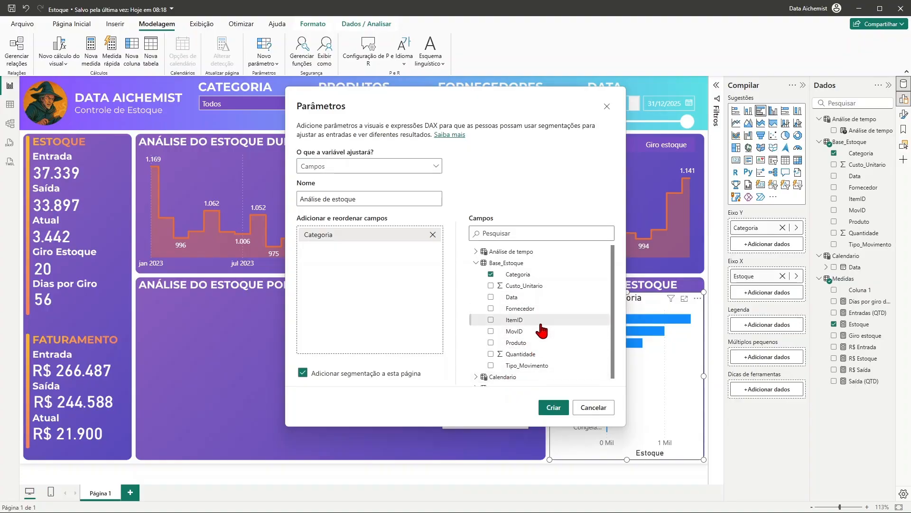
{"action": "left_click", "coordinate": [490, 342]}
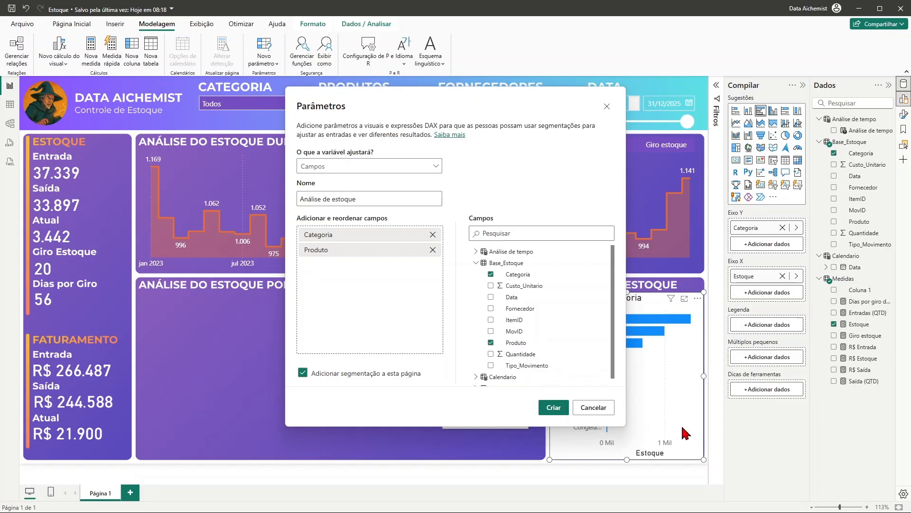
{"action": "left_click", "coordinate": [553, 407]}
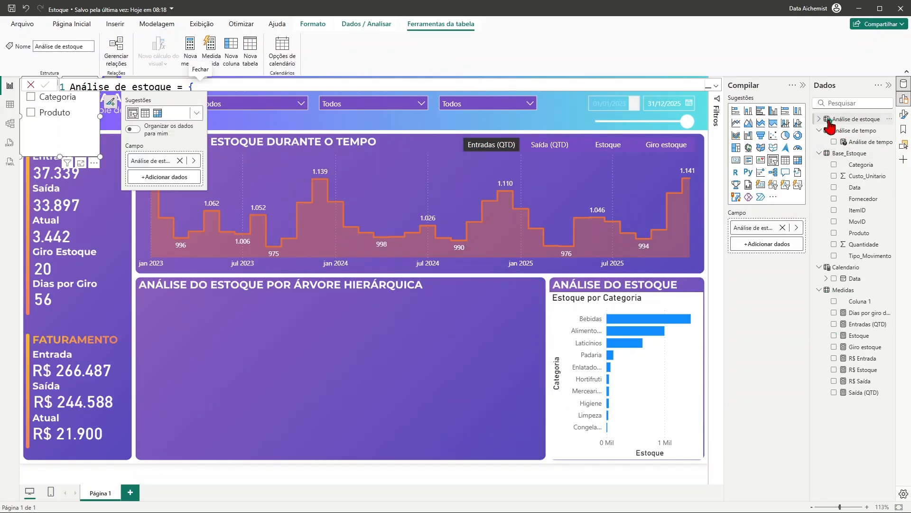
Step: Replace Categoria on the bar chart's Y axis with the Análise de estoque parameter
{"action": "left_click", "coordinate": [658, 305]}
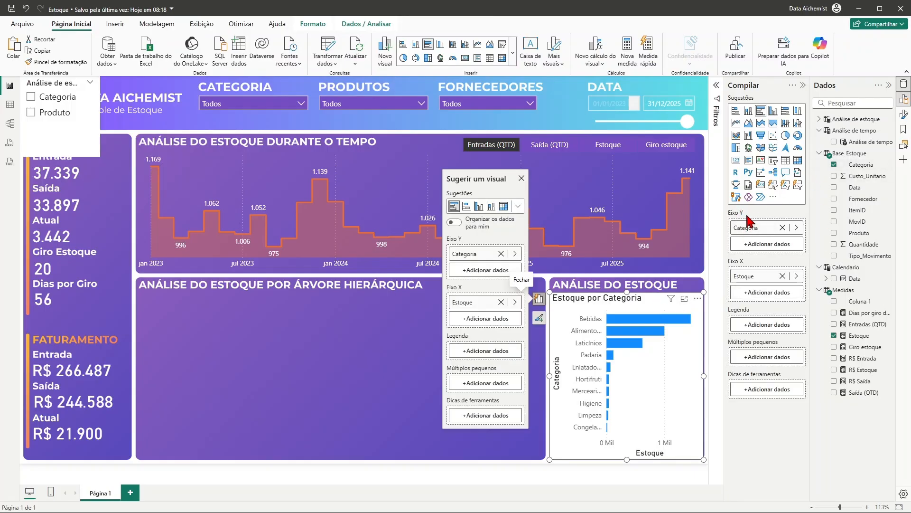
{"action": "left_click", "coordinate": [782, 227]}
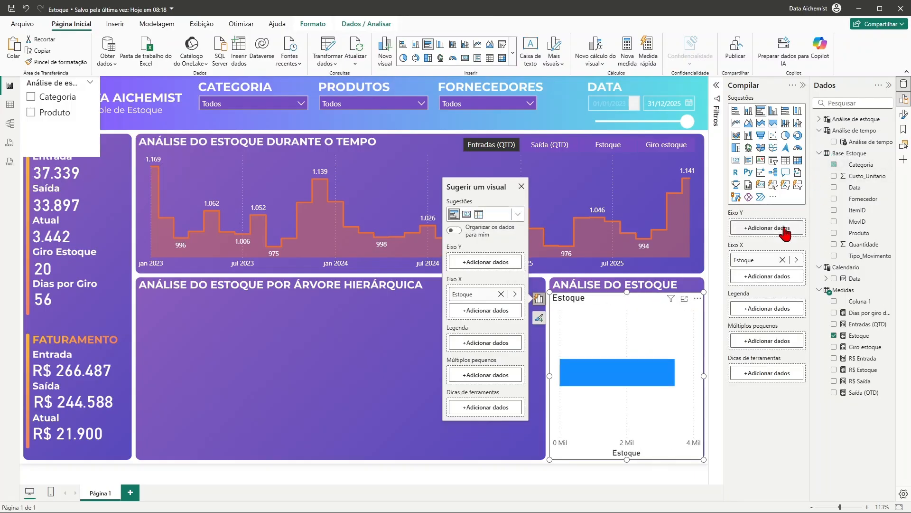
{"action": "left_click", "coordinate": [819, 119]}
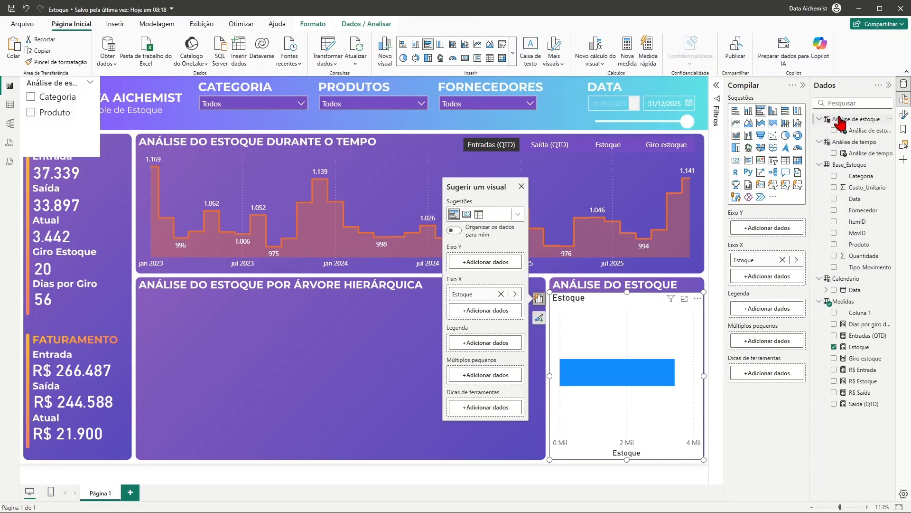
{"action": "left_click_drag", "start_coordinate": [859, 130], "coordinate": [772, 231]}
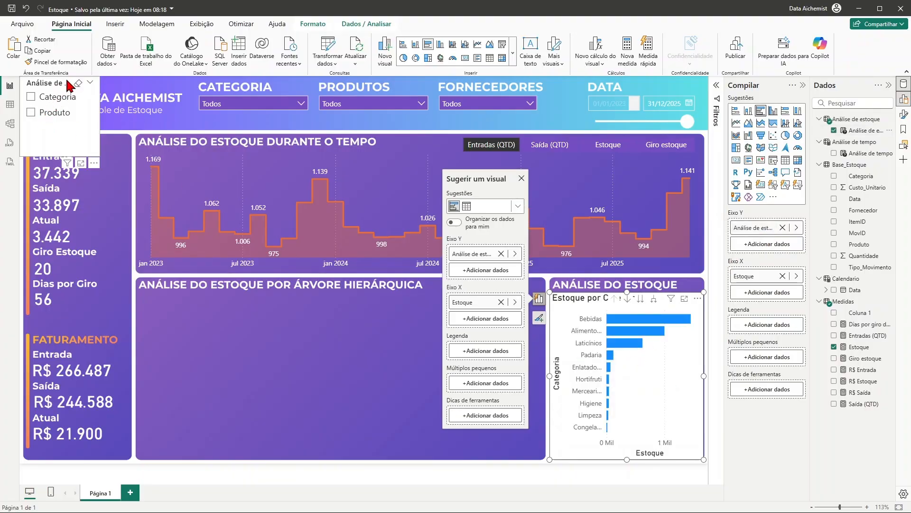
Step: Move the new slicer into the ÁRVORE HIERÁRQUICA panel and test switching the bar chart between Produto and Categoria, leaving Categoria selected
{"action": "left_click", "coordinate": [79, 148]}
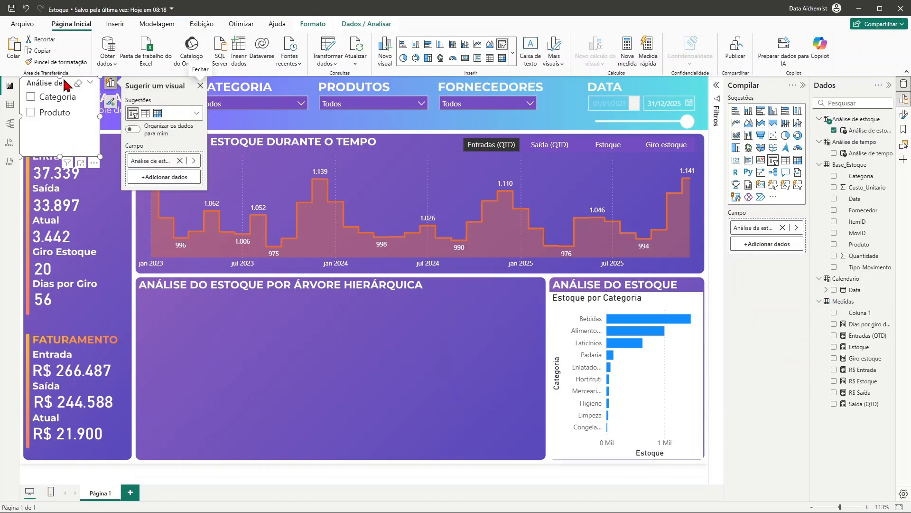
{"action": "left_click_drag", "start_coordinate": [66, 85], "coordinate": [369, 346]}
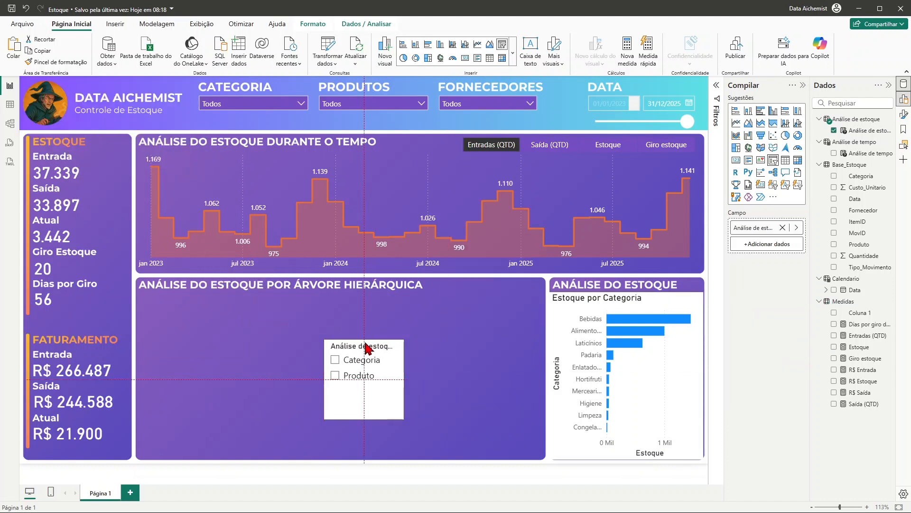
{"action": "left_click", "coordinate": [335, 361]}
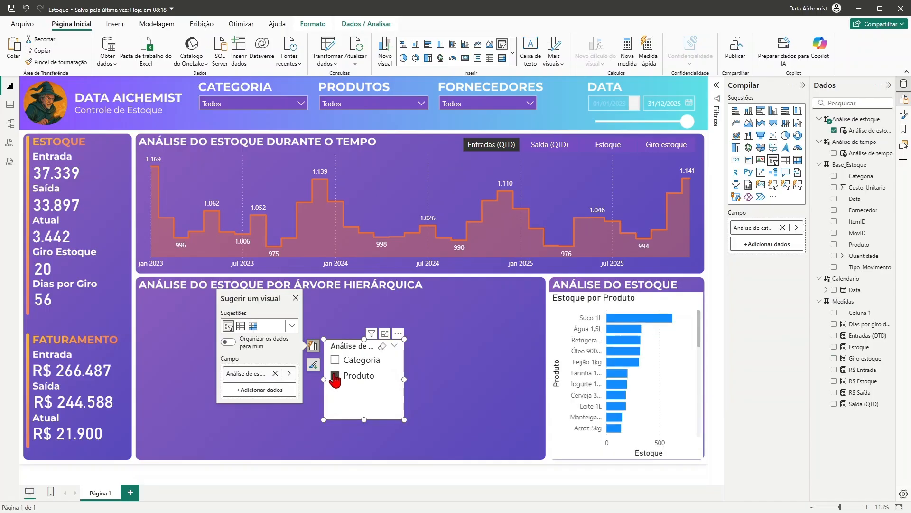
{"action": "left_click", "coordinate": [335, 360]}
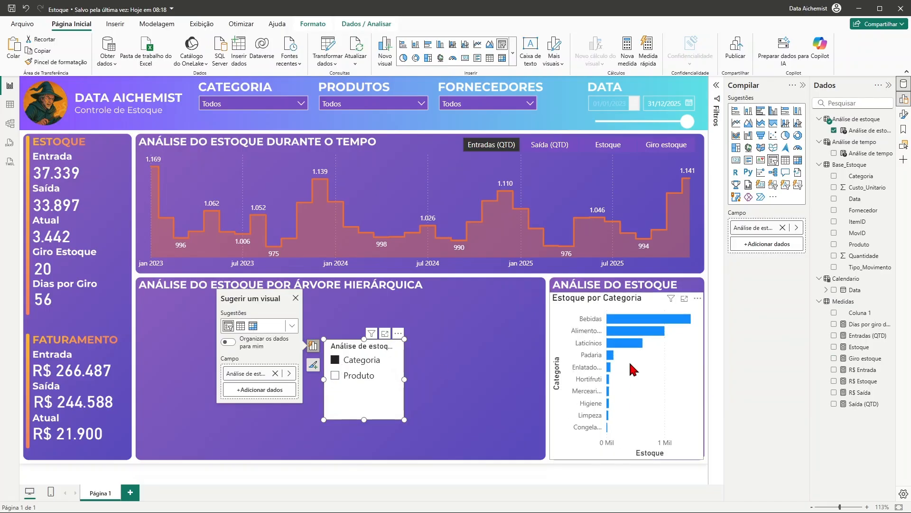
{"action": "left_click", "coordinate": [336, 376]}
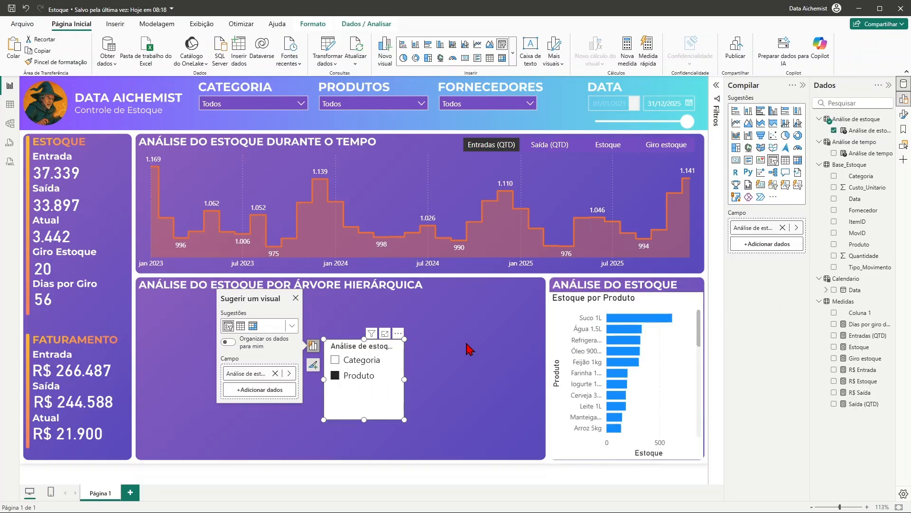
{"action": "left_click", "coordinate": [335, 359]}
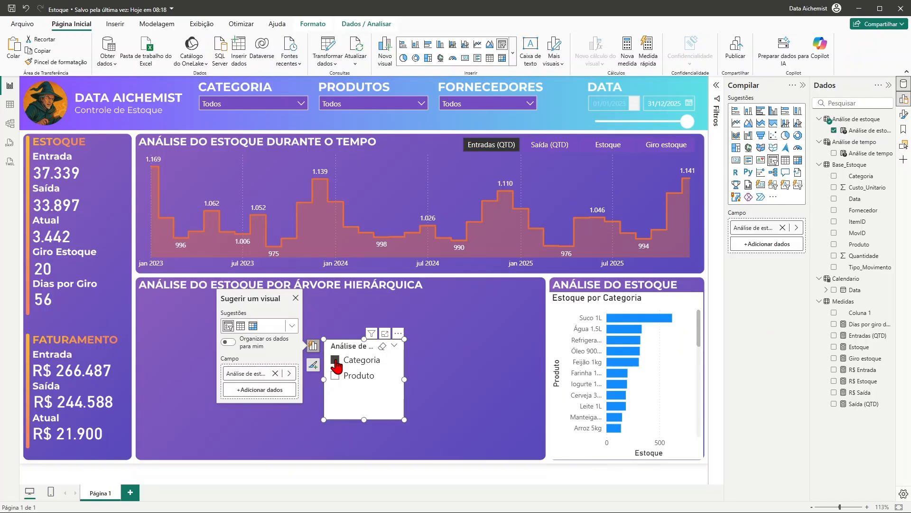
Step: Turn off the bar chart's background (Tela de fundo) so the purple panel serves as its backdrop
{"action": "left_click", "coordinate": [659, 300]}
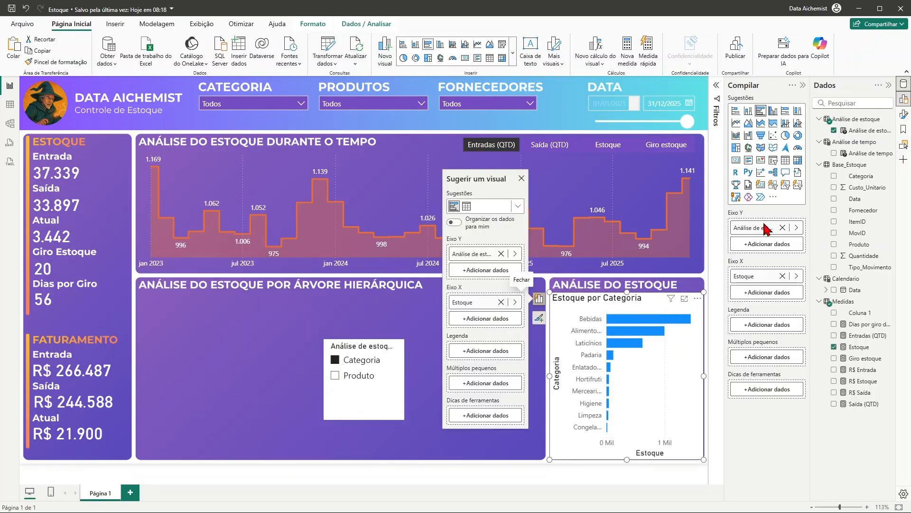
{"action": "left_click", "coordinate": [804, 89]}
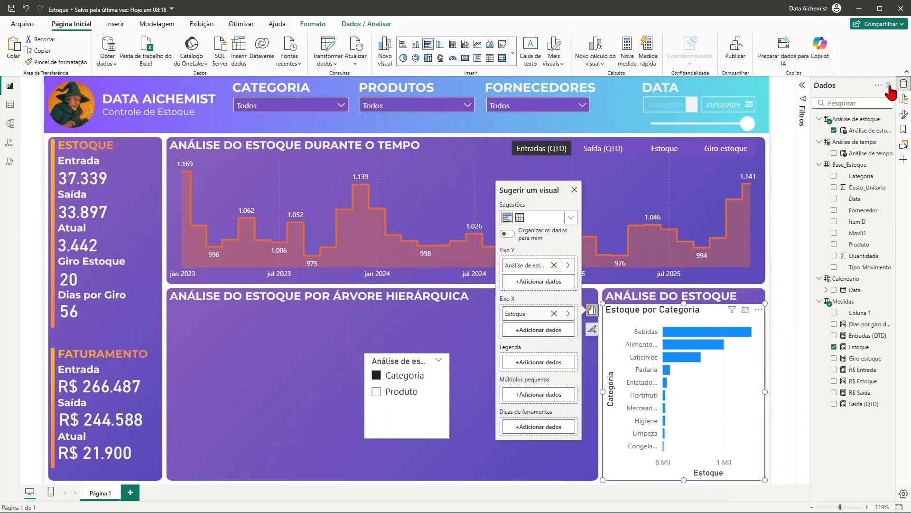
{"action": "left_click", "coordinate": [888, 85]}
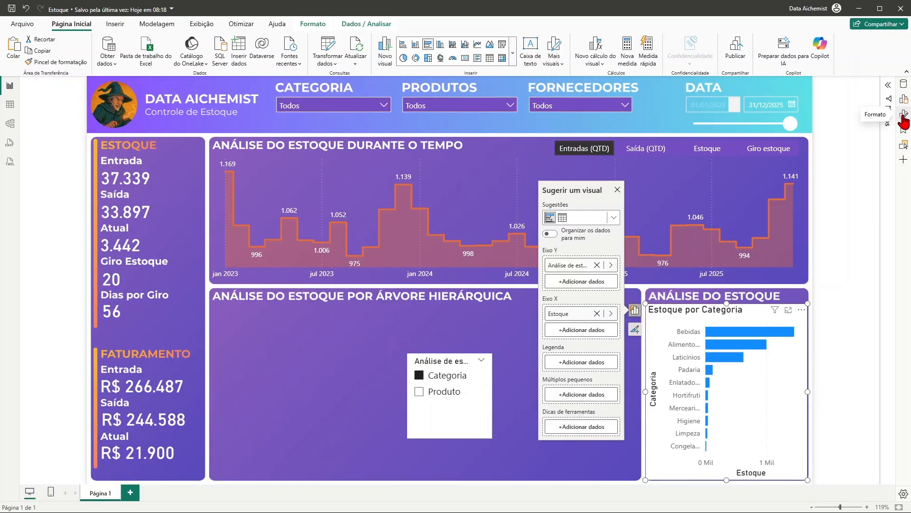
{"action": "left_click", "coordinate": [903, 119]}
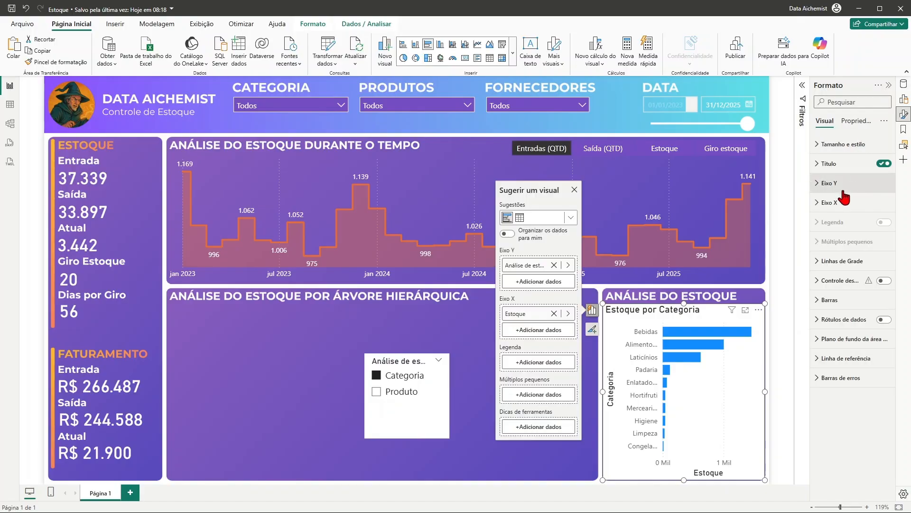
{"action": "left_click", "coordinate": [817, 145]}
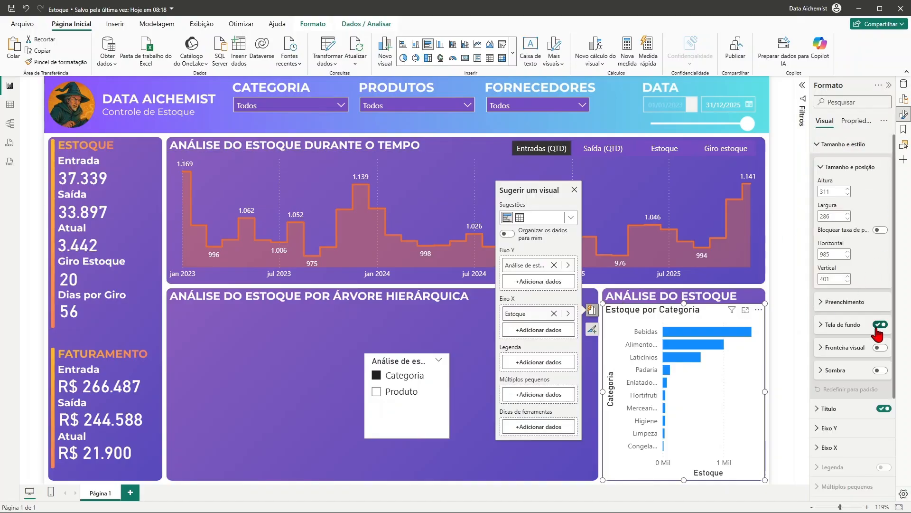
{"action": "left_click", "coordinate": [879, 327]}
{"action": "left_click", "coordinate": [823, 143]}
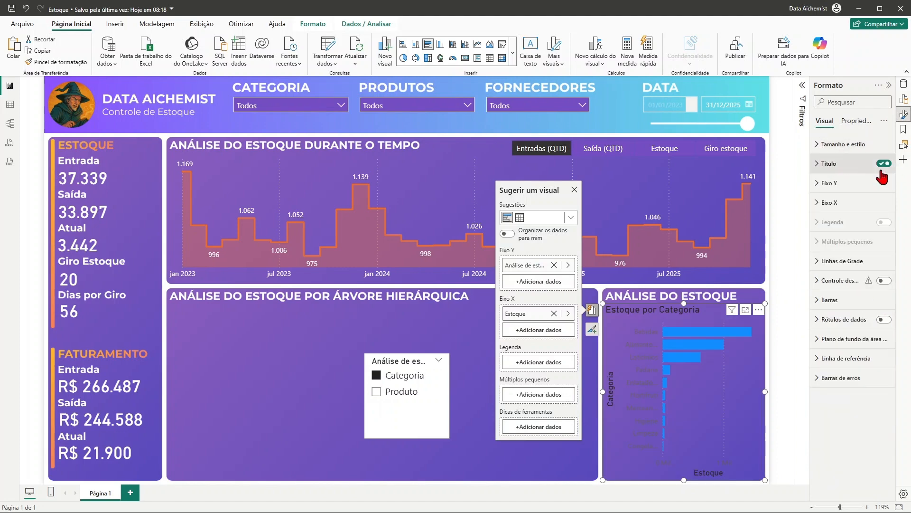
Step: Hide the bar chart's Y axis title, colour its category labels white and set their maximum width to 50%
{"action": "left_click", "coordinate": [819, 185]}
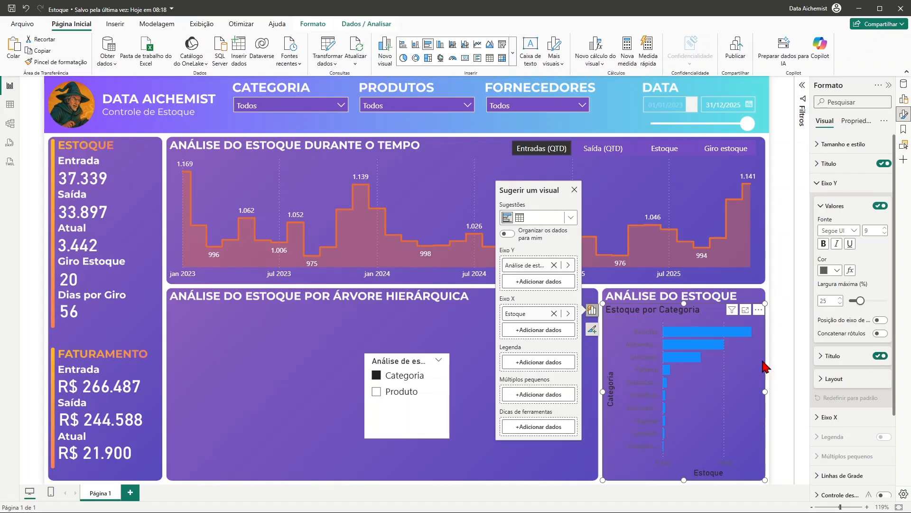
{"action": "left_click", "coordinate": [882, 359]}
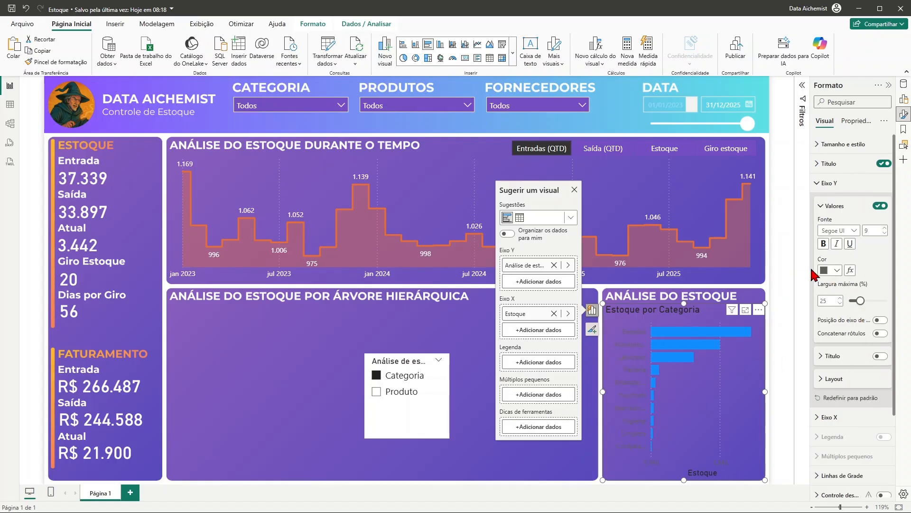
{"action": "left_click", "coordinate": [828, 270]}
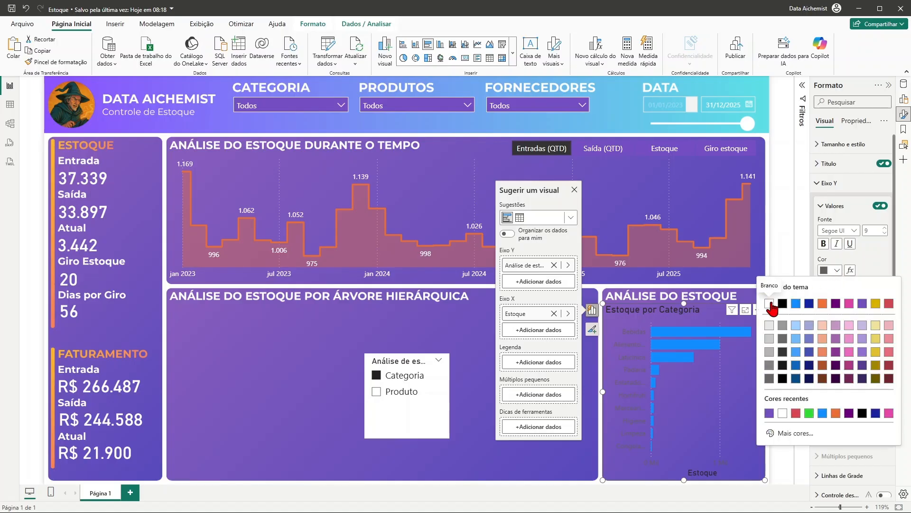
{"action": "left_click", "coordinate": [771, 305]}
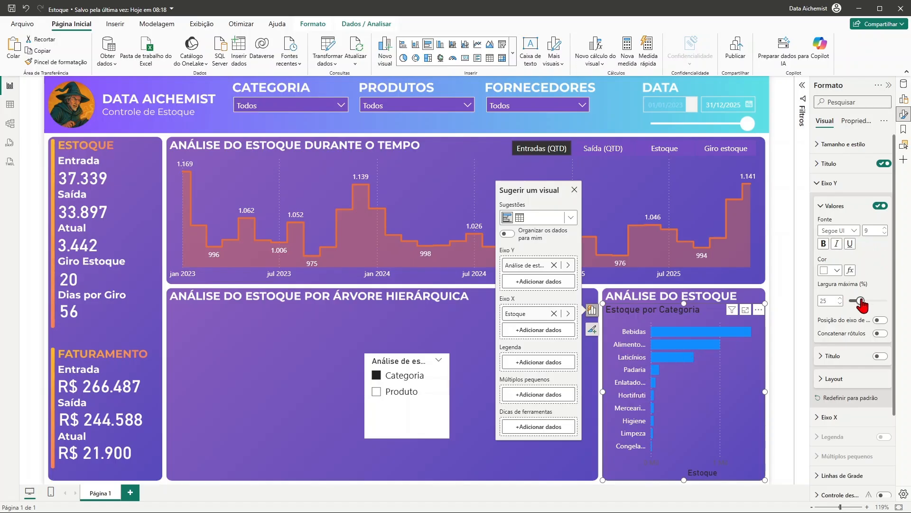
{"action": "left_click_drag", "start_coordinate": [860, 301], "coordinate": [907, 306]}
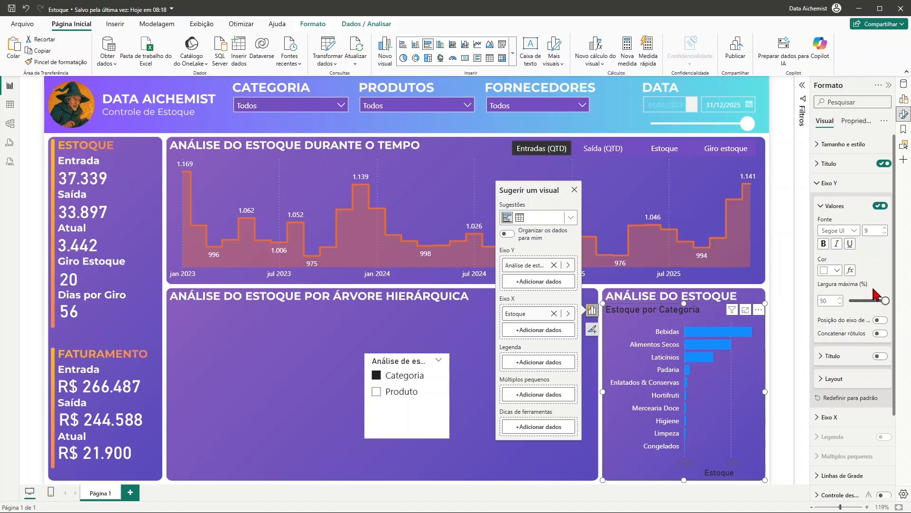
{"action": "left_click", "coordinate": [816, 185]}
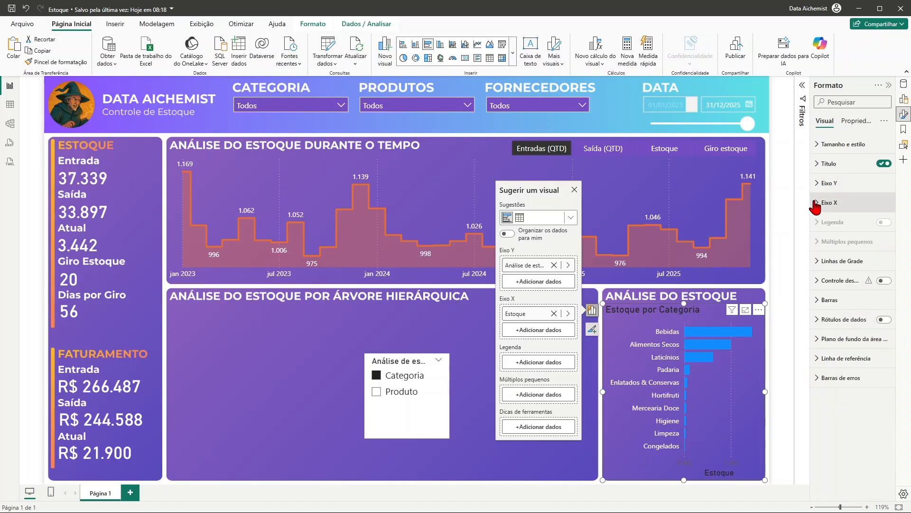
Step: Hide the bar chart's X axis title and its axis values
{"action": "left_click", "coordinate": [819, 203]}
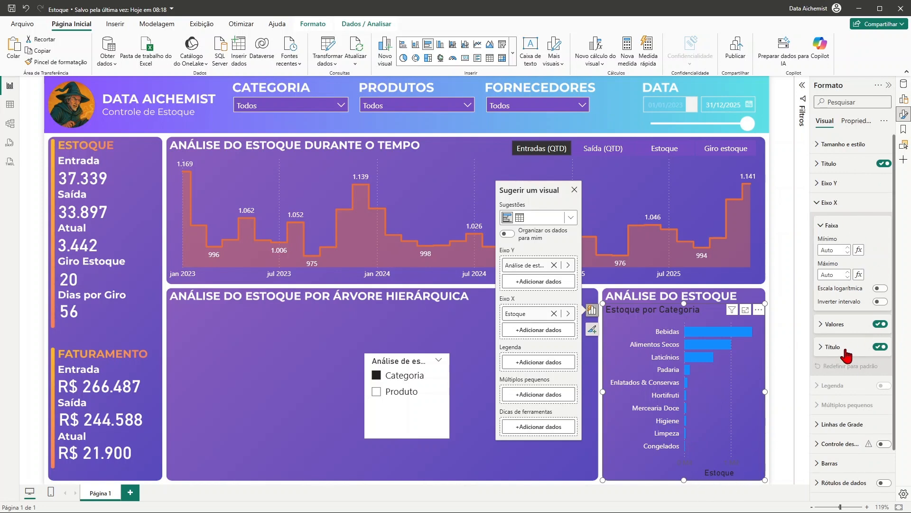
{"action": "mouse_move", "coordinate": [468, 191]}
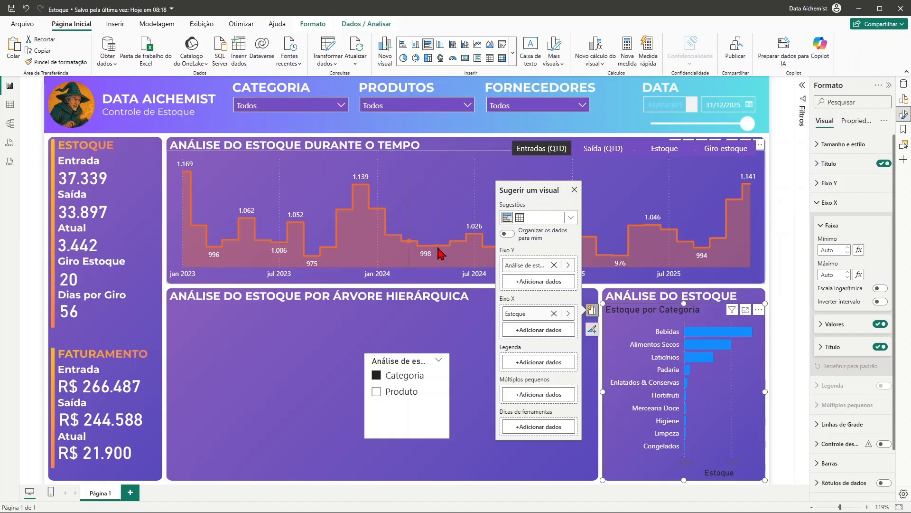
{"action": "left_click", "coordinate": [880, 347]}
{"action": "left_click", "coordinate": [870, 328]}
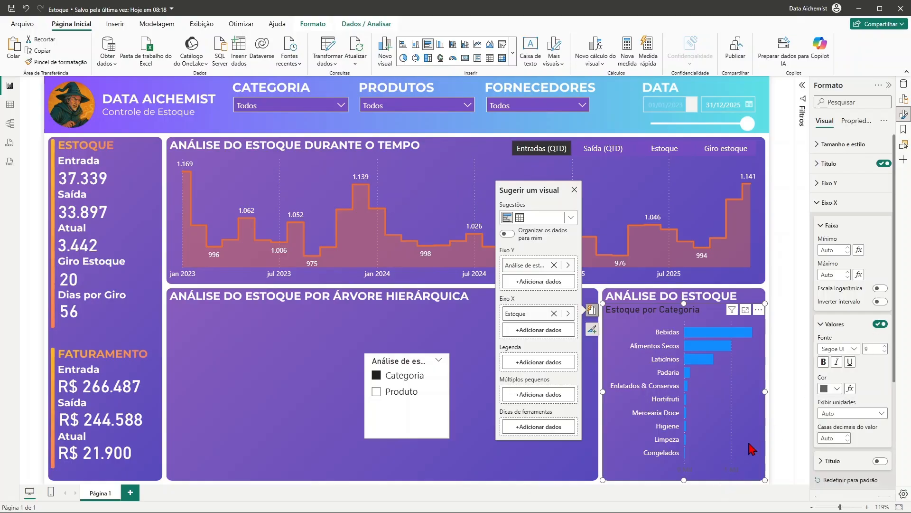
{"action": "left_click", "coordinate": [880, 324]}
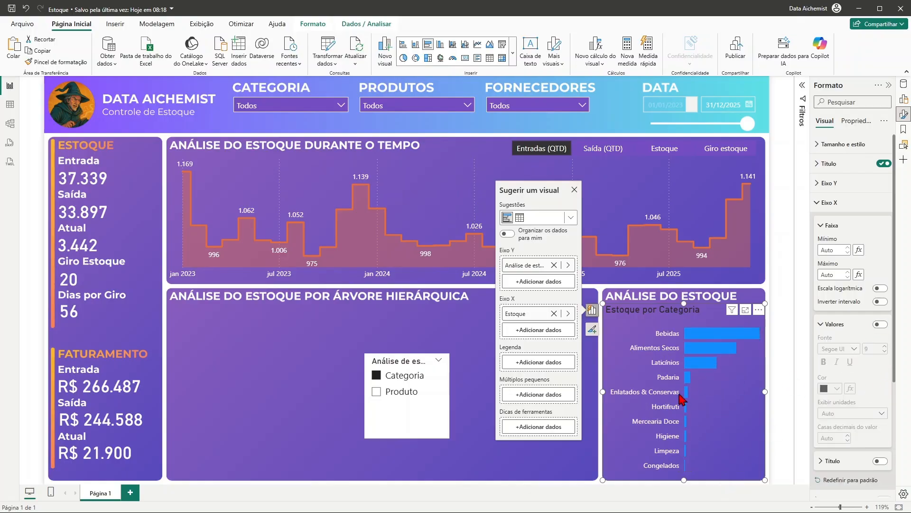
{"action": "left_click", "coordinate": [816, 209]}
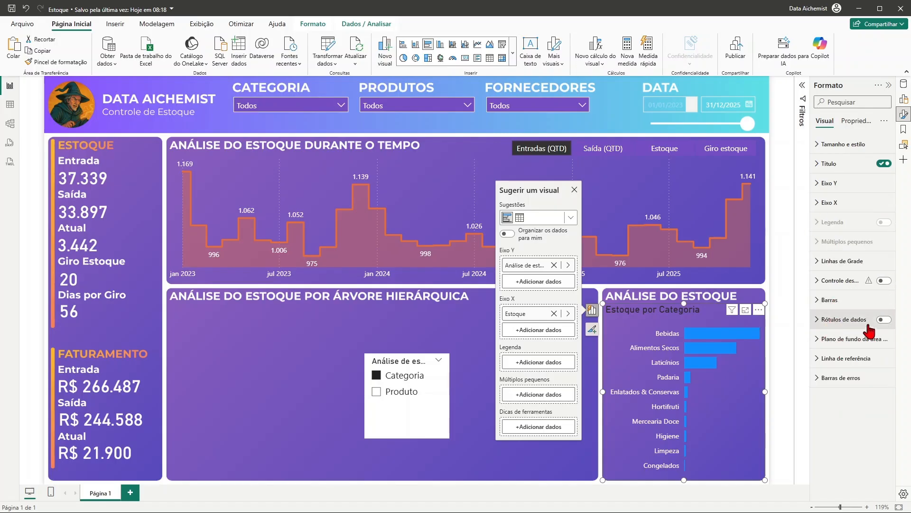
Step: Enable data labels on the bar chart and colour their values white
{"action": "left_click", "coordinate": [884, 319]}
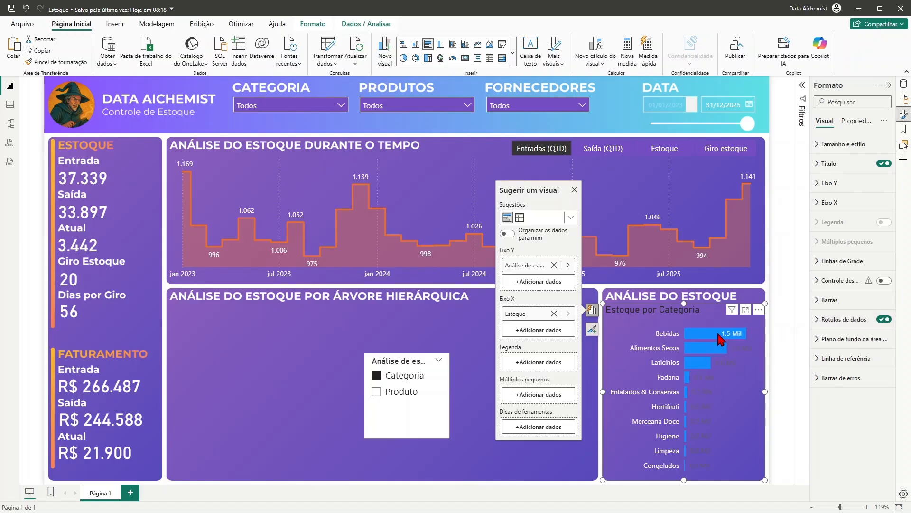
{"action": "left_click", "coordinate": [824, 318]}
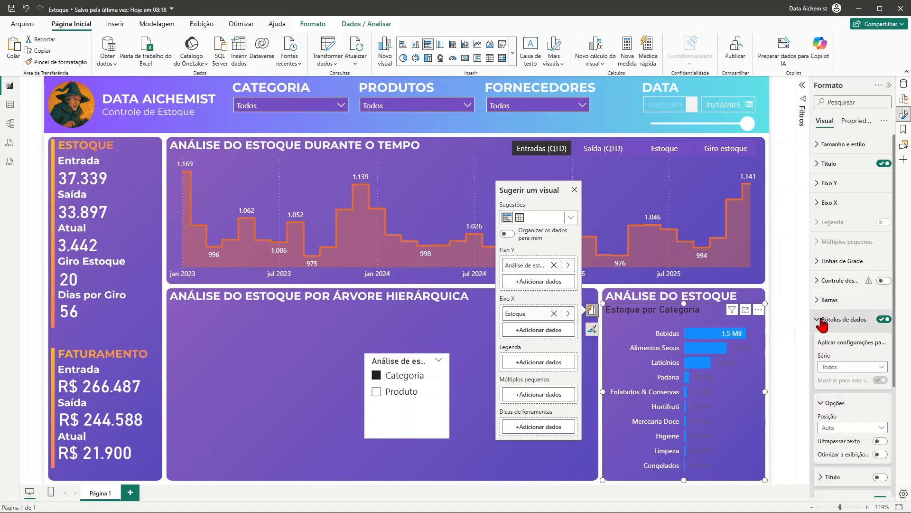
{"action": "scroll", "coordinate": [857, 412], "scroll_direction": "down", "scroll_amount": 1}
{"action": "left_click", "coordinate": [820, 452]}
{"action": "scroll", "coordinate": [838, 389], "scroll_direction": "down", "scroll_amount": 2}
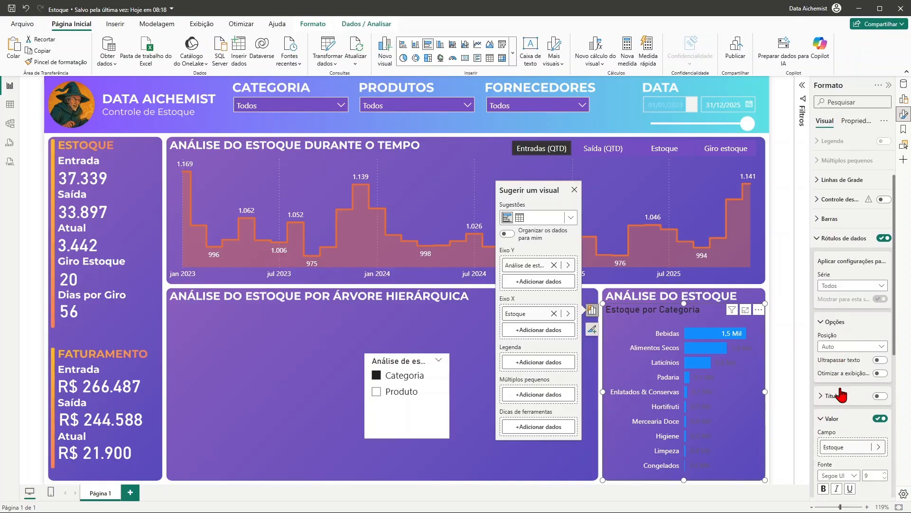
{"action": "left_click", "coordinate": [832, 453]}
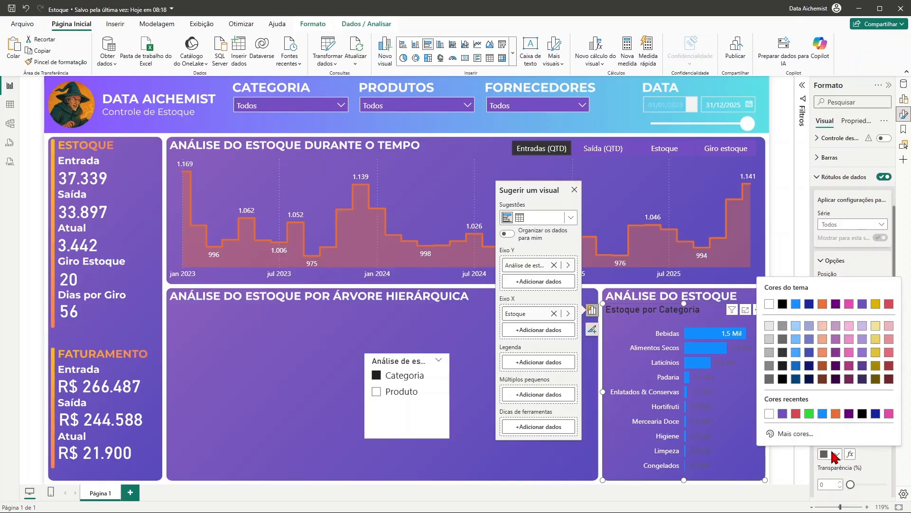
{"action": "left_click", "coordinate": [770, 413]}
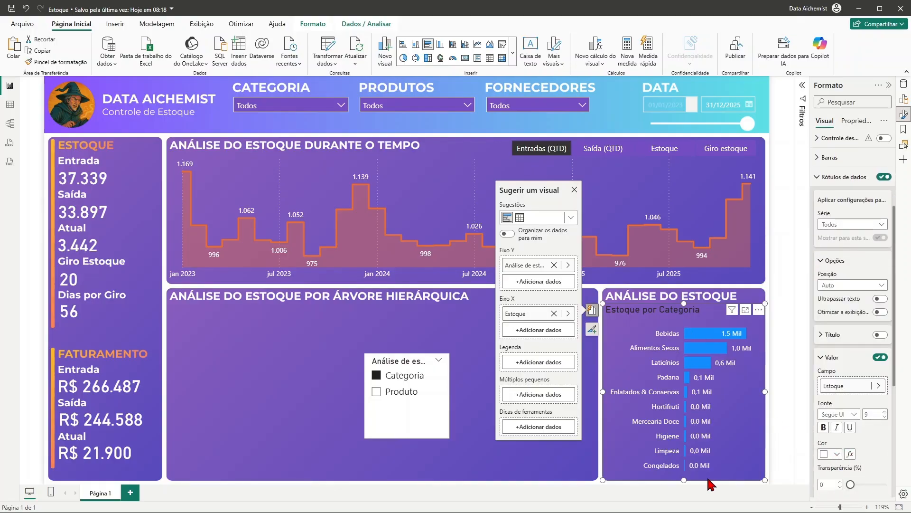
{"action": "left_click", "coordinate": [820, 358]}
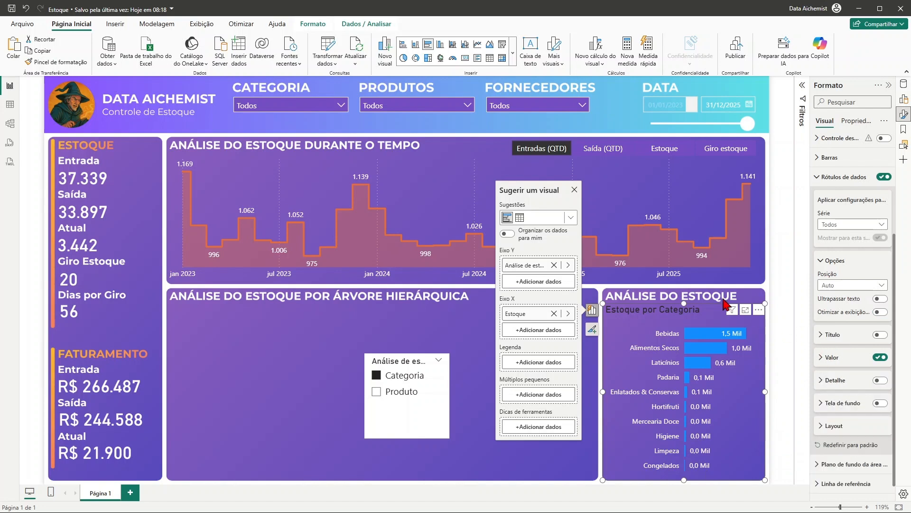
{"action": "left_click", "coordinate": [816, 177]}
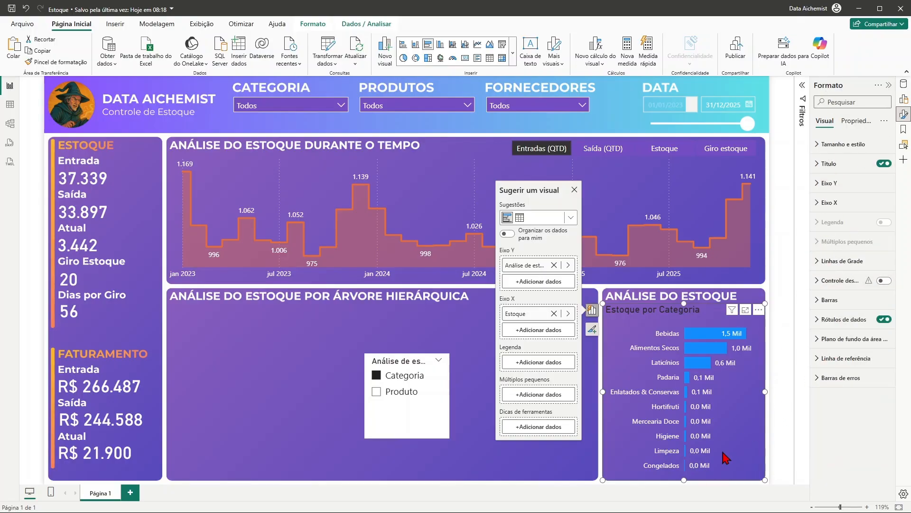
Step: Try red, orange and green as solid colours for the bar chart's bars
{"action": "left_click", "coordinate": [817, 301]}
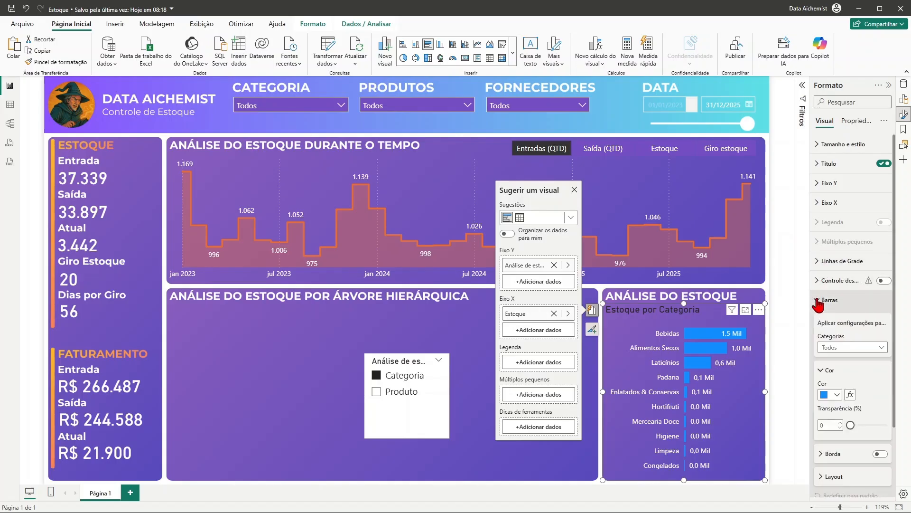
{"action": "left_click", "coordinate": [838, 400]}
{"action": "left_click", "coordinate": [798, 355]}
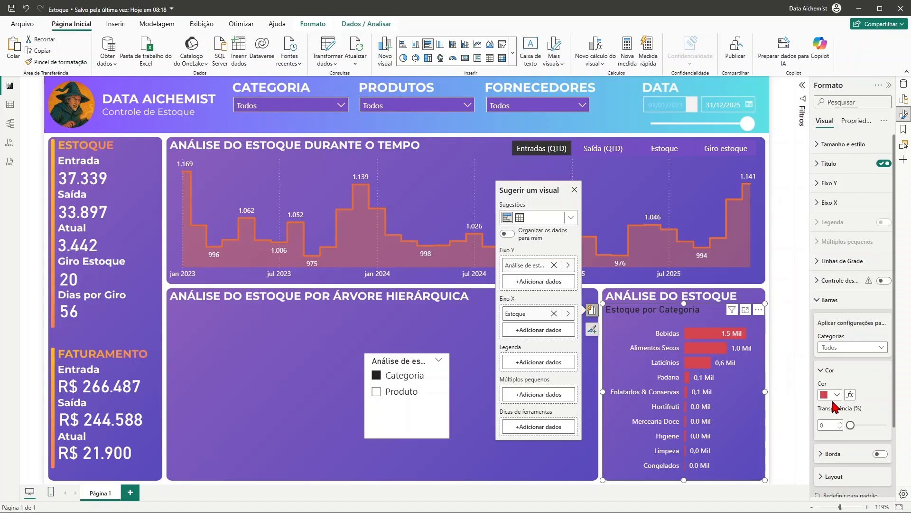
{"action": "left_click", "coordinate": [836, 395]}
{"action": "left_click", "coordinate": [790, 246]}
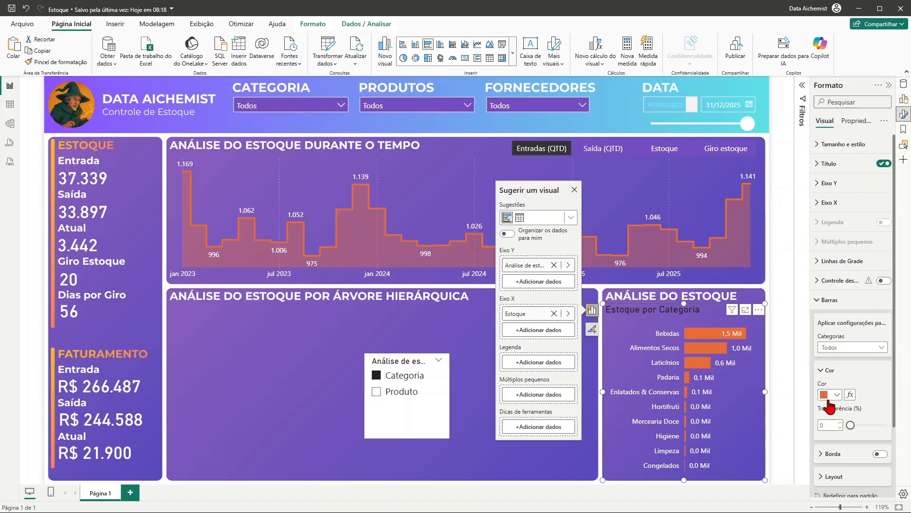
{"action": "left_click", "coordinate": [835, 398]}
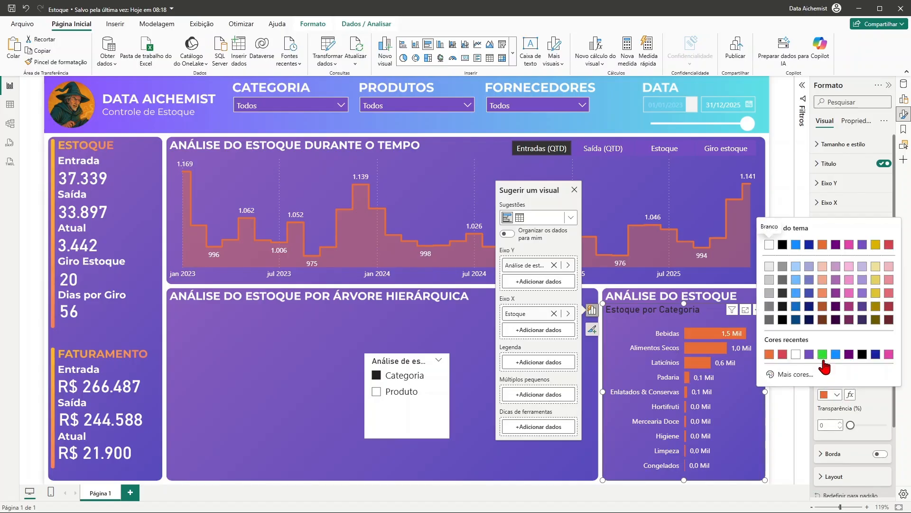
{"action": "left_click", "coordinate": [823, 357]}
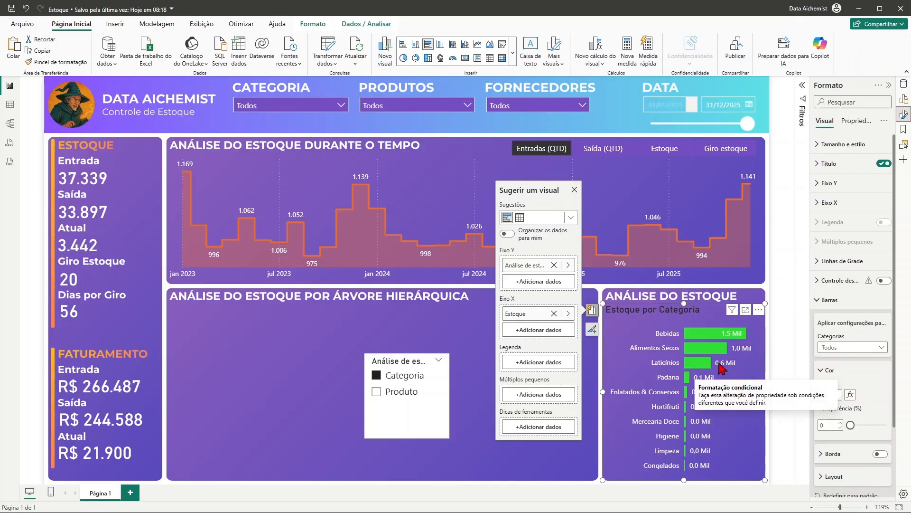
Step: Start conditional formatting for the bars' colour, keeping the Gradiente style based on the Estoque field
{"action": "left_click", "coordinate": [850, 395]}
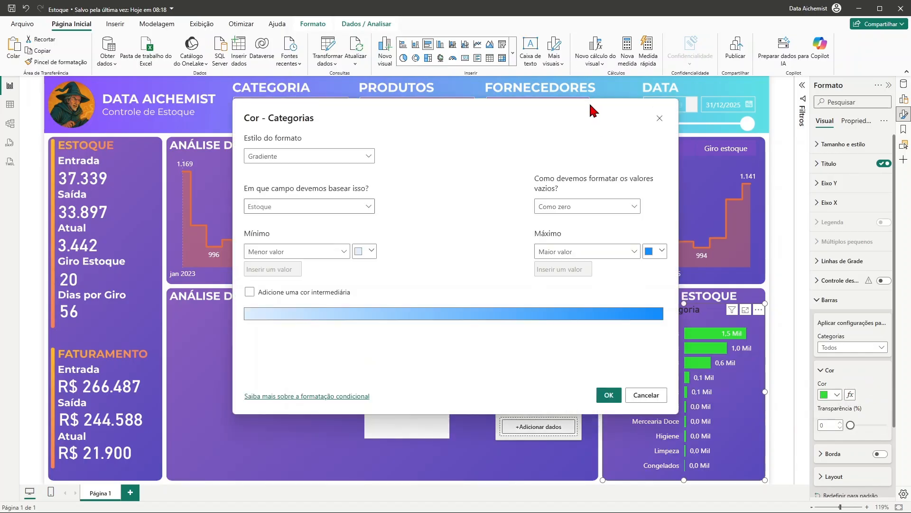
{"action": "left_click_drag", "start_coordinate": [588, 101], "coordinate": [500, 87]}
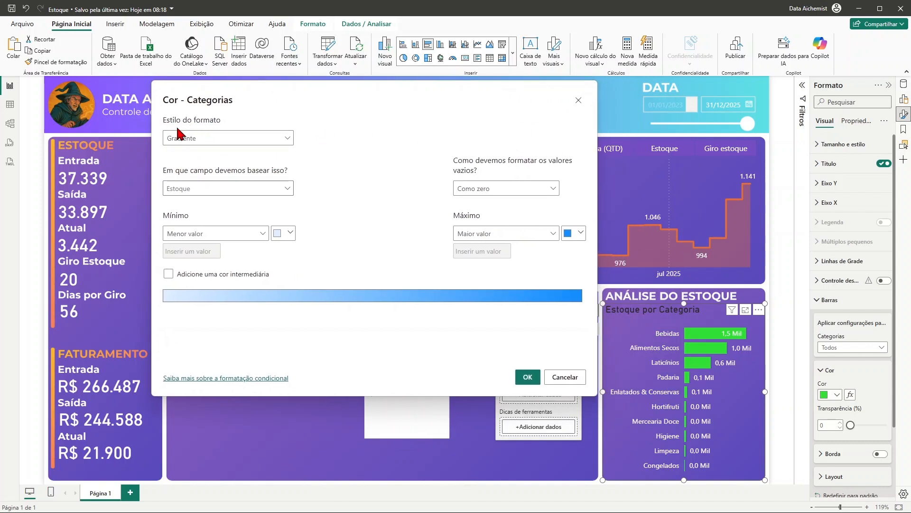
{"action": "left_click", "coordinate": [224, 136]}
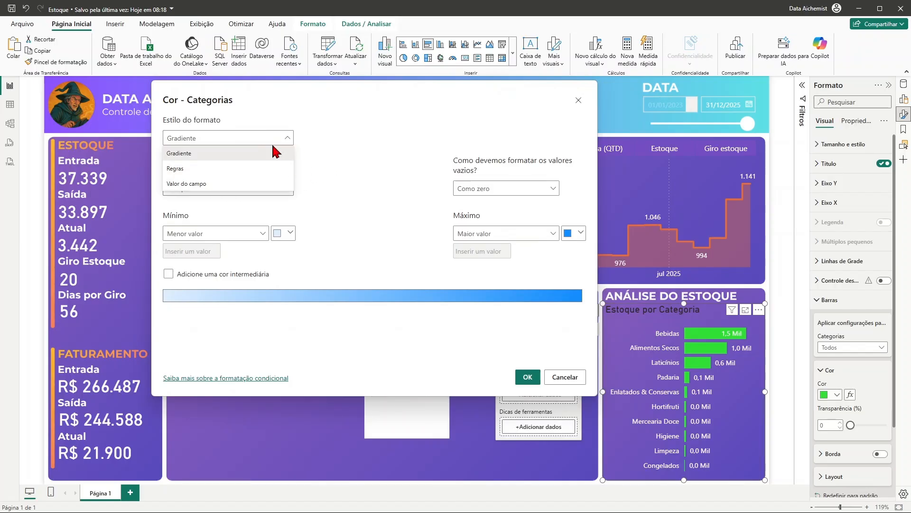
{"action": "left_click", "coordinate": [354, 142]}
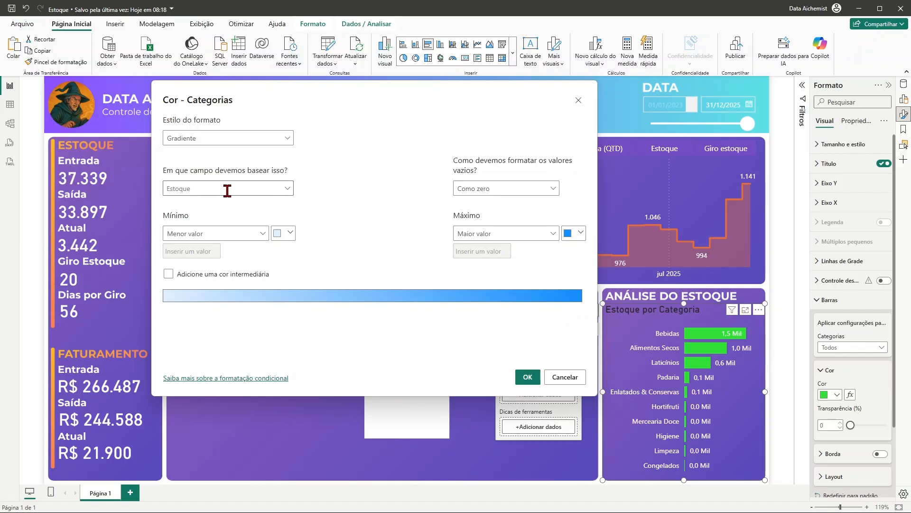
{"action": "left_click", "coordinate": [287, 188]}
{"action": "left_click", "coordinate": [302, 185]}
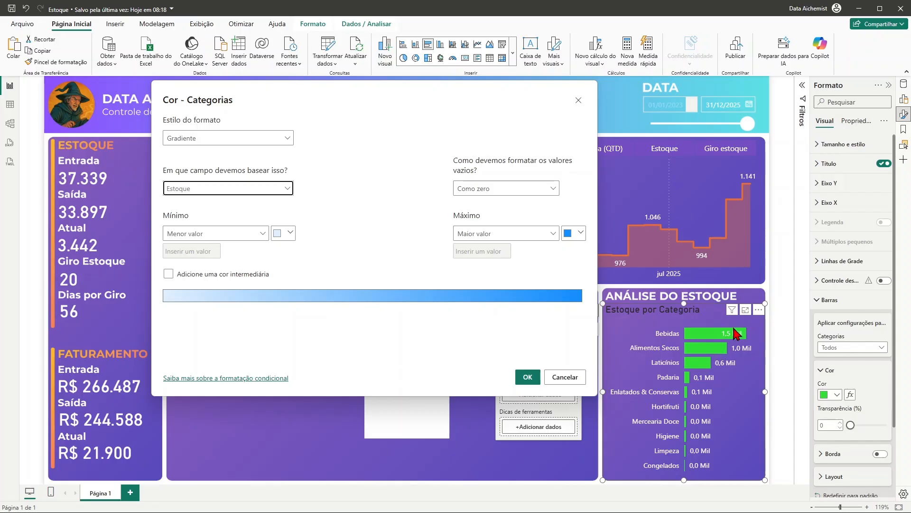
{"action": "left_click", "coordinate": [287, 189]}
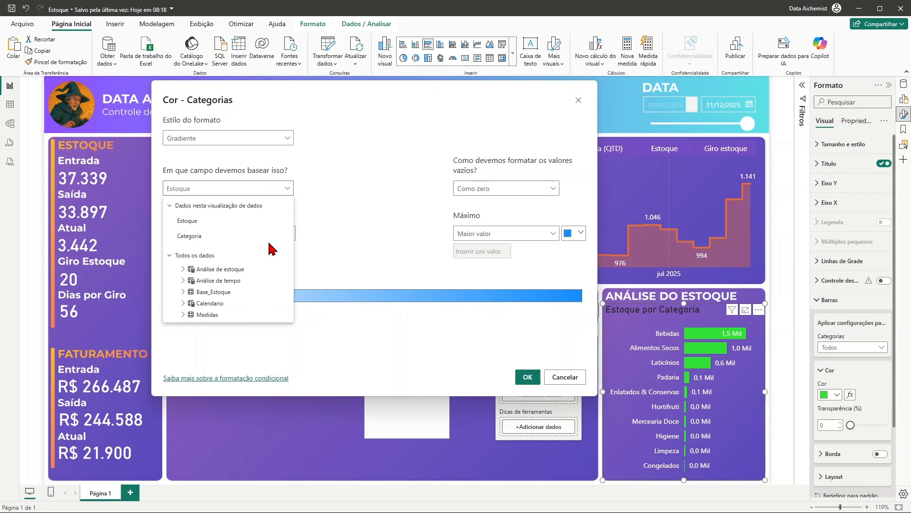
{"action": "left_click", "coordinate": [314, 175]}
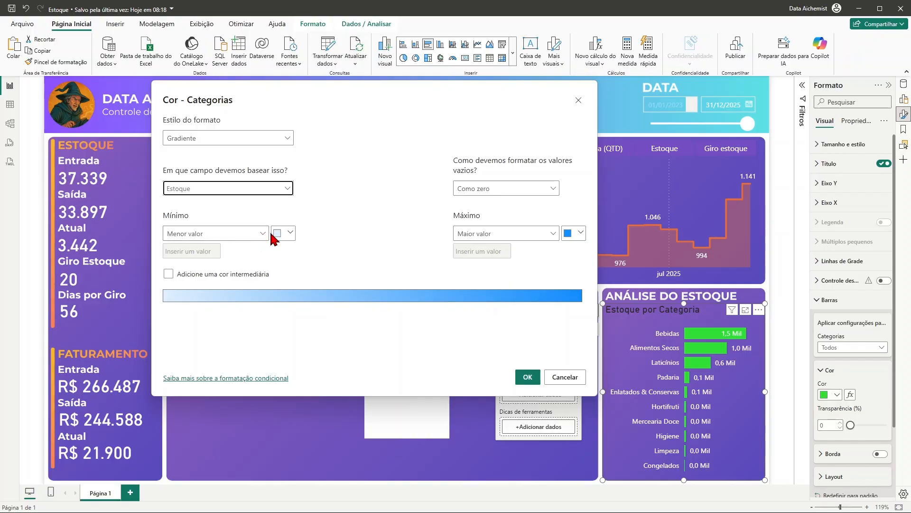
Step: Set the gradient's minimum colour to light yellow #f0e199 and its maximum colour to orange, and apply it to the bars
{"action": "left_click", "coordinate": [291, 234]}
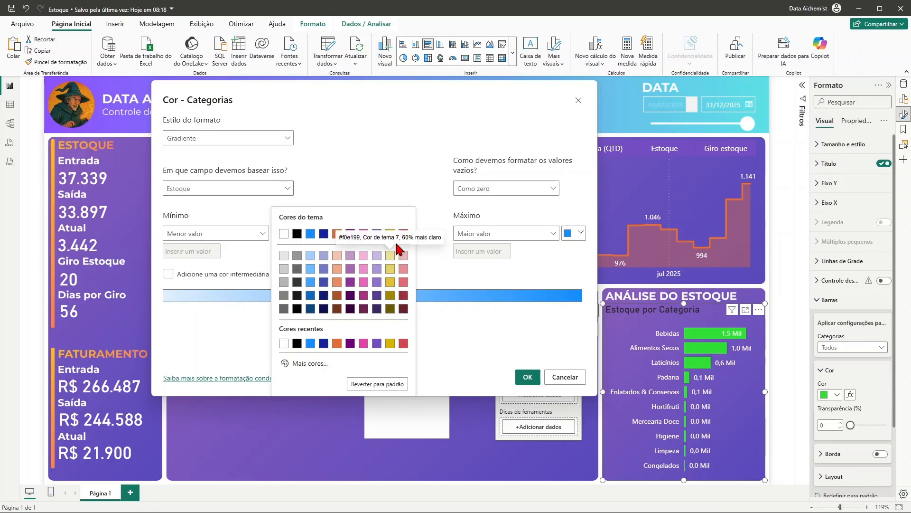
{"action": "left_click", "coordinate": [390, 256]}
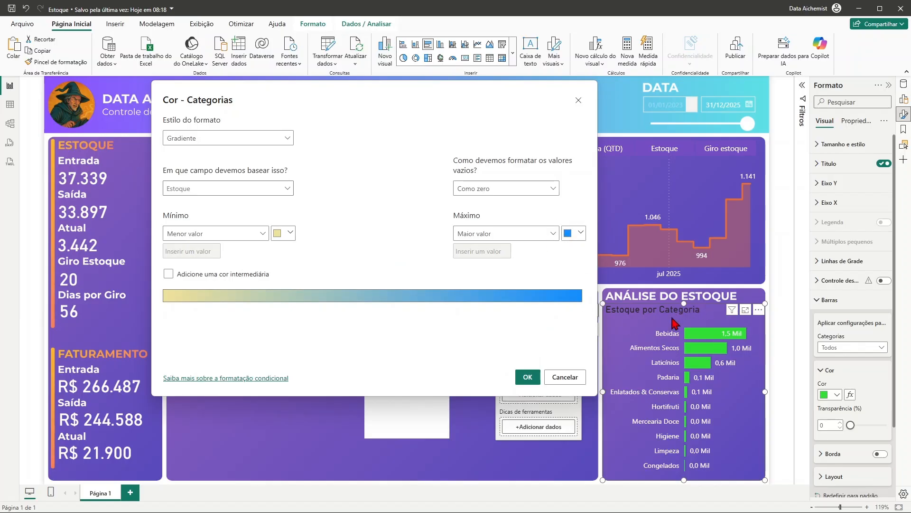
{"action": "left_click", "coordinate": [580, 233]}
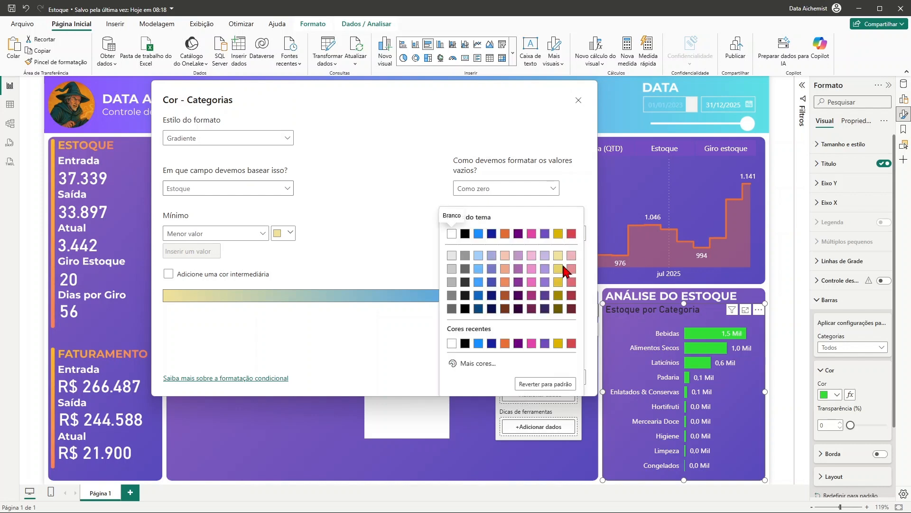
{"action": "left_click", "coordinate": [505, 343]}
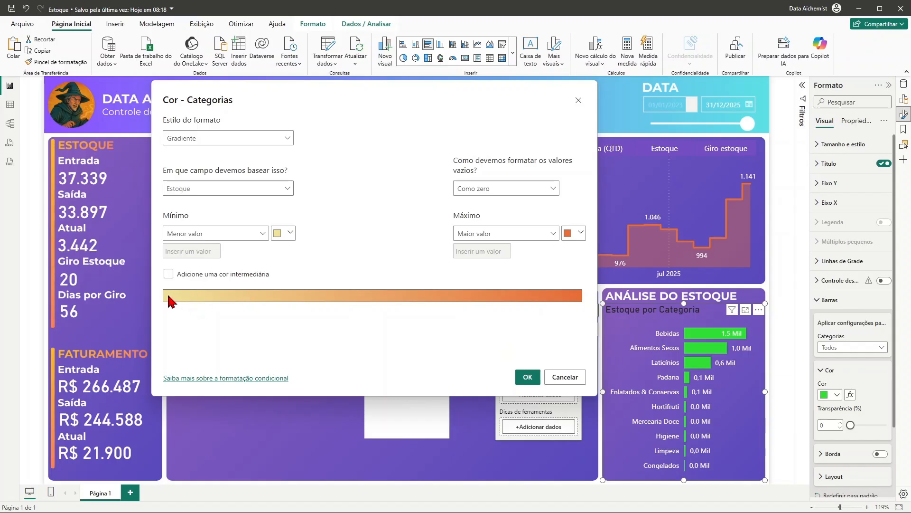
{"action": "left_click", "coordinate": [584, 232]}
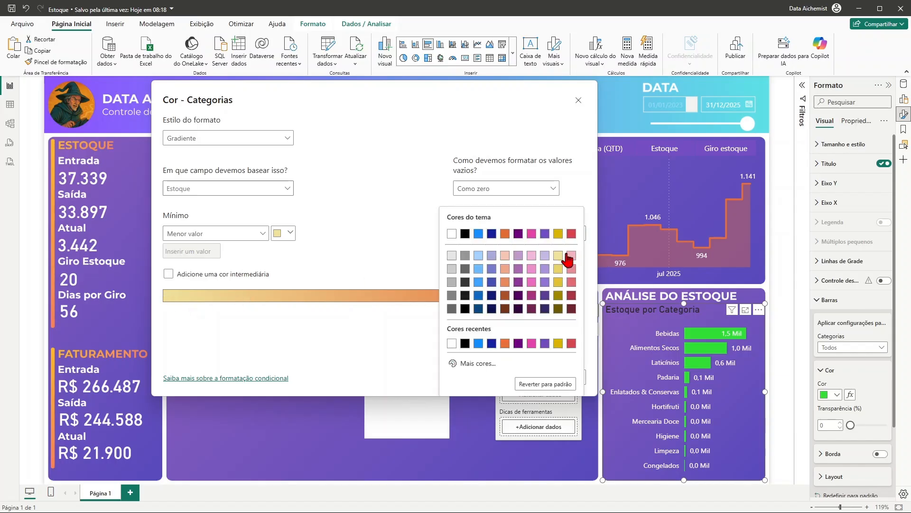
{"action": "left_click", "coordinate": [530, 343]}
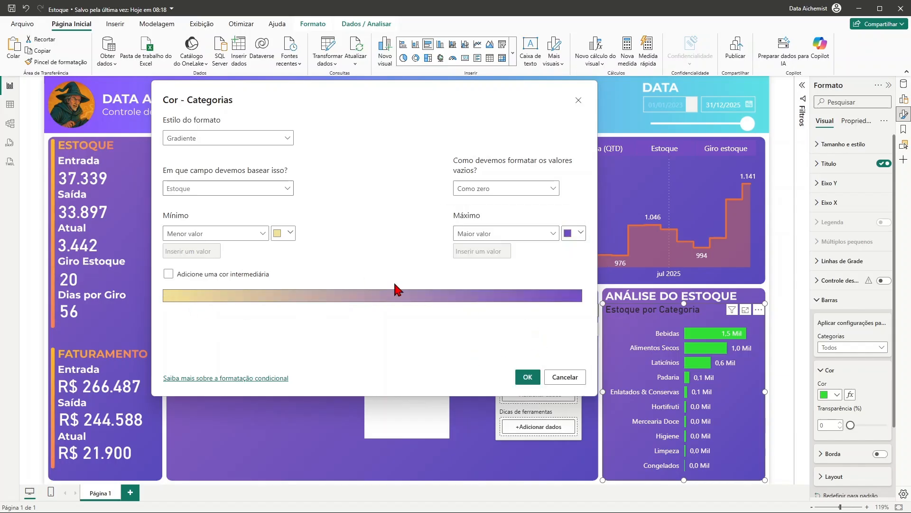
{"action": "left_click", "coordinate": [576, 235]}
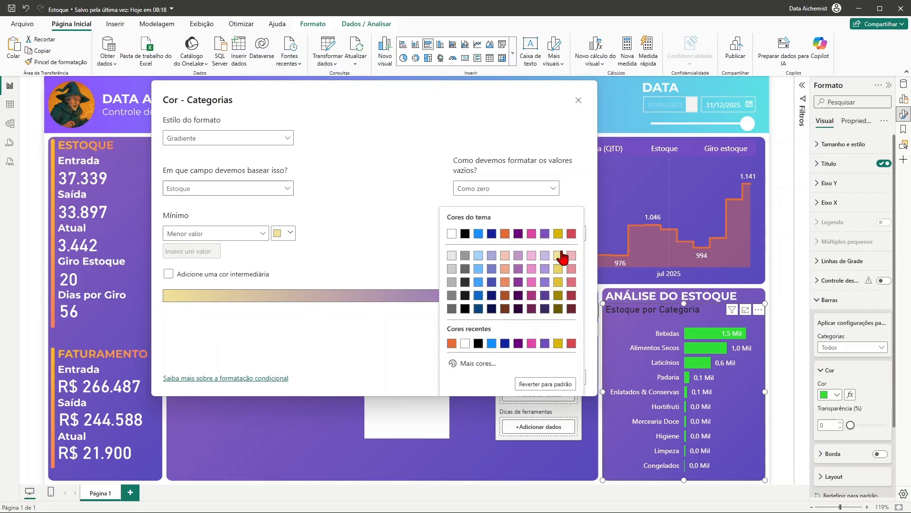
{"action": "left_click", "coordinate": [505, 234]}
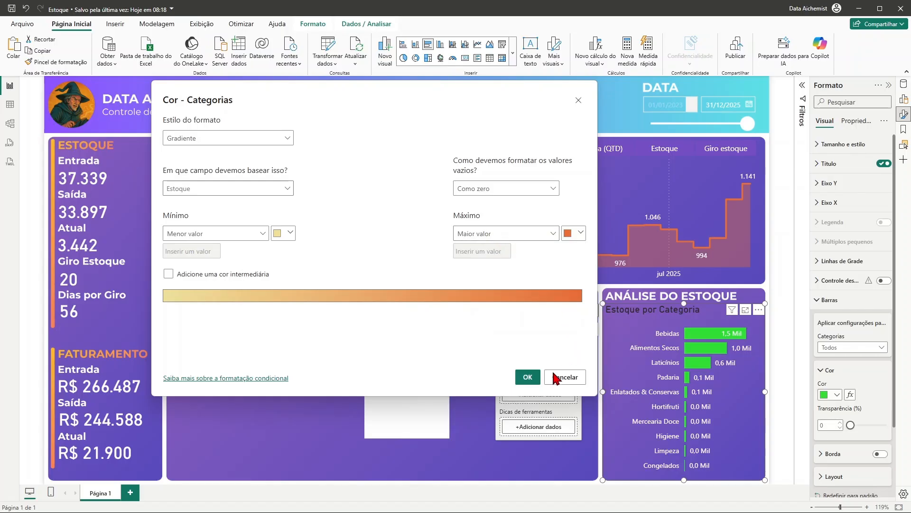
{"action": "left_click", "coordinate": [528, 376]}
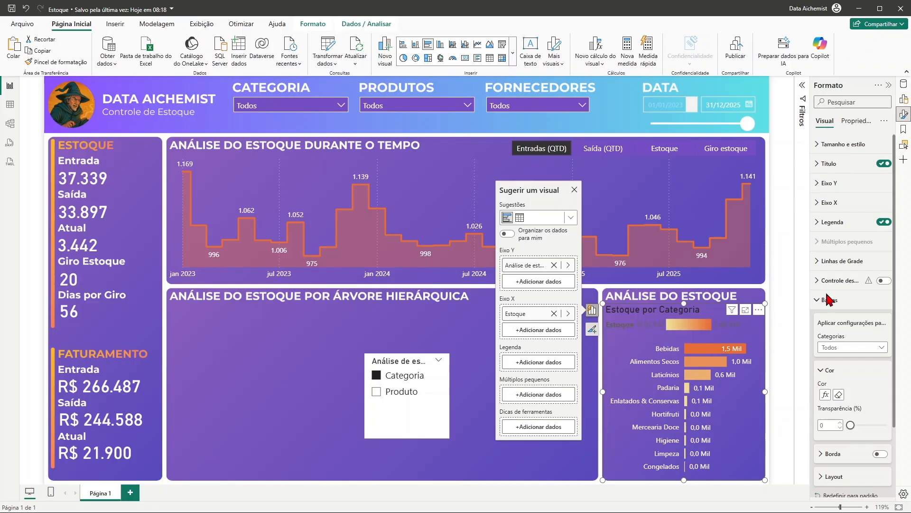
Step: Hide the bar chart's legend and title, and lower its upper edge to leave a gap under the ANÁLISE DO ESTOQUE heading
{"action": "left_click", "coordinate": [884, 222]}
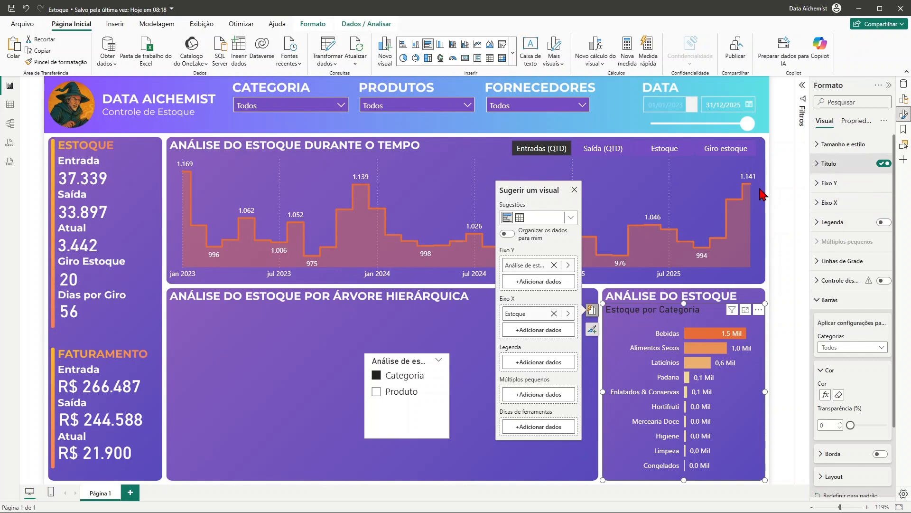
{"action": "left_click", "coordinate": [883, 164]}
{"action": "left_click_drag", "start_coordinate": [684, 305], "coordinate": [684, 334]}
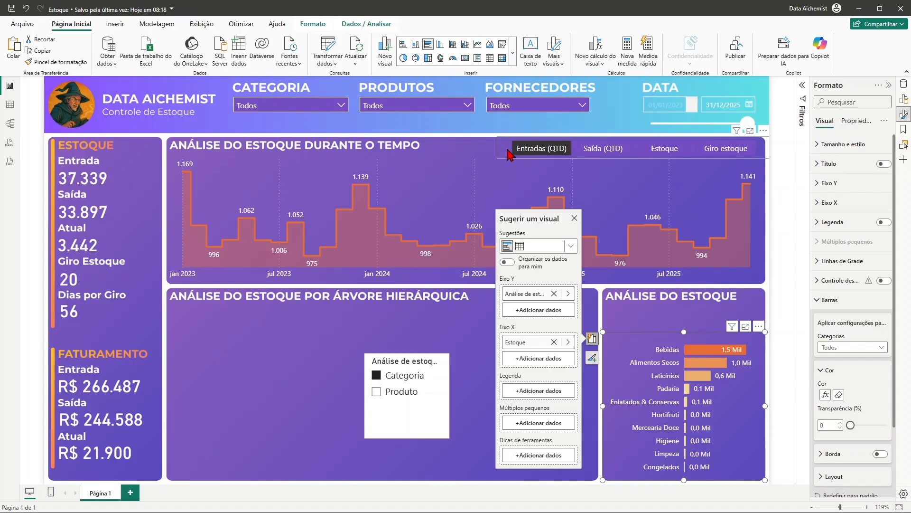
Step: Copy the formatting of the over-time chart's measure slicer onto the Categoria/Produto slicer
{"action": "left_click", "coordinate": [526, 163]}
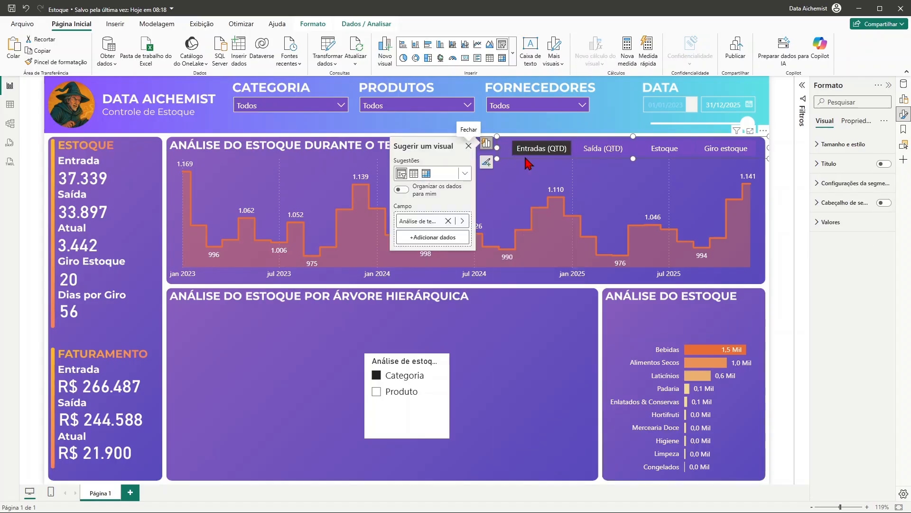
{"action": "left_click", "coordinate": [71, 62]}
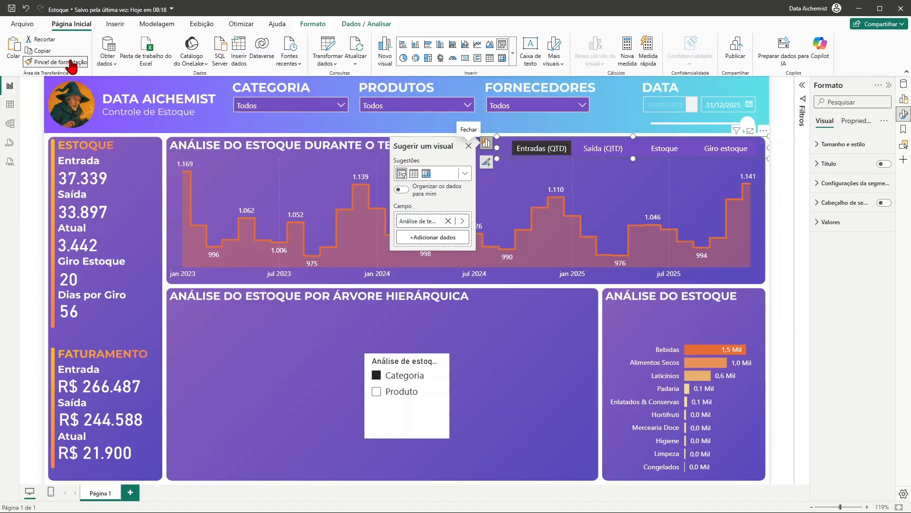
{"action": "left_click", "coordinate": [422, 416]}
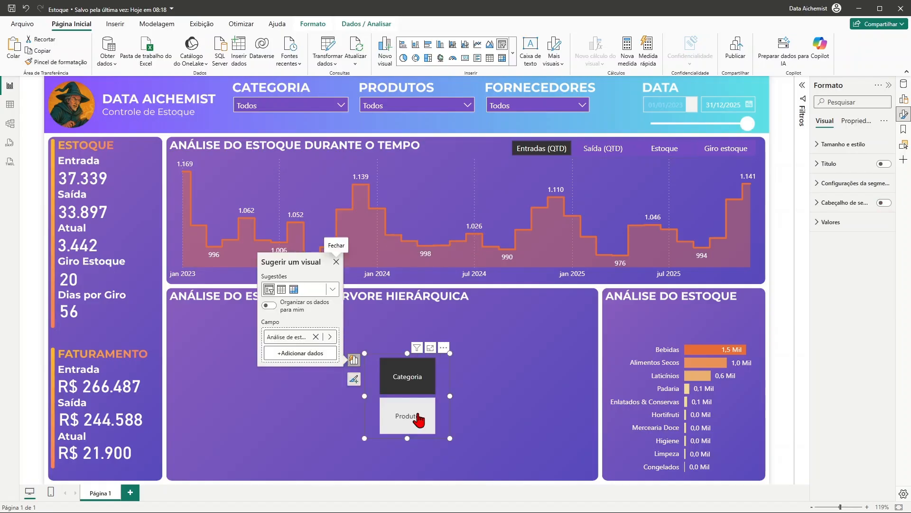
Step: Resize the Categoria/Produto slicer into a compact single row with its two buttons side by side
{"action": "left_click_drag", "start_coordinate": [451, 397], "coordinate": [551, 394]}
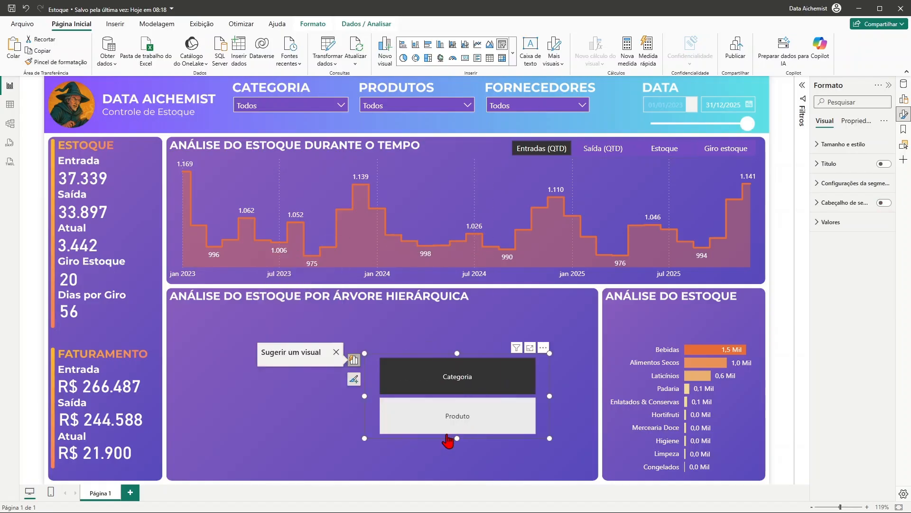
{"action": "left_click_drag", "start_coordinate": [457, 437], "coordinate": [473, 381]}
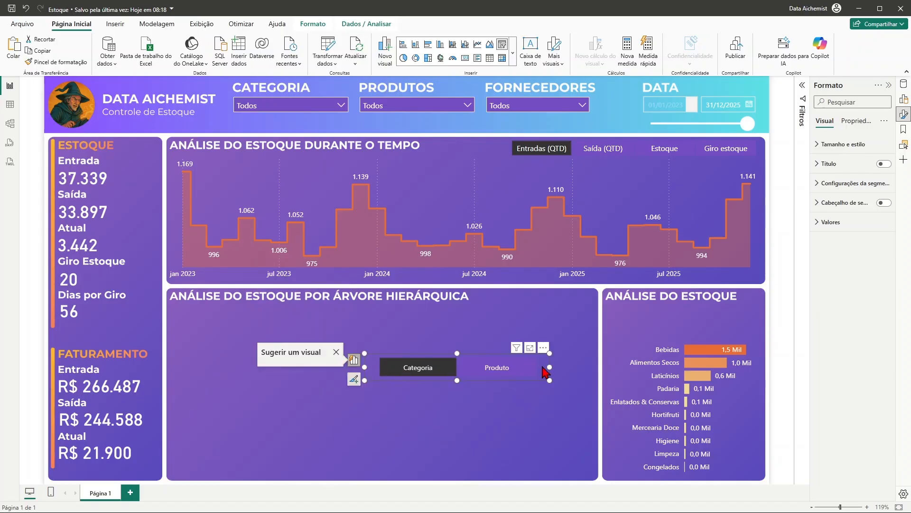
{"action": "left_click_drag", "start_coordinate": [549, 368], "coordinate": [490, 379]}
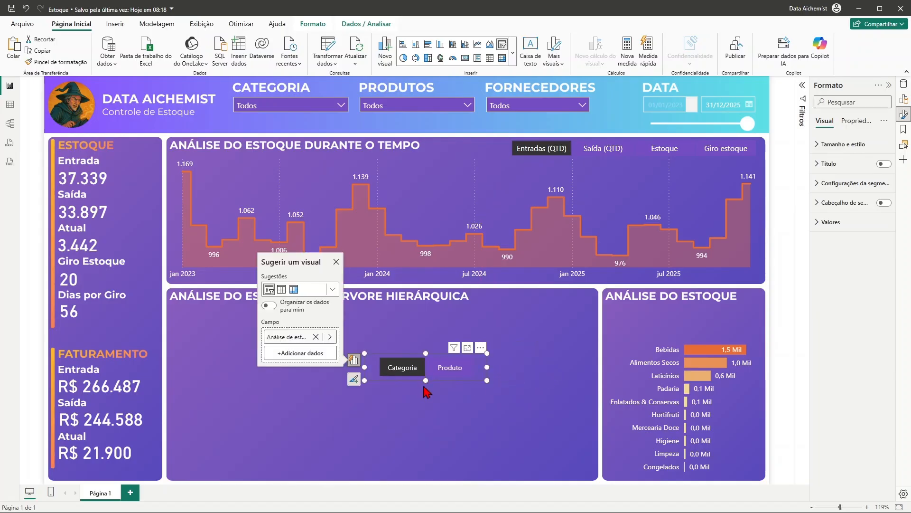
{"action": "left_click_drag", "start_coordinate": [429, 377], "coordinate": [612, 356]}
{"action": "left_click", "coordinate": [524, 379]}
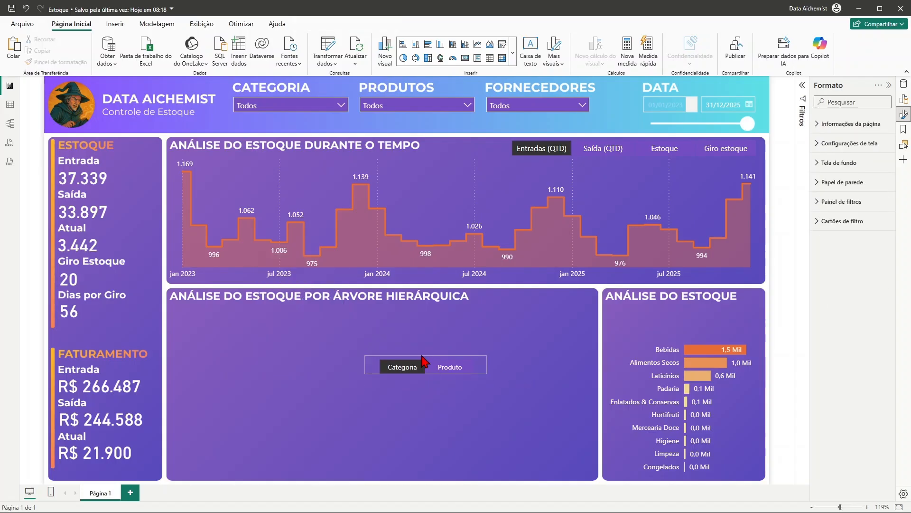
{"action": "left_click", "coordinate": [428, 357]}
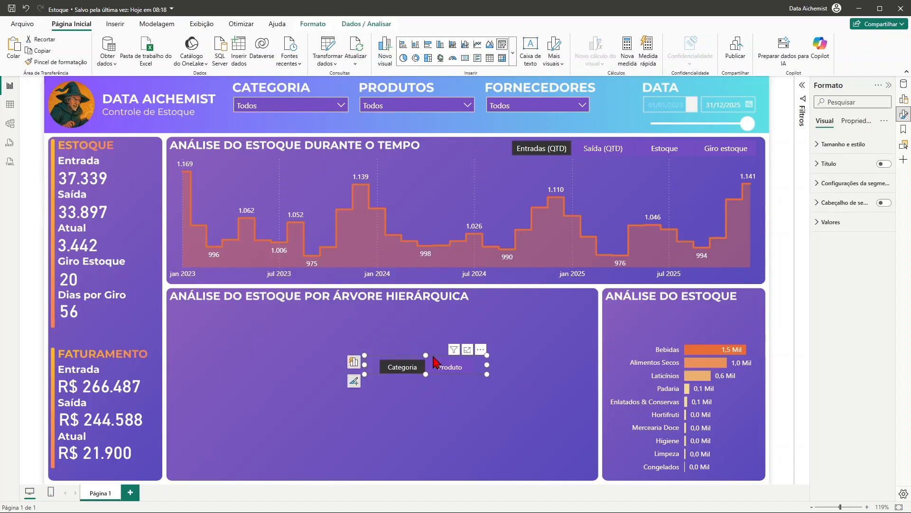
{"action": "left_click", "coordinate": [479, 333]}
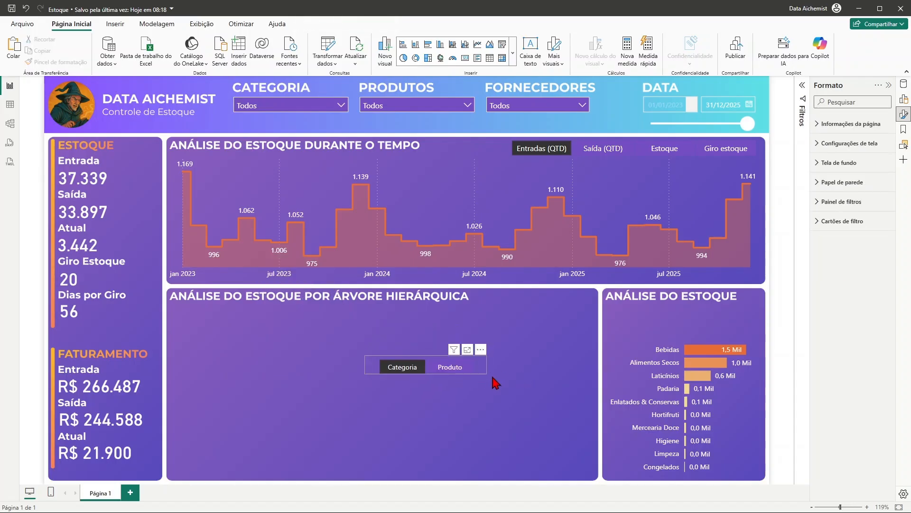
Step: Place the Categoria/Produto slicer under the ANÁLISE DO ESTOQUE heading, spanning the panel's width, and raise the bar chart's upper edge to just below it
{"action": "left_click_drag", "start_coordinate": [485, 372], "coordinate": [734, 315]}
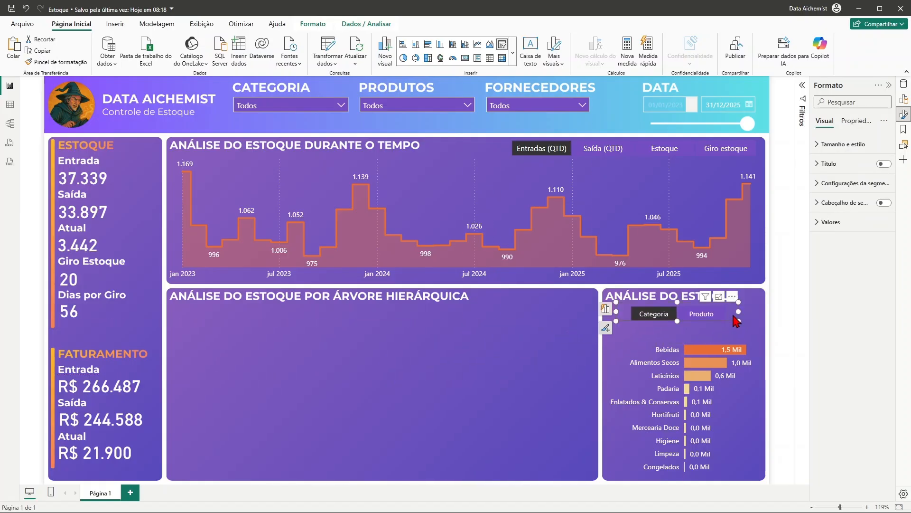
{"action": "left_click", "coordinate": [605, 315]}
{"action": "left_click_drag", "start_coordinate": [739, 316], "coordinate": [760, 315]}
{"action": "left_click_drag", "start_coordinate": [700, 345], "coordinate": [688, 322]}
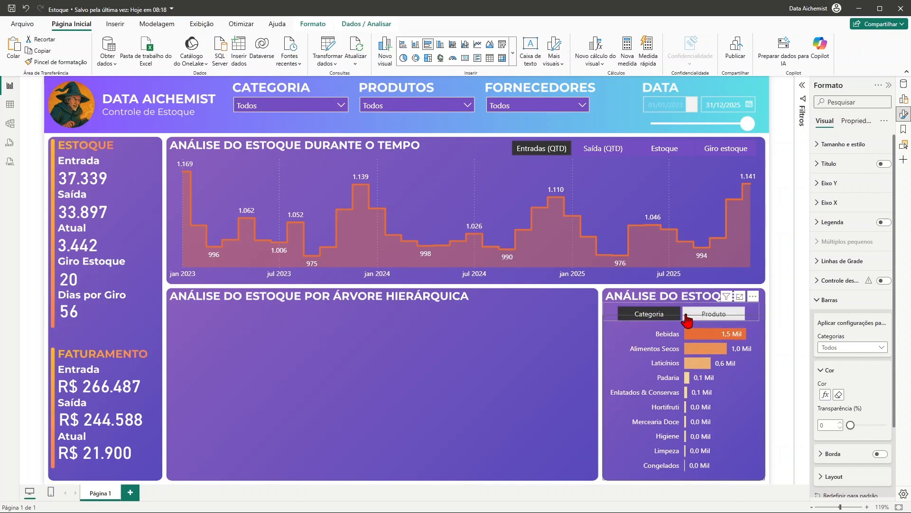
{"action": "left_click", "coordinate": [522, 333]}
Step: Test the slicer above the bar chart by switching between Produto and Categoria several times, ending on Categoria
{"action": "left_click", "coordinate": [709, 314]}
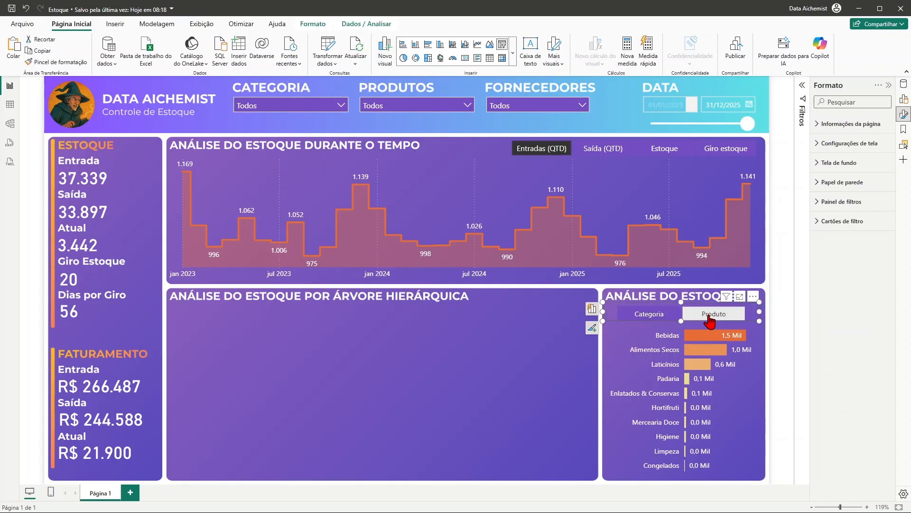
{"action": "left_click", "coordinate": [659, 314]}
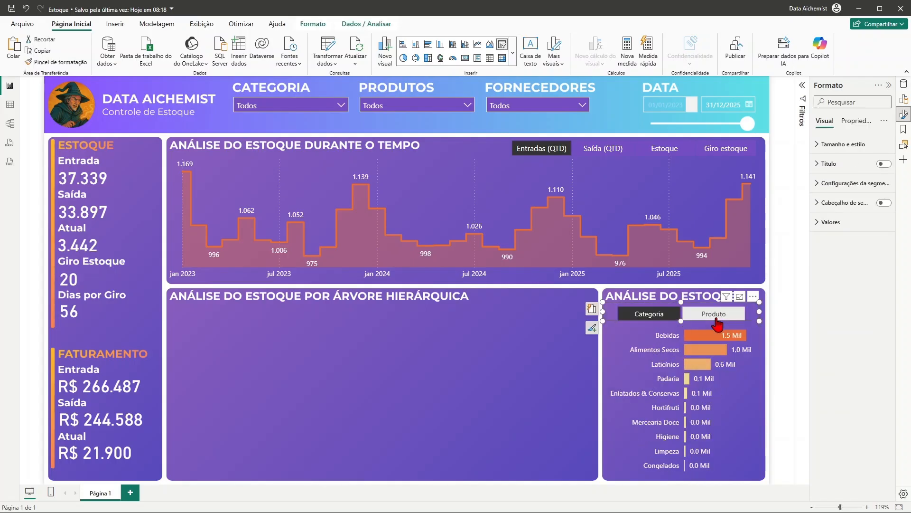
{"action": "left_click", "coordinate": [658, 315]}
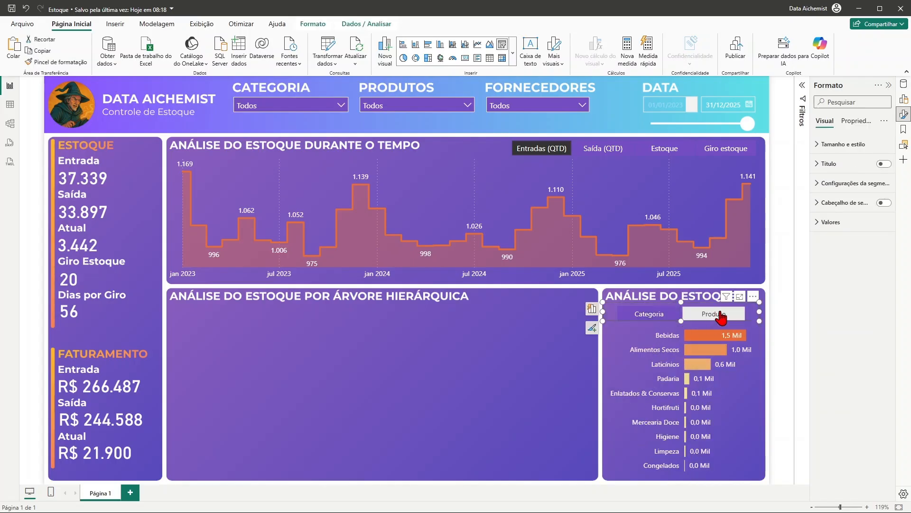
{"action": "left_click", "coordinate": [653, 323]}
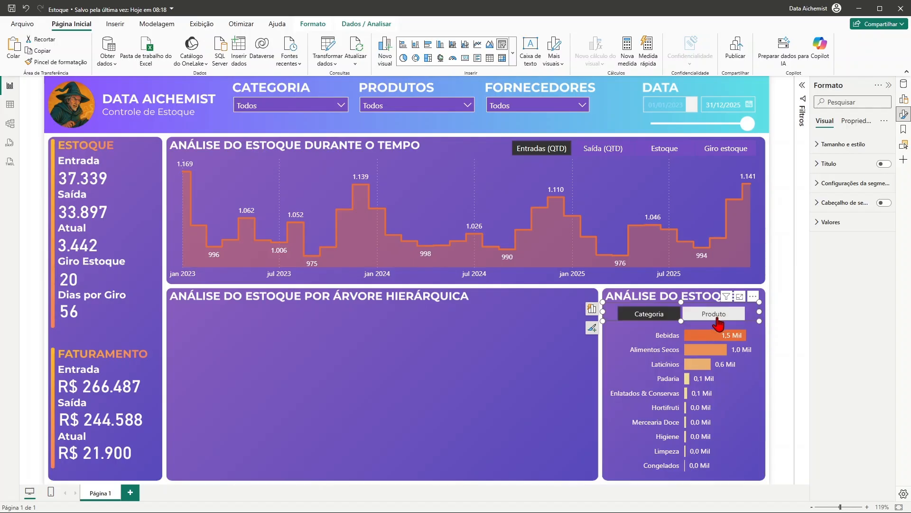
{"action": "left_click", "coordinate": [717, 319]}
{"action": "left_click", "coordinate": [651, 317]}
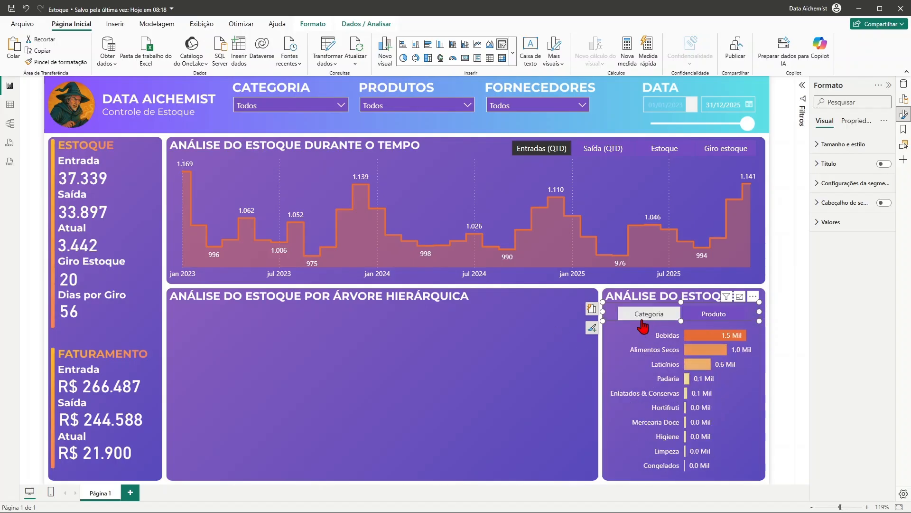
{"action": "left_click", "coordinate": [546, 342]}
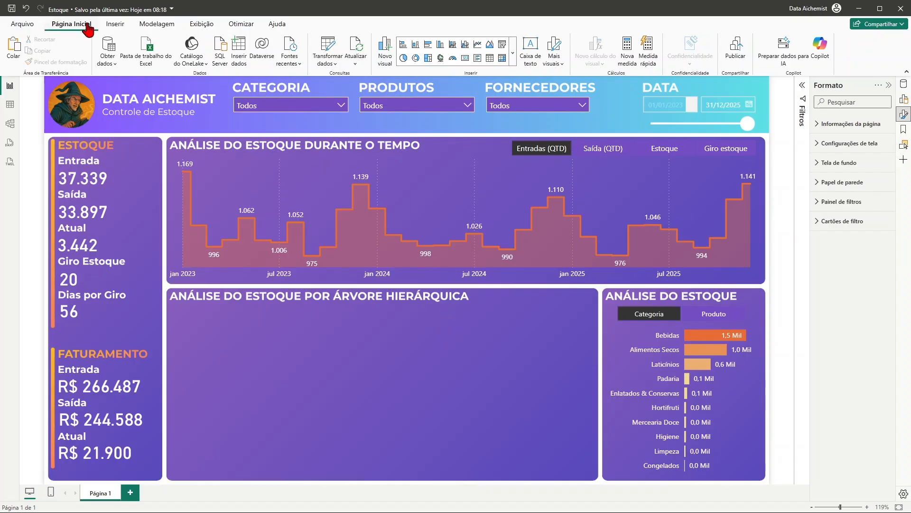
Step: Insert a decomposition tree visual and size it to fill the panel under the ANÁLISE DO ESTOQUE POR ÁRVORE HIERÁRQUICA heading
{"action": "left_click", "coordinate": [512, 60]}
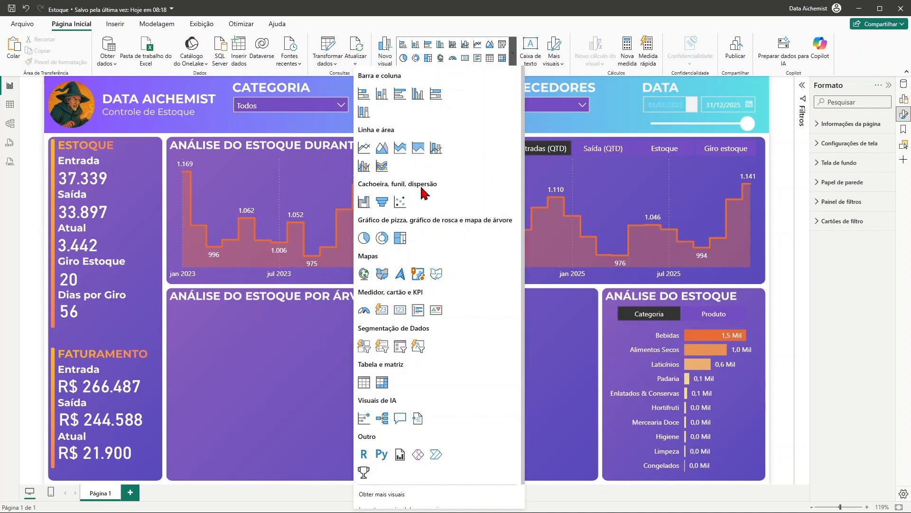
{"action": "left_click", "coordinate": [386, 419]}
{"action": "left_click_drag", "start_coordinate": [76, 119], "coordinate": [192, 326]}
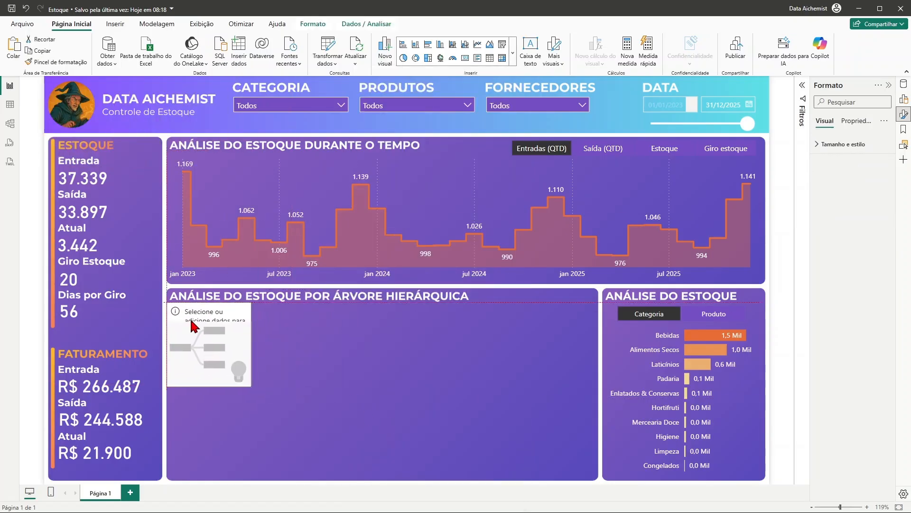
{"action": "left_click_drag", "start_coordinate": [252, 385], "coordinate": [595, 479]}
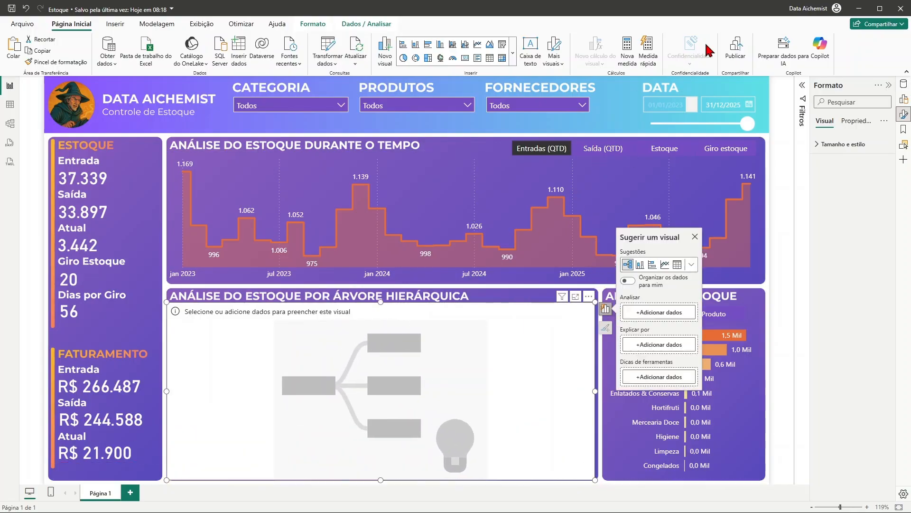
{"action": "left_click", "coordinate": [600, 398]}
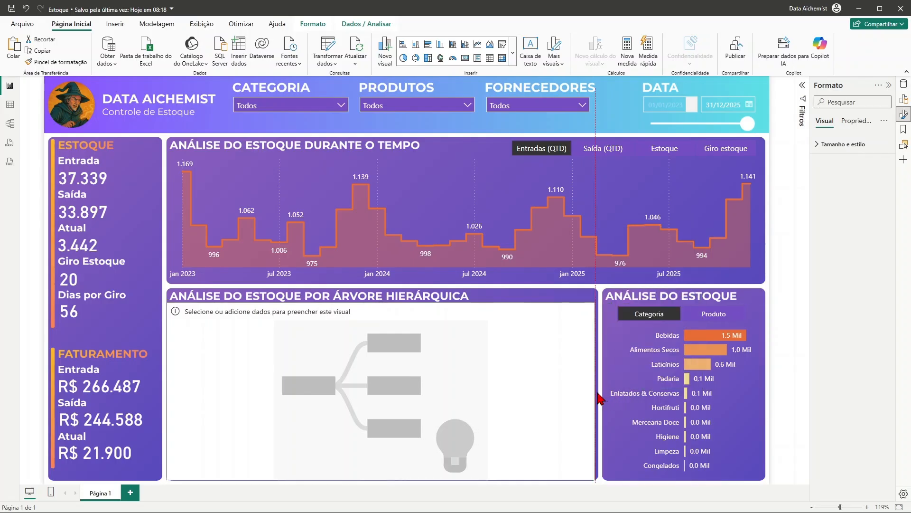
{"action": "left_click", "coordinate": [599, 397]}
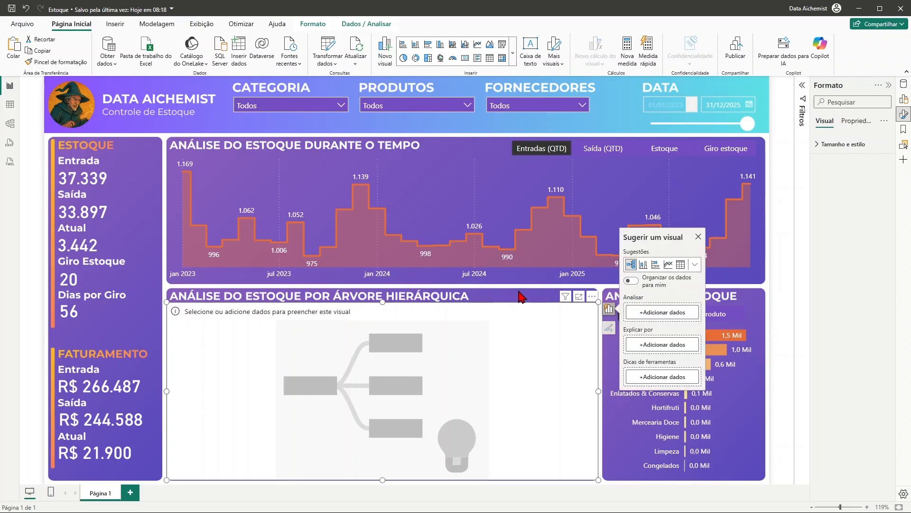
{"action": "left_click", "coordinate": [520, 297]}
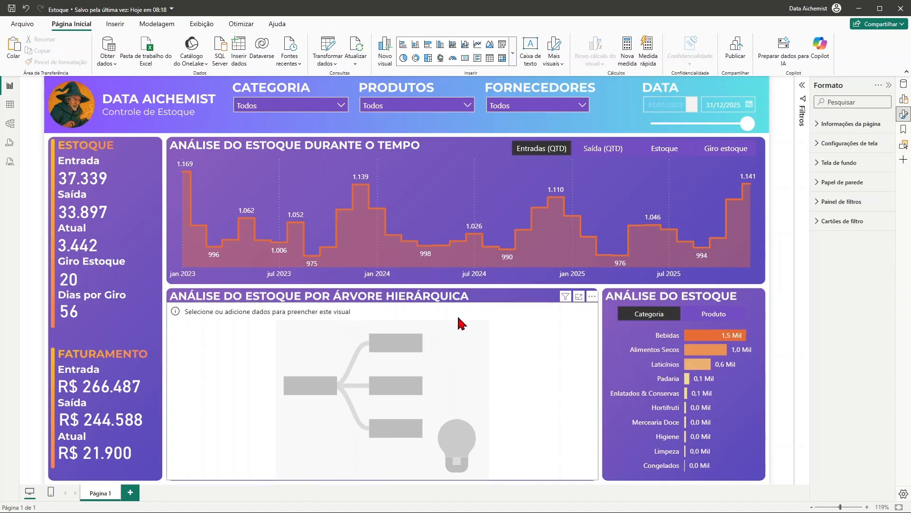
{"action": "left_click", "coordinate": [444, 319]}
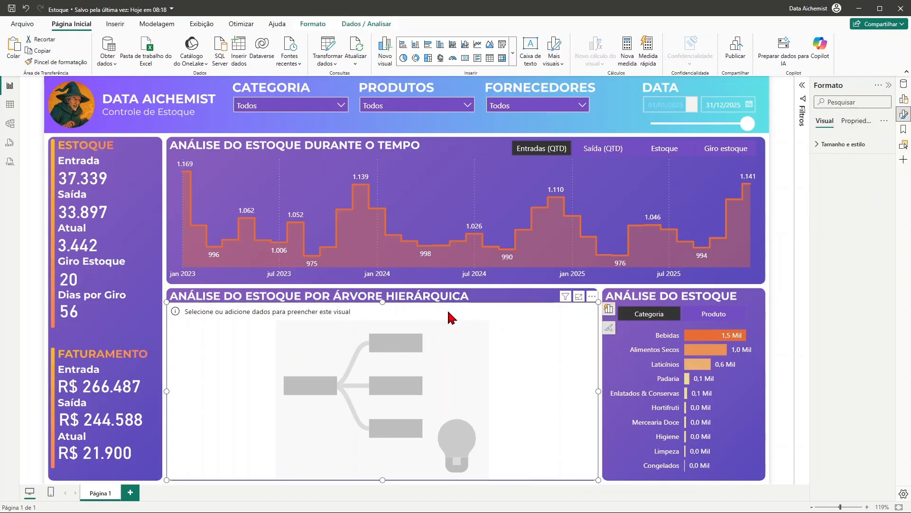
Step: Set the decomposition tree to analyse Estoque, explained by Categoria, Produto and Fornecedor in that order
{"action": "left_click", "coordinate": [889, 85]}
{"action": "left_click", "coordinate": [904, 84]}
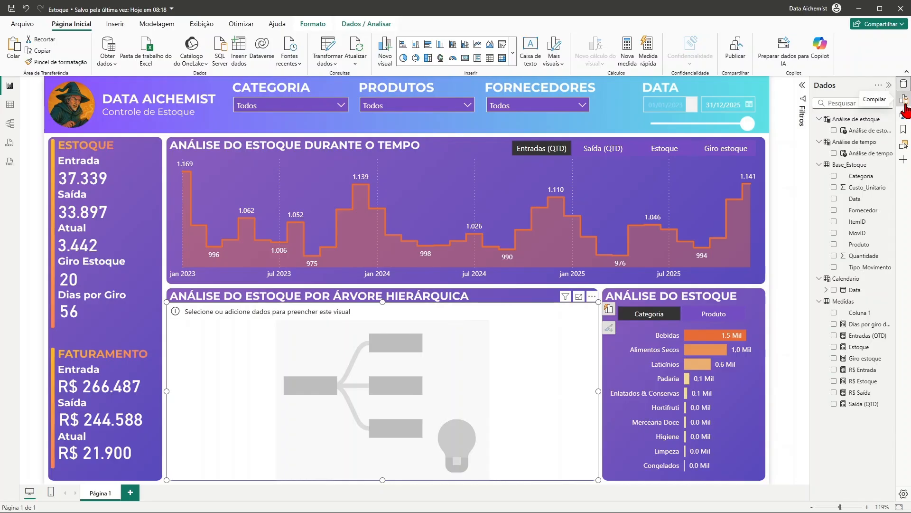
{"action": "left_click", "coordinate": [903, 99]}
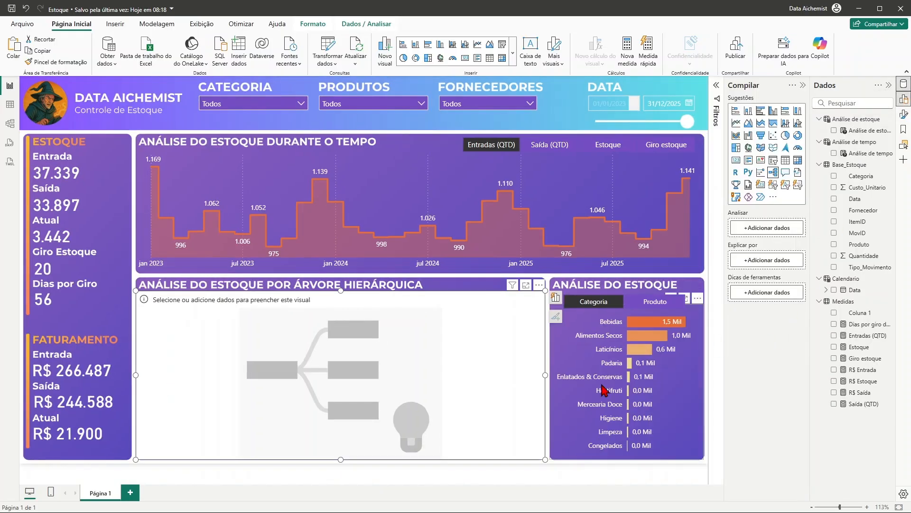
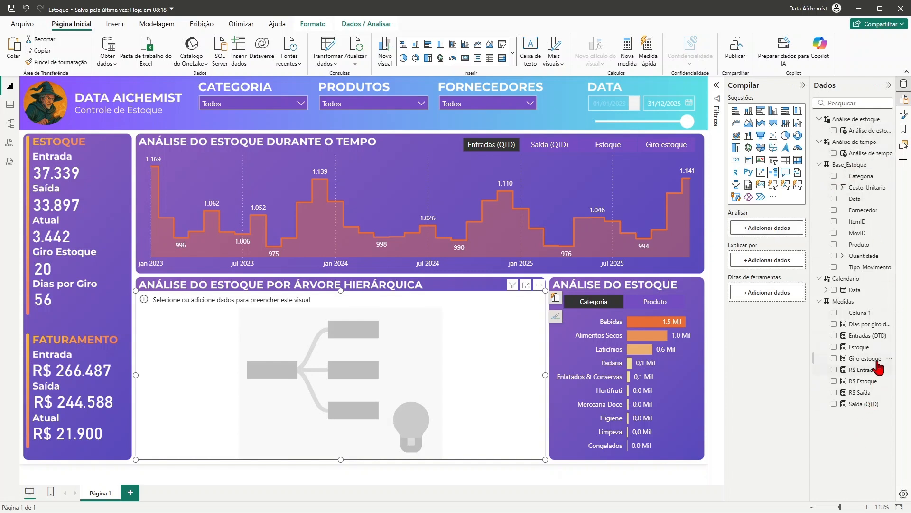
{"action": "left_click_drag", "start_coordinate": [862, 348], "coordinate": [755, 227]}
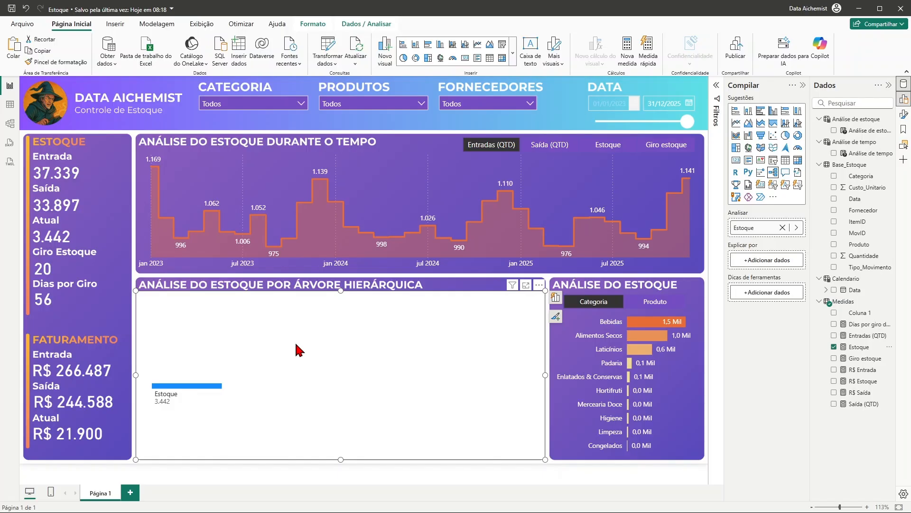
{"action": "left_click_drag", "start_coordinate": [873, 179], "coordinate": [771, 260]}
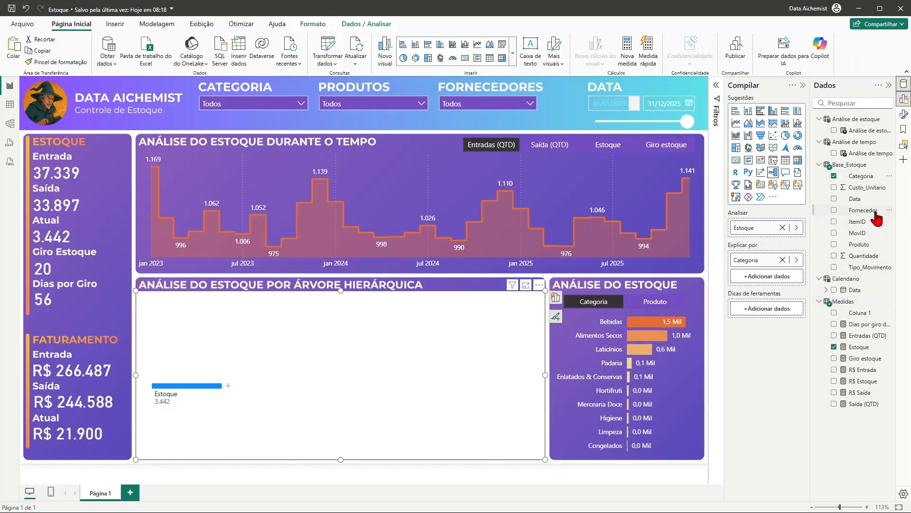
{"action": "left_click_drag", "start_coordinate": [864, 244], "coordinate": [772, 285]}
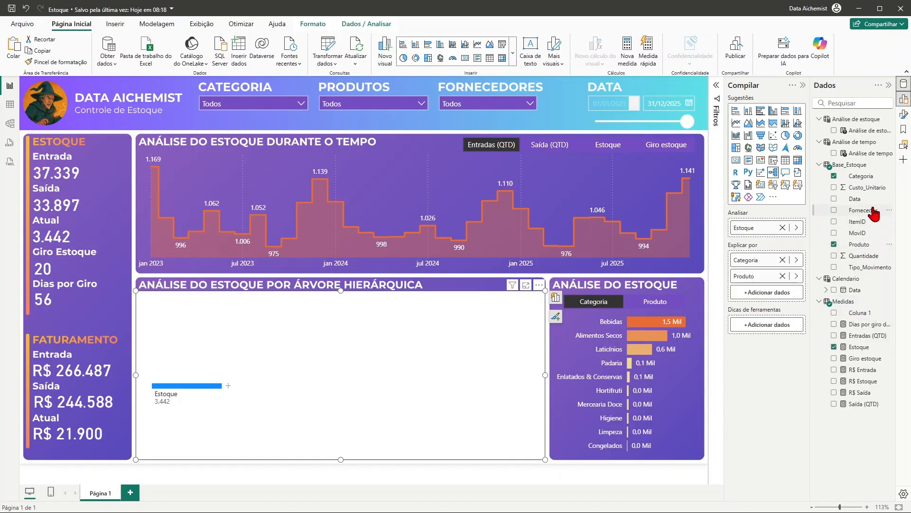
{"action": "left_click_drag", "start_coordinate": [866, 210], "coordinate": [783, 300]}
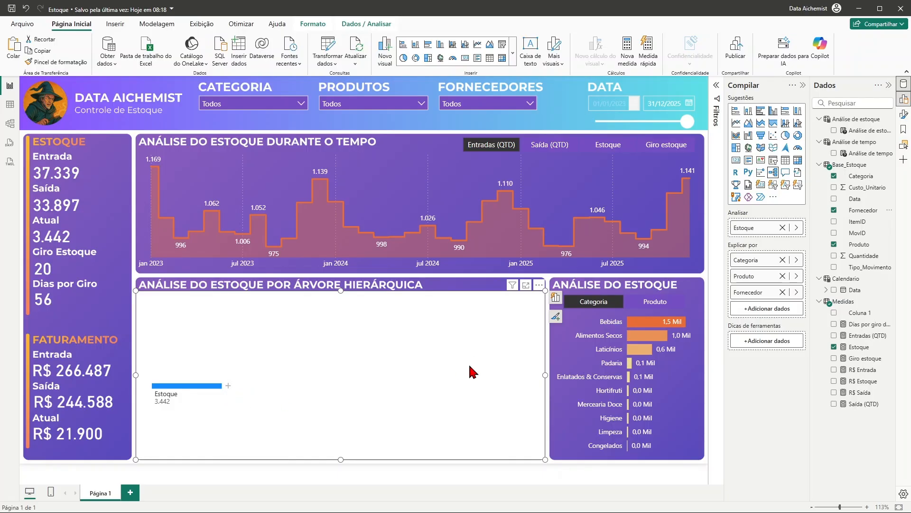
Step: Expand the decomposition tree by highest value at each level, from Estoque through Bebidas to Suco 1L and its suppliers
{"action": "left_click", "coordinate": [228, 386]}
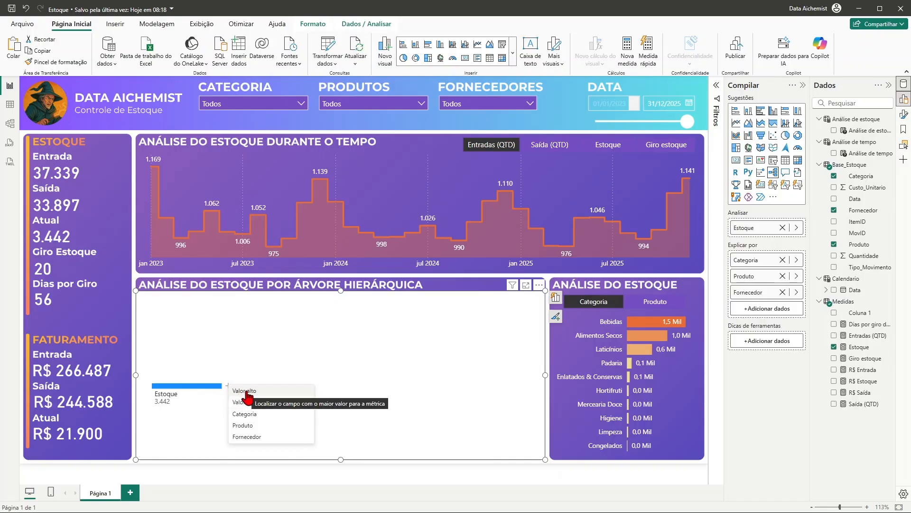
{"action": "left_click", "coordinate": [246, 392]}
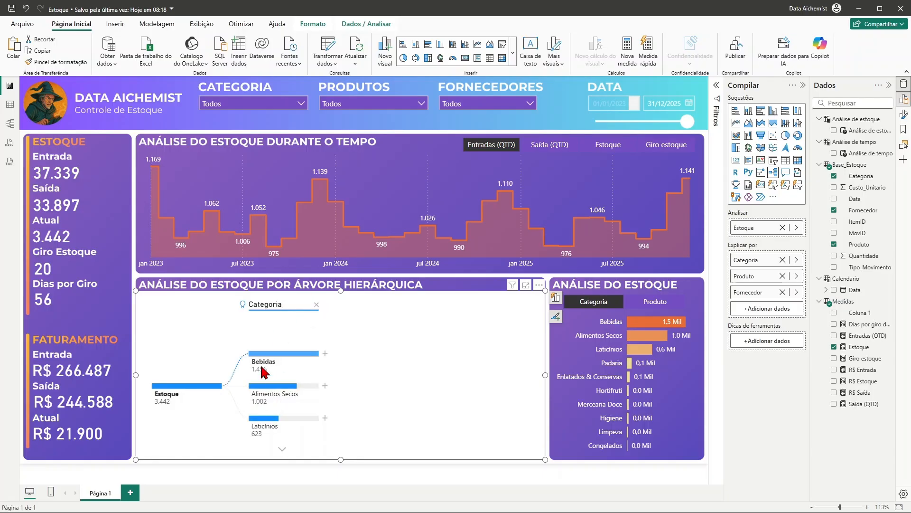
{"action": "left_click", "coordinate": [325, 353]}
{"action": "left_click", "coordinate": [348, 359]}
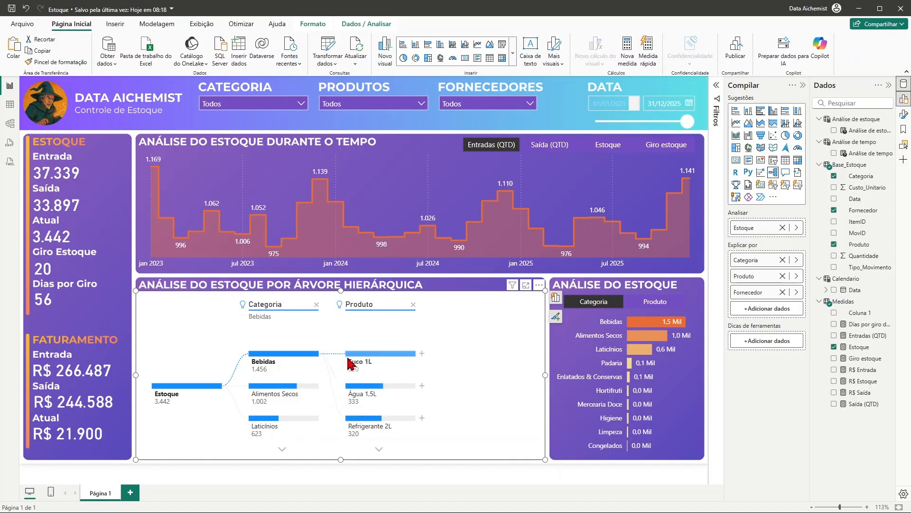
{"action": "left_click", "coordinate": [422, 353]}
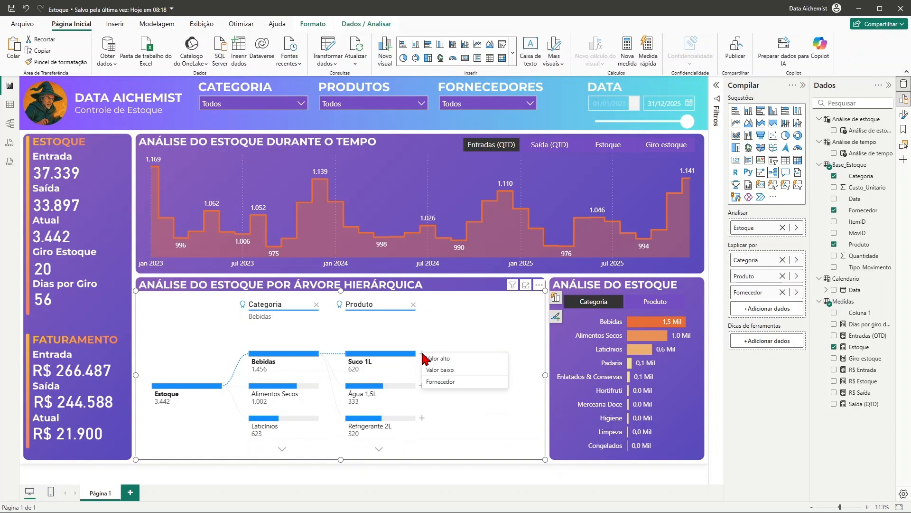
{"action": "left_click", "coordinate": [445, 359]}
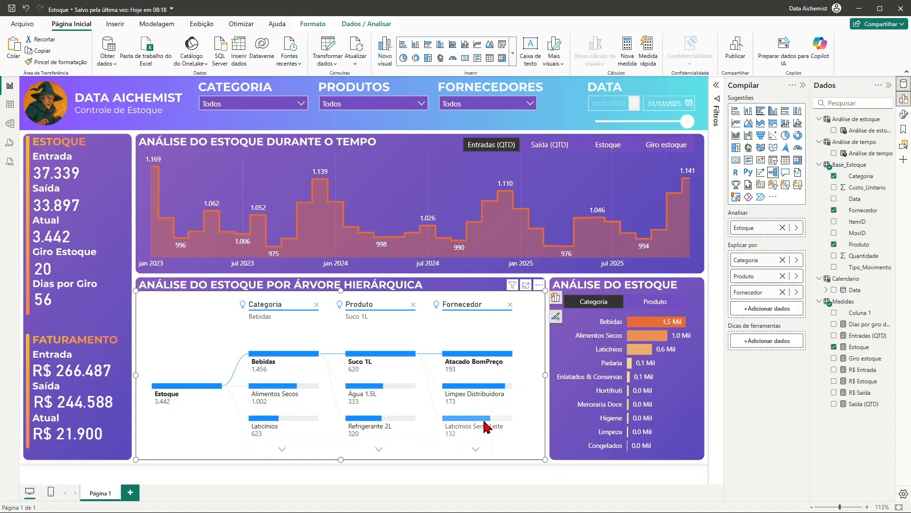
{"action": "mouse_move", "coordinate": [486, 424]}
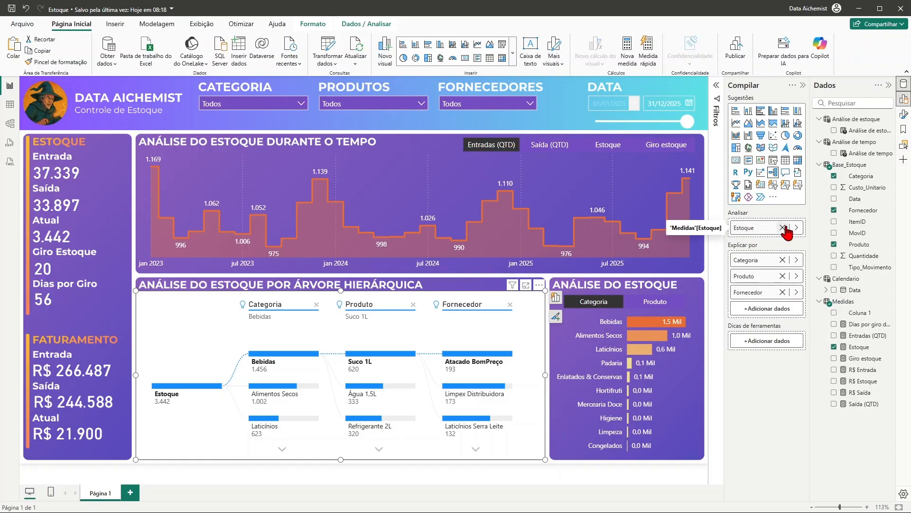
Step: Replace Estoque with the Análise de tempo parameter as the tree's analysed value and test Saída (QTD), Estoque and Giro estoque in the slicer
{"action": "left_click", "coordinate": [782, 228]}
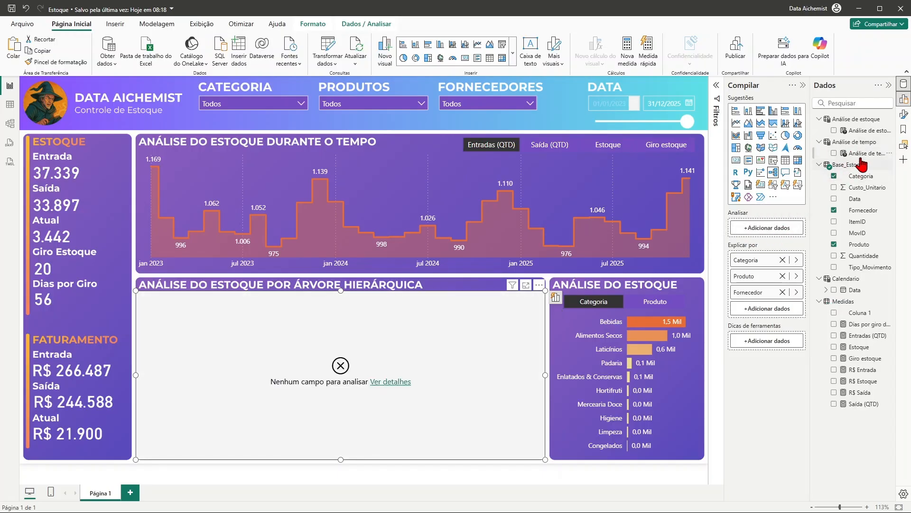
{"action": "left_click_drag", "start_coordinate": [862, 153], "coordinate": [775, 232]}
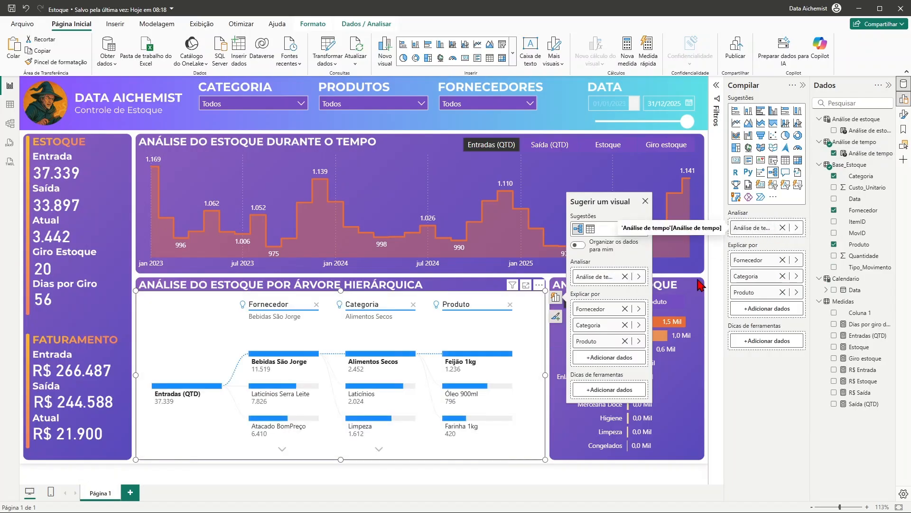
{"action": "left_click", "coordinate": [573, 148]}
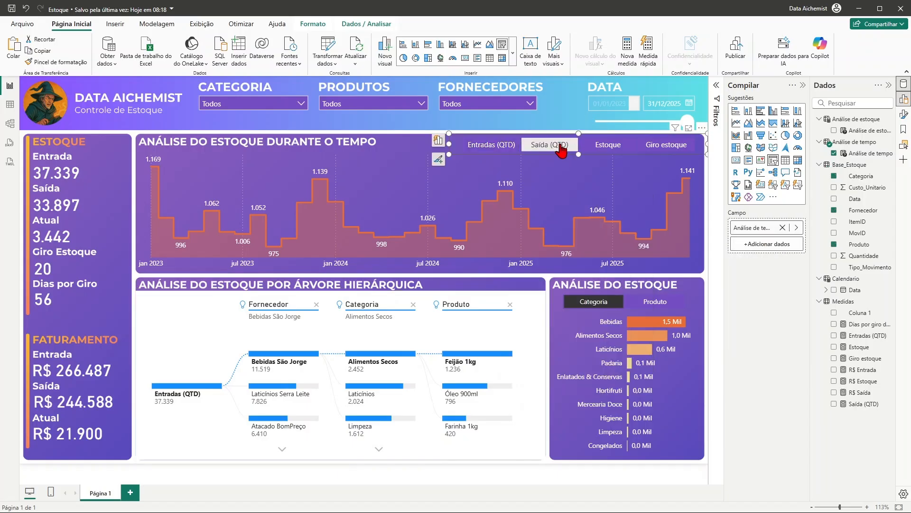
{"action": "left_click", "coordinate": [594, 144]}
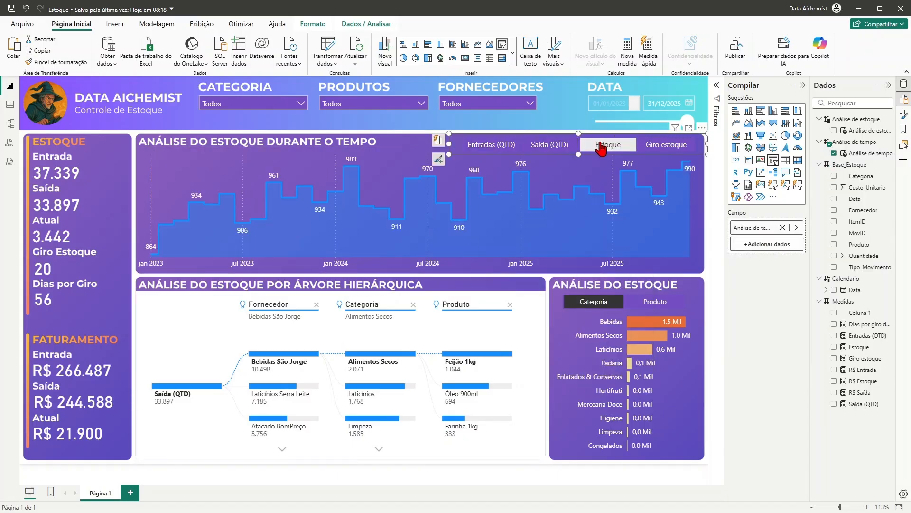
{"action": "left_click", "coordinate": [665, 145]}
Step: Duplicate the Análise de tempo slicer and place the copy over the ANÁLISE DO ESTOQUE DURANTE O TEMPO heading
{"action": "left_click", "coordinate": [417, 139]}
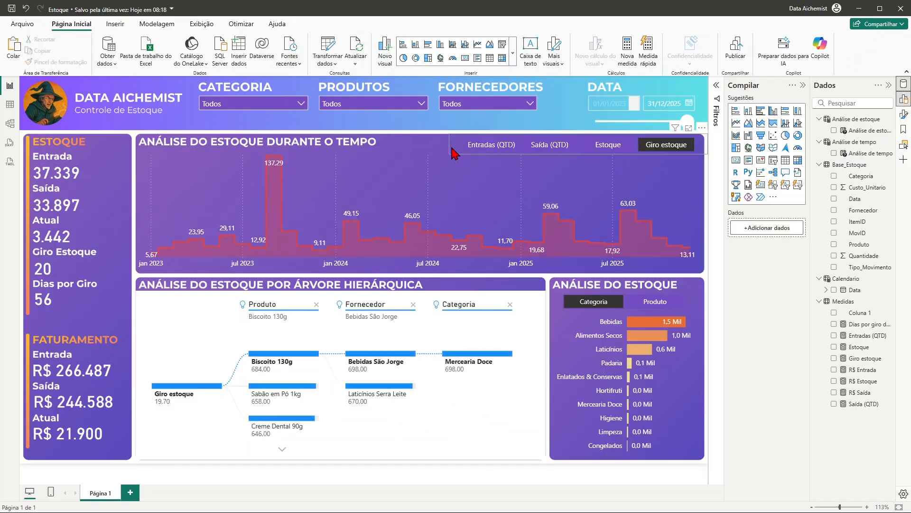
{"action": "left_click", "coordinate": [453, 152]}
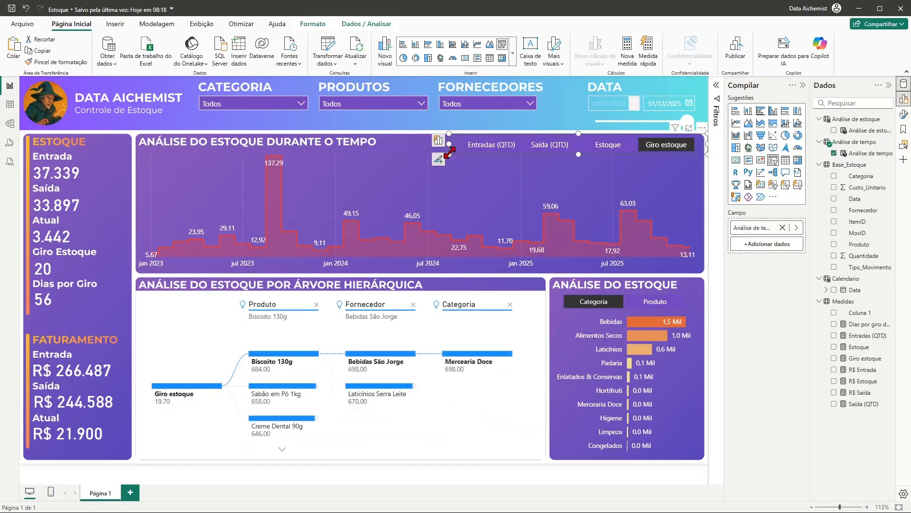
{"action": "left_click_drag", "start_coordinate": [450, 152], "coordinate": [219, 141]}
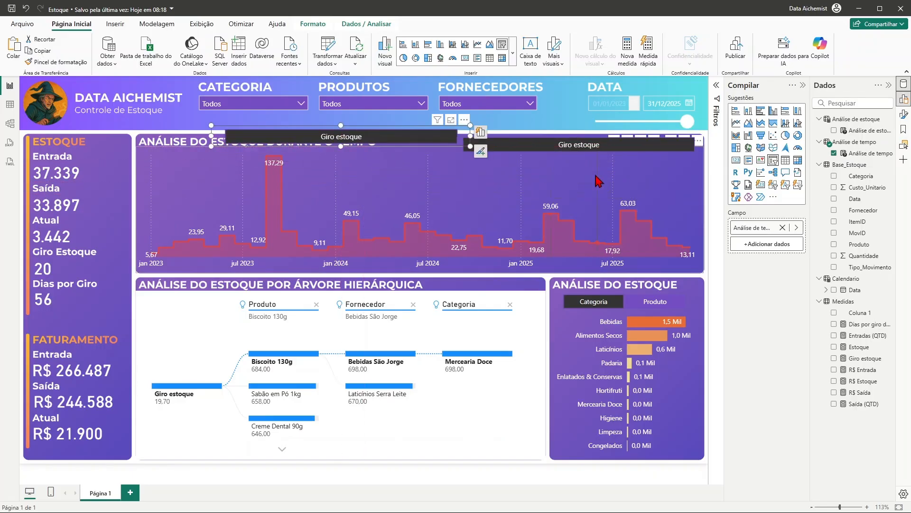
Step: Test both Análise de tempo slicers by toggling Giro estoque and Estoque, and delete the duplicate over the heading
{"action": "left_click", "coordinate": [570, 146]}
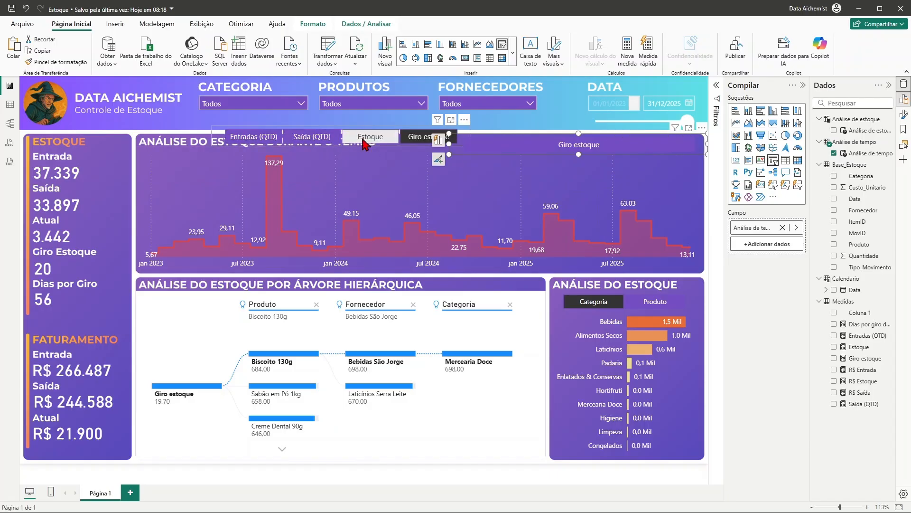
{"action": "left_click", "coordinate": [364, 143]}
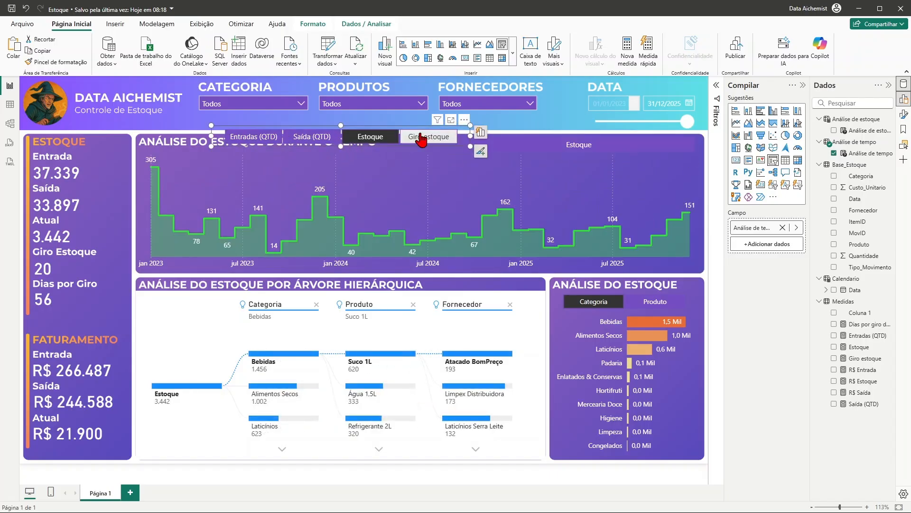
{"action": "left_click", "coordinate": [384, 142]}
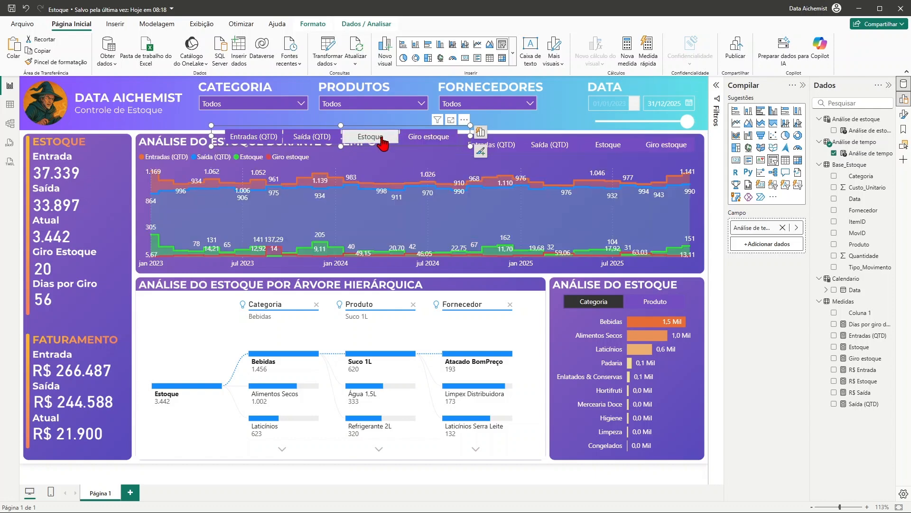
{"action": "left_click", "coordinate": [604, 144]}
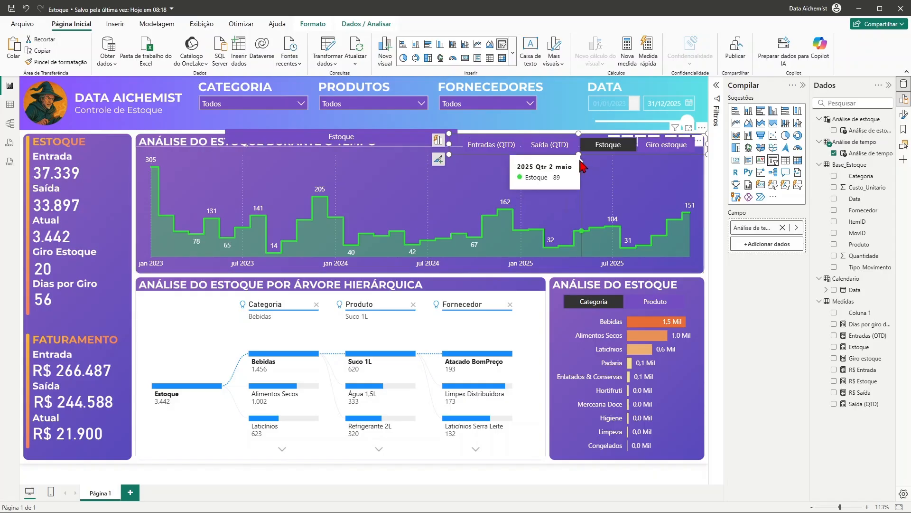
{"action": "left_click", "coordinate": [396, 141]}
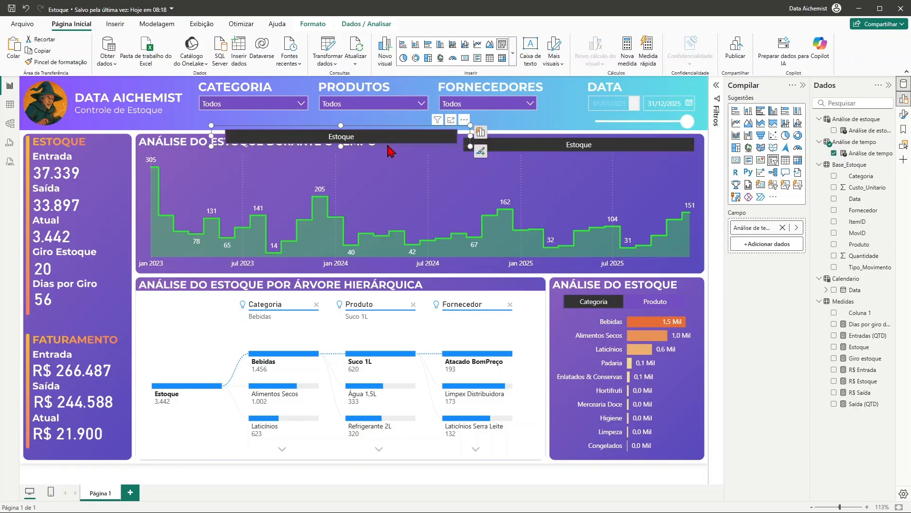
{"action": "key", "text": "Delete"}
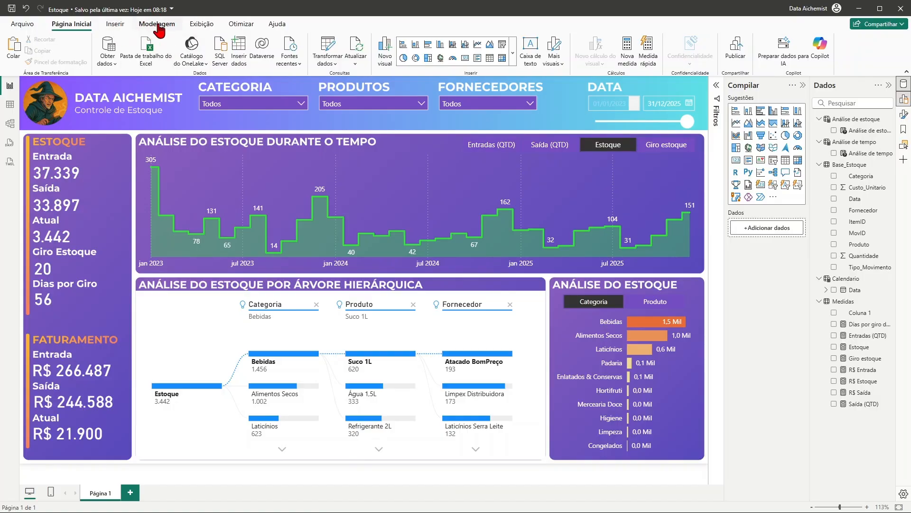
Step: Start a new fields parameter and name it Análise árvore
{"action": "left_click", "coordinate": [156, 23]}
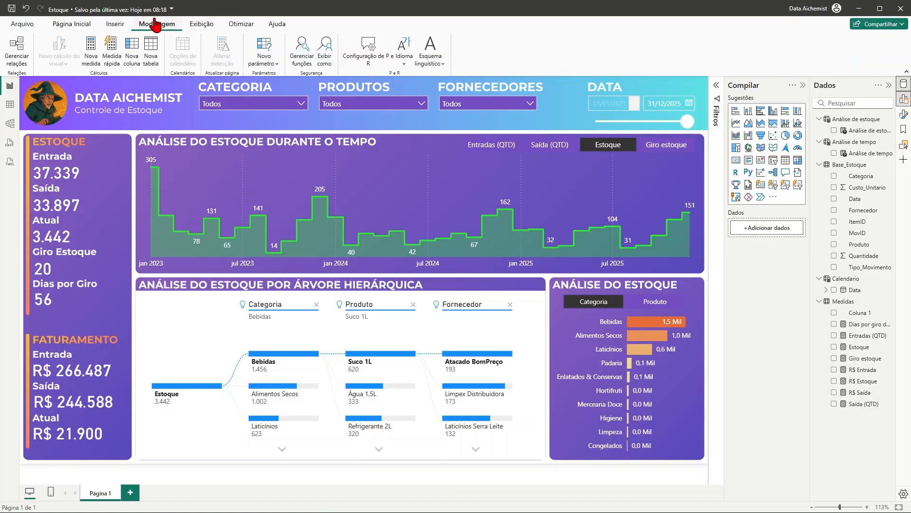
{"action": "left_click", "coordinate": [264, 56]}
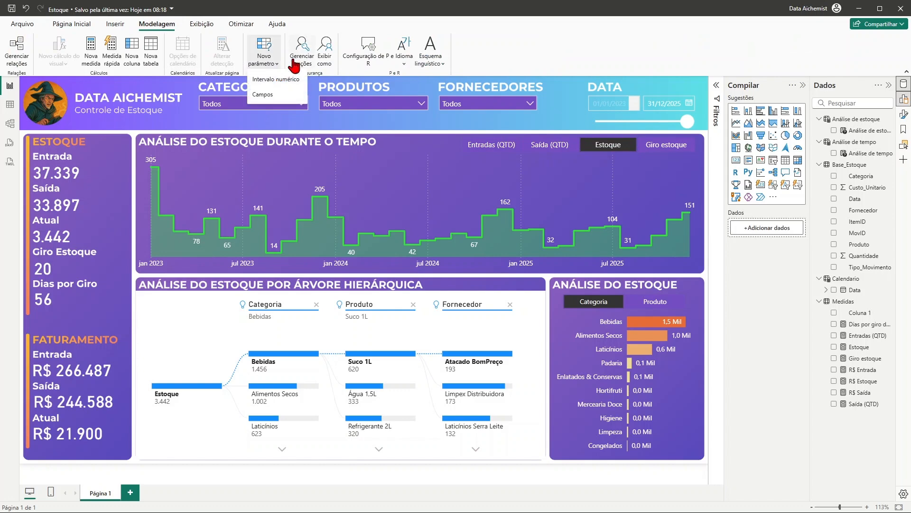
{"action": "left_click", "coordinate": [264, 94]}
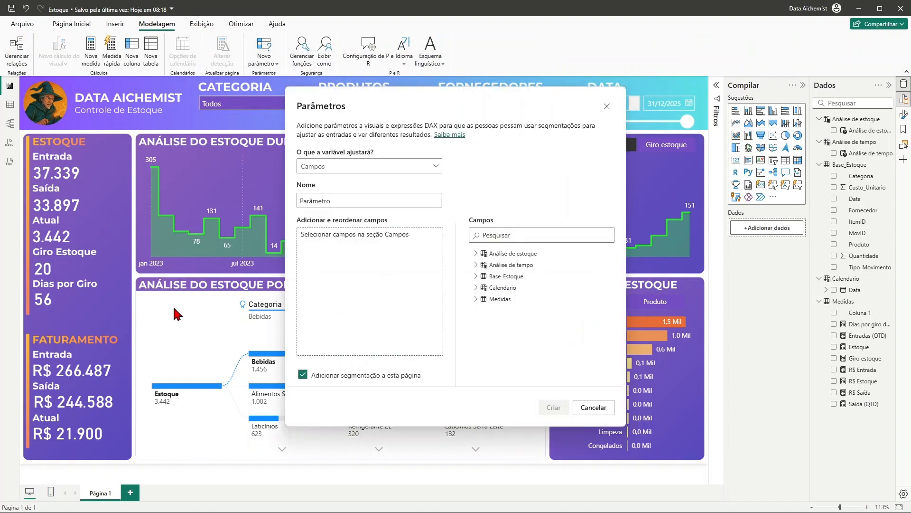
{"action": "double_click", "coordinate": [360, 203]}
{"action": "type", "text": "Análise árvore"}
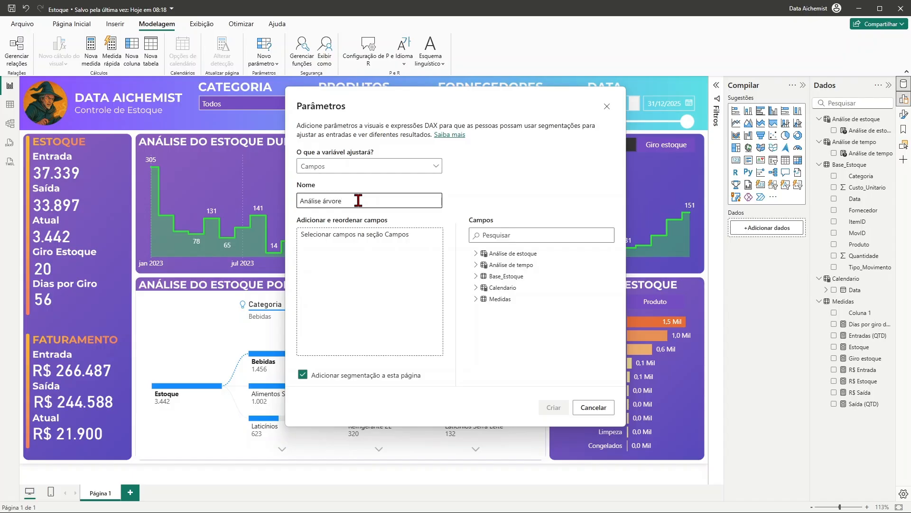
Step: Add Entradas (QTD), Saída (QTD), Estoque and Giro estoque from Medidas to the parameter and create it with a slicer on the page
{"action": "left_click", "coordinate": [389, 250]}
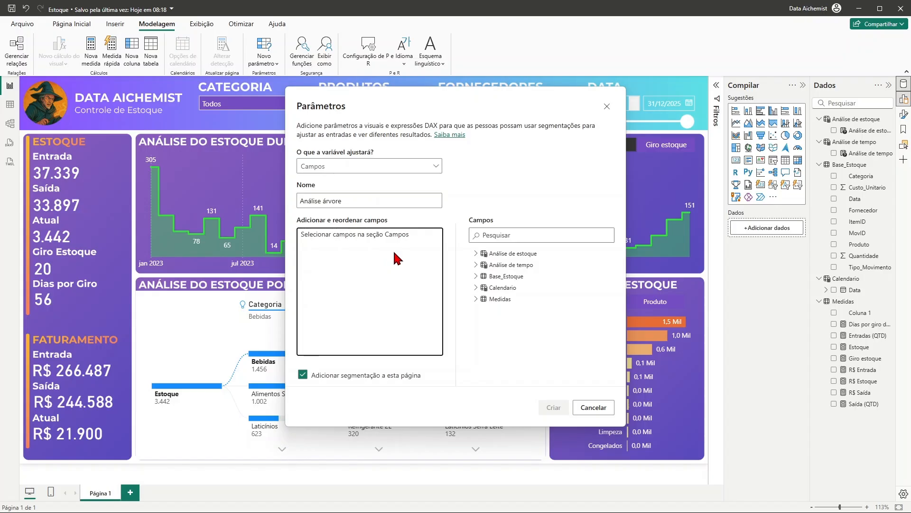
{"action": "left_click", "coordinate": [476, 299]}
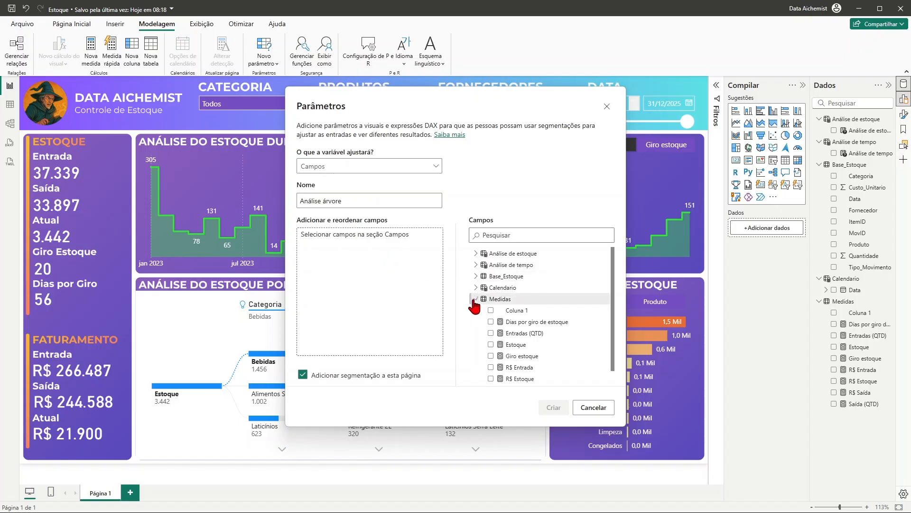
{"action": "scroll", "coordinate": [567, 367], "scroll_direction": "down", "scroll_amount": 1}
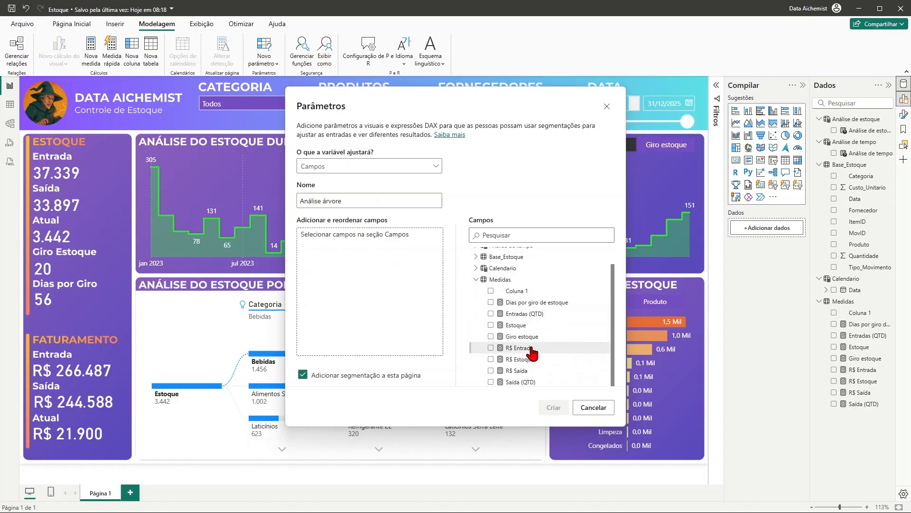
{"action": "left_click", "coordinate": [490, 314]}
{"action": "left_click", "coordinate": [491, 381]}
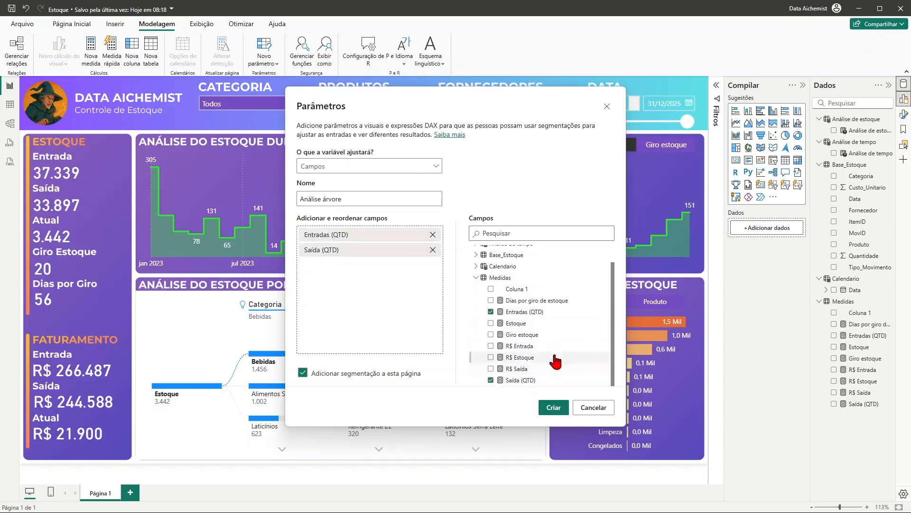
{"action": "left_click", "coordinate": [491, 323]}
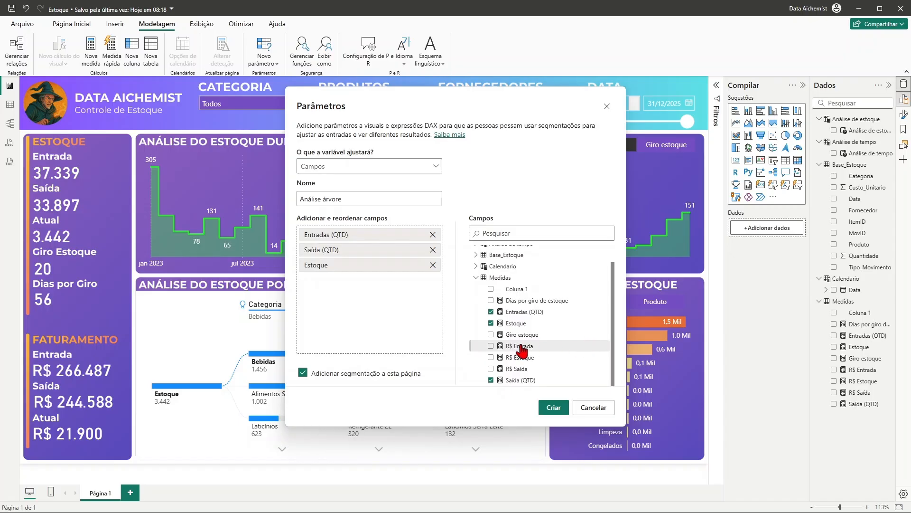
{"action": "left_click", "coordinate": [491, 334]}
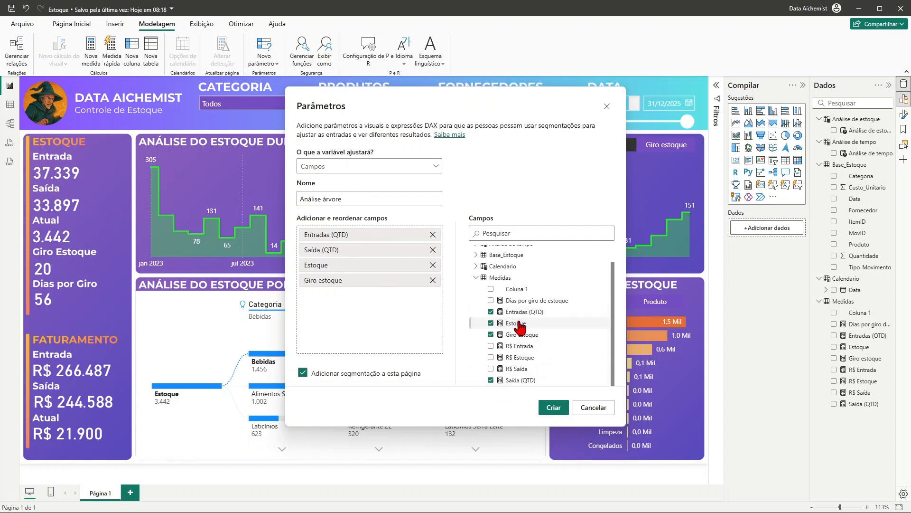
{"action": "left_click", "coordinate": [554, 408]}
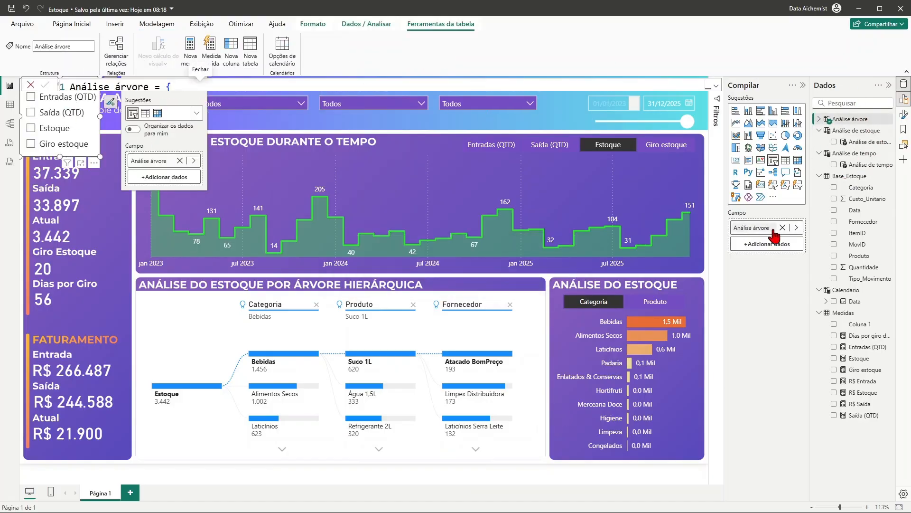
Step: Replace Análise de tempo with the Análise árvore parameter as the decomposition tree's analysed value
{"action": "left_click", "coordinate": [532, 319]}
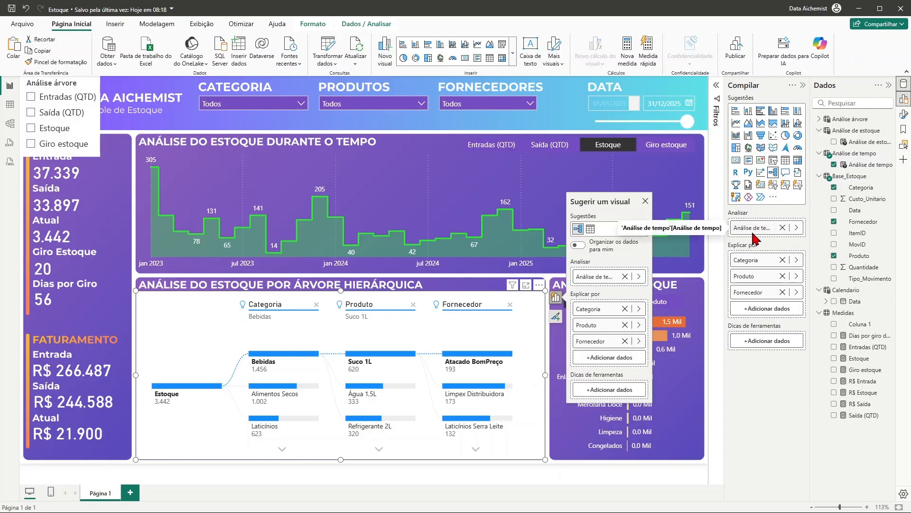
{"action": "left_click", "coordinate": [783, 227]}
{"action": "left_click", "coordinate": [820, 119]}
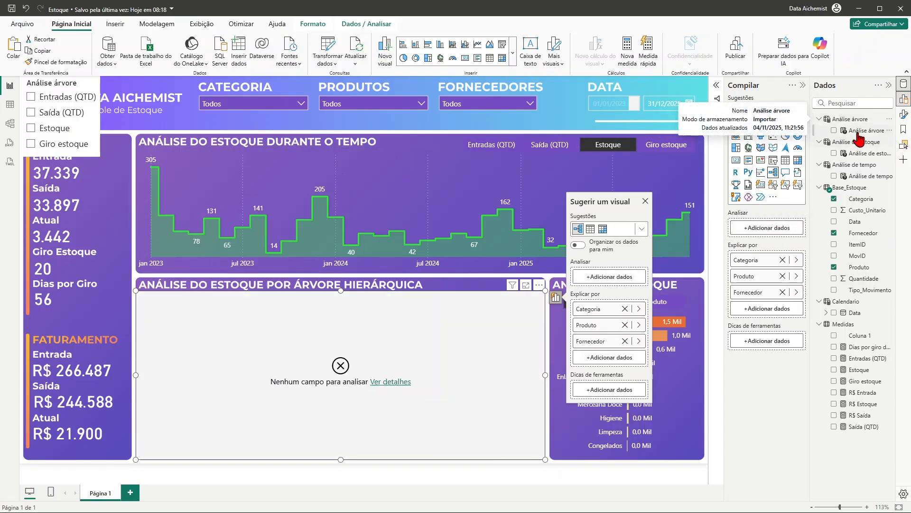
{"action": "left_click_drag", "start_coordinate": [859, 138], "coordinate": [773, 233]}
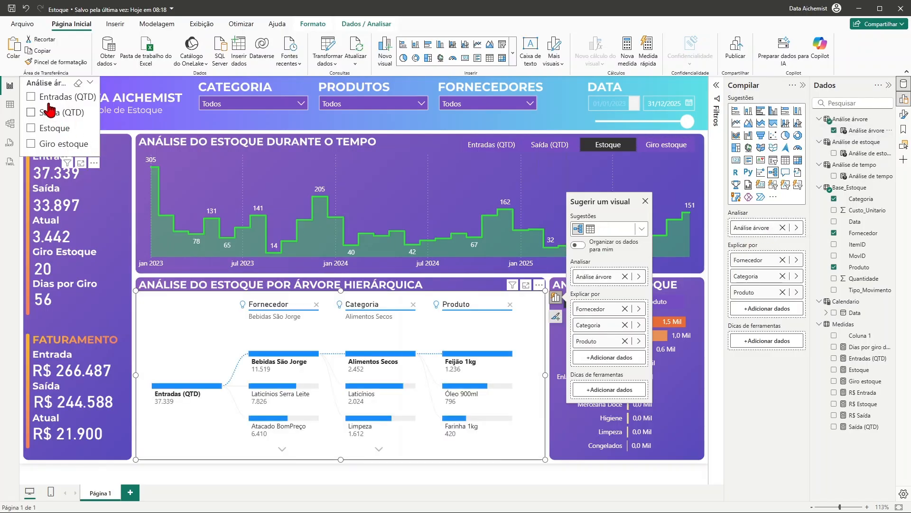
Step: Test the Análise árvore slicer on the decomposition tree by selecting Entradas (QTD), Saída (QTD), Estoque and Giro estoque in turn
{"action": "left_click", "coordinate": [30, 98]}
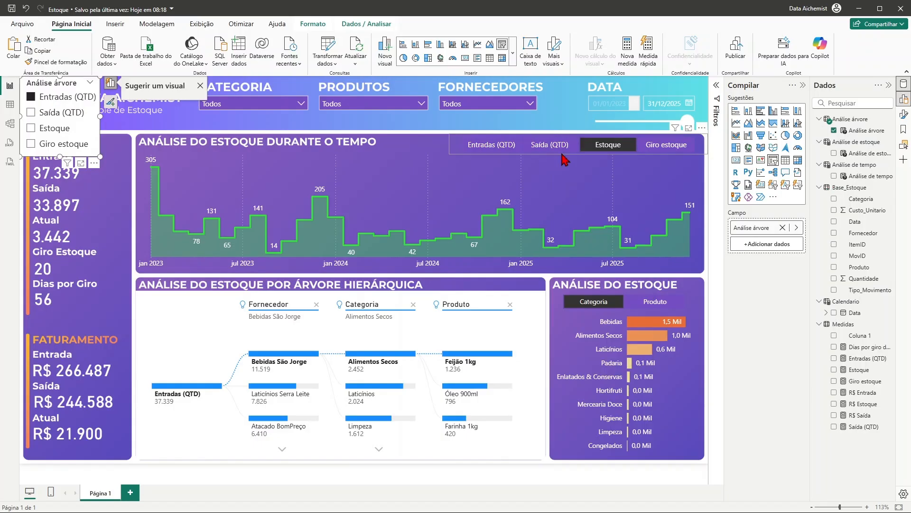
{"action": "left_click", "coordinate": [32, 113]}
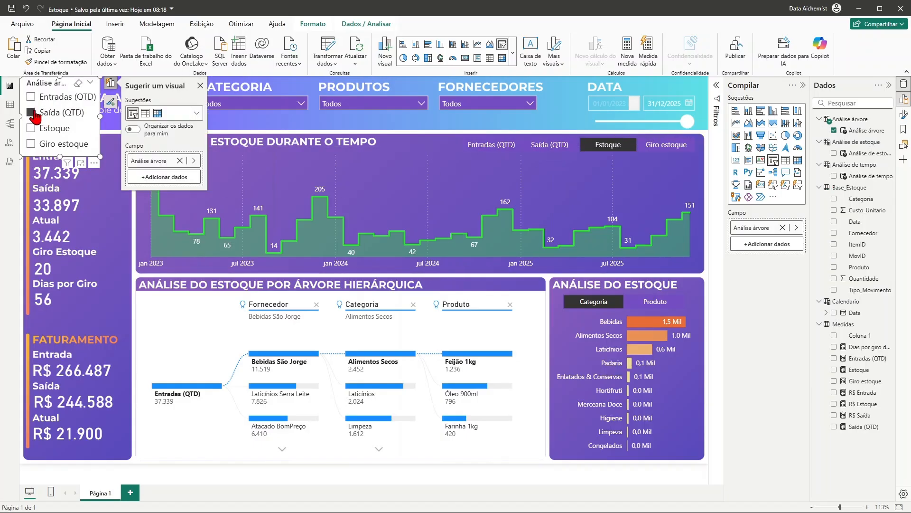
{"action": "left_click", "coordinate": [31, 128]}
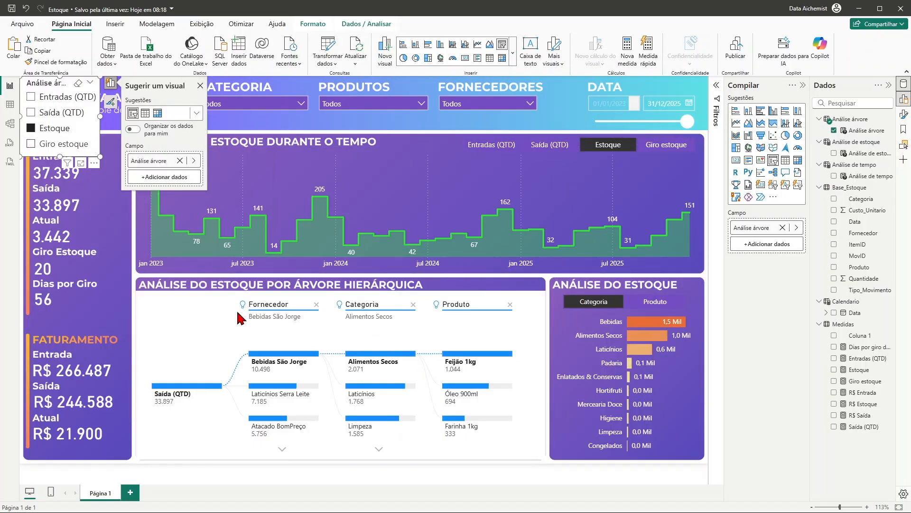
{"action": "left_click", "coordinate": [31, 143]}
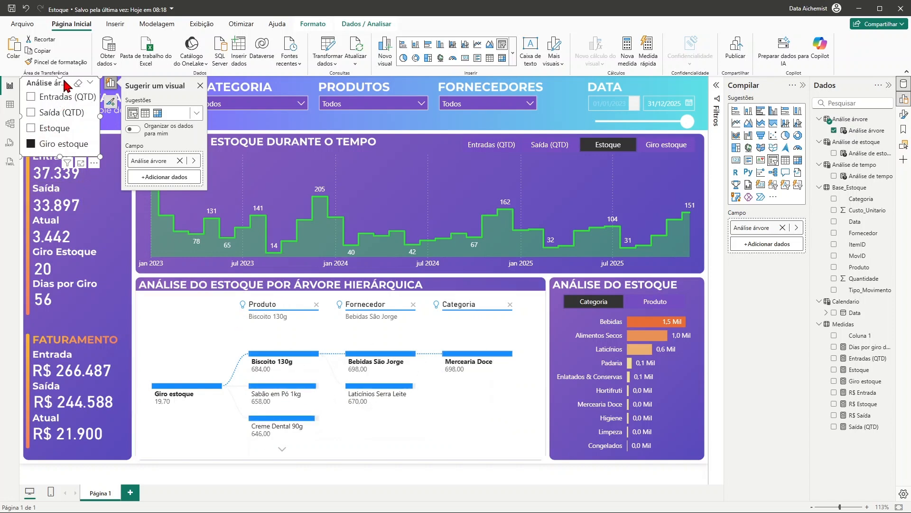
Step: Move the Análise árvore slicer off the page header and copy the Análise de tempo slicer's formatting onto it
{"action": "left_click_drag", "start_coordinate": [65, 89], "coordinate": [136, 215]}
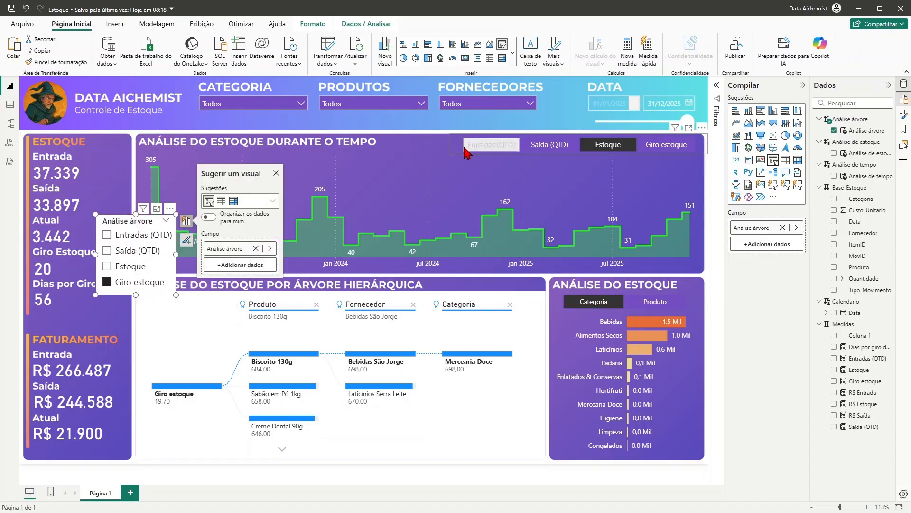
{"action": "left_click", "coordinate": [455, 156]}
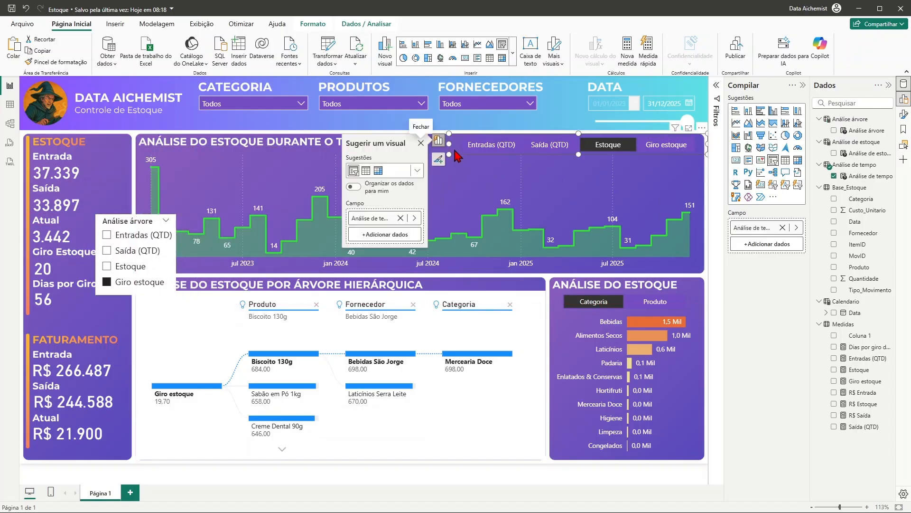
{"action": "left_click", "coordinate": [53, 66]}
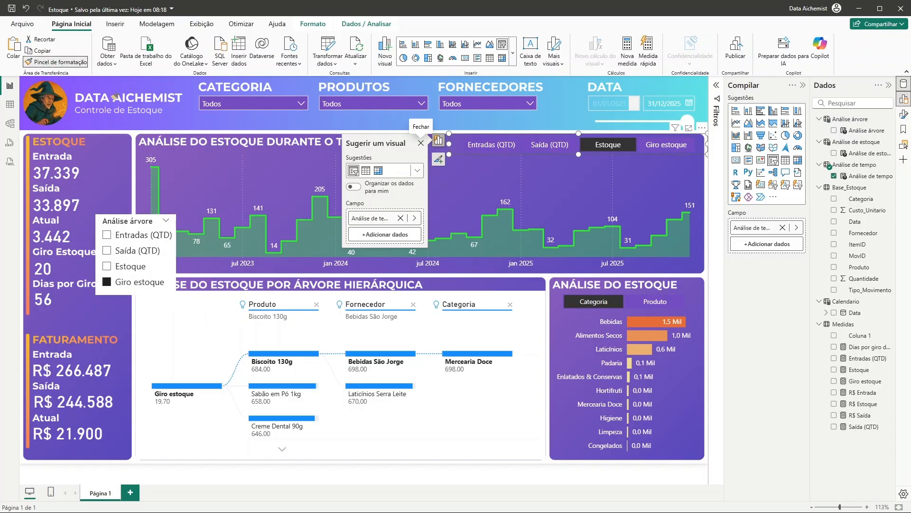
{"action": "left_click", "coordinate": [140, 291]}
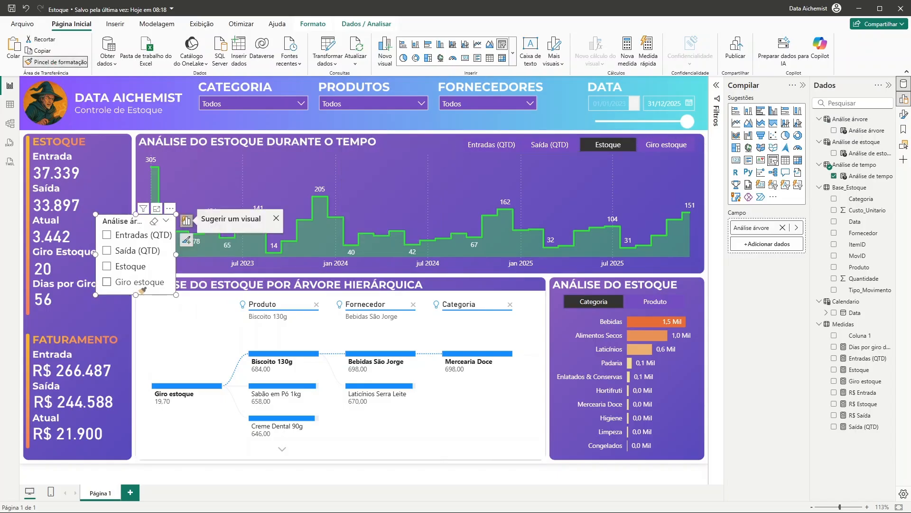
Step: Resize the Análise árvore slicer into a single horizontal row of buttons across the decomposition tree's heading
{"action": "left_click_drag", "start_coordinate": [176, 254], "coordinate": [443, 240]}
{"action": "left_click_drag", "start_coordinate": [266, 213], "coordinate": [263, 277]}
{"action": "left_click_drag", "start_coordinate": [97, 285], "coordinate": [178, 290]}
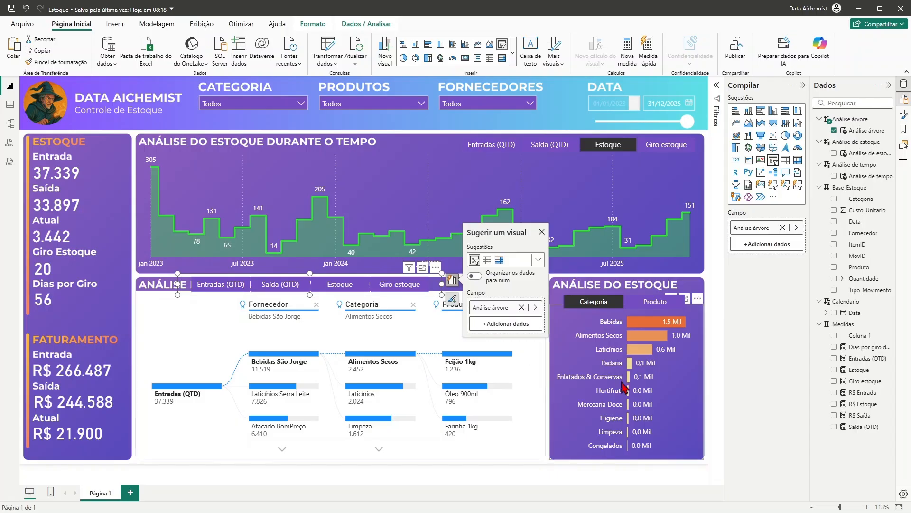
Step: Lower the decomposition tree's upper edge and move the Análise árvore slicer into the space under its heading
{"action": "left_click", "coordinate": [544, 414]}
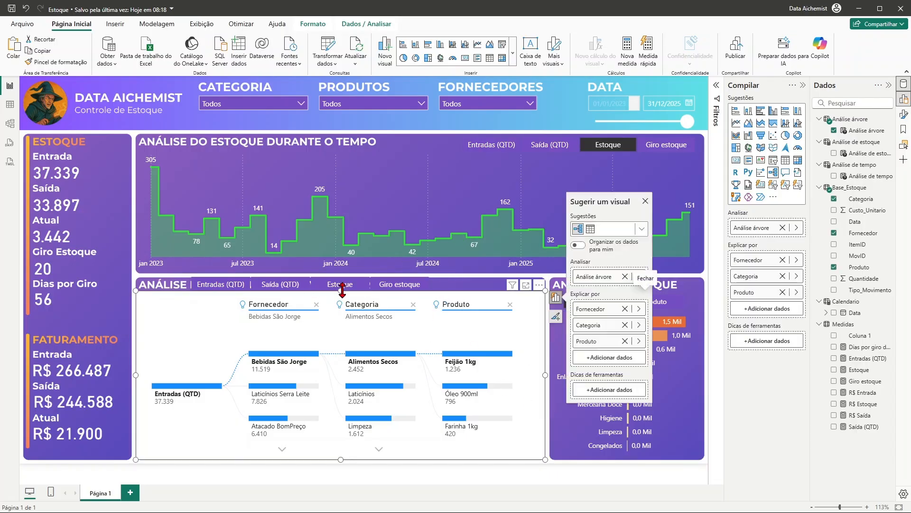
{"action": "left_click_drag", "start_coordinate": [341, 290], "coordinate": [341, 355]}
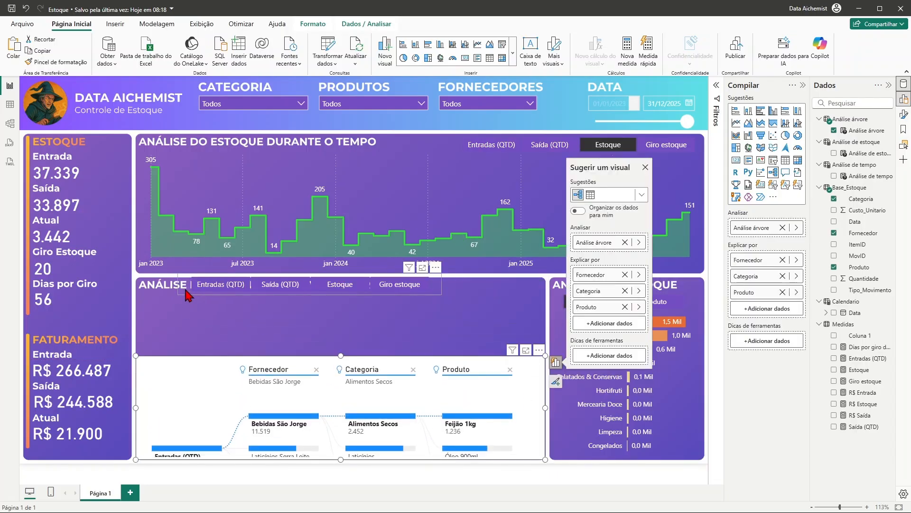
{"action": "left_click_drag", "start_coordinate": [195, 292], "coordinate": [283, 305]}
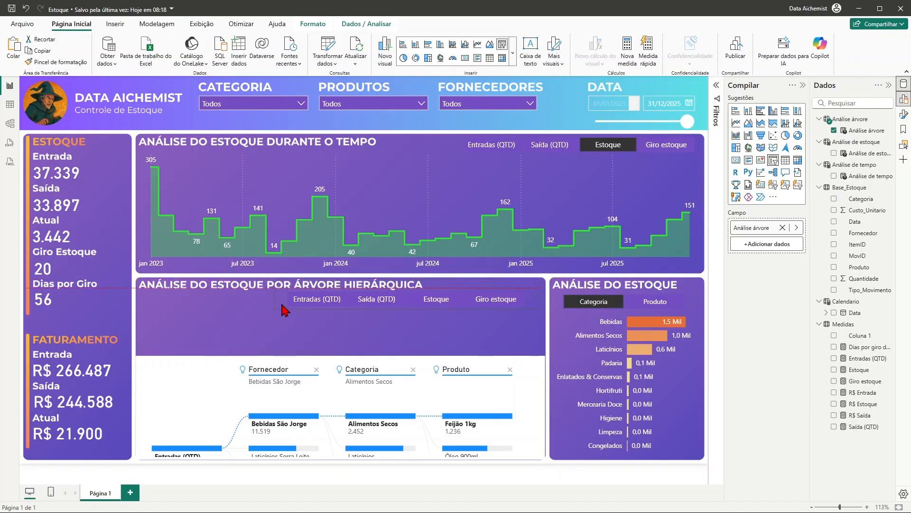
Step: Change the Análise árvore slicer's style to Suspenso and check its option list
{"action": "left_click", "coordinate": [904, 124]}
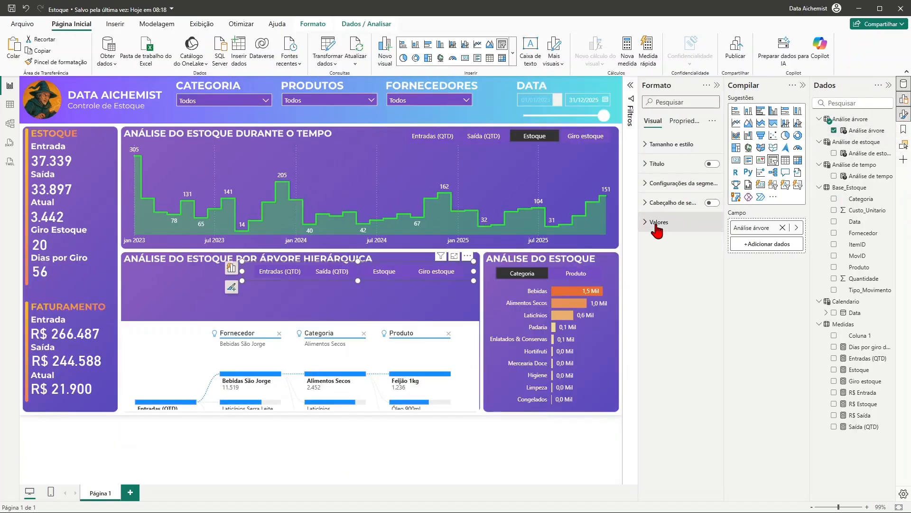
{"action": "left_click", "coordinate": [647, 184]}
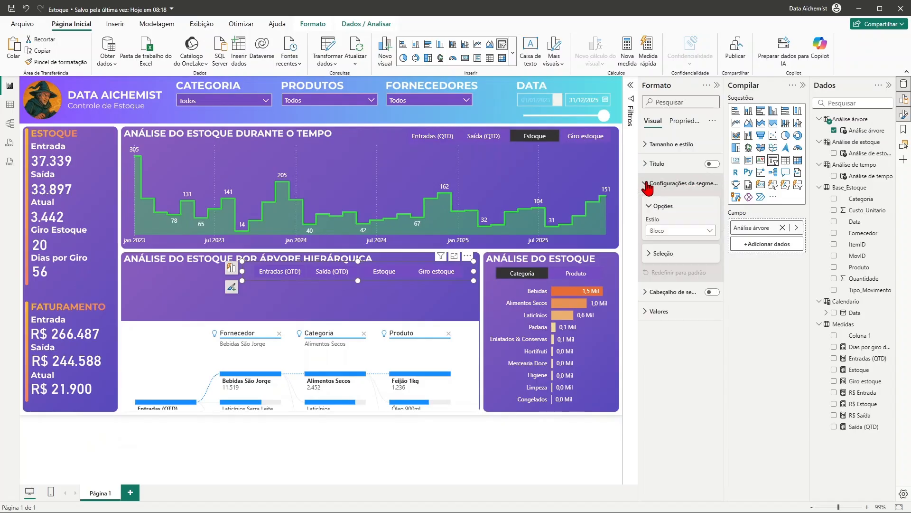
{"action": "left_click", "coordinate": [684, 231]}
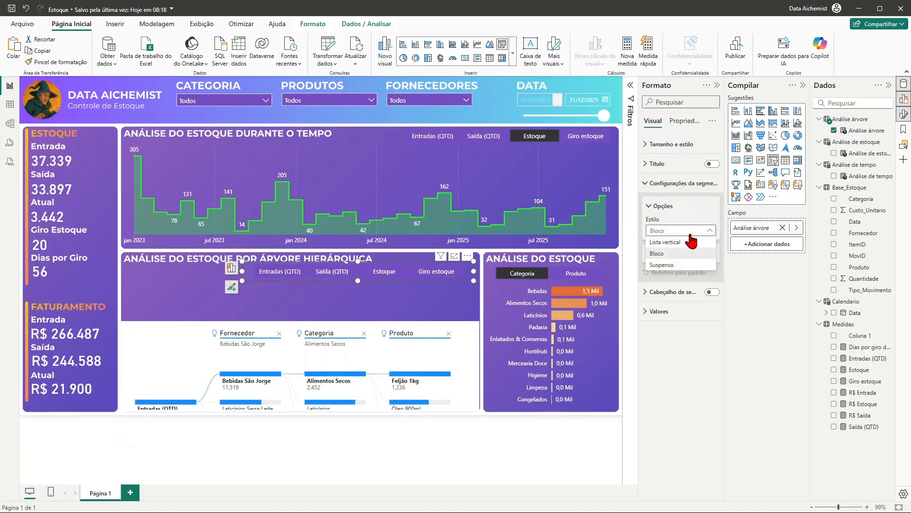
{"action": "left_click", "coordinate": [671, 265]}
{"action": "right_click", "coordinate": [673, 270]}
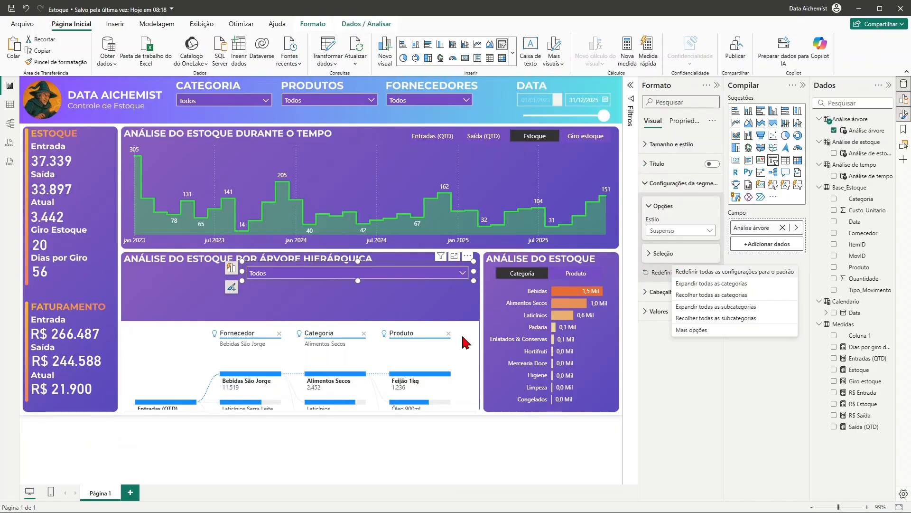
{"action": "left_click", "coordinate": [657, 401]}
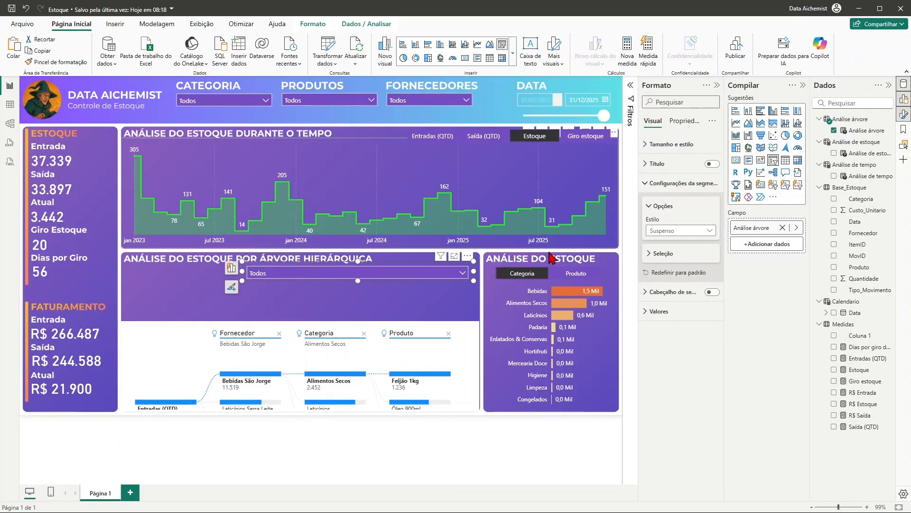
{"action": "left_click", "coordinate": [461, 273]}
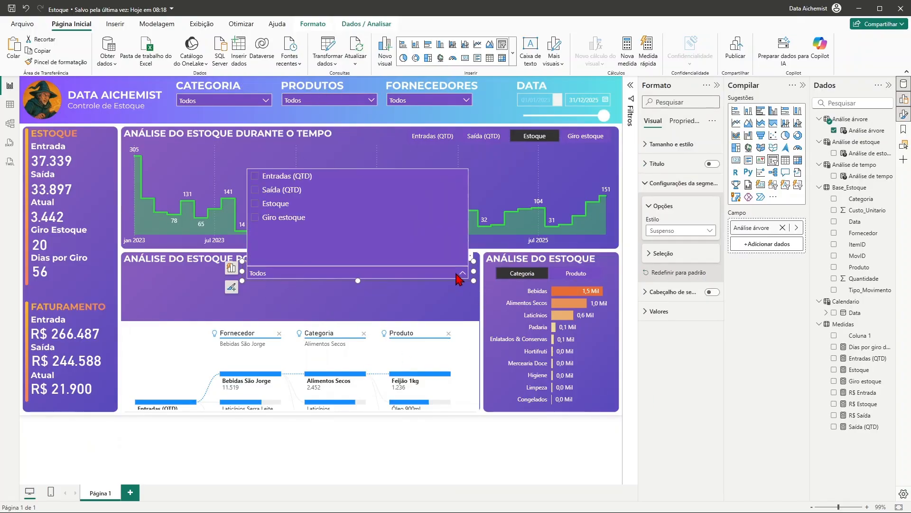
{"action": "left_click", "coordinate": [457, 274]}
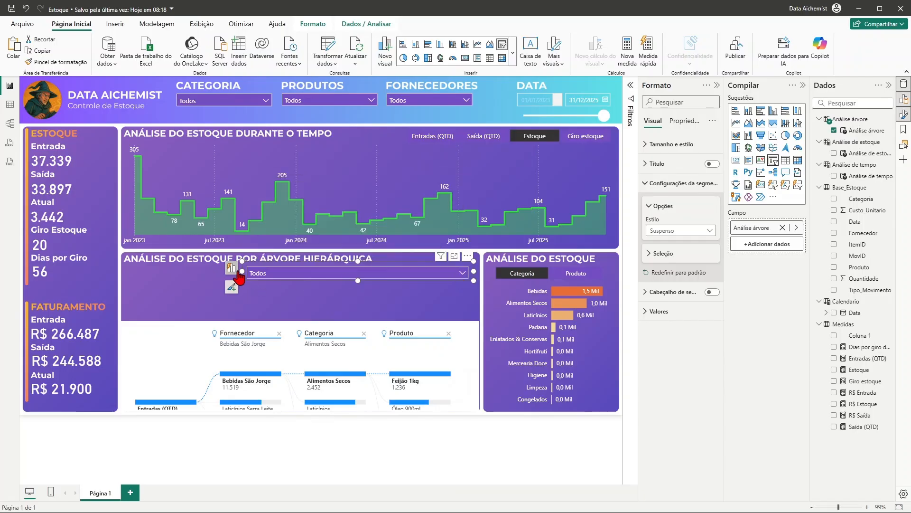
Step: Narrow the Suspenso slicer to less than half its width and move it up beside the tree heading
{"action": "left_click_drag", "start_coordinate": [241, 271], "coordinate": [375, 272]}
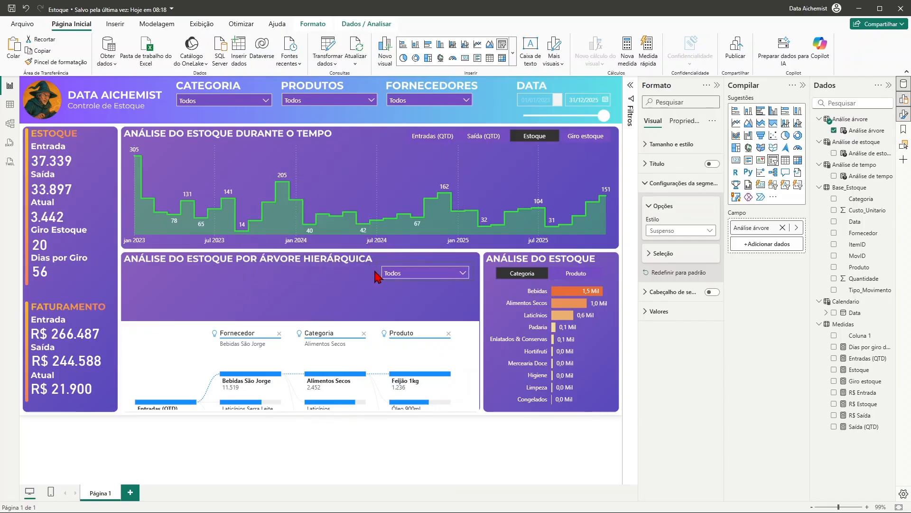
{"action": "left_click", "coordinate": [377, 277]}
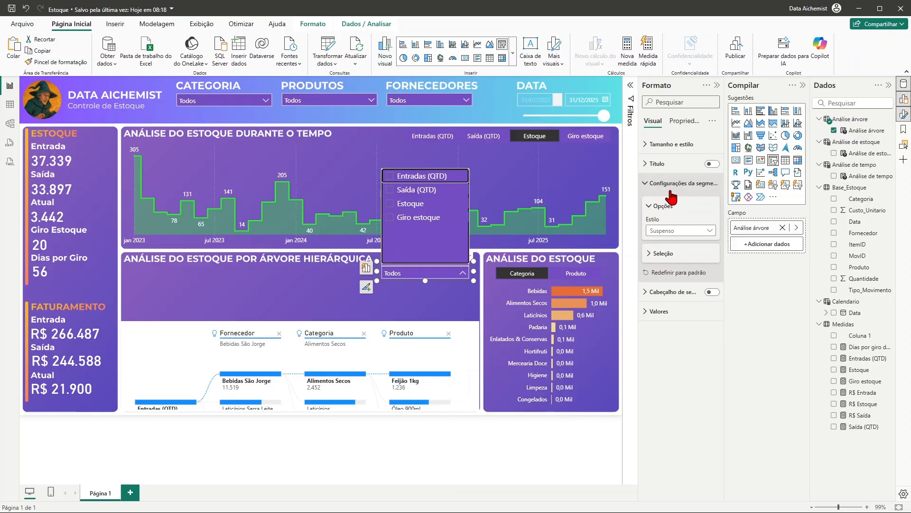
{"action": "left_click", "coordinate": [451, 286]}
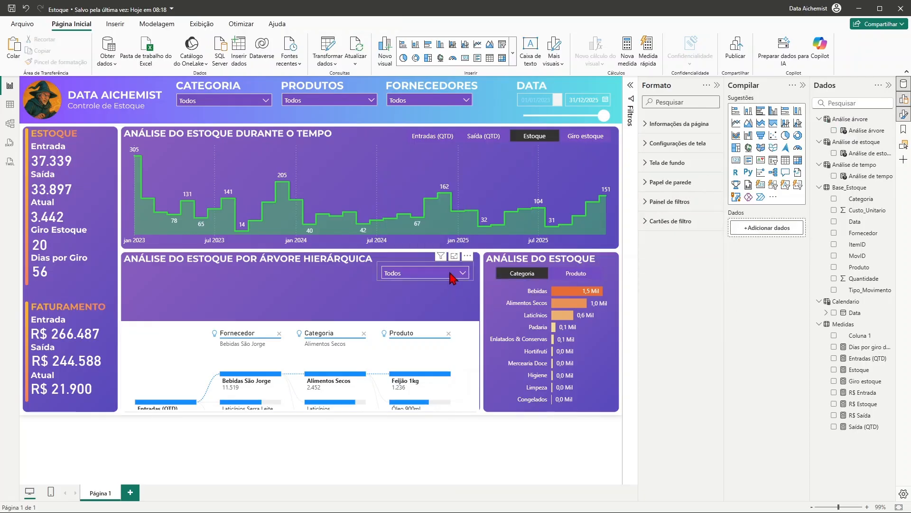
{"action": "left_click_drag", "start_coordinate": [449, 279], "coordinate": [458, 268]}
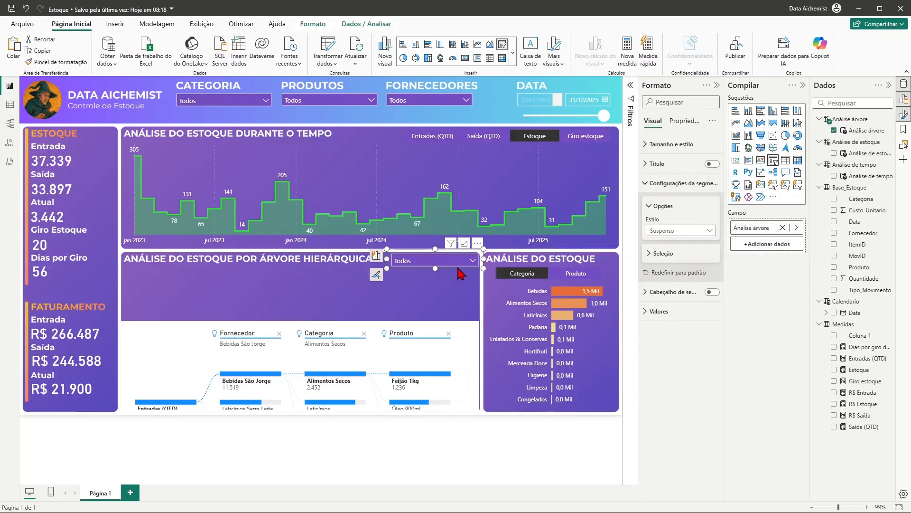
{"action": "left_click", "coordinate": [453, 263]}
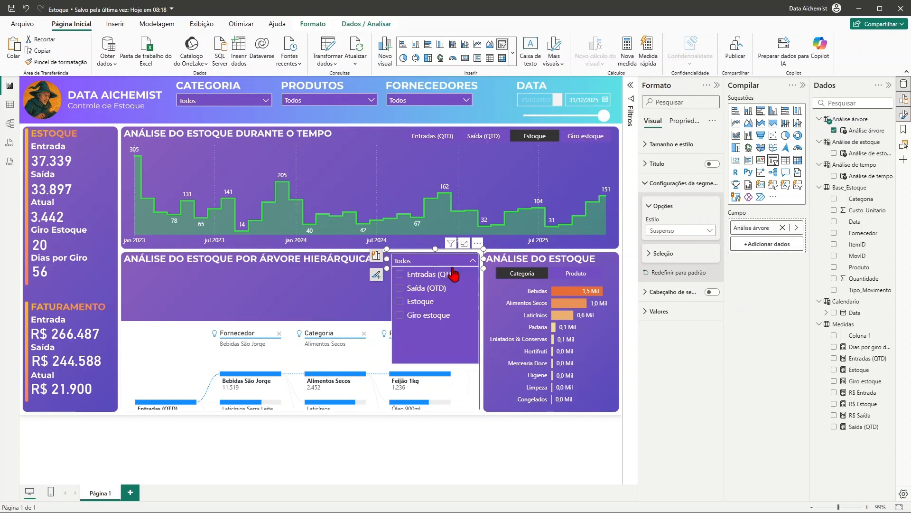
{"action": "left_click", "coordinate": [367, 286]}
{"action": "left_click_drag", "start_coordinate": [425, 273], "coordinate": [418, 274]}
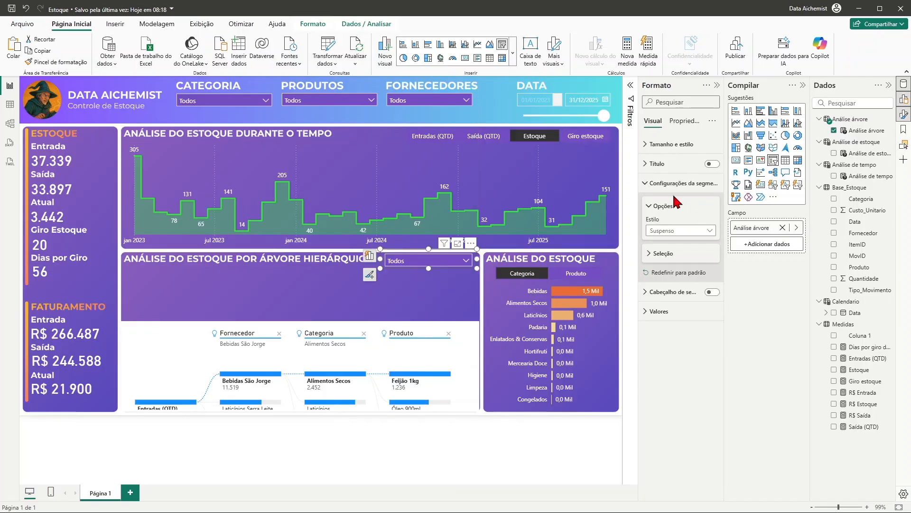
Step: Nudge the Análise árvore slicer slightly right and down, and widen it toward the heading text
{"action": "key", "text": "Right"}
{"action": "key", "text": "Right"}
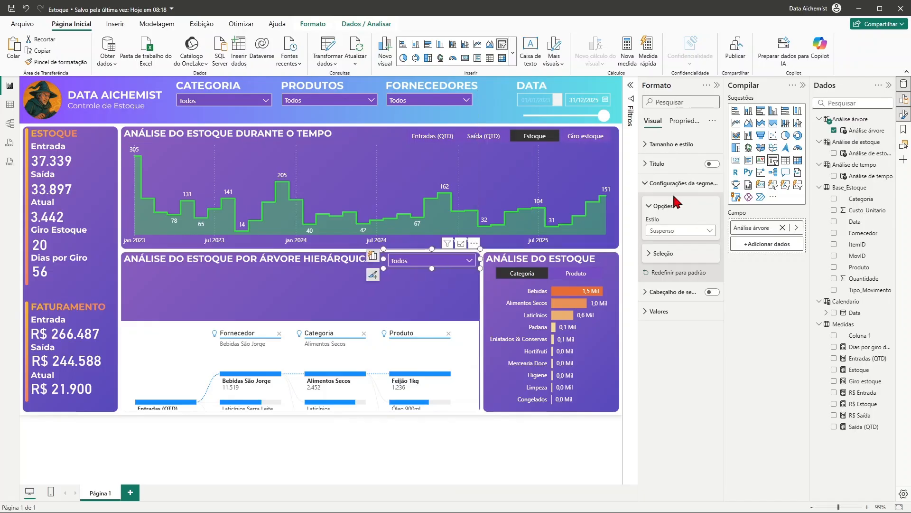
{"action": "key", "text": "Down"}
{"action": "key", "text": "Right"}
{"action": "key", "text": "Right"}
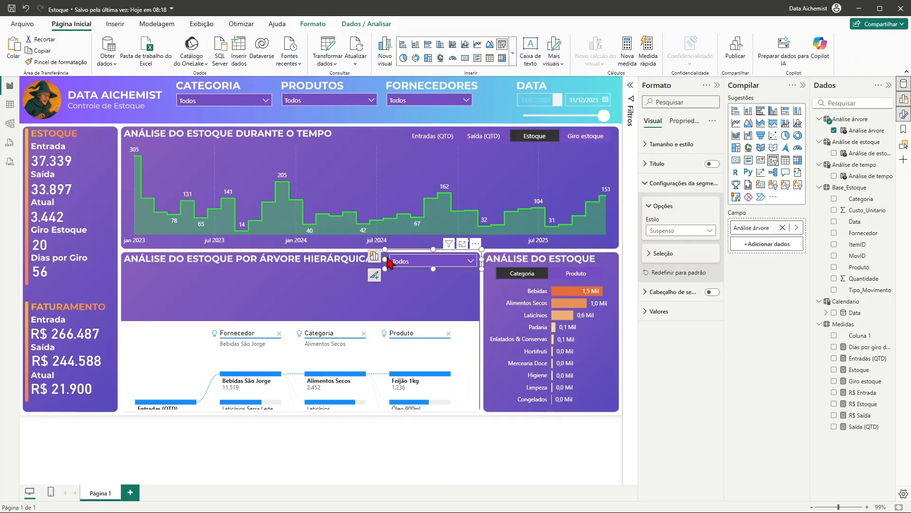
{"action": "left_click_drag", "start_coordinate": [386, 258], "coordinate": [378, 259]}
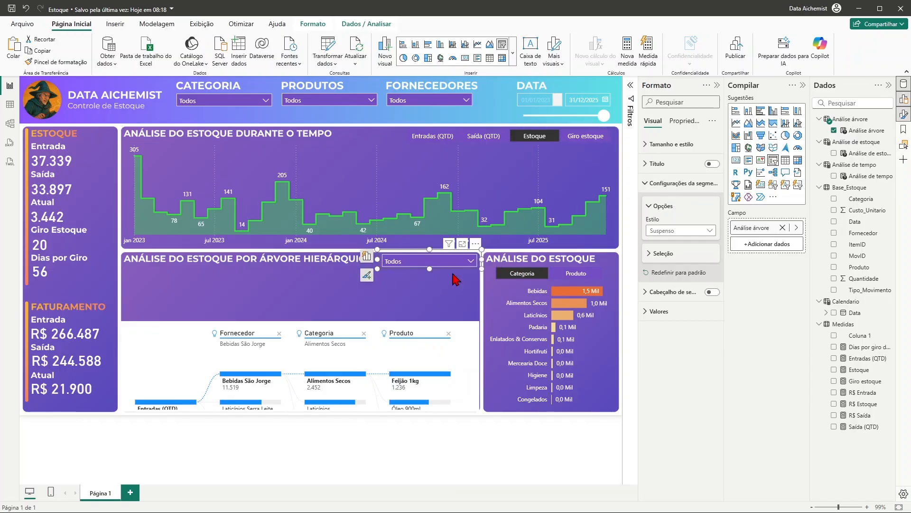
Step: Test single and multiple selections of Entradas (QTD), Saída (QTD) and Estoque in the Análise árvore slicer, ending on Todos
{"action": "left_click", "coordinate": [442, 278]}
{"action": "left_click", "coordinate": [473, 261]}
{"action": "left_click", "coordinate": [419, 288]}
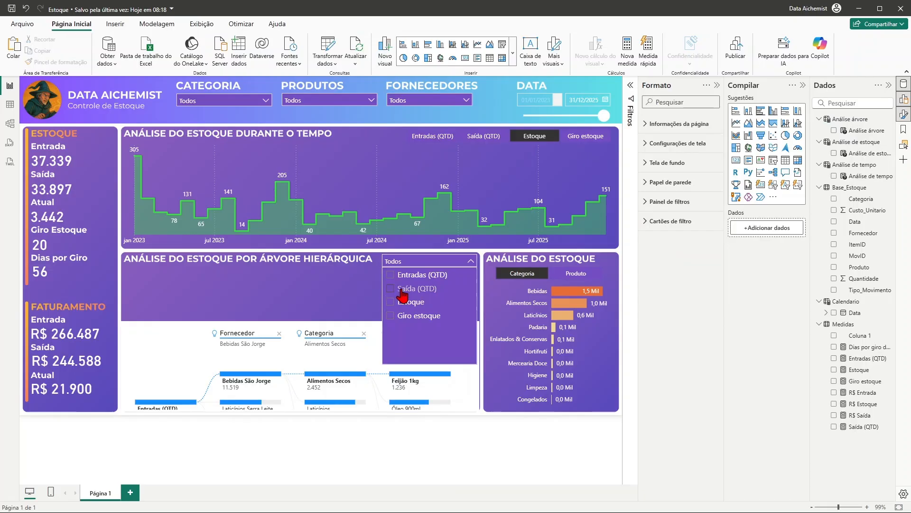
{"action": "left_click", "coordinate": [394, 299]}
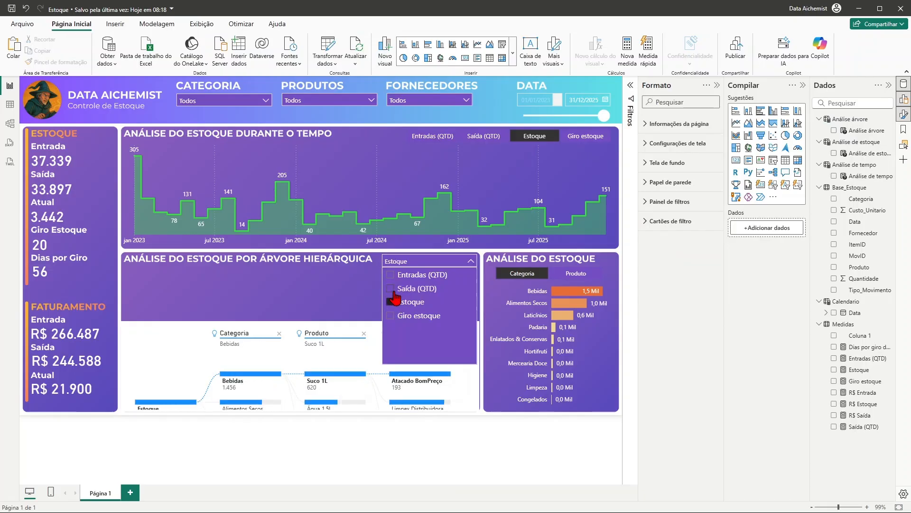
{"action": "left_click", "coordinate": [394, 291]}
{"action": "left_click", "coordinate": [395, 304]}
{"action": "left_click", "coordinate": [391, 278], "text": "ctrl"}
{"action": "left_click", "coordinate": [391, 290], "text": "ctrl"}
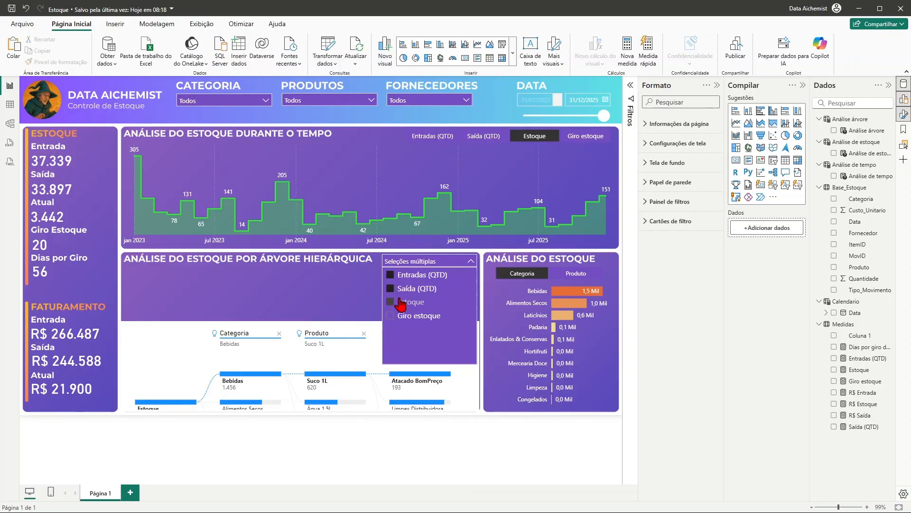
{"action": "left_click", "coordinate": [391, 275]}
{"action": "left_click", "coordinate": [339, 309]}
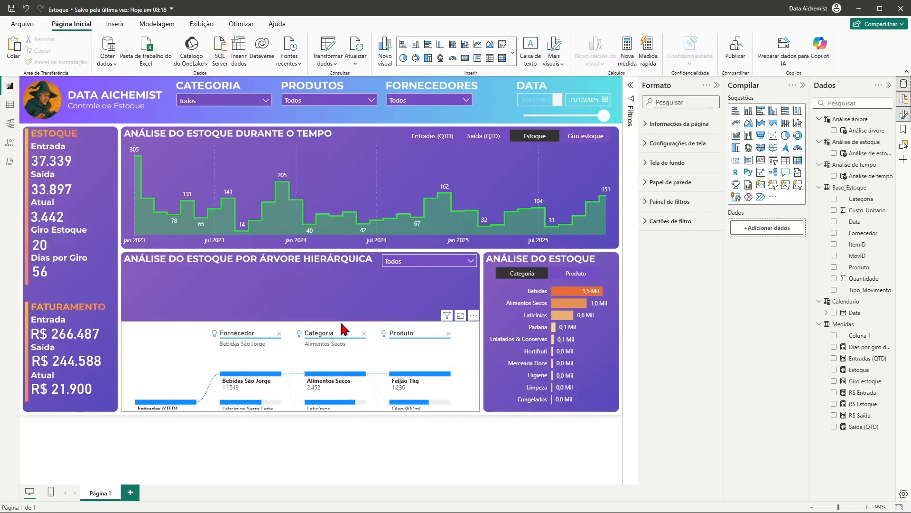
Step: Extend the decomposition tree upward to just below its heading and the Análise árvore slicer
{"action": "left_click", "coordinate": [334, 327]}
{"action": "left_click_drag", "start_coordinate": [303, 321], "coordinate": [315, 275]}
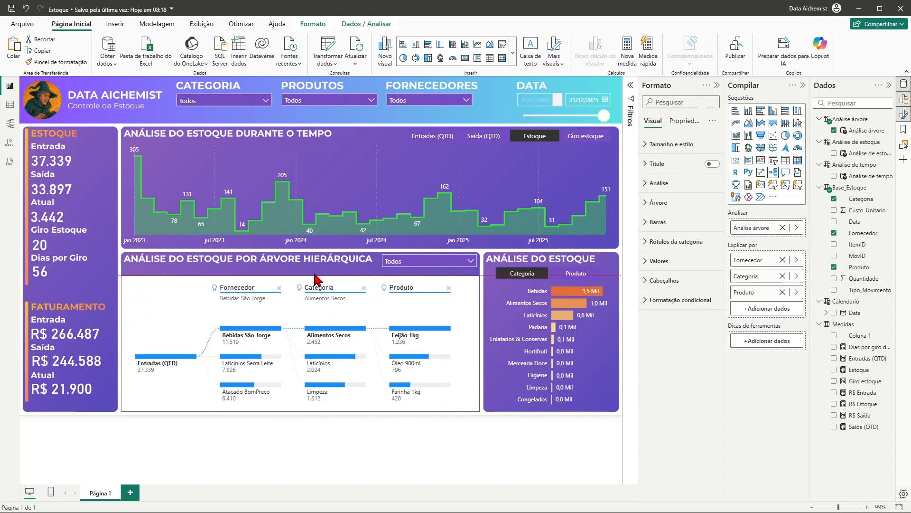
Step: Enable single selection (Seleção única) on the Análise árvore slicer beside the tree heading
{"action": "left_click", "coordinate": [382, 267]}
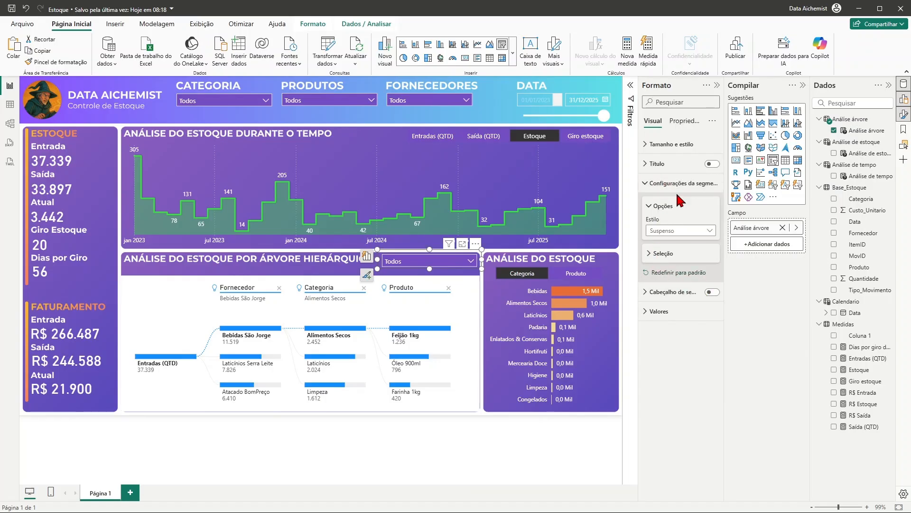
{"action": "left_click", "coordinate": [652, 255]}
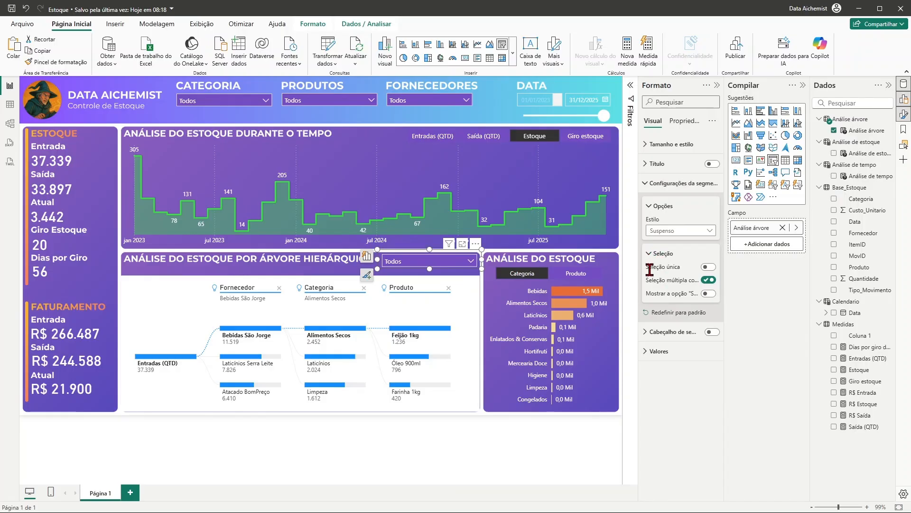
{"action": "left_click", "coordinate": [709, 267]}
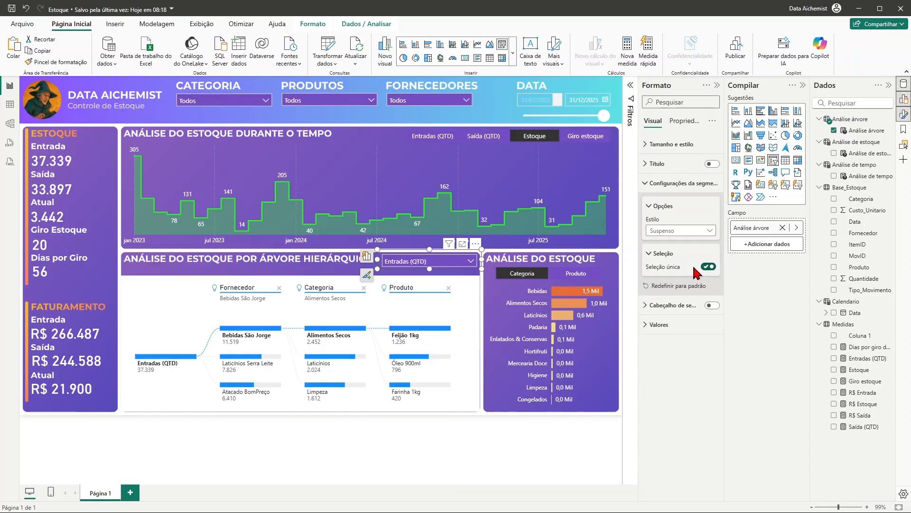
Step: Test the Análise árvore slicer with Saída (QTD), Estoque and Giro estoque, ending on Entradas (QTD)
{"action": "left_click", "coordinate": [471, 260]}
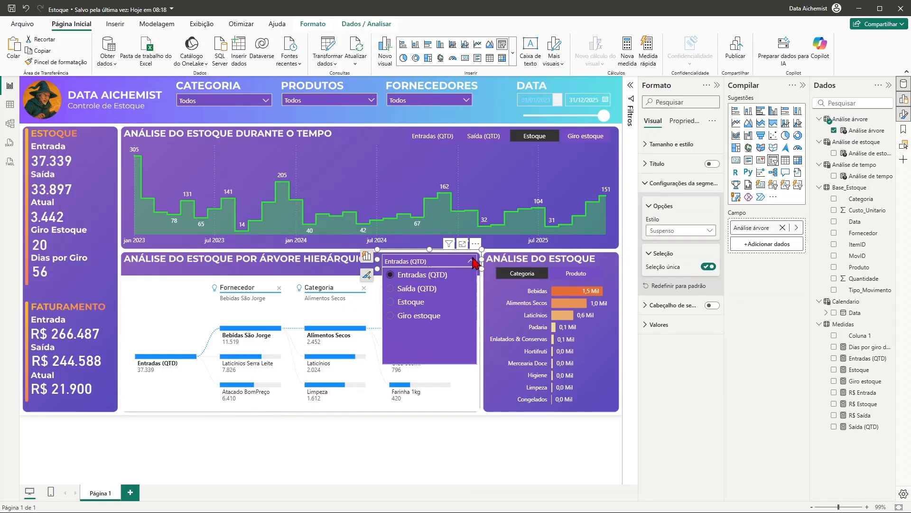
{"action": "left_click", "coordinate": [391, 289]}
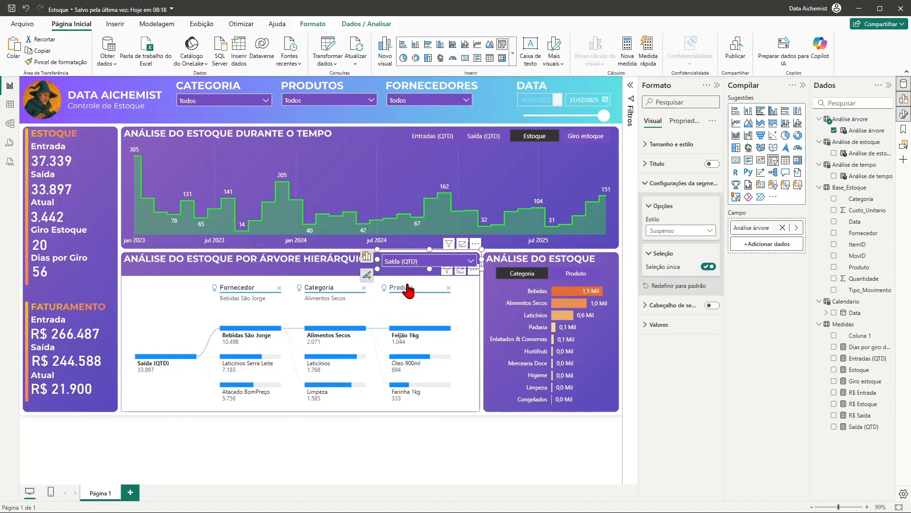
{"action": "left_click", "coordinate": [391, 303]}
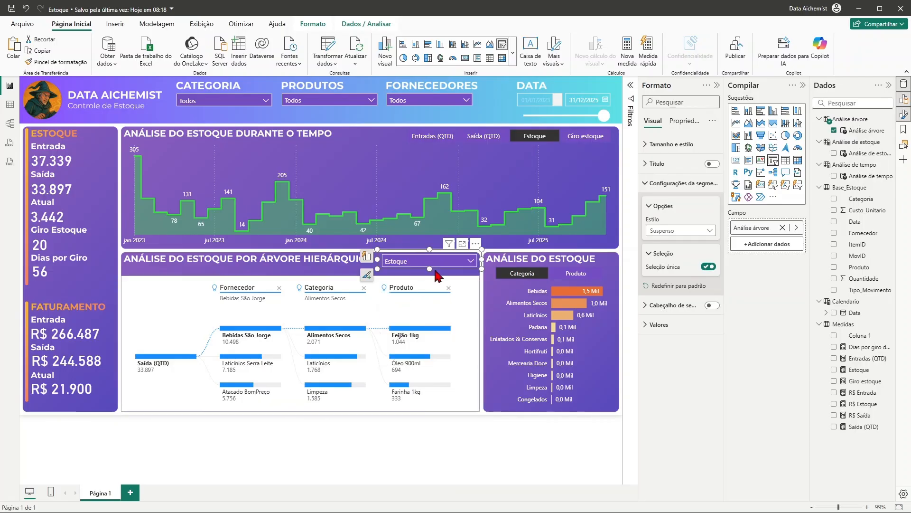
{"action": "left_click", "coordinate": [456, 262]}
{"action": "left_click", "coordinate": [390, 317]}
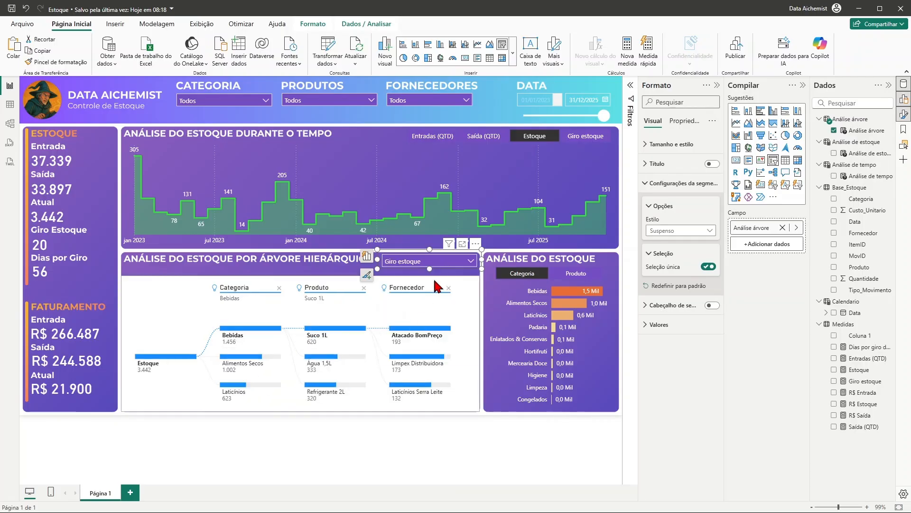
{"action": "left_click", "coordinate": [437, 262]}
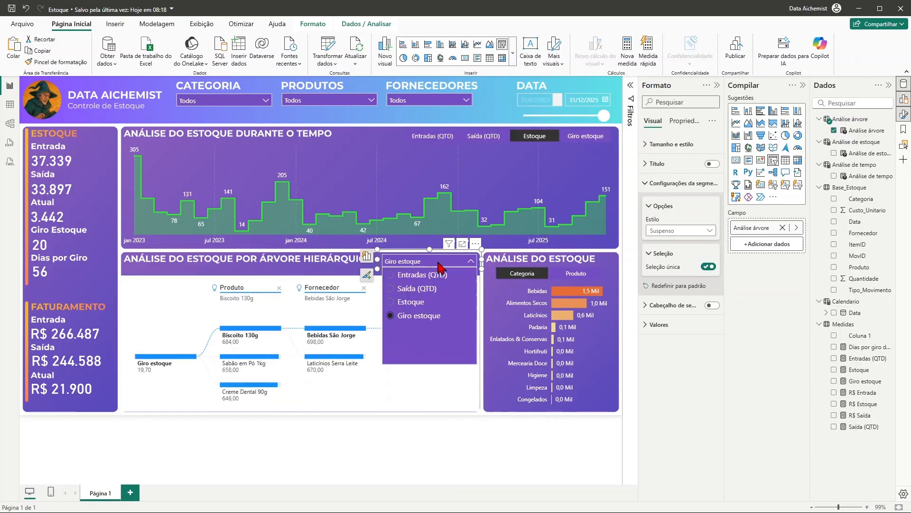
{"action": "left_click", "coordinate": [392, 276]}
{"action": "left_click", "coordinate": [347, 270]}
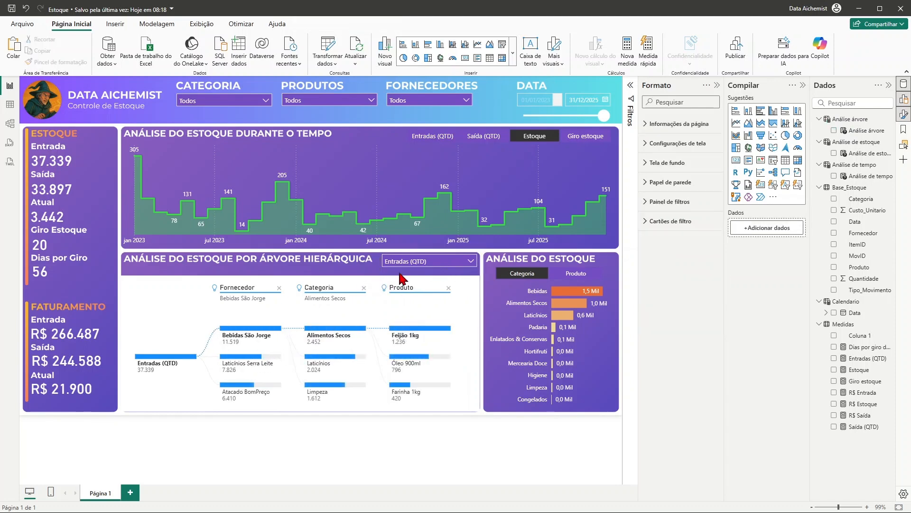
Step: Stretch the decomposition tree's upper edge slightly further up, close beneath the Análise do estoque por árvore hierárquica heading
{"action": "left_click", "coordinate": [717, 85]}
{"action": "left_click", "coordinate": [803, 86]}
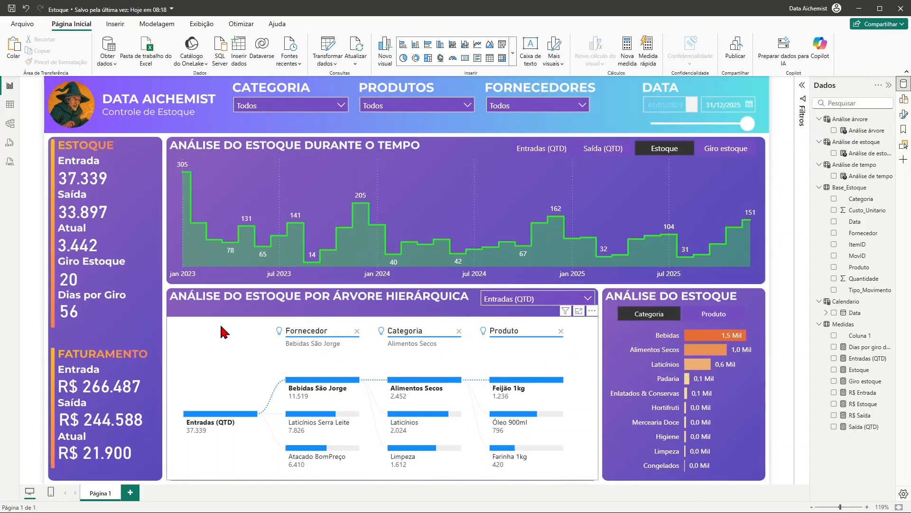
{"action": "left_click", "coordinate": [220, 323]}
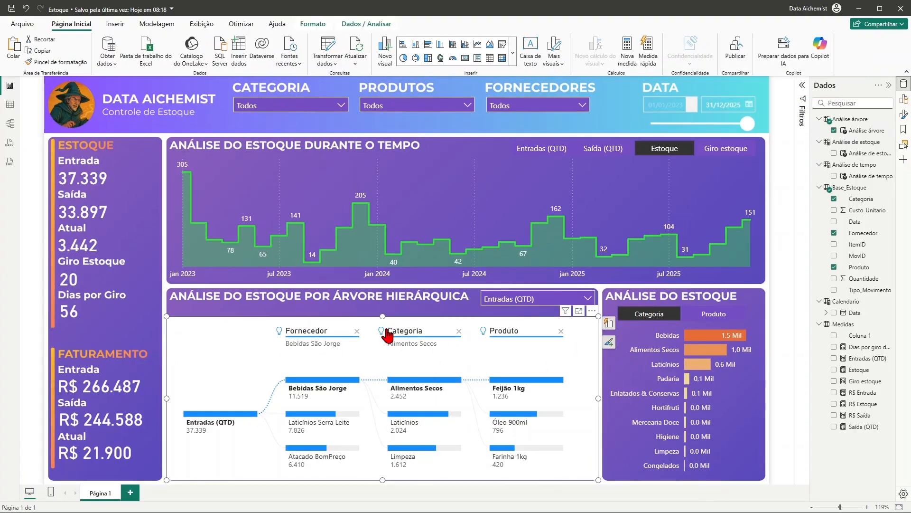
{"action": "left_click_drag", "start_coordinate": [384, 340], "coordinate": [385, 309]}
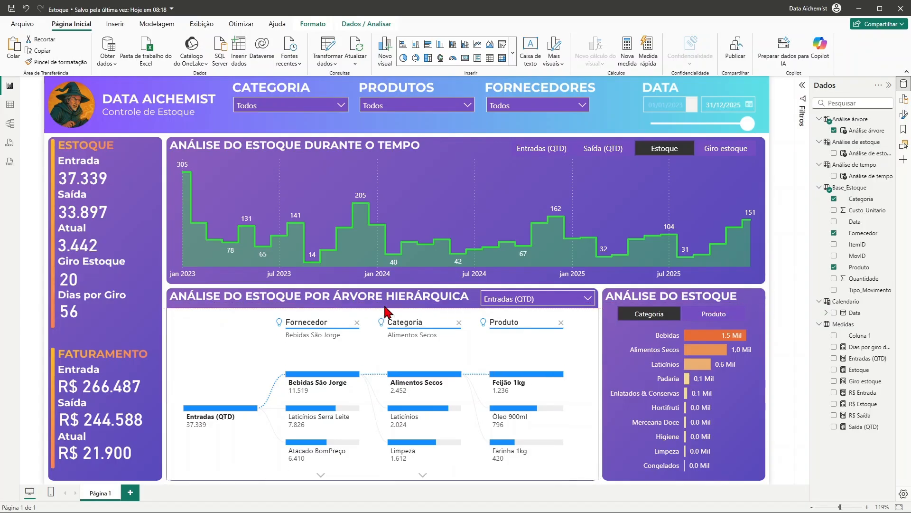
{"action": "left_click", "coordinate": [387, 313]}
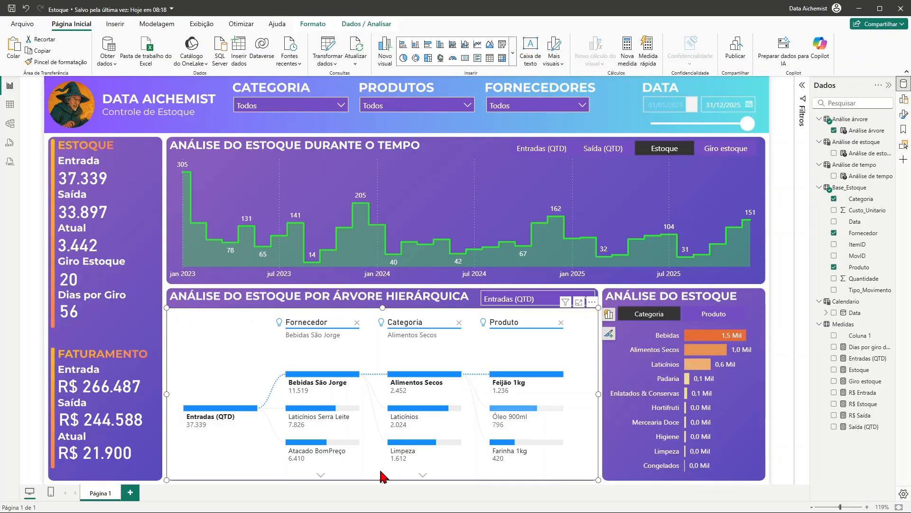
Step: Turn off the decomposition tree's background (Tela de fundo) so it is transparent over the purple panel
{"action": "left_click", "coordinate": [889, 86]}
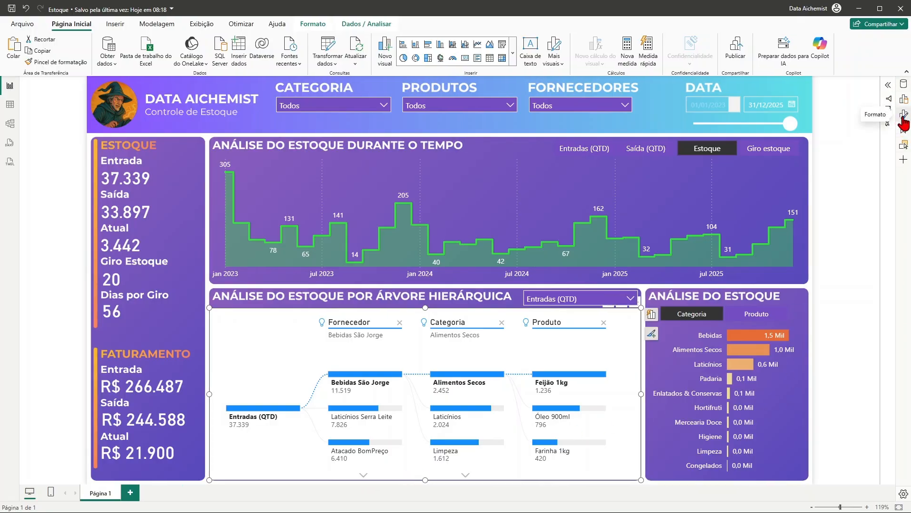
{"action": "left_click", "coordinate": [904, 118]}
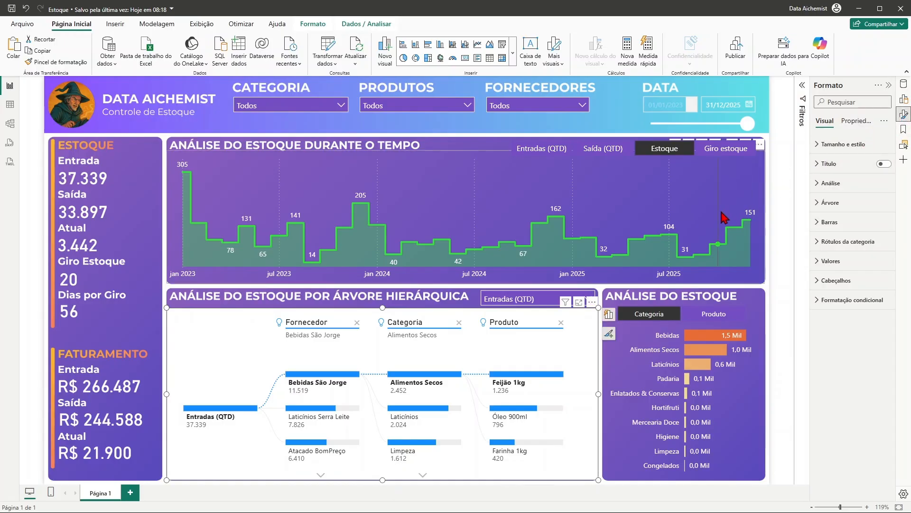
{"action": "left_click", "coordinate": [815, 145]}
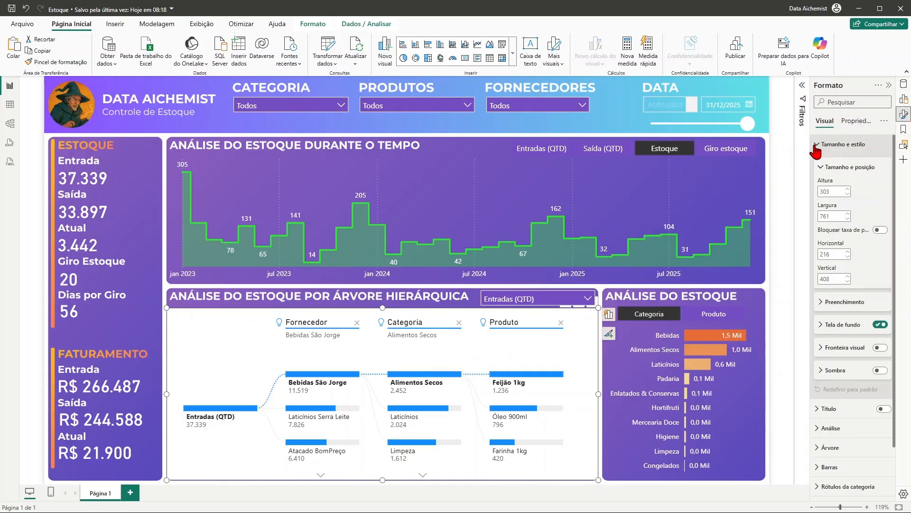
{"action": "left_click", "coordinate": [888, 325]}
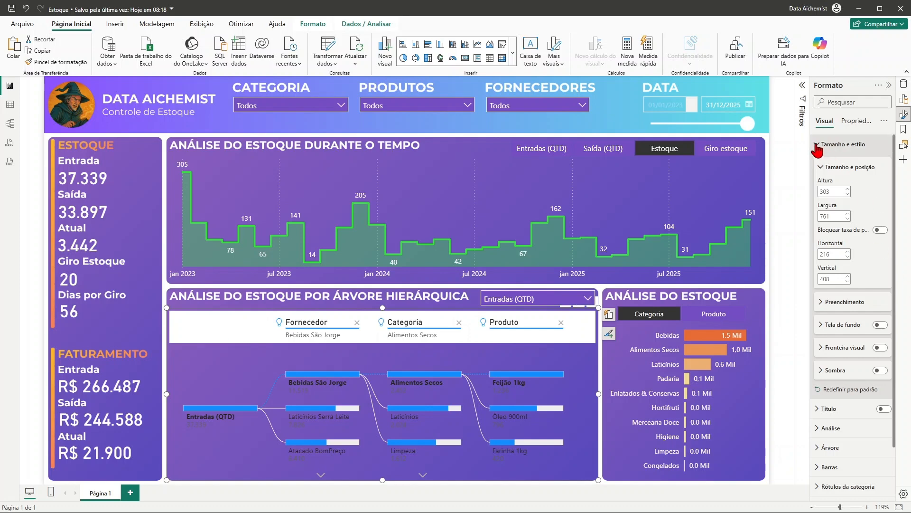
{"action": "left_click", "coordinate": [817, 146]}
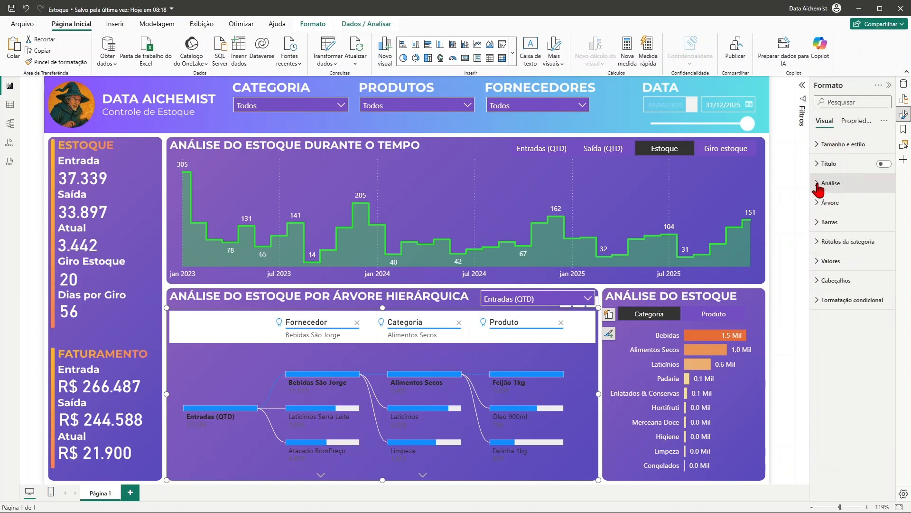
Step: Try the Relativo analysis type on the decomposition tree, and return it to Absoluto
{"action": "left_click", "coordinate": [818, 185]}
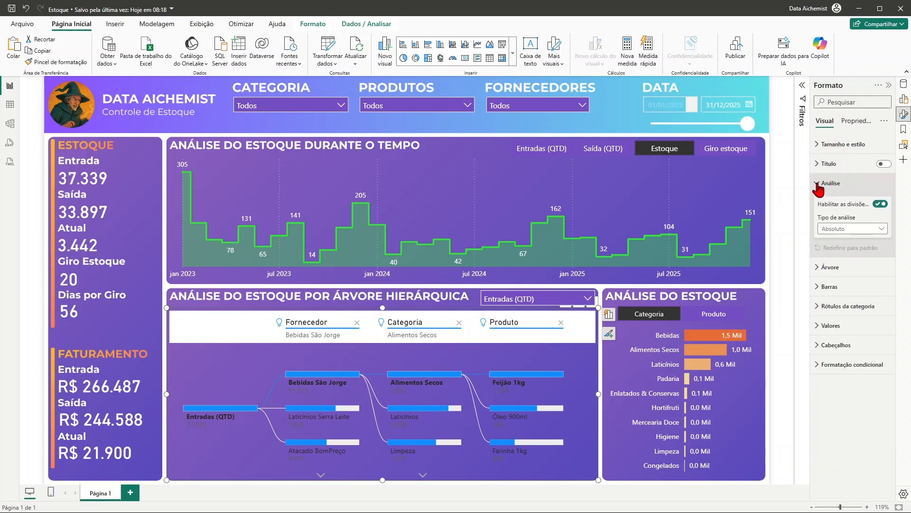
{"action": "left_click", "coordinate": [885, 228]}
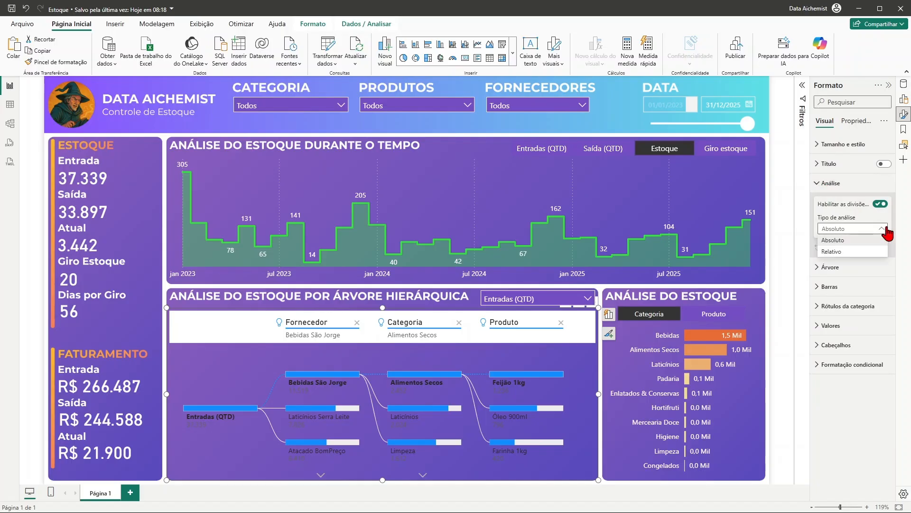
{"action": "left_click", "coordinate": [847, 252]}
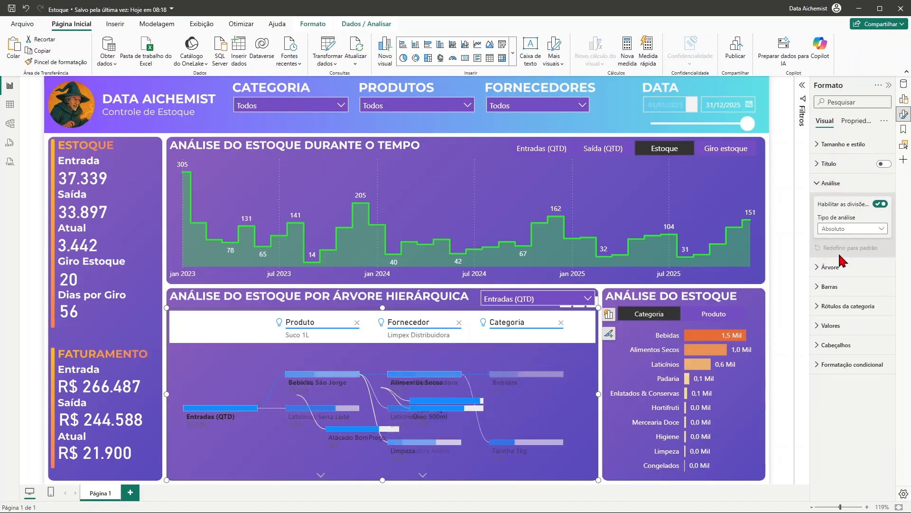
{"action": "left_click", "coordinate": [853, 230]}
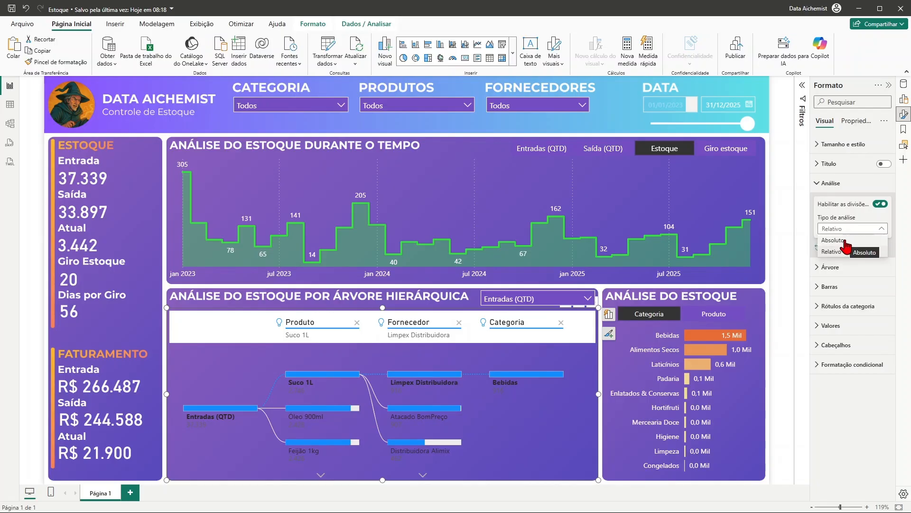
{"action": "left_click", "coordinate": [845, 246]}
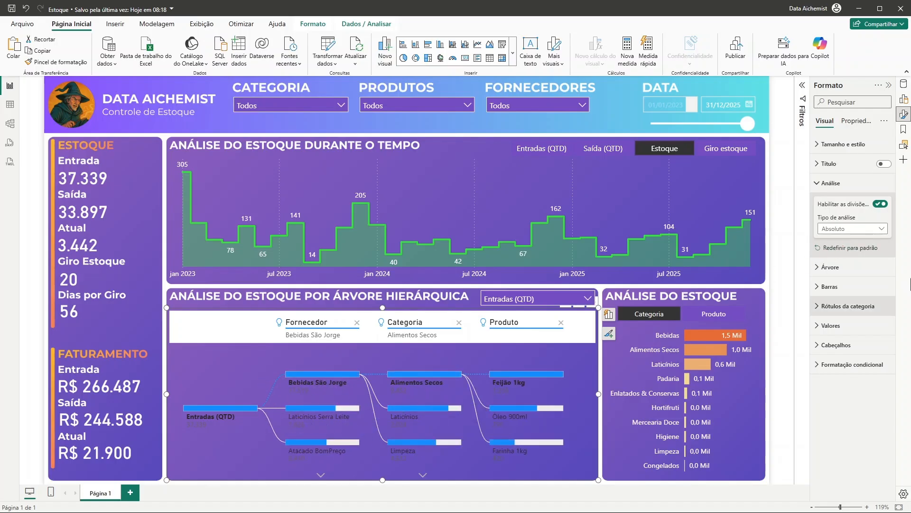
{"action": "left_click", "coordinate": [817, 189]}
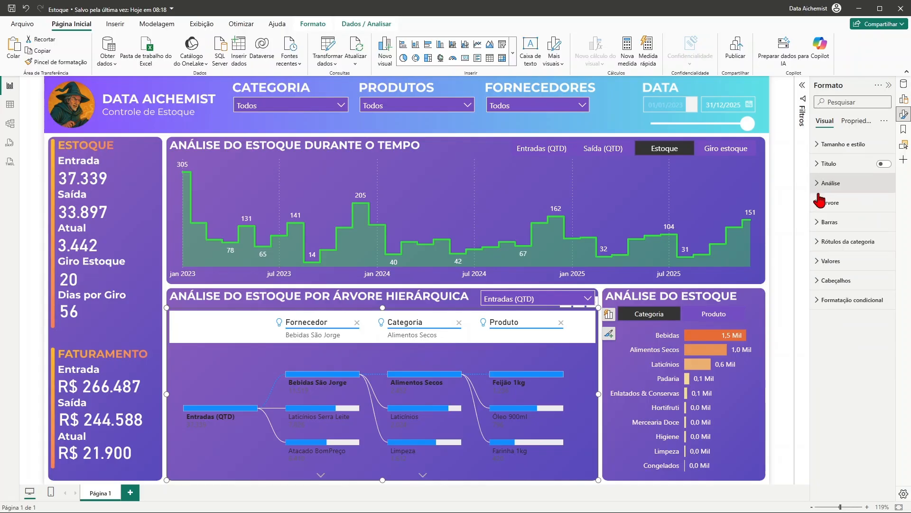
Step: Try the Arredondar connector style on the decomposition tree, and return it to Padrão
{"action": "left_click", "coordinate": [816, 204]}
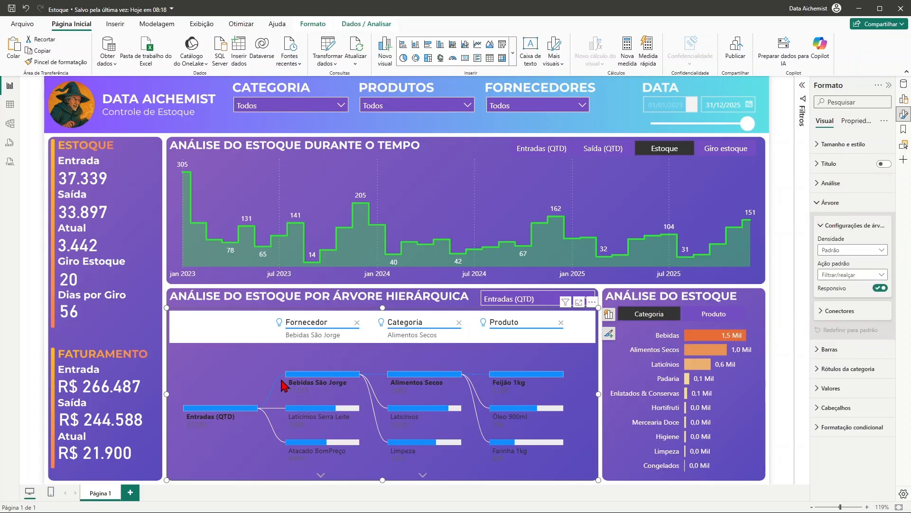
{"action": "left_click", "coordinate": [821, 312]}
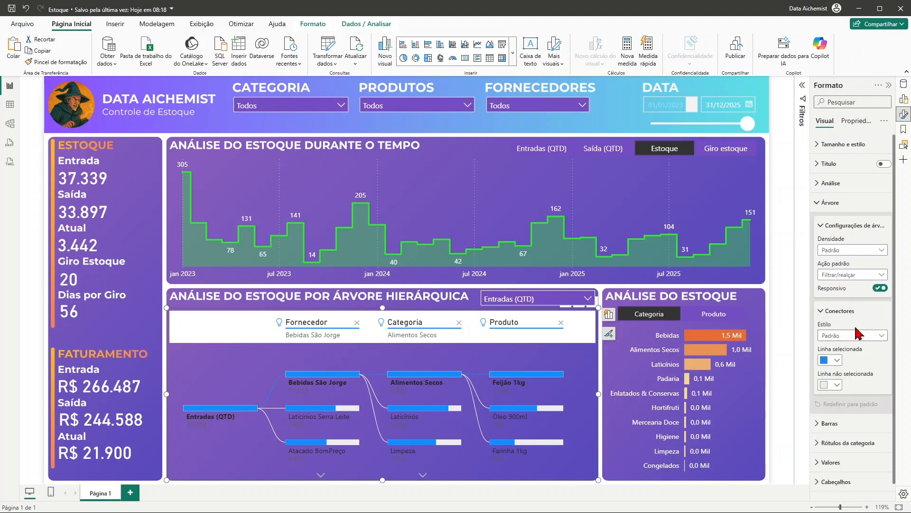
{"action": "left_click", "coordinate": [858, 334]}
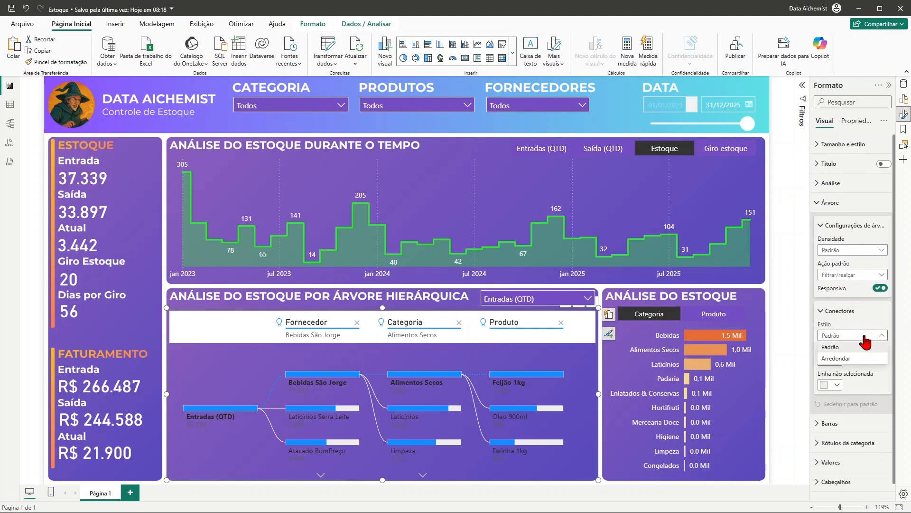
{"action": "left_click", "coordinate": [836, 358]}
{"action": "left_click", "coordinate": [850, 335]}
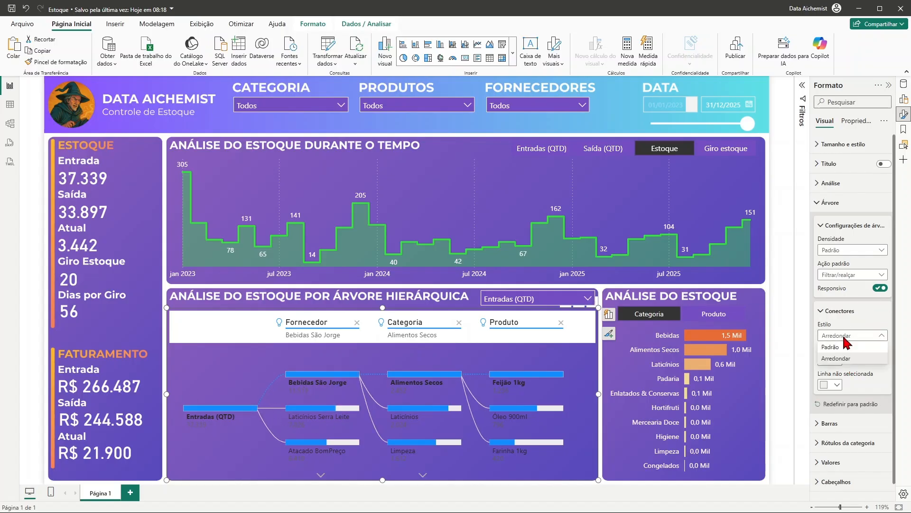
{"action": "left_click", "coordinate": [836, 347]}
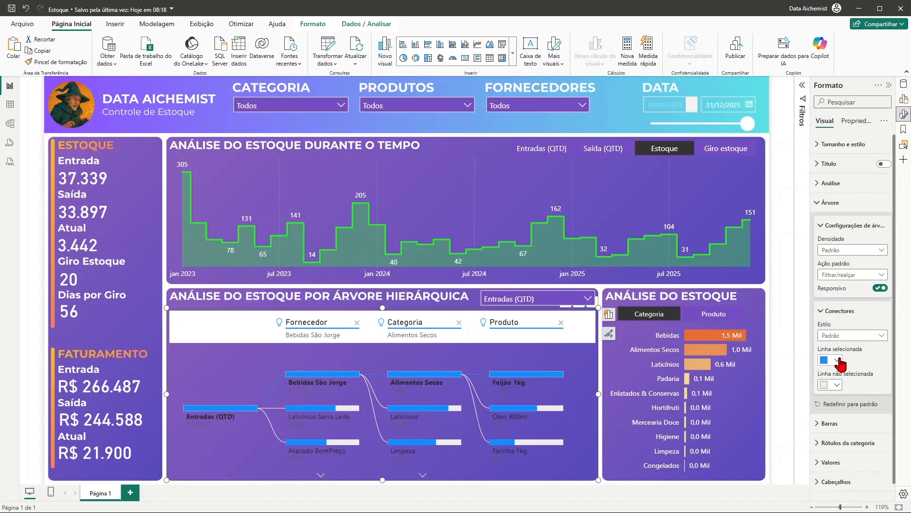
Step: Set the decomposition tree's selected connector line color to orange #E66C37
{"action": "left_click", "coordinate": [837, 360]}
{"action": "left_click", "coordinate": [863, 362]}
{"action": "left_click", "coordinate": [836, 359]}
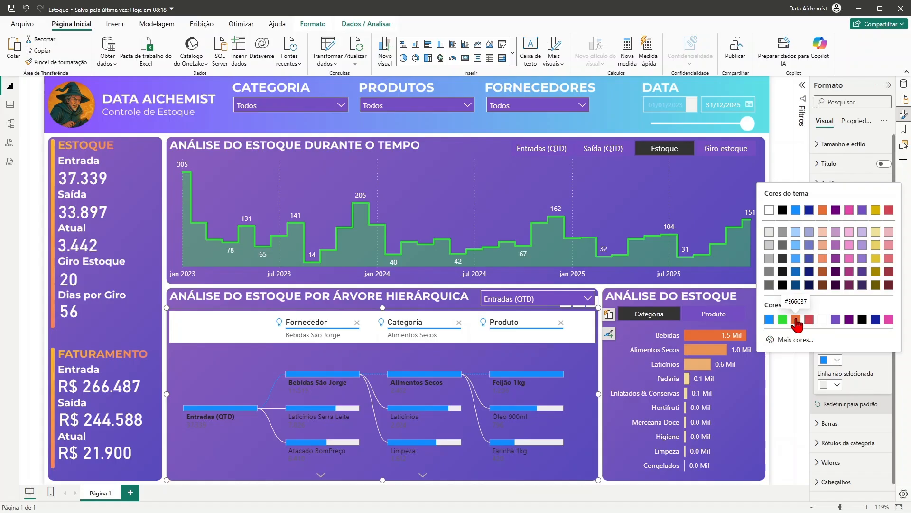
{"action": "left_click", "coordinate": [796, 321]}
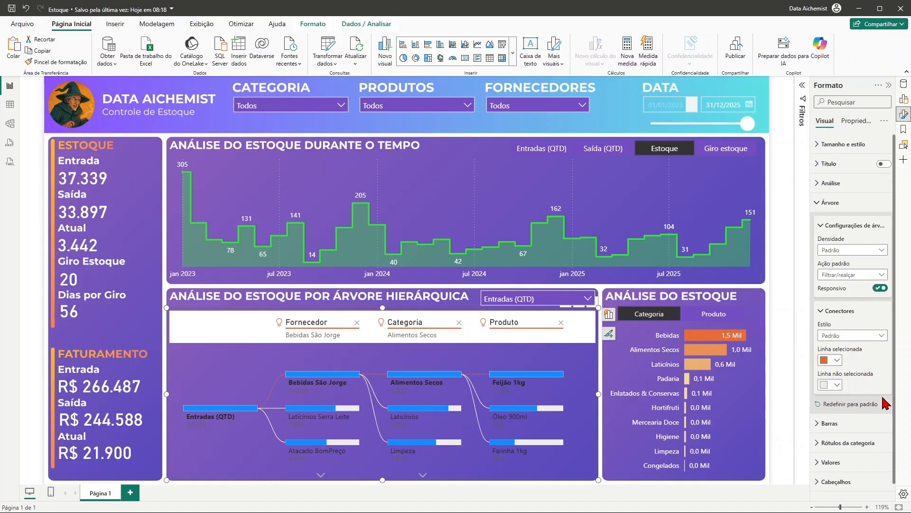
{"action": "left_click", "coordinate": [864, 250]}
{"action": "left_click", "coordinate": [861, 250]}
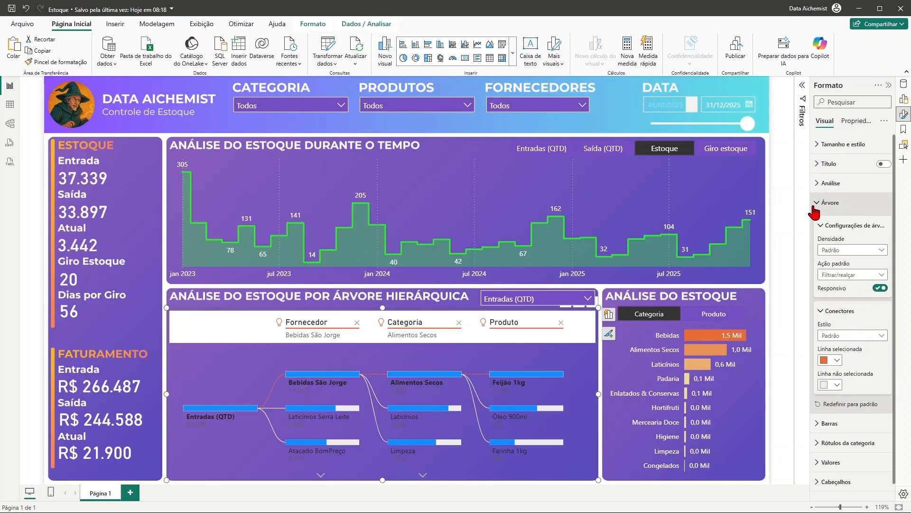
{"action": "left_click", "coordinate": [817, 204]}
Step: Set the decomposition tree's positive bar color (Barra positiva) to orange
{"action": "left_click", "coordinate": [817, 223]}
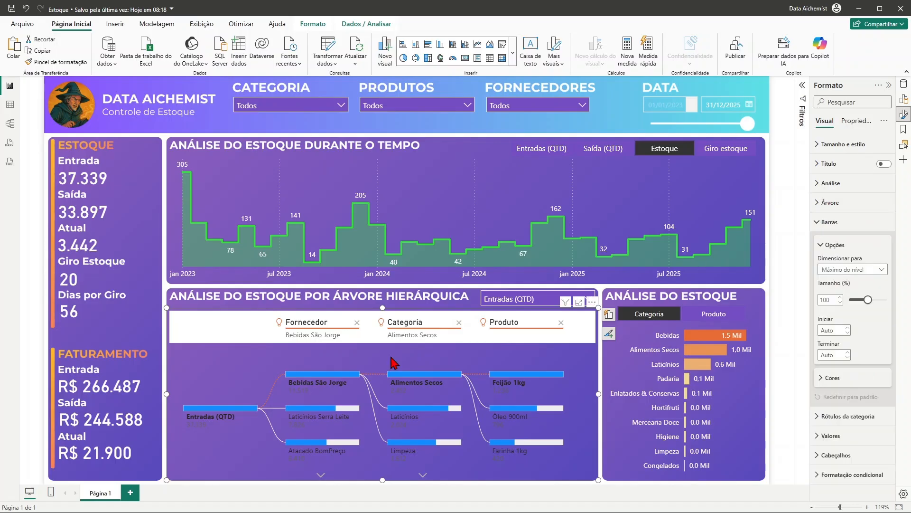
{"action": "left_click", "coordinate": [822, 379]}
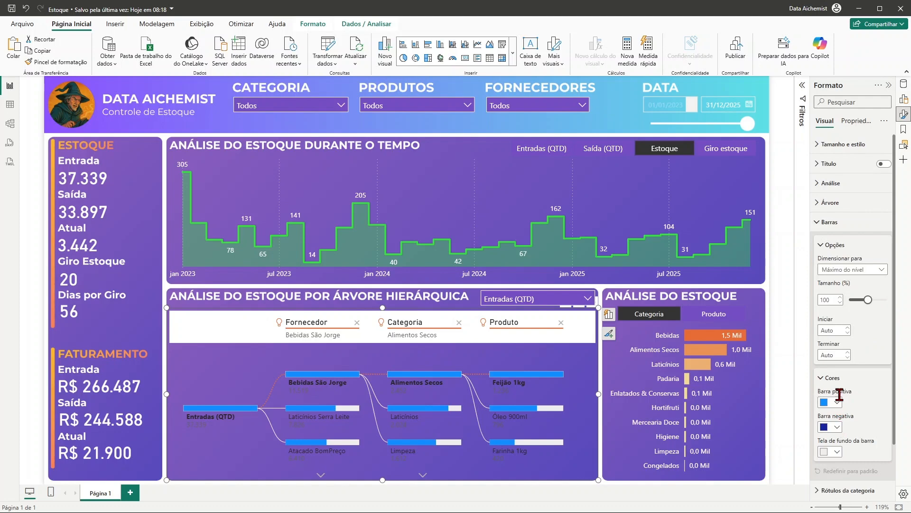
{"action": "left_click", "coordinate": [837, 403]}
{"action": "left_click", "coordinate": [771, 363]}
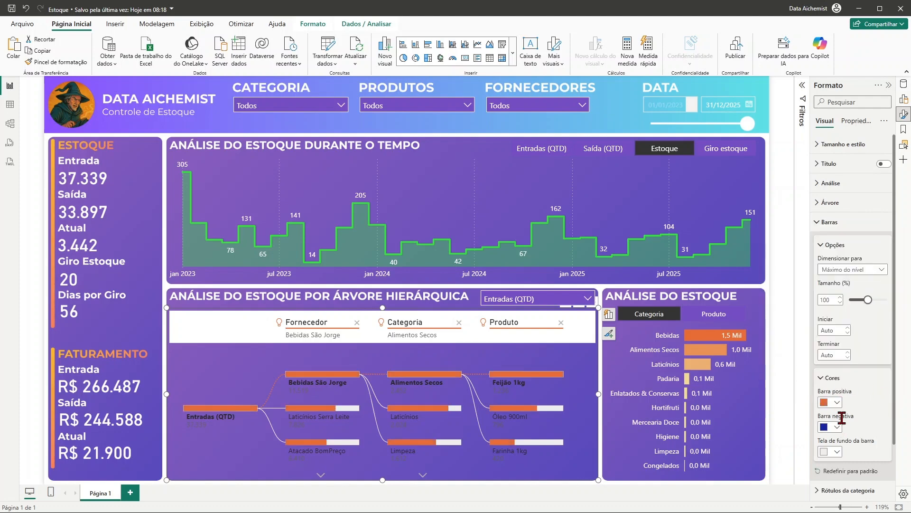
Step: Set the decomposition tree's negative bar color (Barra negativa) to orange
{"action": "left_click", "coordinate": [831, 427]}
{"action": "left_click", "coordinate": [771, 386]}
{"action": "left_click", "coordinate": [817, 231]}
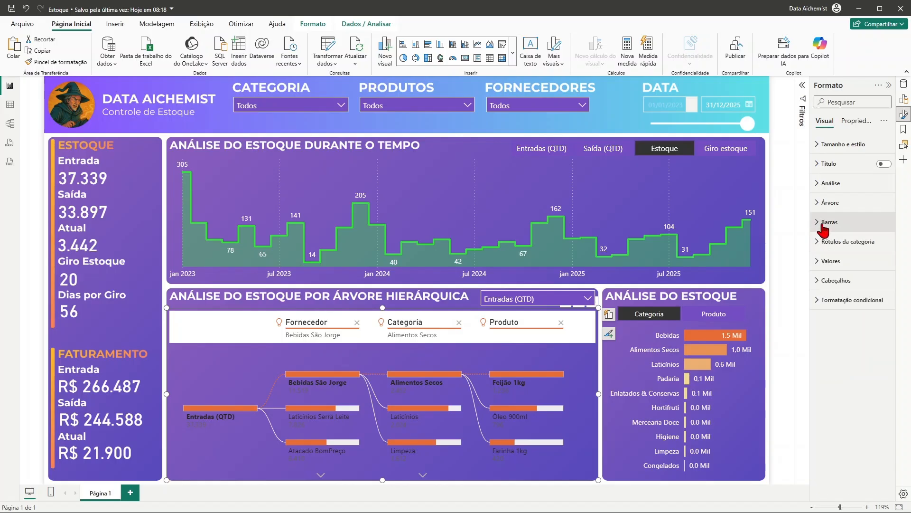
Step: Set the font color of the decomposition tree's category labels (Rótulos da categoria) to white
{"action": "left_click", "coordinate": [817, 243]}
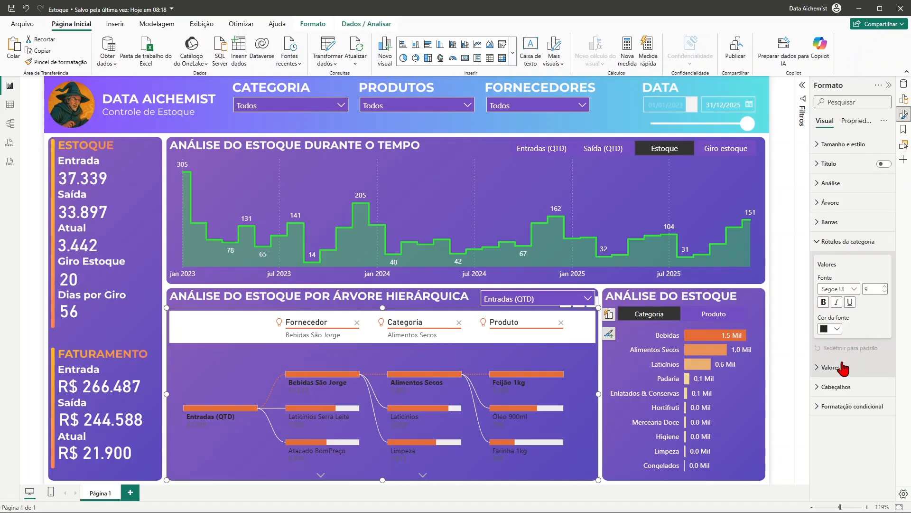
{"action": "left_click", "coordinate": [830, 328]}
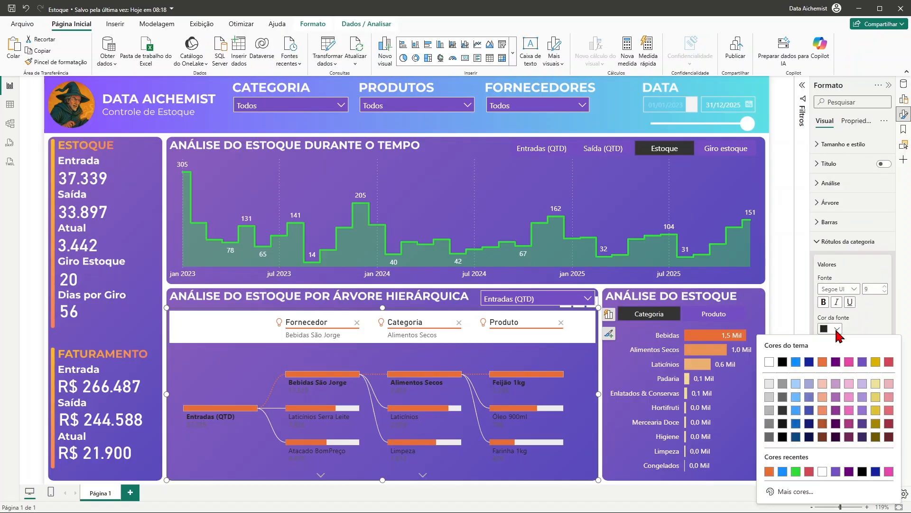
{"action": "left_click", "coordinate": [772, 365]}
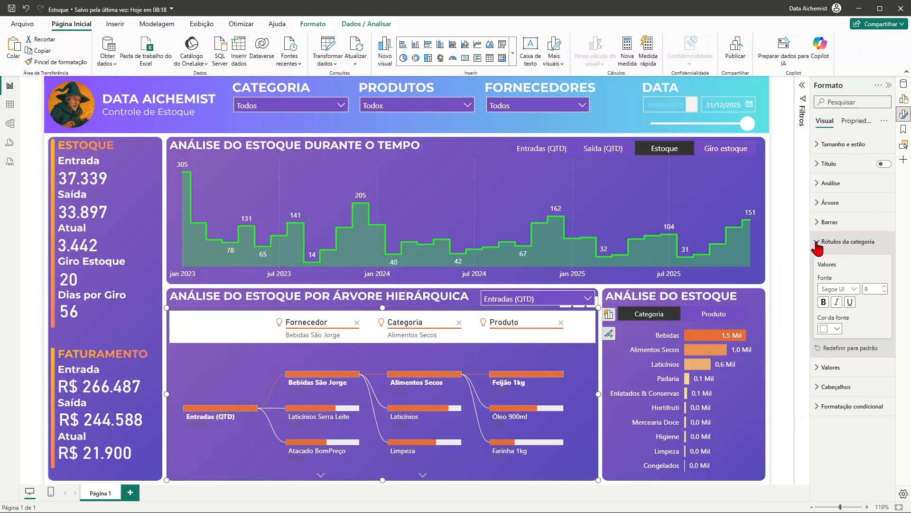
{"action": "left_click", "coordinate": [817, 243]}
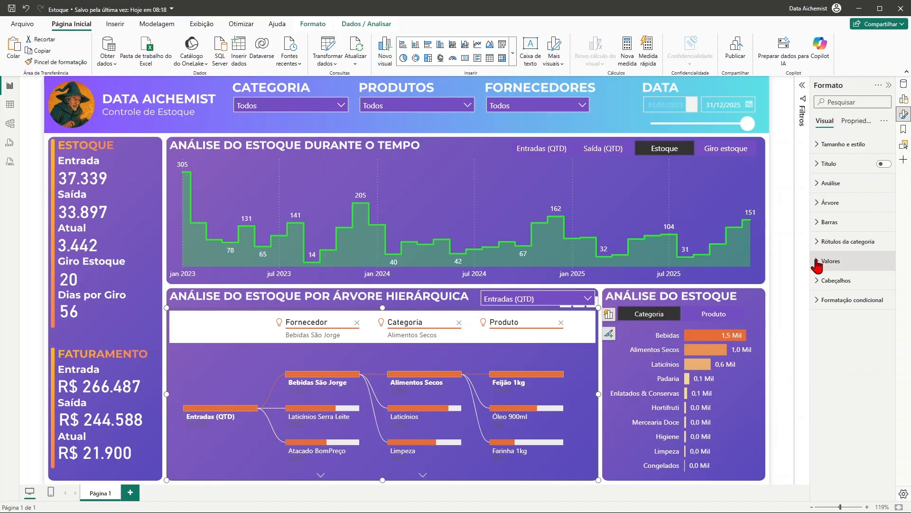
Step: Set the font color of the decomposition tree's values (Valores) to white
{"action": "left_click", "coordinate": [818, 262]}
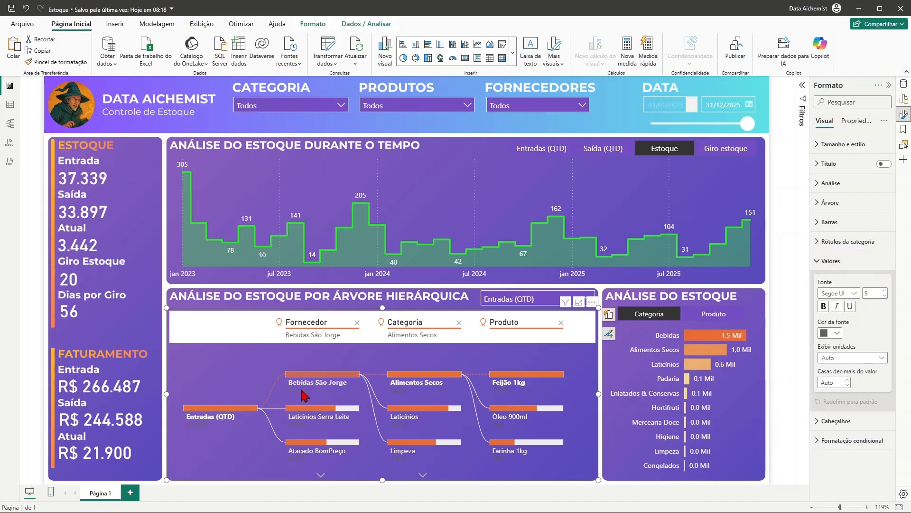
{"action": "left_click", "coordinate": [834, 334]}
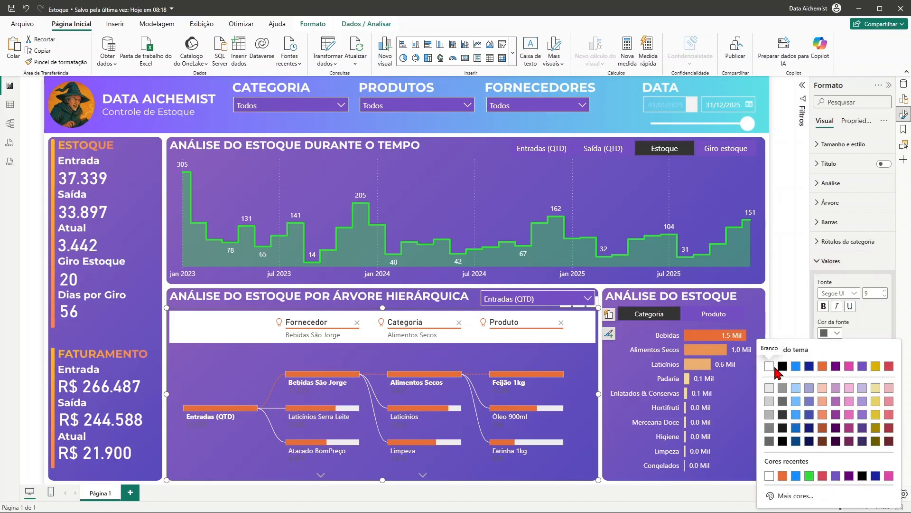
{"action": "left_click", "coordinate": [775, 371]}
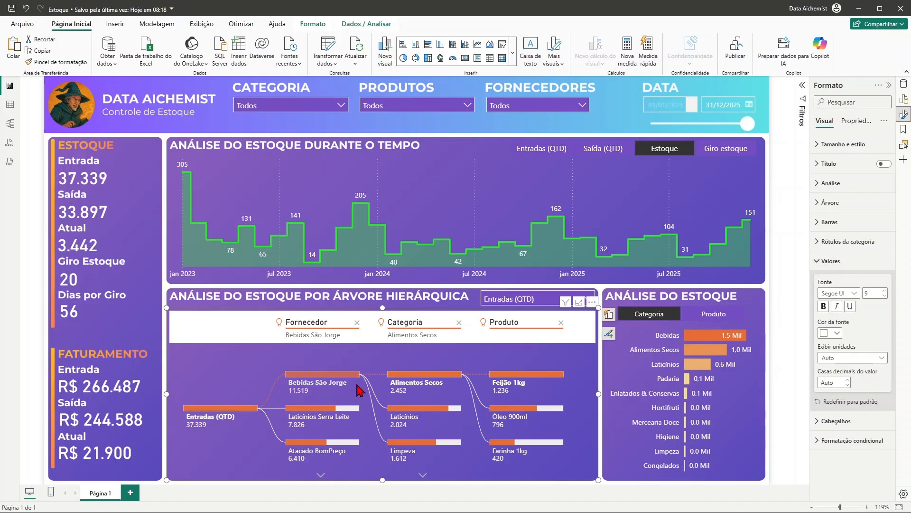
{"action": "left_click", "coordinate": [817, 266]}
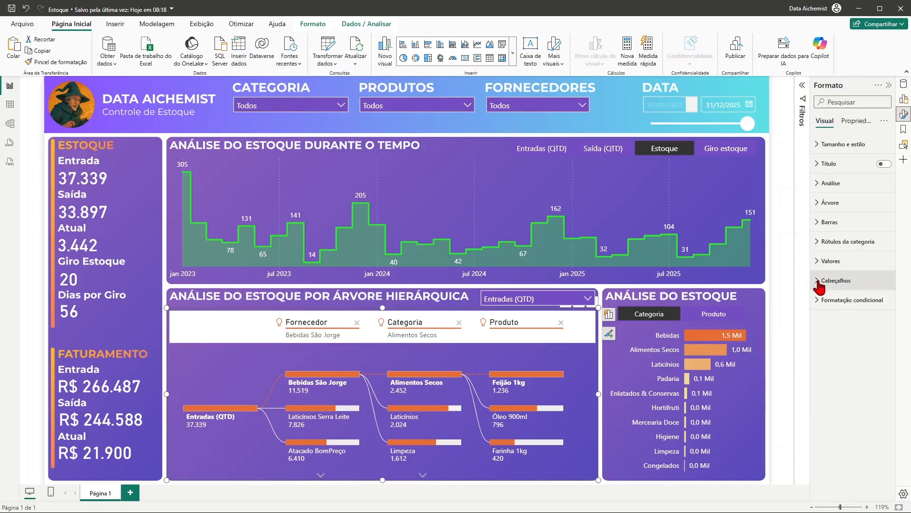
Step: Set the title color of the decomposition tree's headers (Cabeçalhos) to white
{"action": "left_click", "coordinate": [819, 281]}
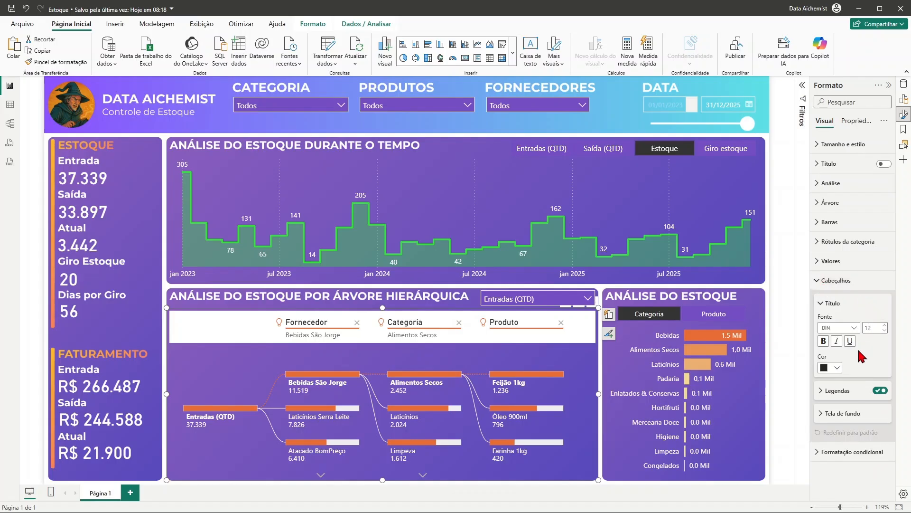
{"action": "left_click", "coordinate": [836, 368]}
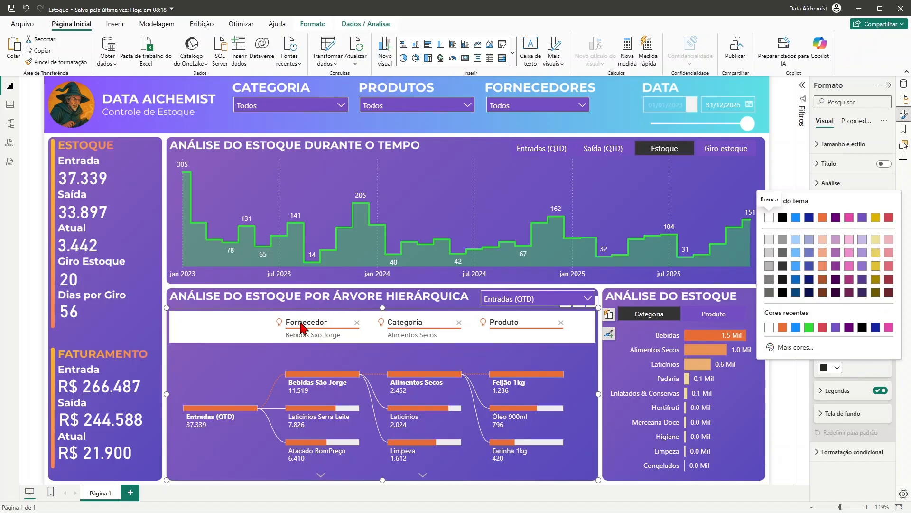
{"action": "left_click", "coordinate": [770, 327]}
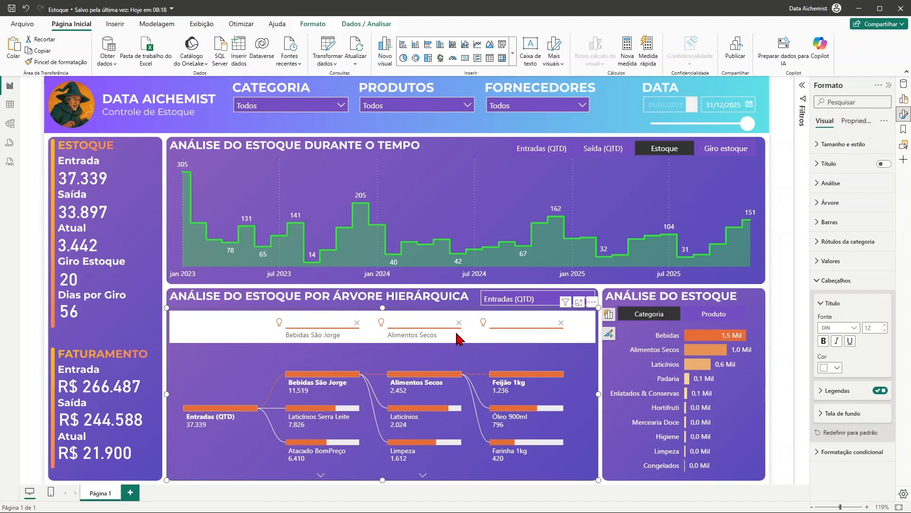
Step: Turn off the Legendas in the decomposition tree's headers and set the header background color to purple
{"action": "left_click", "coordinate": [881, 390]}
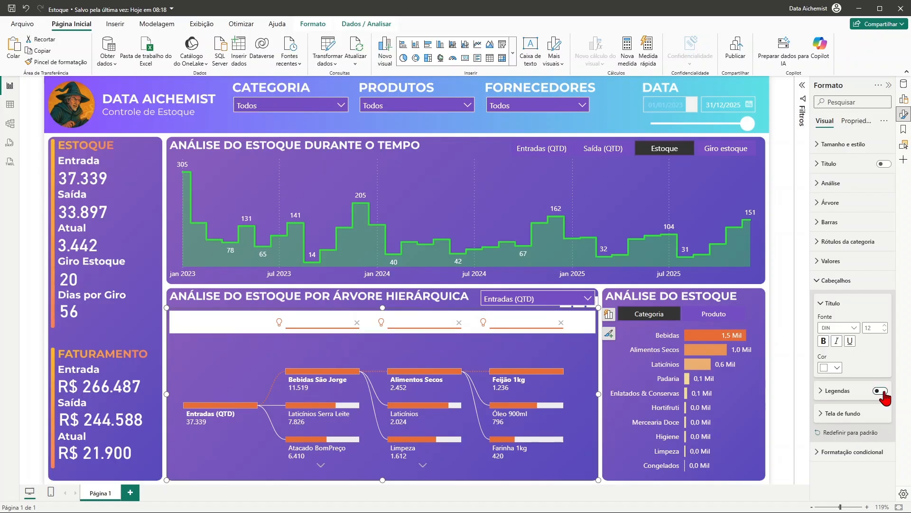
{"action": "left_click", "coordinate": [820, 414]}
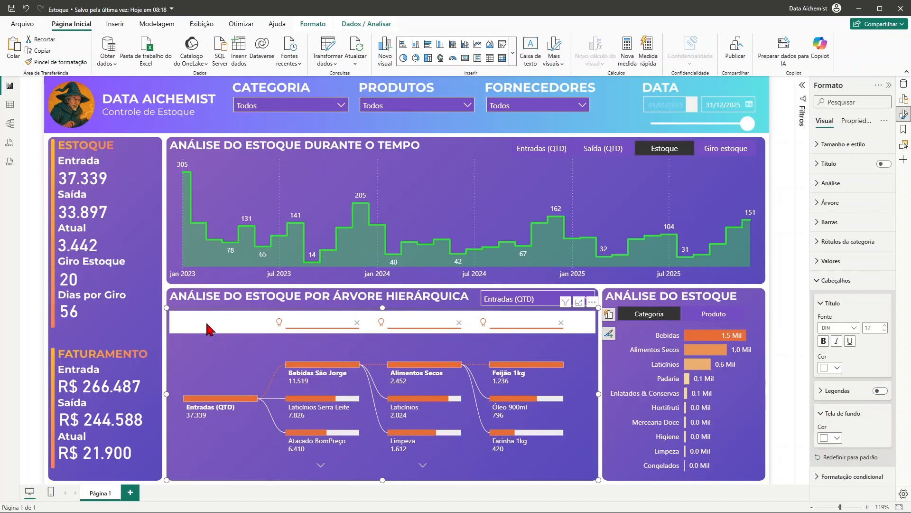
{"action": "left_click", "coordinate": [832, 437]}
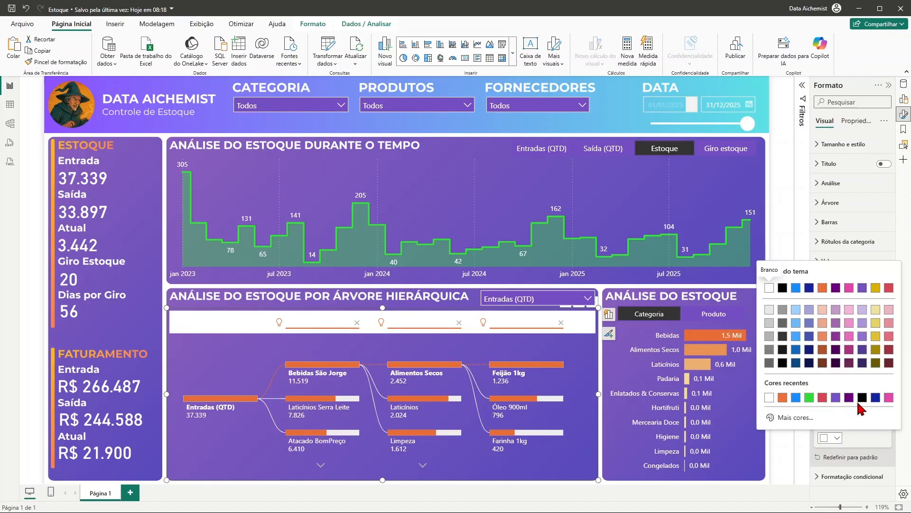
{"action": "left_click", "coordinate": [835, 398]}
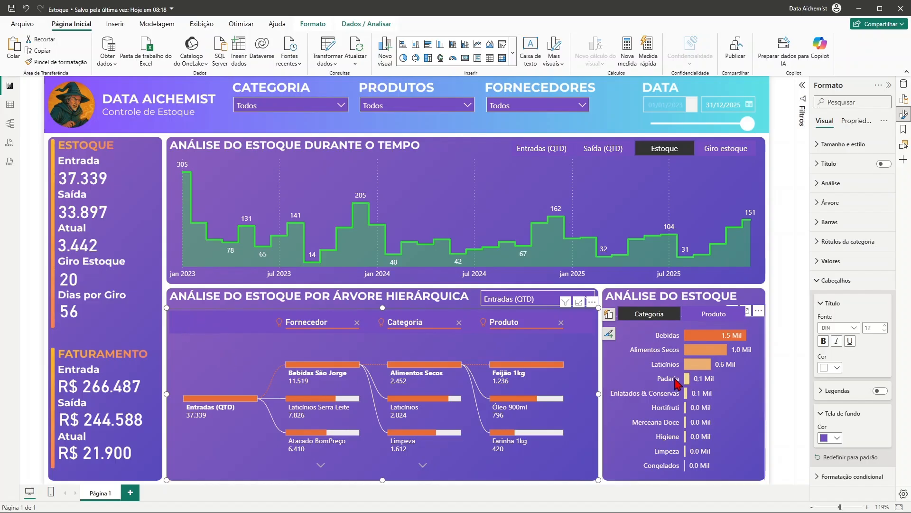
{"action": "left_click", "coordinate": [638, 291]}
{"action": "left_click", "coordinate": [889, 86]}
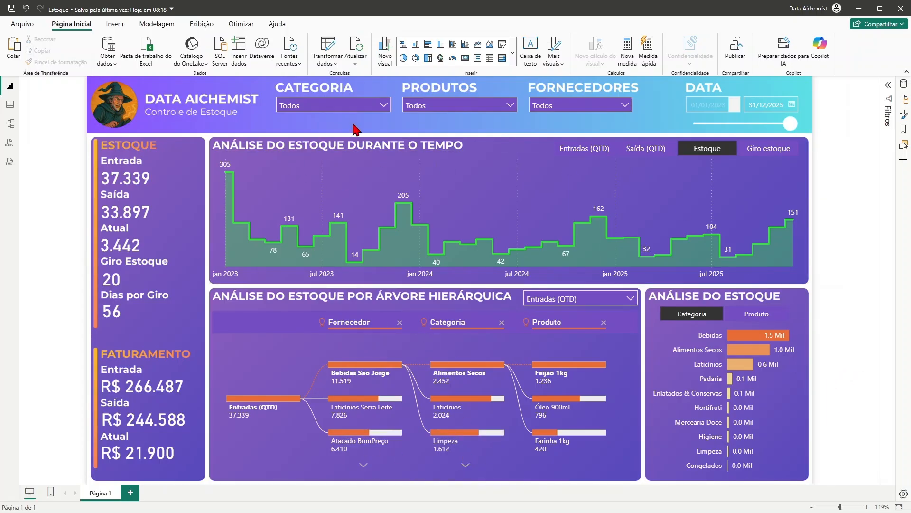
Step: Test the CATEGORIA slicer with Alimentos Secos and Bebidas, and clear the selection
{"action": "left_click", "coordinate": [309, 106]}
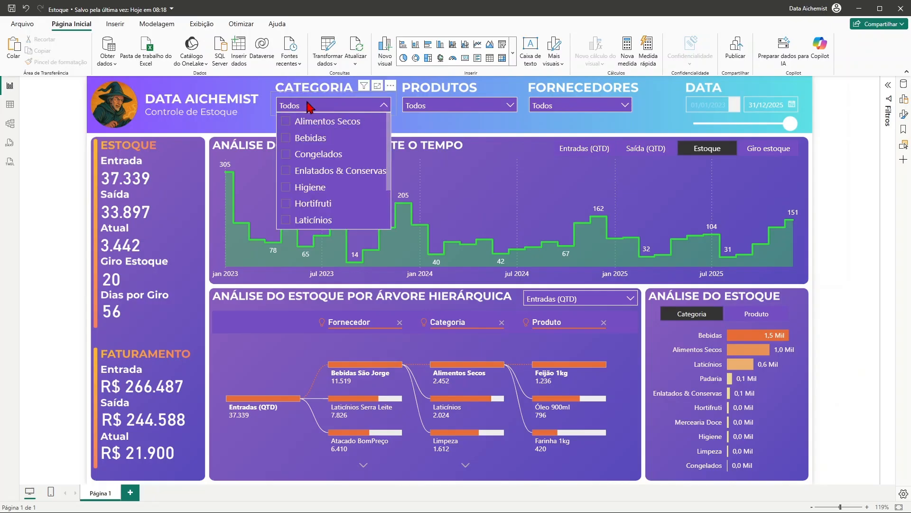
{"action": "left_click", "coordinate": [286, 121]}
{"action": "left_click", "coordinate": [287, 138]}
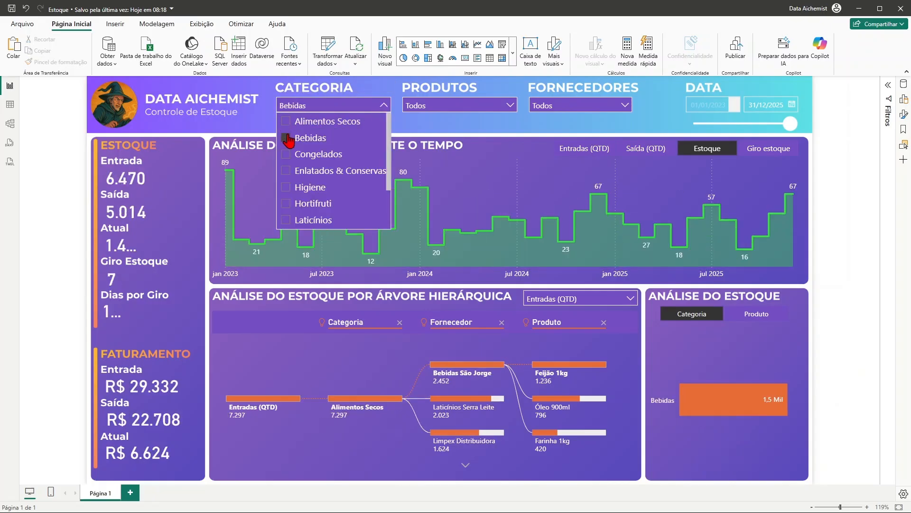
{"action": "left_click", "coordinate": [286, 121]}
{"action": "left_click", "coordinate": [286, 122]}
Step: Test the PRODUTOS slicer with Água 1,5L and Atum 170g, and clear the selection
{"action": "left_click", "coordinate": [480, 107]}
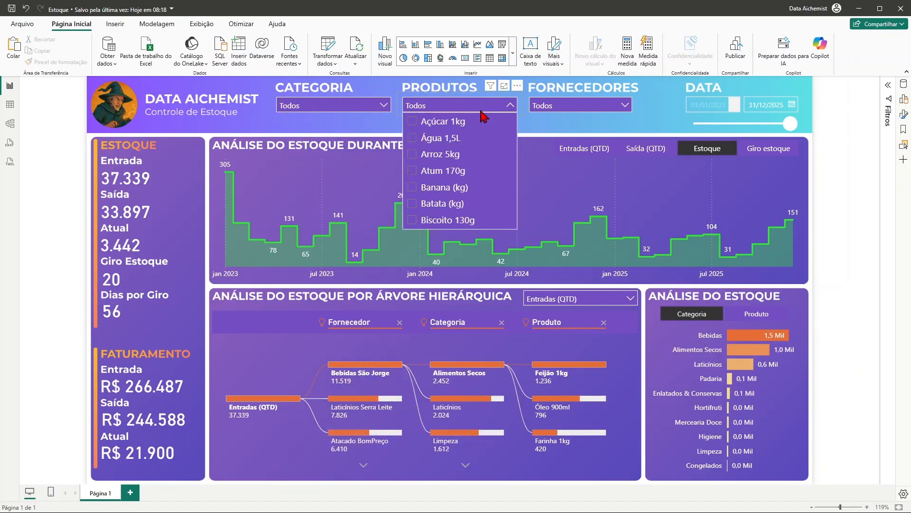
{"action": "left_click", "coordinate": [411, 138]}
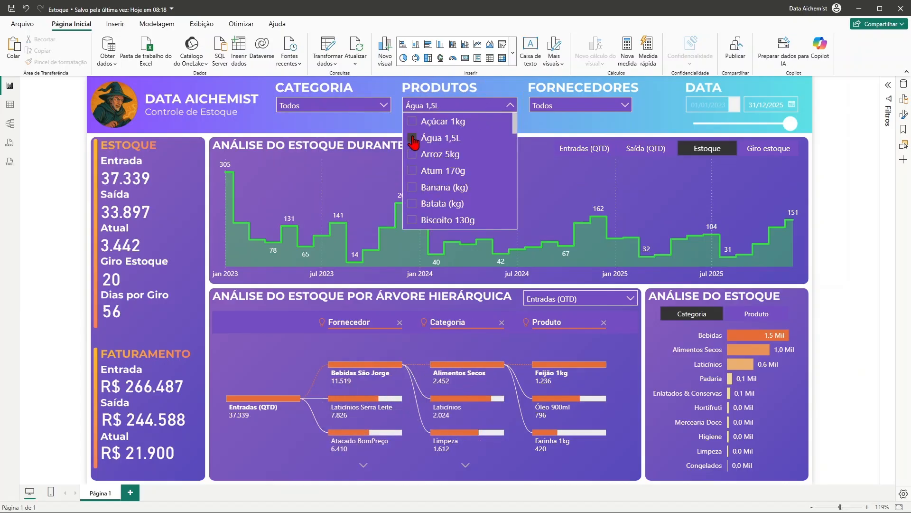
{"action": "left_click", "coordinate": [412, 171]}
{"action": "left_click", "coordinate": [507, 105]}
{"action": "left_click", "coordinate": [500, 106]}
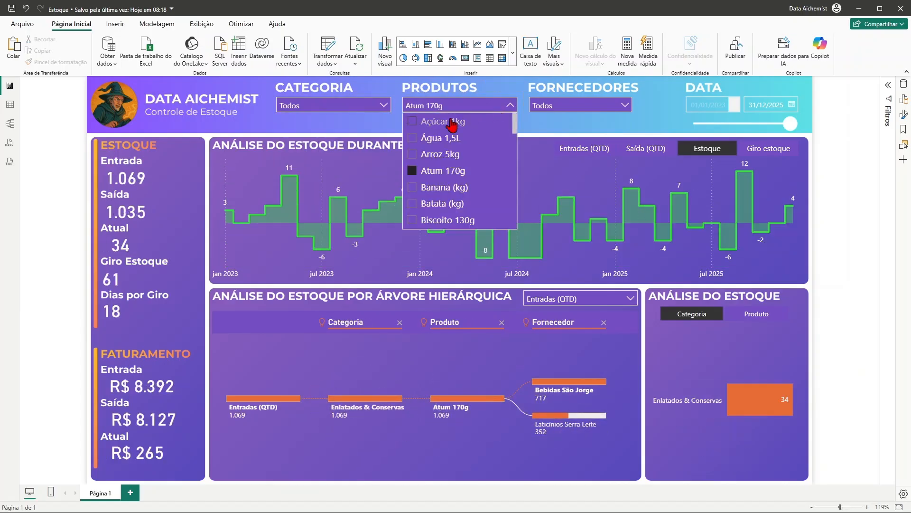
{"action": "left_click", "coordinate": [412, 171]}
Step: Test the FORNECEDORES slicer with Atacado BomPreço, Bebidas São Jorge and Distribuidora Alimix, and clear the selection
{"action": "left_click", "coordinate": [553, 110]}
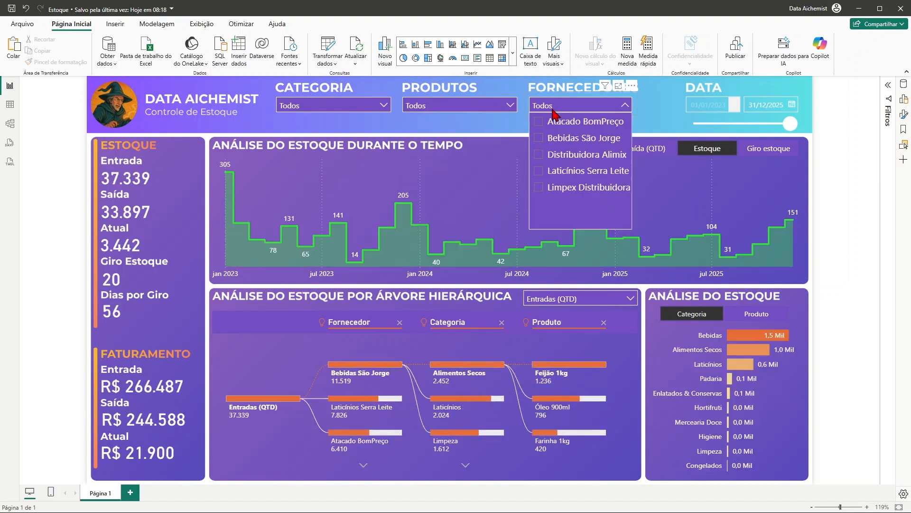
{"action": "left_click", "coordinate": [538, 121]}
{"action": "left_click", "coordinate": [539, 138]}
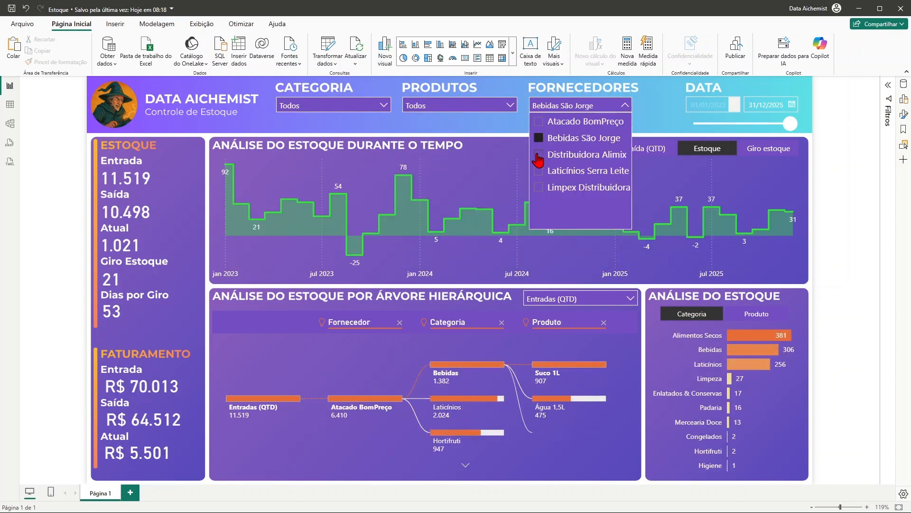
{"action": "left_click", "coordinate": [539, 154]}
{"action": "left_click", "coordinate": [539, 155]}
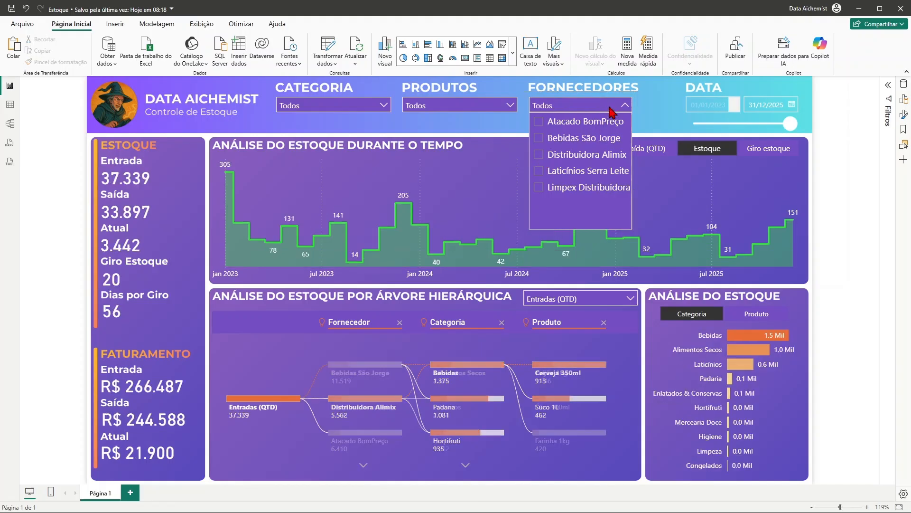
{"action": "left_click", "coordinate": [617, 105]}
Step: Test an earlier end date on the DATA slicer, and compare Entradas (QTD), Saída (QTD) and Estoque in the area chart
{"action": "mouse_move", "coordinate": [790, 123]}
{"action": "left_mouse_down"}
{"action": "mouse_move", "coordinate": [738, 134]}
{"action": "mouse_move", "coordinate": [793, 125]}
{"action": "left_mouse_up"}
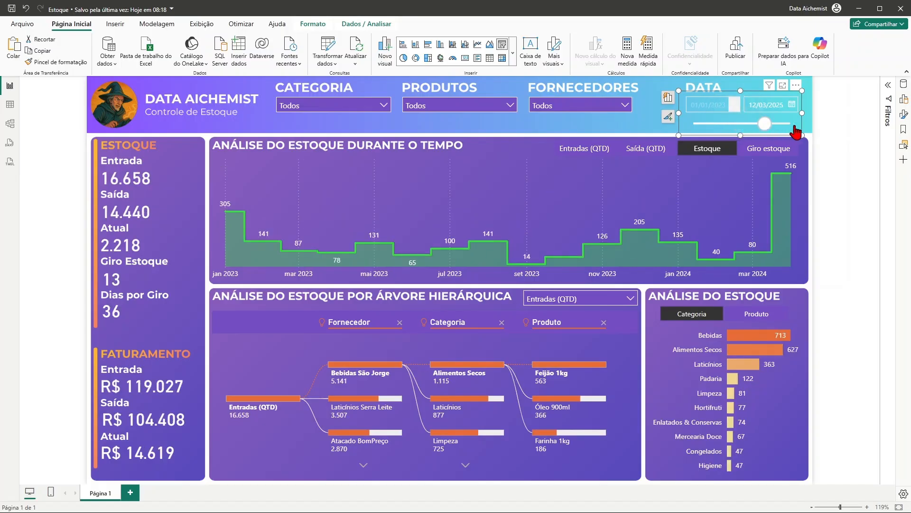
{"action": "left_click", "coordinate": [580, 153]}
{"action": "left_click", "coordinate": [668, 151]}
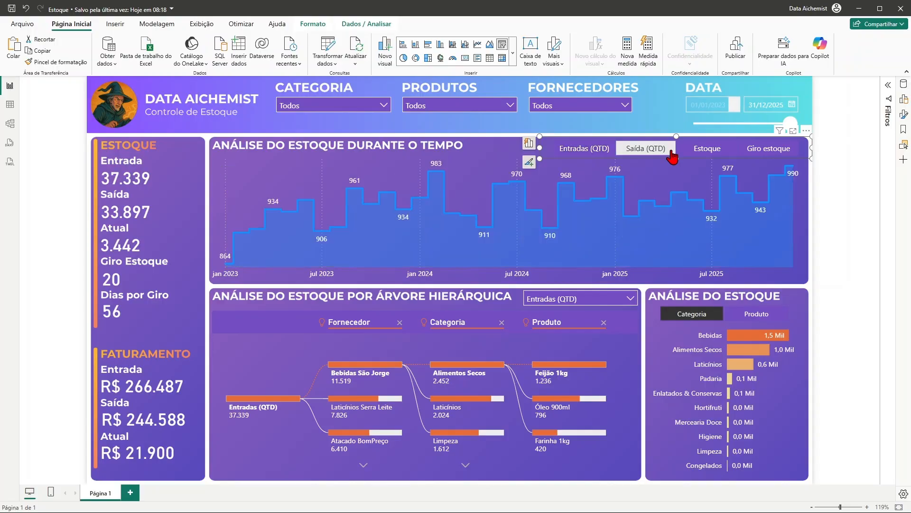
{"action": "left_click", "coordinate": [704, 150]}
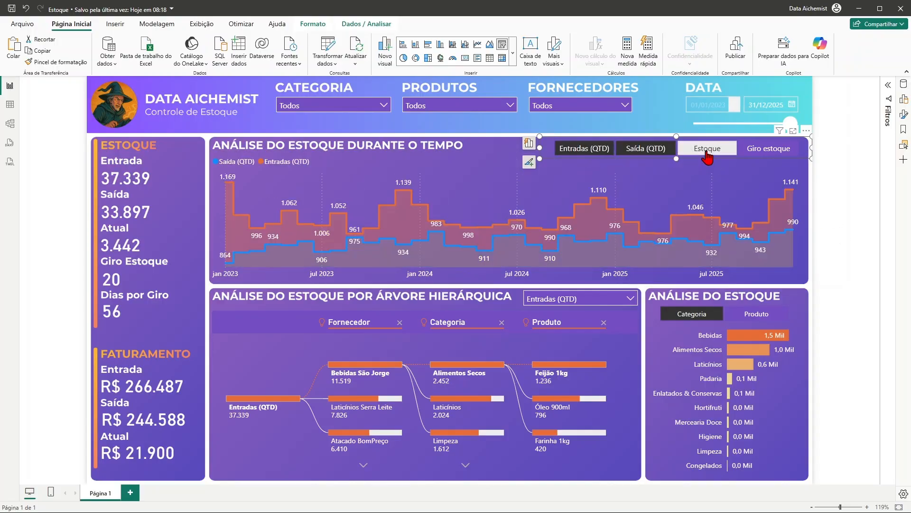
{"action": "left_click", "coordinate": [707, 151]}
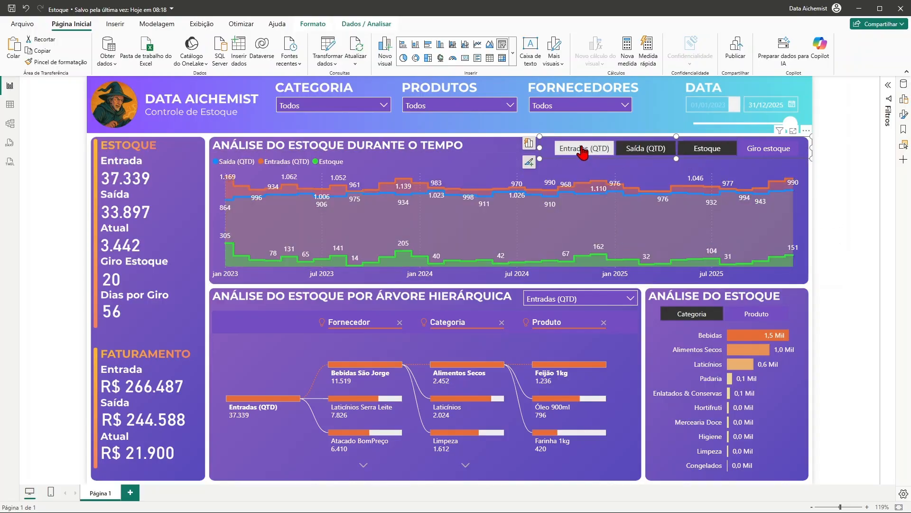
{"action": "left_click", "coordinate": [583, 150]}
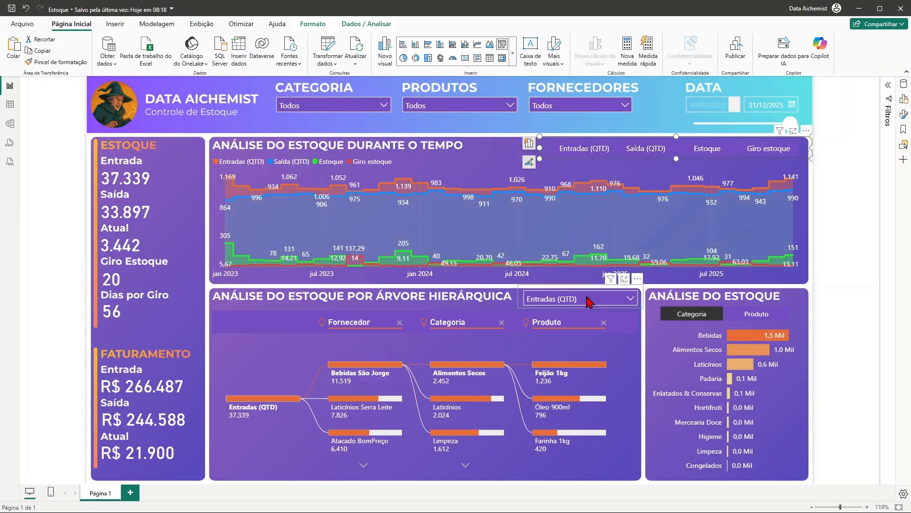
Step: Test the decomposition tree's measure slicer with Estoque, and return it to Entradas (QTD)
{"action": "left_click", "coordinate": [608, 300]}
{"action": "left_click", "coordinate": [557, 213]}
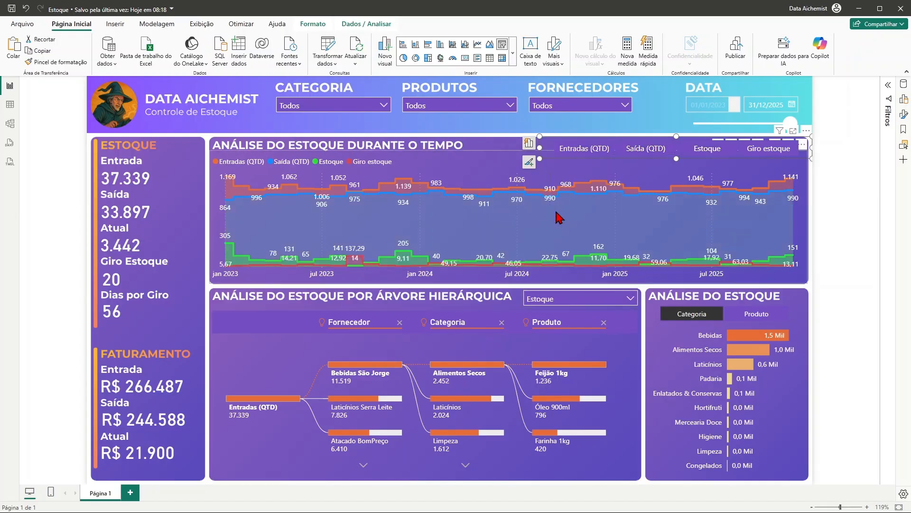
{"action": "left_click", "coordinate": [586, 299]}
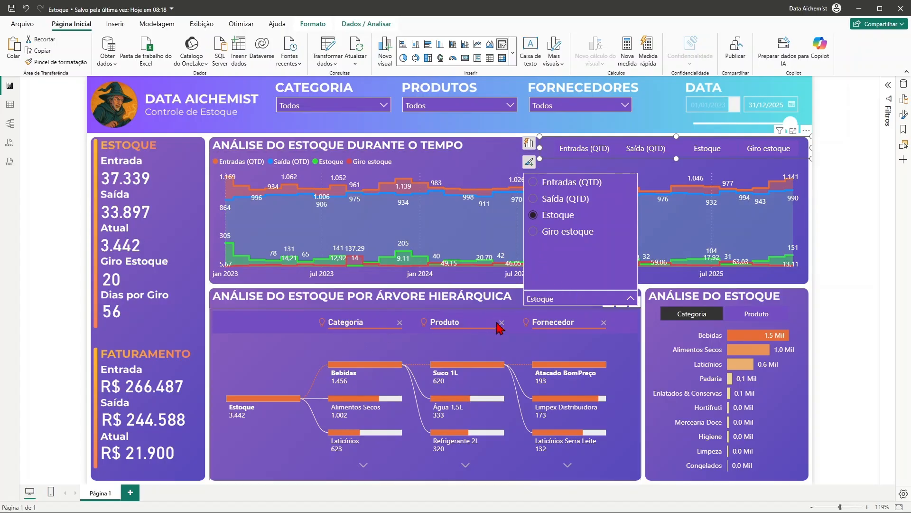
{"action": "left_click", "coordinate": [535, 182]}
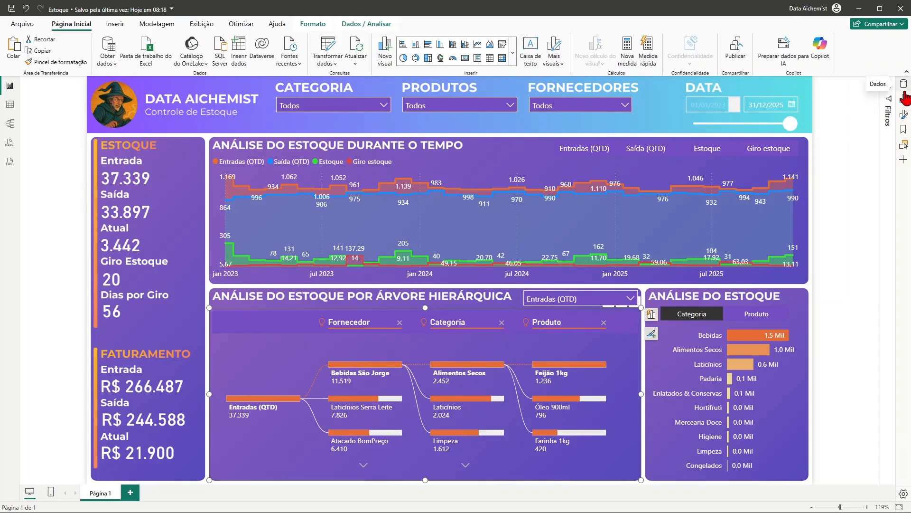
Step: Check the decomposition tree's sort fields and keep it sorted by Entradas (QTD)
{"action": "left_click", "coordinate": [902, 106]}
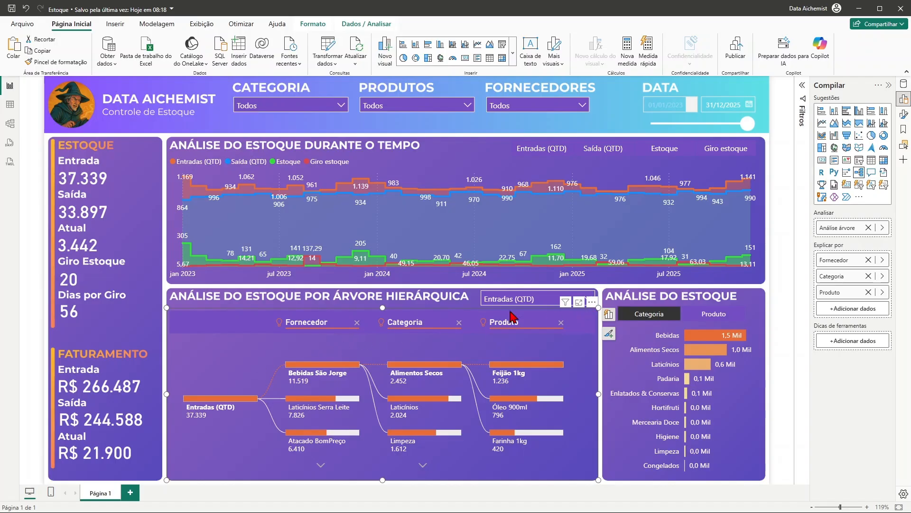
{"action": "left_click", "coordinate": [592, 302]}
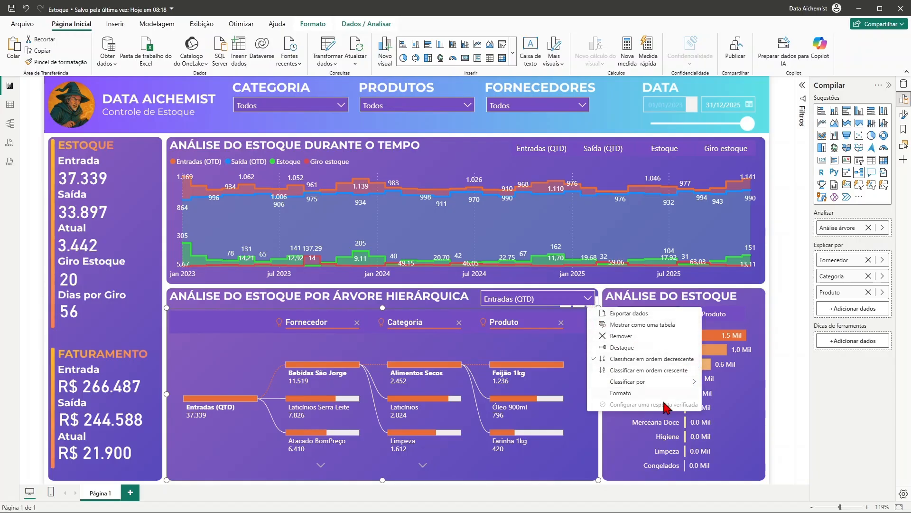
{"action": "mouse_move", "coordinate": [638, 381]}
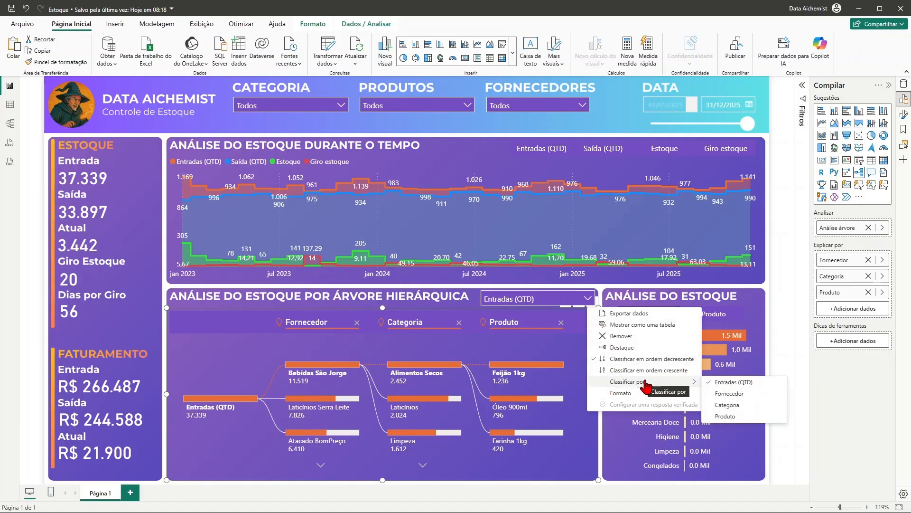
{"action": "left_click", "coordinate": [721, 383]}
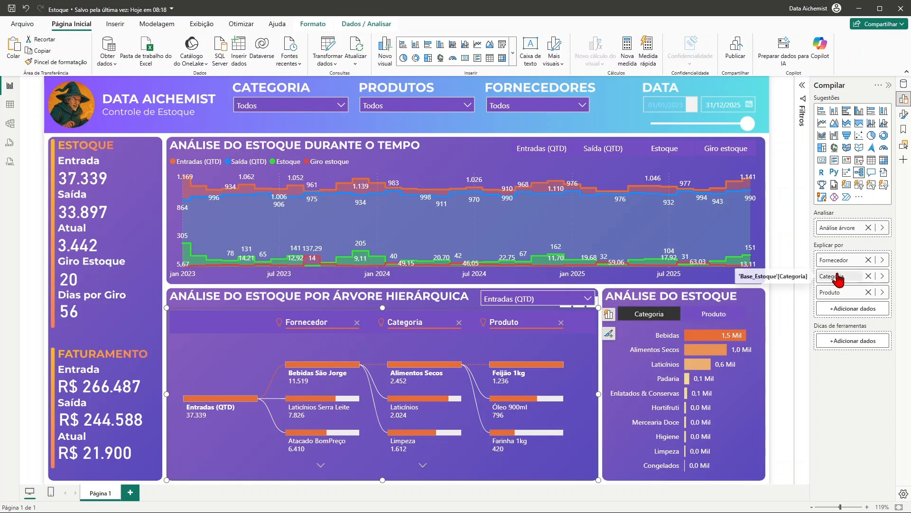
Step: Reorder the decomposition tree's levels to Categoria, Produto, Fornecedor, and expand the Alimentos Secos and Óleo 900ml branches
{"action": "mouse_move", "coordinate": [829, 277]}
{"action": "left_mouse_down"}
{"action": "mouse_move", "coordinate": [852, 264]}
{"action": "mouse_move", "coordinate": [844, 253]}
{"action": "mouse_move", "coordinate": [831, 252]}
{"action": "mouse_move", "coordinate": [834, 261]}
{"action": "left_mouse_up"}
{"action": "left_click_drag", "start_coordinate": [844, 290], "coordinate": [831, 273]}
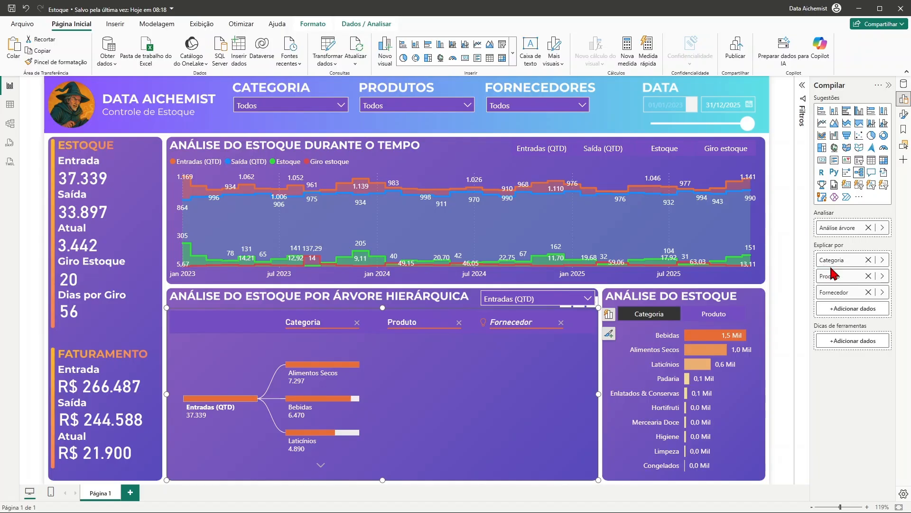
{"action": "left_click", "coordinate": [345, 373]}
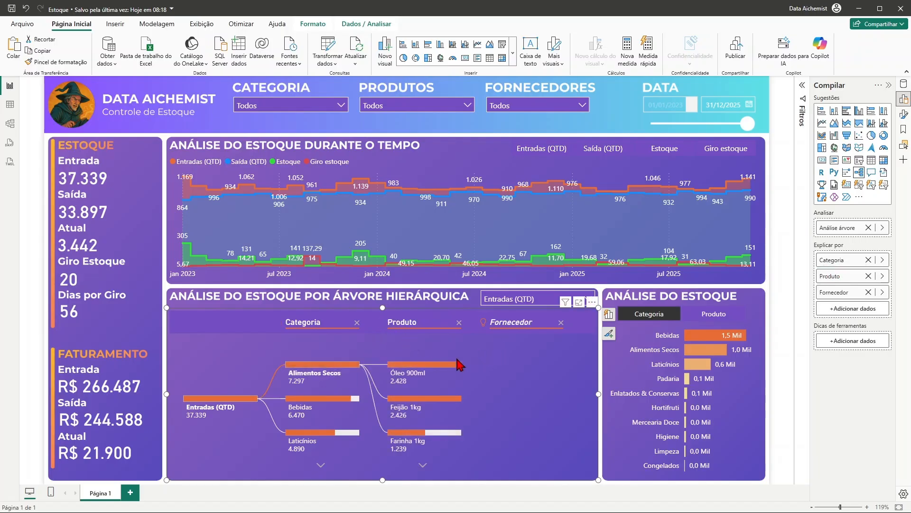
{"action": "left_click", "coordinate": [459, 364]}
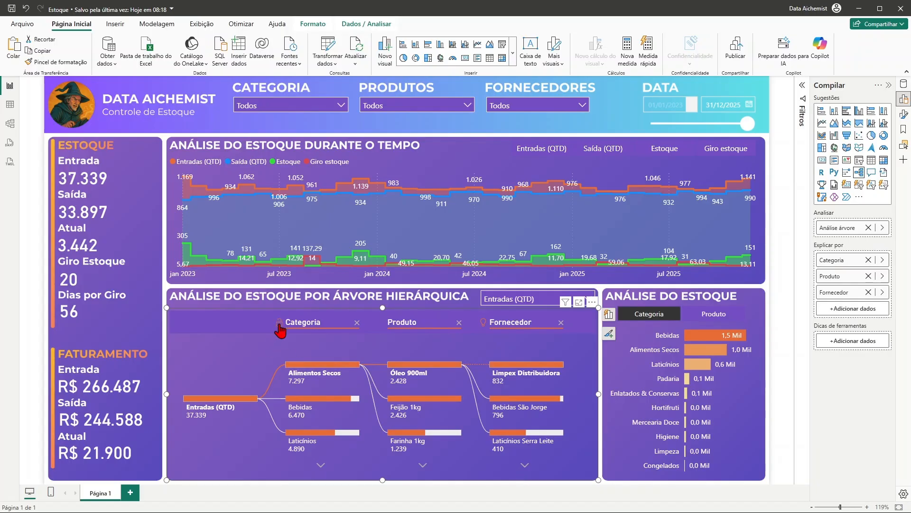
Step: Review the reordered tree's sort fields, and expand the Bebidas branch down to the suppliers of Suco 1L
{"action": "left_click", "coordinate": [591, 302]}
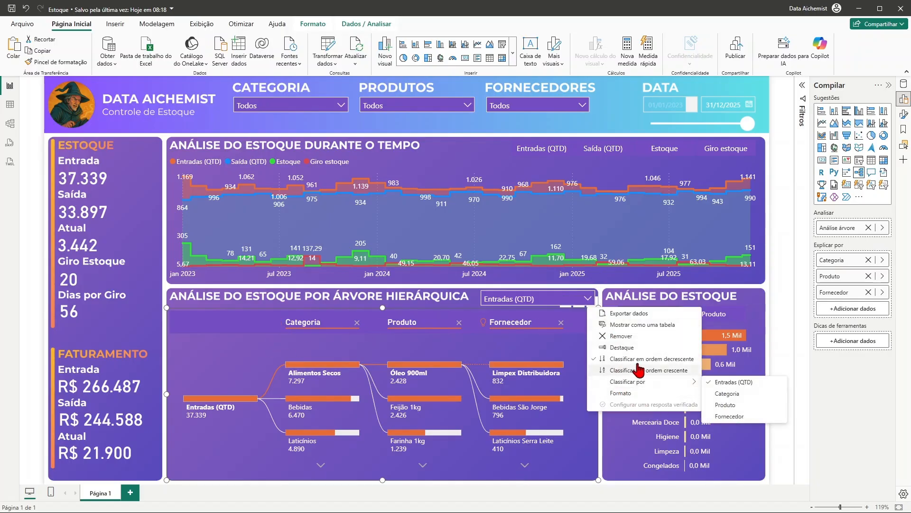
{"action": "mouse_move", "coordinate": [677, 388]}
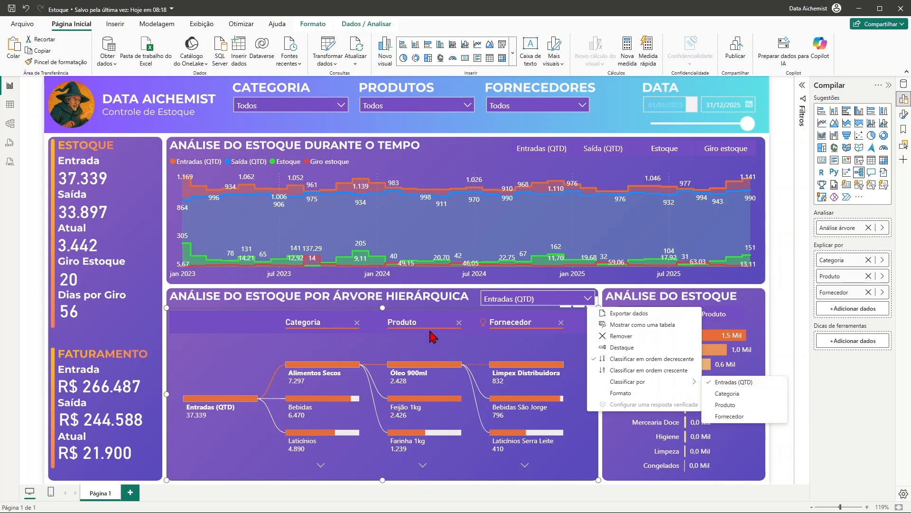
{"action": "left_click", "coordinate": [322, 406]}
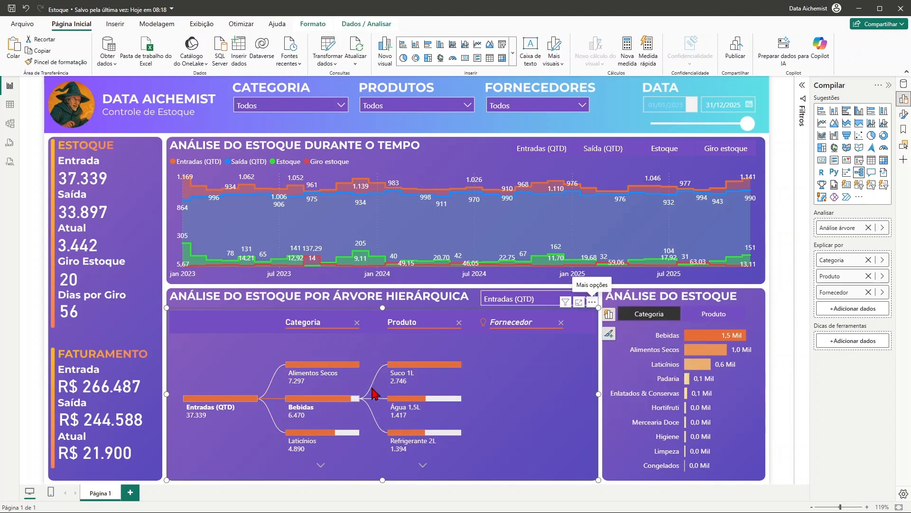
{"action": "left_click", "coordinate": [889, 86]}
{"action": "left_click", "coordinate": [830, 244]}
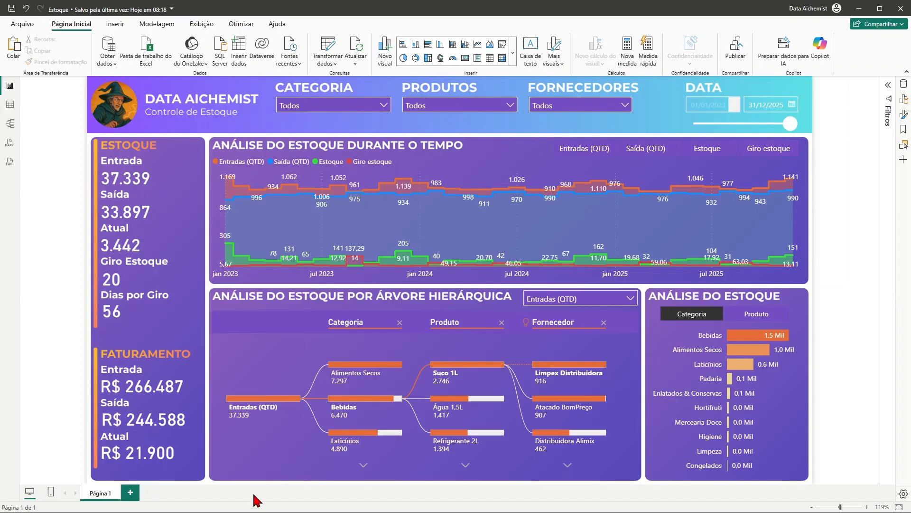
{"action": "left_click", "coordinate": [903, 85]}
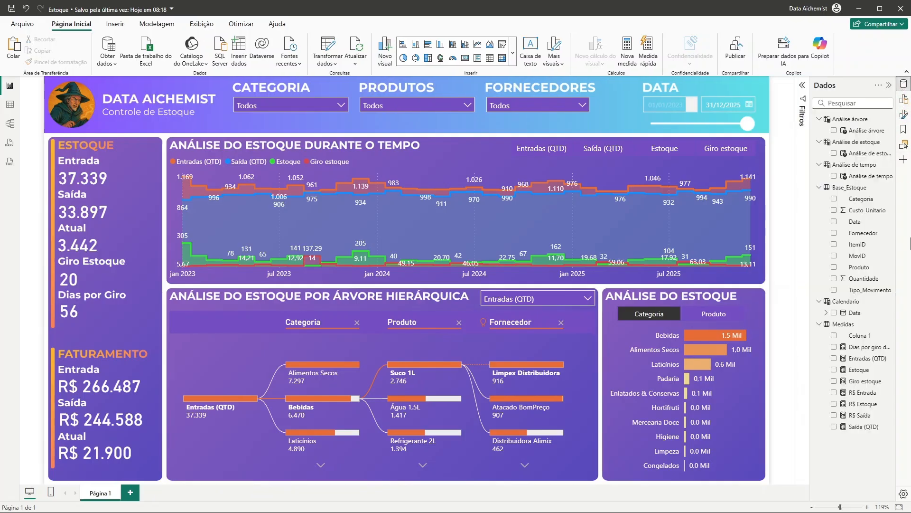
{"action": "left_click", "coordinate": [888, 86]}
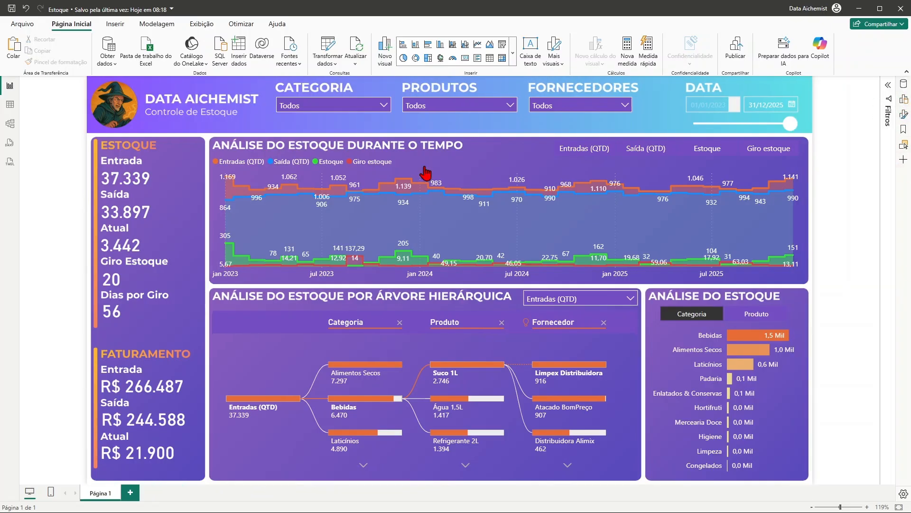